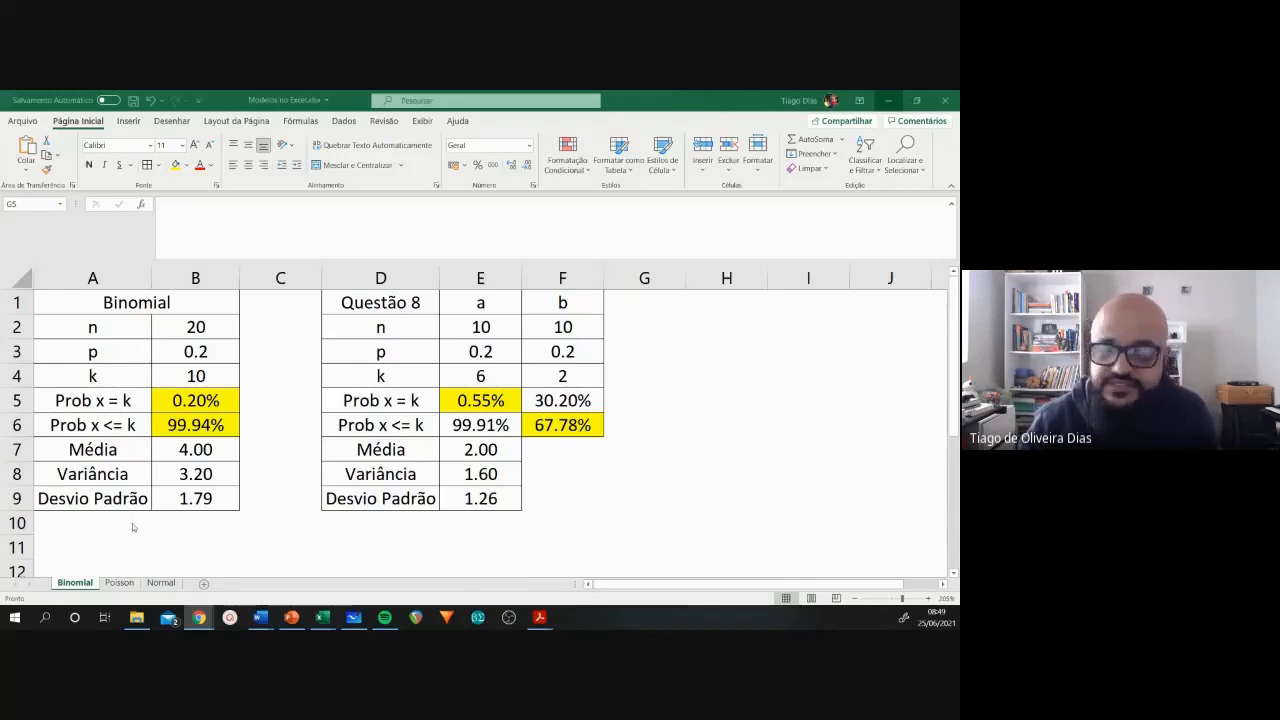
Step: Clear the results in B5:B9 of the Binomial table, from Prob x = k down to Desvio Padrão
click(228, 491)
click(228, 491)
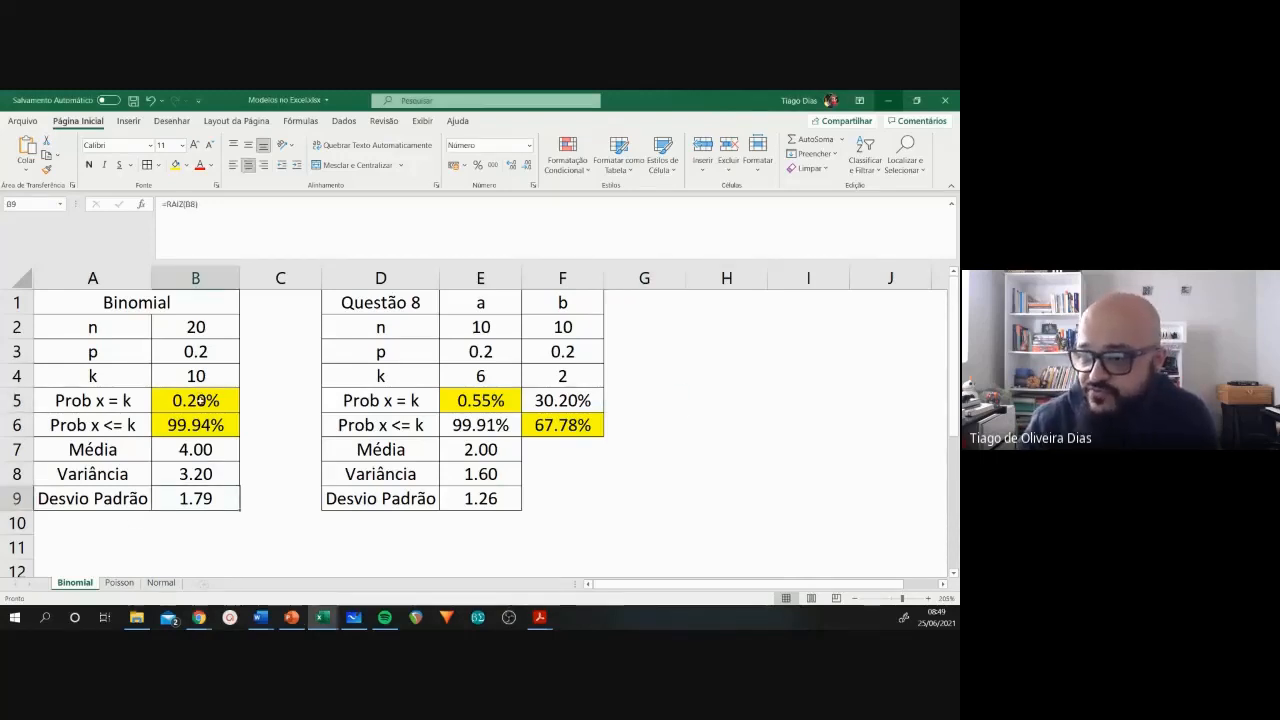
drag(200, 393, 211, 502)
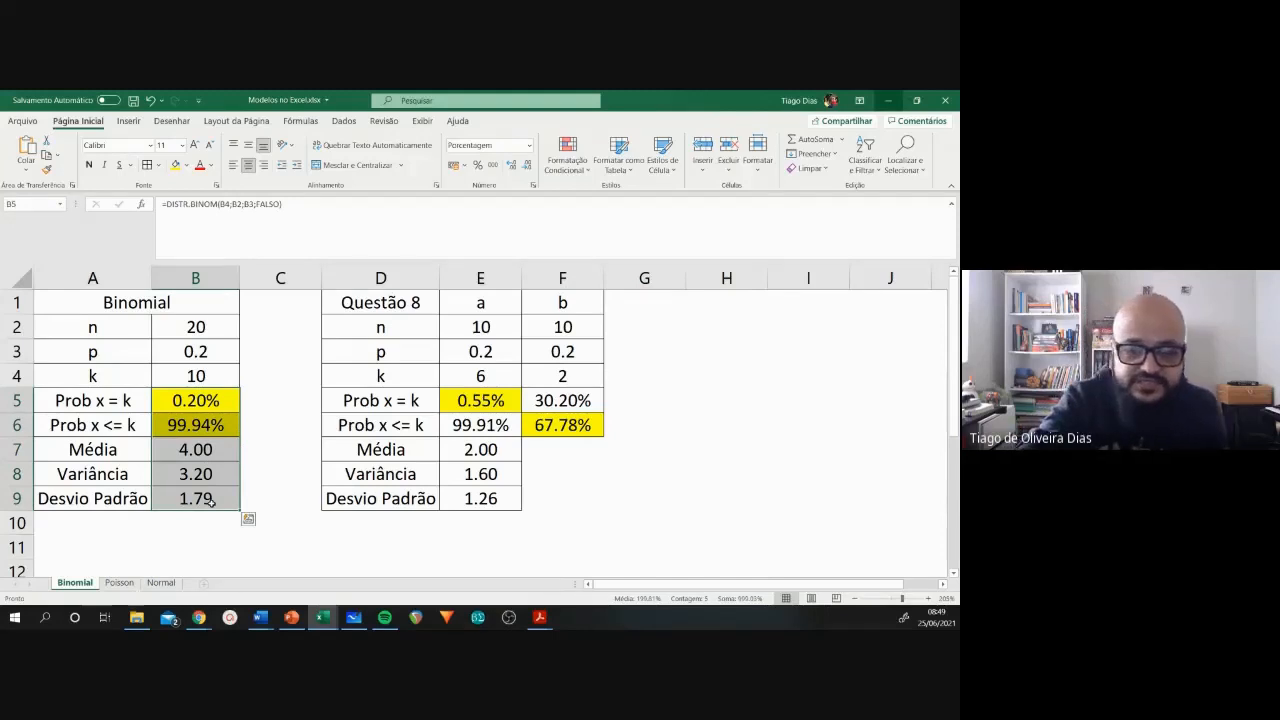
key(Delete)
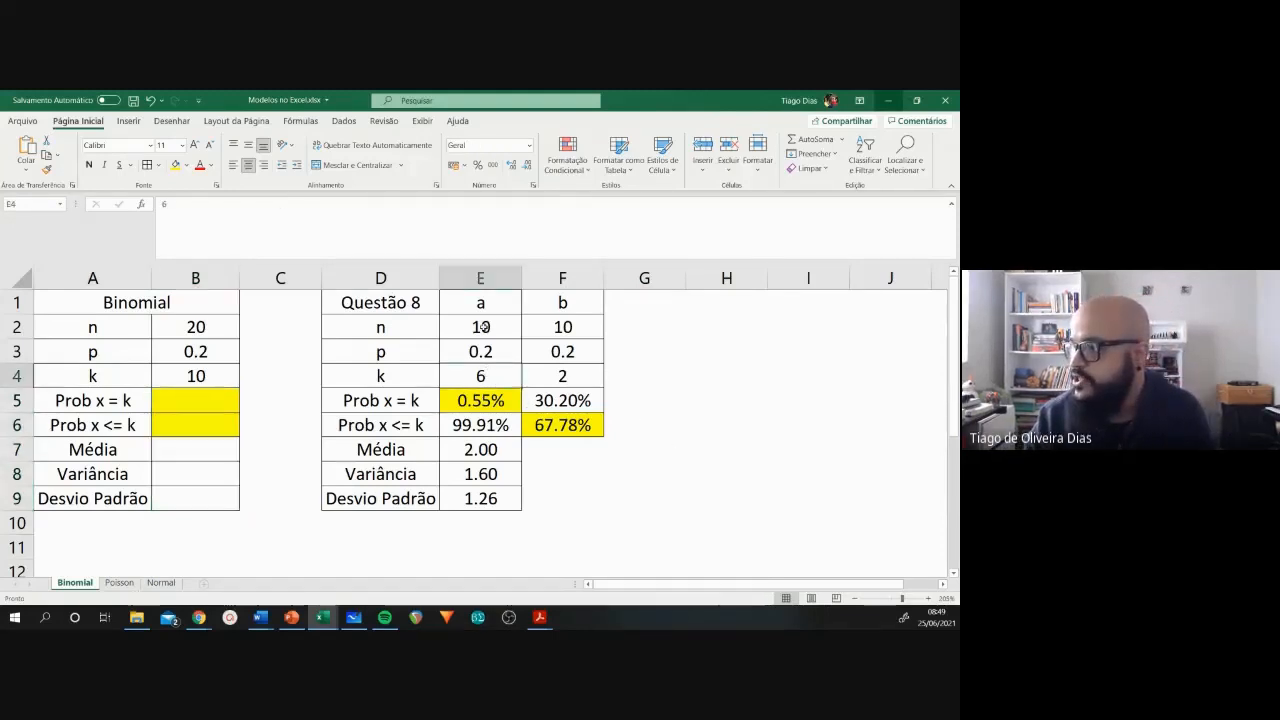
Step: Clear all values in E2:F9 of the Questão 8 table
drag(481, 327, 563, 499)
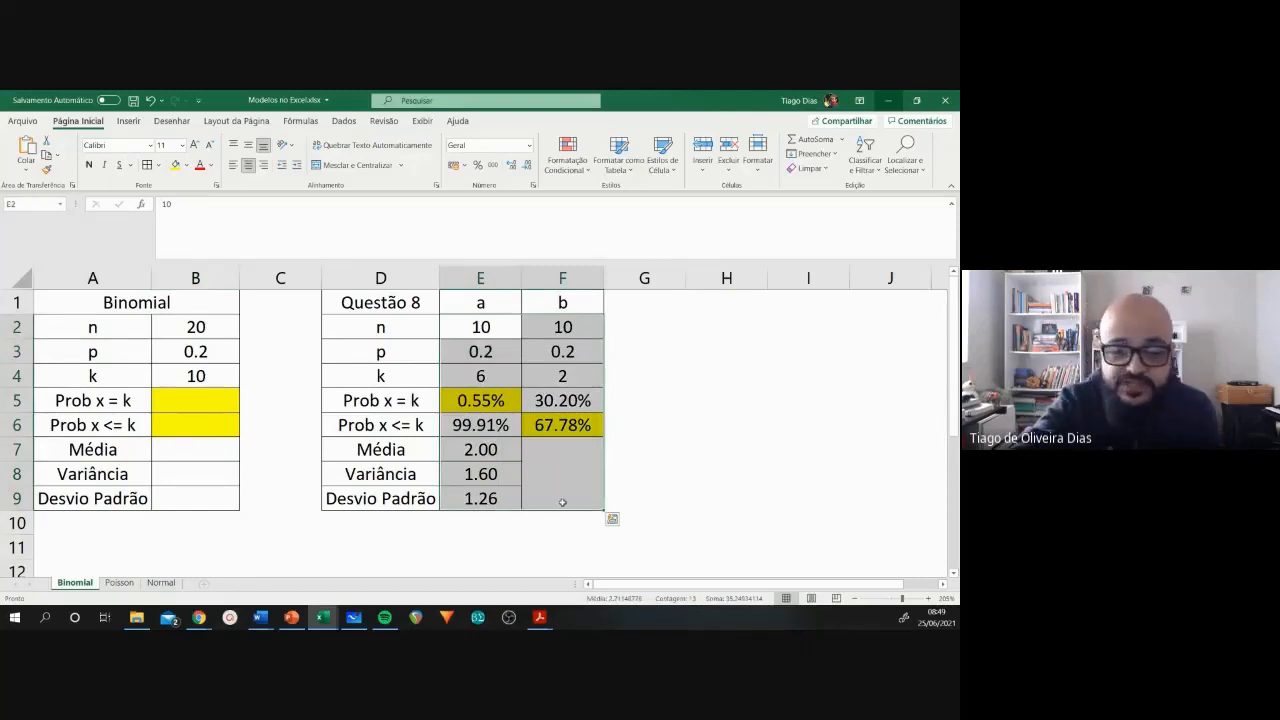
key(Delete)
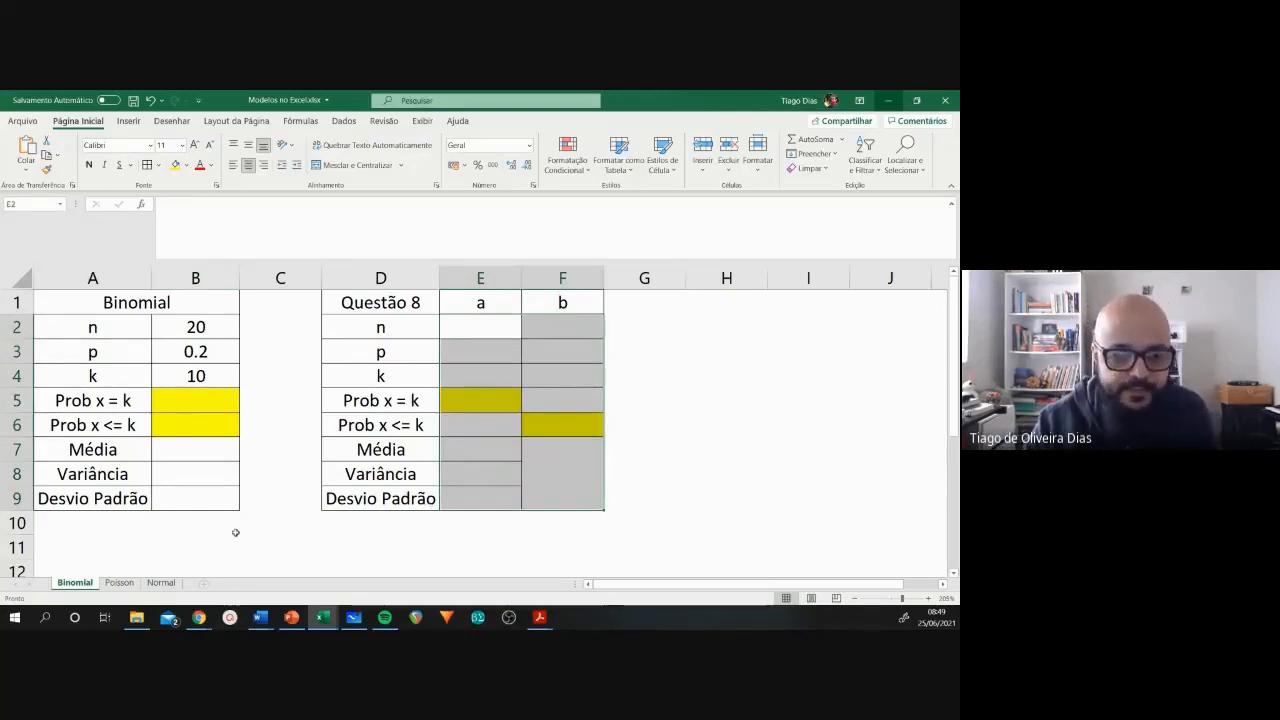
click(236, 530)
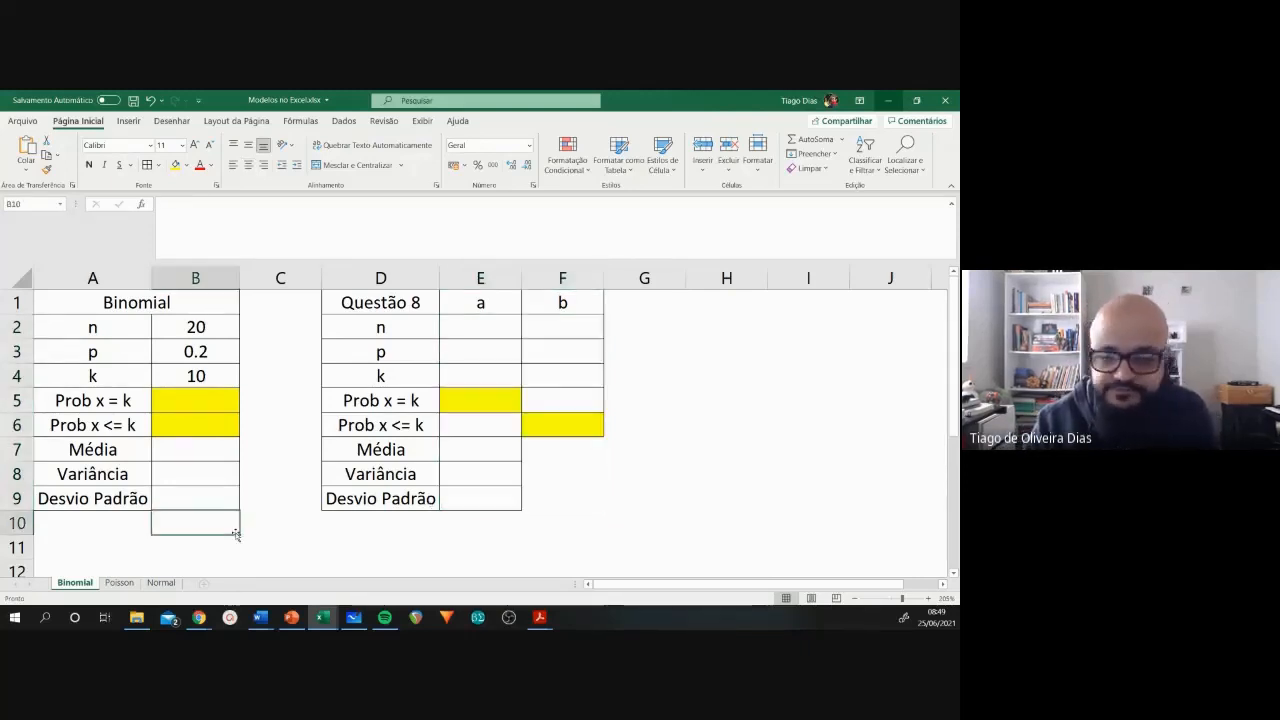
click(213, 402)
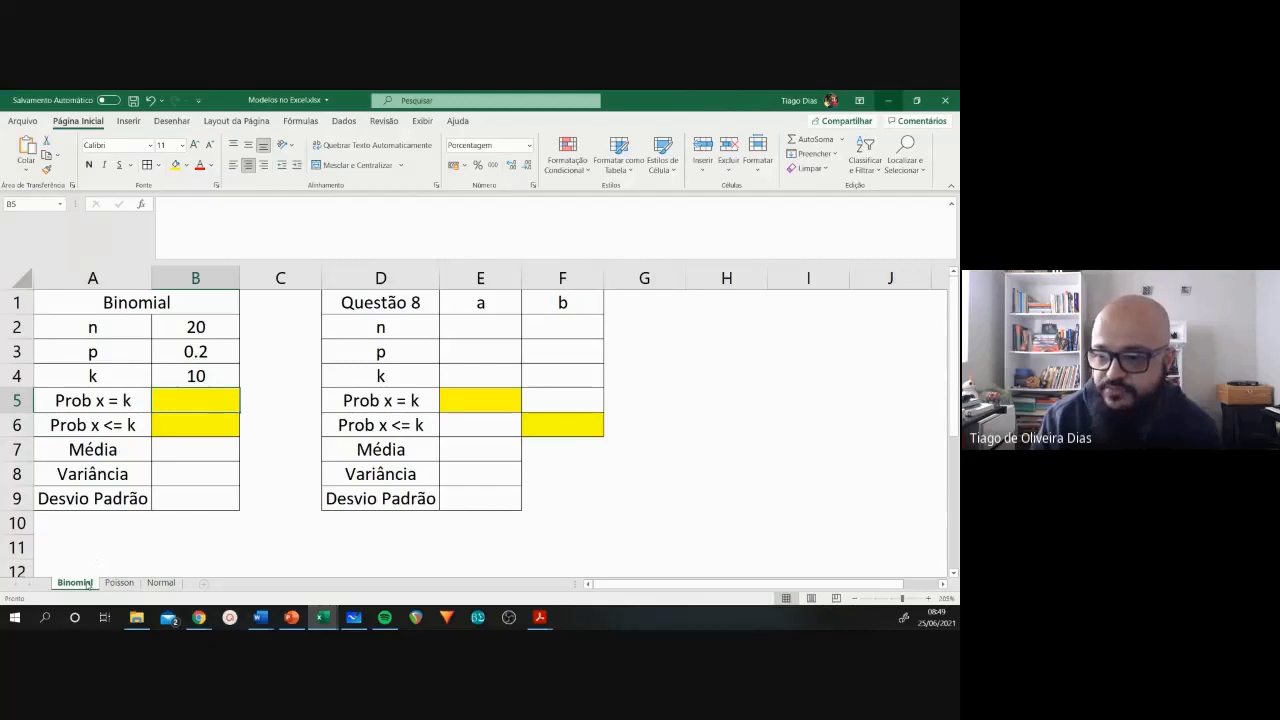
Step: View the Poisson and Normal sheets and return to the Binomial sheet
click(119, 584)
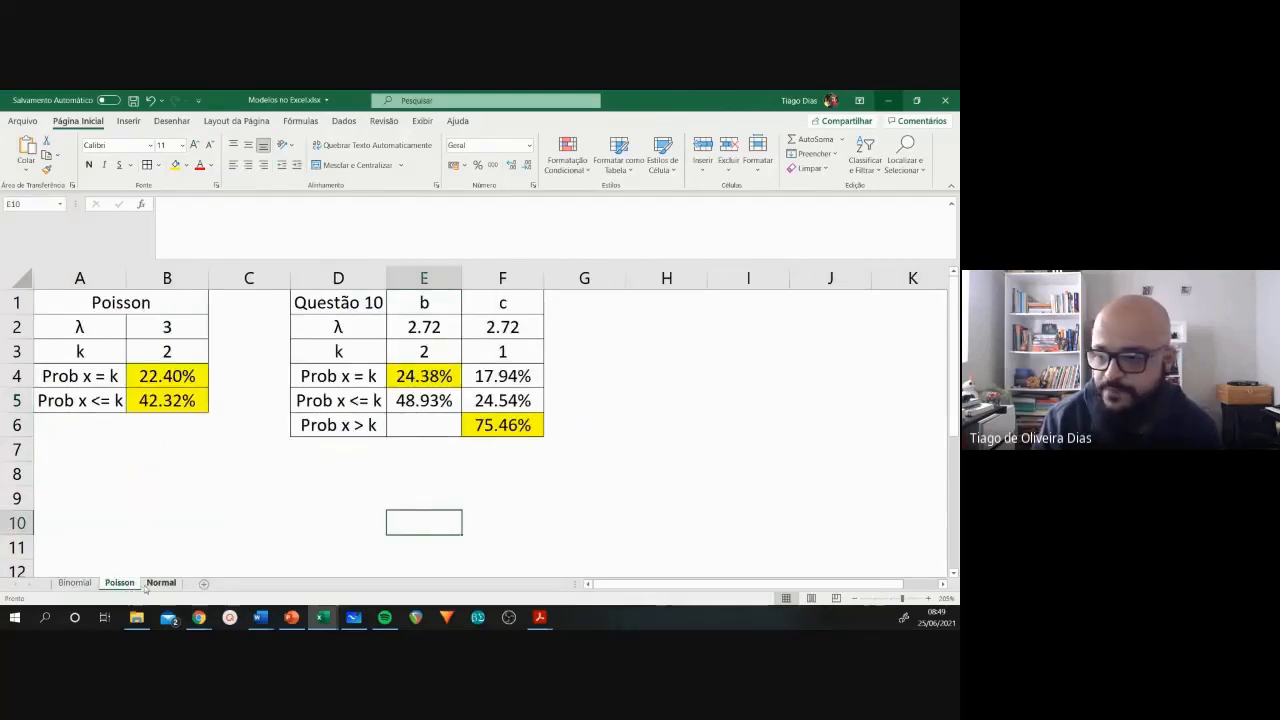
click(152, 584)
click(74, 583)
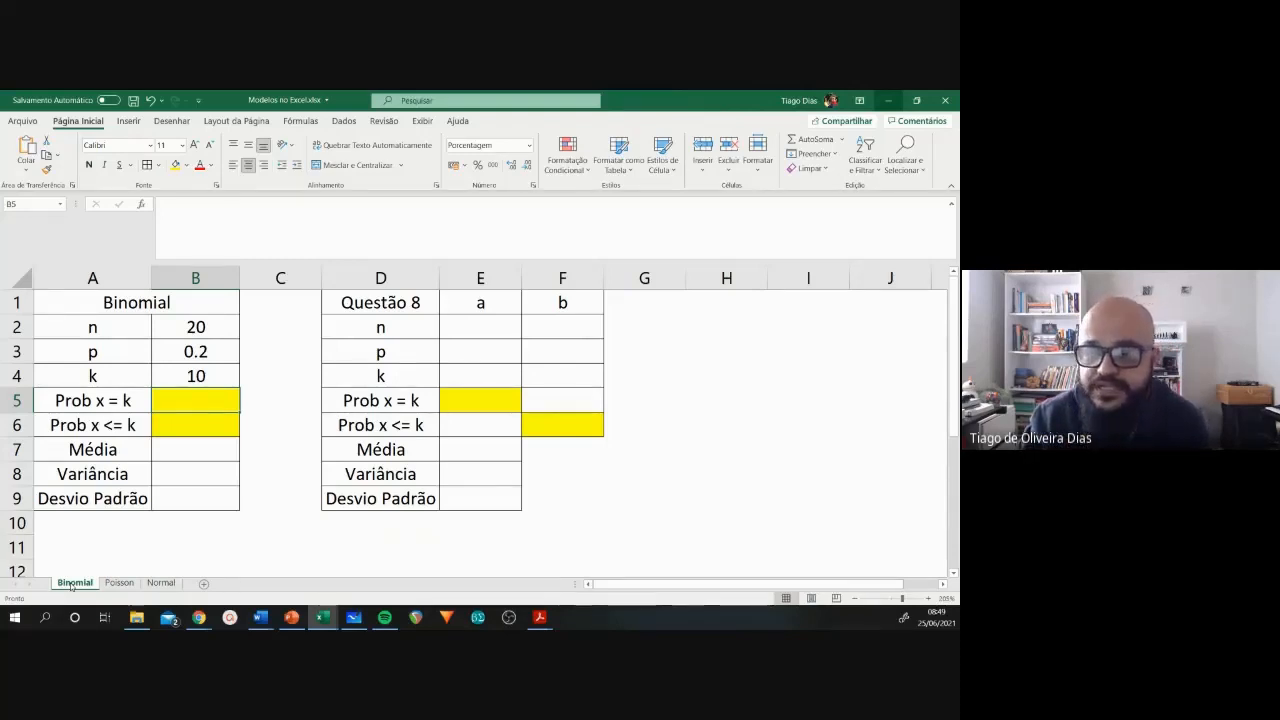
click(189, 520)
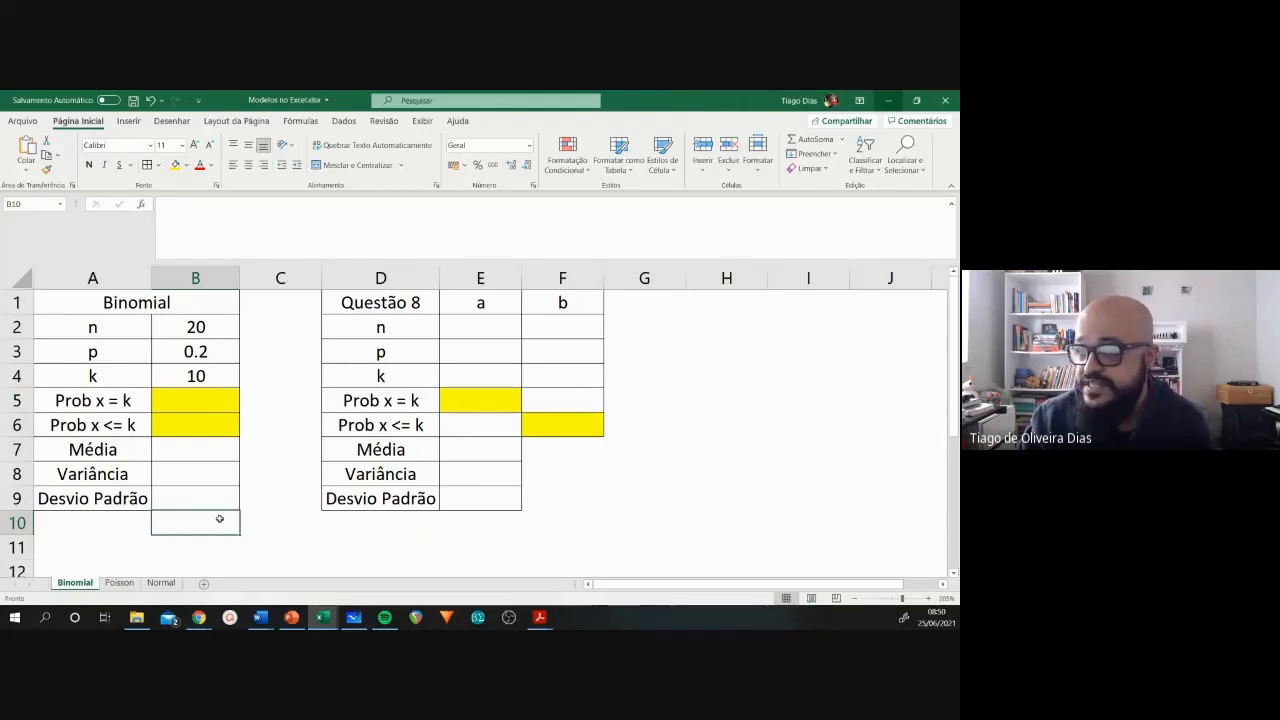
Step: Switch to PowerPoint to show the Modelo Binomial slide full screen, and return to the Excel workbook
click(297, 617)
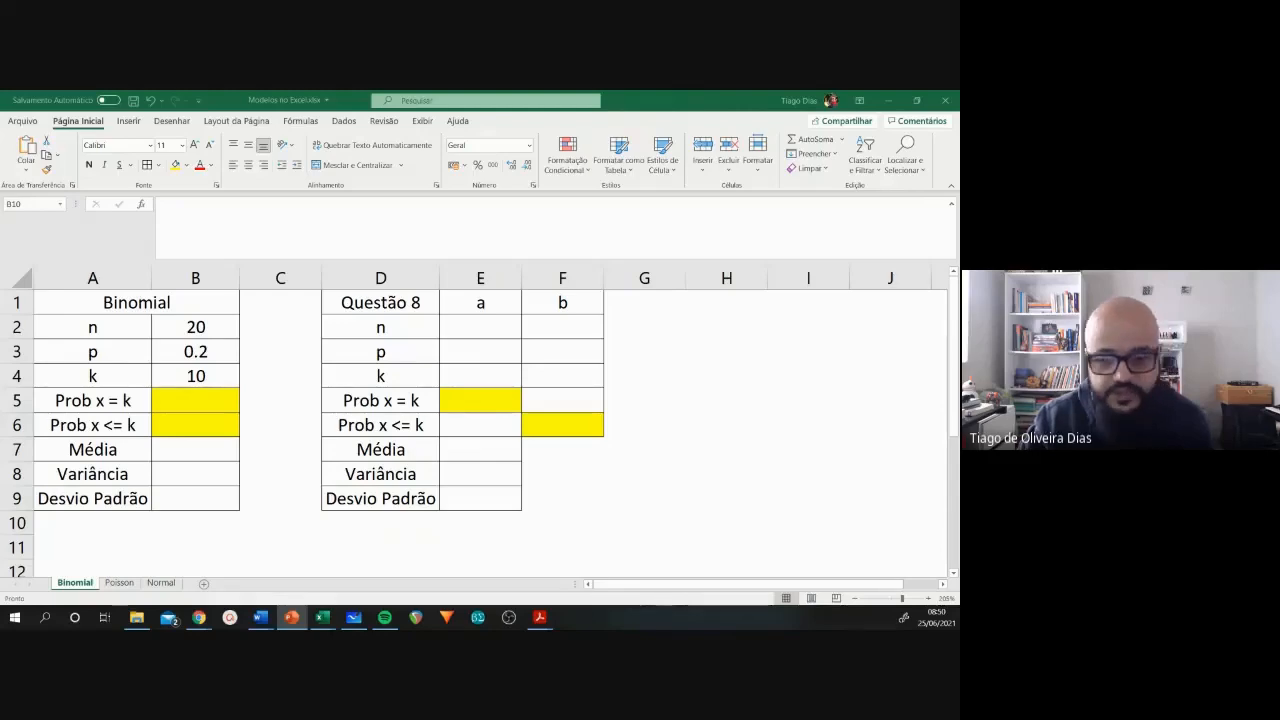
key(shift+F5)
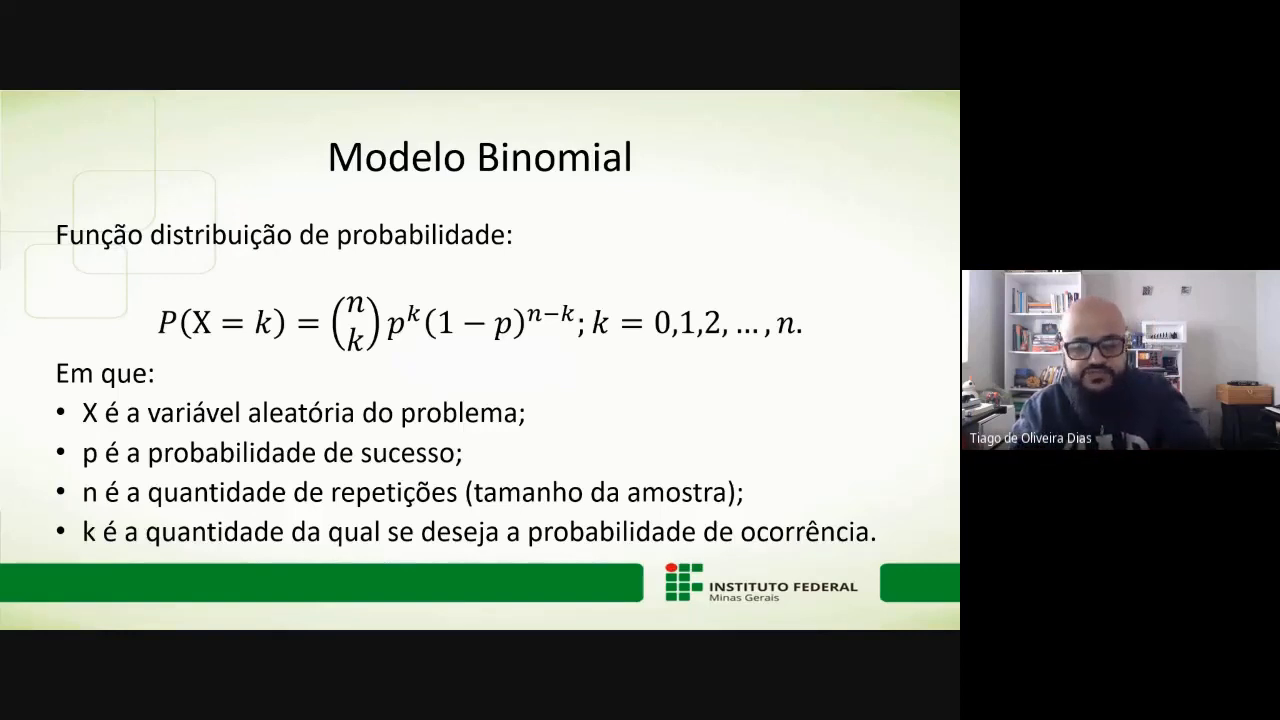
key(alt+Tab)
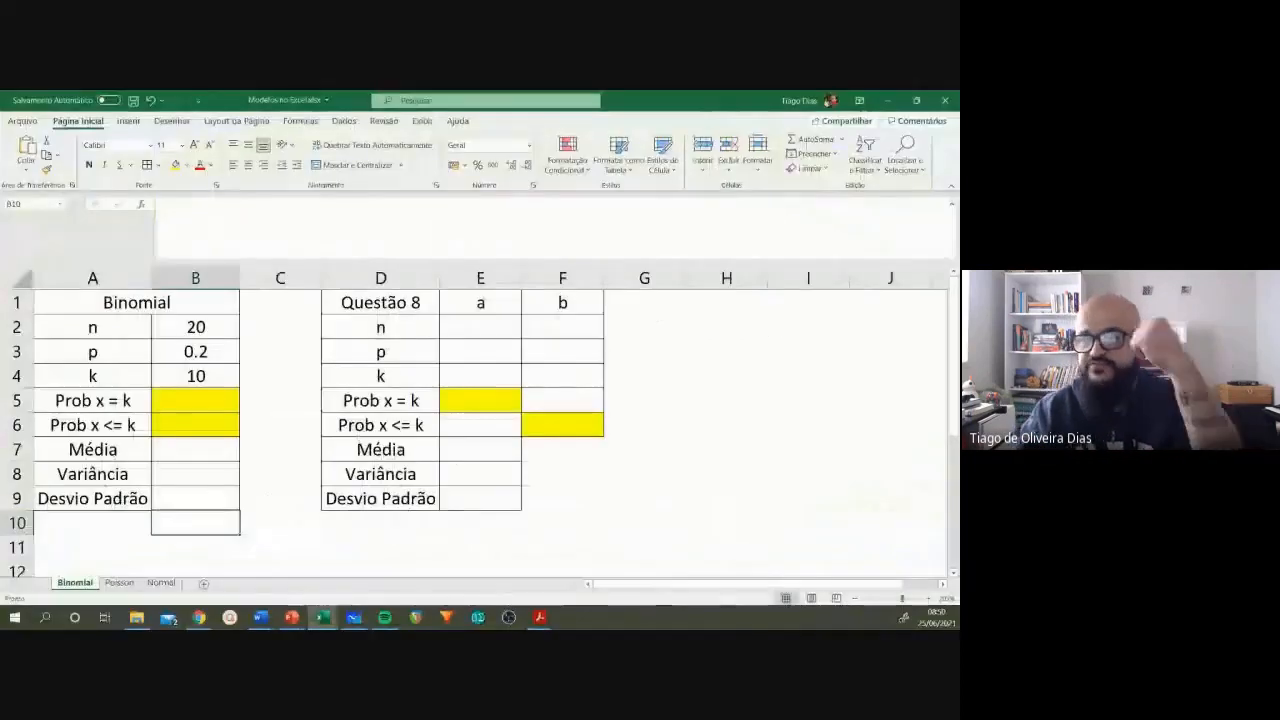
click(93, 330)
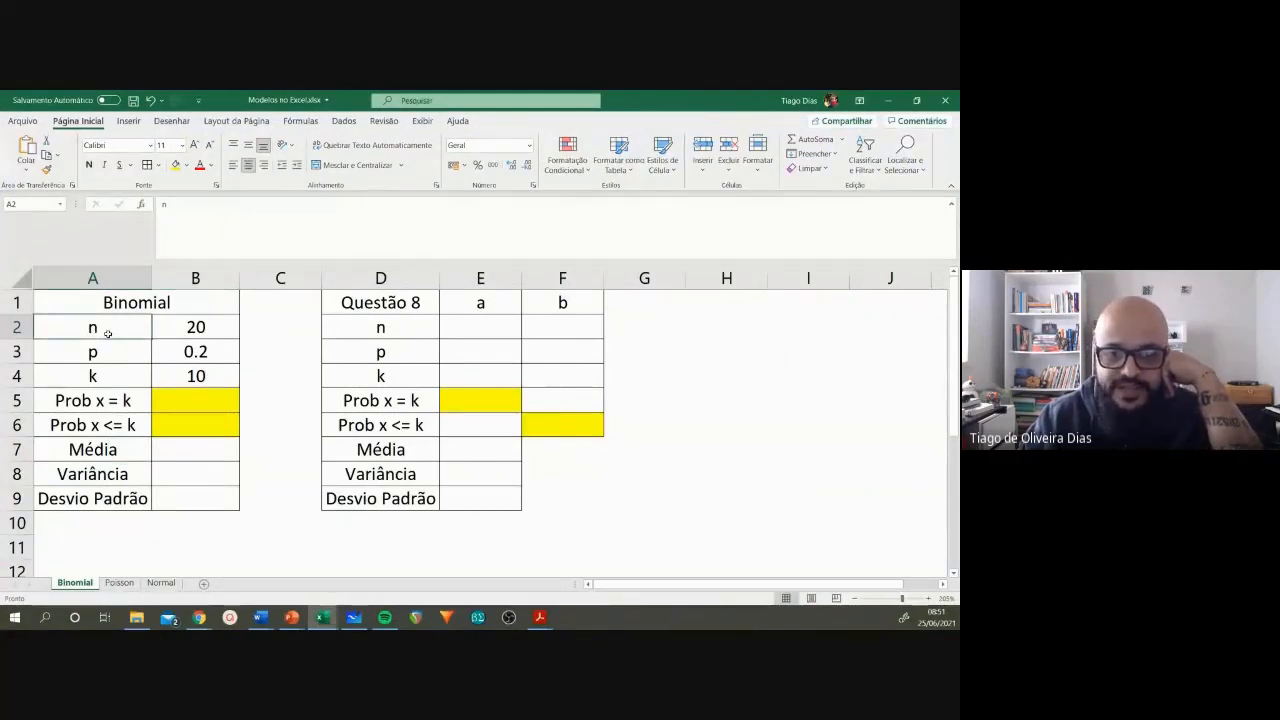
click(108, 355)
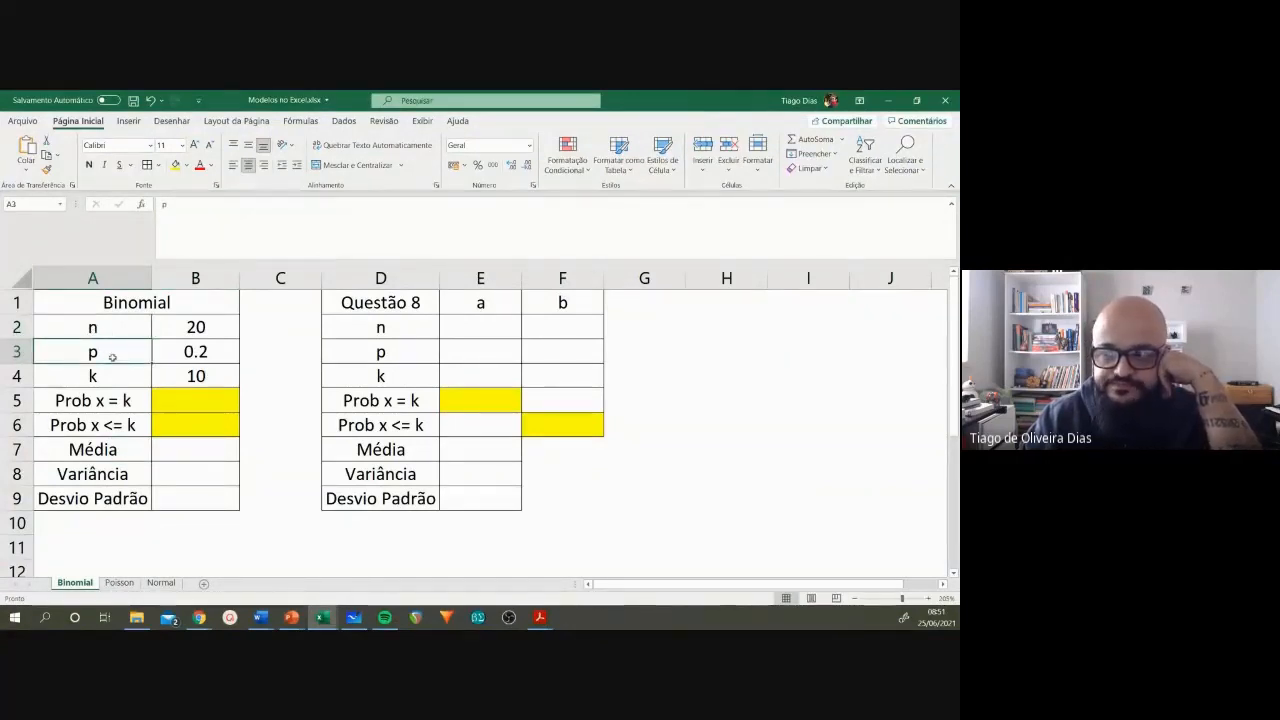
click(112, 377)
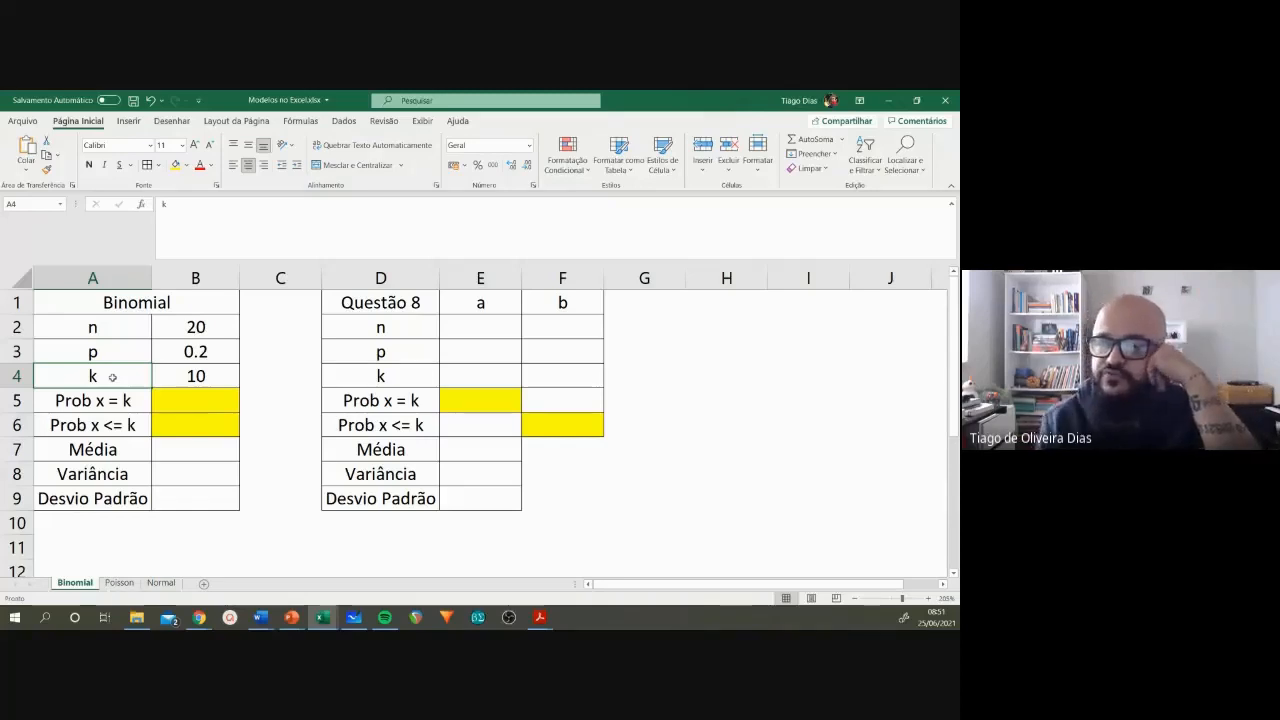
click(175, 377)
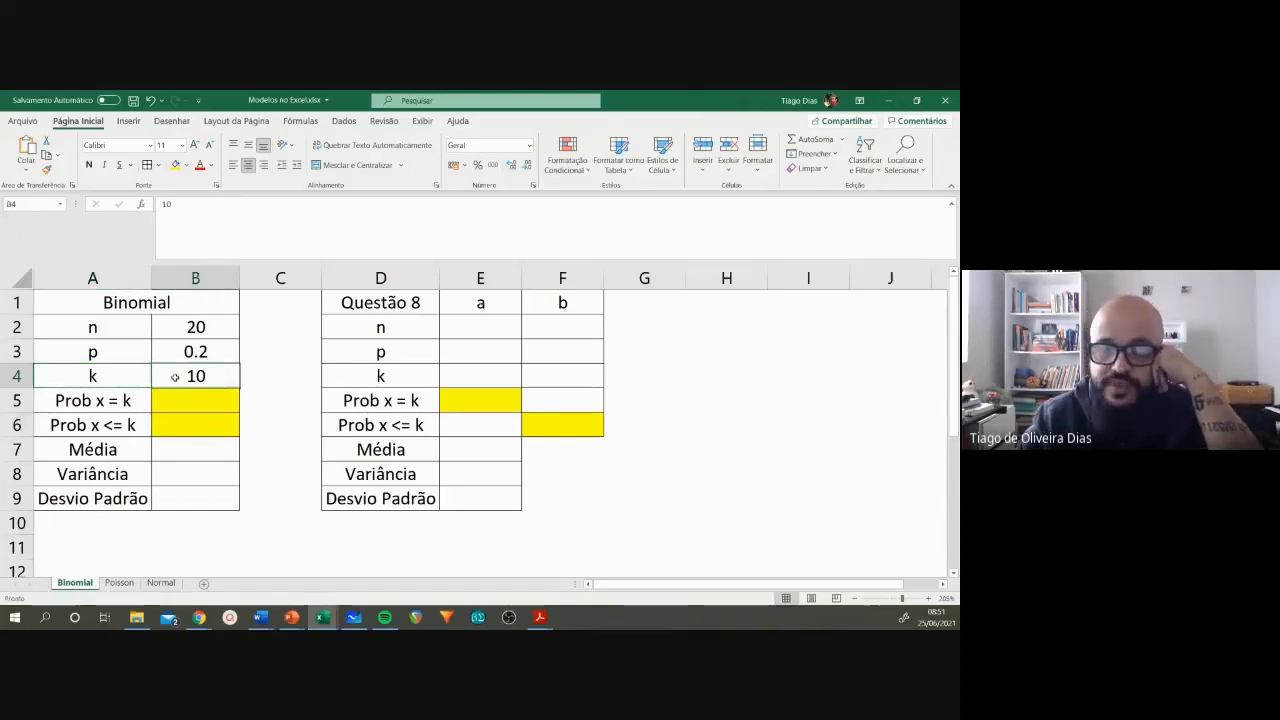
Step: Set n to 12 and p to 0.3 in the Binomial table
click(188, 330)
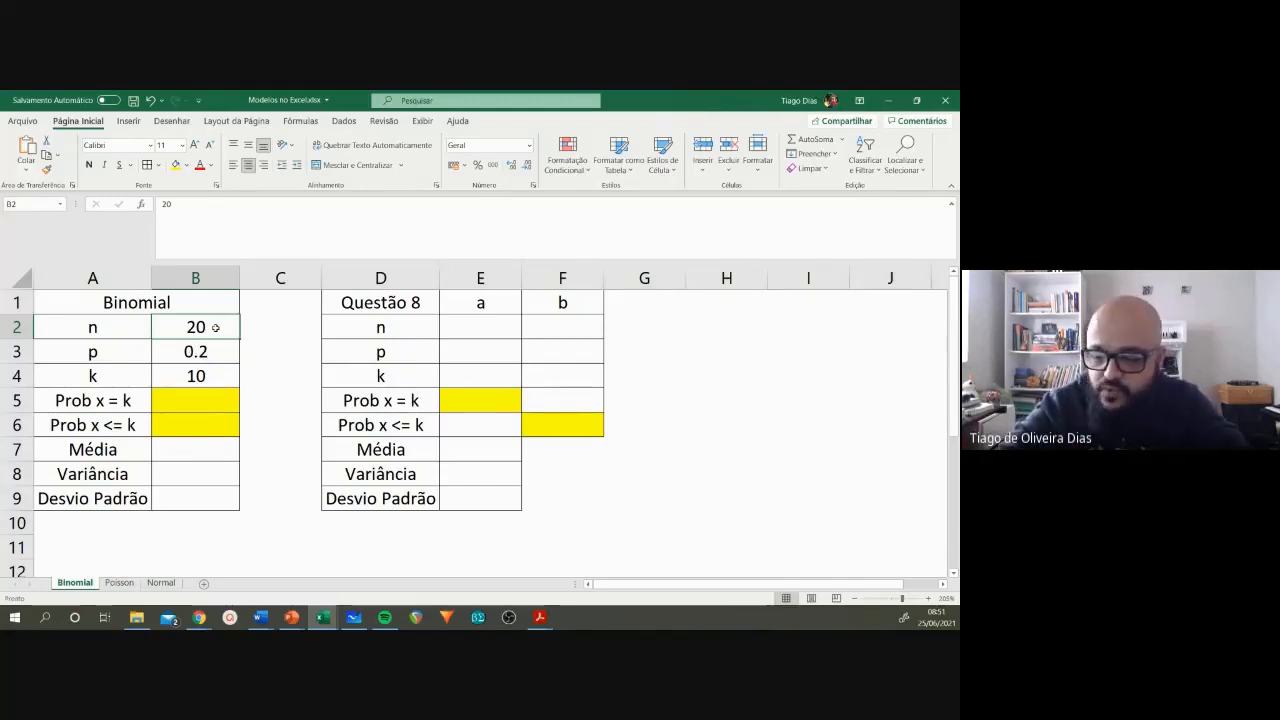
text(12)
key(Return)
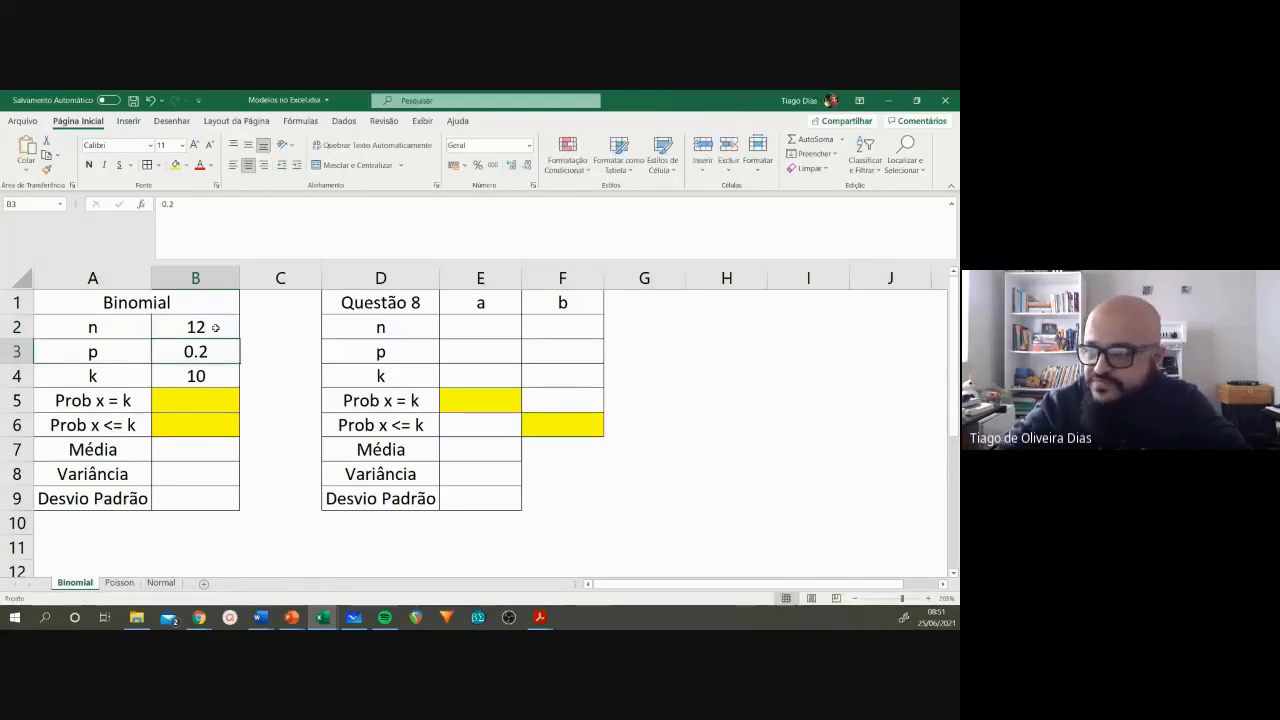
text(0.3)
key(Return)
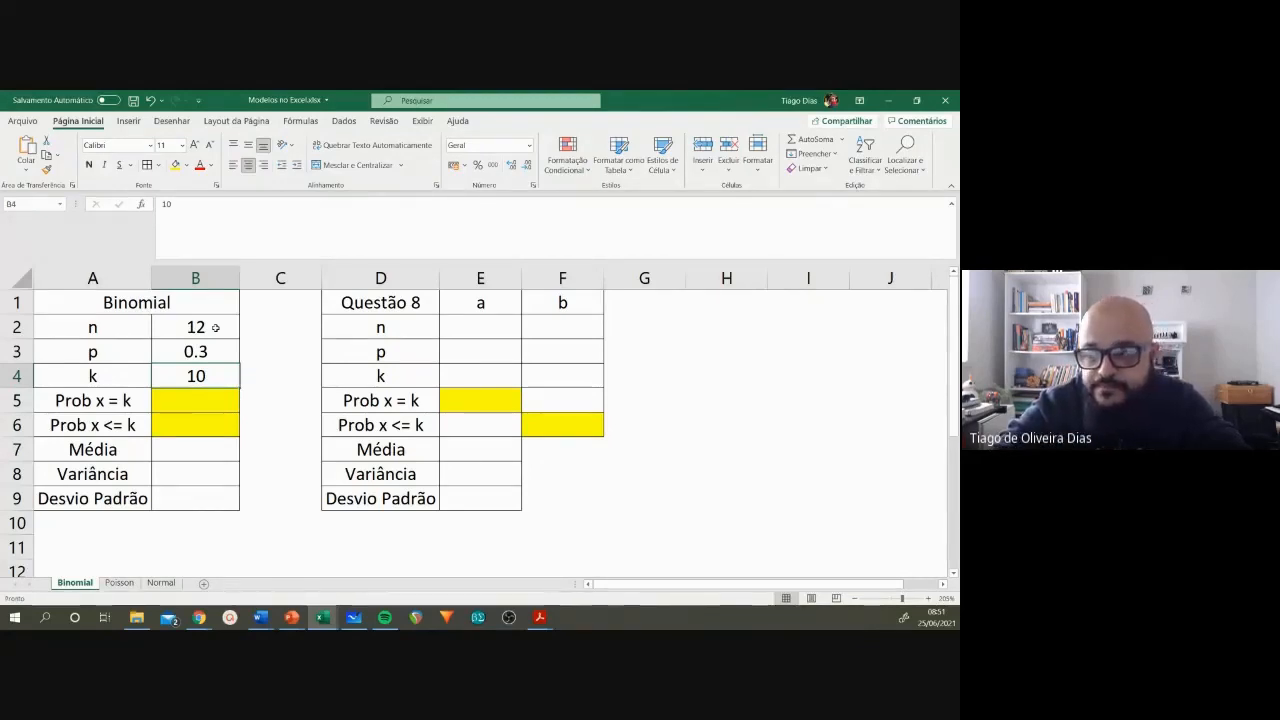
Step: Calculate Prob x = k in B5 with the formula =DISTR.BINOM(B4;B2;B3;FALSO)
key(Down)
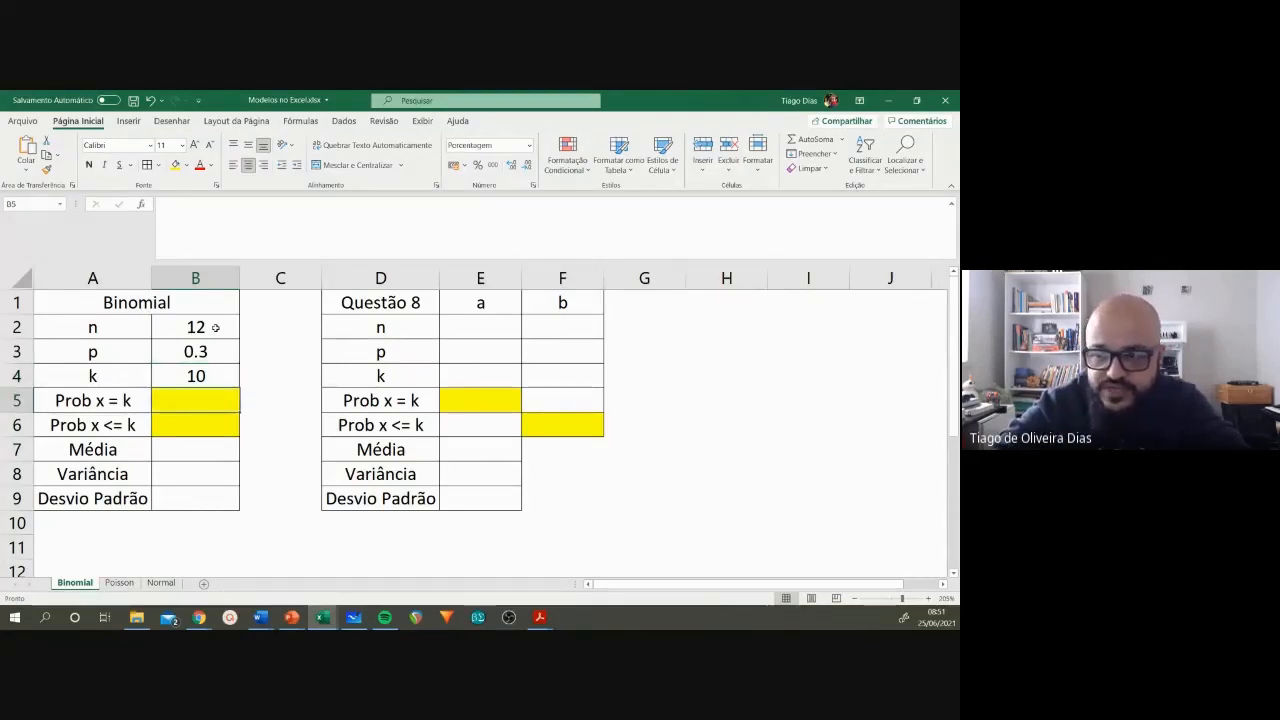
text(=)
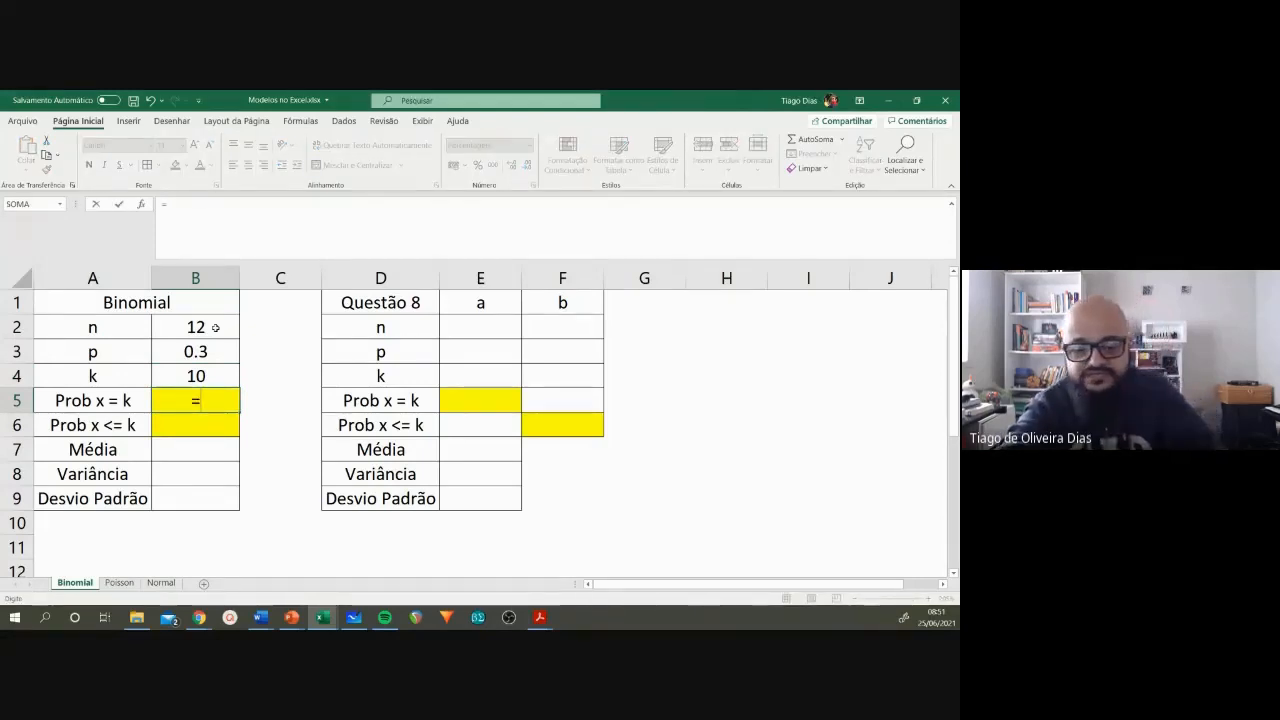
text(binom)
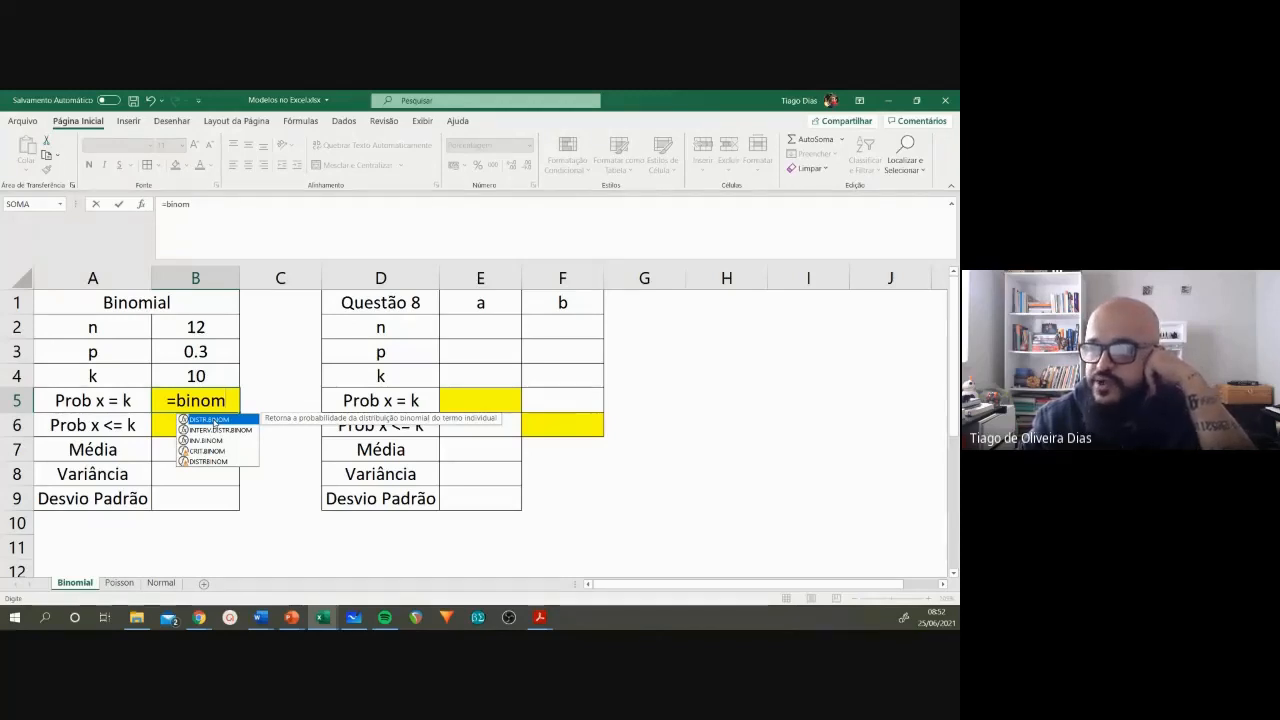
double_click(213, 421)
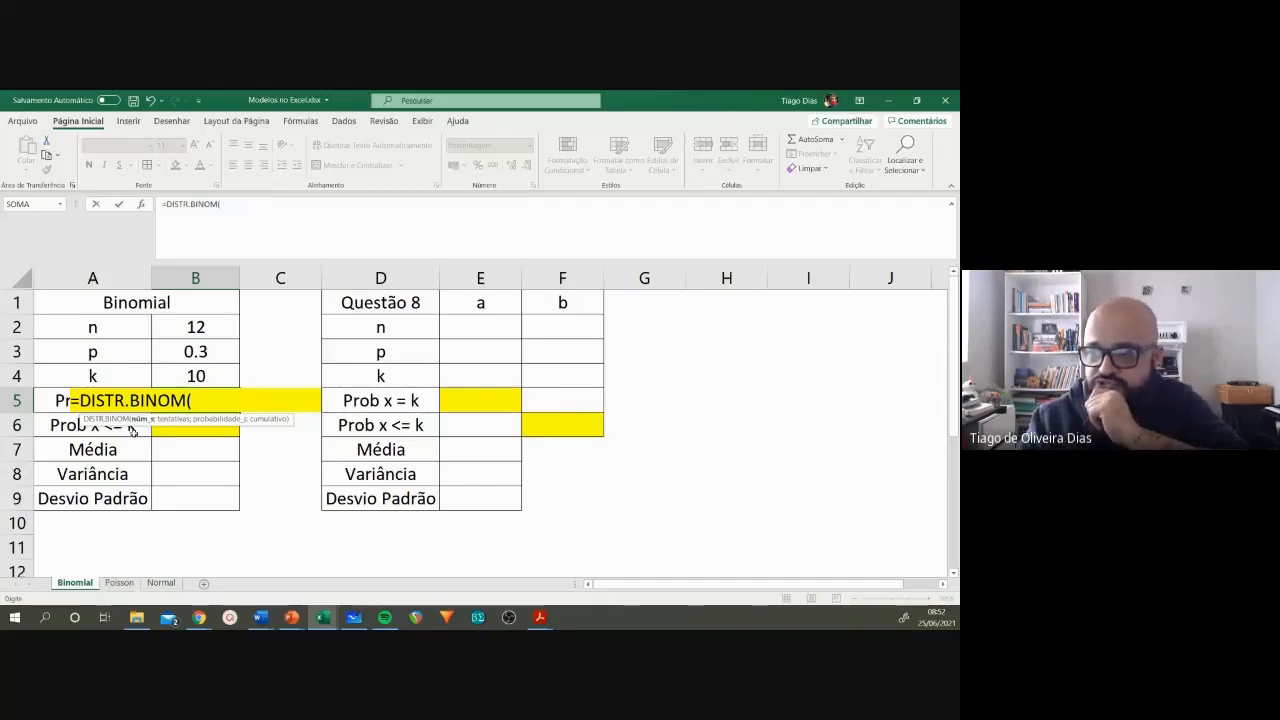
click(194, 376)
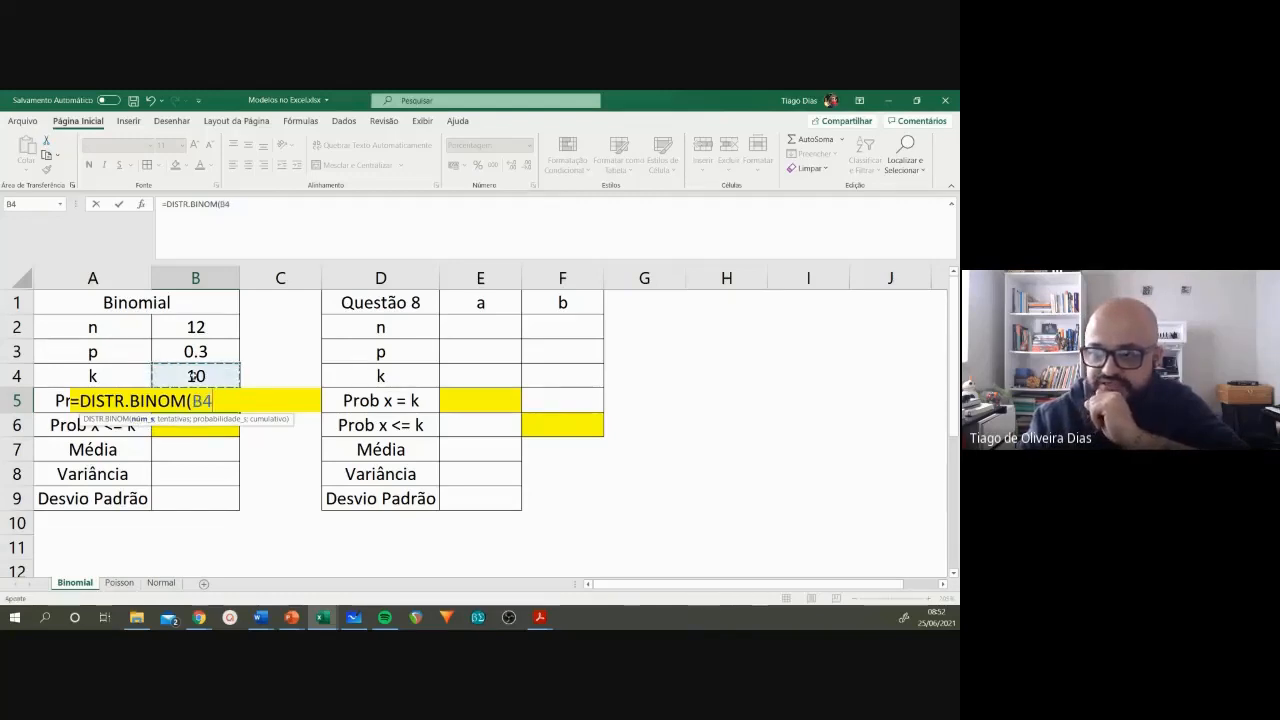
text(;)
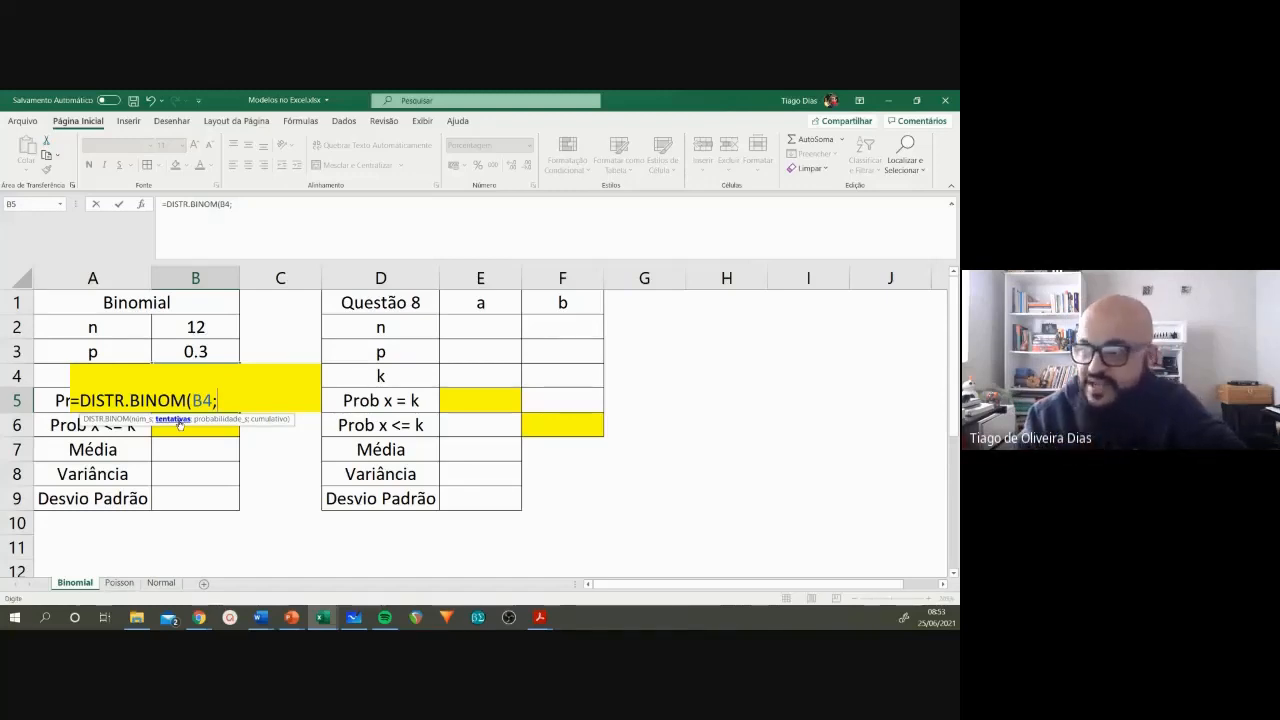
click(183, 327)
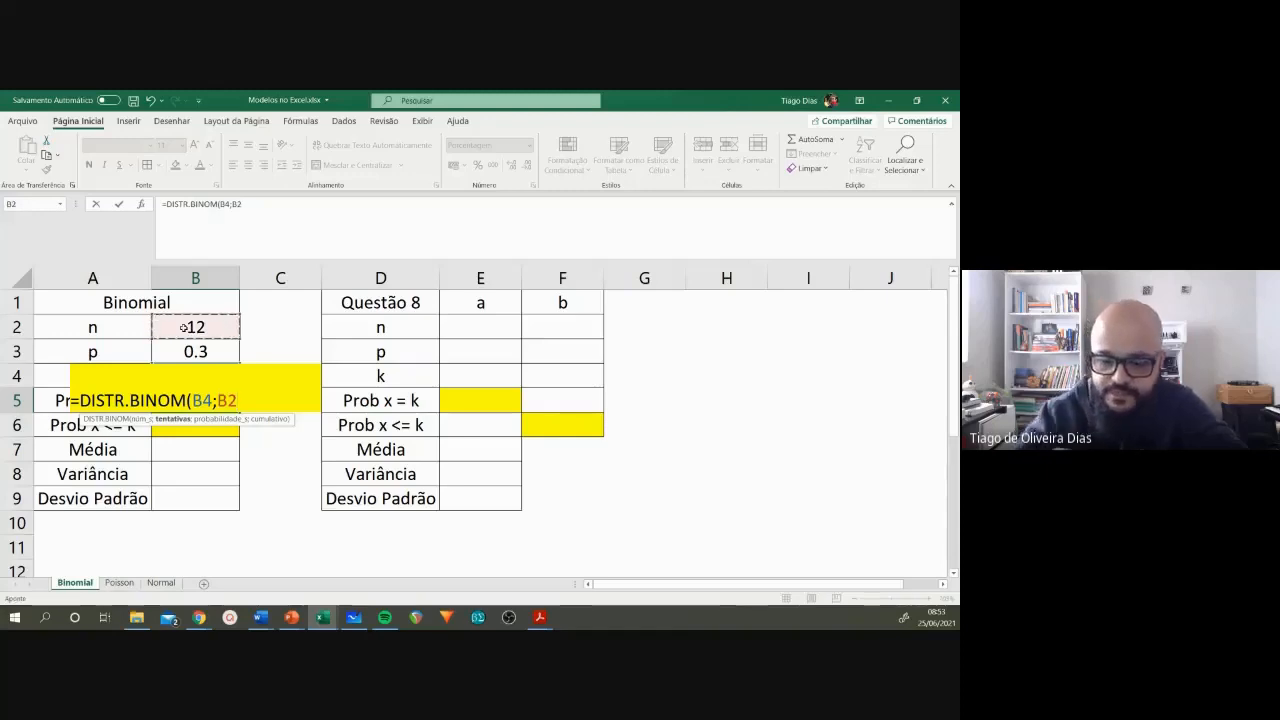
text(;)
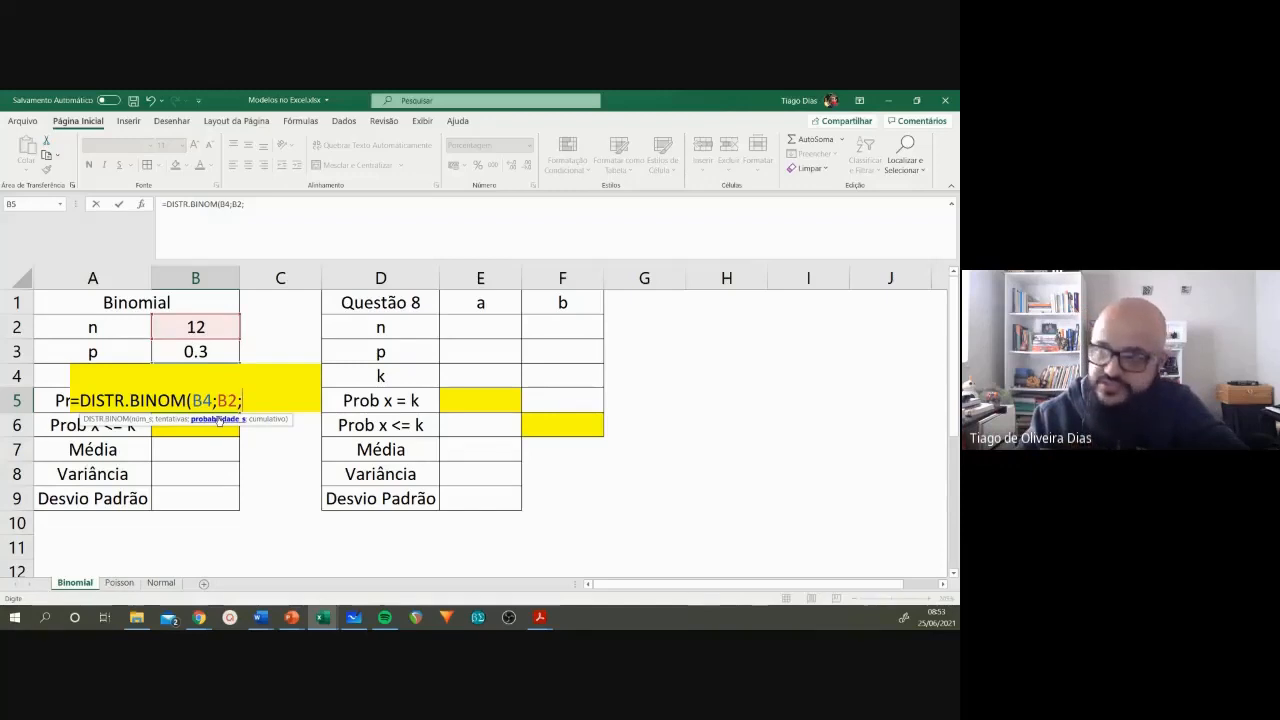
click(207, 348)
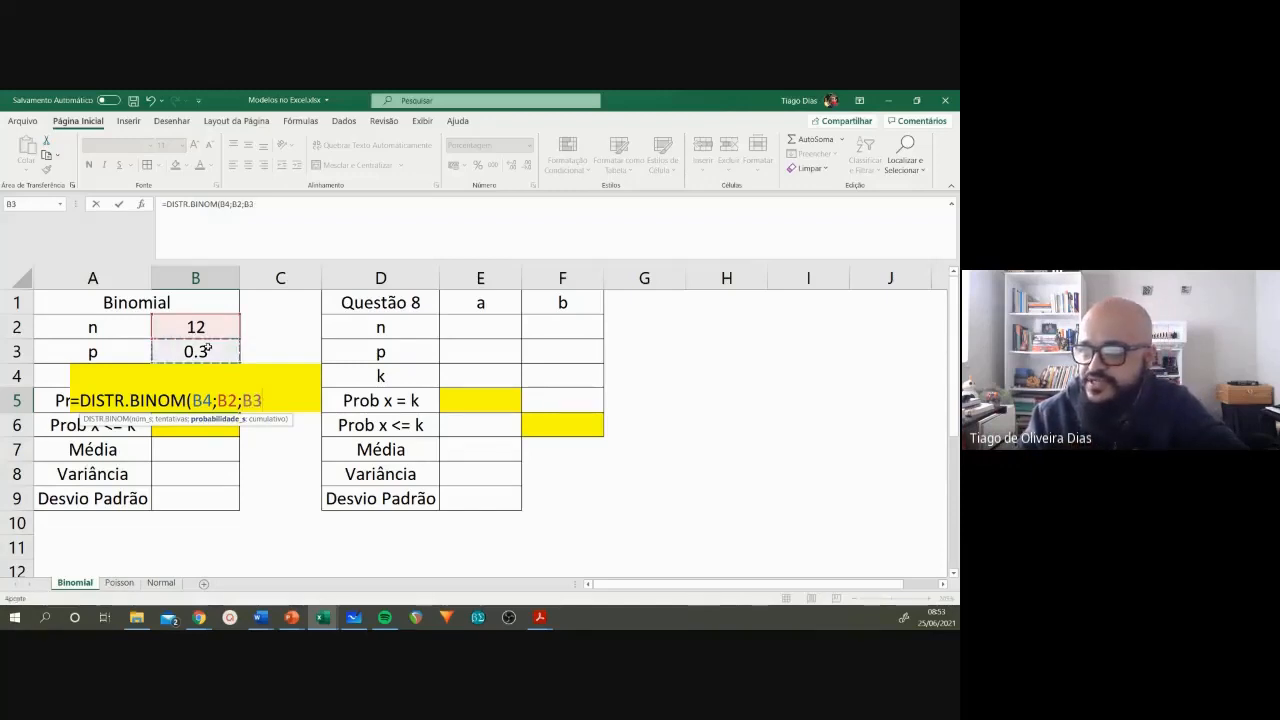
text(;)
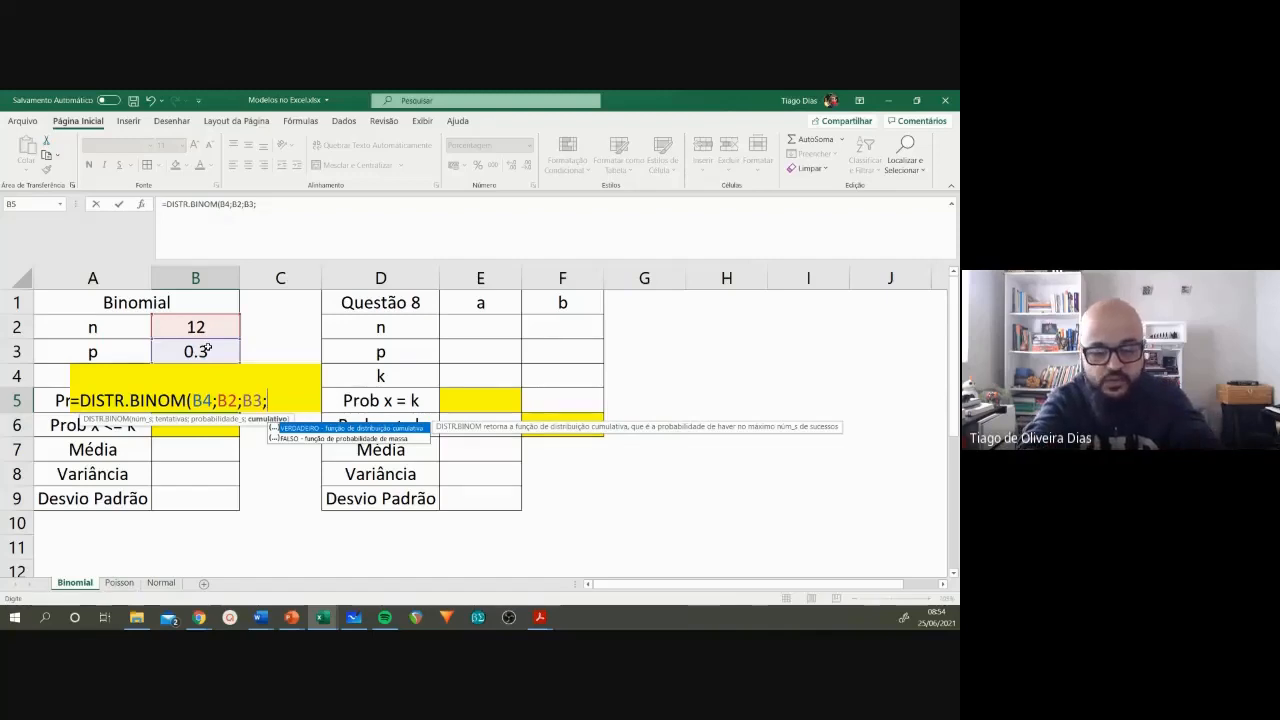
text(falso)
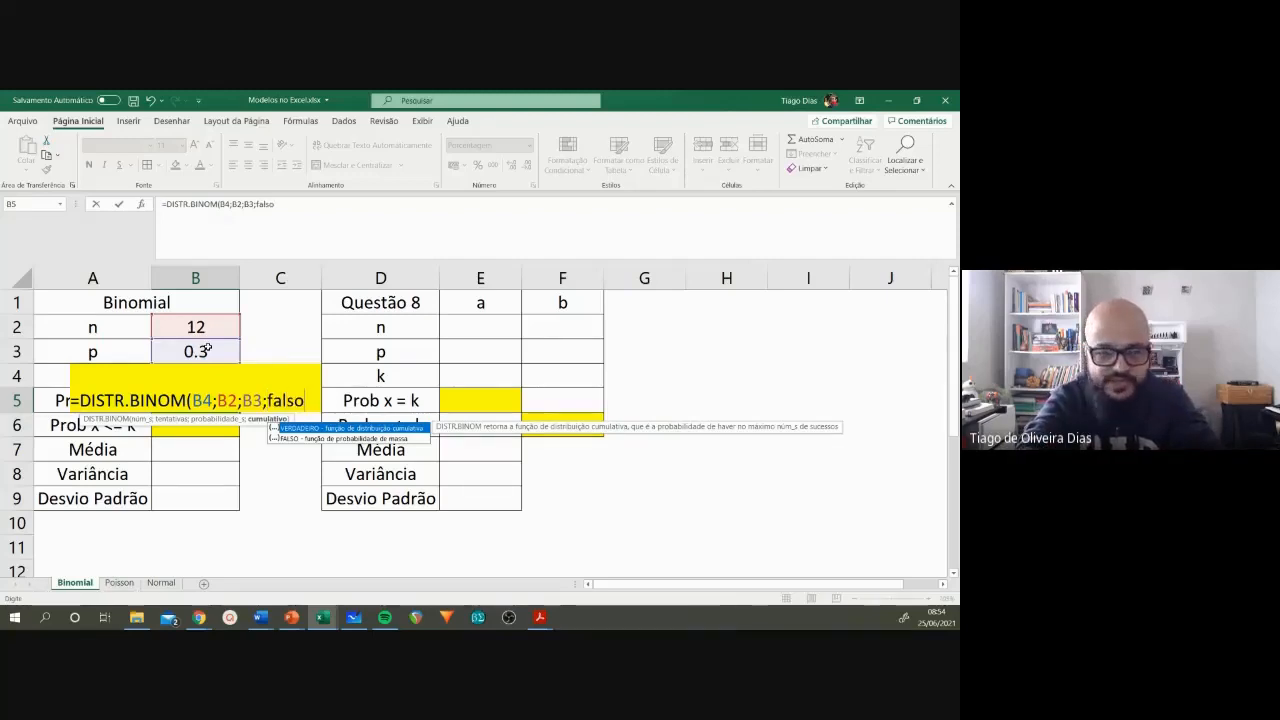
text())
key(Return)
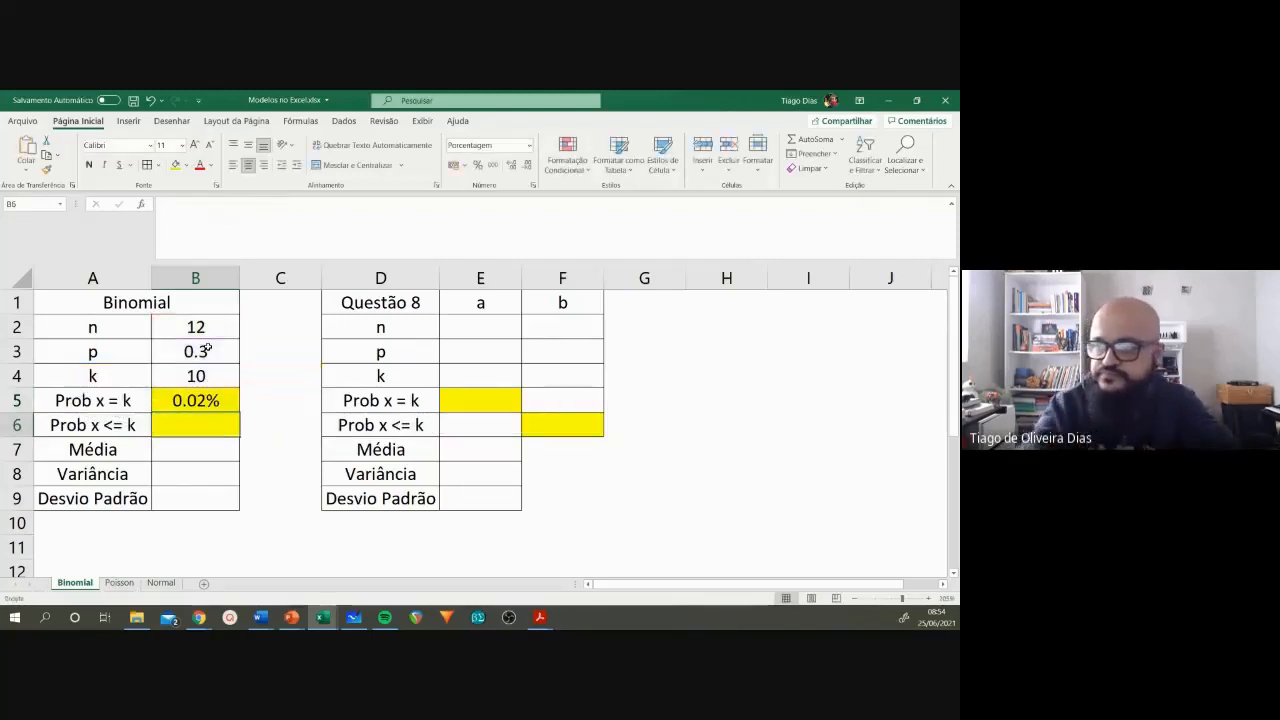
click(202, 401)
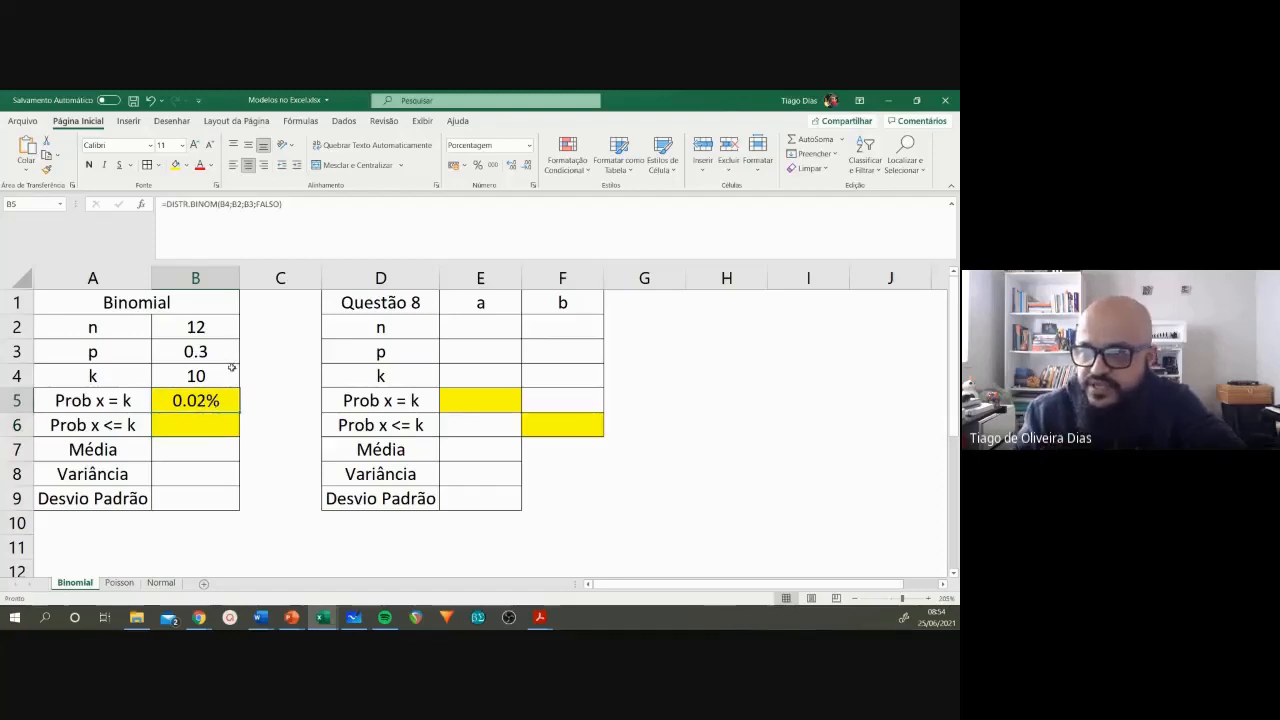
click(214, 330)
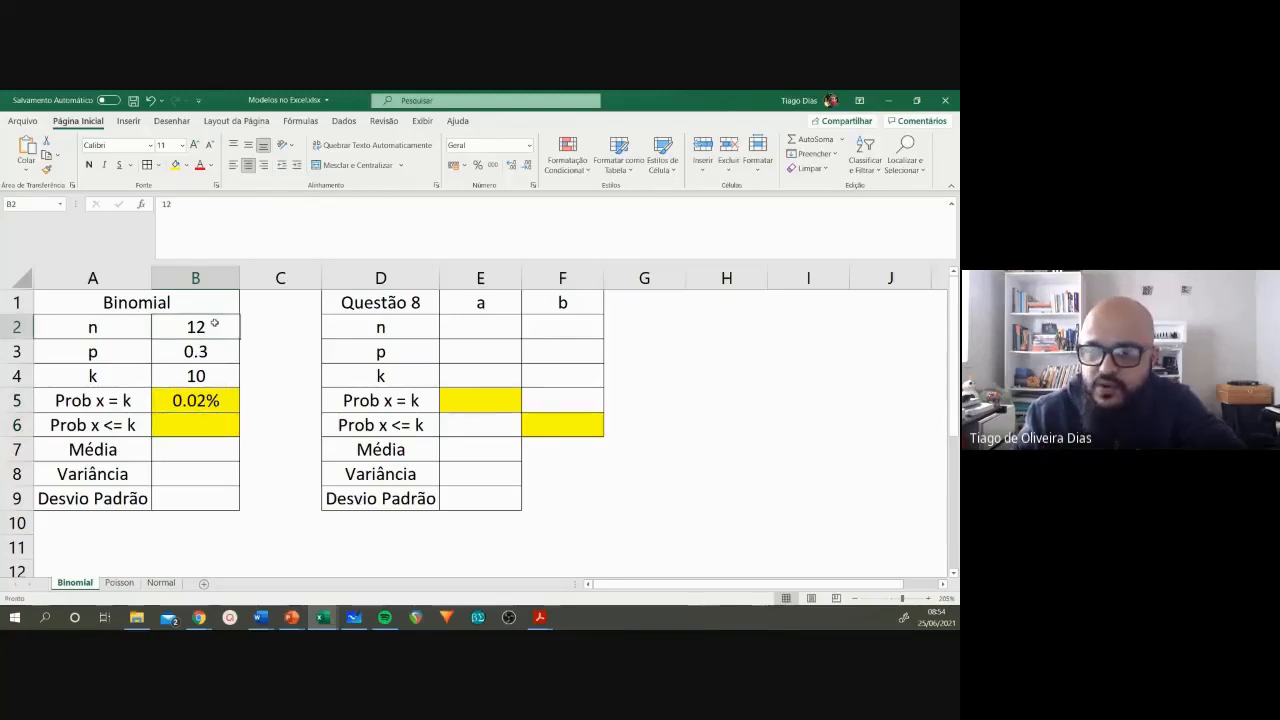
click(208, 351)
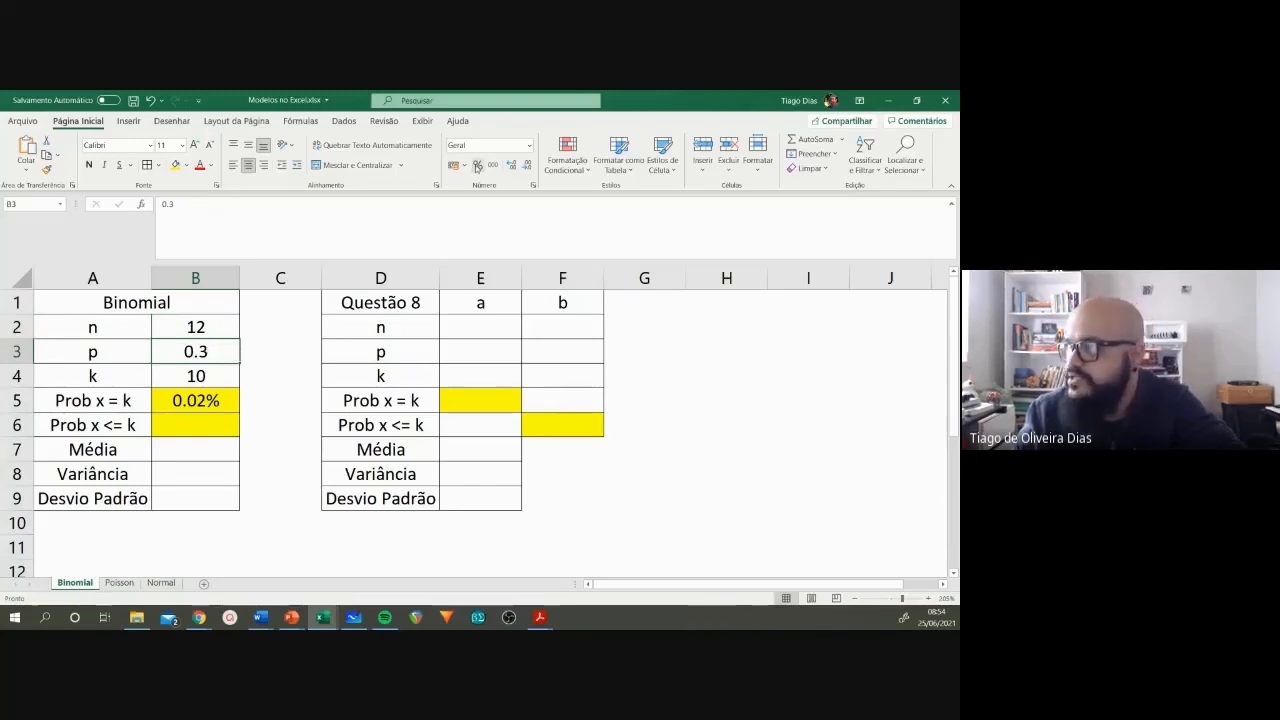
Step: Format the p value in B3 as a percentage
click(477, 166)
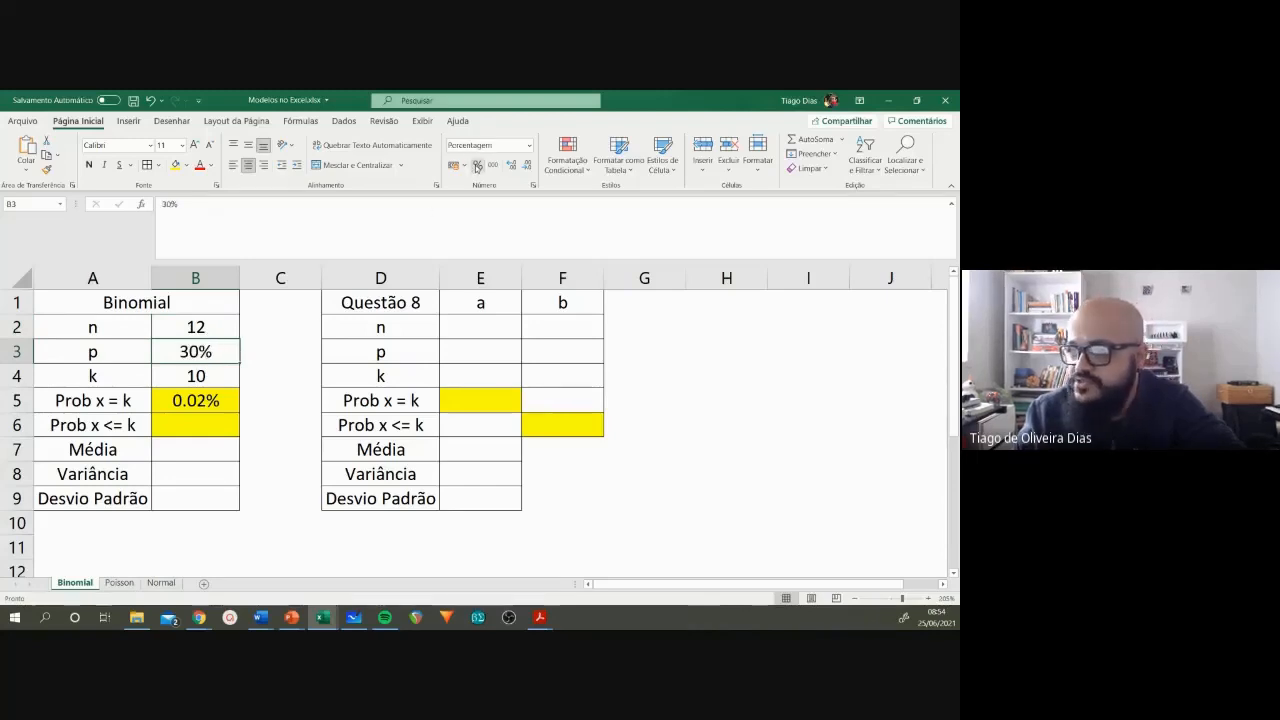
click(222, 376)
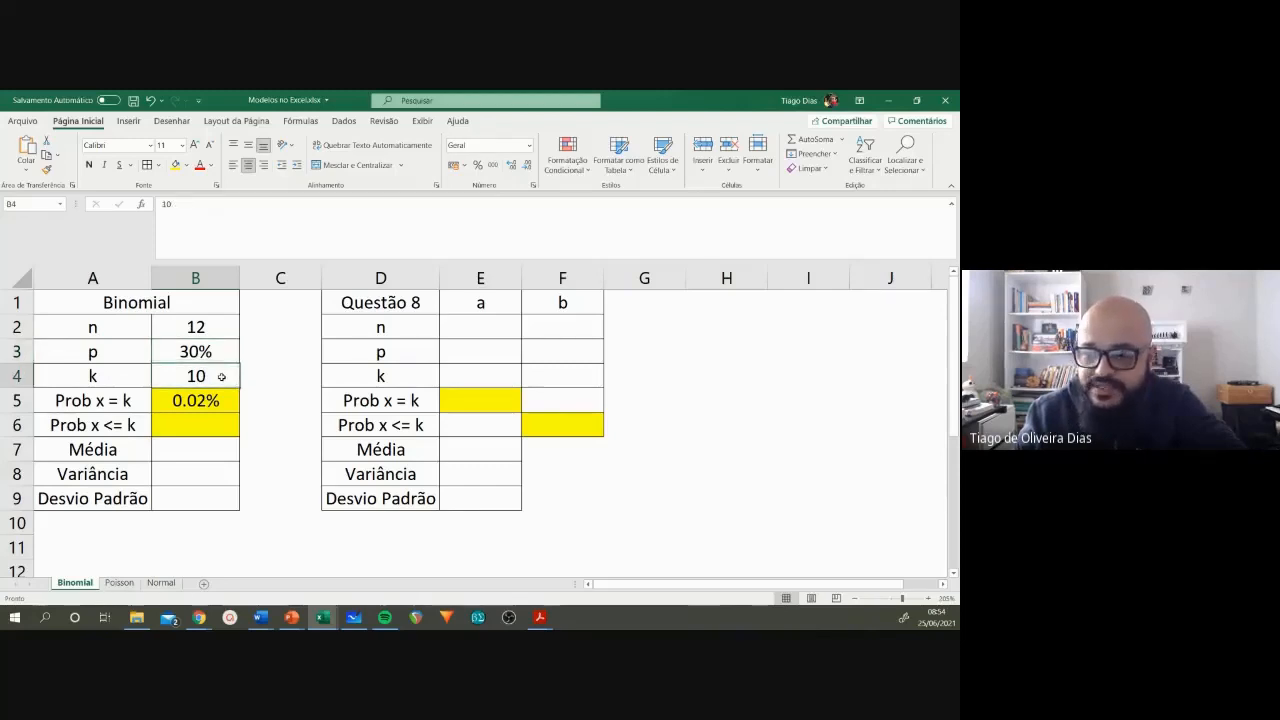
click(215, 402)
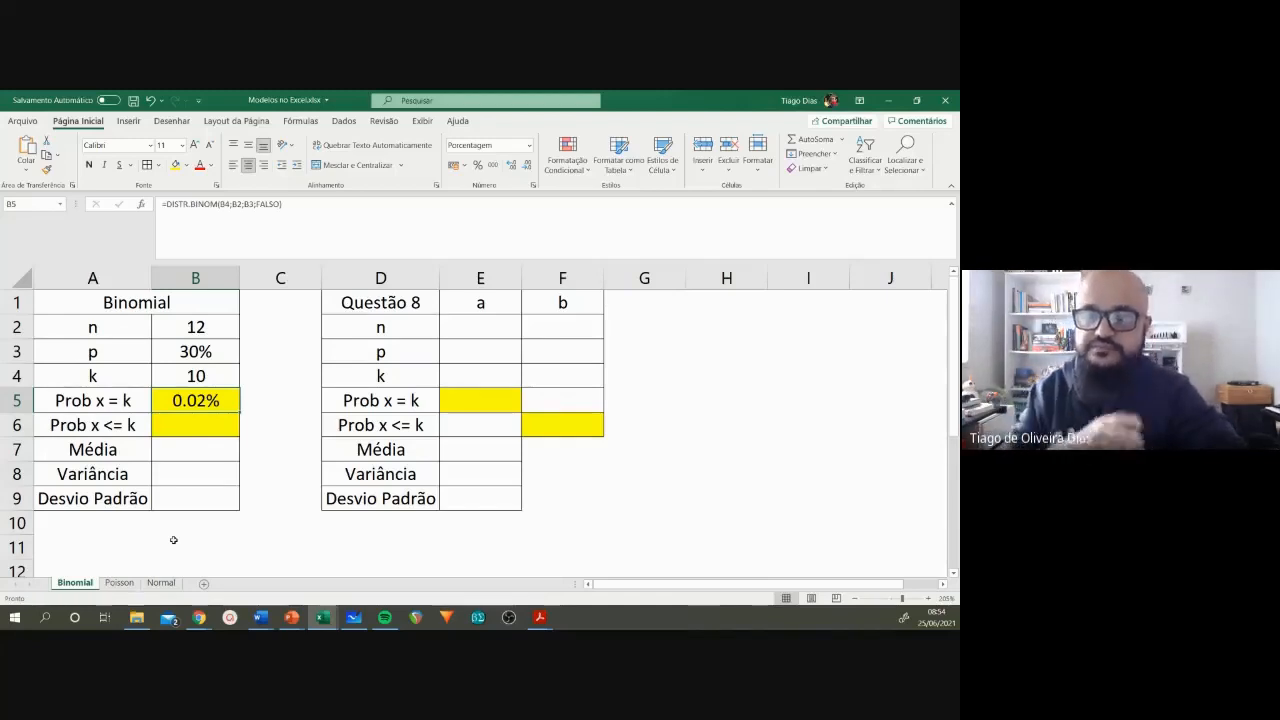
Step: Start the Prob x <= k formula in B6 with the DISTR.BINOM function
click(182, 428)
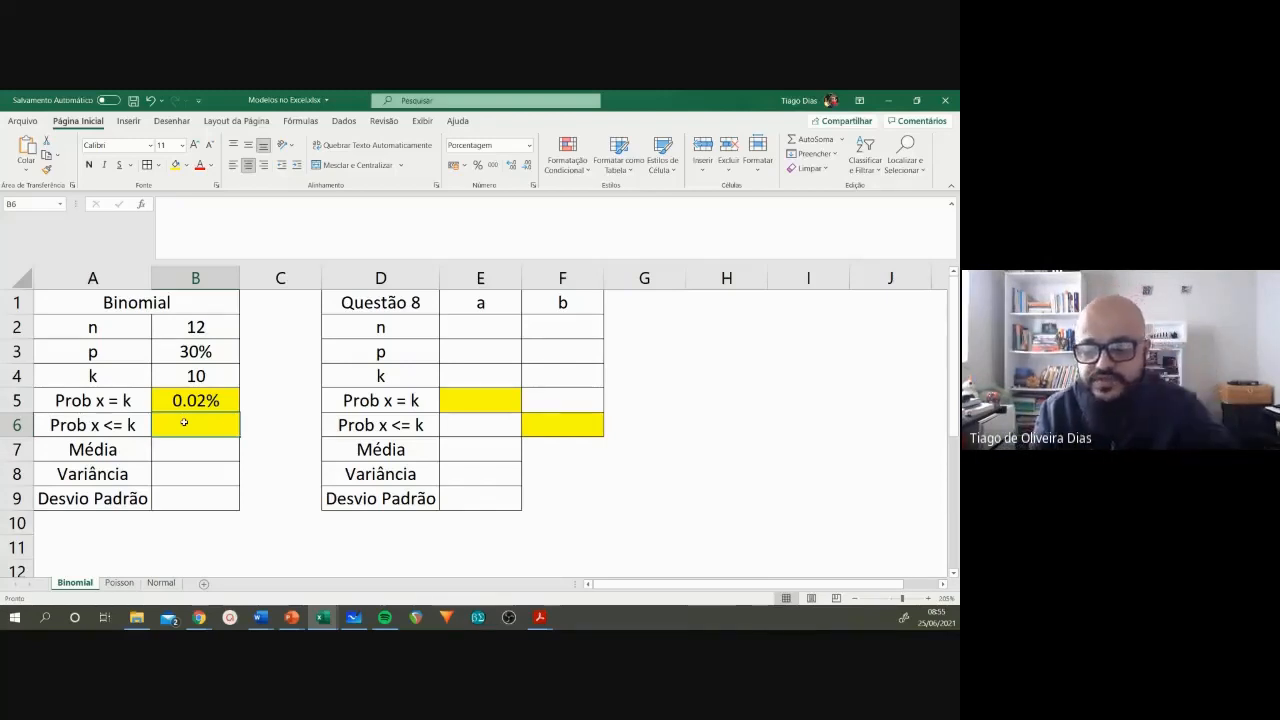
text(=)
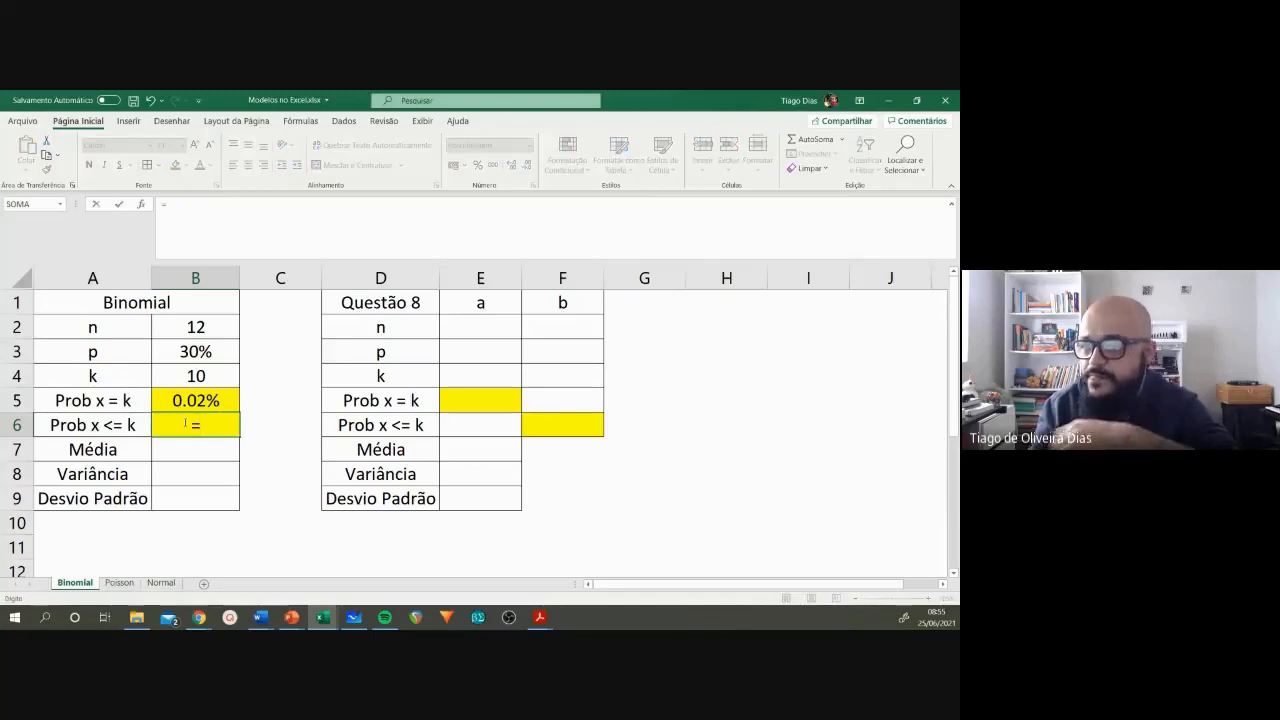
text(dis)
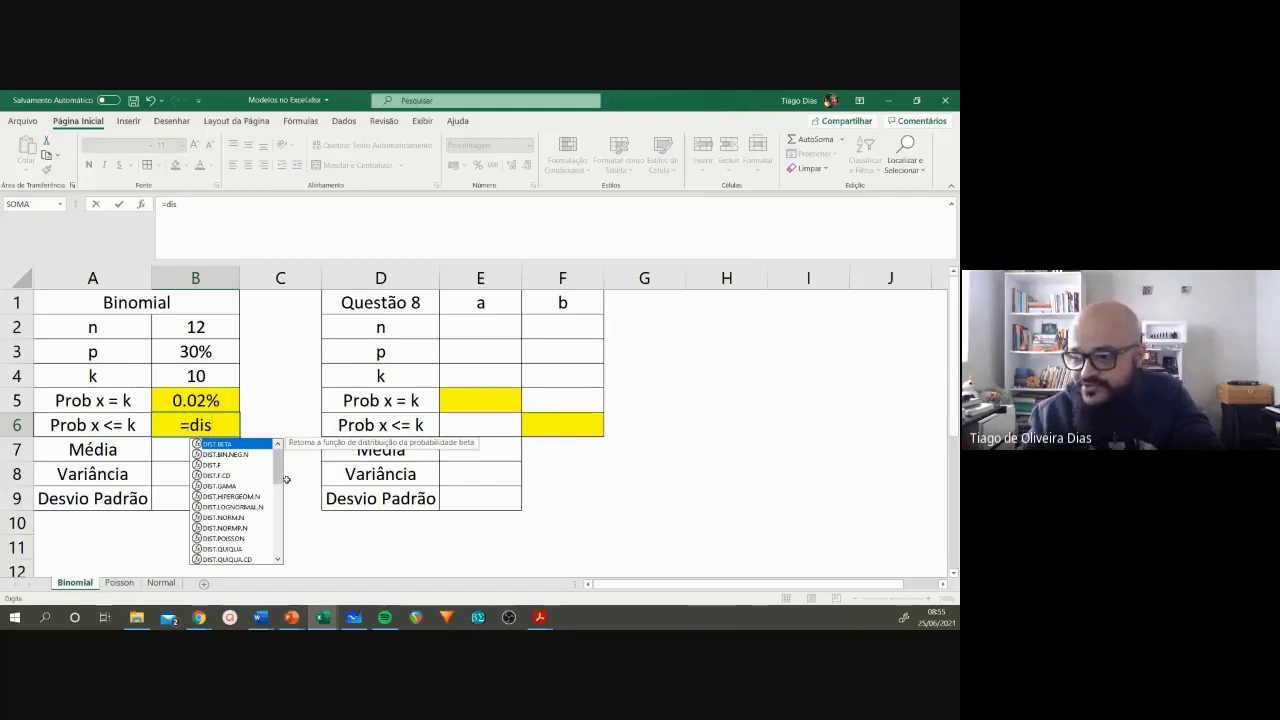
drag(281, 476, 282, 510)
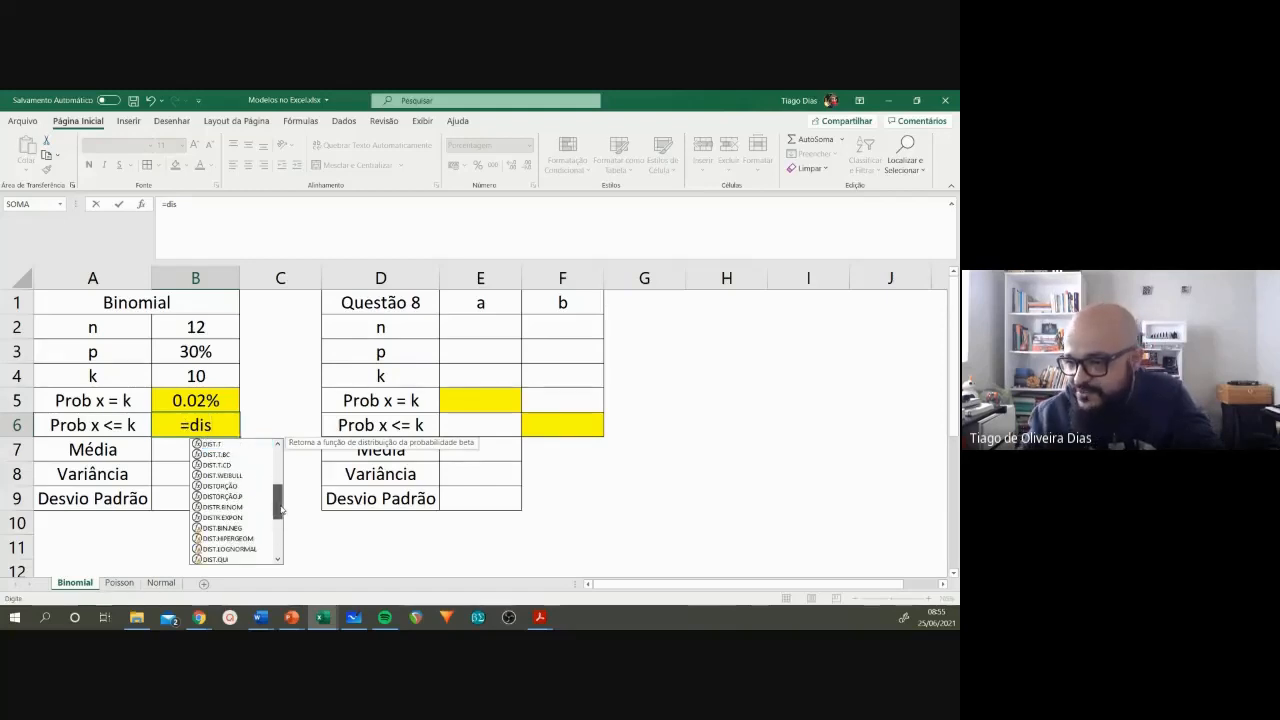
click(230, 507)
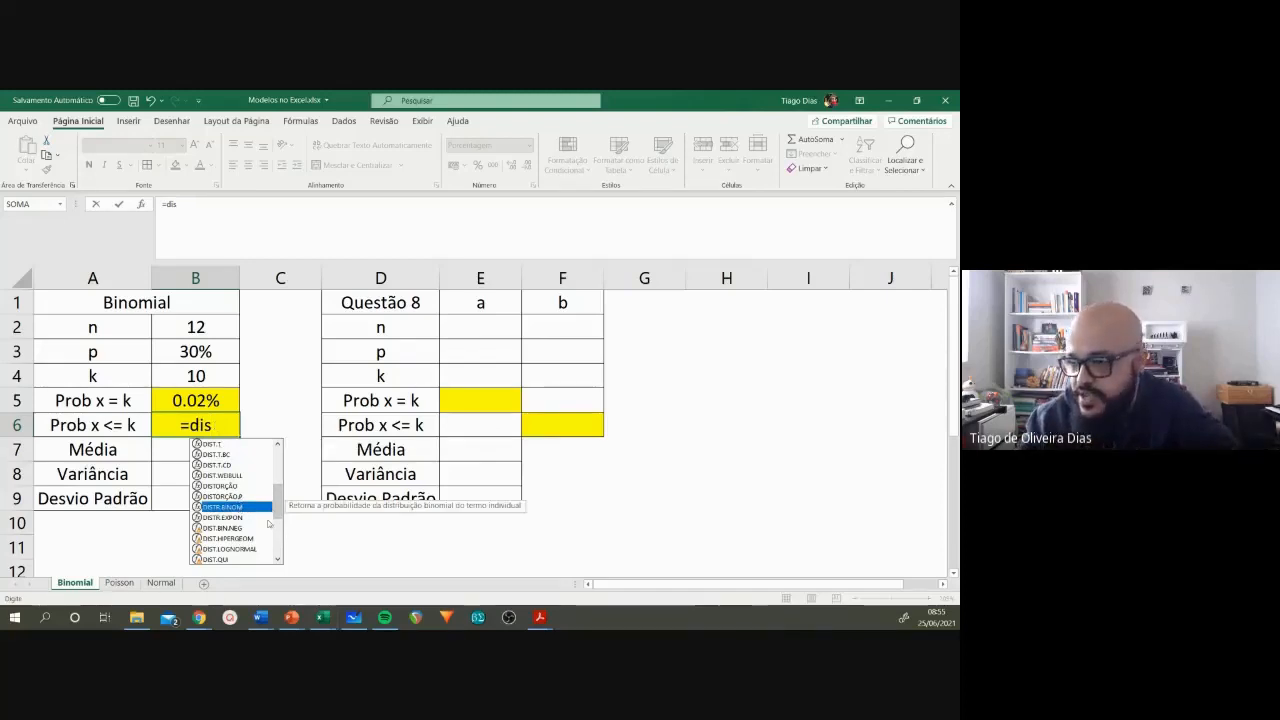
drag(280, 505, 281, 515)
drag(280, 553, 280, 458)
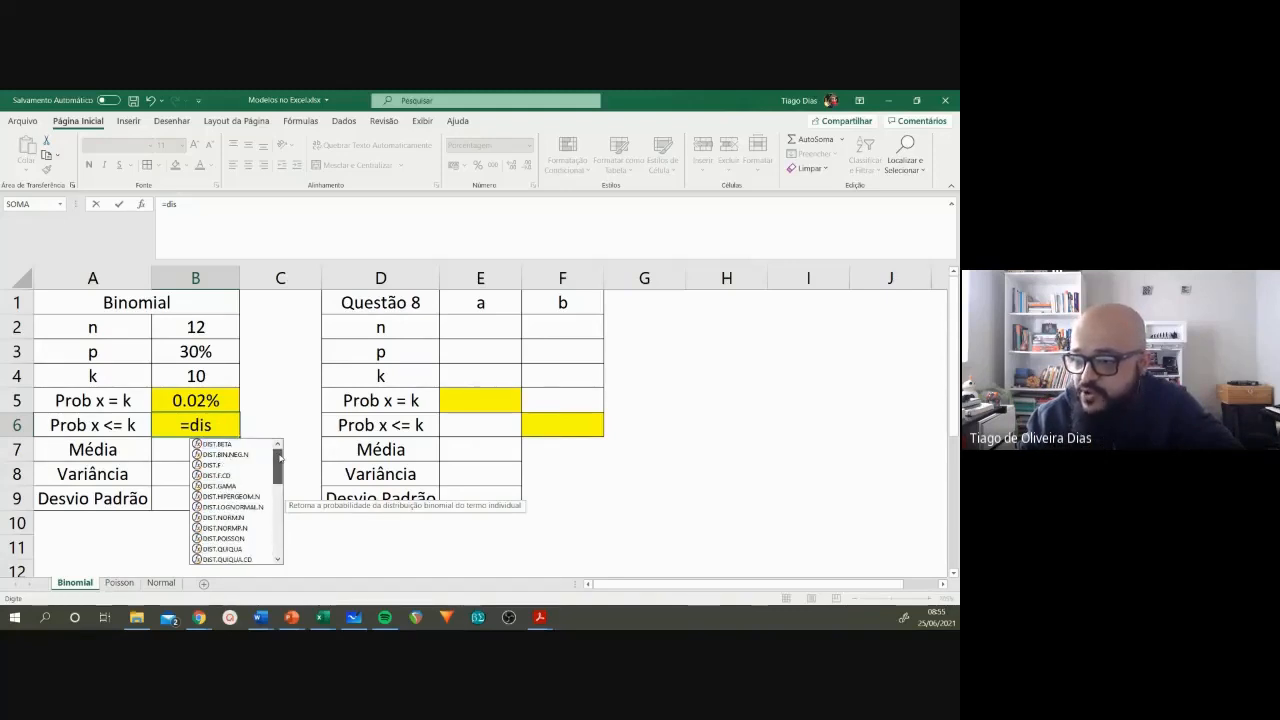
drag(278, 468, 278, 493)
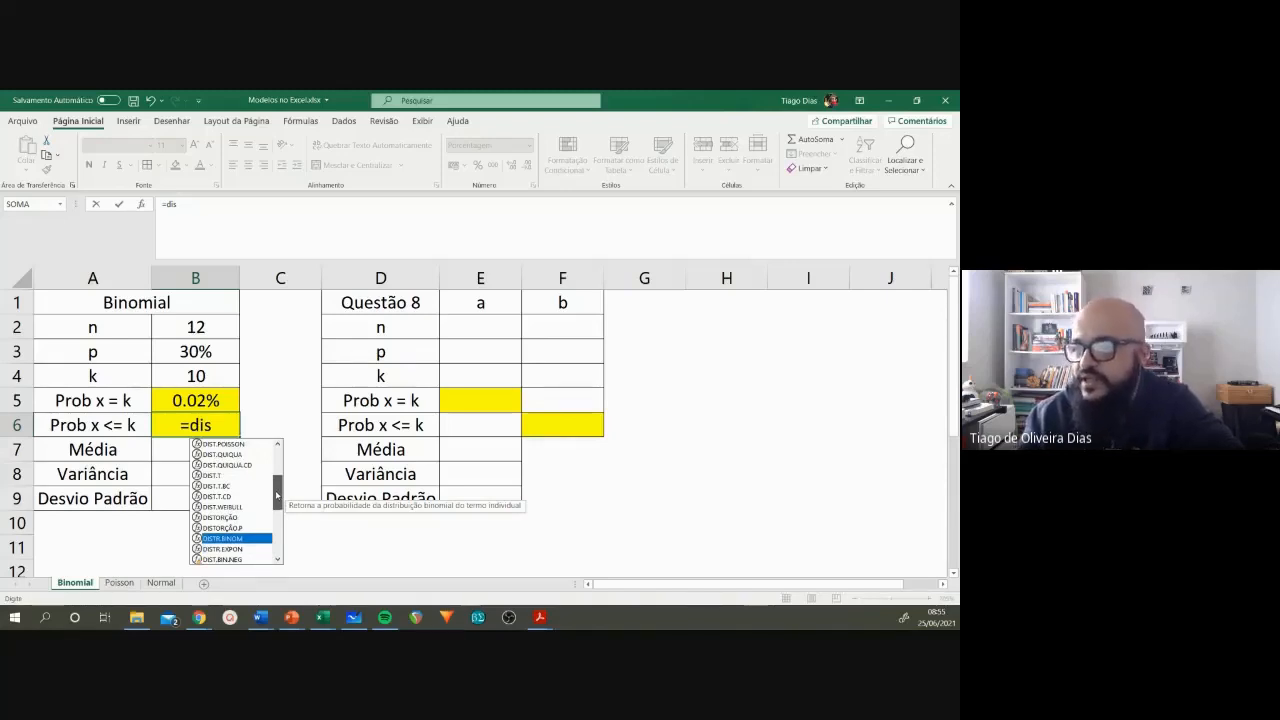
drag(278, 494, 278, 499)
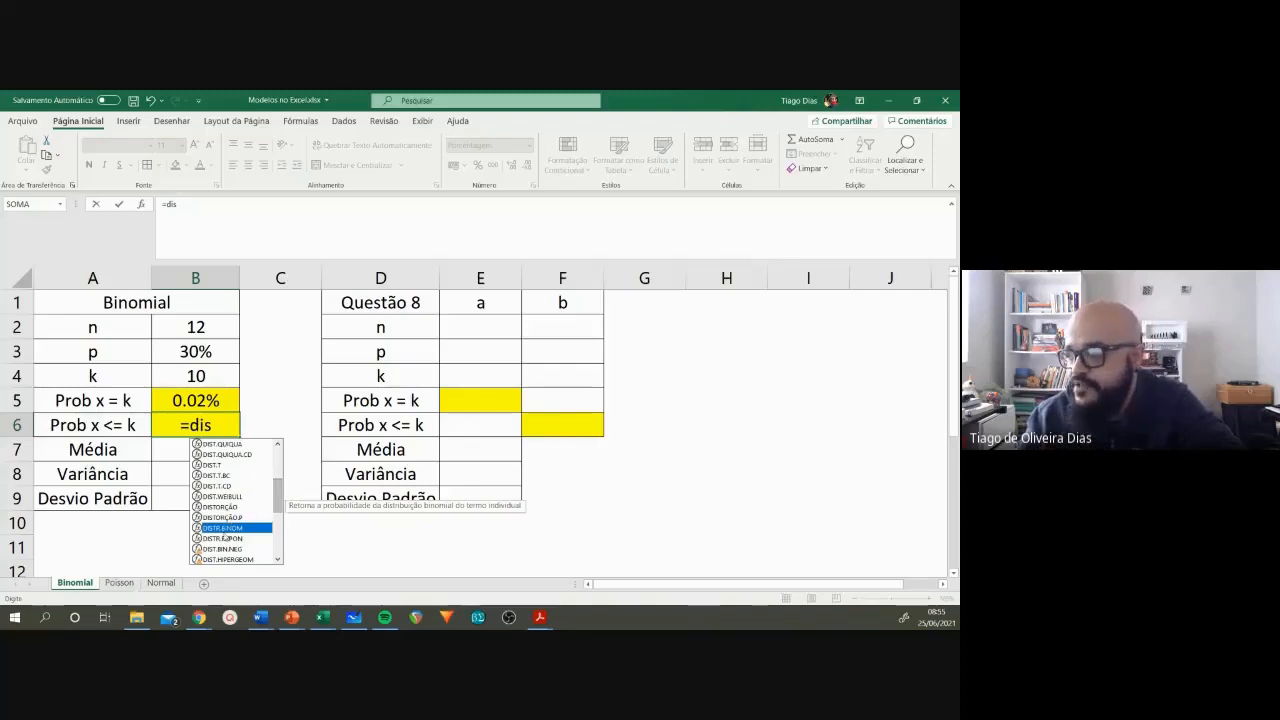
double_click(224, 527)
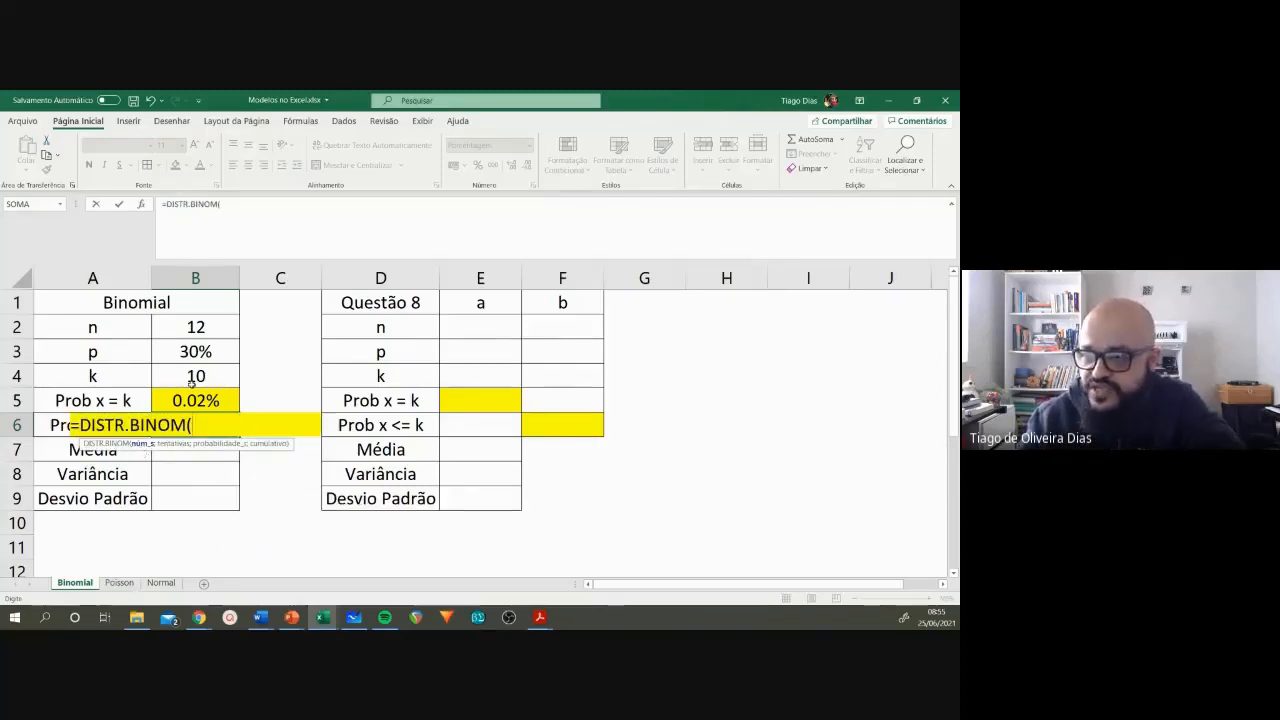
Step: Complete the B6 formula as =DISTR.BINOM(B4;B2;B3;VERDADEIRO) to calculate the cumulative probability
click(197, 376)
text(;)
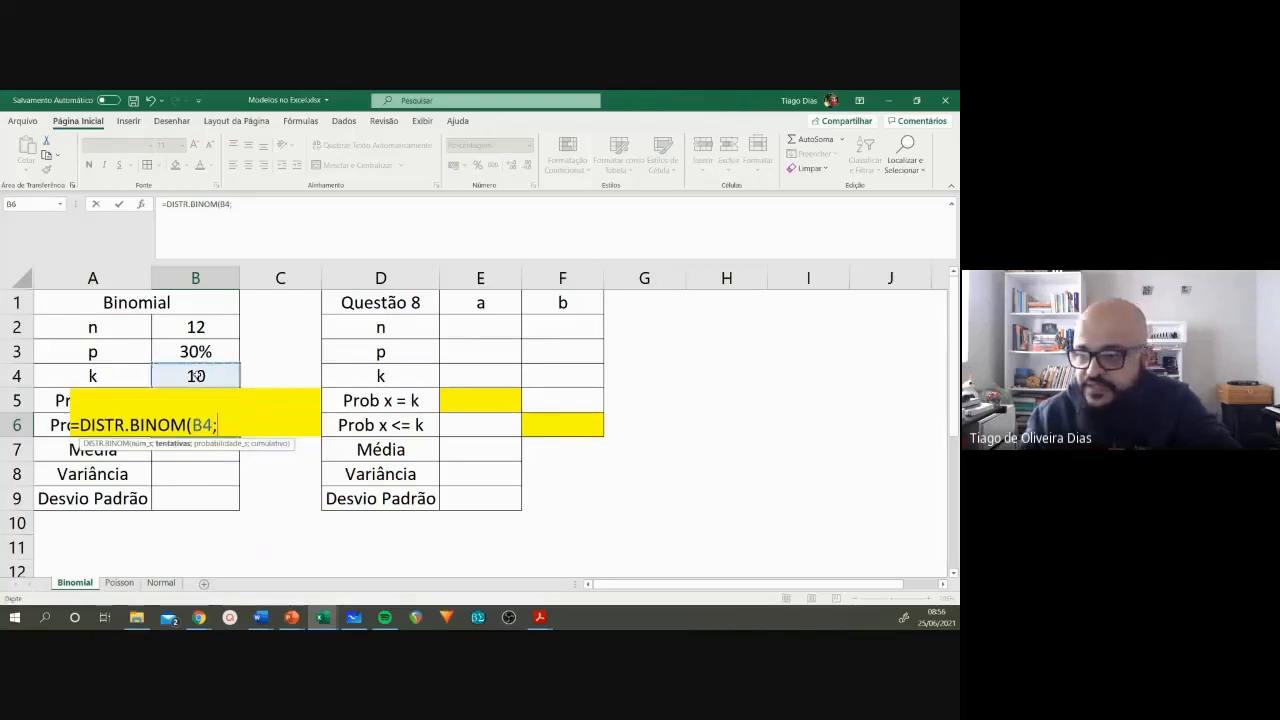
click(203, 327)
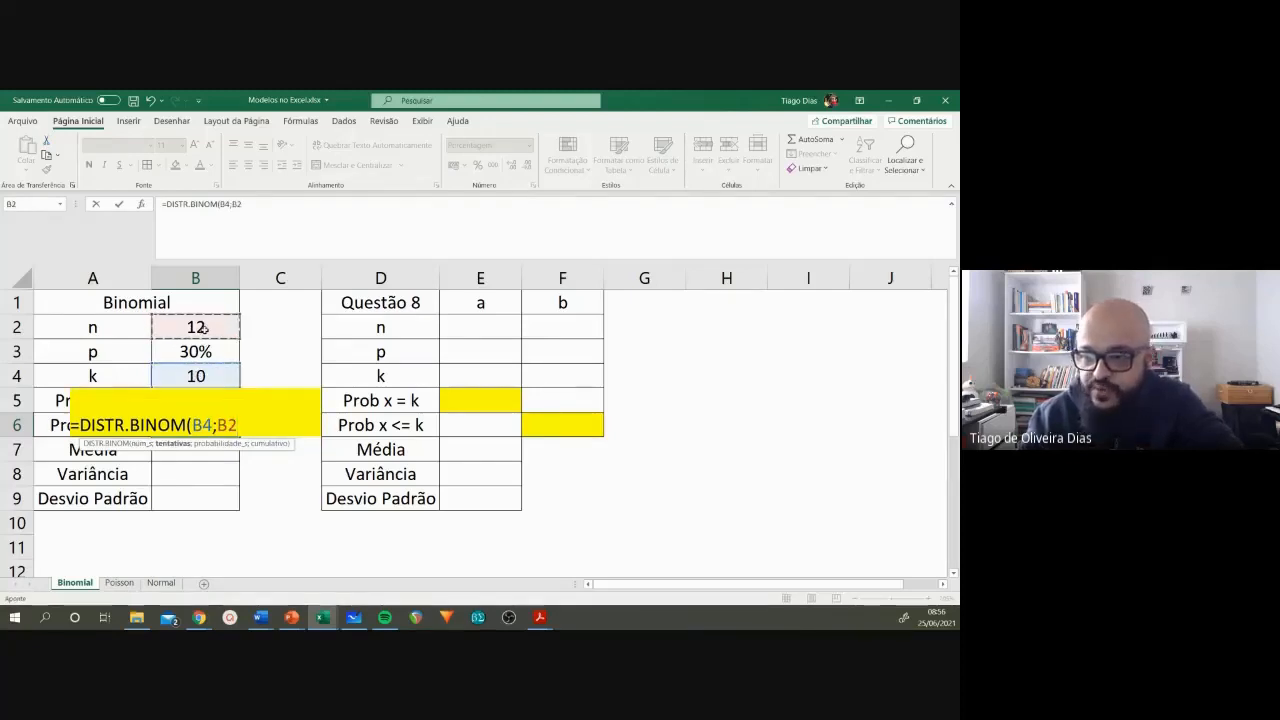
text(;)
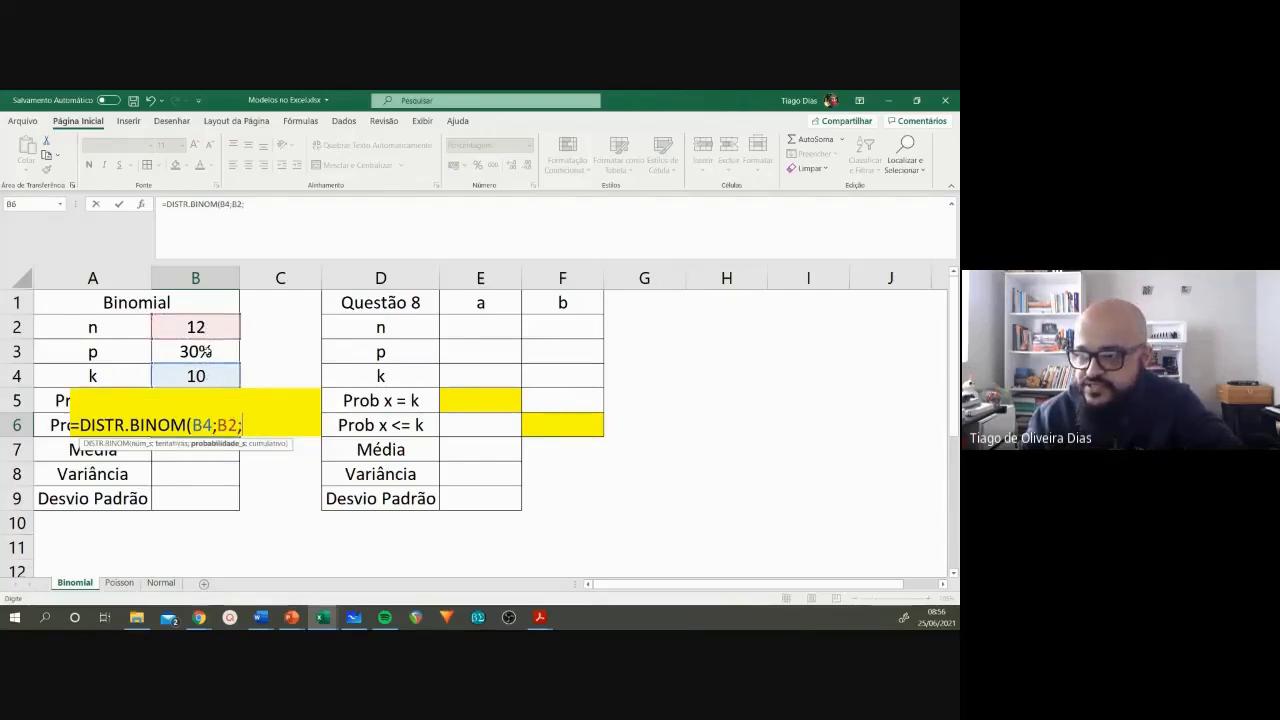
click(207, 351)
text(;)
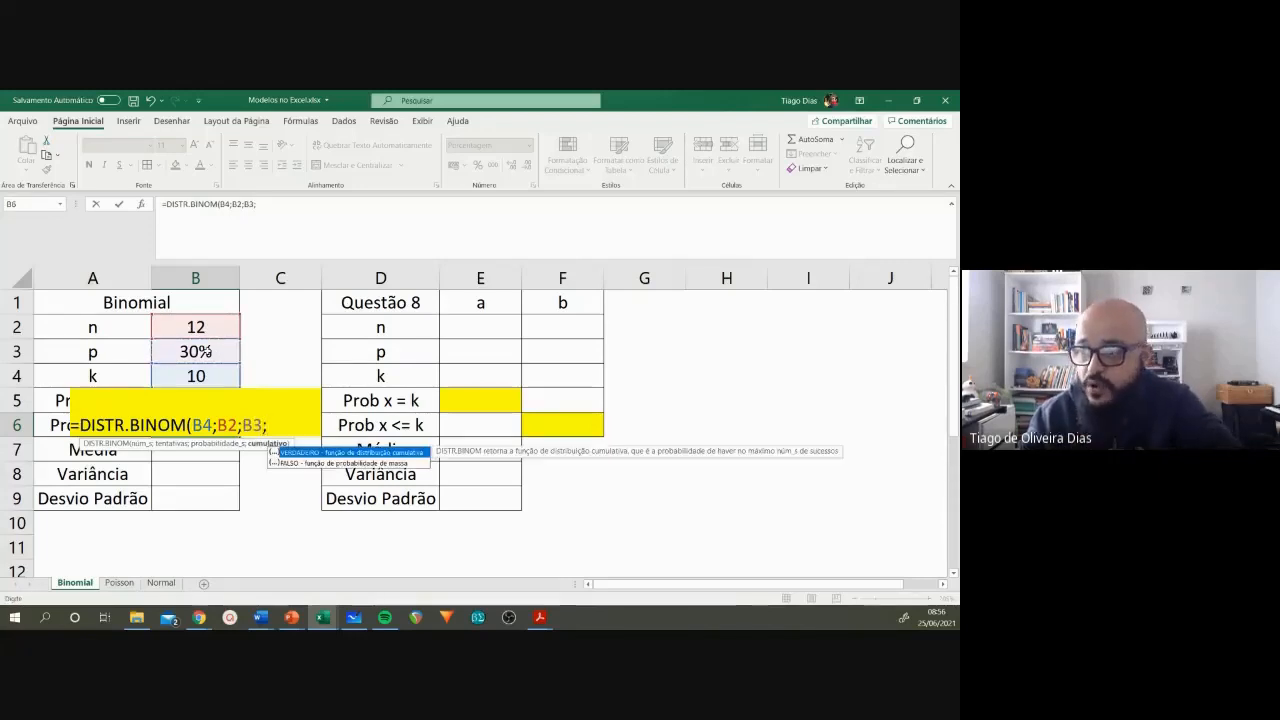
double_click(302, 455)
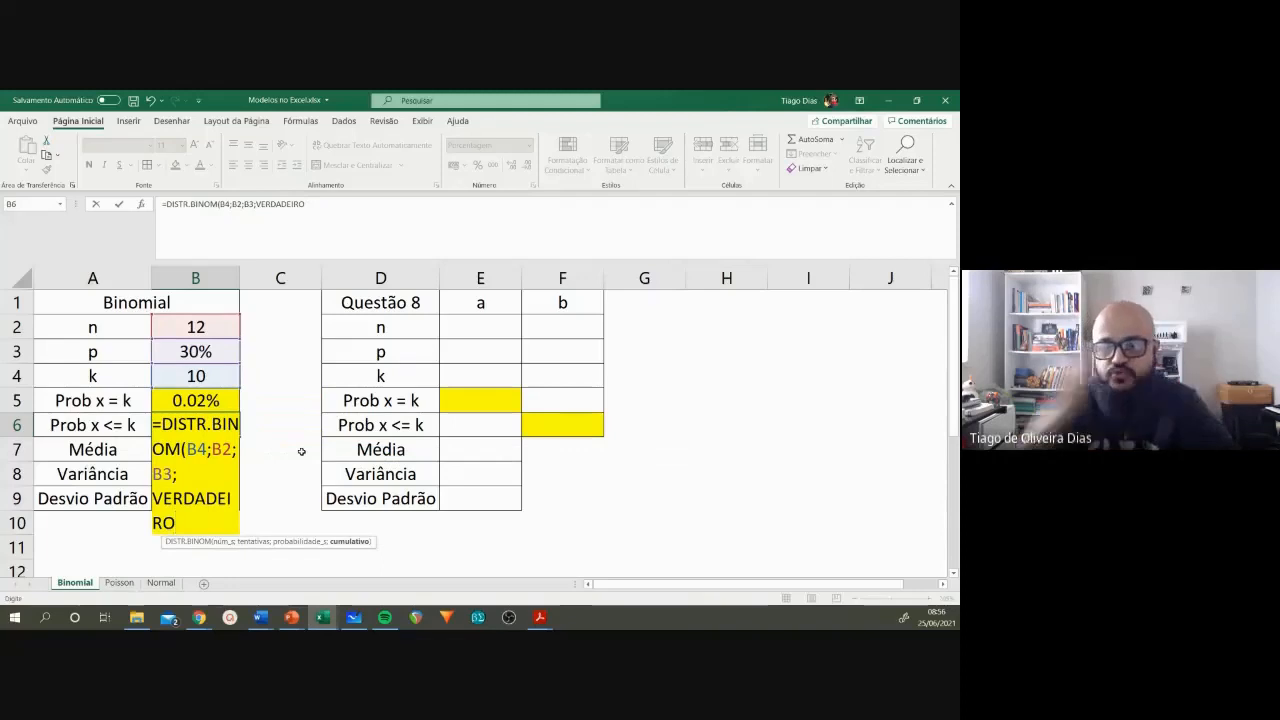
text())
key(Return)
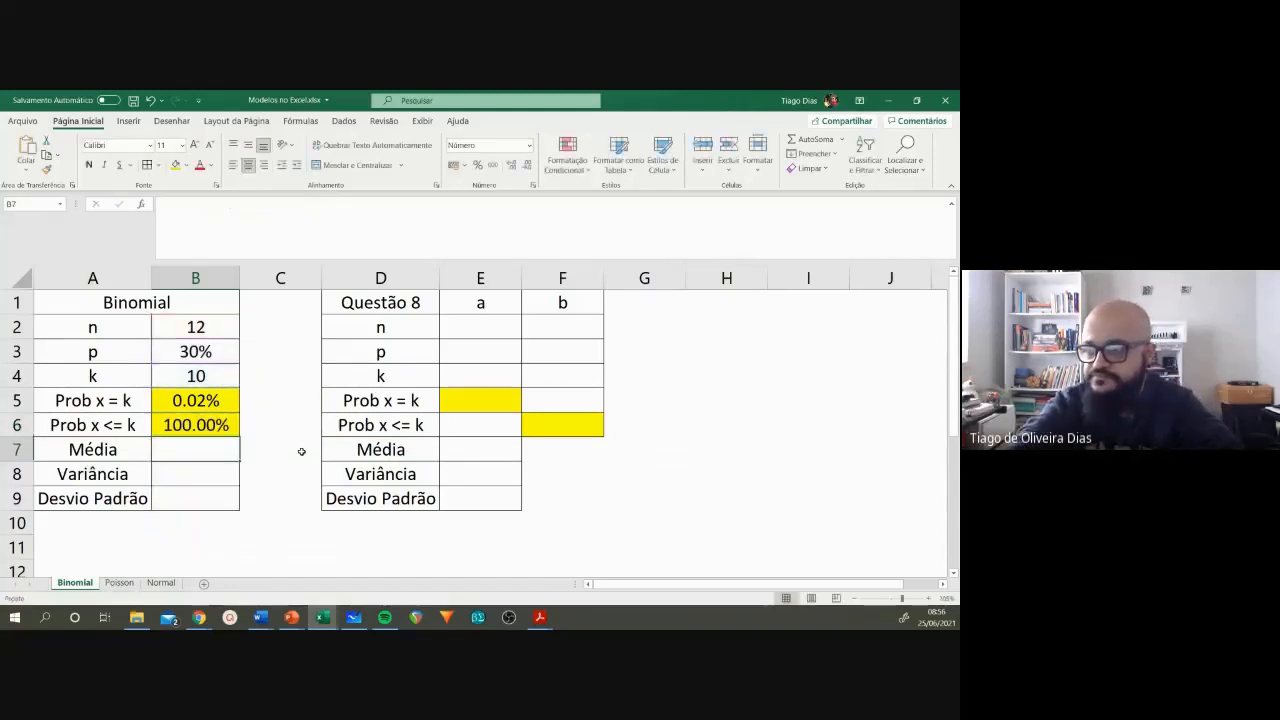
Step: Show the B6 probability with five decimal places and reduce it back to two
key(Up)
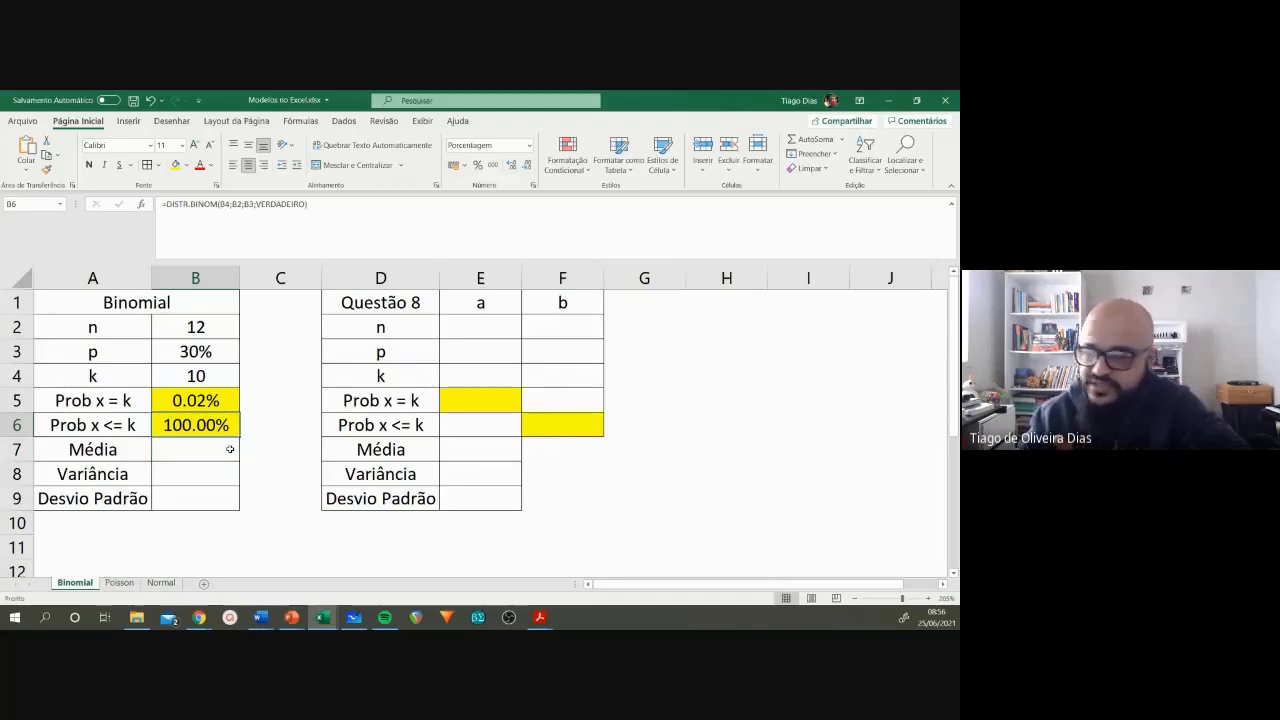
click(511, 166)
click(511, 166)
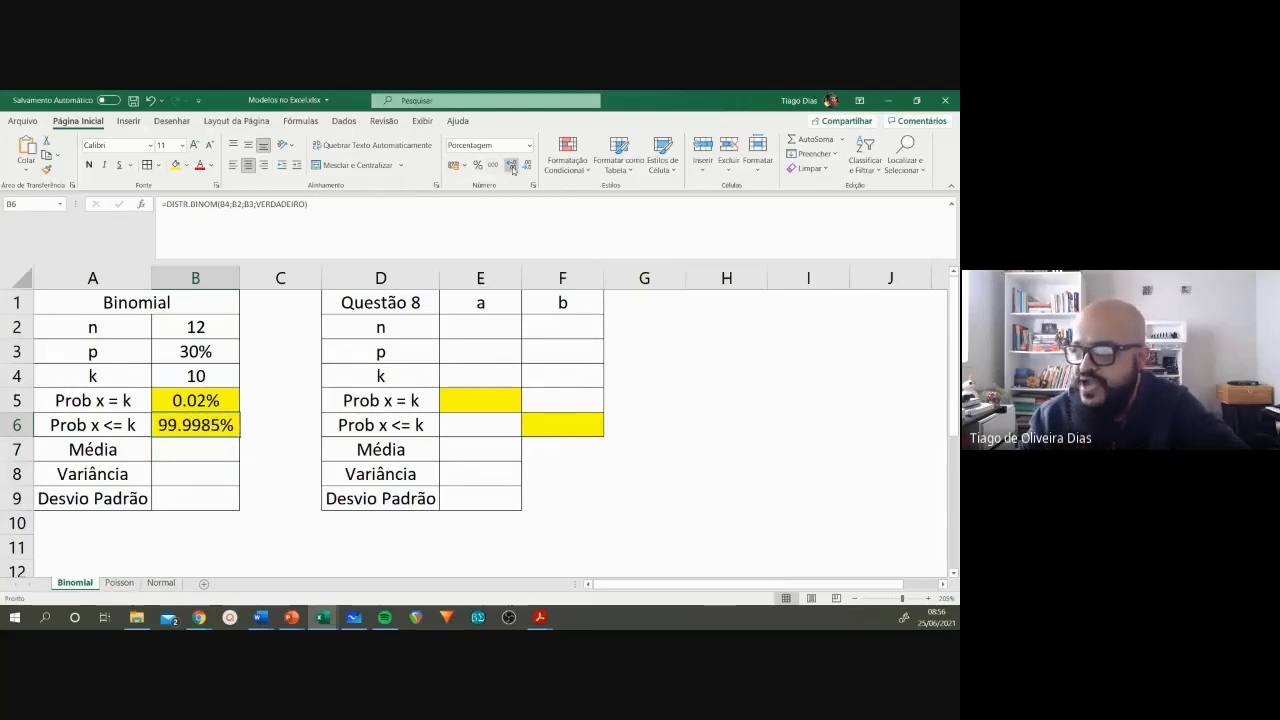
click(511, 166)
click(511, 166)
click(527, 166)
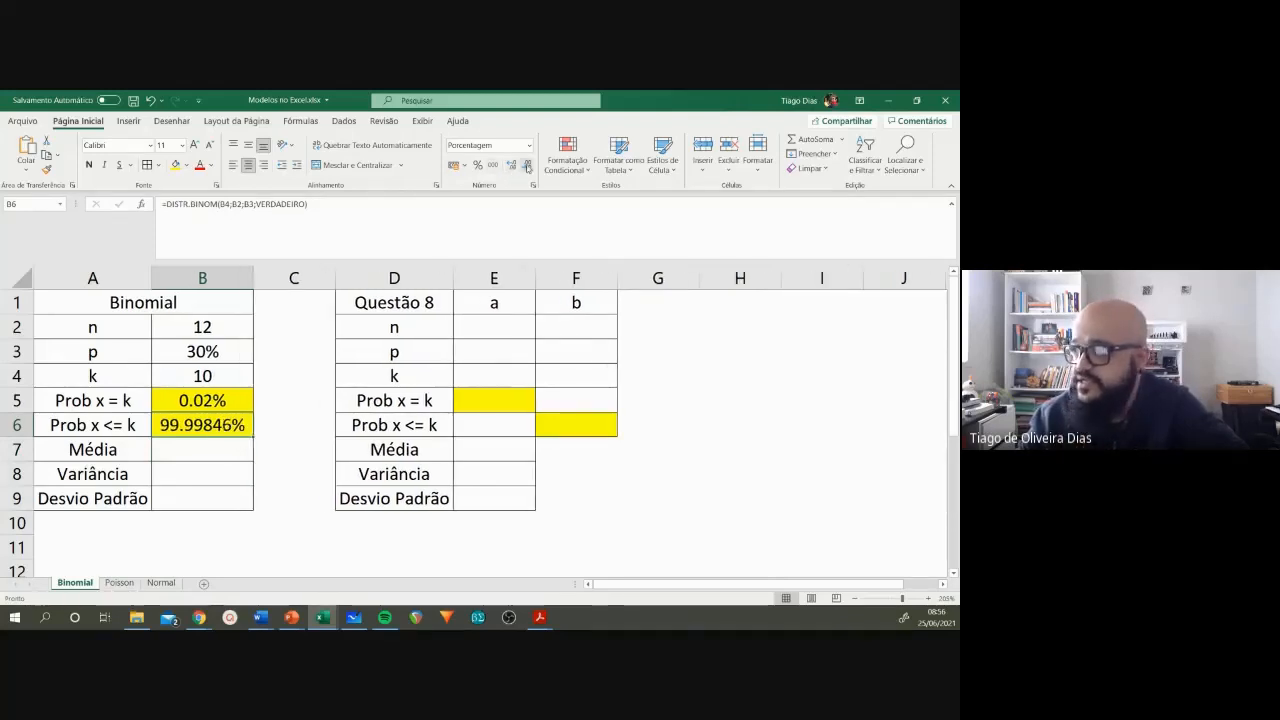
click(527, 166)
click(527, 166)
click(527, 166)
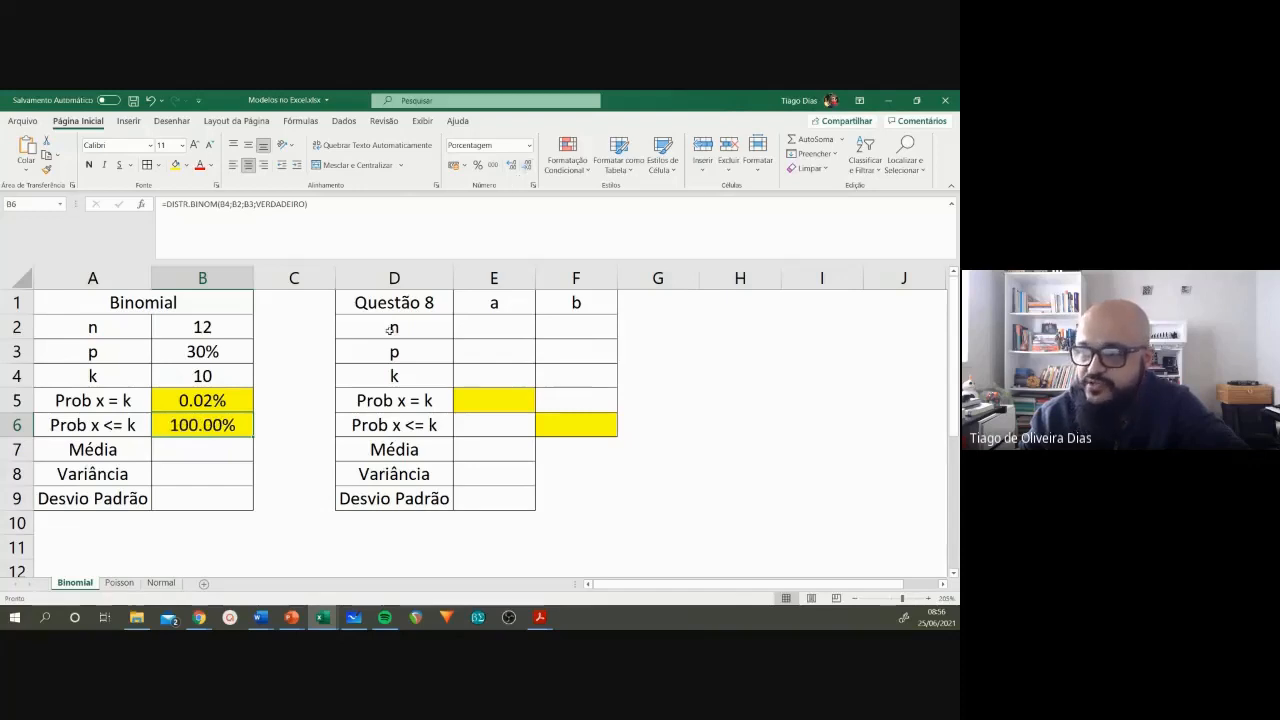
Step: Set k in B4 to 5
click(209, 375)
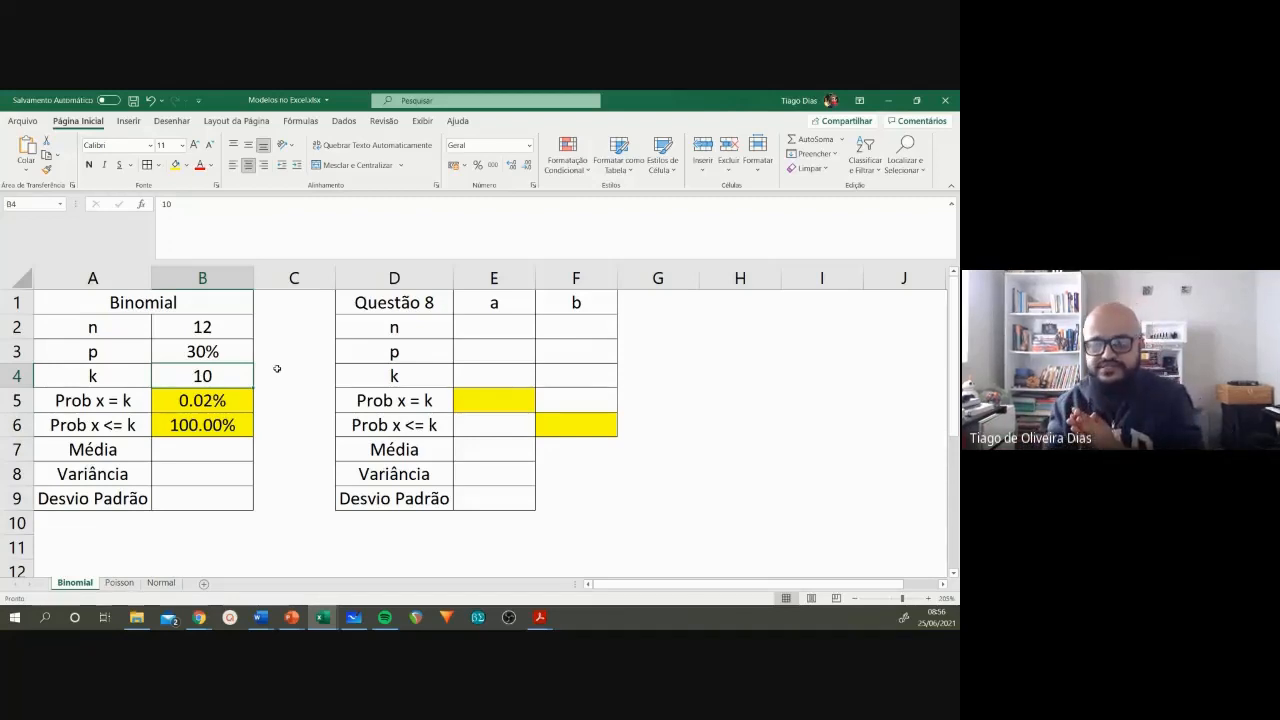
text(5)
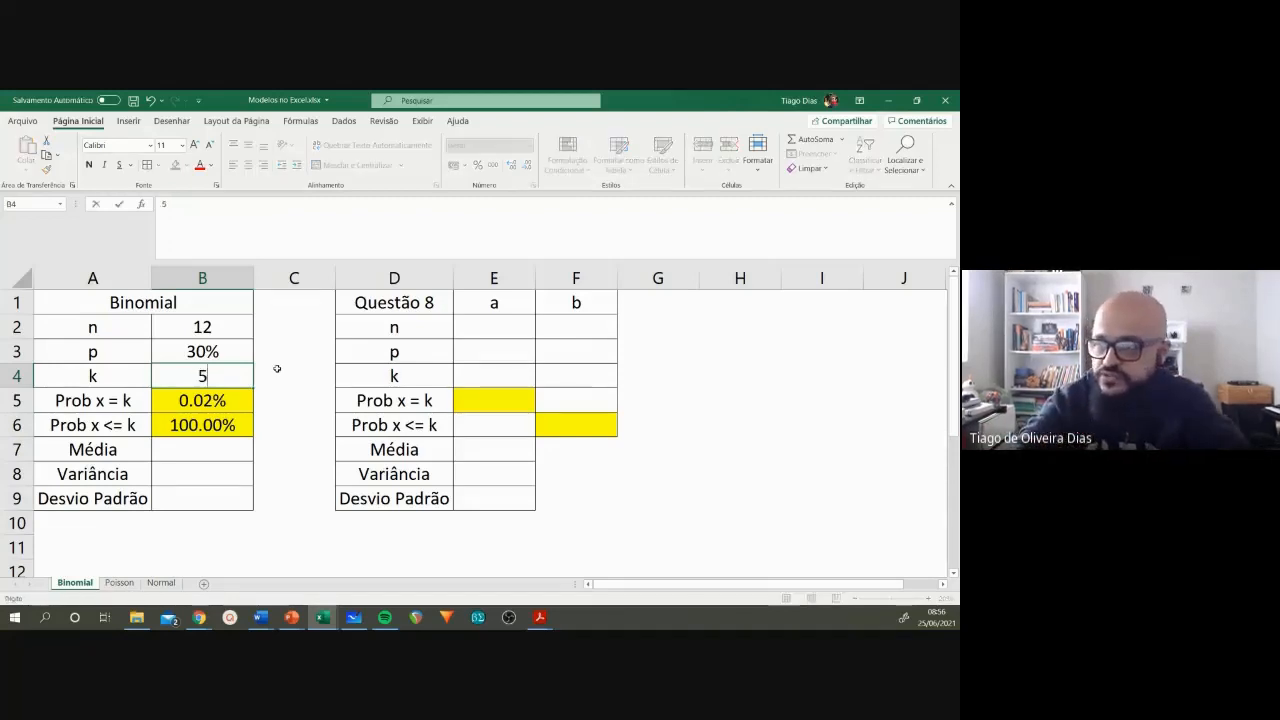
key(Return)
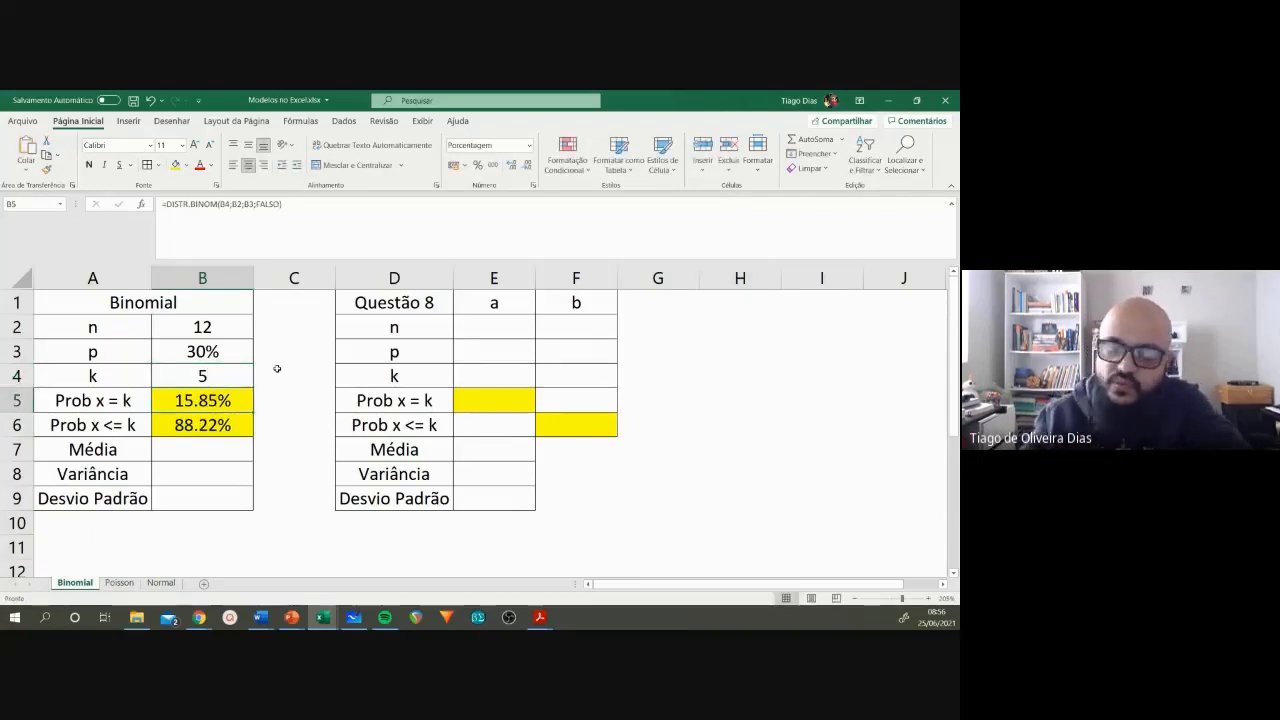
Step: Examine the Prob x = k and Prob x <= k results along with the n, p and k cells they depend on
click(113, 397)
click(236, 399)
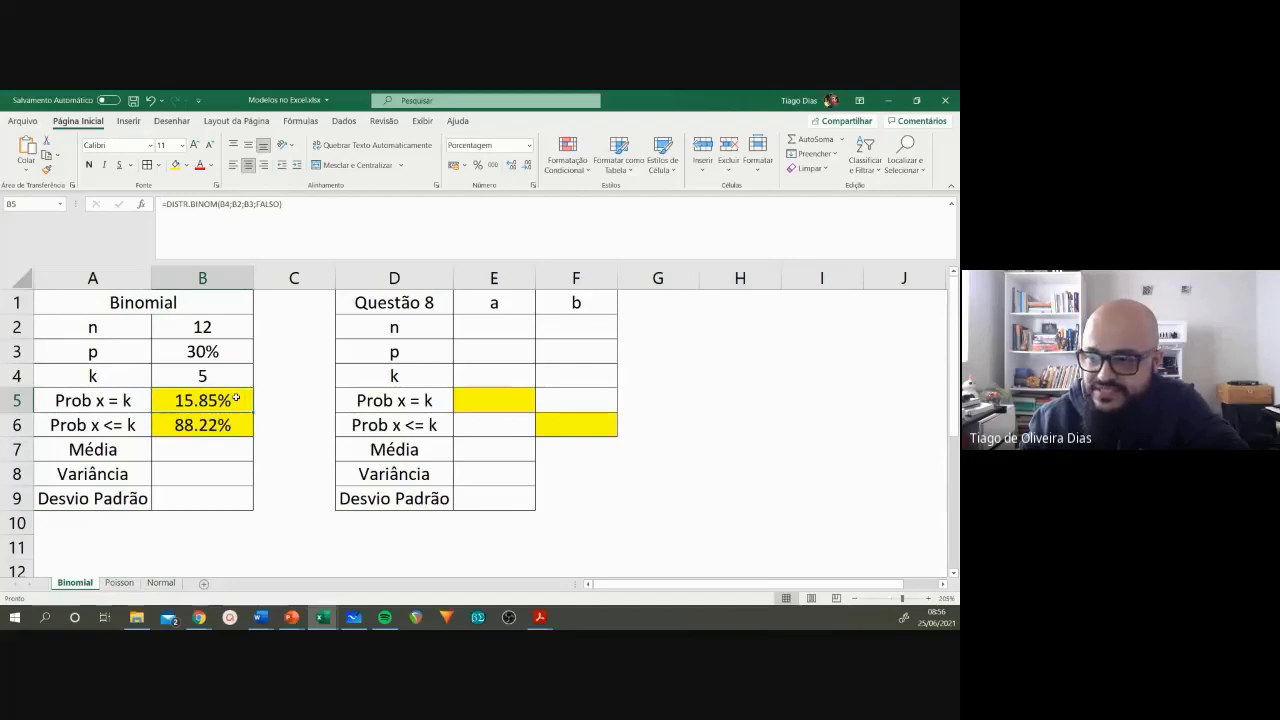
click(125, 427)
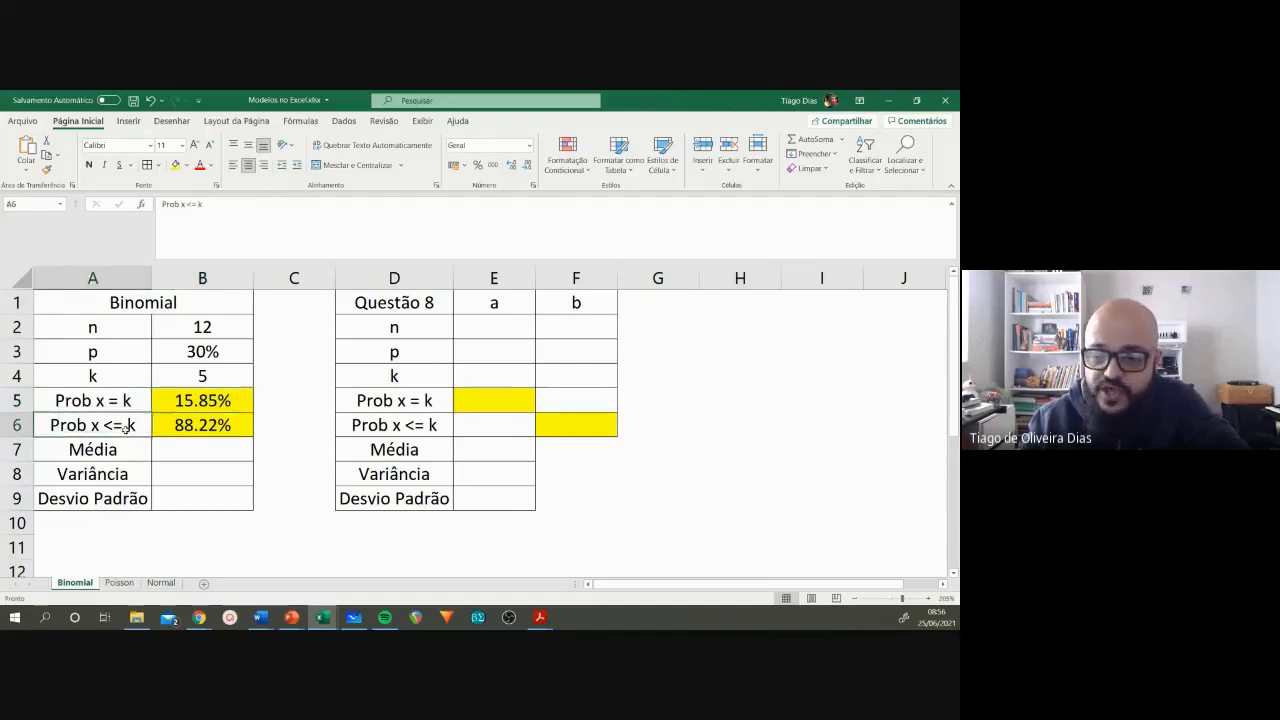
click(198, 423)
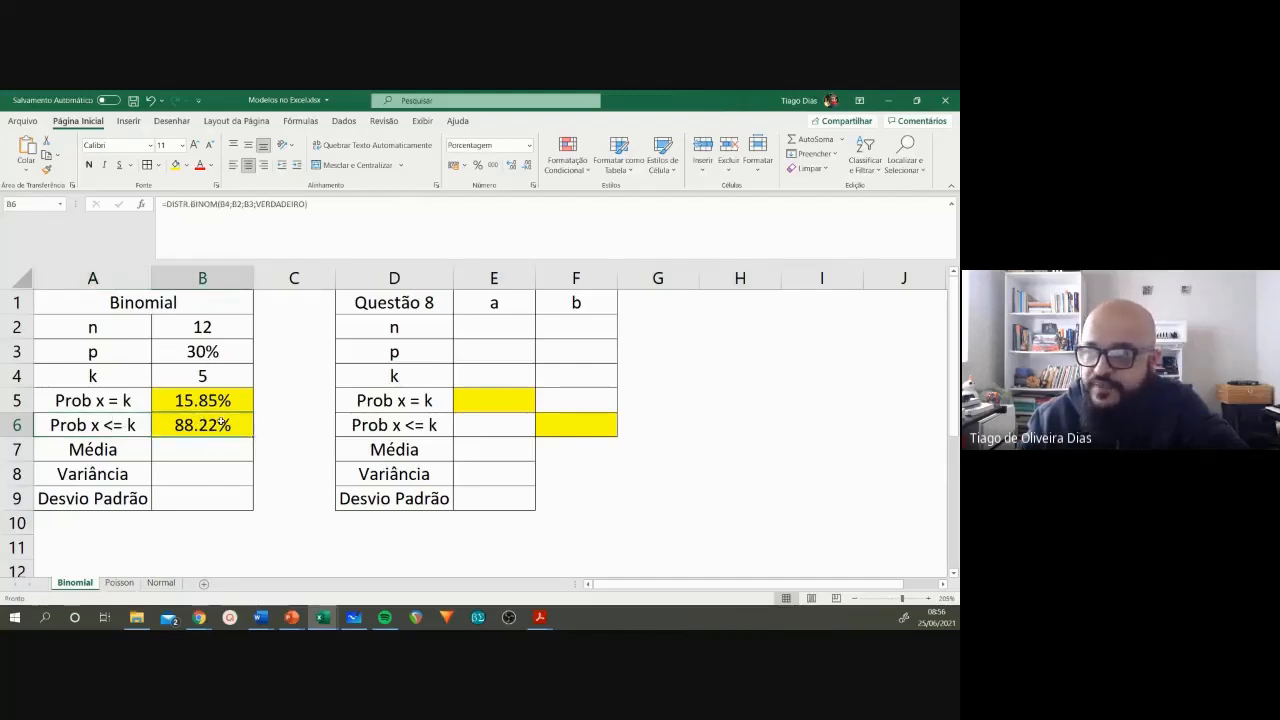
drag(200, 327, 202, 425)
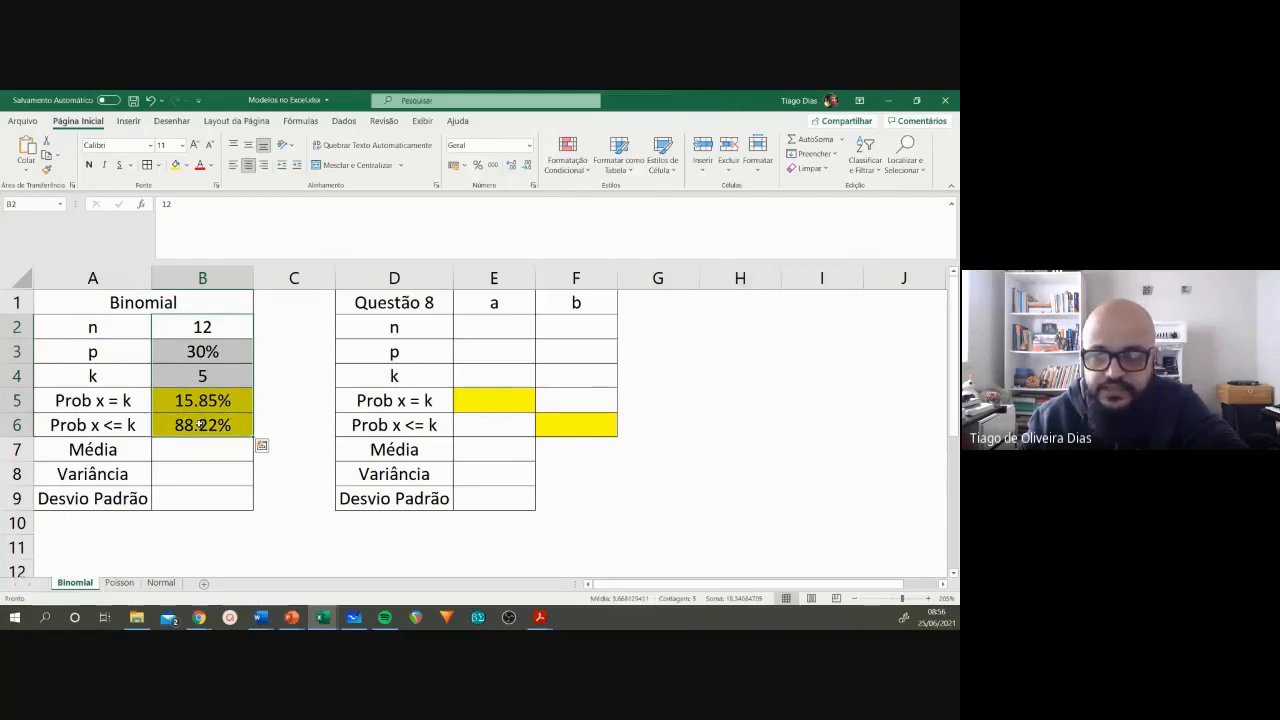
click(200, 424)
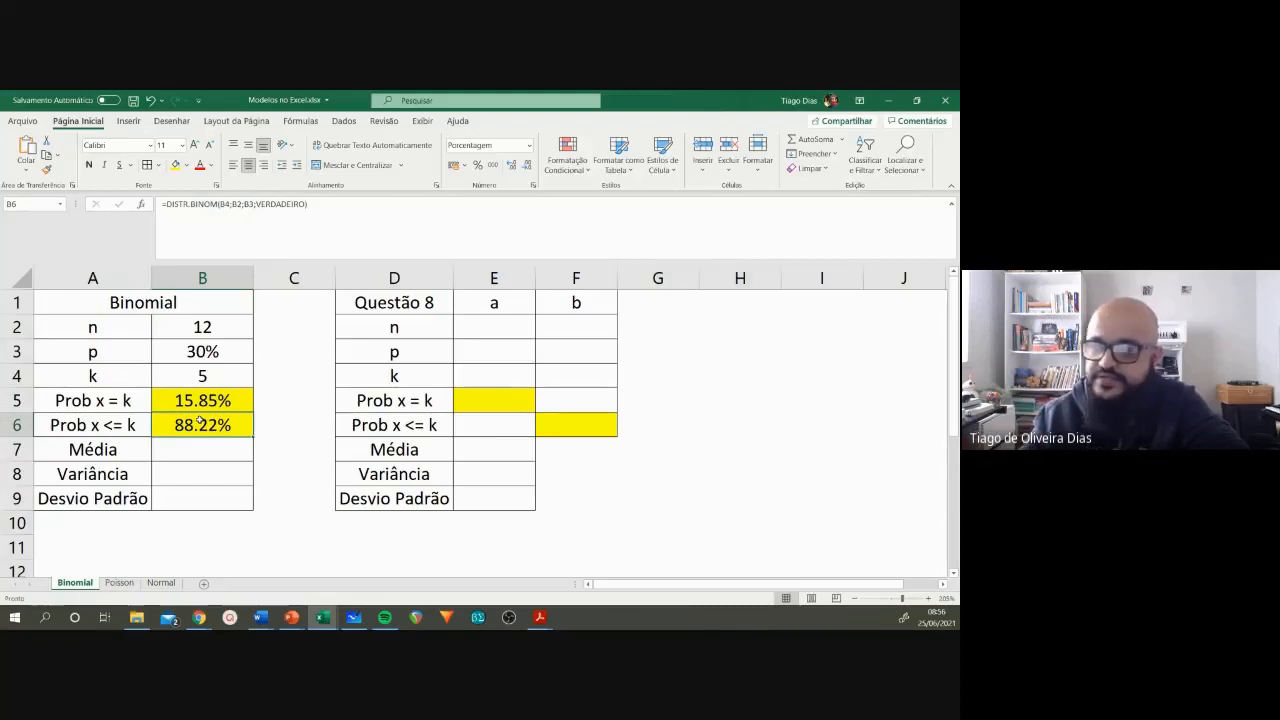
click(204, 331)
click(202, 350)
click(203, 377)
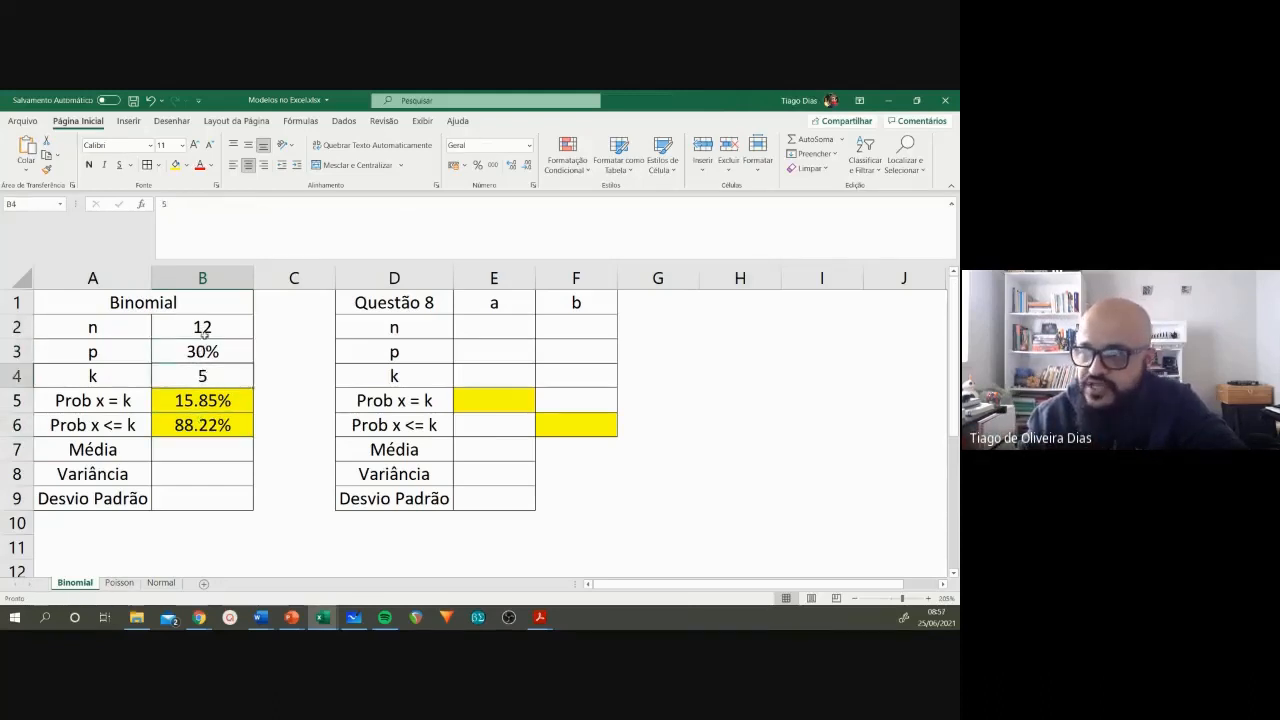
Step: Set n to 15, p to 25% and k to 6 in the Binomial table and check the Prob x <= k cell
click(203, 328)
text(15)
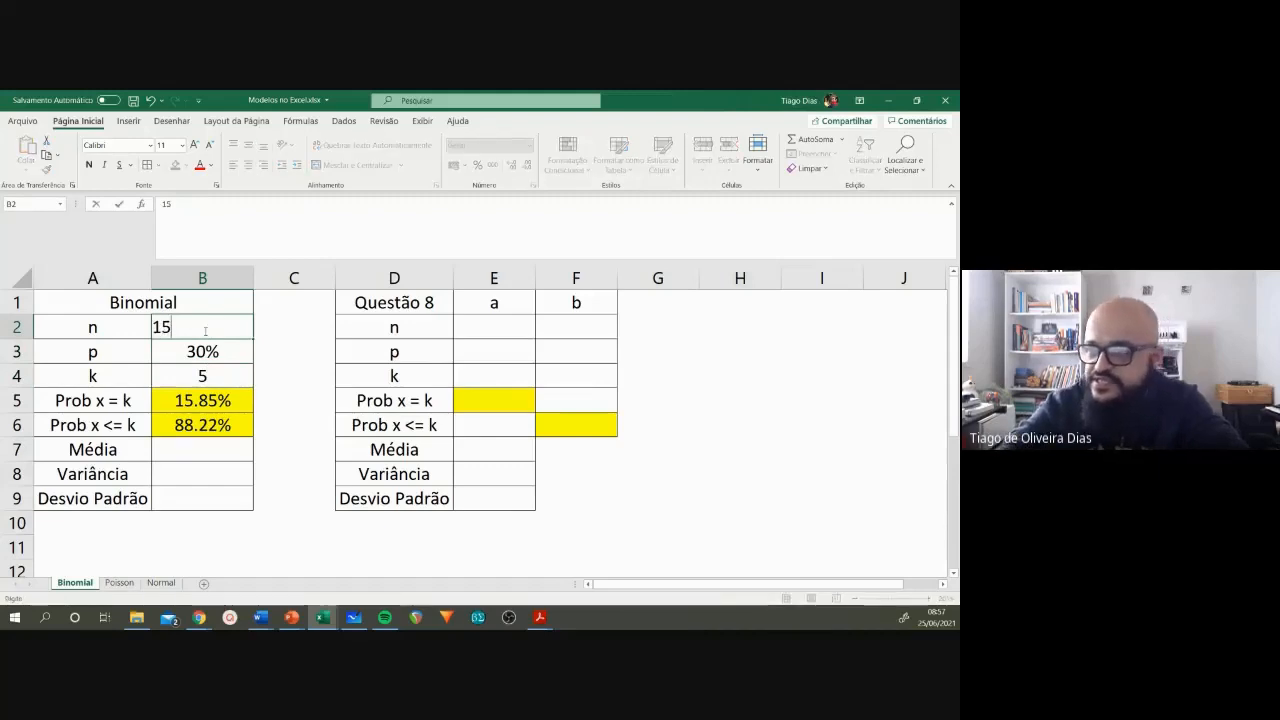
key(Return)
text(0,25)
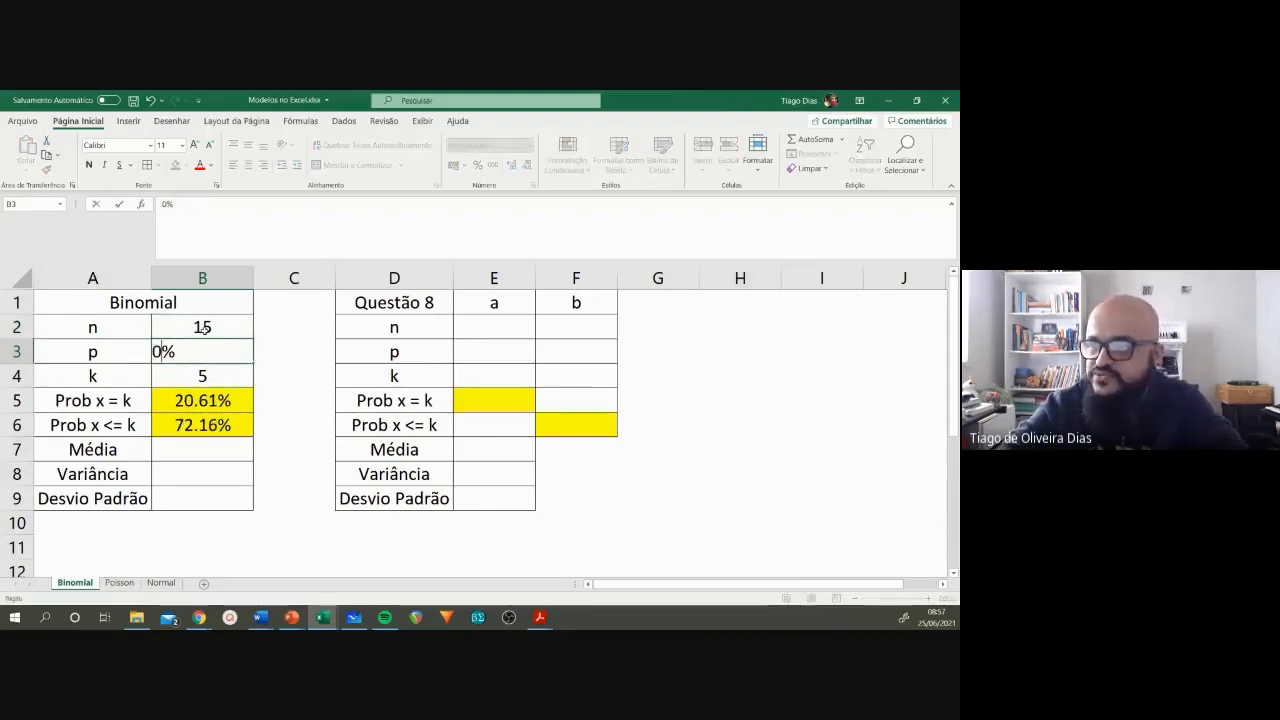
key(Return)
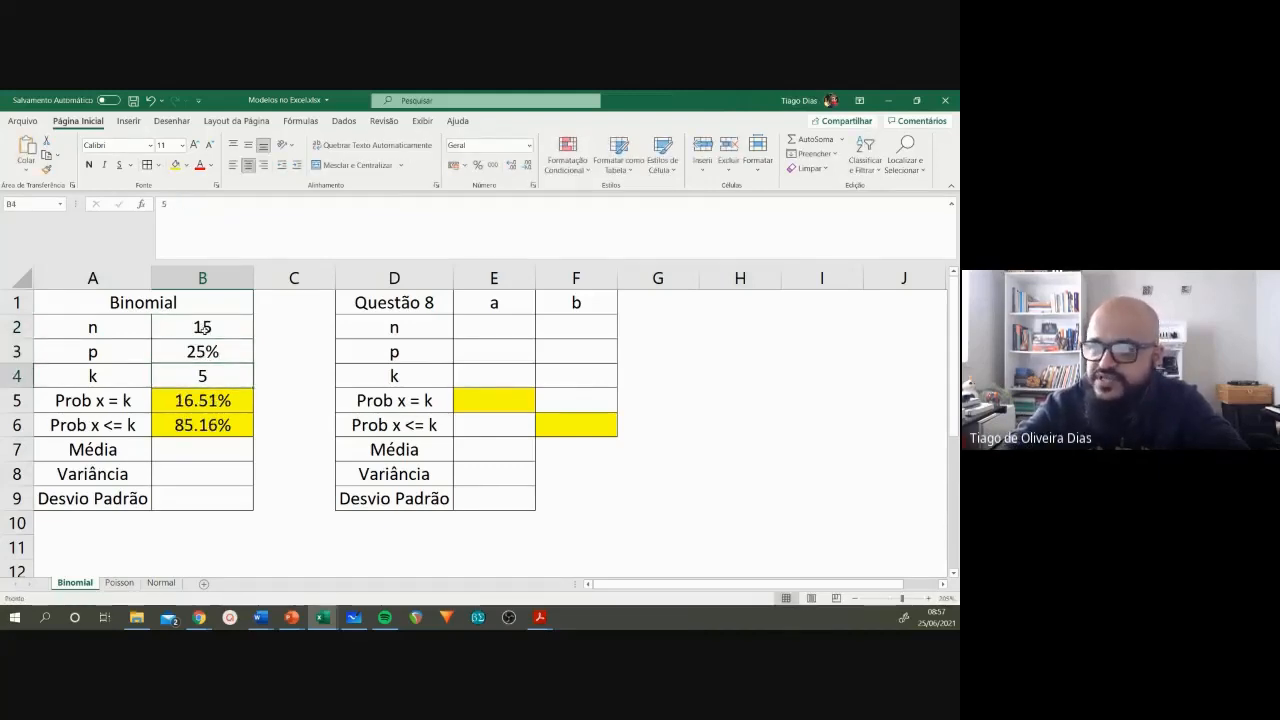
text(6)
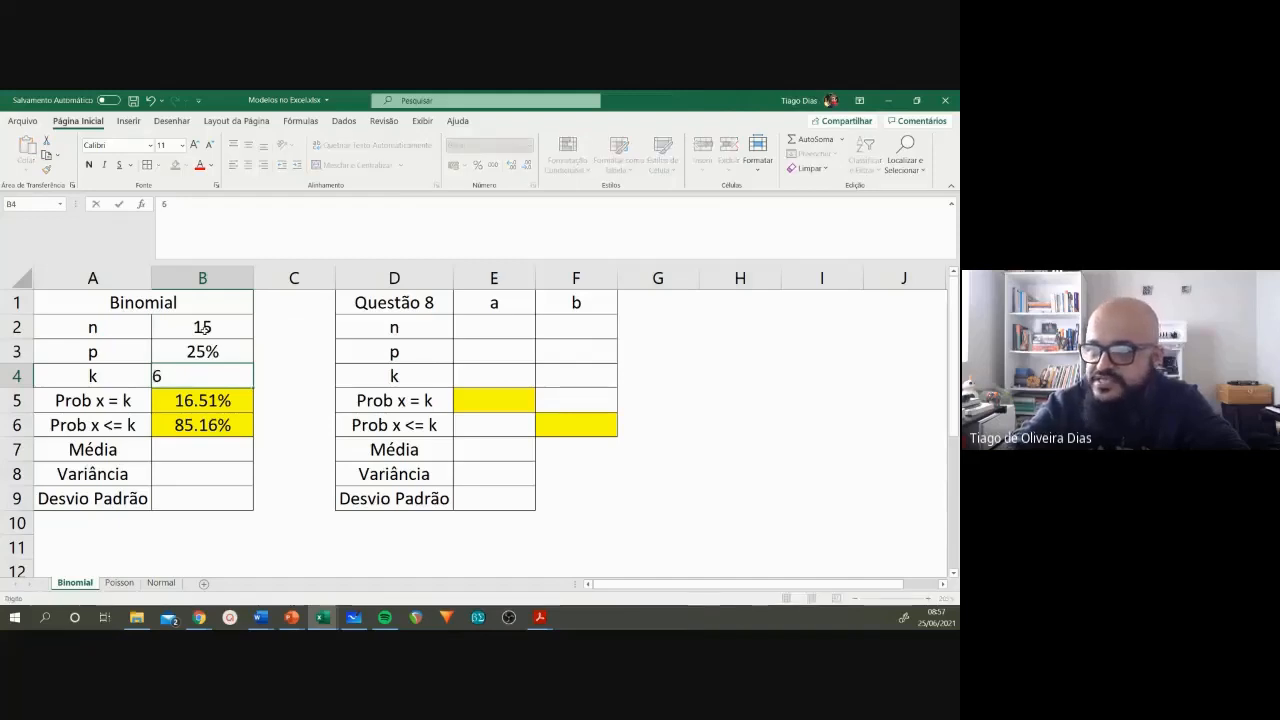
key(Return)
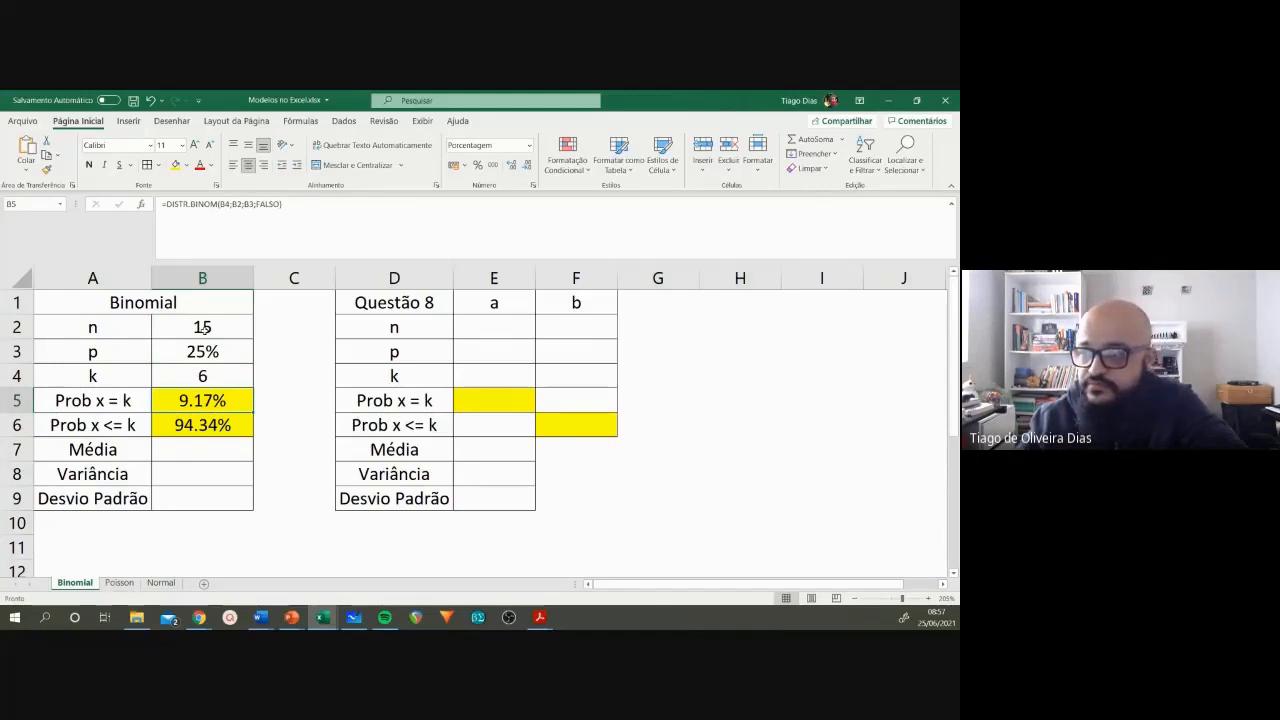
click(185, 420)
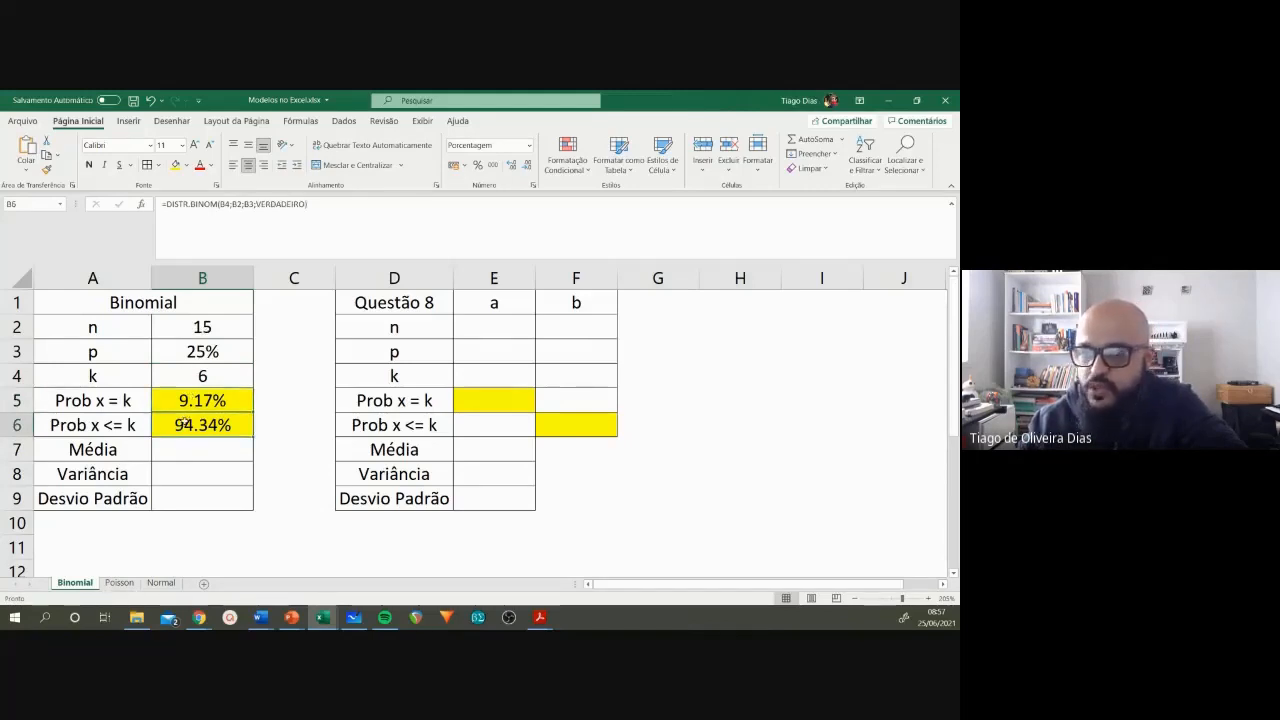
Step: Consult the mean and variance formulas on the Modelo Binomial slide in PowerPoint and return to the Média cell in the Excel workbook
click(186, 446)
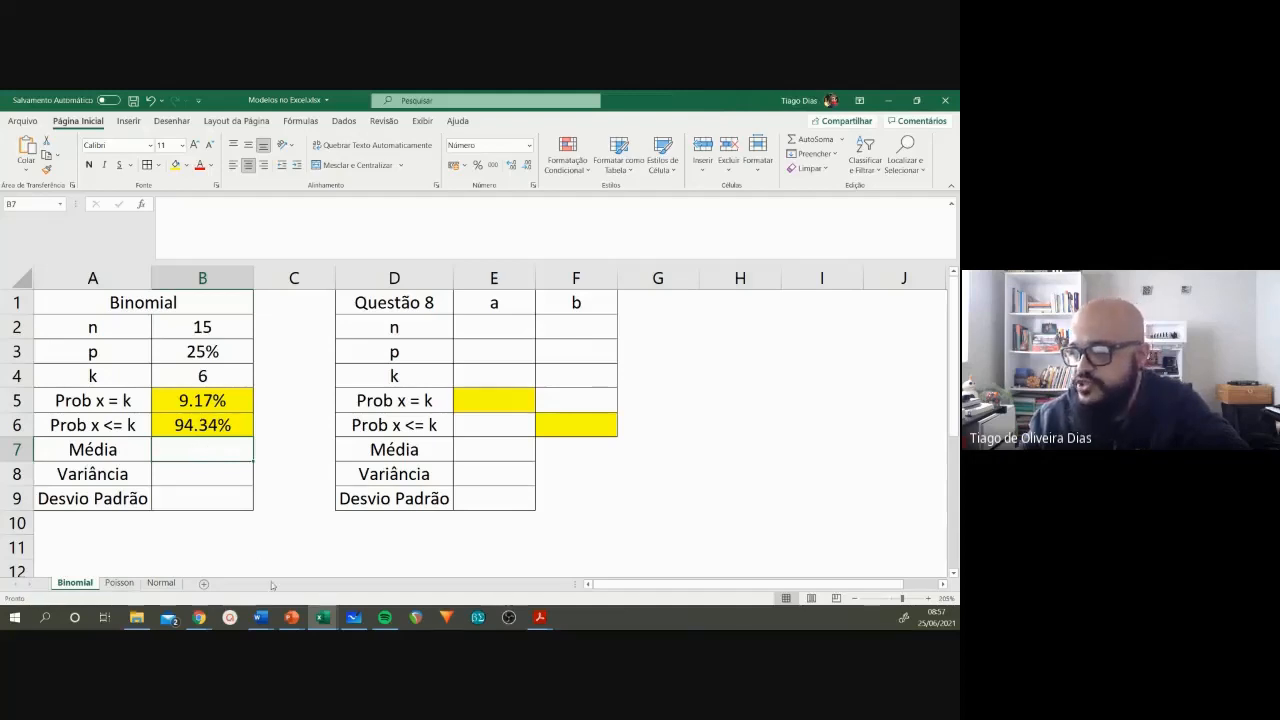
mouse_move(284, 618)
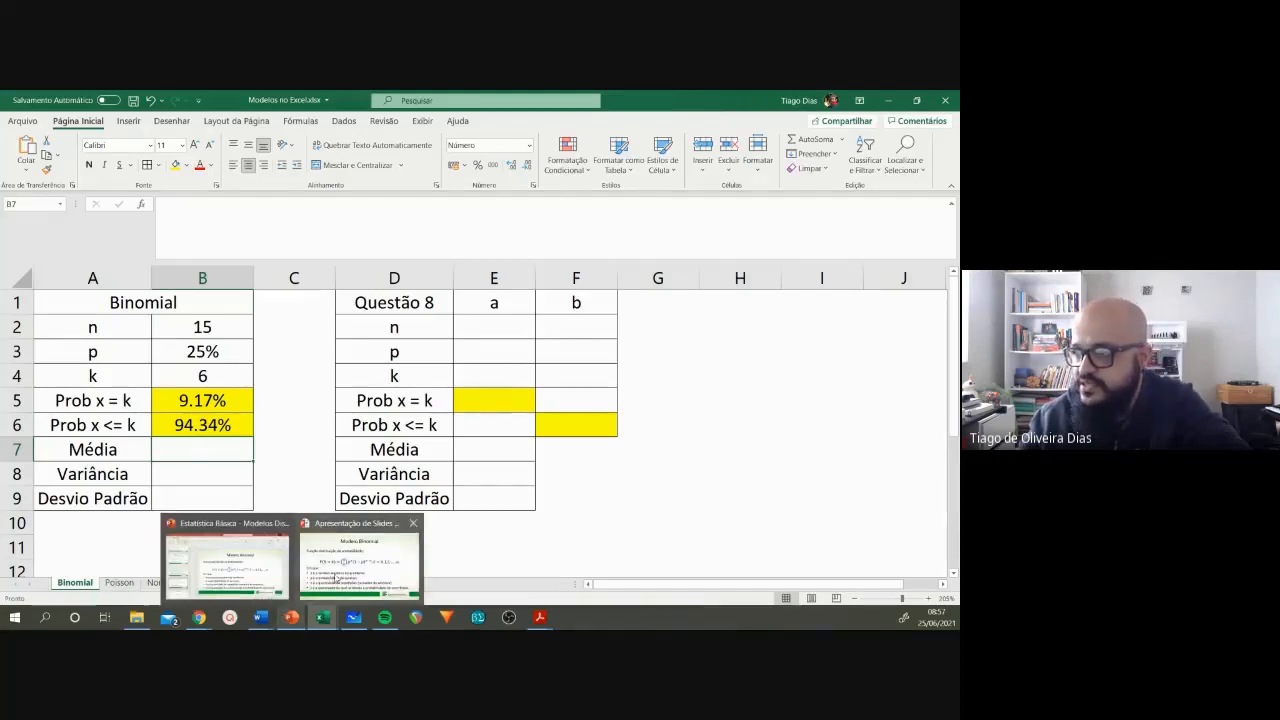
click(337, 577)
click(351, 529)
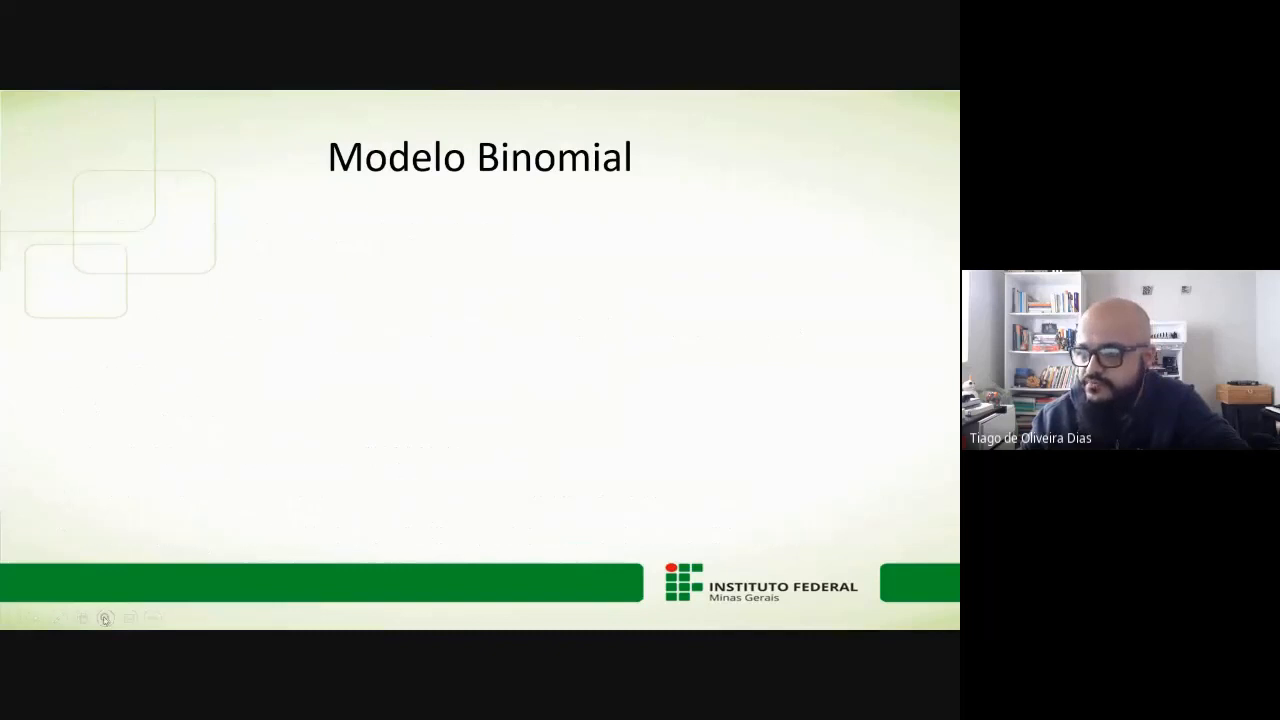
click(368, 495)
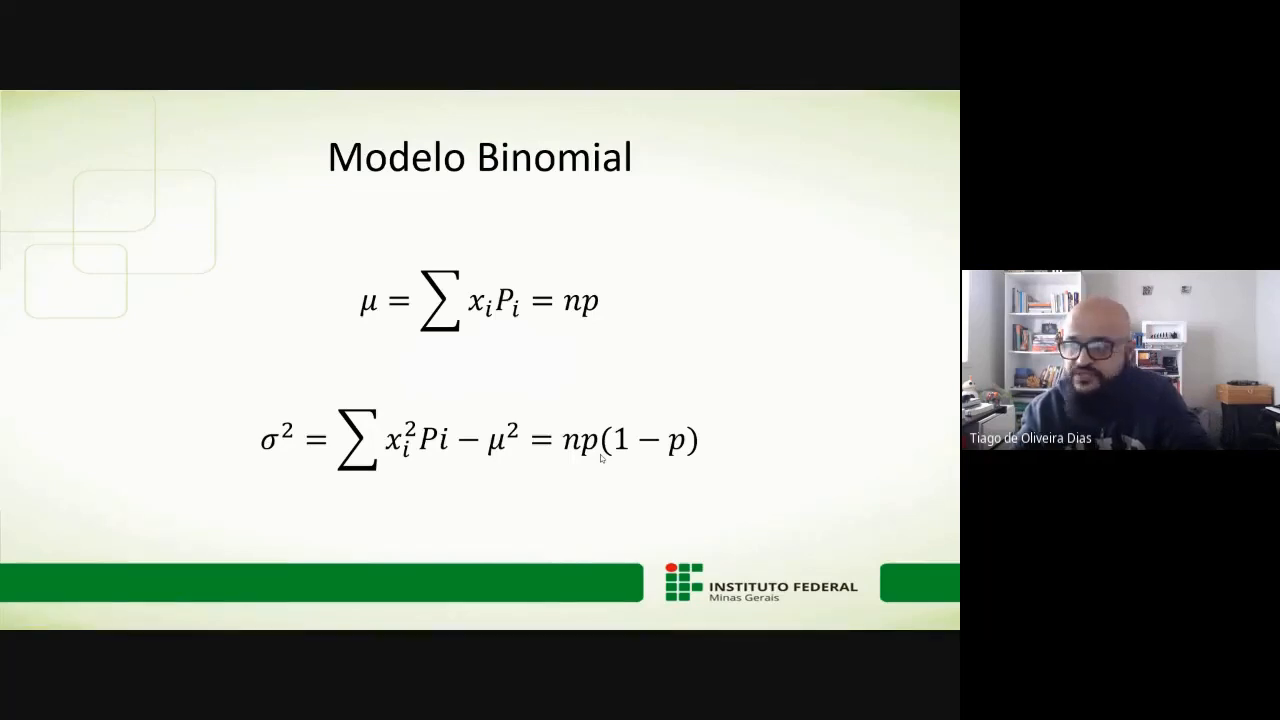
key(alt+Tab)
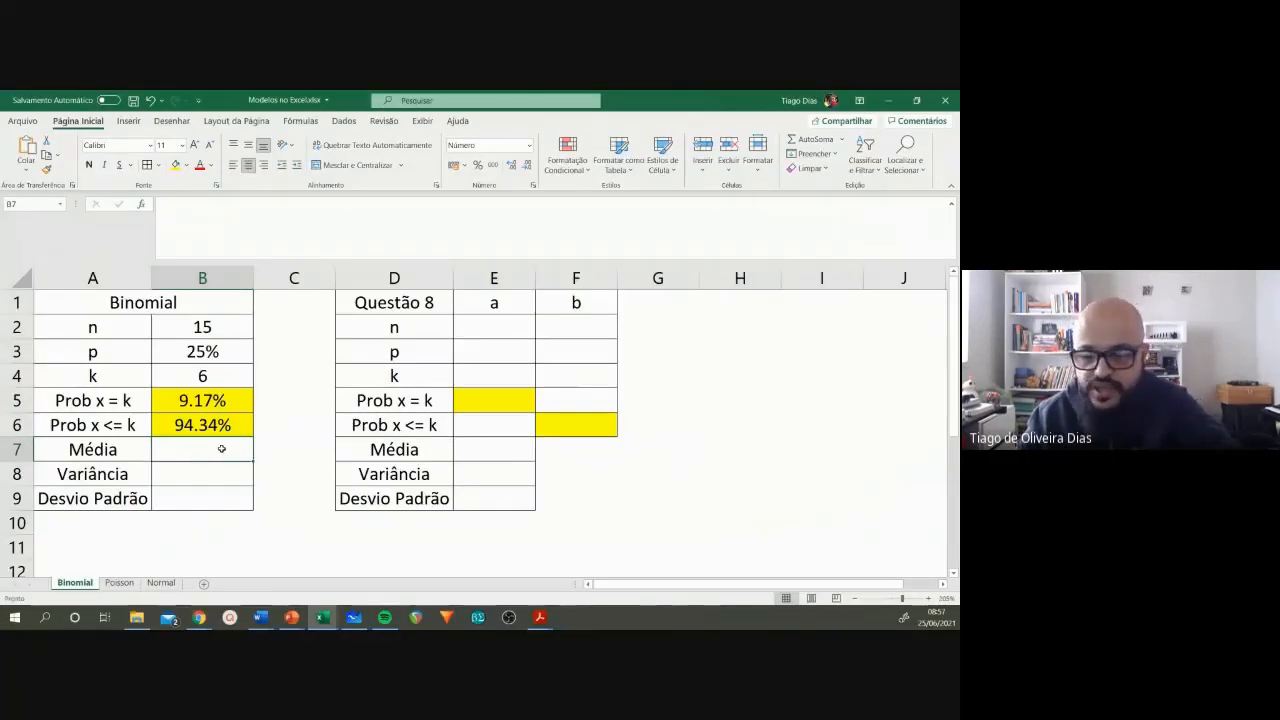
Step: Calculate the Média in B7 with the formula =B2*B3
text(=)
click(202, 328)
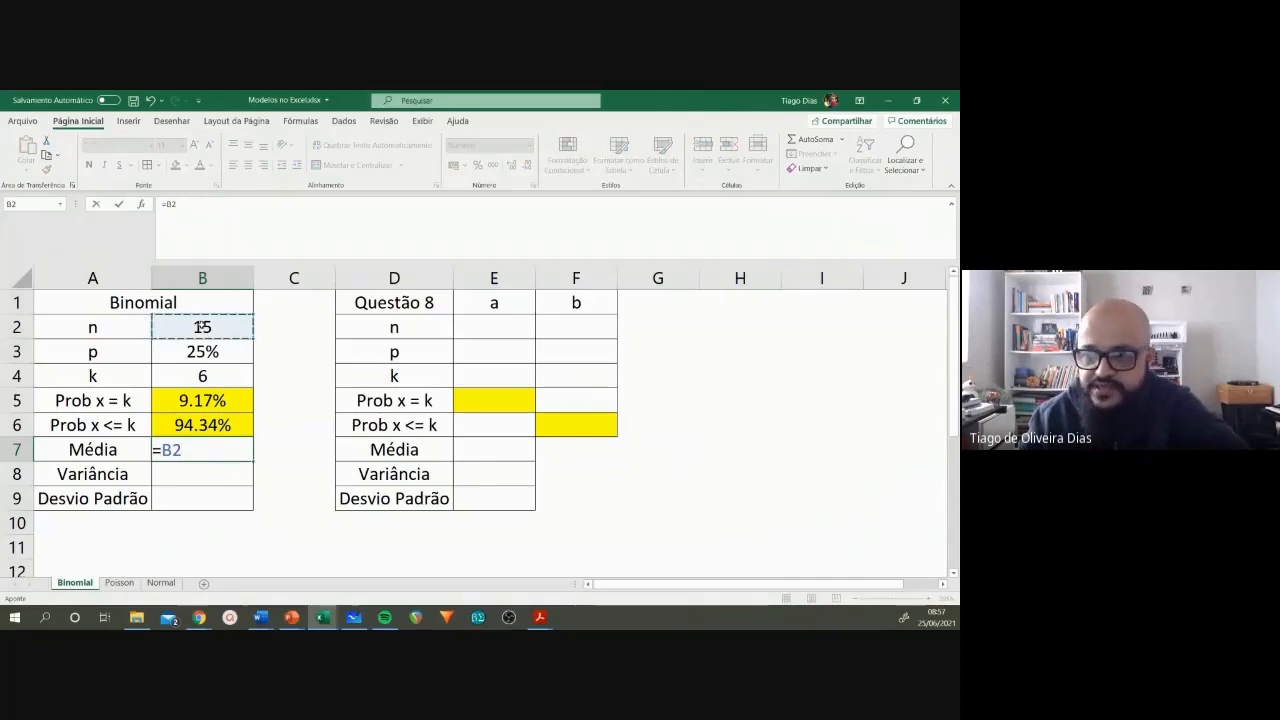
text(*)
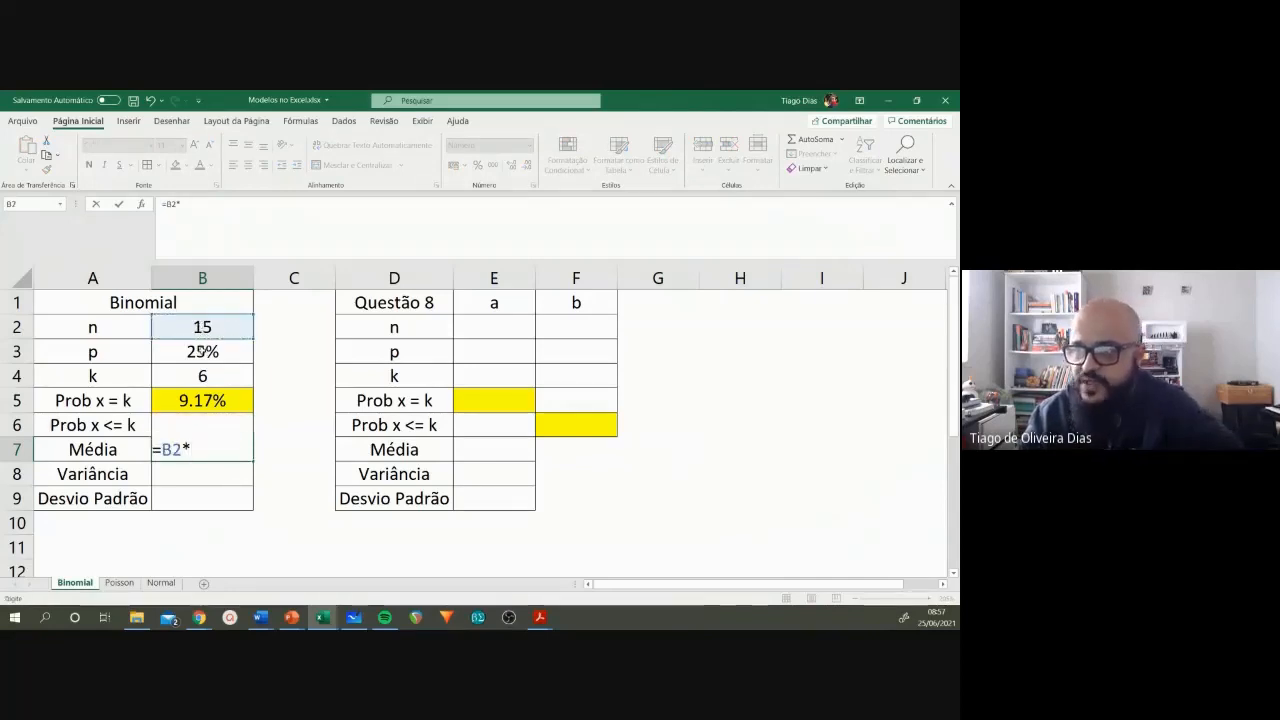
click(202, 352)
key(Return)
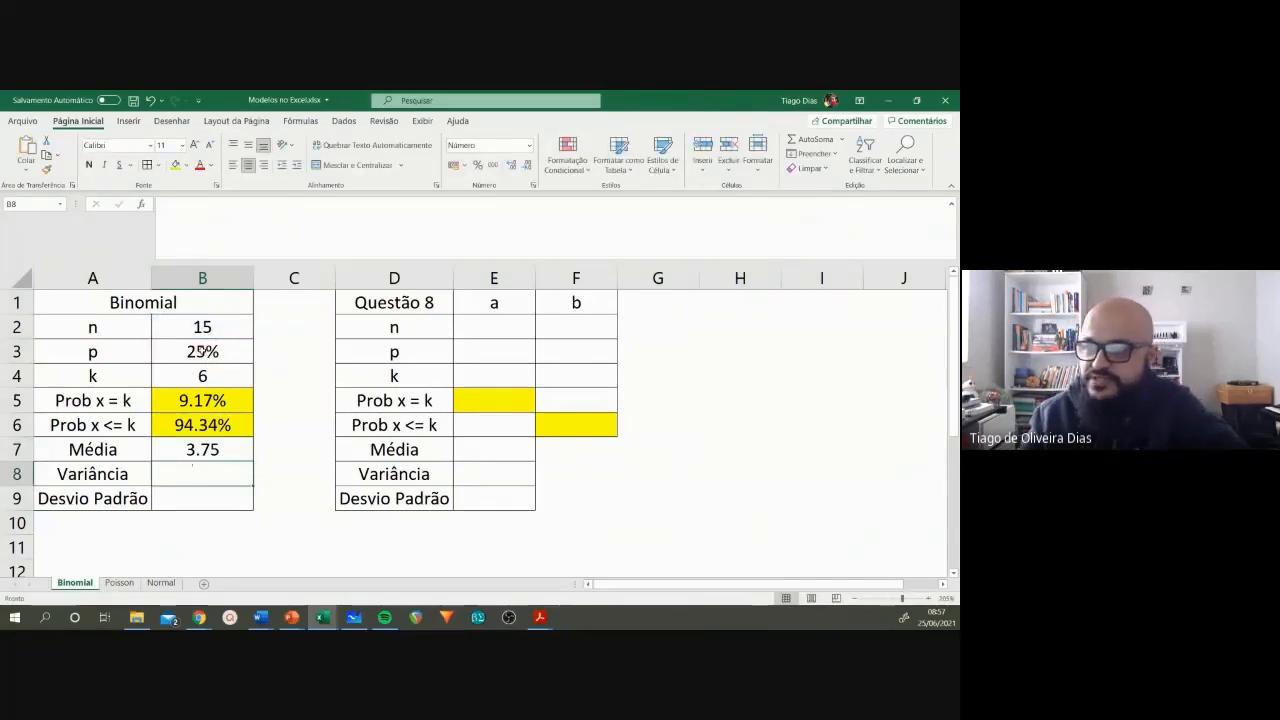
click(192, 453)
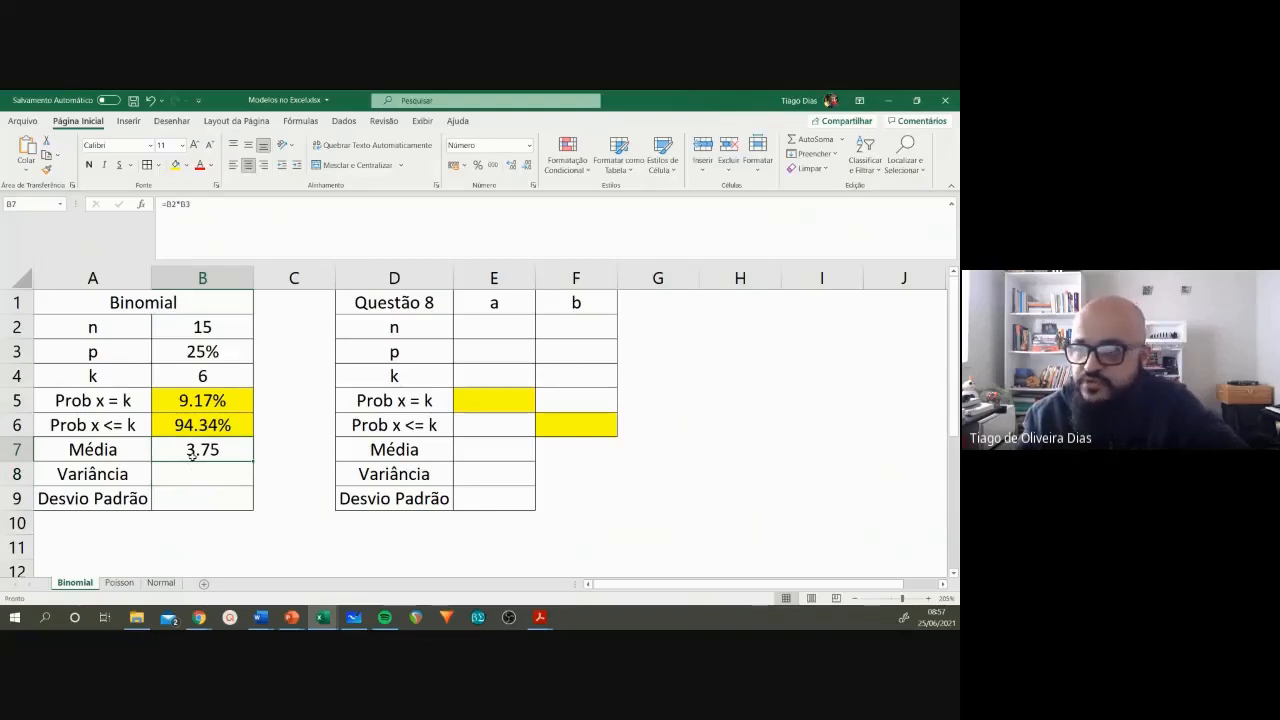
Step: Calculate the Variância in B8 with the formula =B2*B3*(1-B3)
click(197, 474)
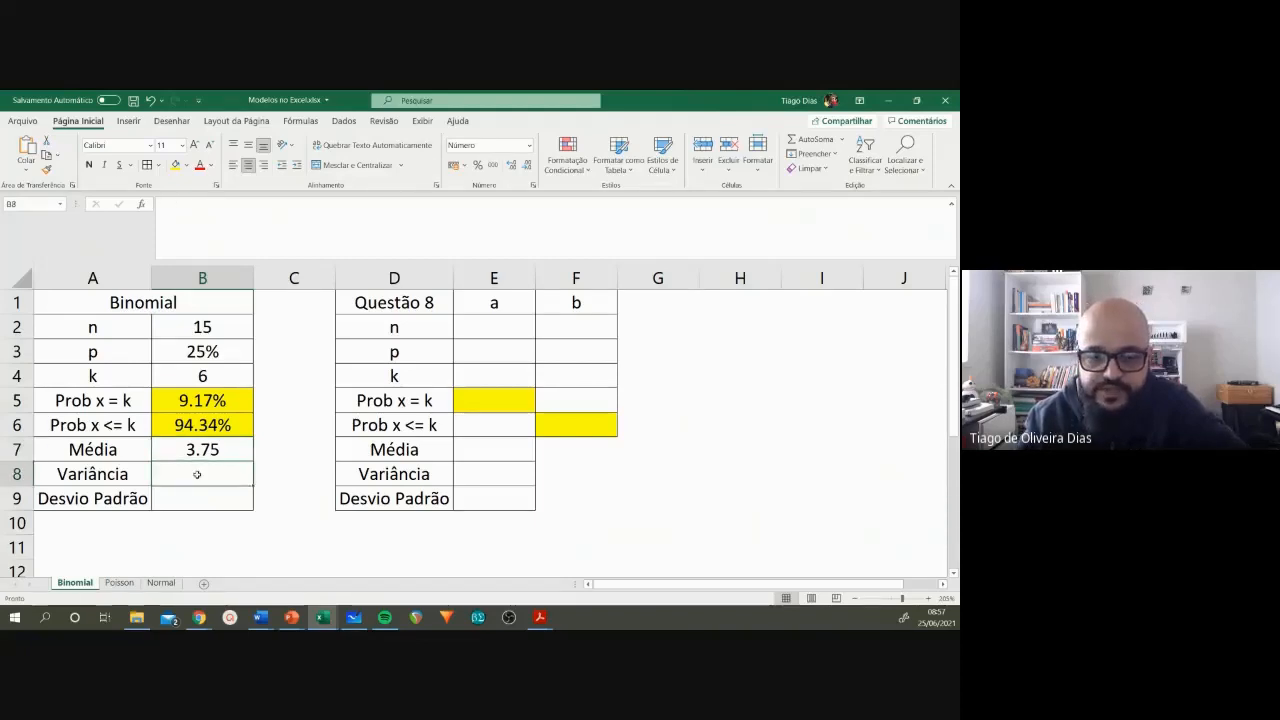
text(=)
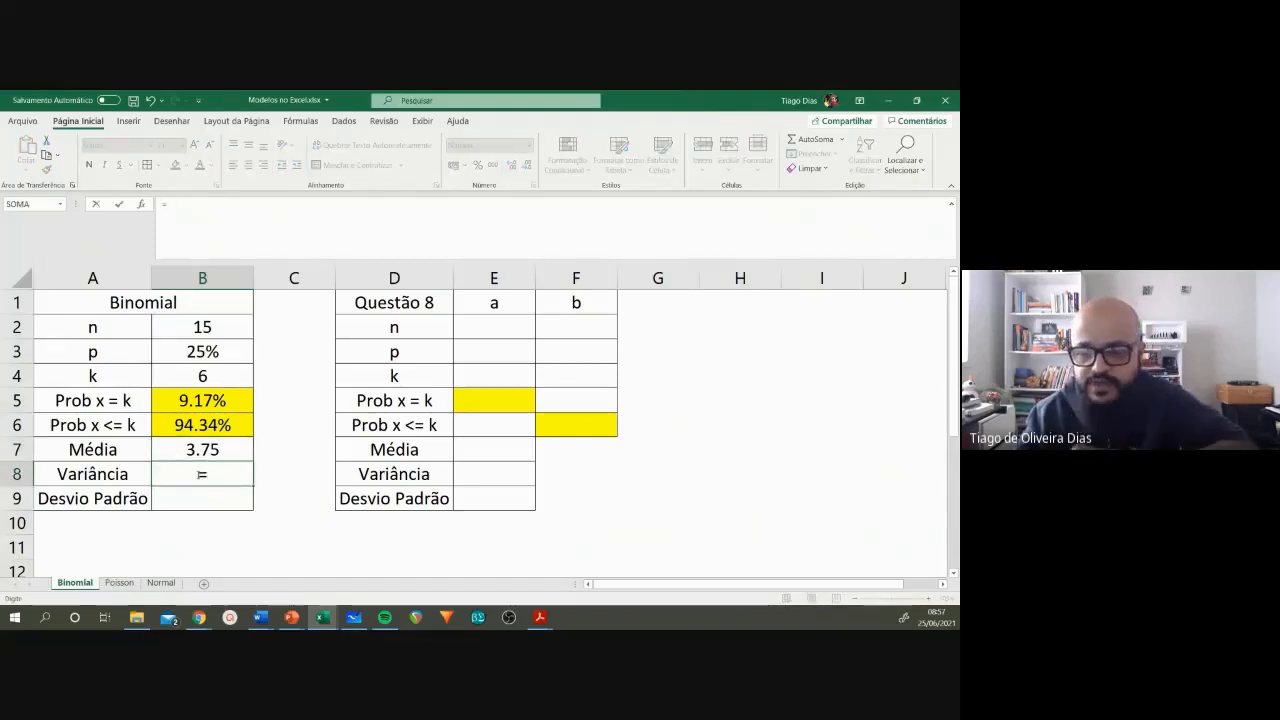
click(199, 327)
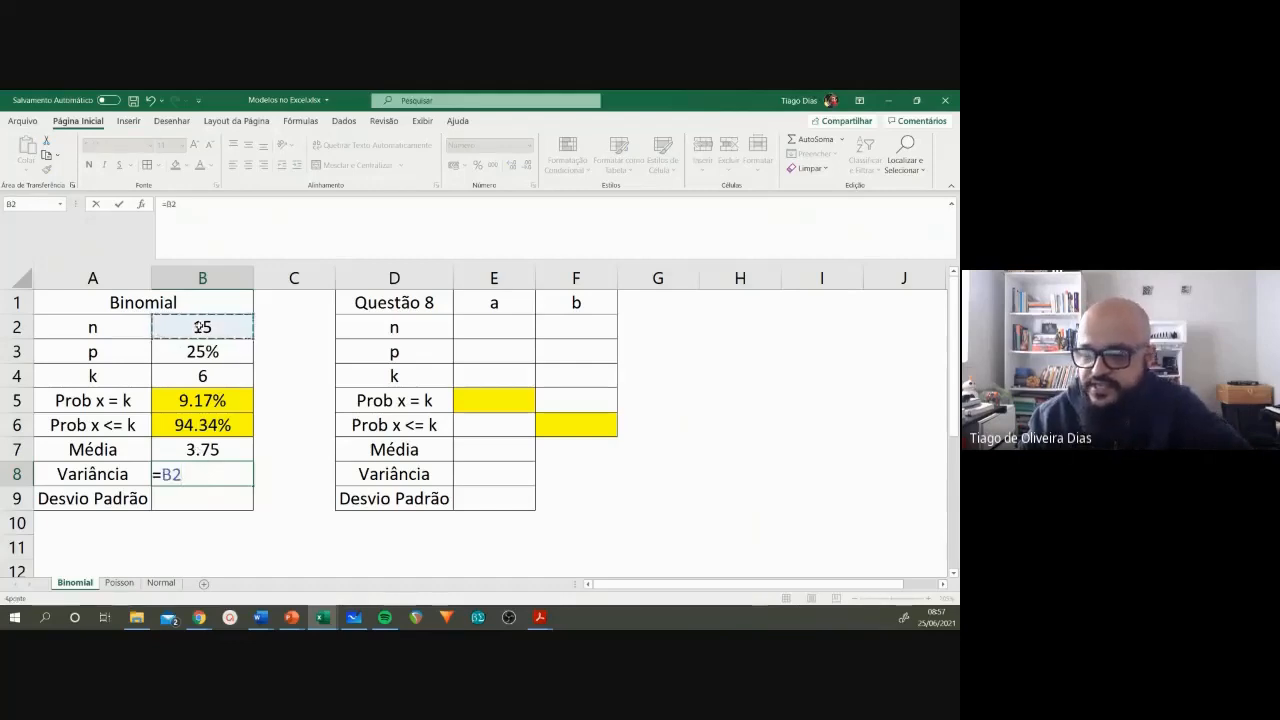
text(*)
click(202, 350)
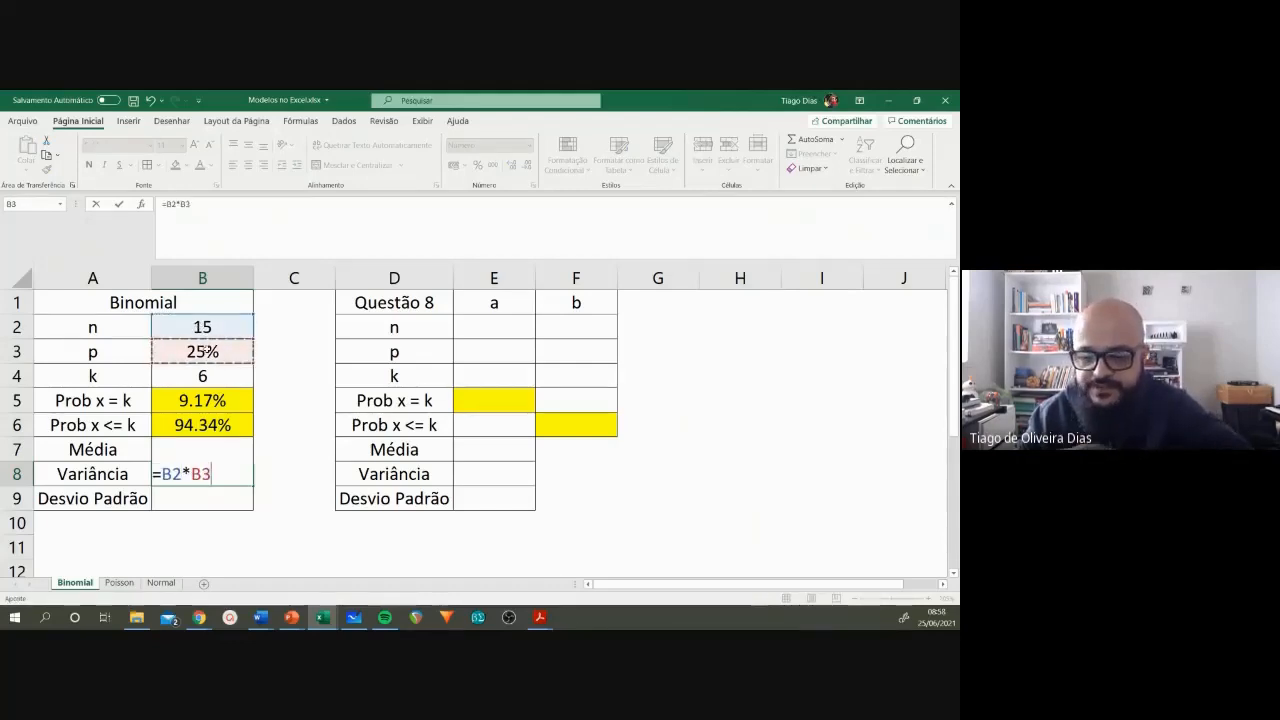
text(*()
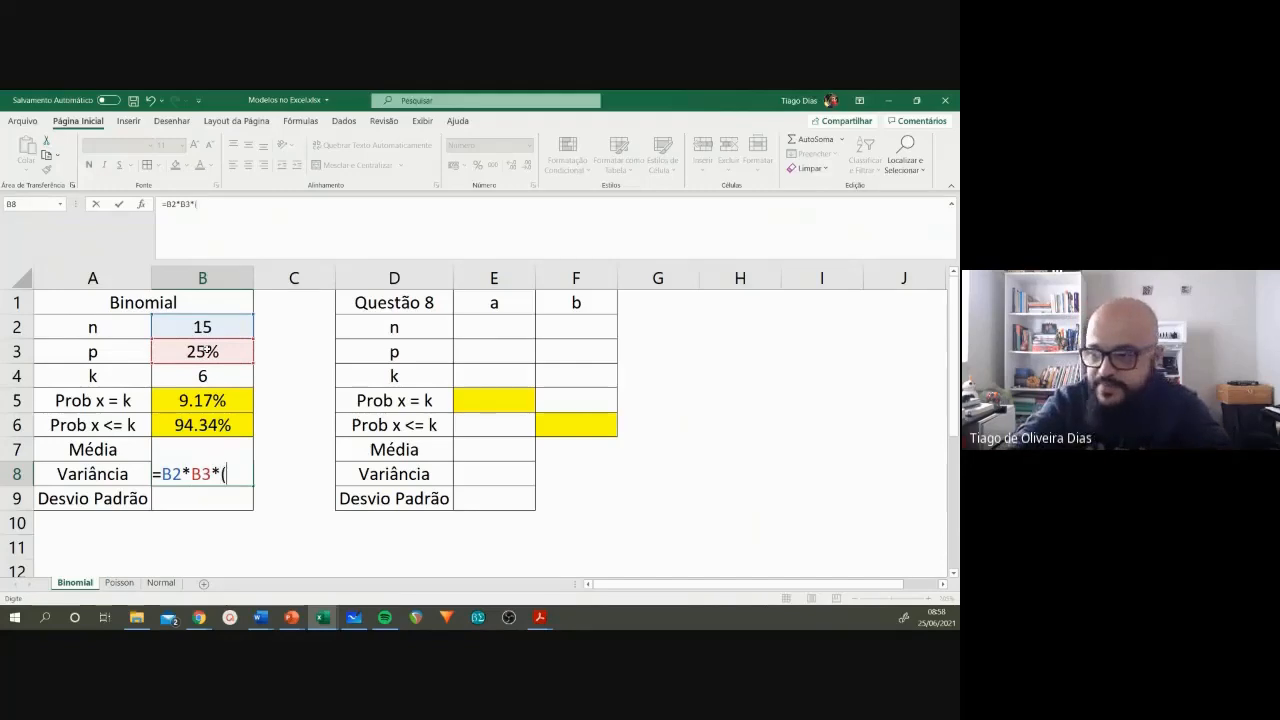
text(1-)
click(202, 350)
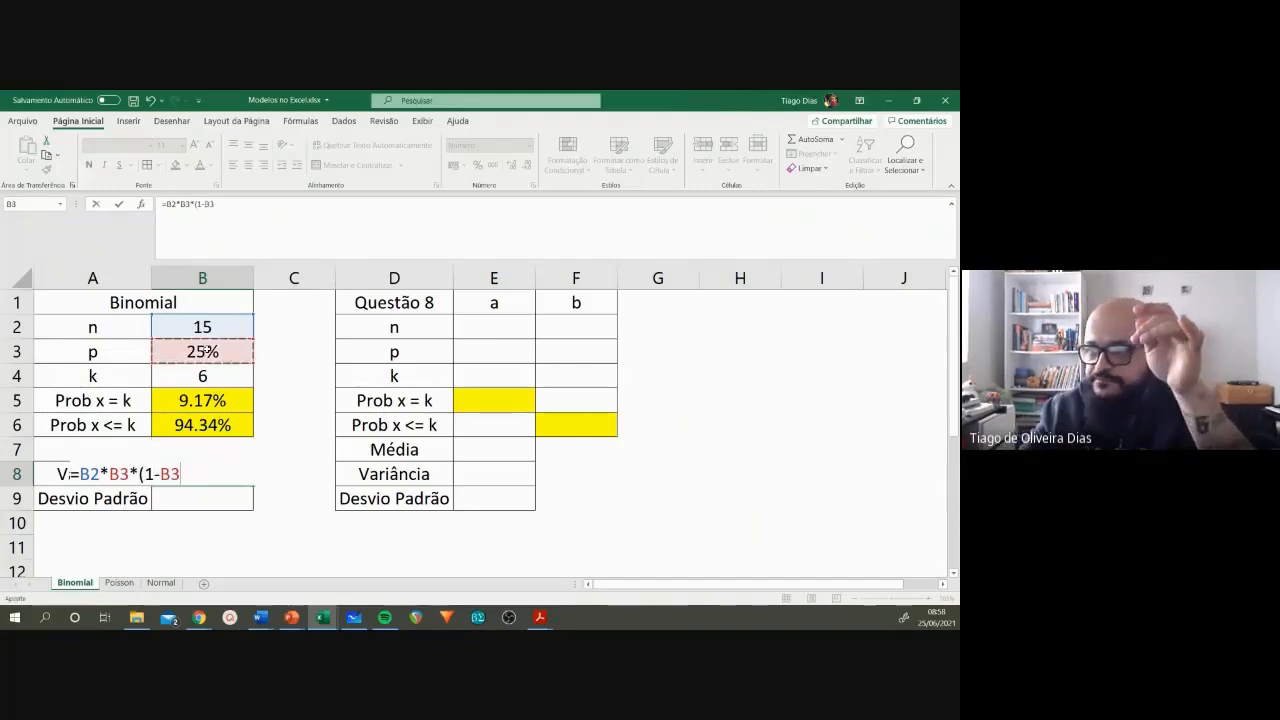
text())
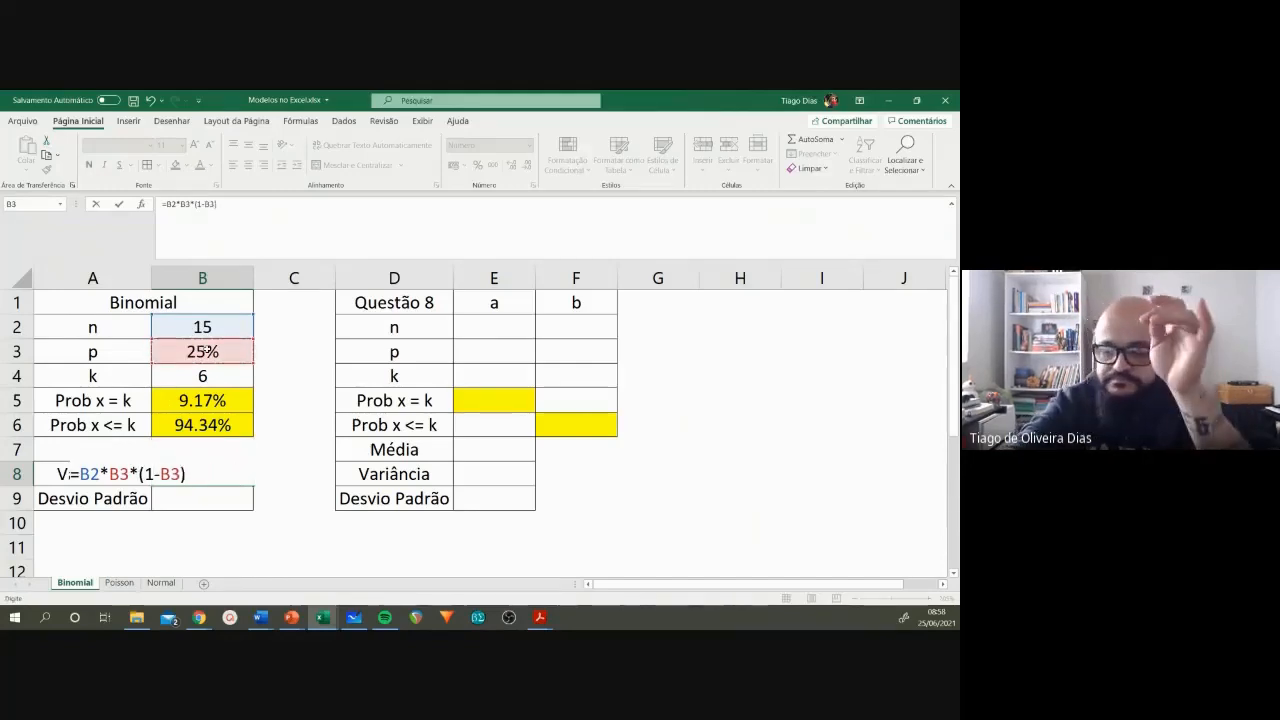
key(Return)
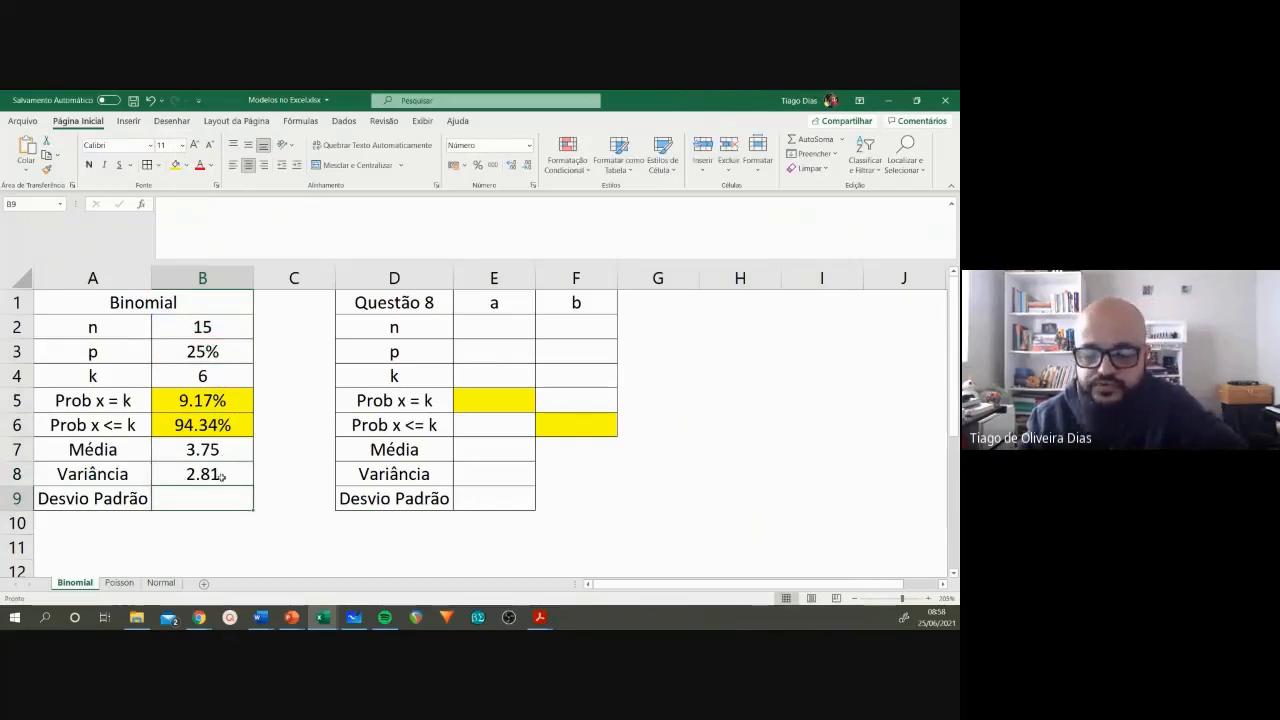
Step: Calculate the Desvio Padrão in B9 as the square root of the variance, using RAIZ on B8
text(=raiz)
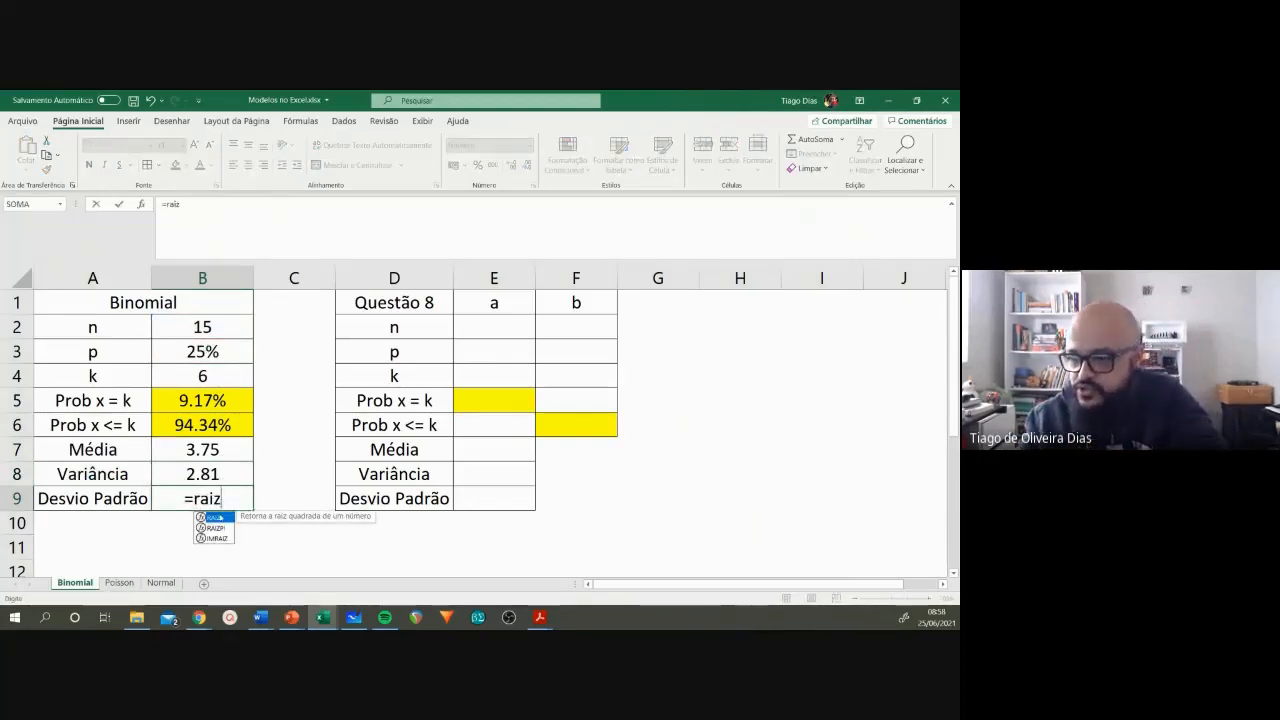
double_click(218, 518)
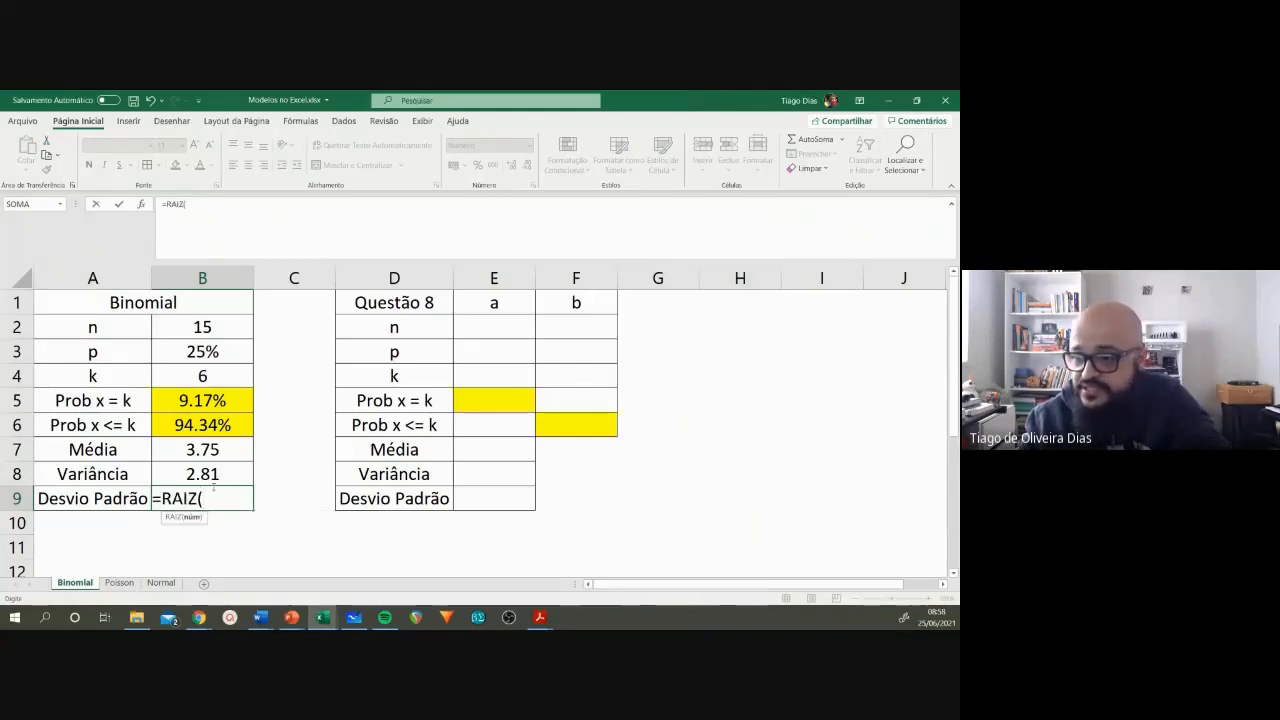
click(211, 474)
key(Return)
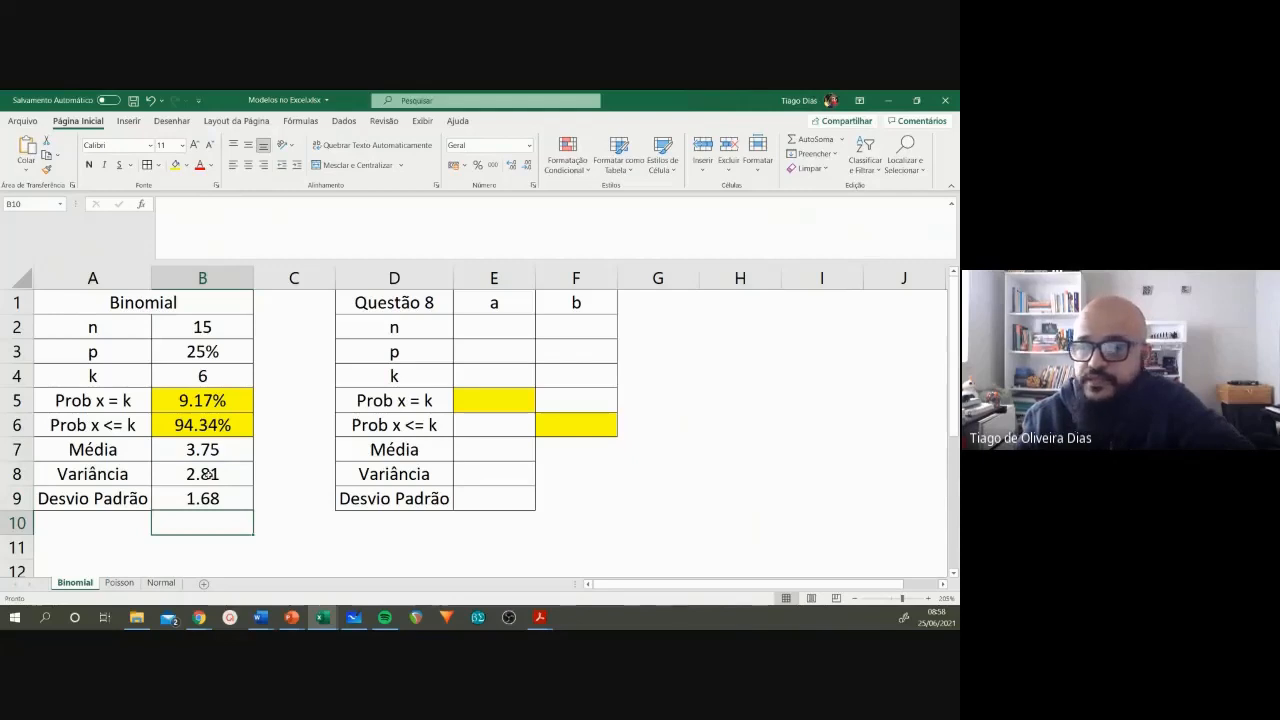
Step: Review the whole Binomial table, its n, p and k input cells, and column a of the Questão 8 table
drag(92, 305, 210, 496)
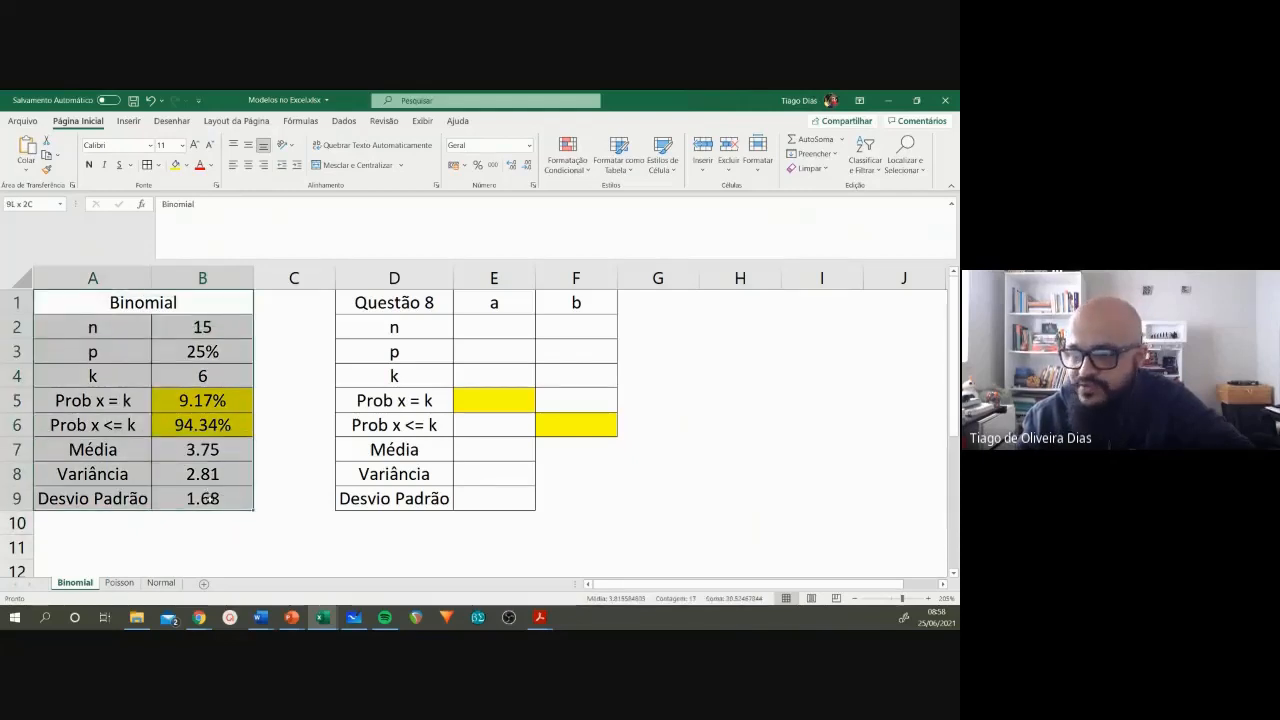
click(208, 331)
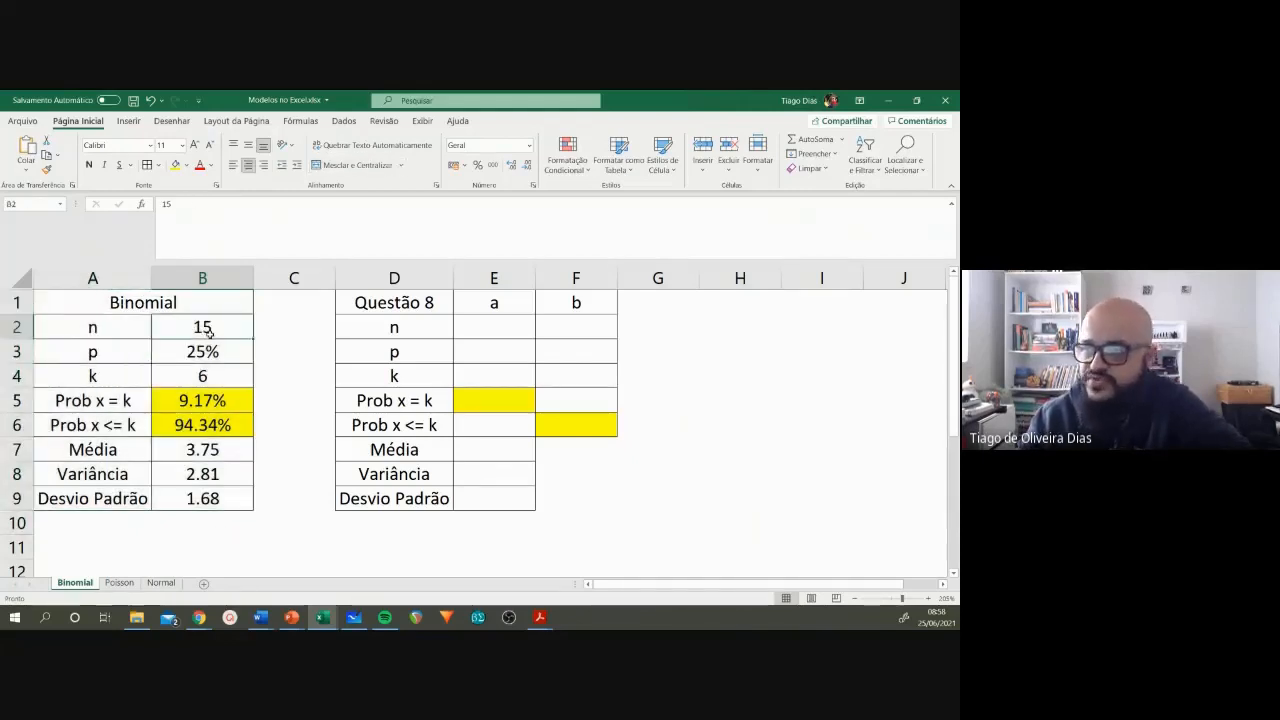
click(212, 356)
click(217, 381)
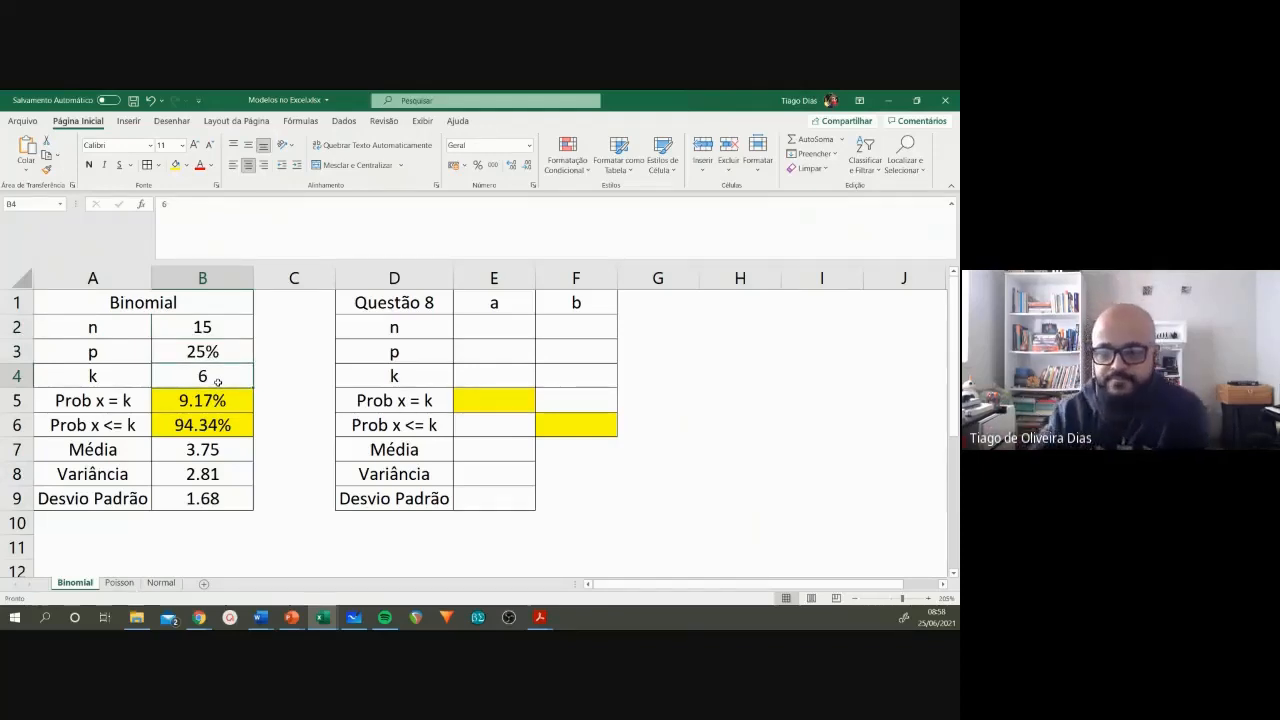
key(alt+Tab)
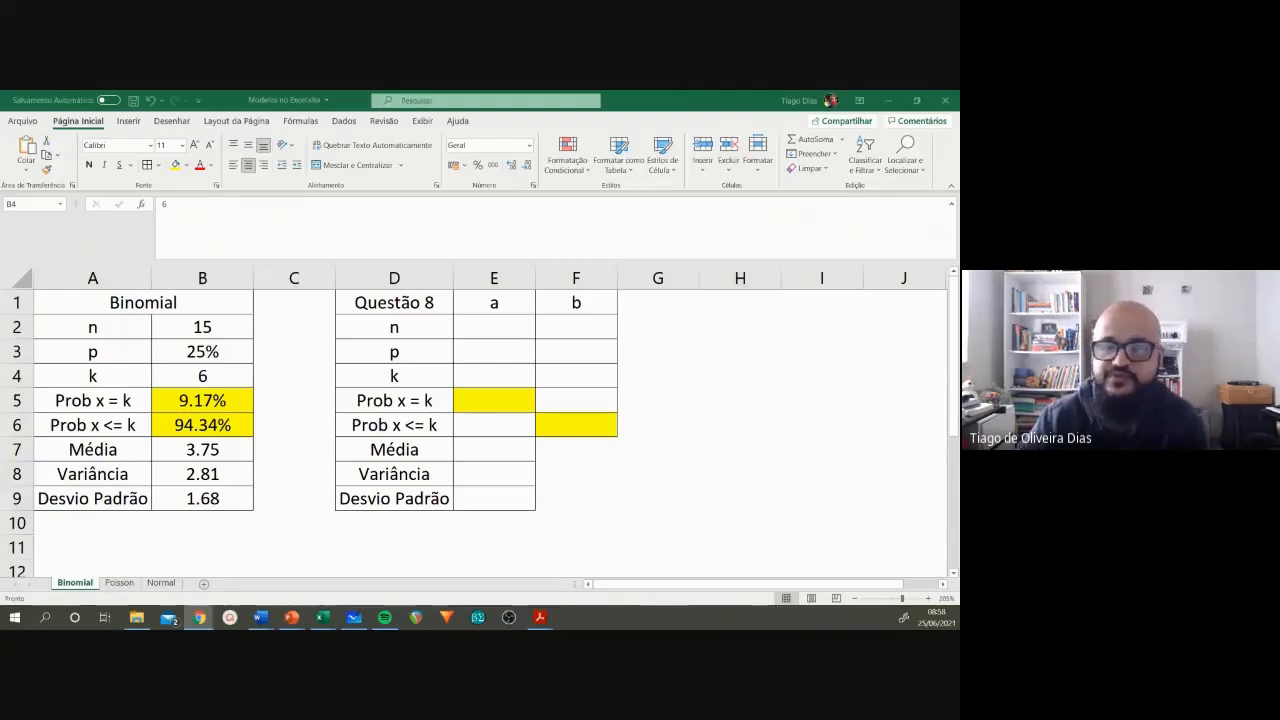
click(498, 303)
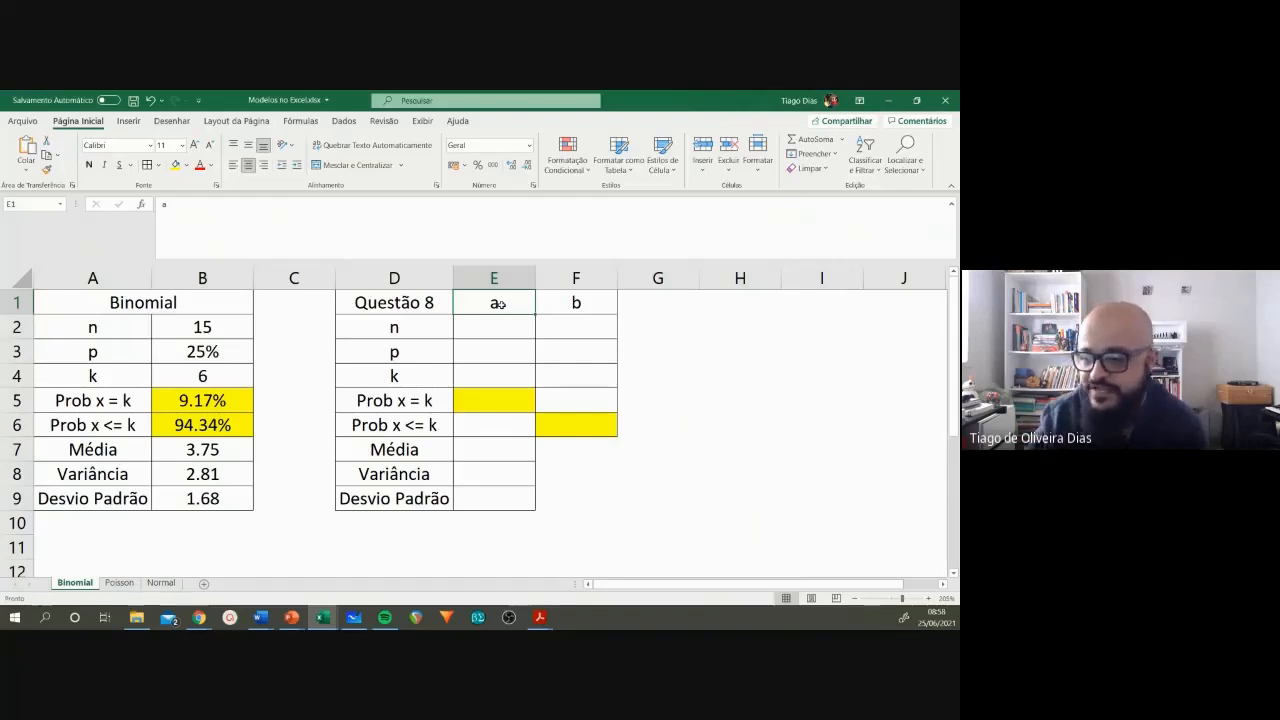
Step: Switch to the Word exercise list and find question 8, about the multiple-choice Estatística final exam
mouse_move(260, 617)
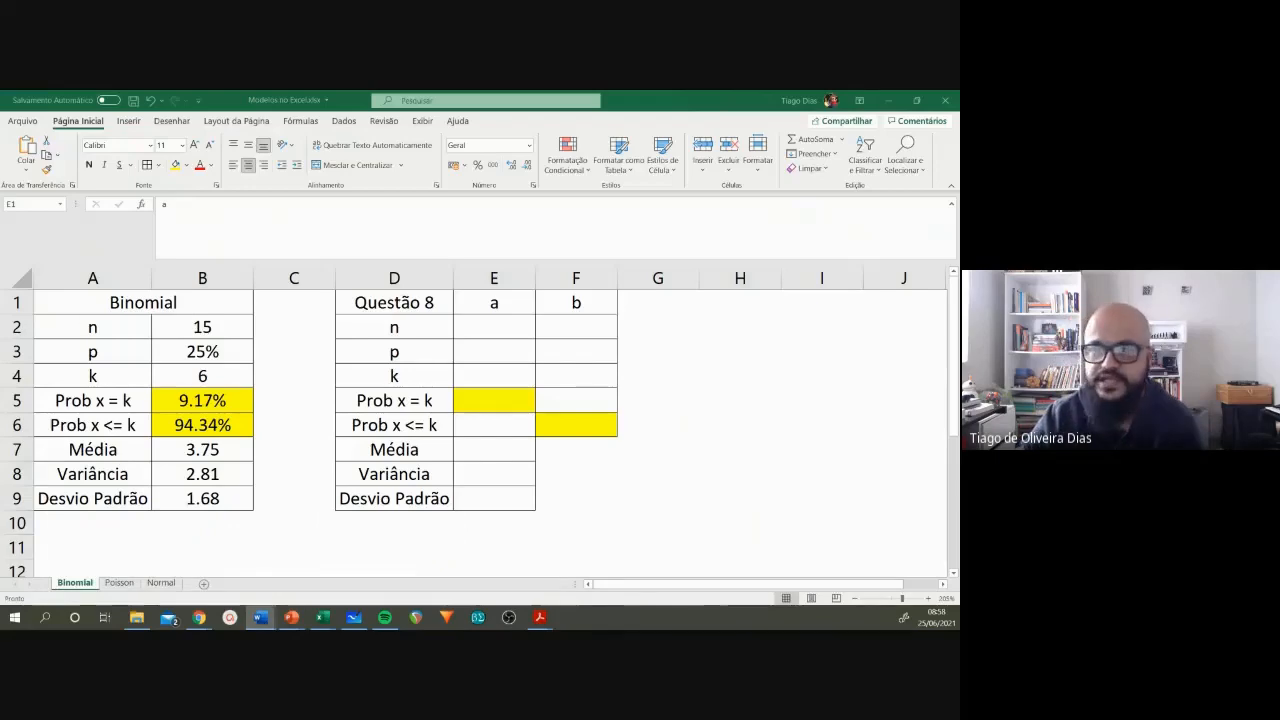
drag(2, 150, 530, 92)
scroll(496, 382, up, 20)
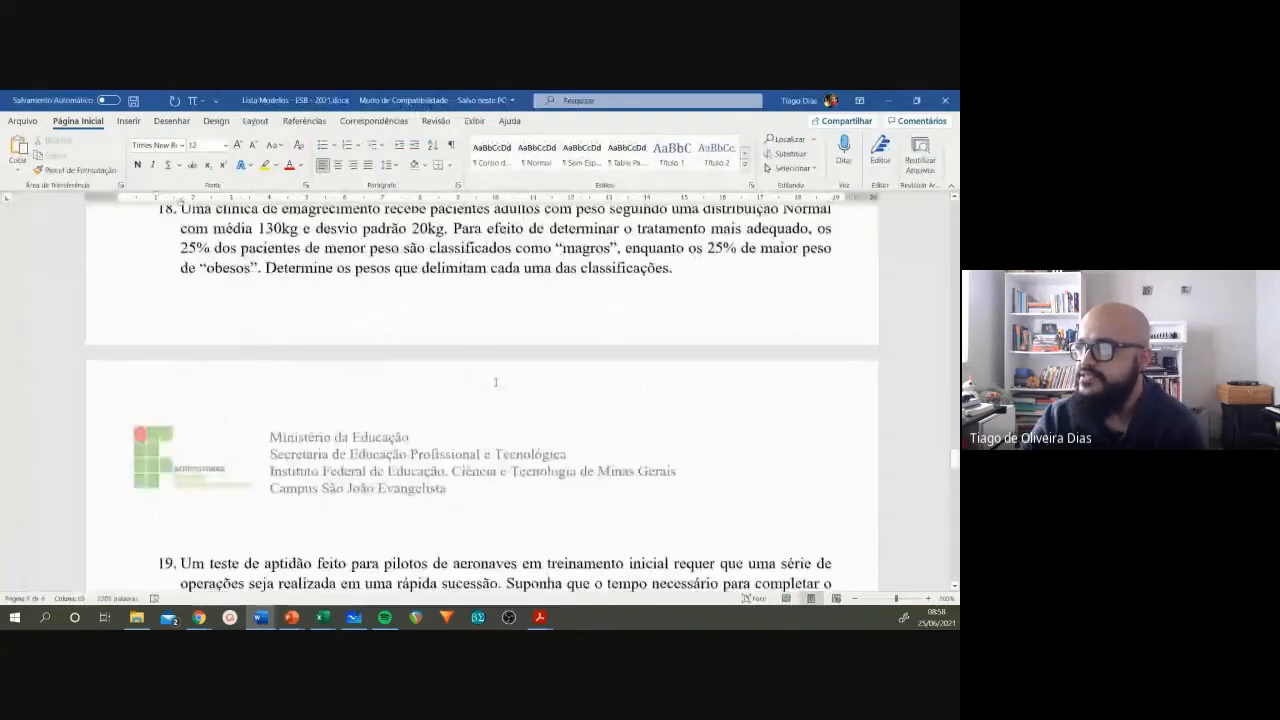
scroll(496, 384, up, 5)
scroll(495, 382, up, 15)
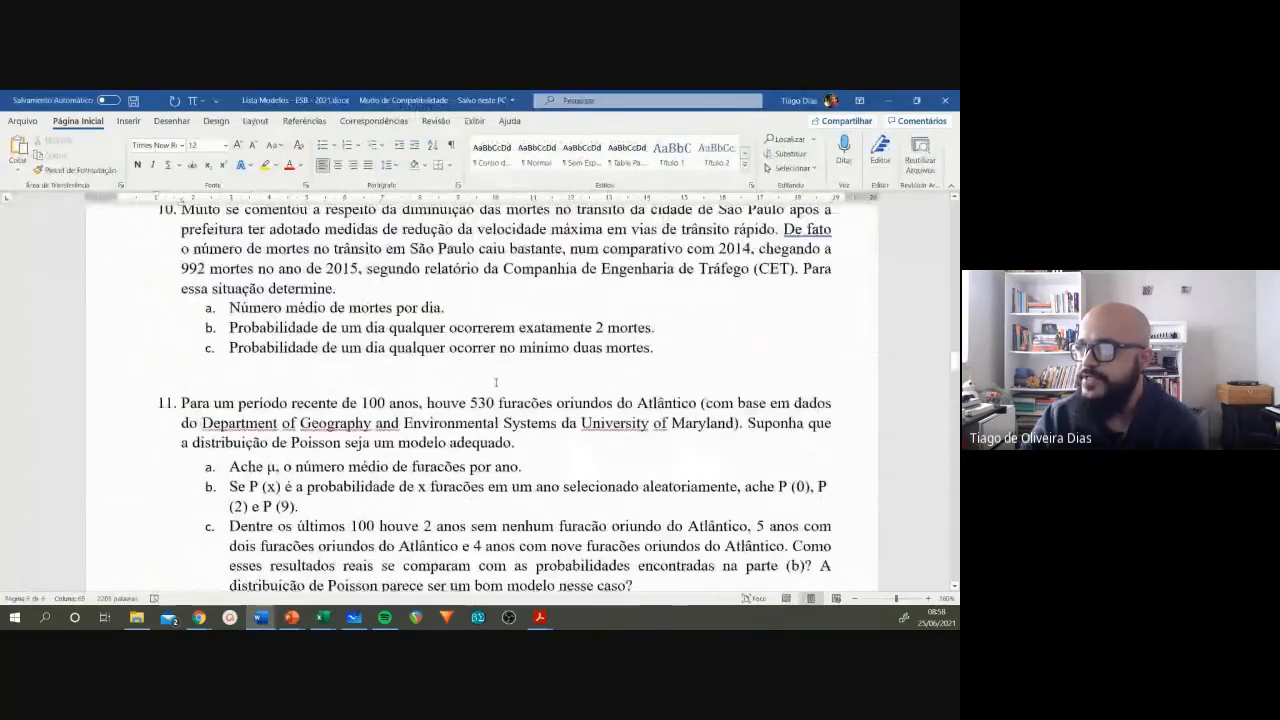
scroll(495, 386, up, 8)
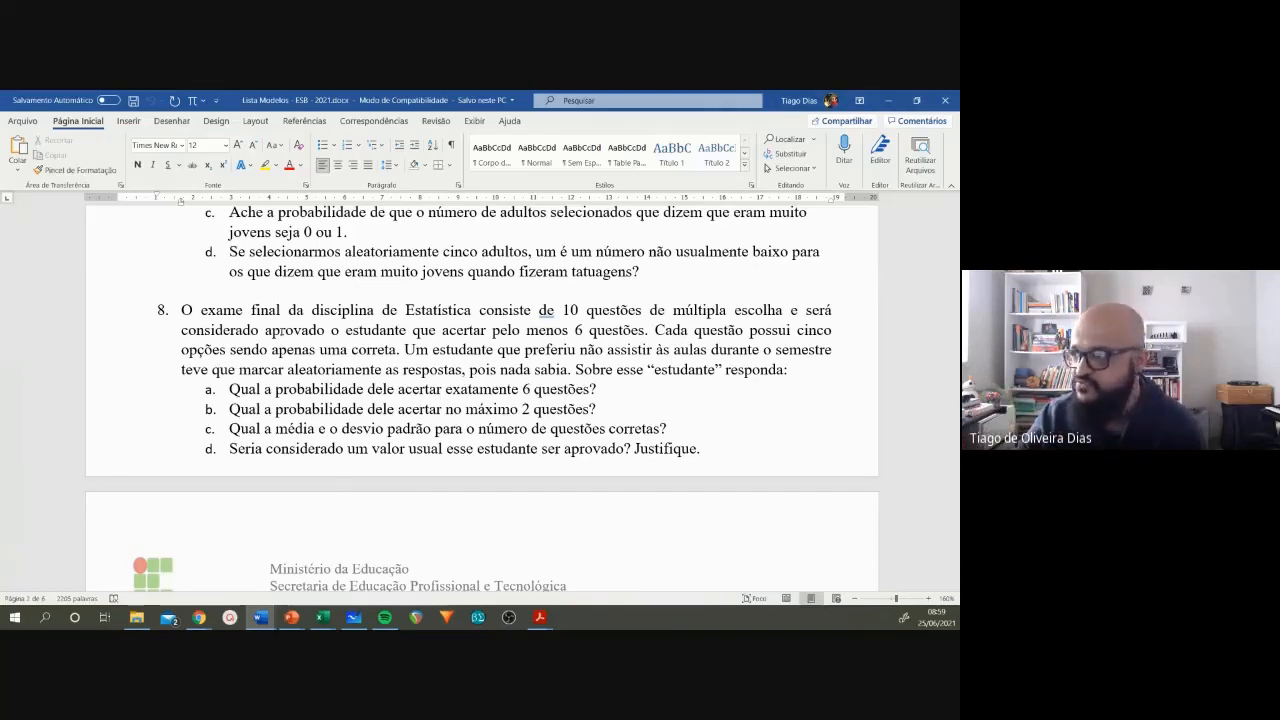
Step: Mark the exam's number of questions and the sentence about answer options in question 8, and return to the Excel workbook
click(575, 310)
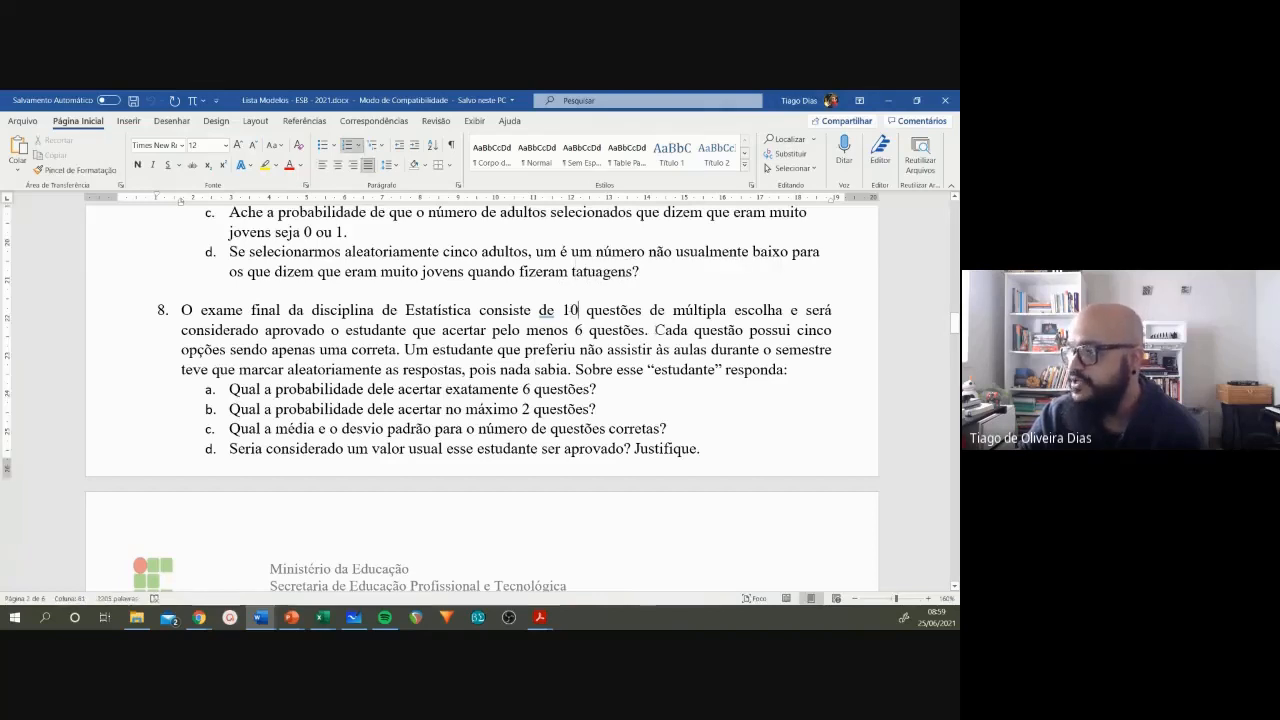
drag(654, 330, 396, 355)
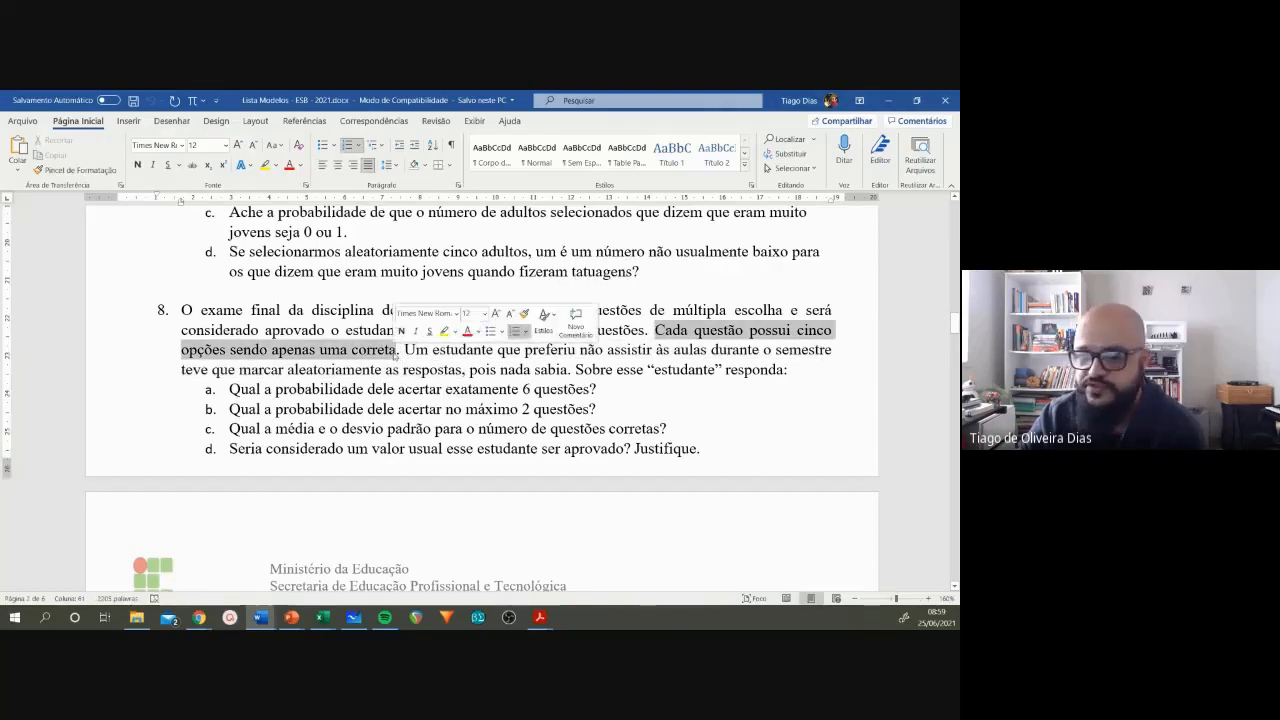
click(886, 101)
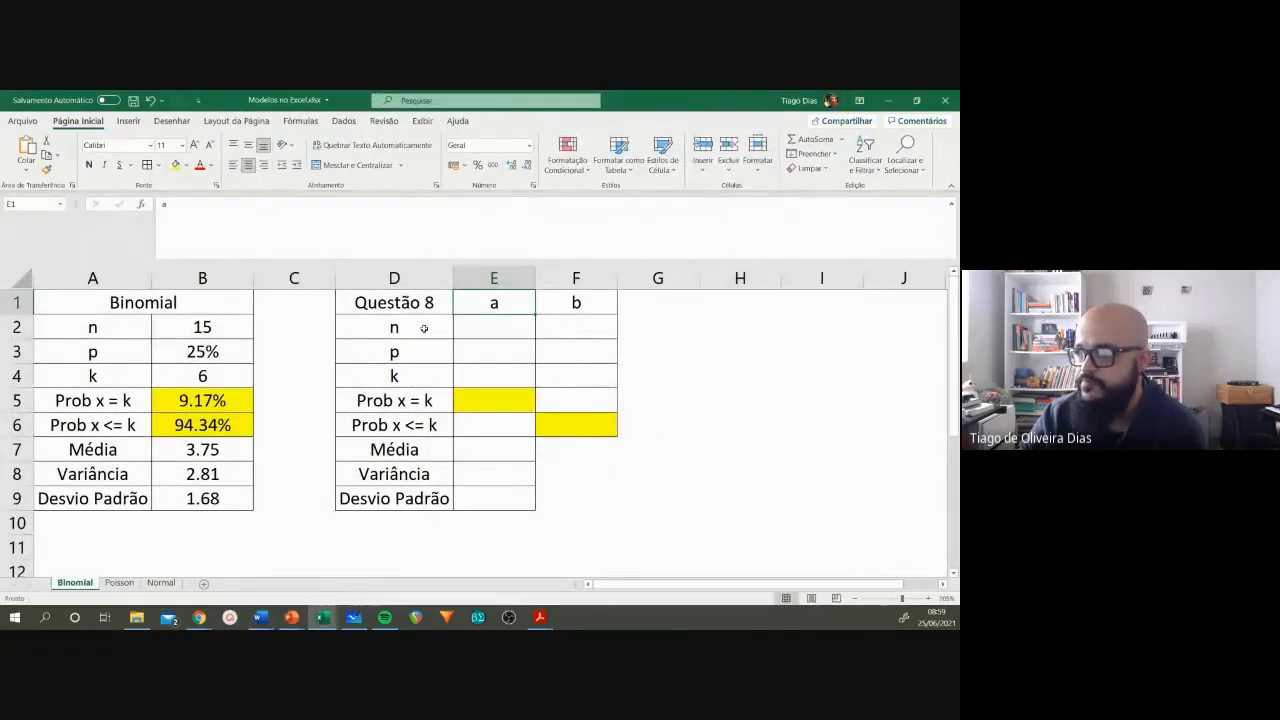
Step: Enter 10 as n in cell E2, under column a of the Questão 8 table
click(426, 329)
click(480, 329)
click(435, 329)
click(510, 330)
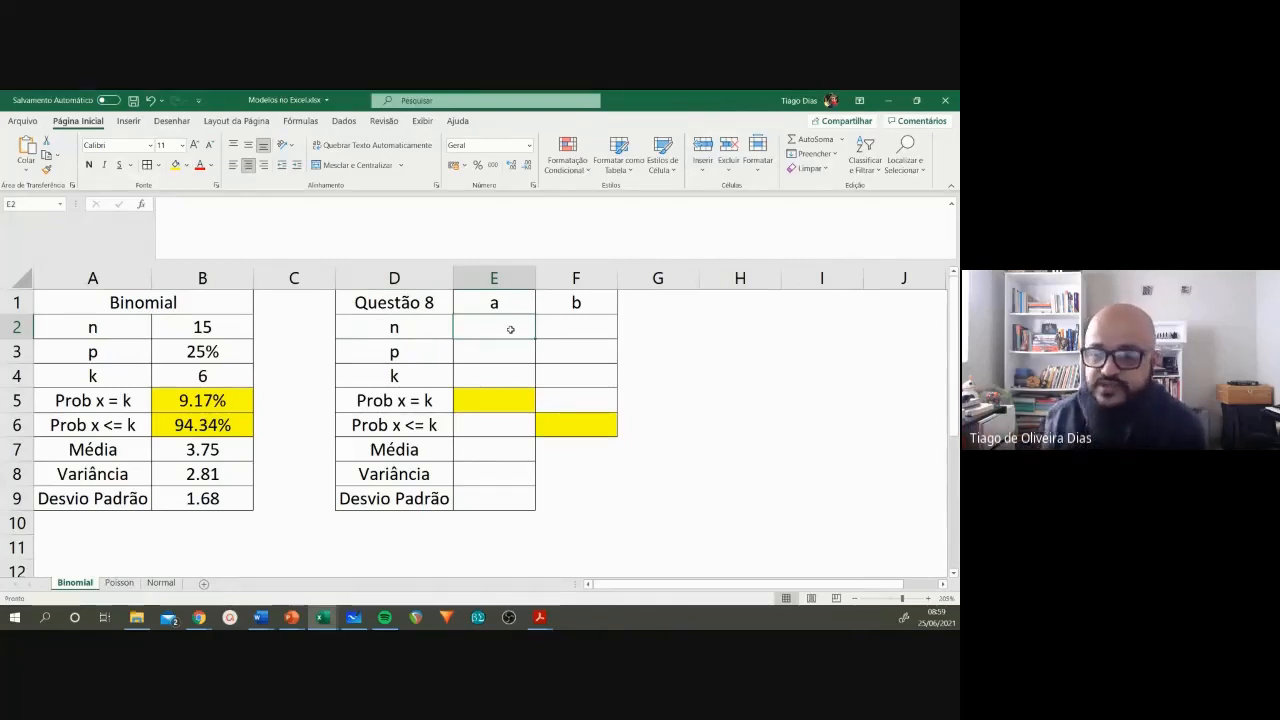
text(10)
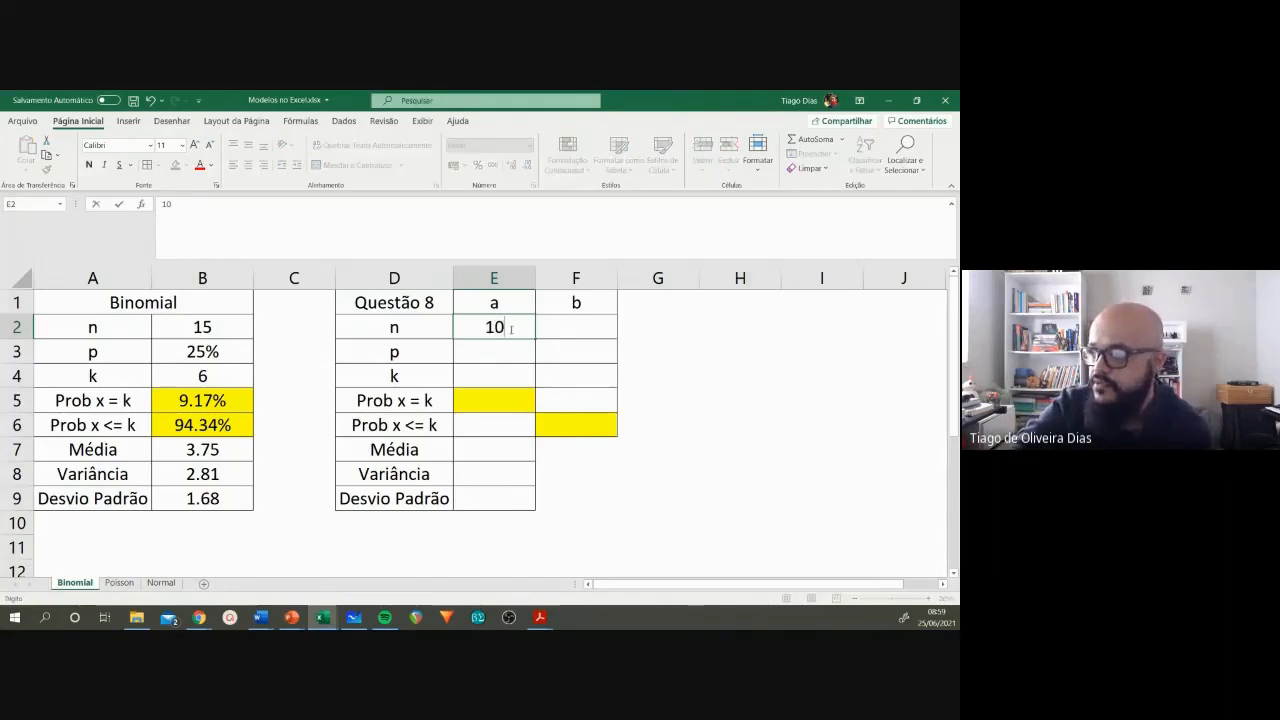
key(Return)
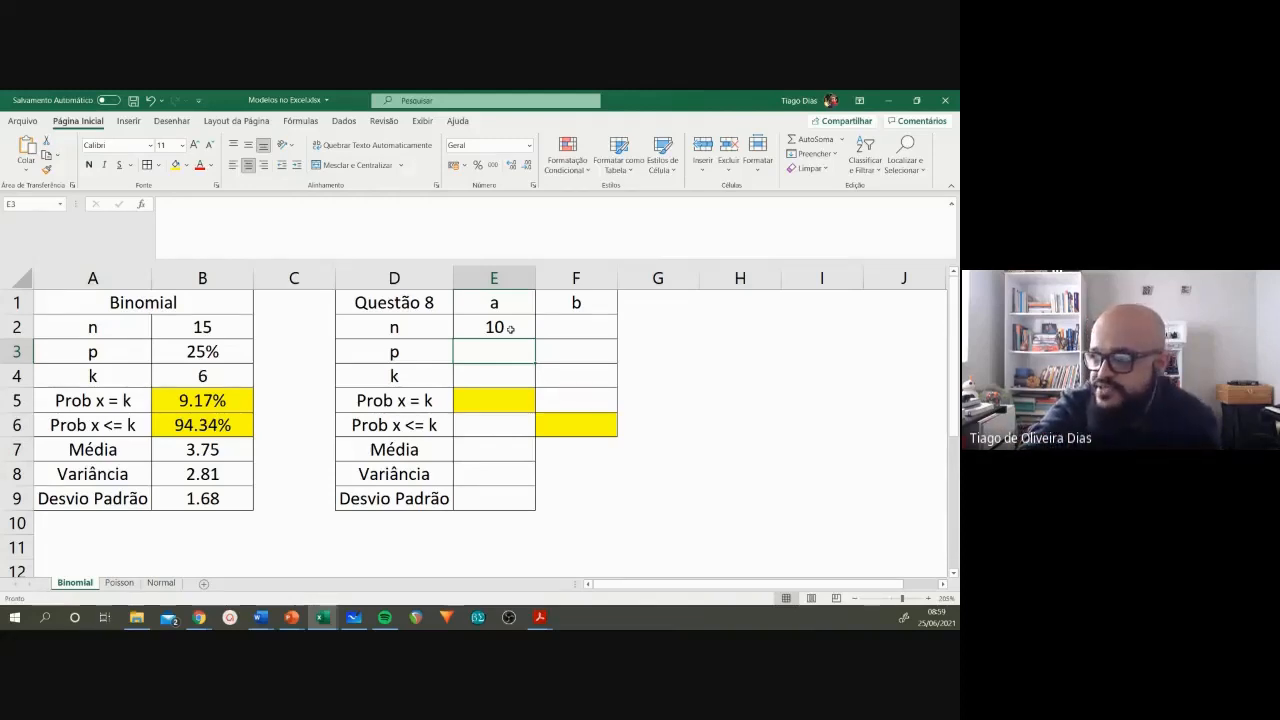
Step: Calculate p in E3 with the formula =1/5
text(=1/5)
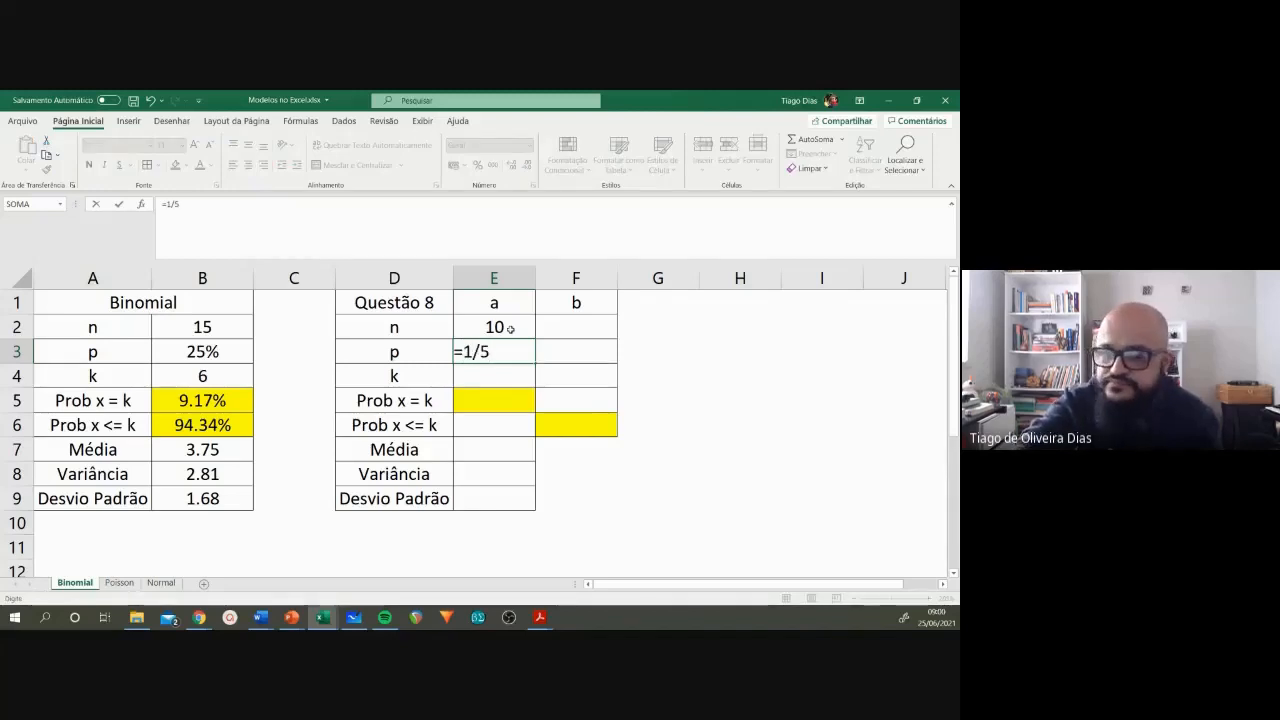
key(Return)
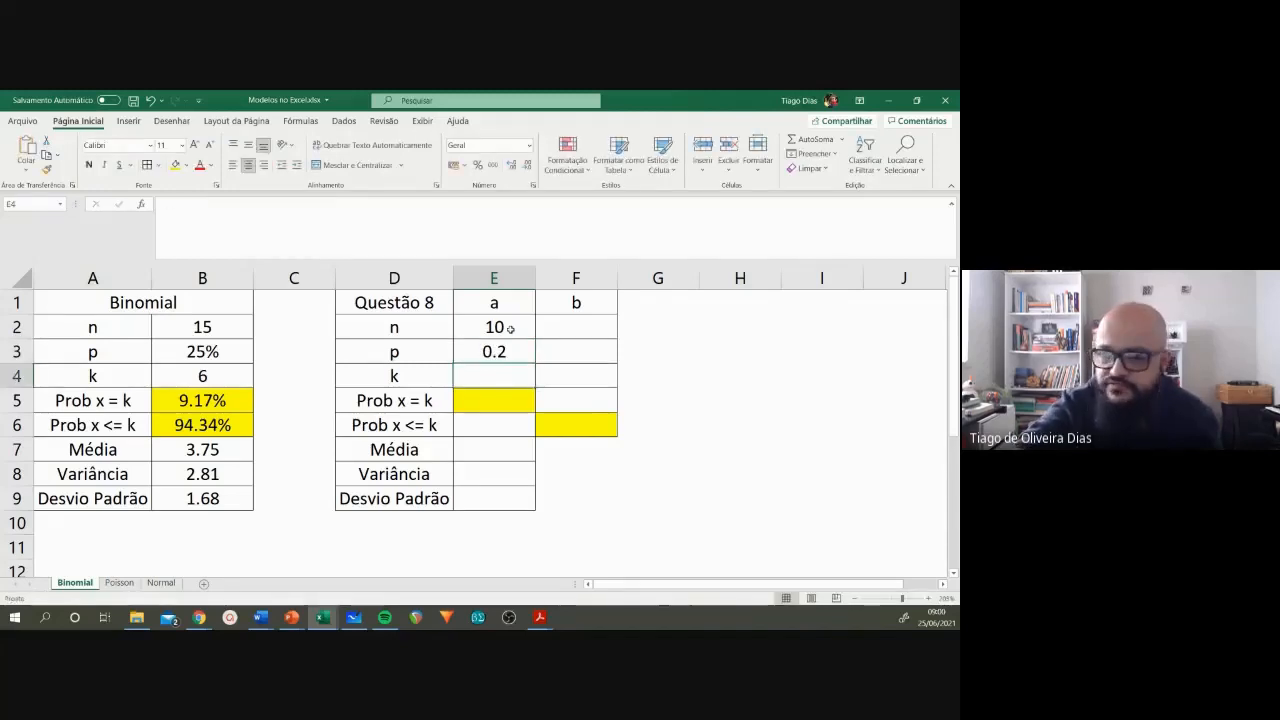
Step: Replace the formula for p in E3 with the value 20%
key(Up)
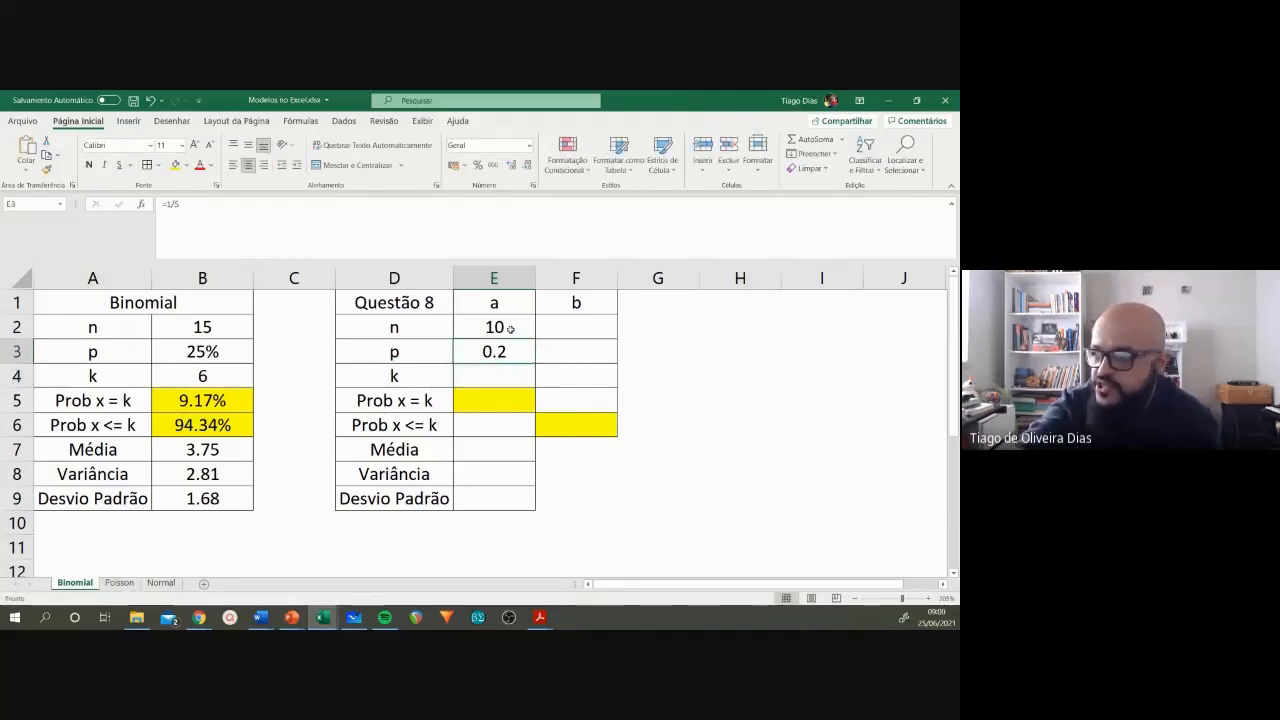
text(20)
key(Return)
key(Up)
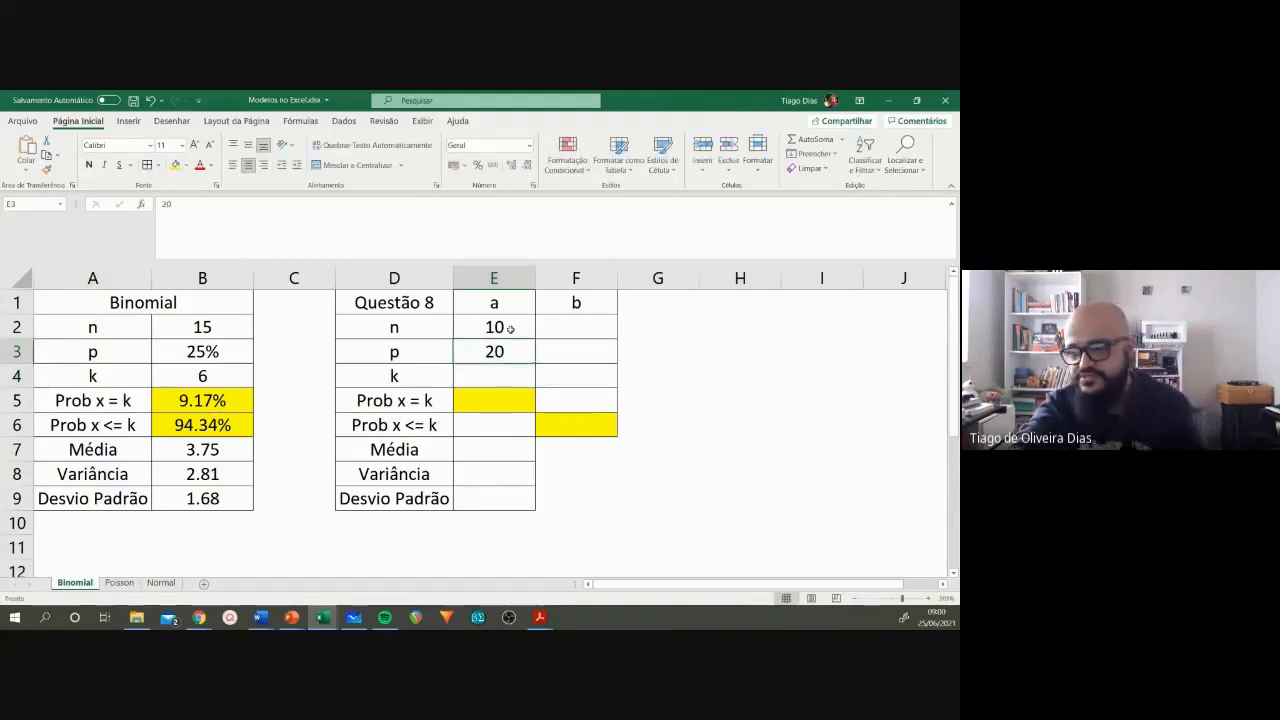
text(20%)
key(Return)
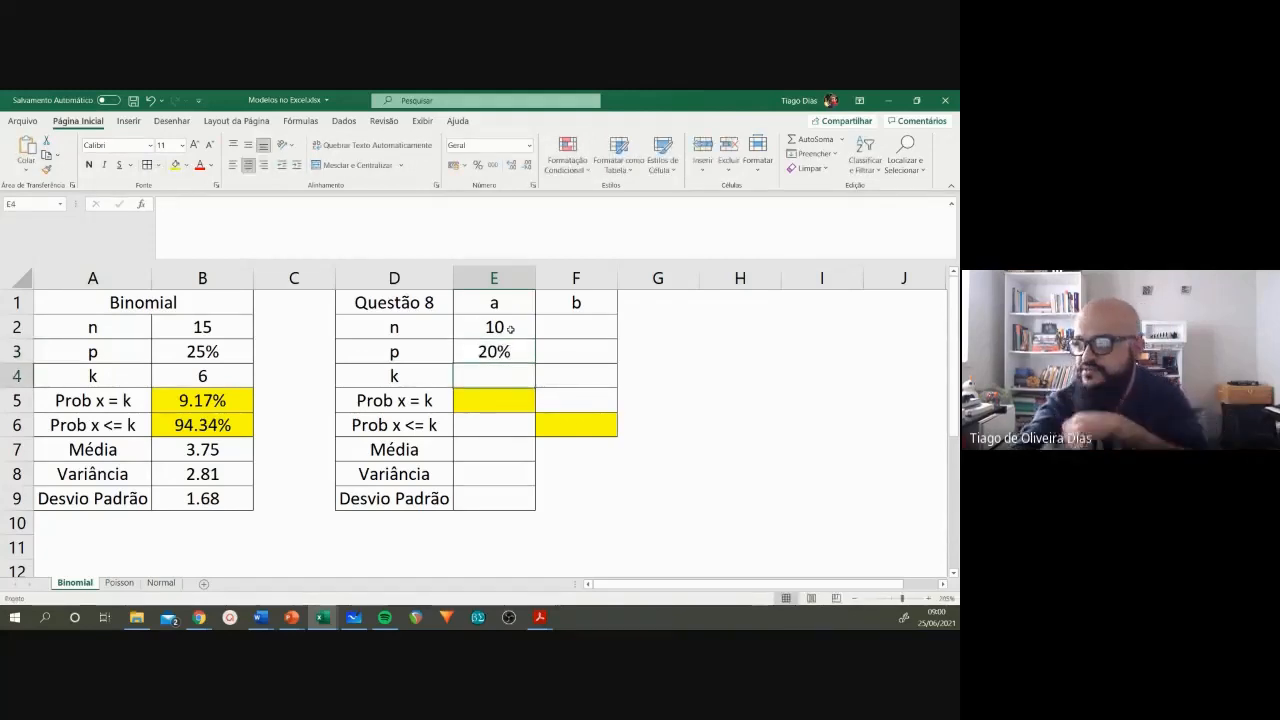
click(513, 346)
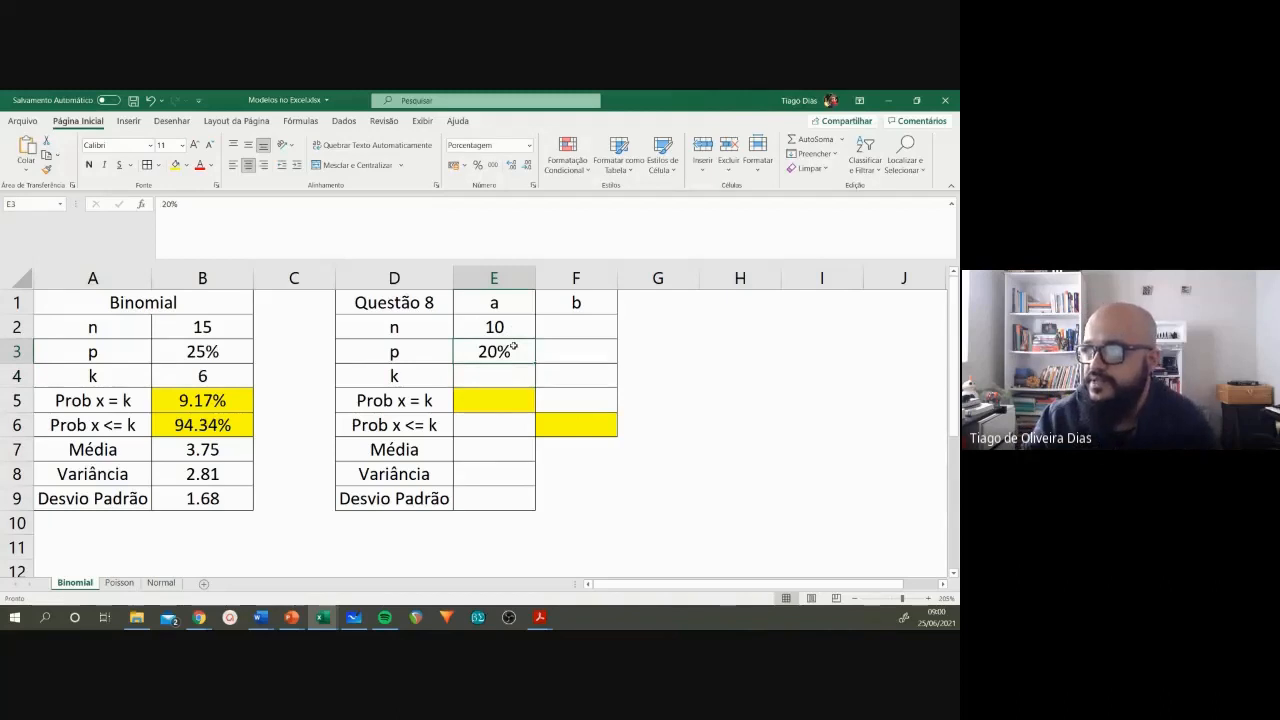
Step: Switch to the Word exercise list, highlight item a of question 8 to read it, and return to Excel
click(506, 378)
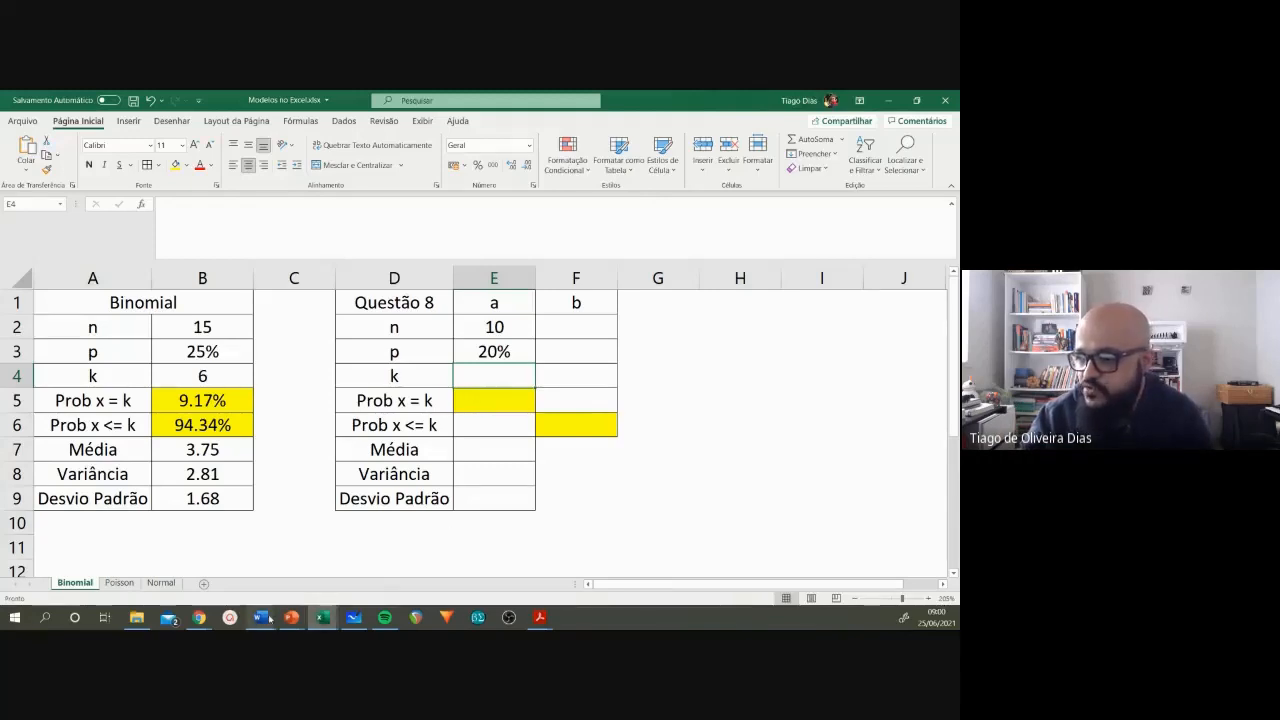
mouse_move(270, 618)
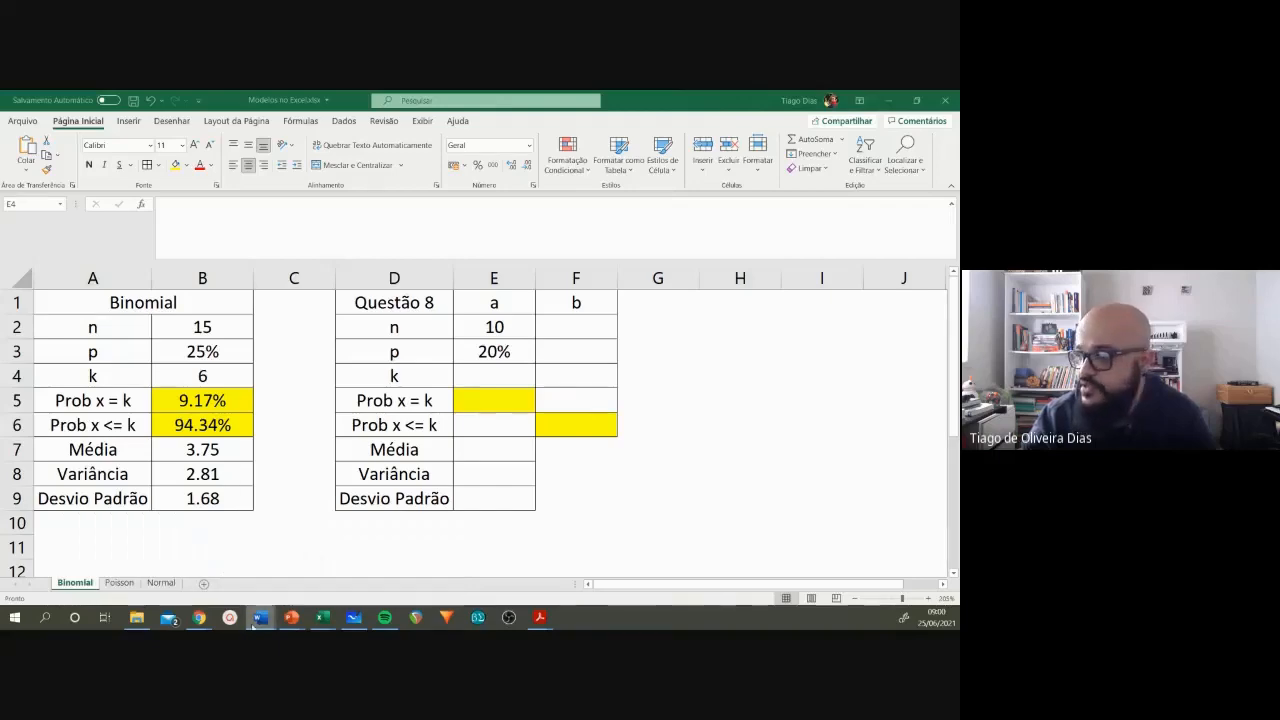
click(380, 568)
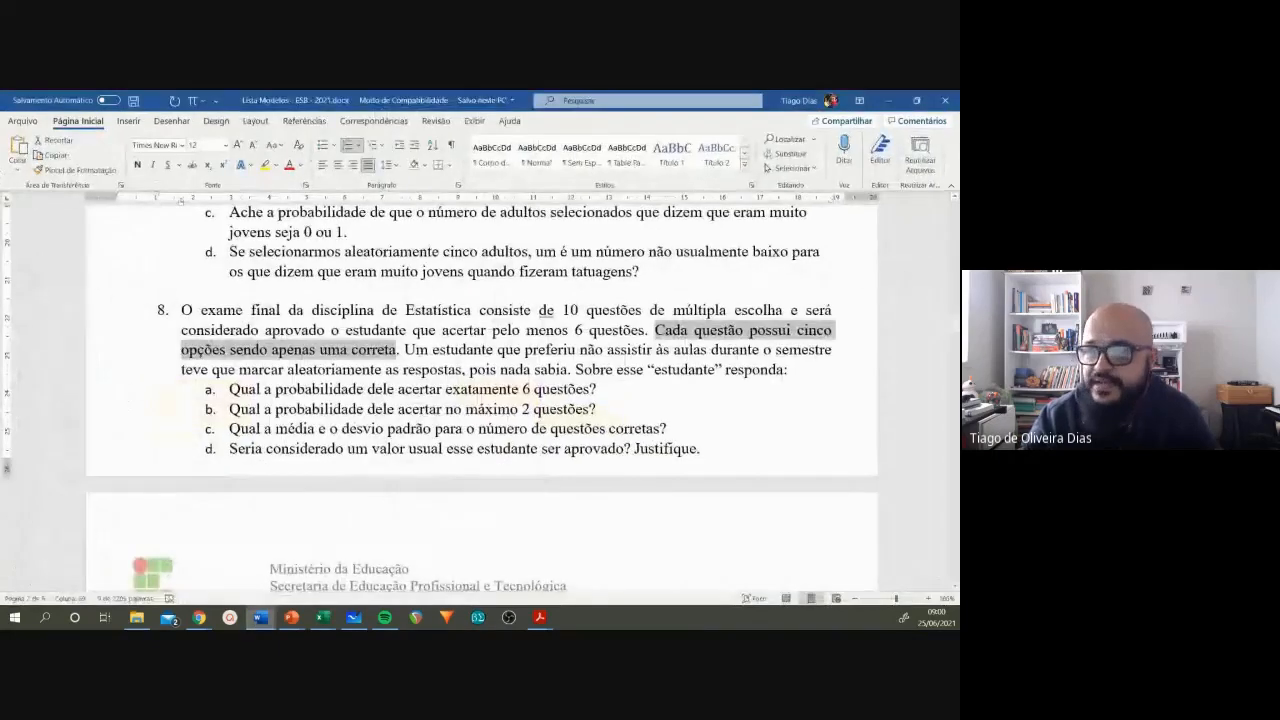
drag(229, 389, 614, 388)
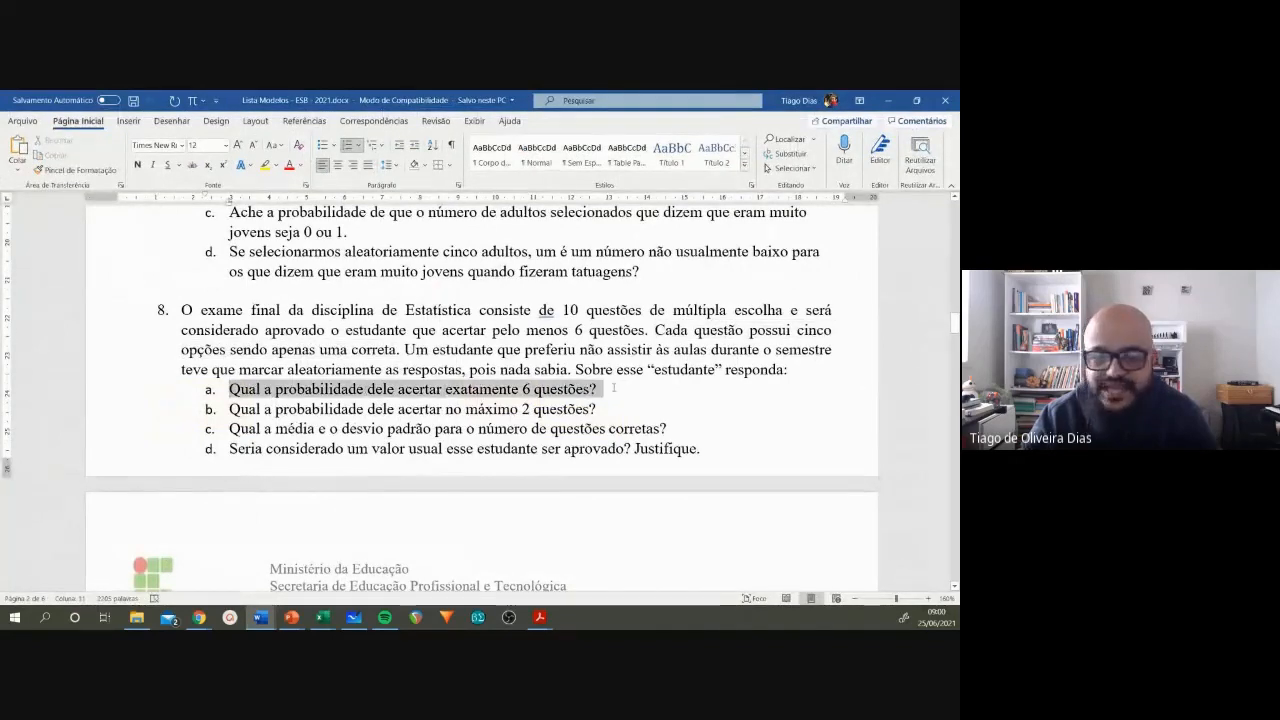
click(602, 389)
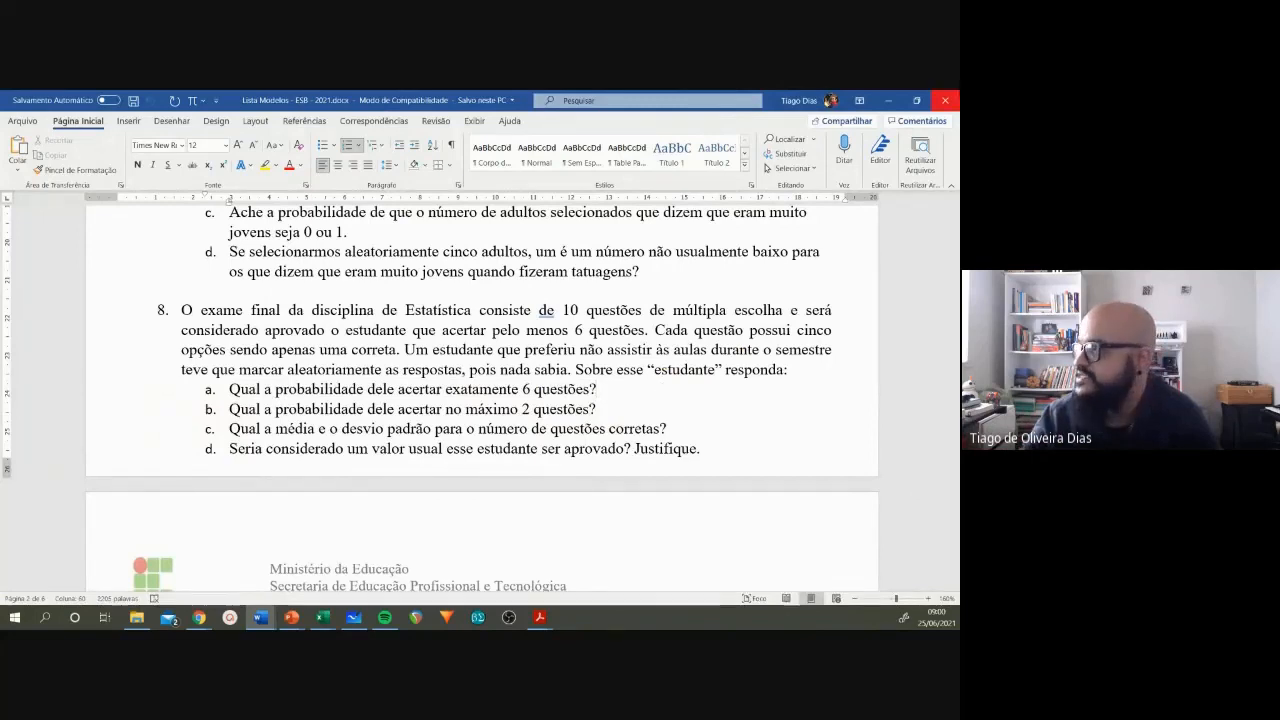
click(889, 101)
Step: Enter 6 as k in cell E4 for item a of Questão 8
click(491, 405)
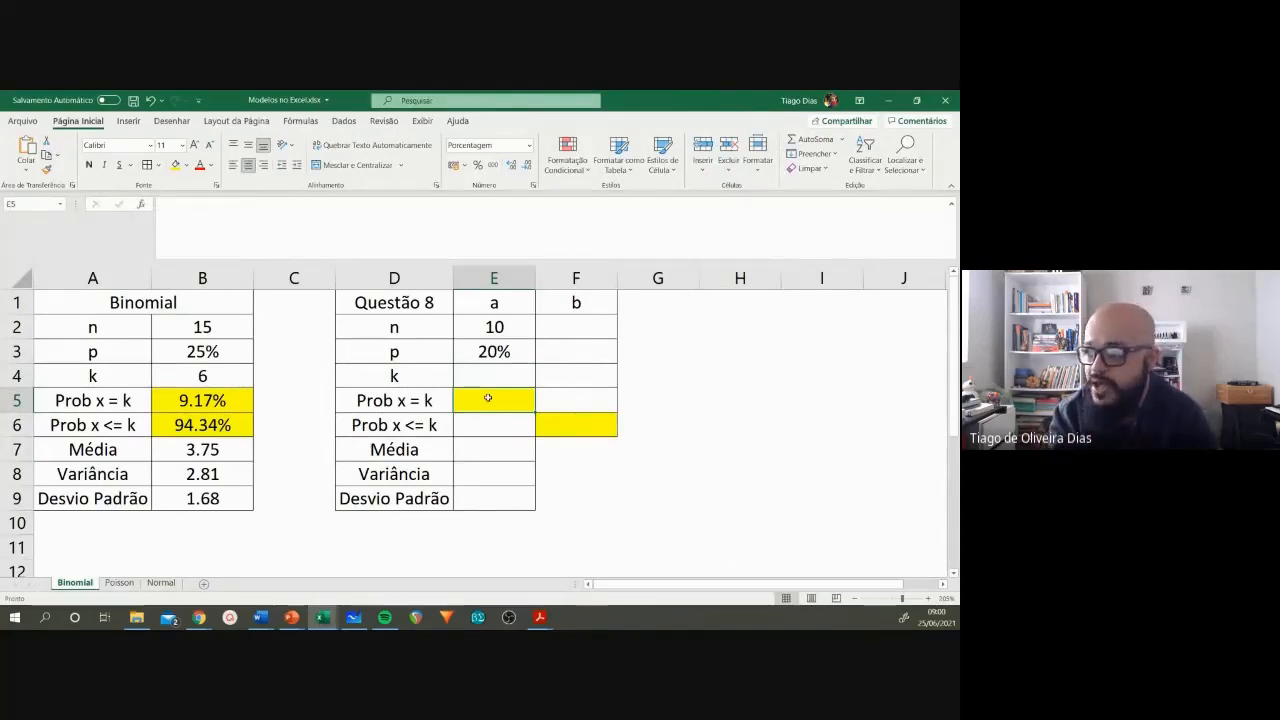
click(492, 375)
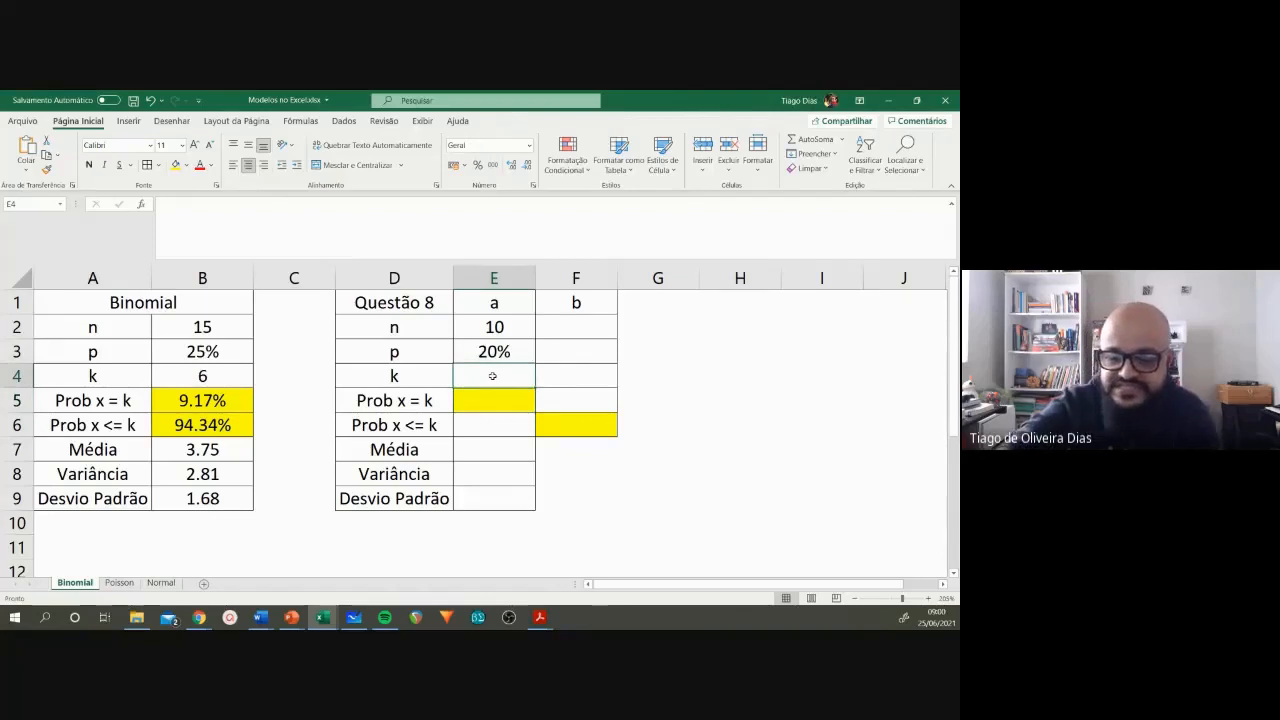
text(6)
key(Return)
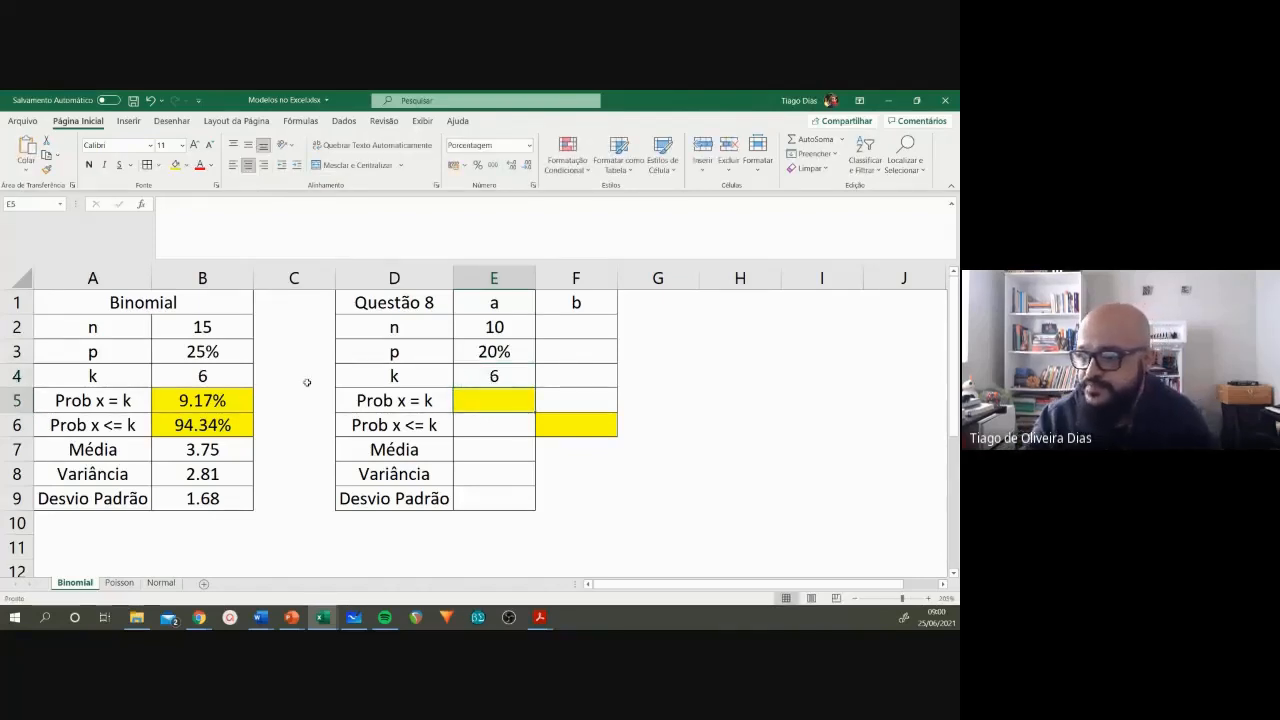
Step: Copy the Prob x = k formula from B5 into E5 of the Questão 8 table
click(227, 398)
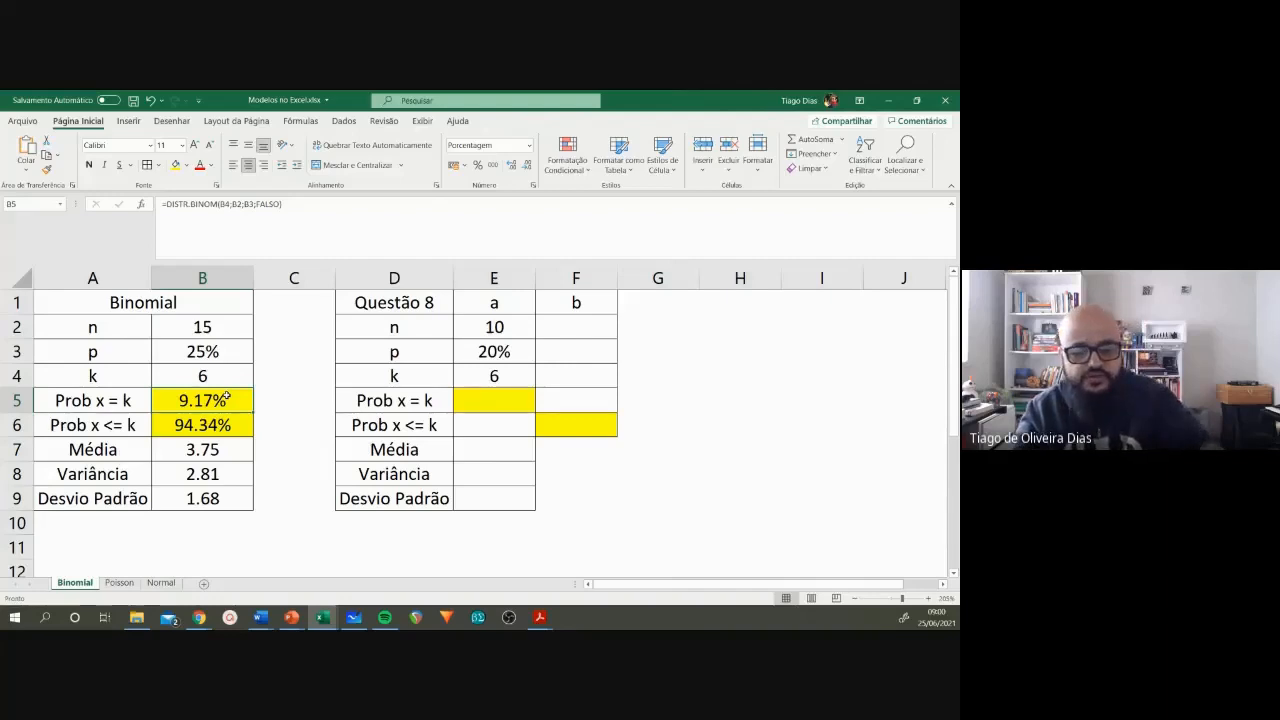
key(ctrl+c)
click(463, 399)
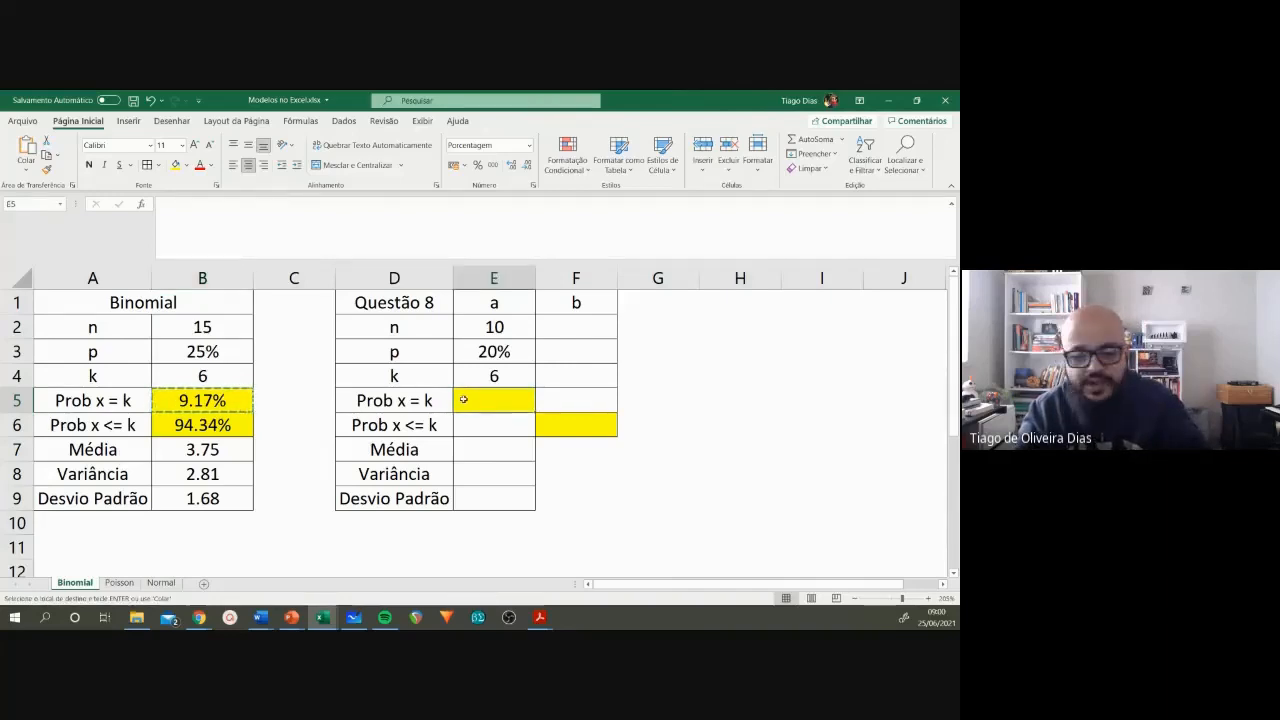
key(ctrl+v)
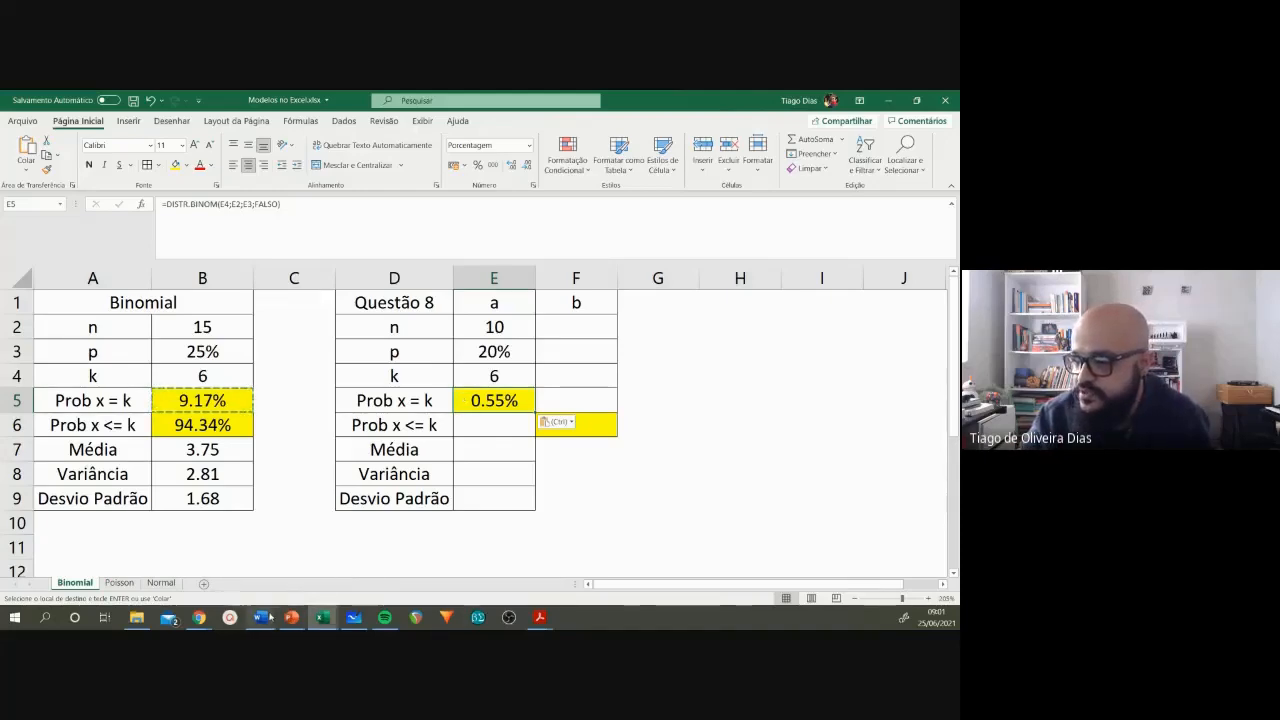
Step: Switch to the Word exercise list, go to the answer key at its end, and highlight the answer to 8a
mouse_move(269, 617)
click(405, 545)
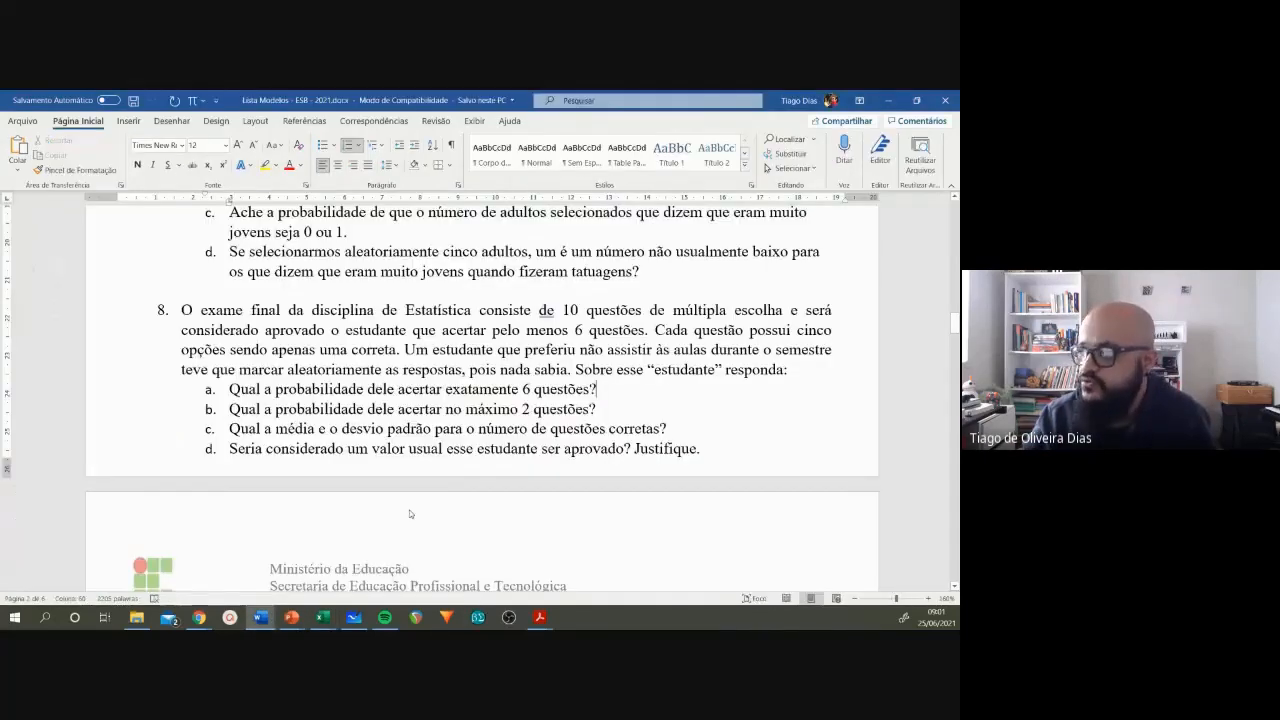
drag(955, 322, 954, 538)
mouse_move(224, 421)
mouse_down()
mouse_move(310, 421)
mouse_move(225, 421)
mouse_up()
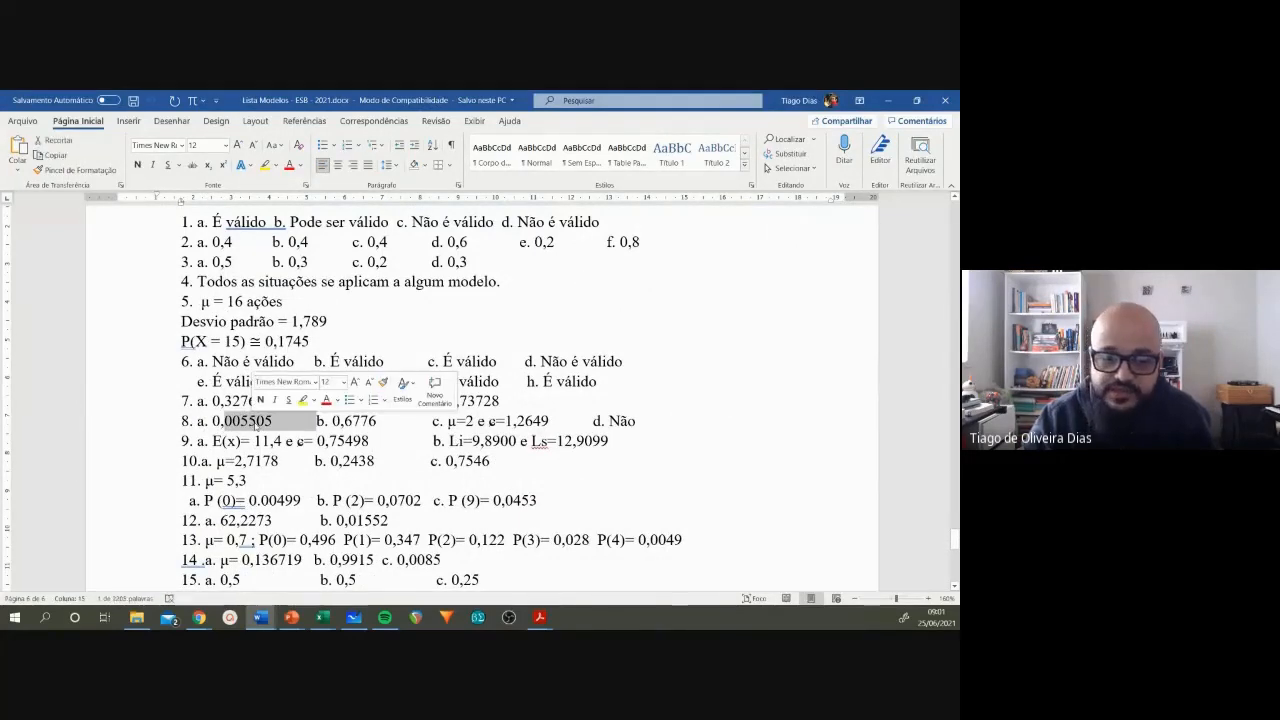
click(256, 421)
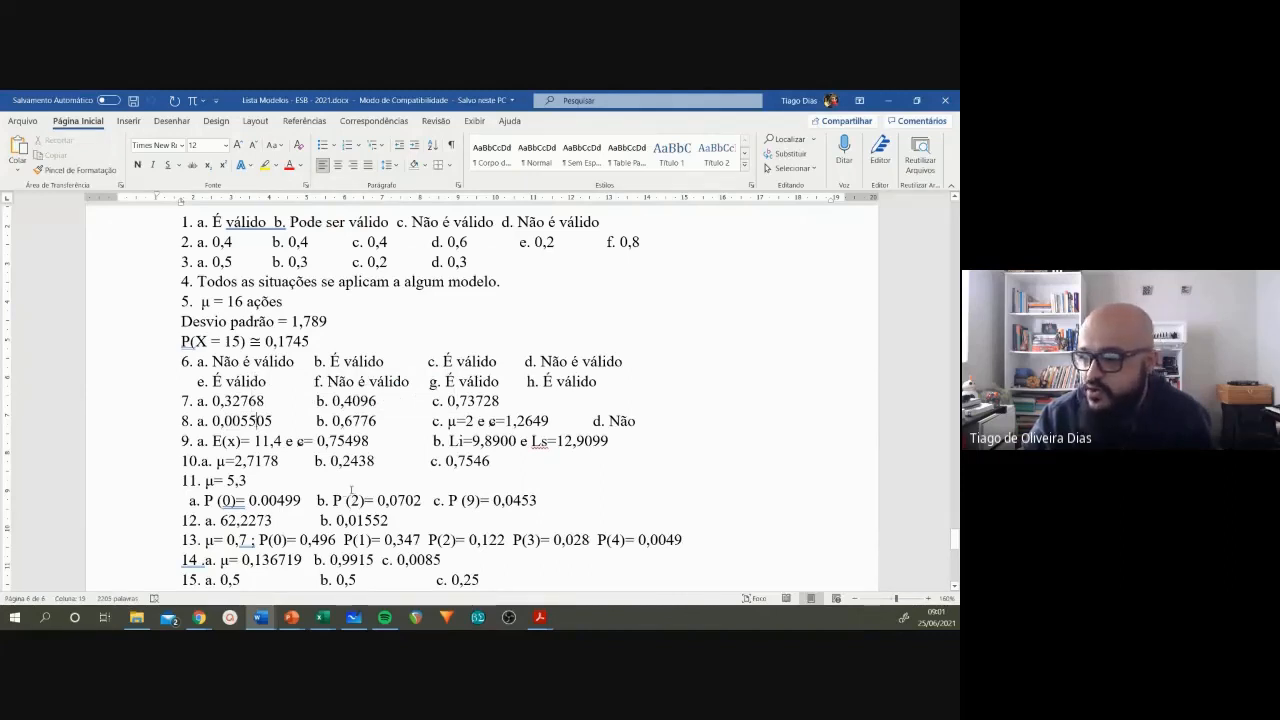
drag(274, 421, 205, 421)
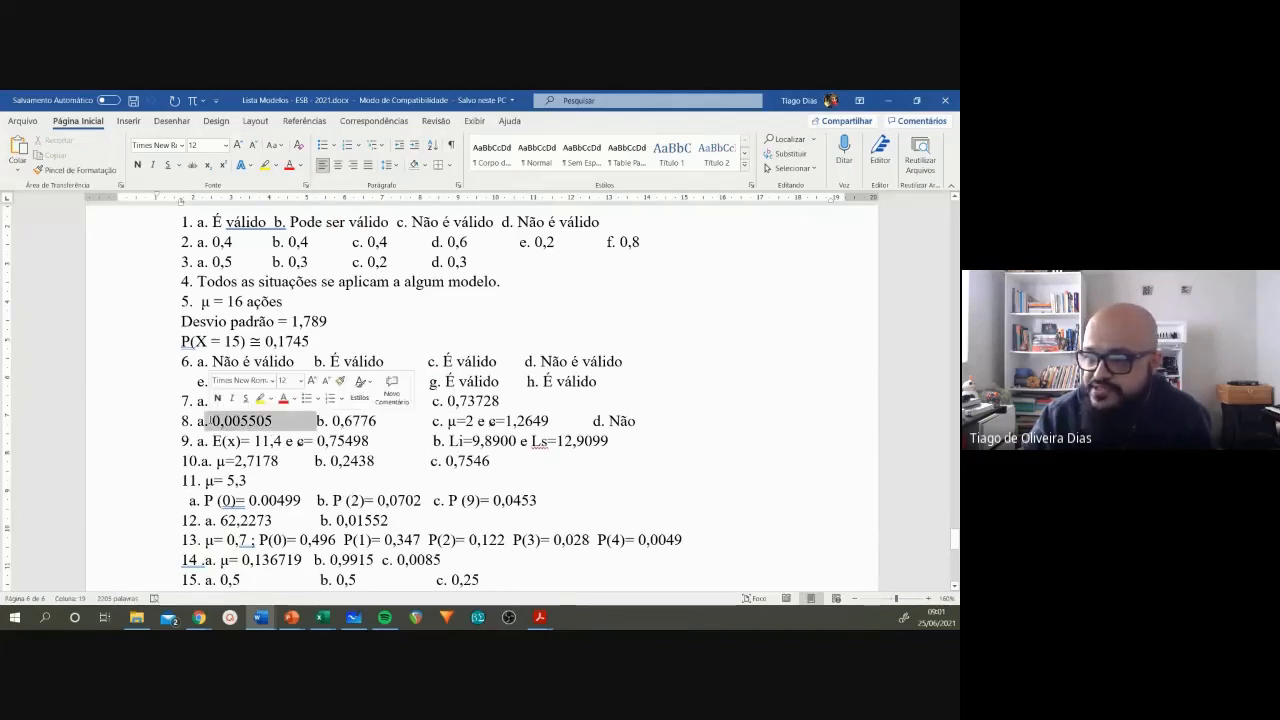
Step: Return to the Modelos no Excel workbook and format the probability in E5 as Número with six decimal places
mouse_move(322, 617)
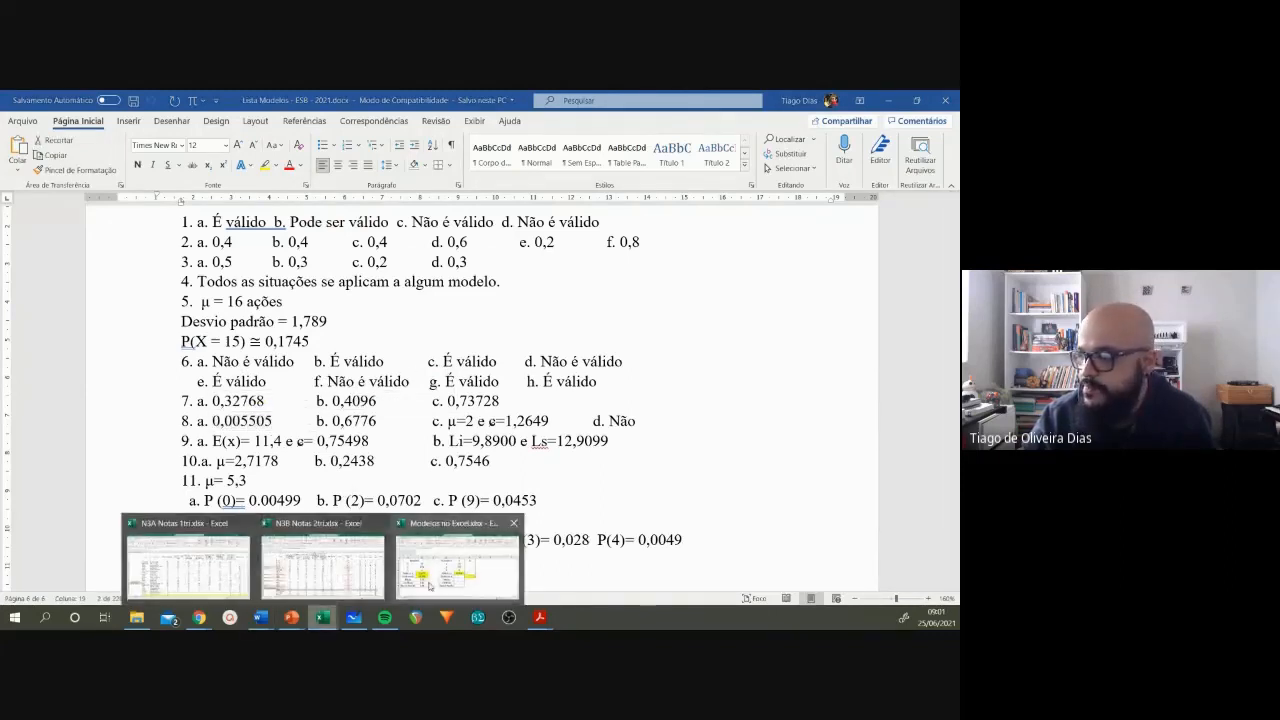
click(458, 558)
click(529, 145)
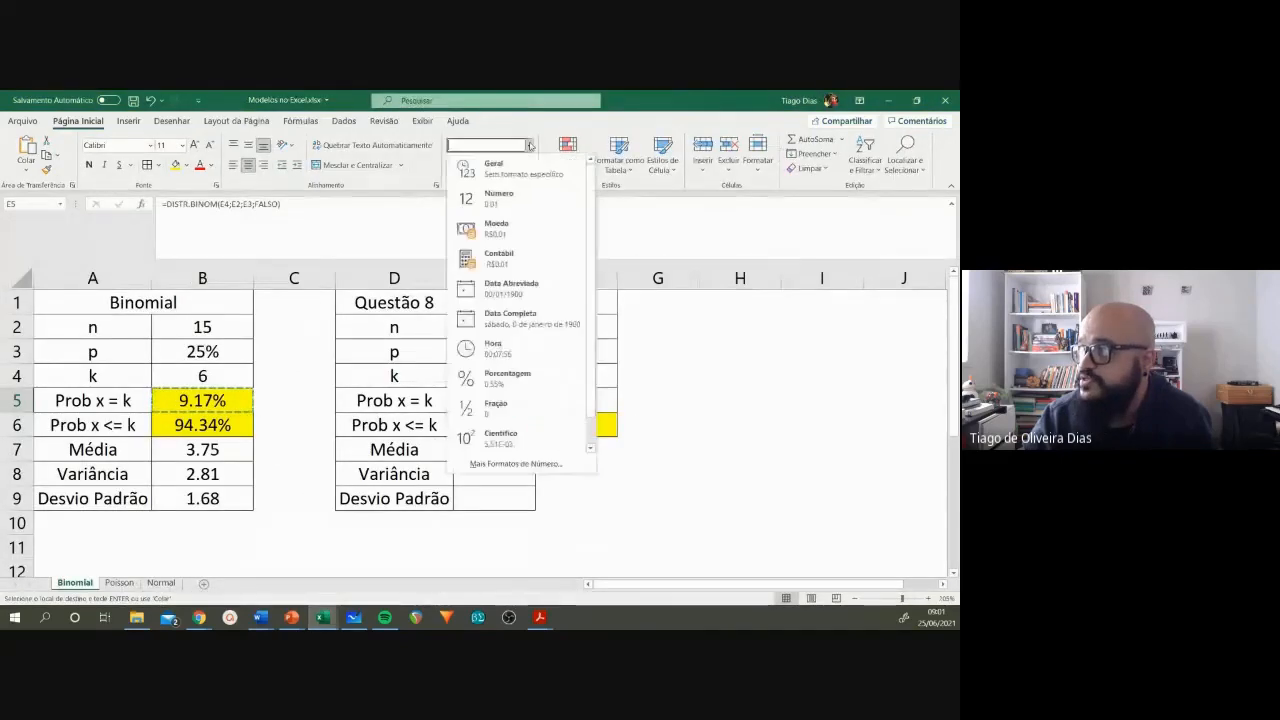
click(505, 197)
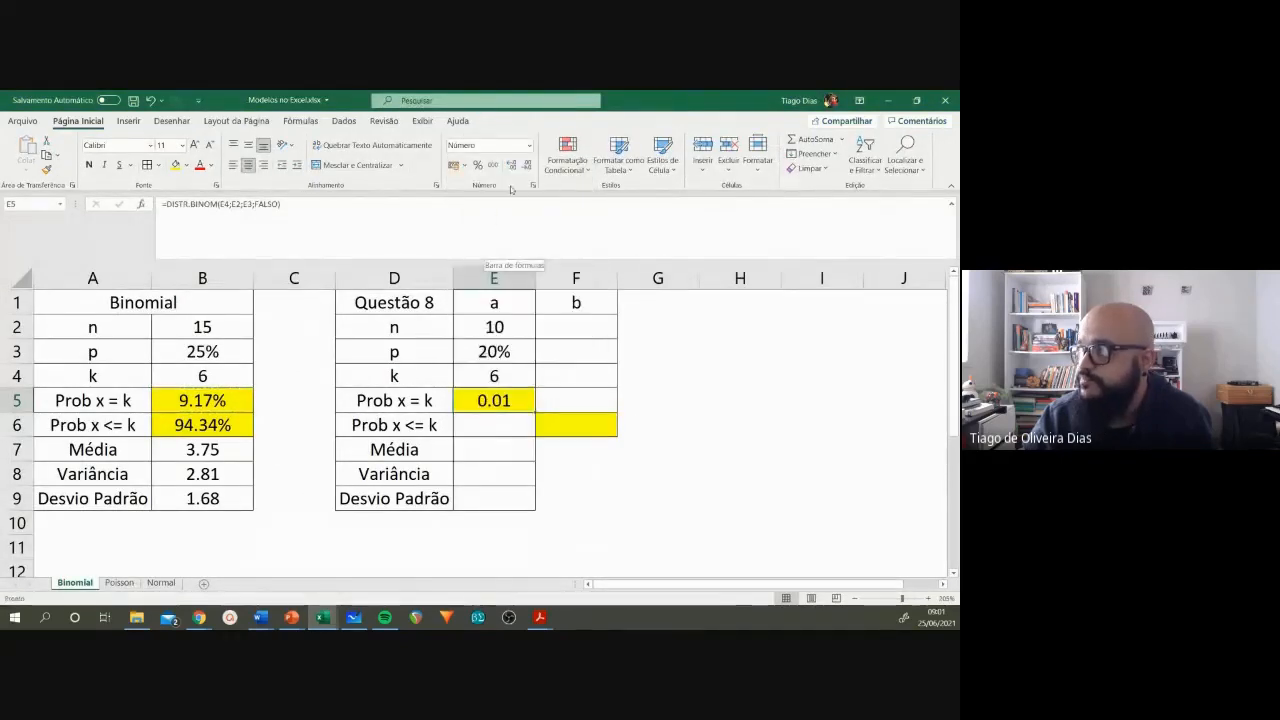
click(511, 165)
click(511, 165)
click(511, 165)
click(511, 165)
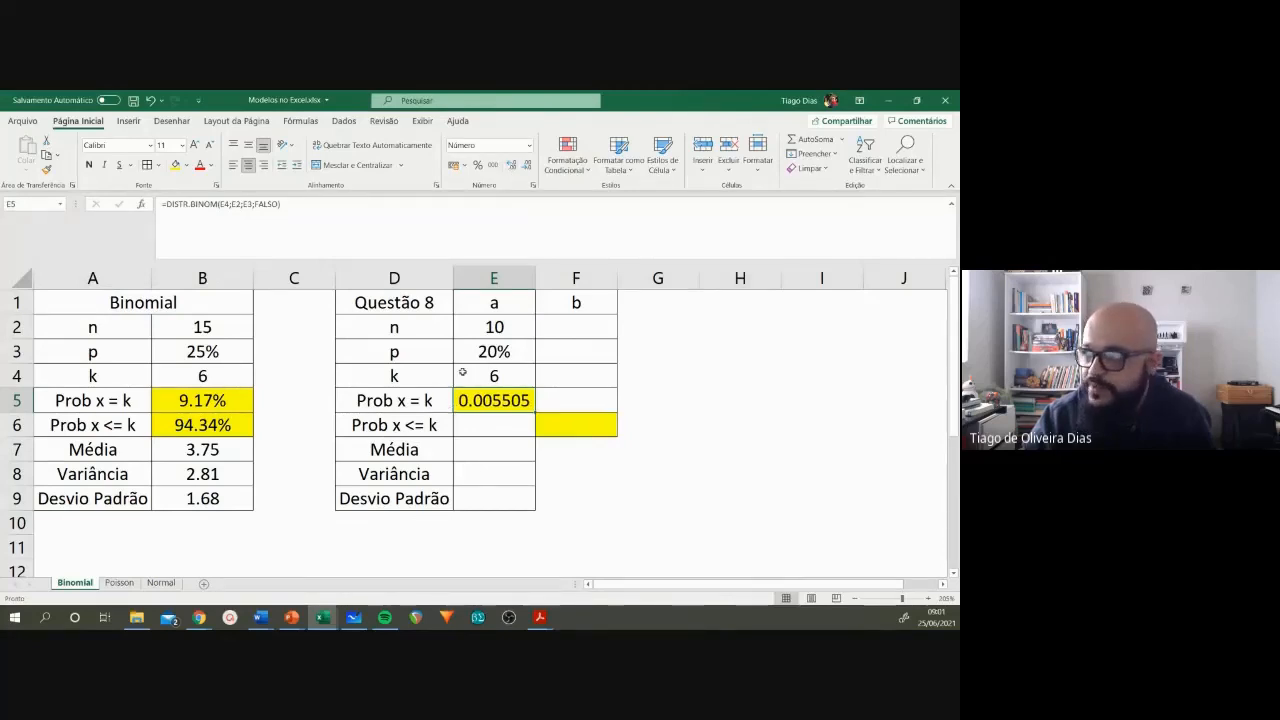
click(512, 167)
click(526, 165)
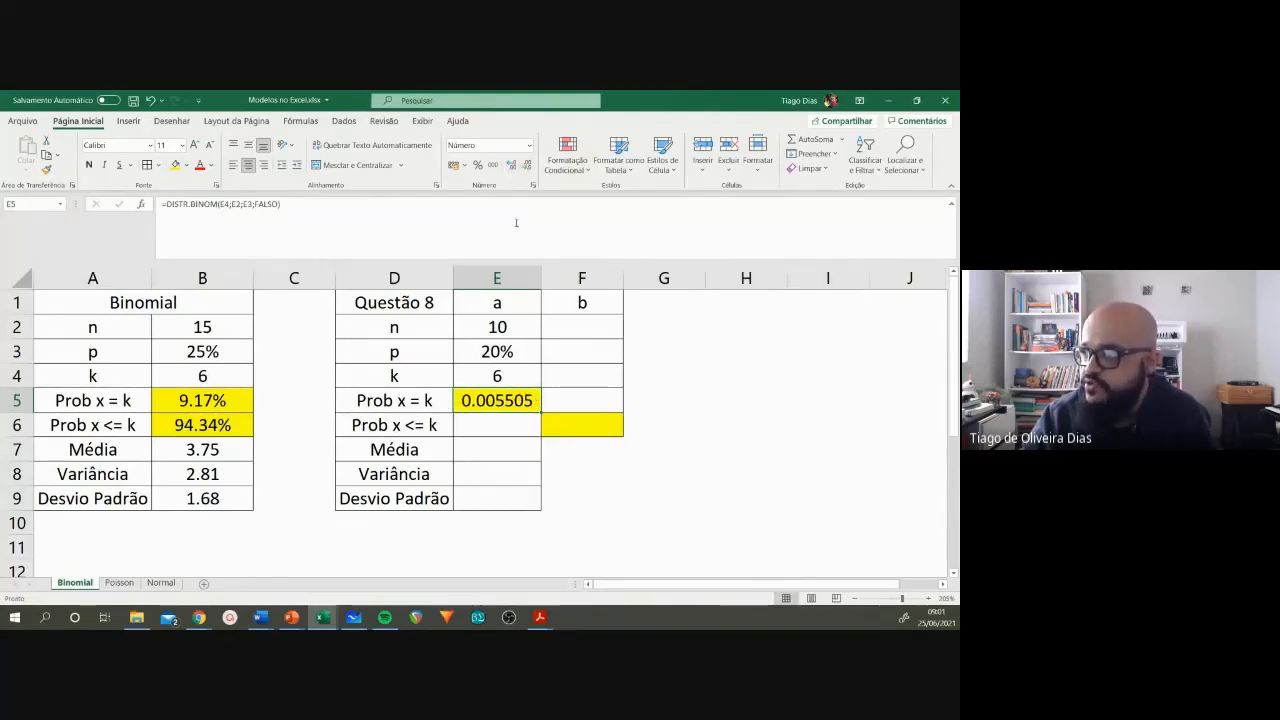
Step: Compare the answer to 8a in the Word answer key with the probability in E5, and return to Excel
mouse_move(273, 618)
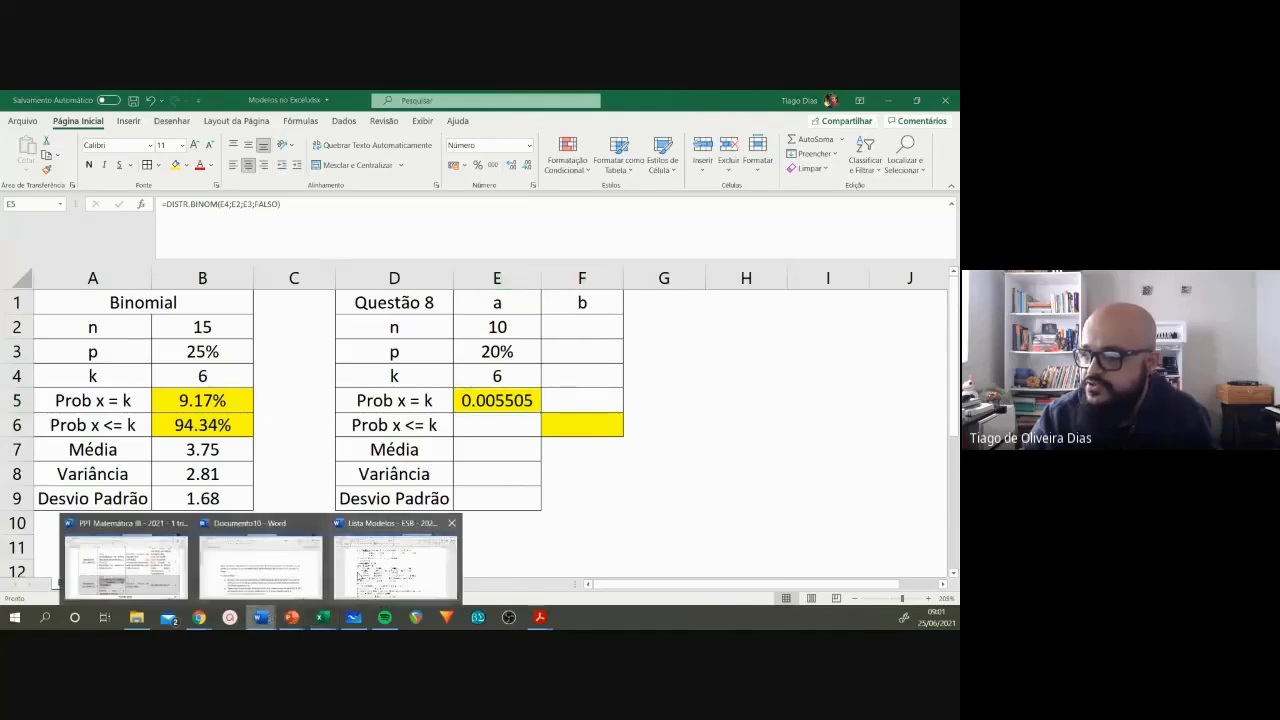
click(361, 568)
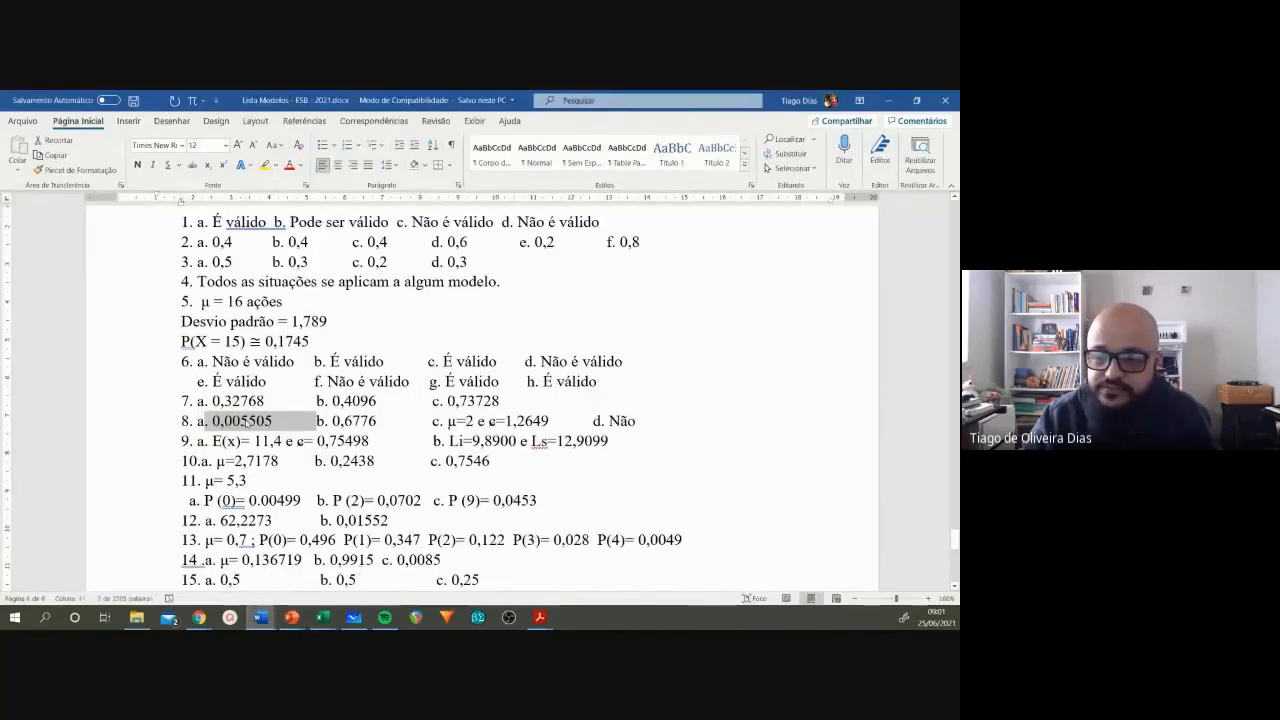
key(alt+Tab)
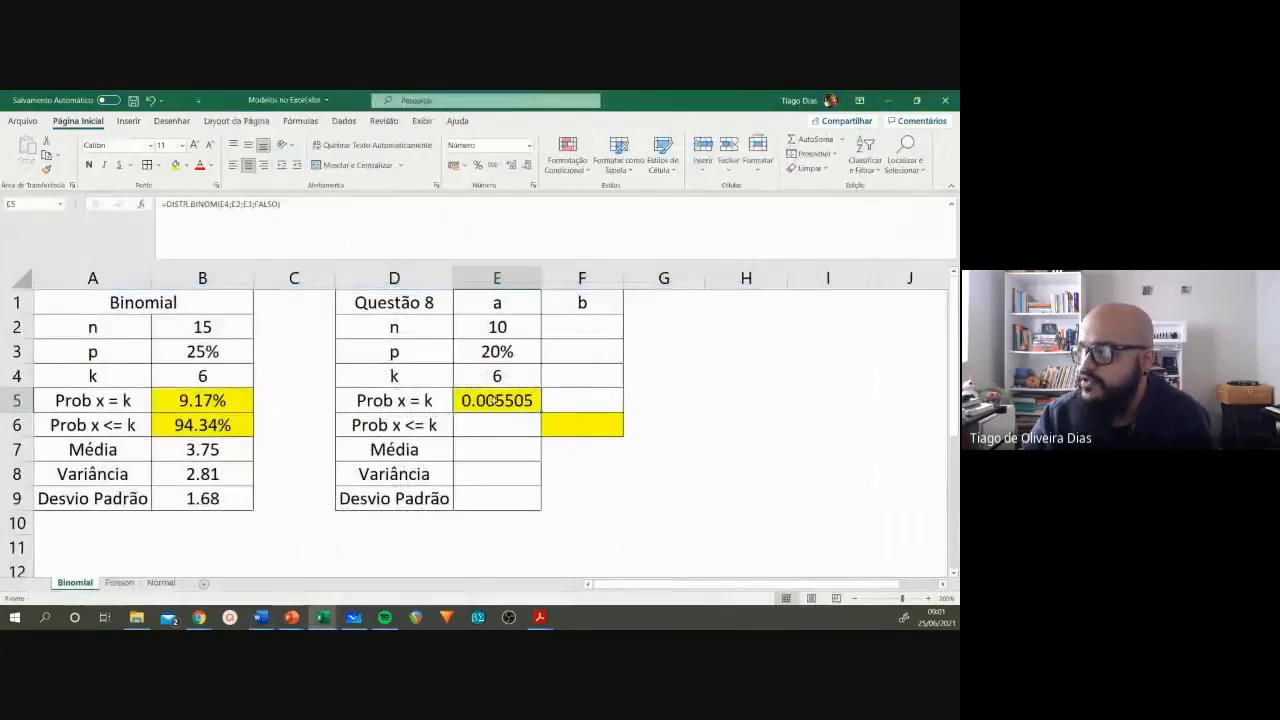
Step: Format the Prob x = k result in E5 as a percentage with two decimal places
click(478, 165)
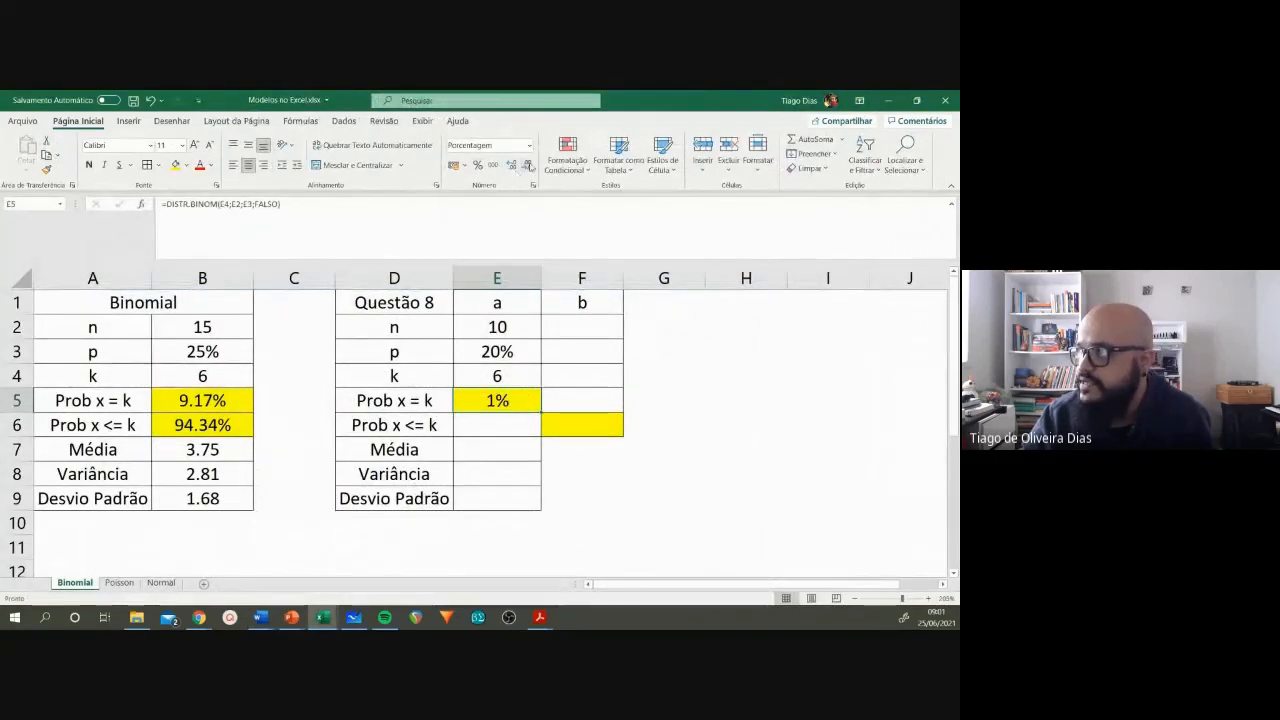
click(512, 165)
click(512, 165)
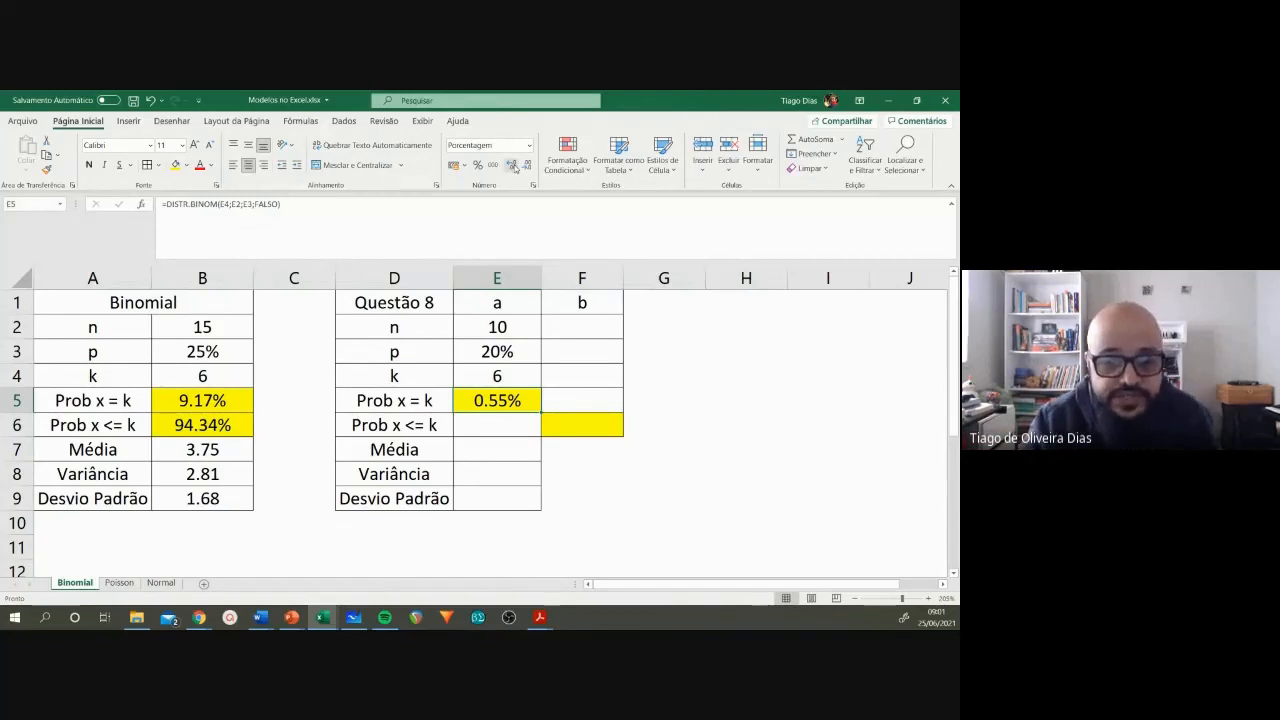
click(485, 379)
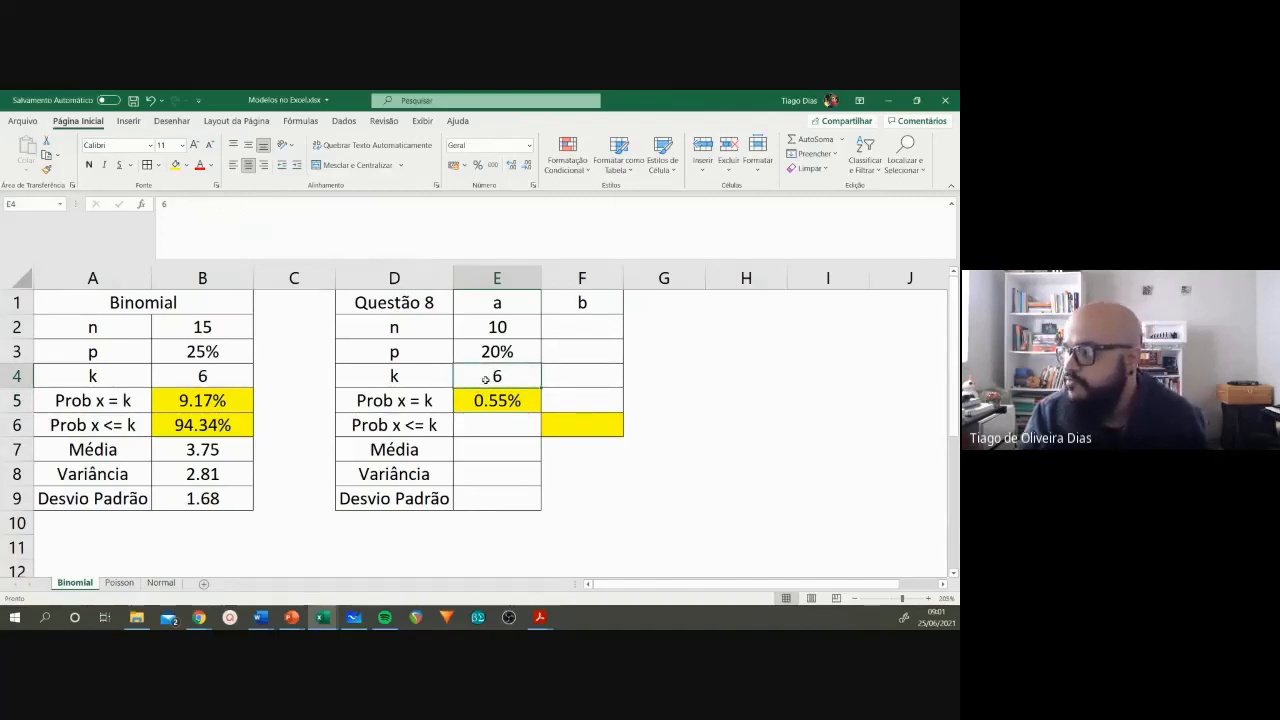
Step: Switch to the Word exercise list, go back to question 8, and highlight item b about getting at most 2 questions right
mouse_move(266, 618)
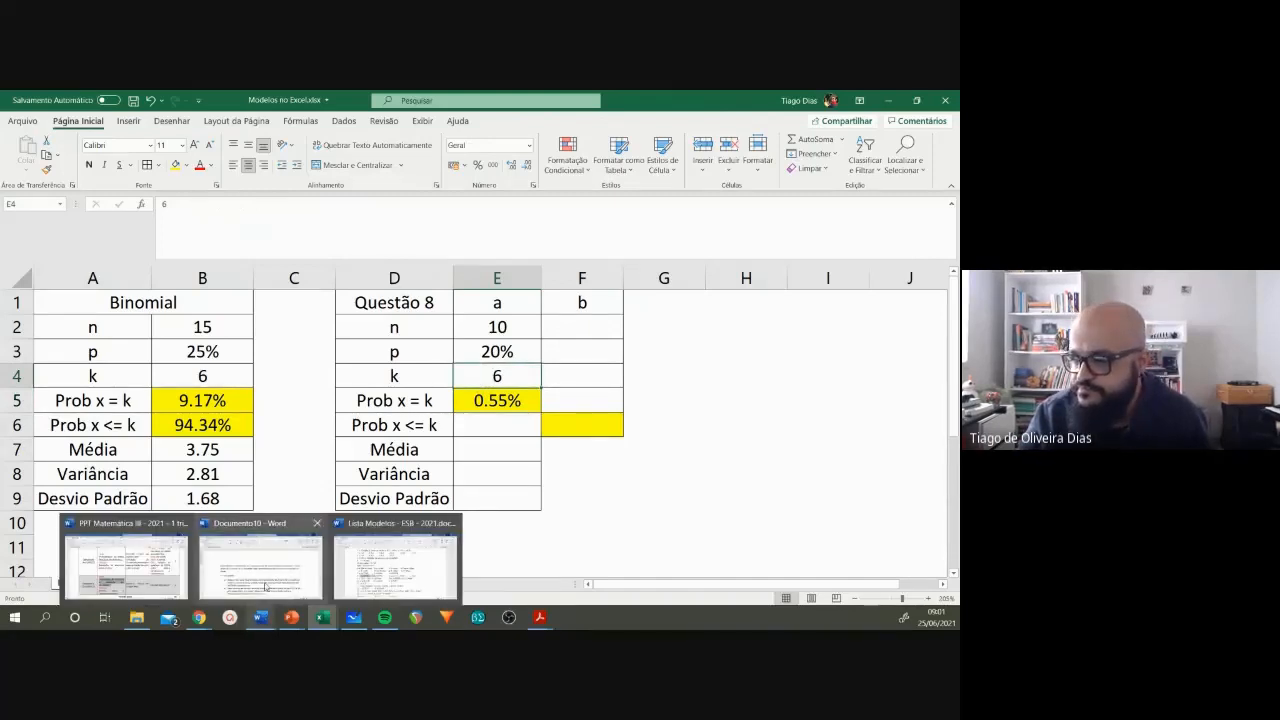
click(374, 582)
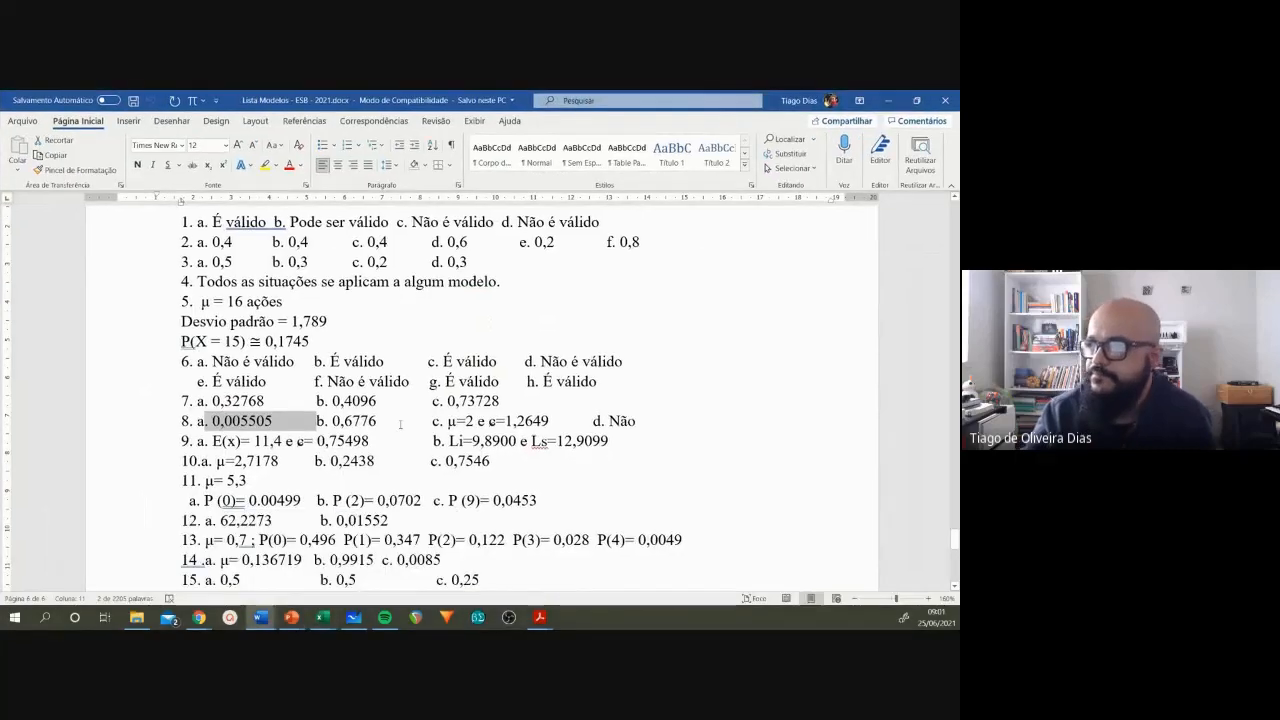
scroll(398, 424, up, 20)
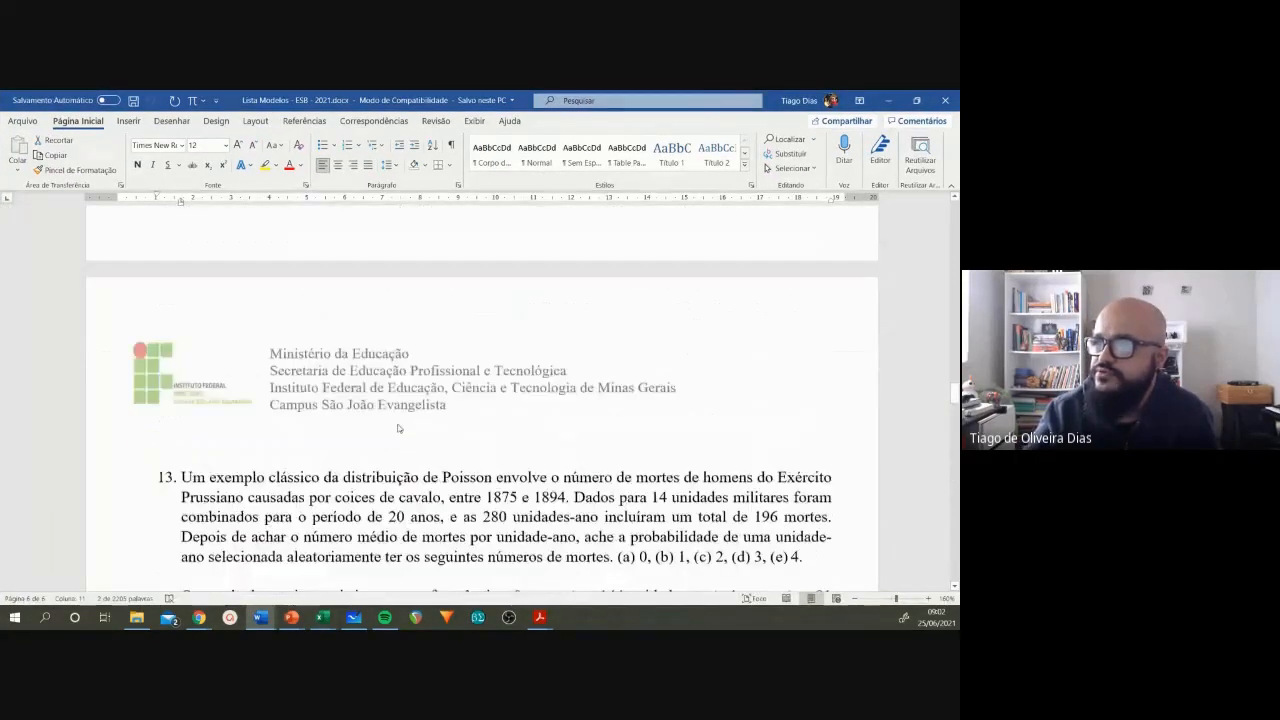
scroll(398, 424, up, 15)
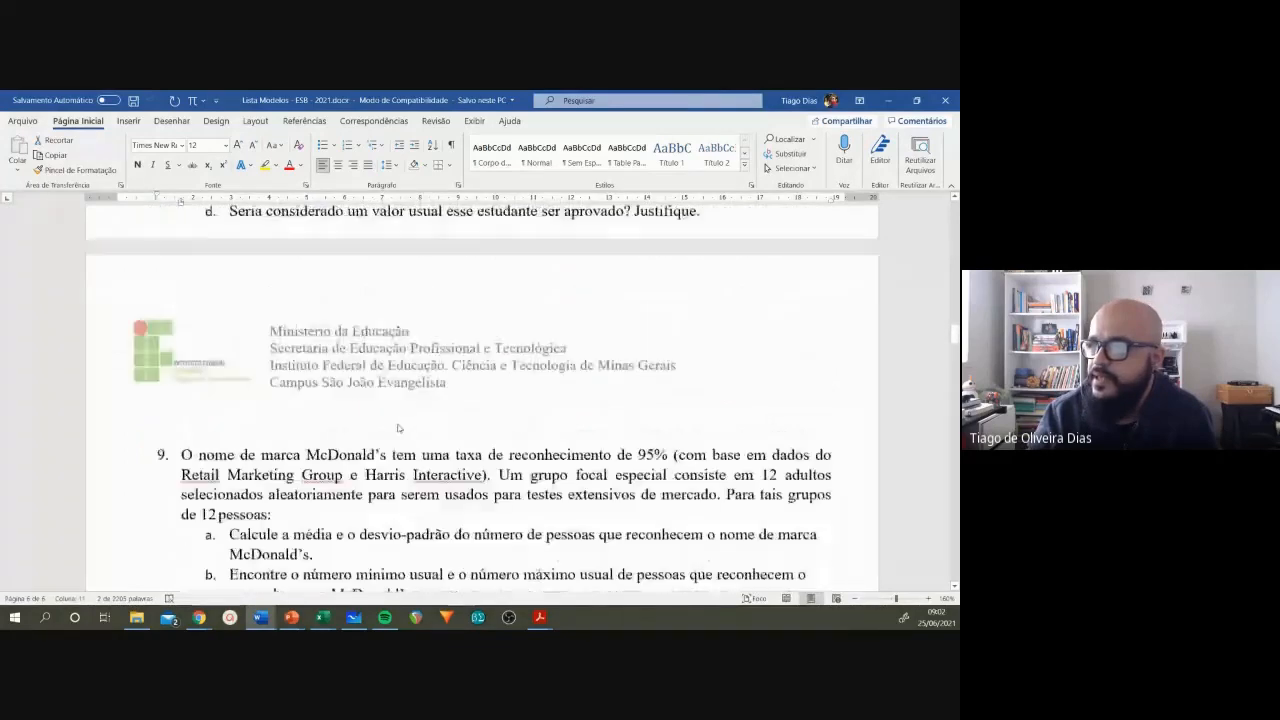
drag(227, 462, 594, 466)
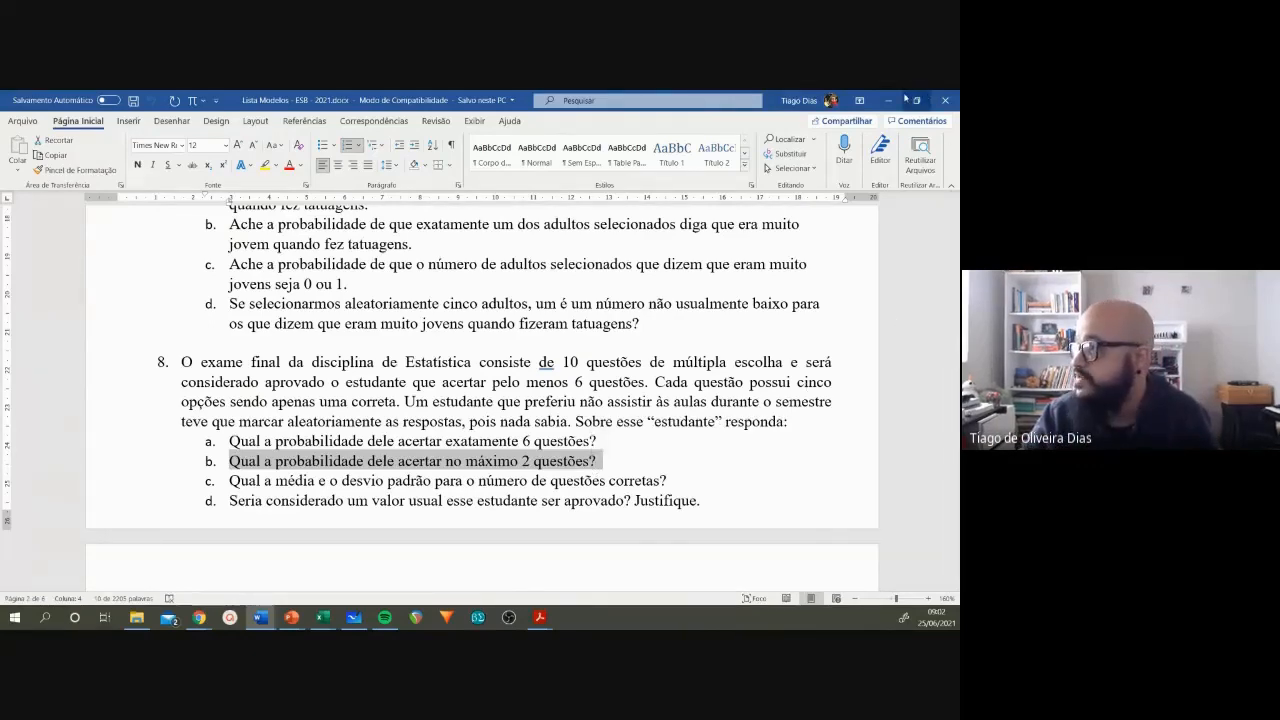
Step: Return to the Modelos no Excel workbook and copy n and p from column a into F2:F3 of the Questão 8 table
key(alt+Tab)
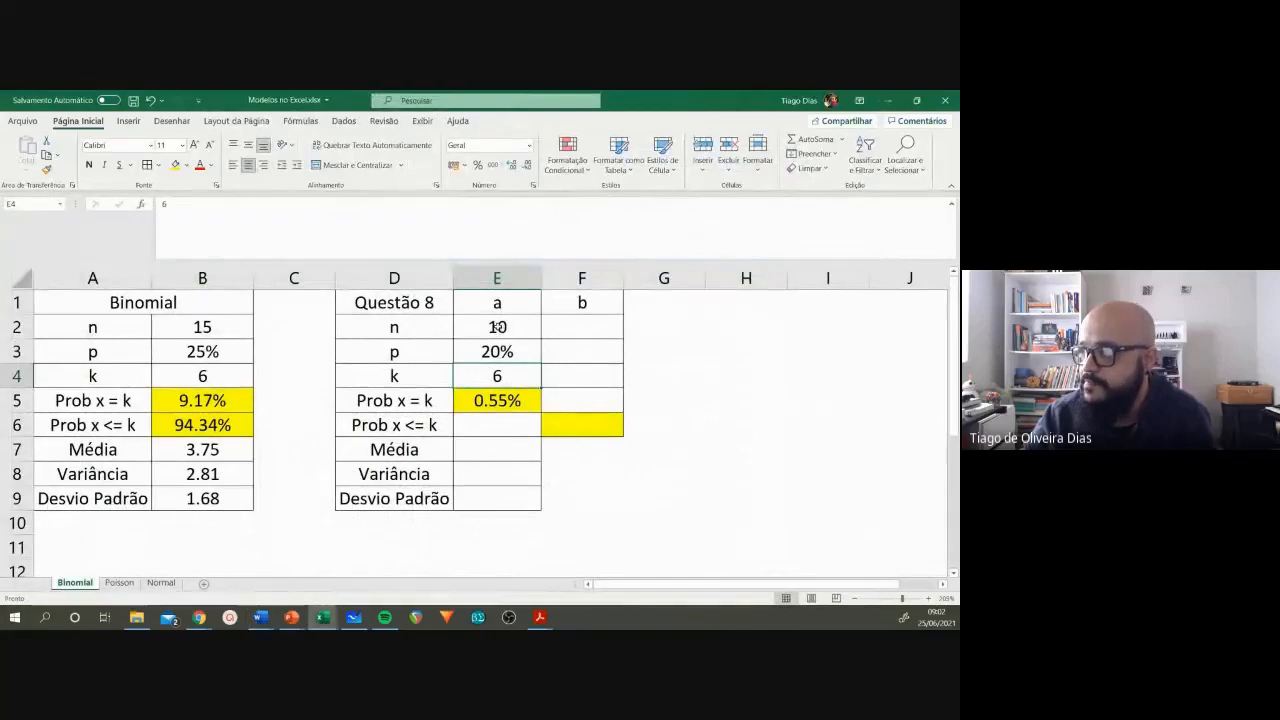
drag(497, 327, 597, 356)
click(597, 354)
click(594, 330)
click(594, 347)
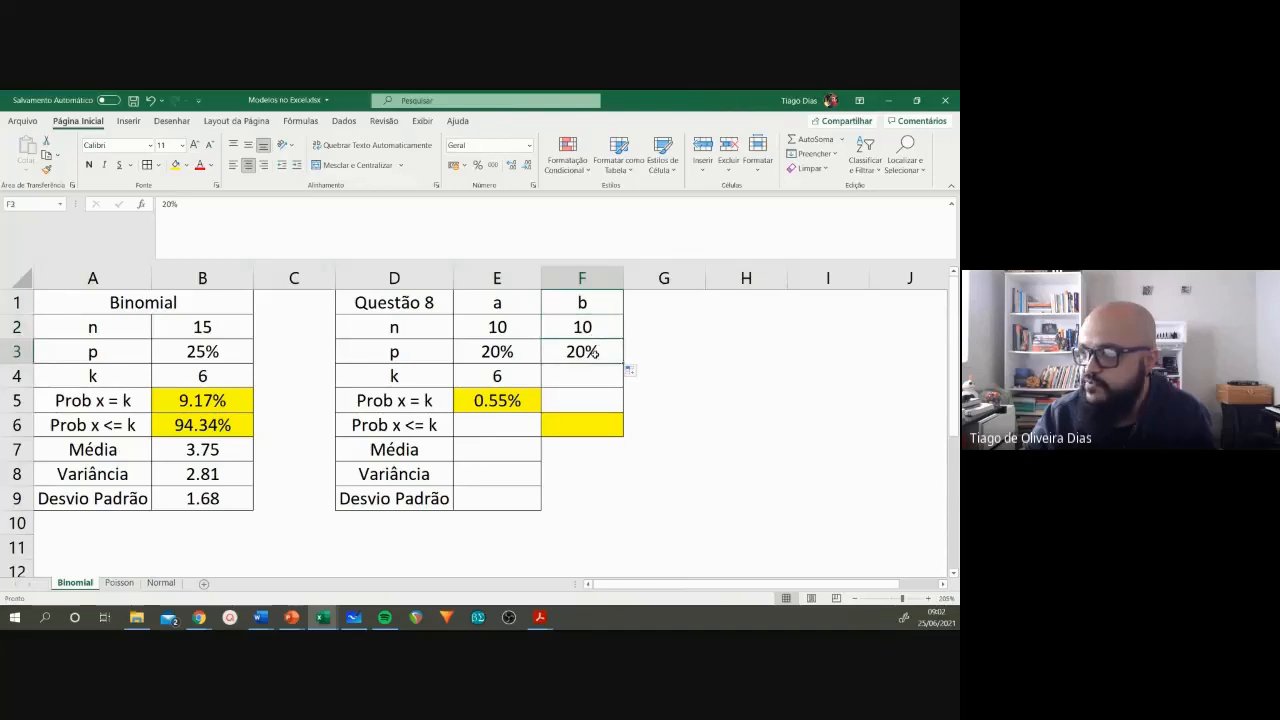
click(593, 306)
click(592, 327)
click(593, 352)
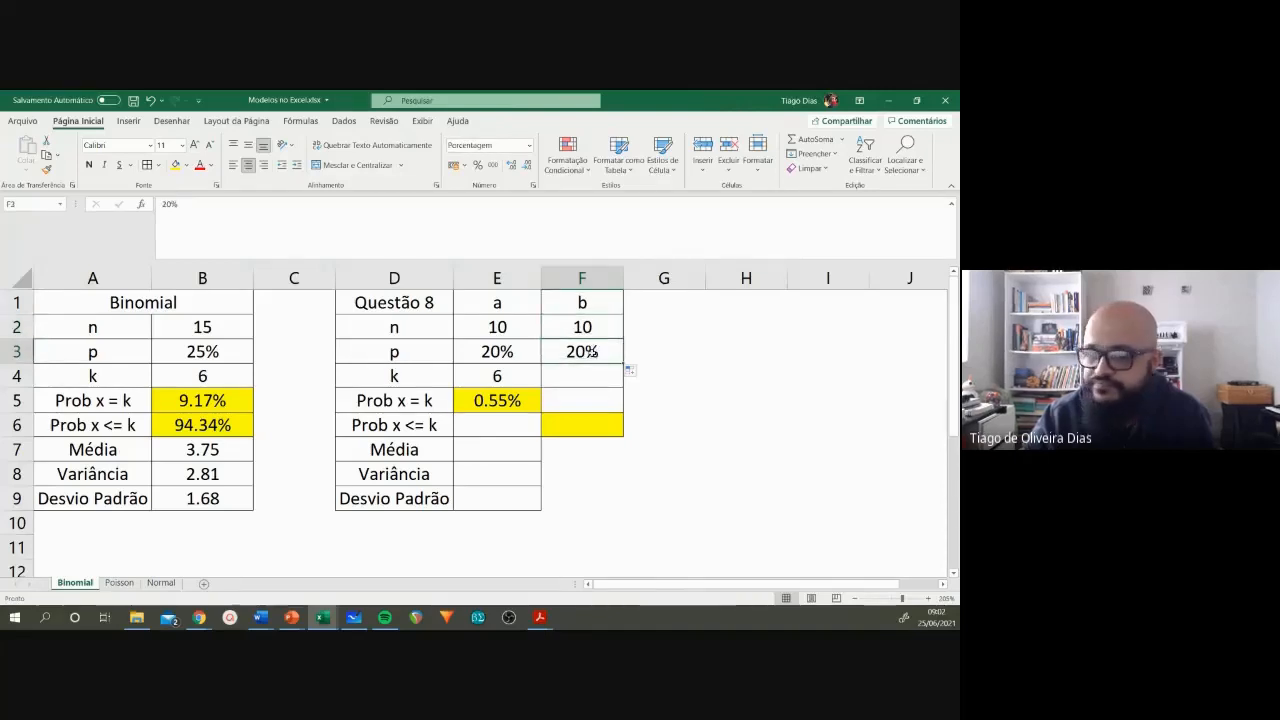
Step: Set k to 2 for item b in F4
click(587, 377)
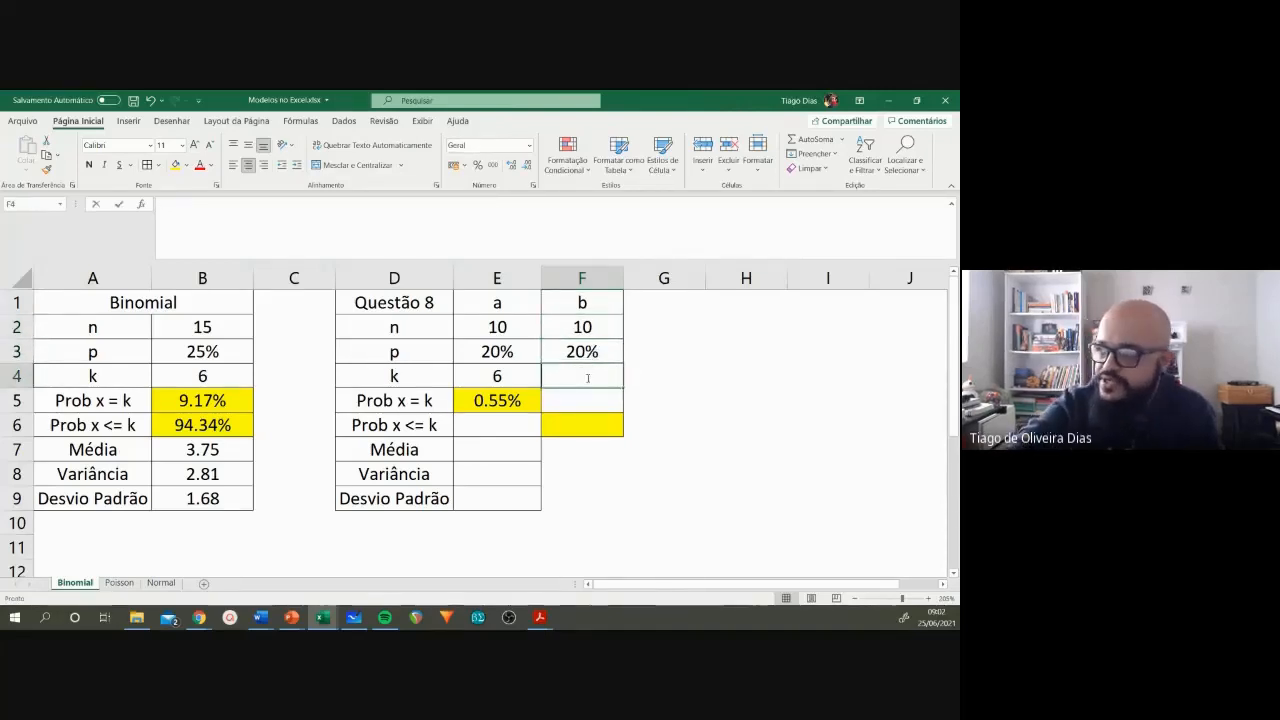
text(2)
key(Return)
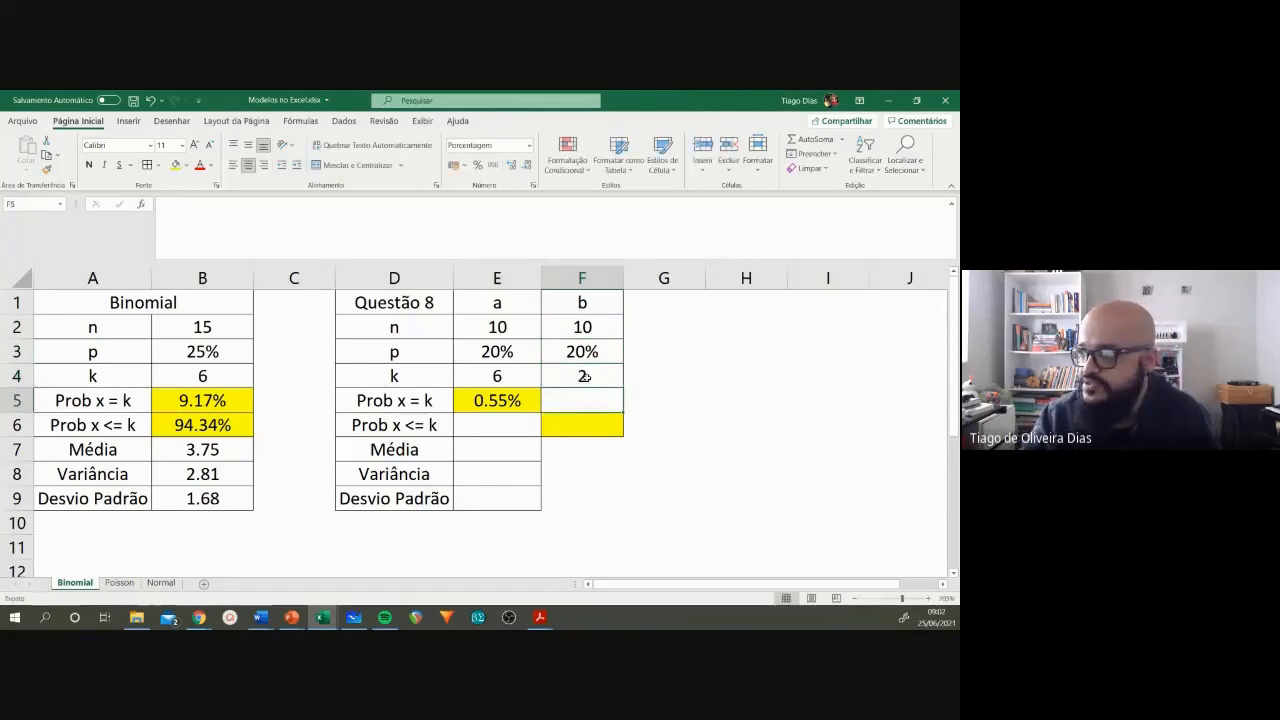
Step: Copy the Prob x <= k formula from B6 into F6 and inspect its cell references
click(190, 425)
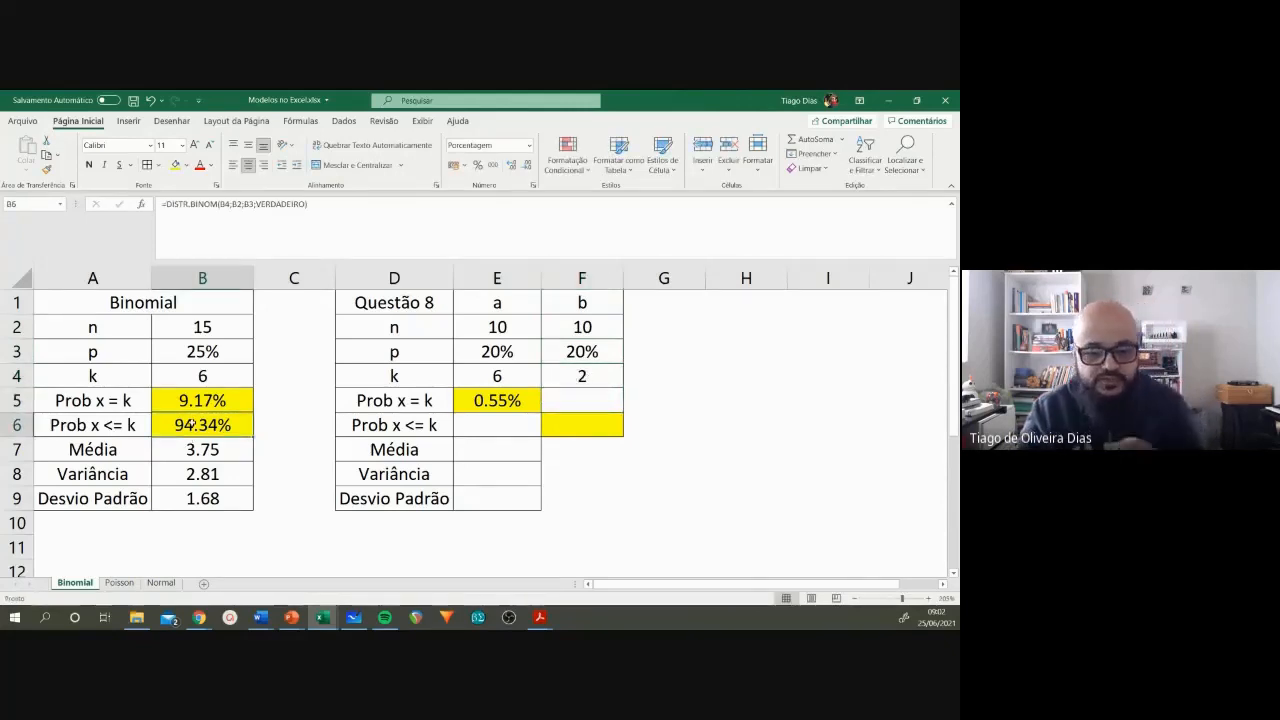
key(ctrl+c)
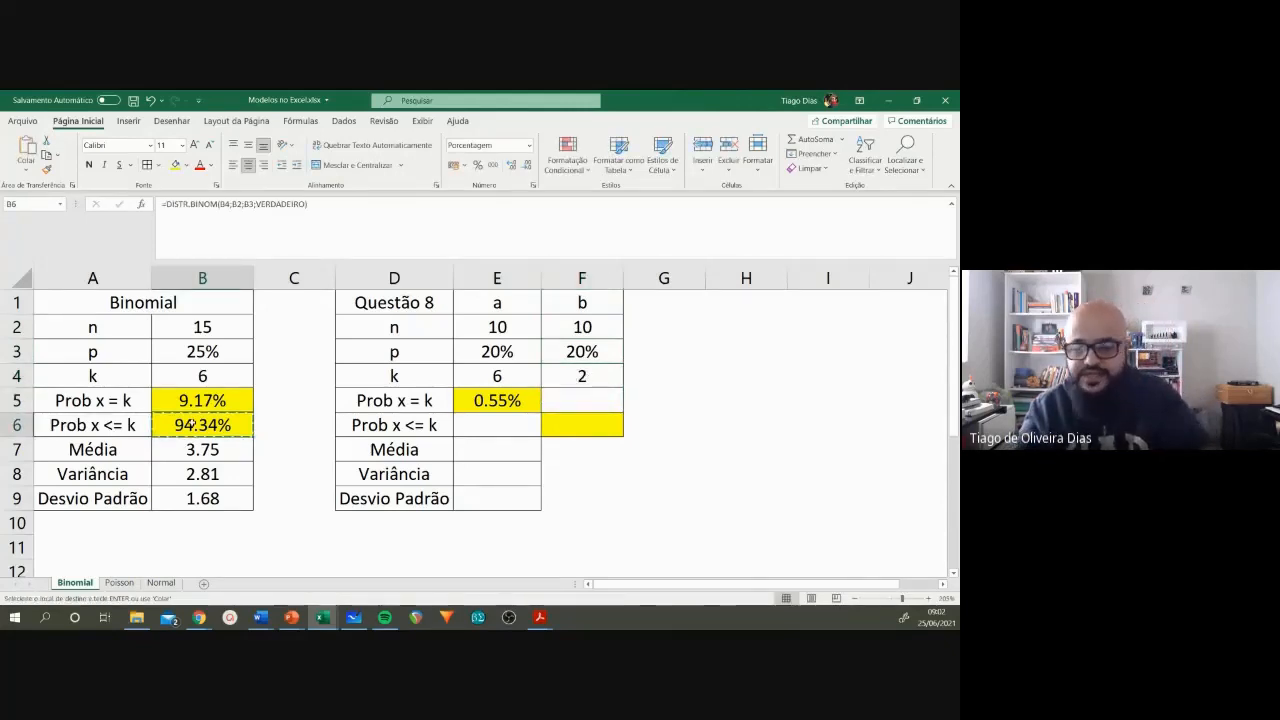
click(578, 432)
key(ctrl+v)
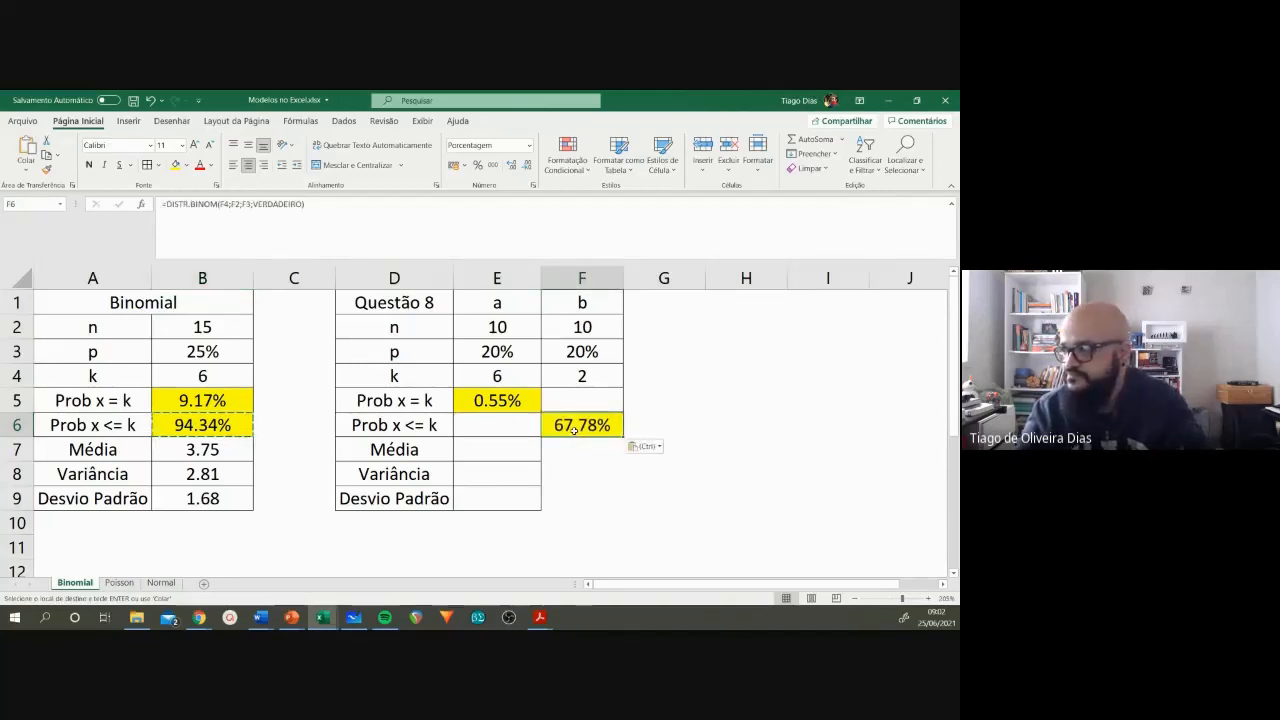
click(223, 202)
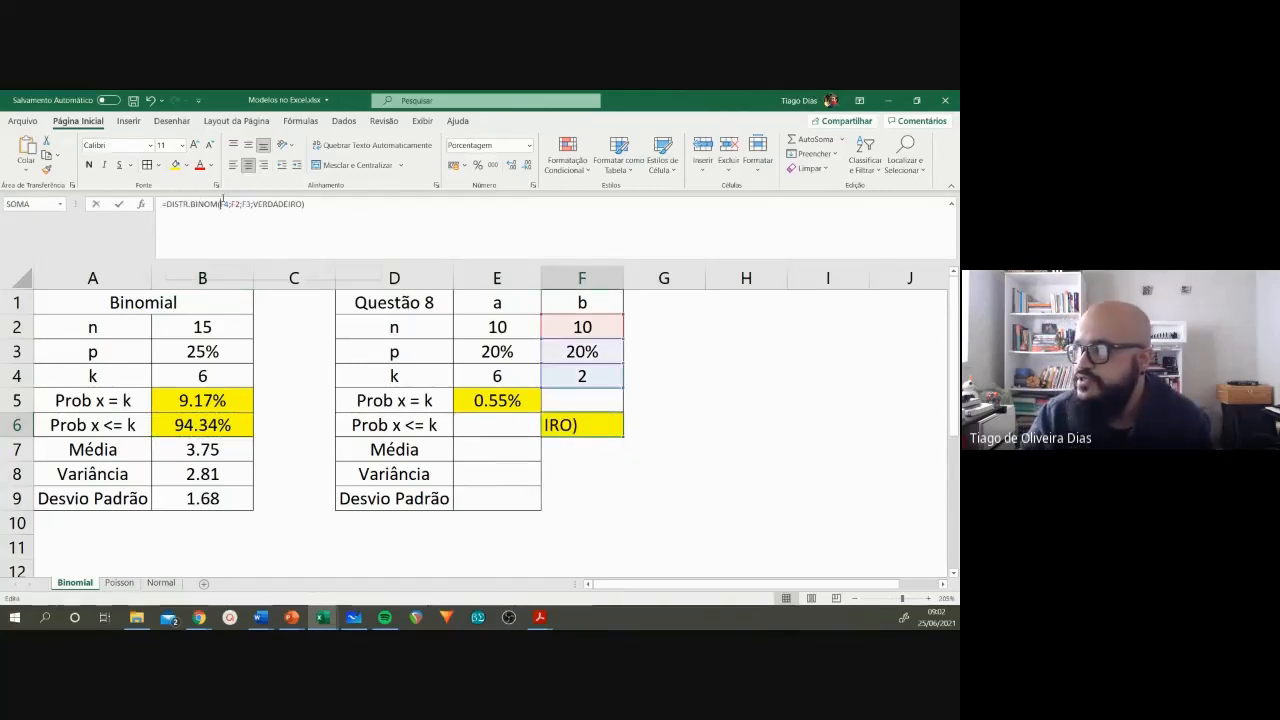
key(Escape)
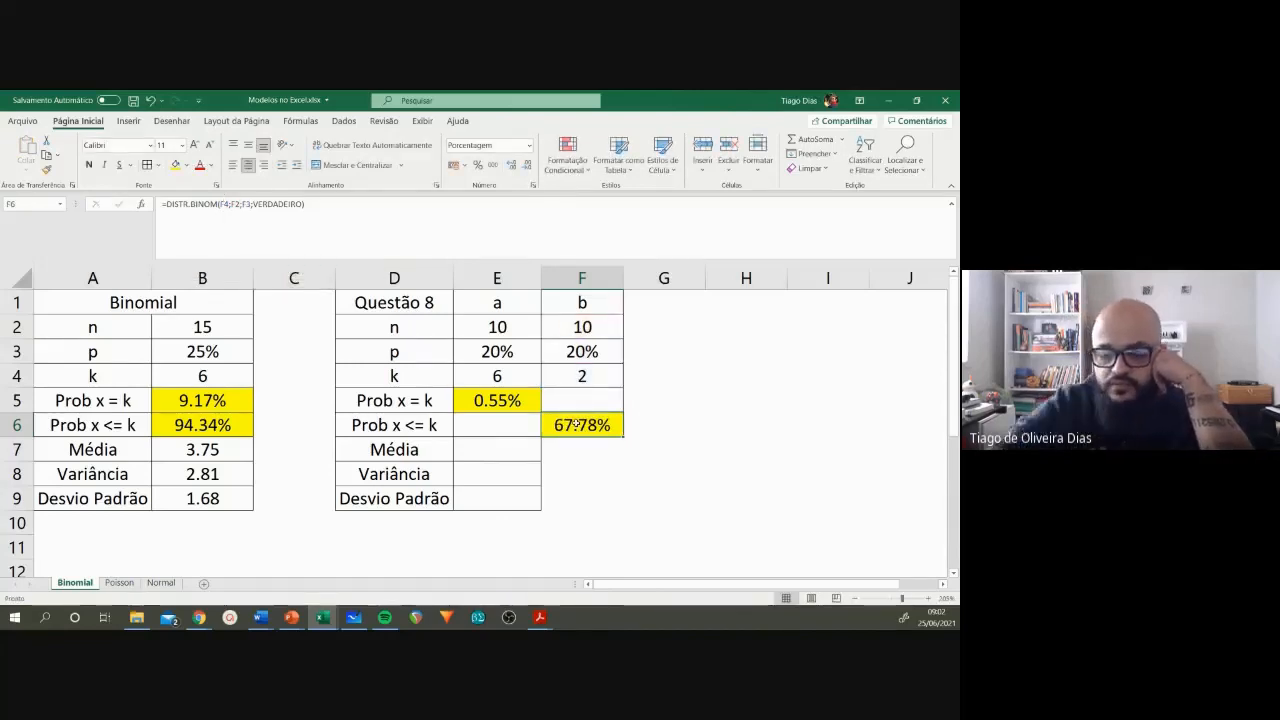
Step: Re-enter the cumulative probability in F6 as =DISTR.BINOM(F4;F2;F3;VERDADEIRO)
text(=dis)
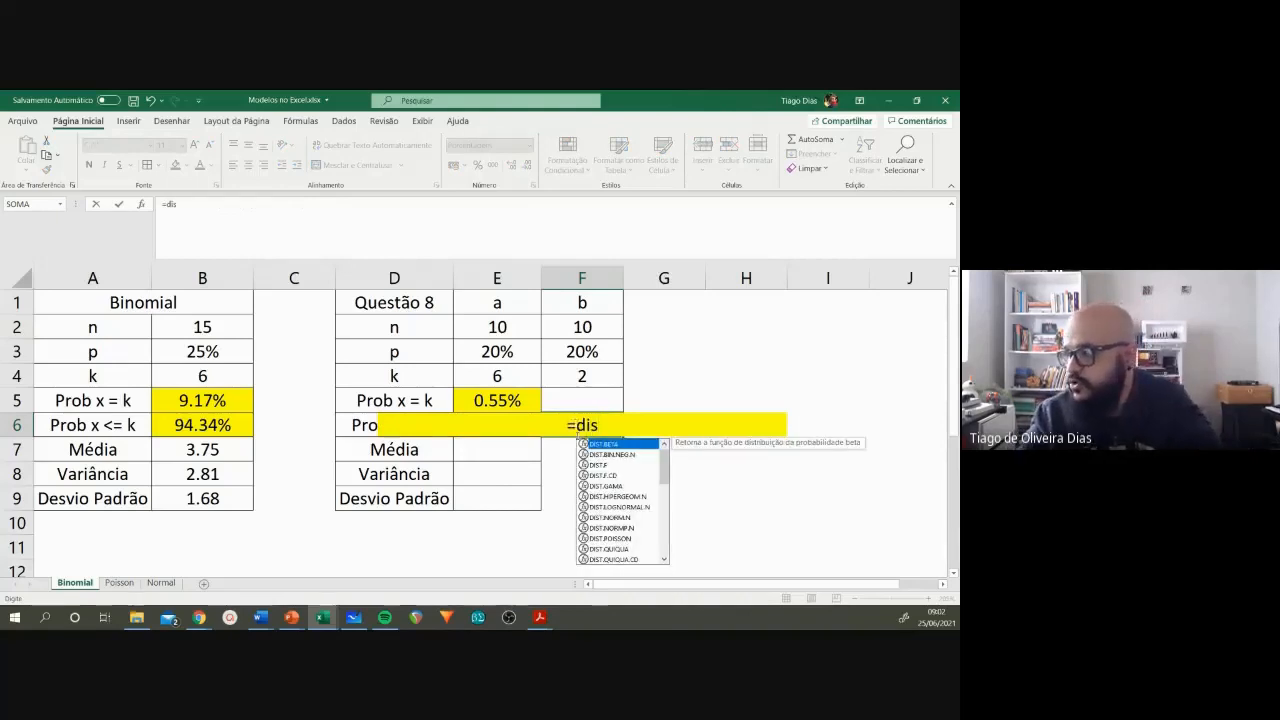
scroll(658, 496, down, 4)
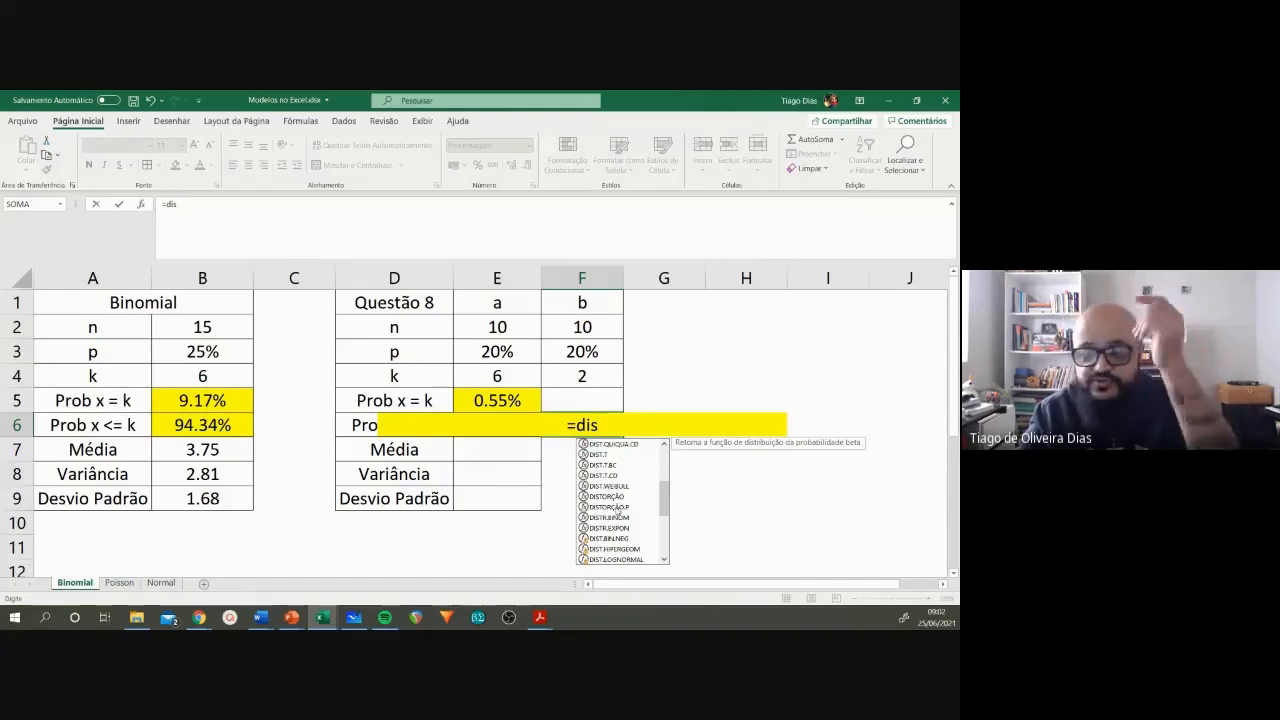
double_click(617, 519)
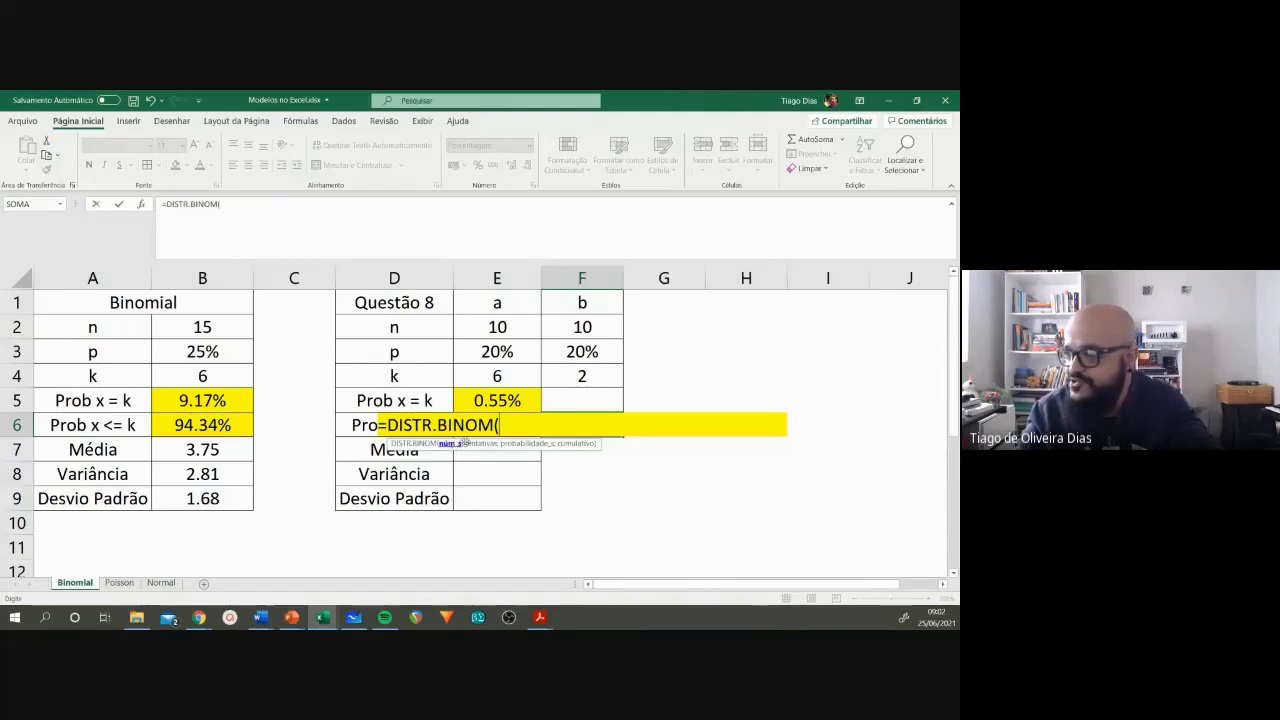
click(596, 375)
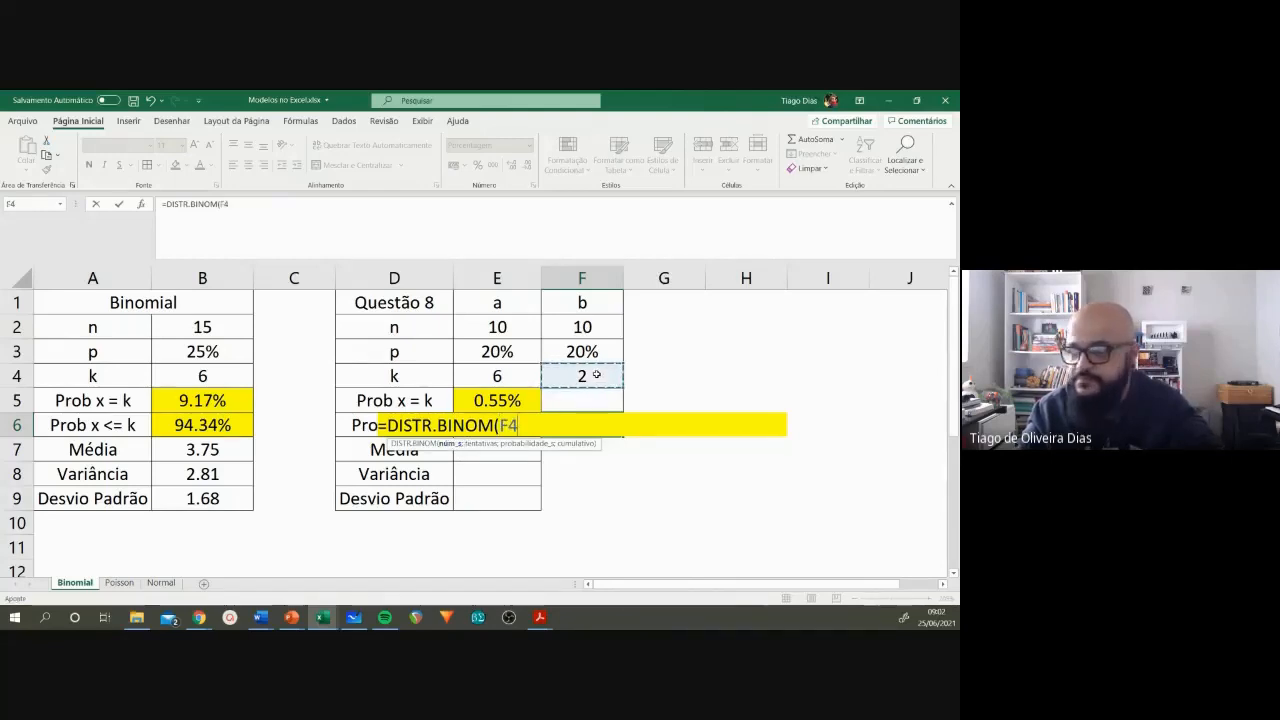
text(;)
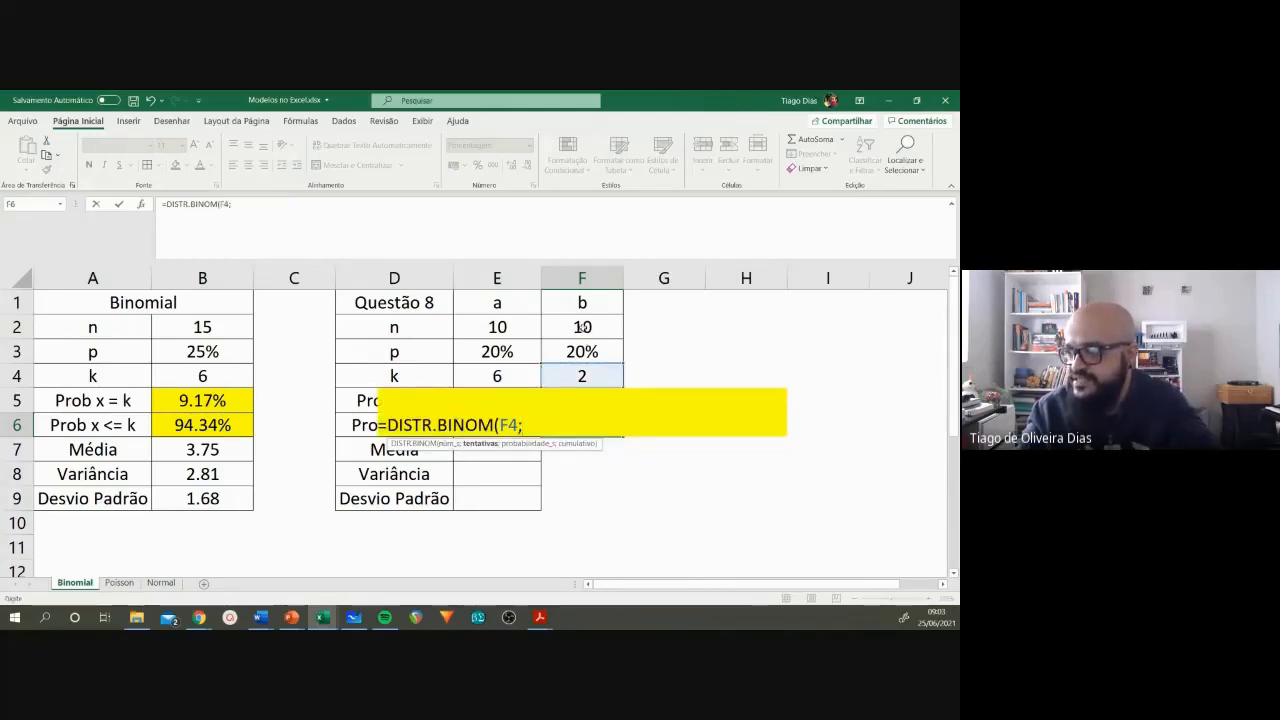
click(582, 327)
text(;)
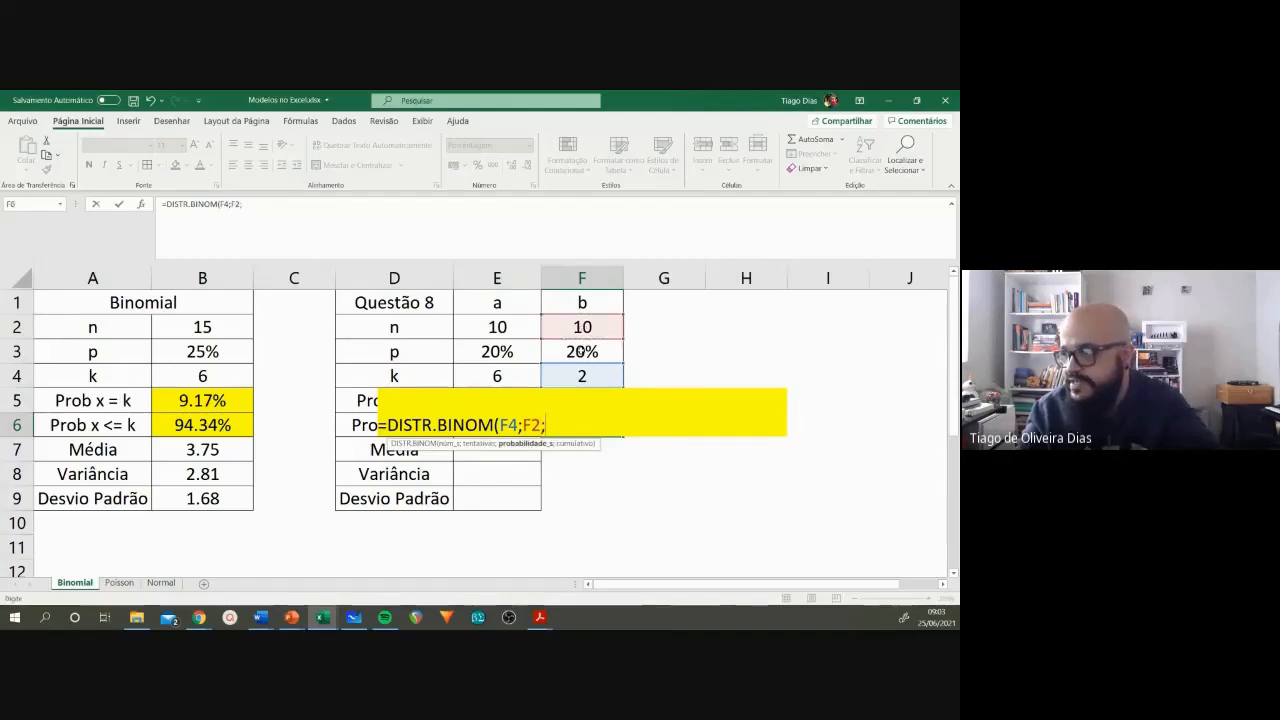
click(586, 352)
text(;)
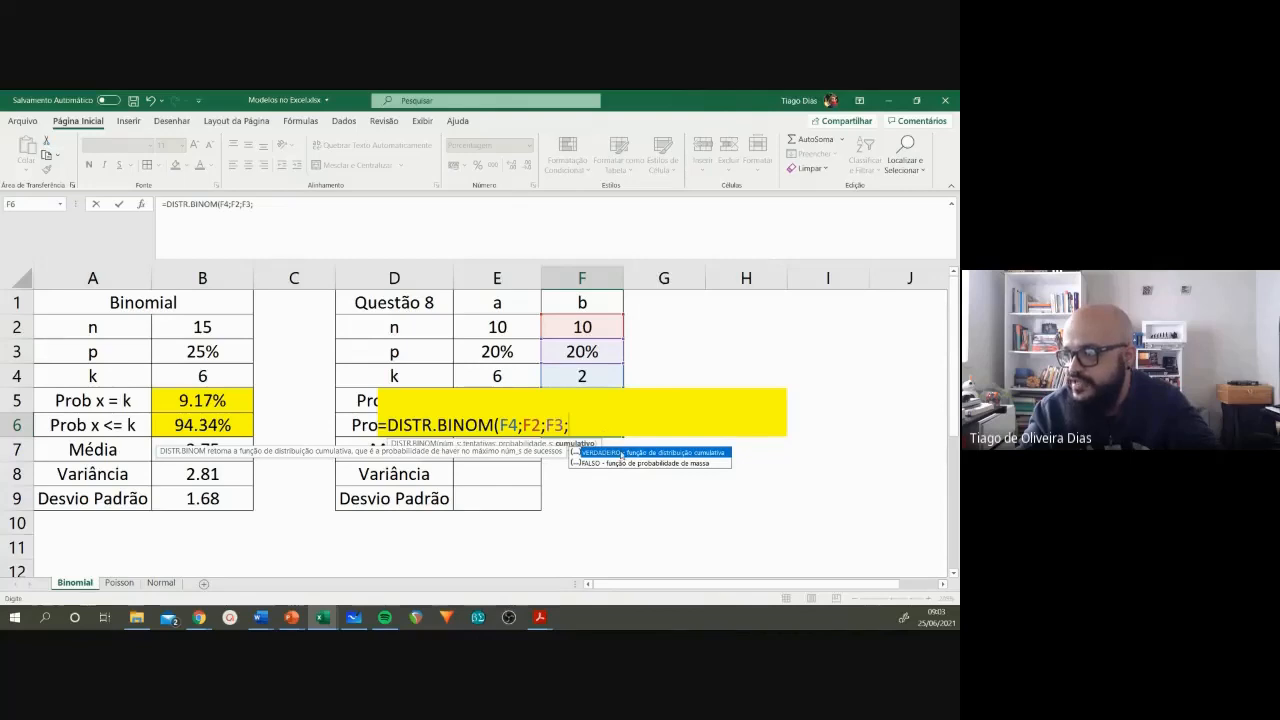
double_click(621, 453)
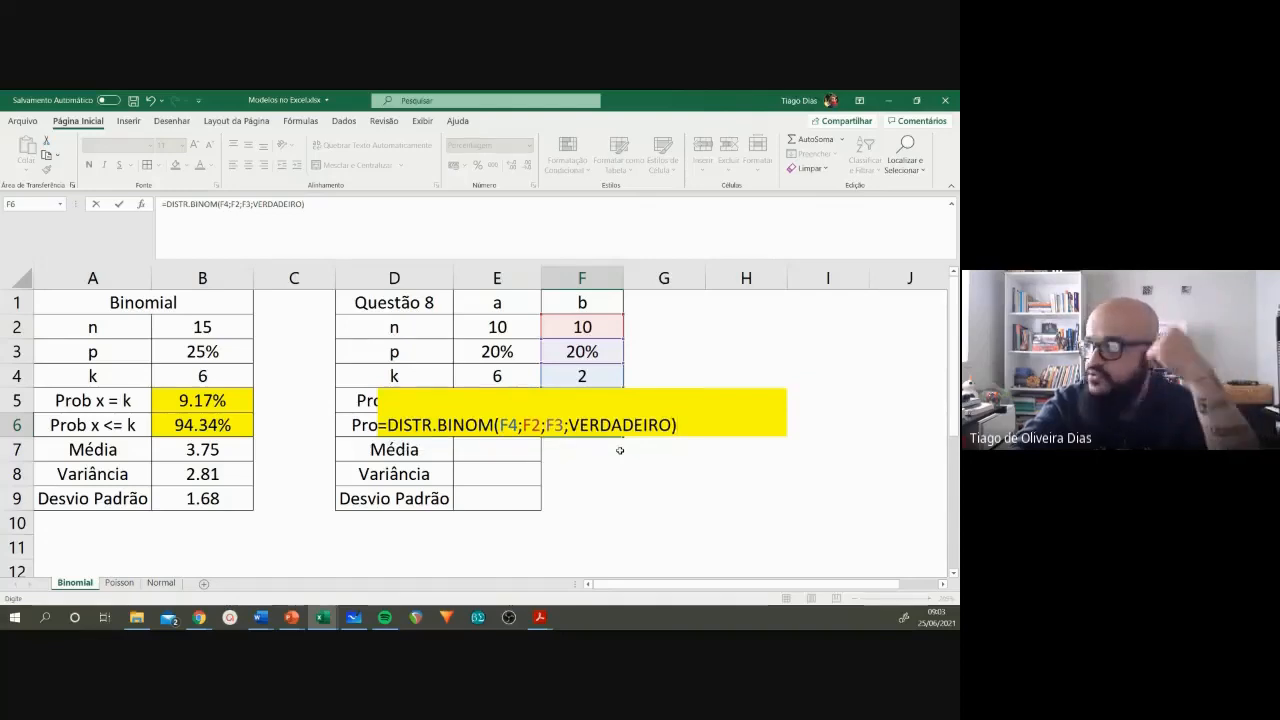
key(Return)
click(598, 431)
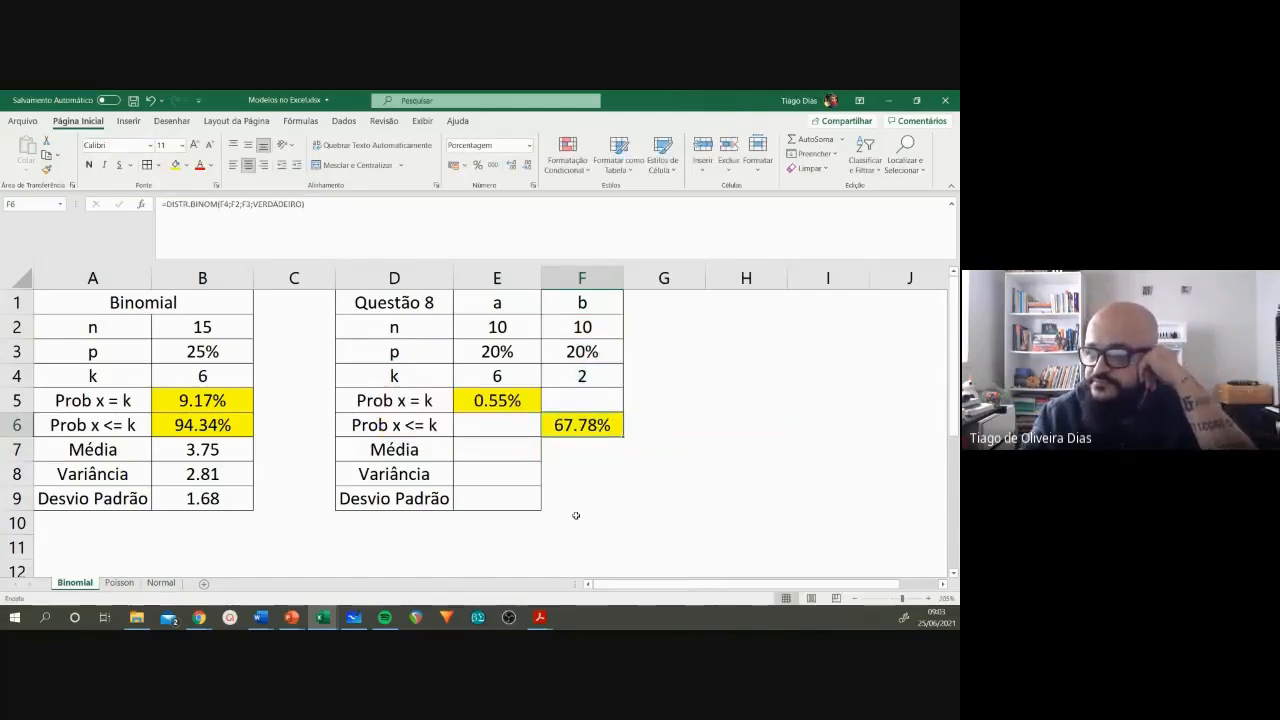
Step: Switch to the Word exercise list, highlight the answer to 8b in the answer key, and return to Excel to compare it with F6
mouse_move(260, 617)
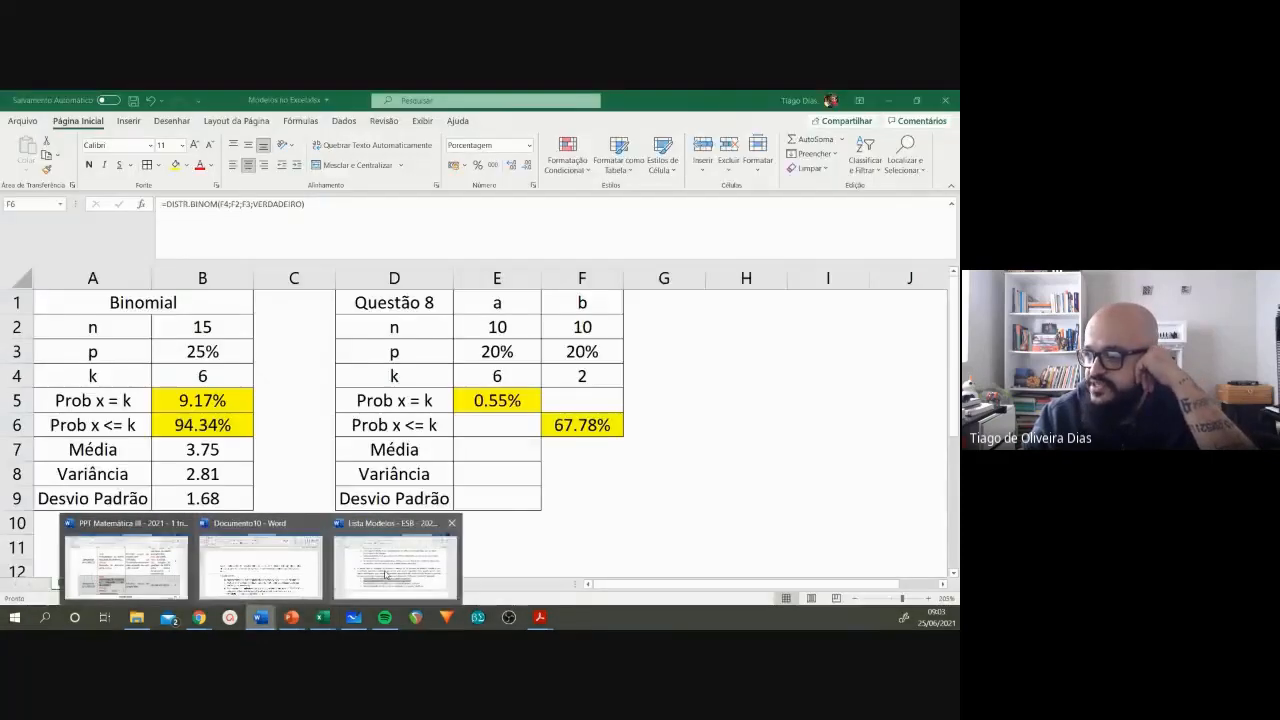
click(416, 563)
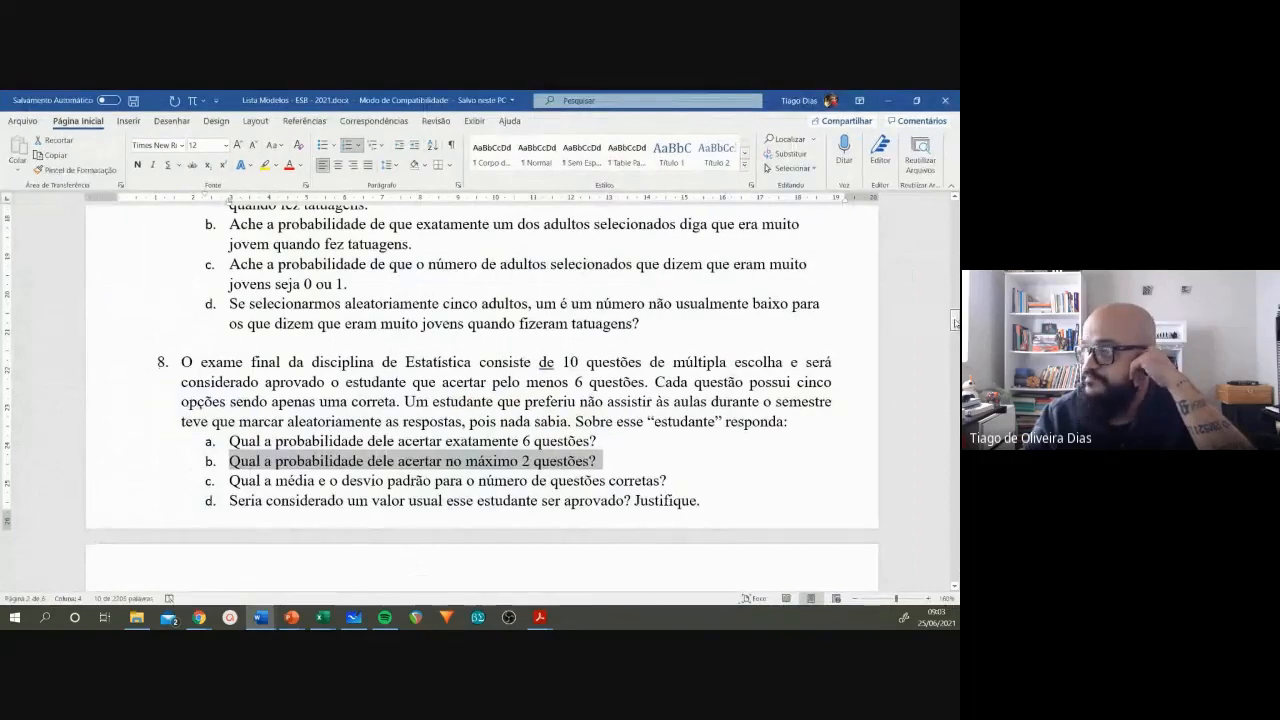
drag(955, 323, 957, 545)
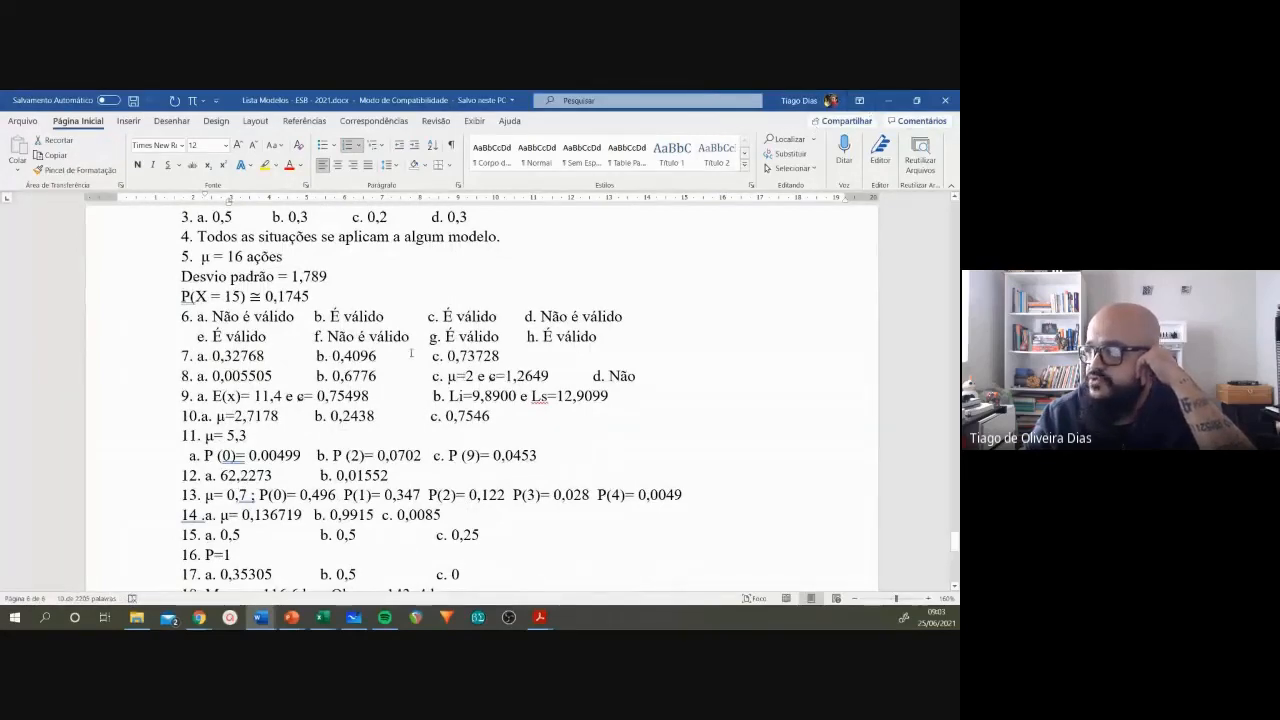
drag(316, 377, 432, 378)
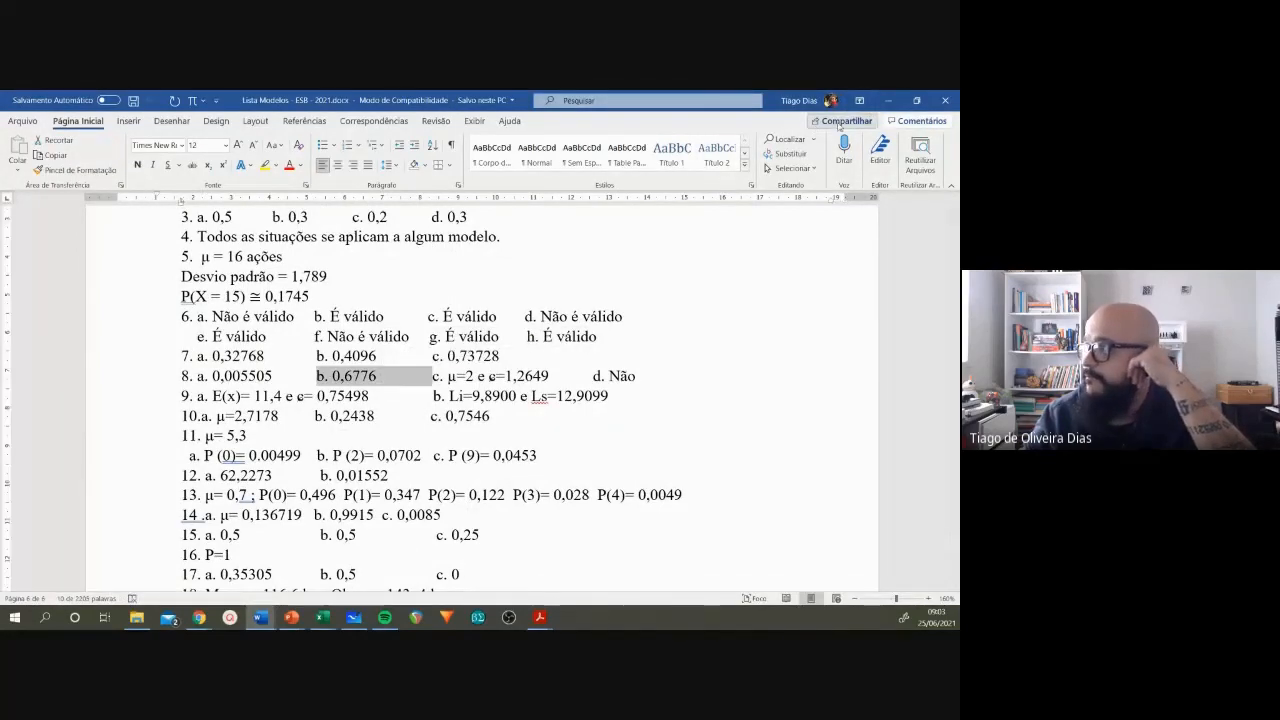
click(888, 101)
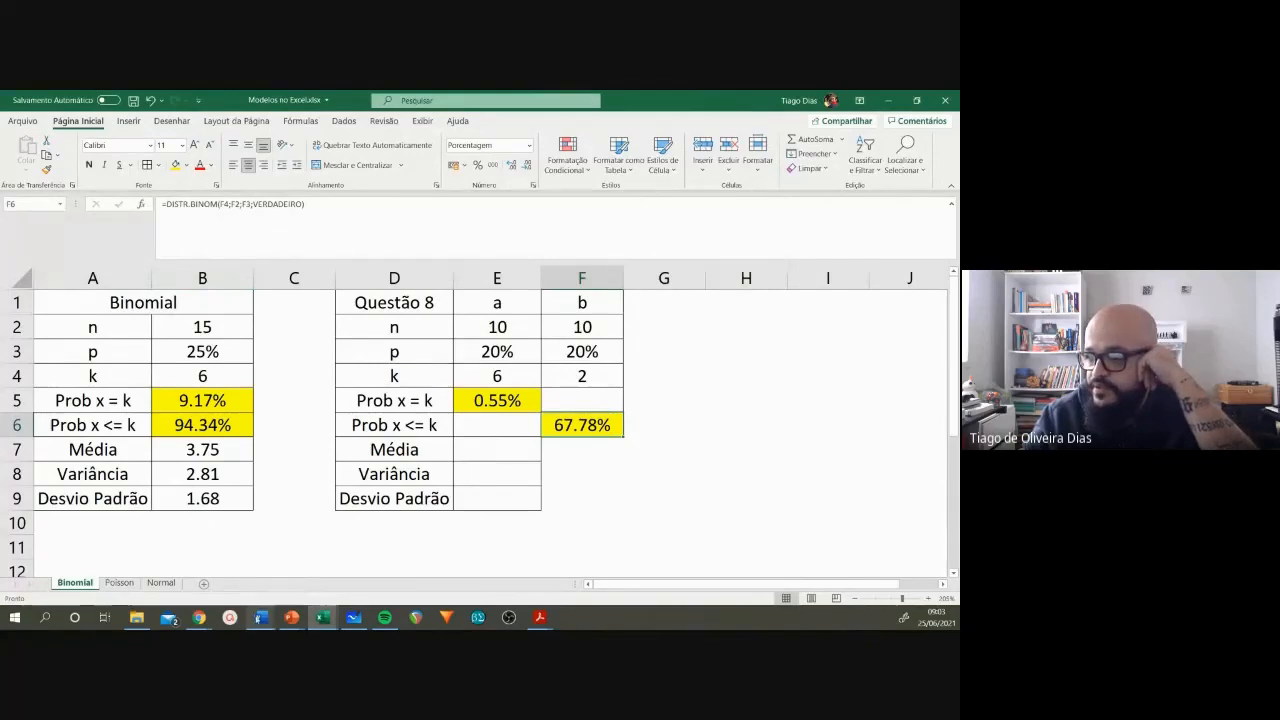
Step: Switch to the Word exercise list, reread the statement of question 8 and its items, and return to the Excel workbook
mouse_move(261, 617)
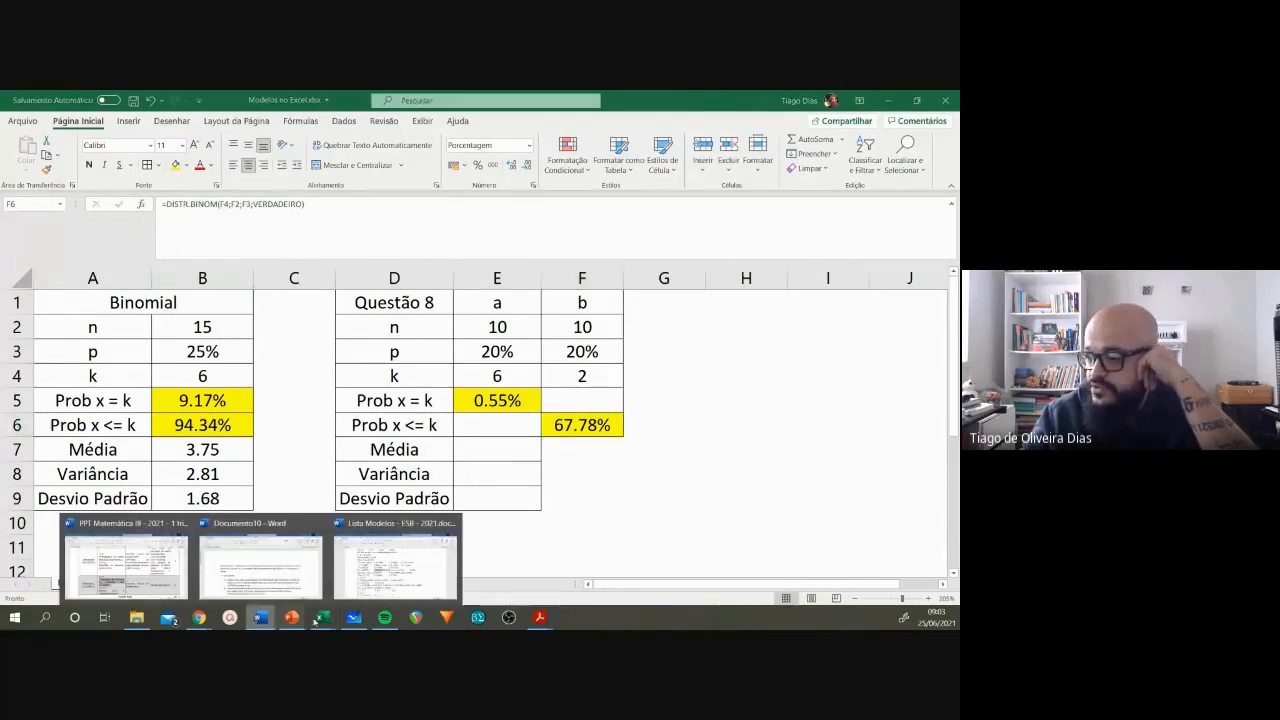
click(366, 551)
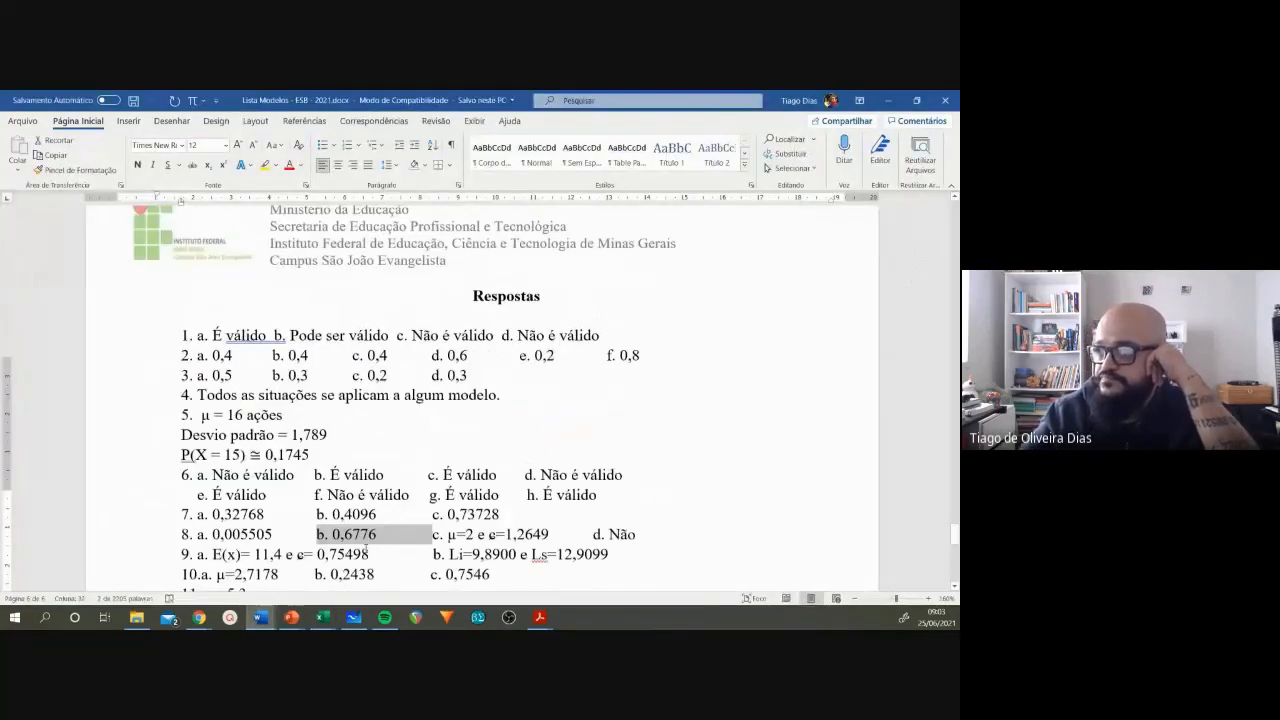
scroll(366, 551, up, 20)
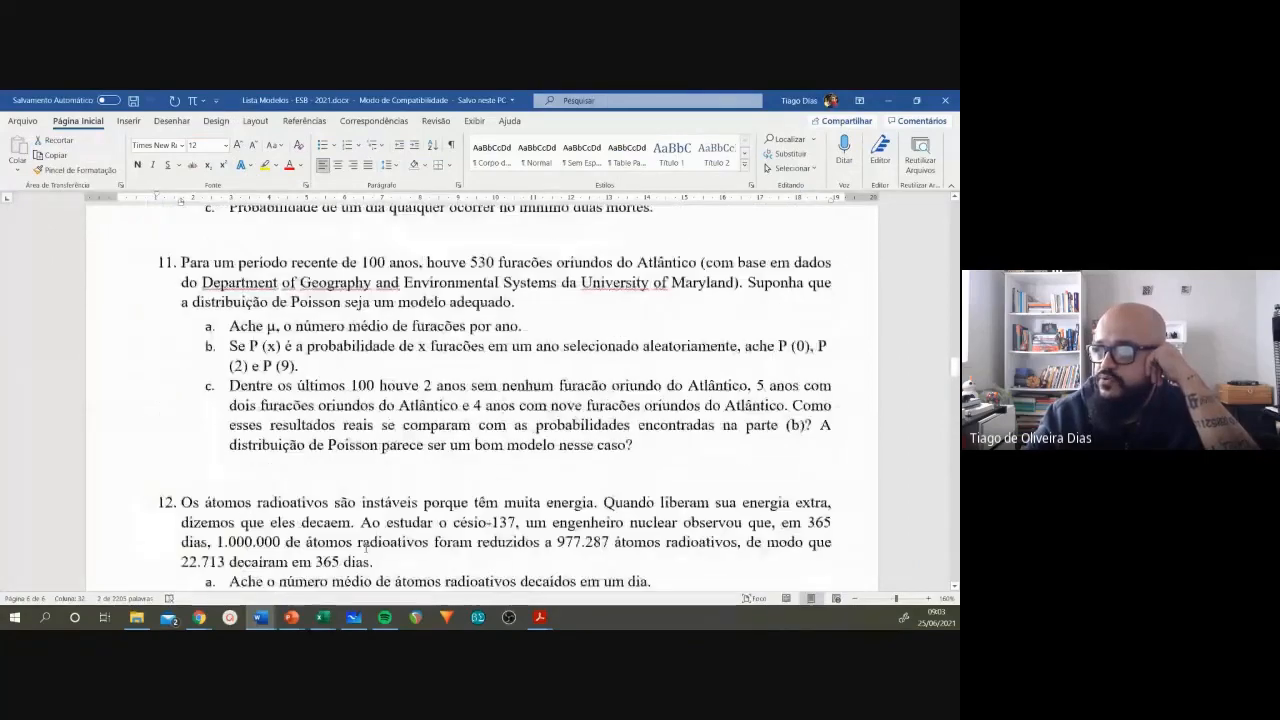
scroll(366, 548, up, 15)
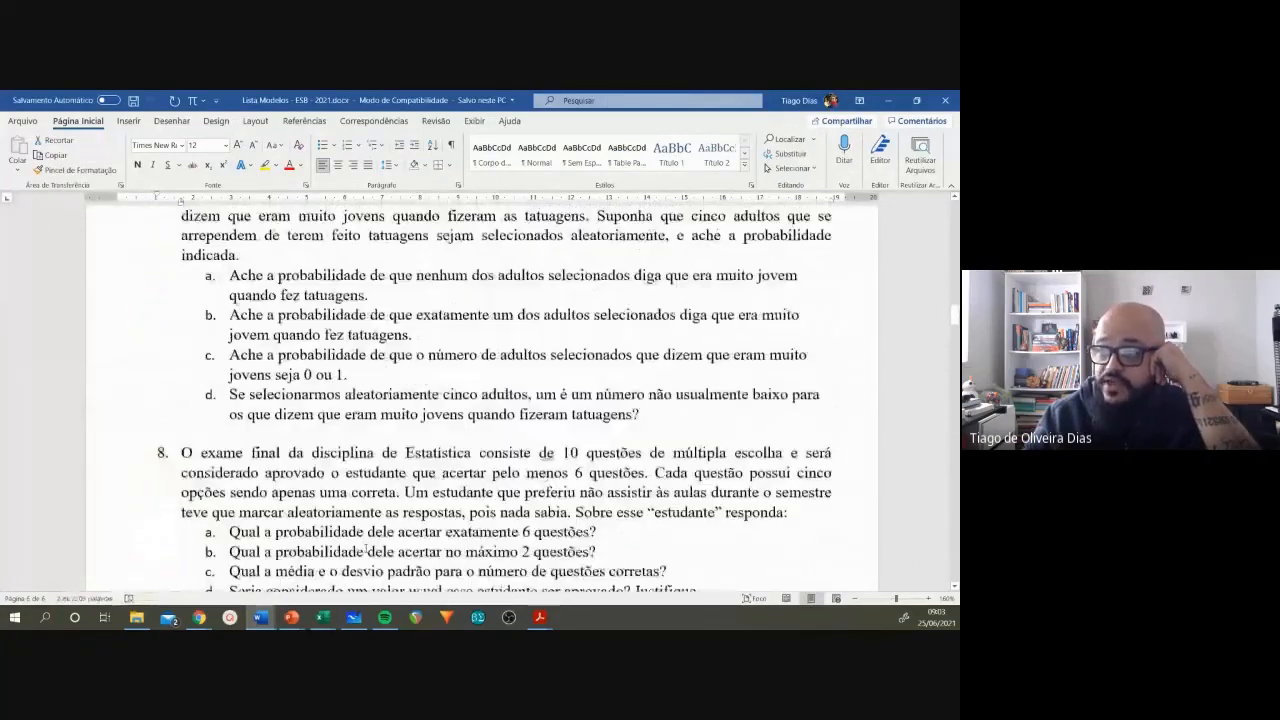
scroll(366, 548, down, 2)
mouse_move(323, 618)
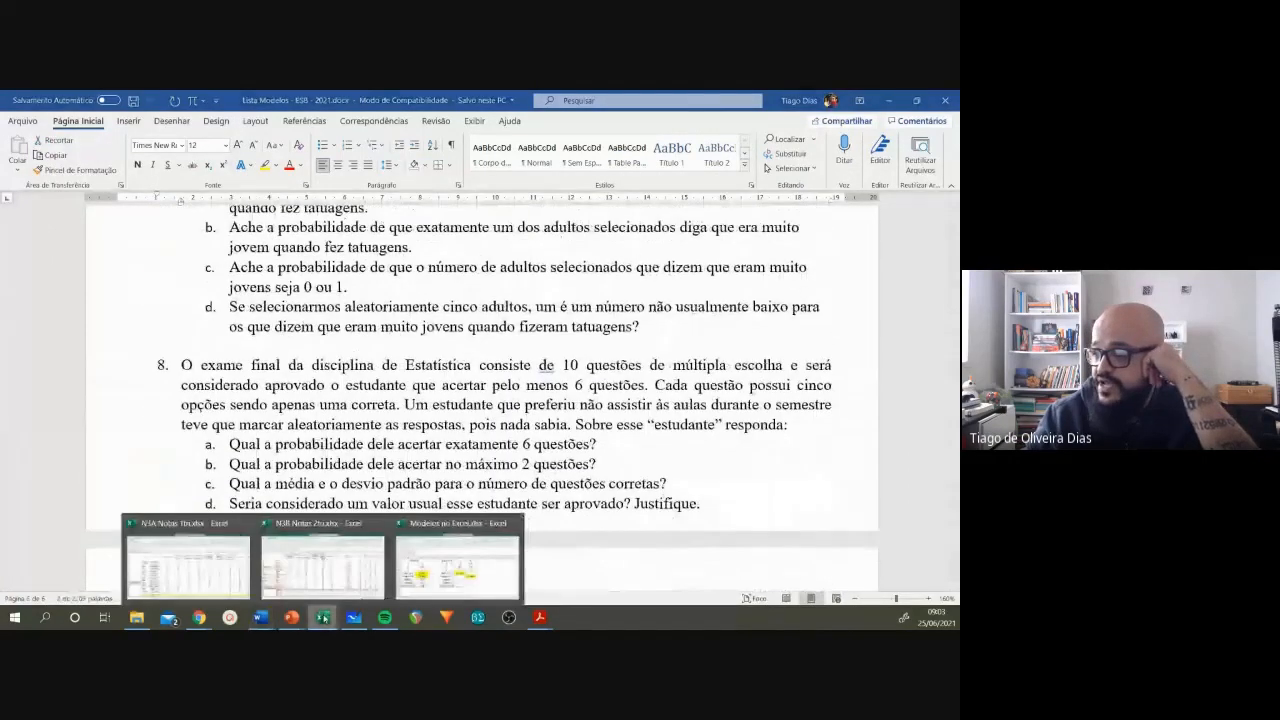
click(458, 562)
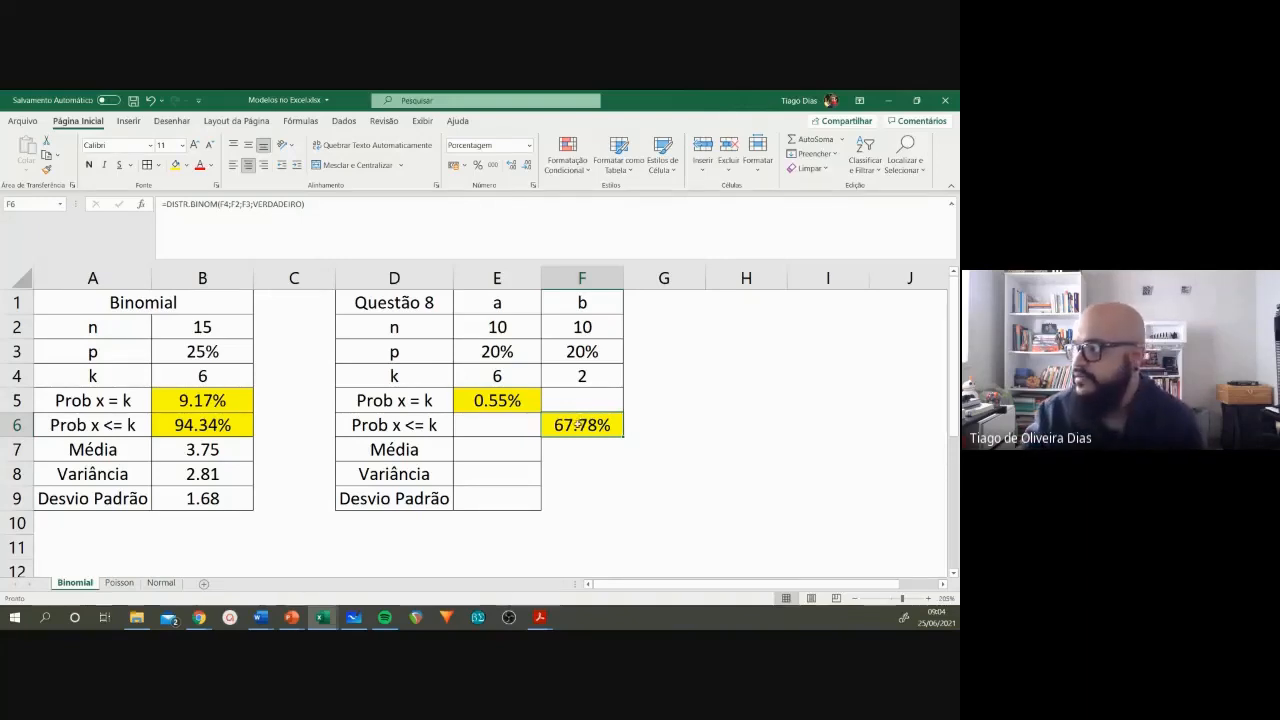
Step: Copy the item a block E2:E5 into columns G, H and I, starting at row 2
click(664, 381)
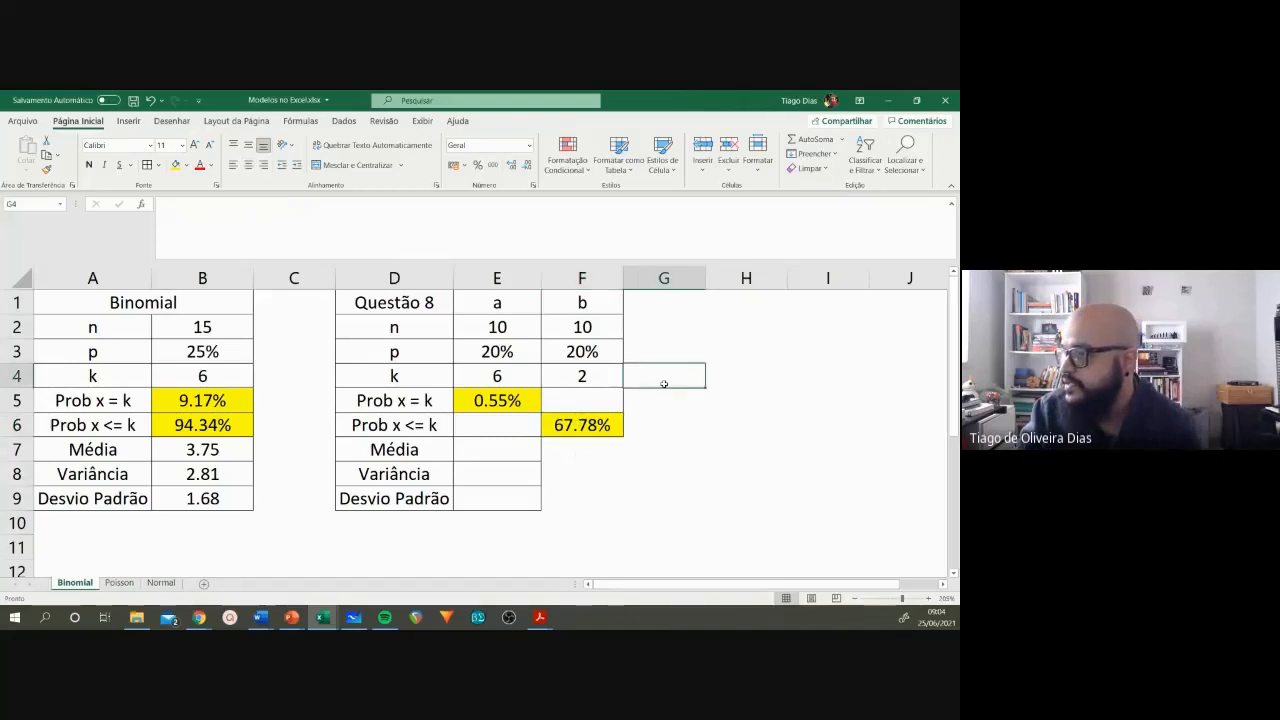
drag(500, 328, 508, 400)
key(ctrl+c)
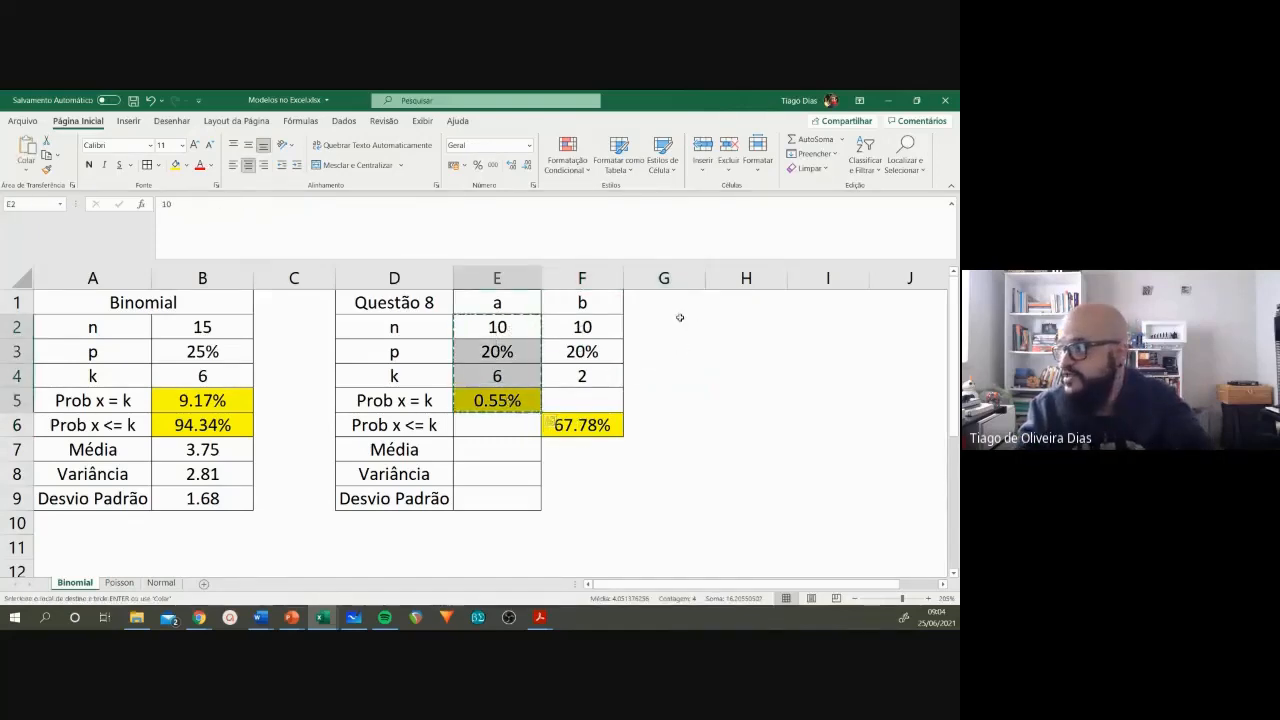
click(680, 318)
key(ctrl+v)
click(740, 324)
key(ctrl+v)
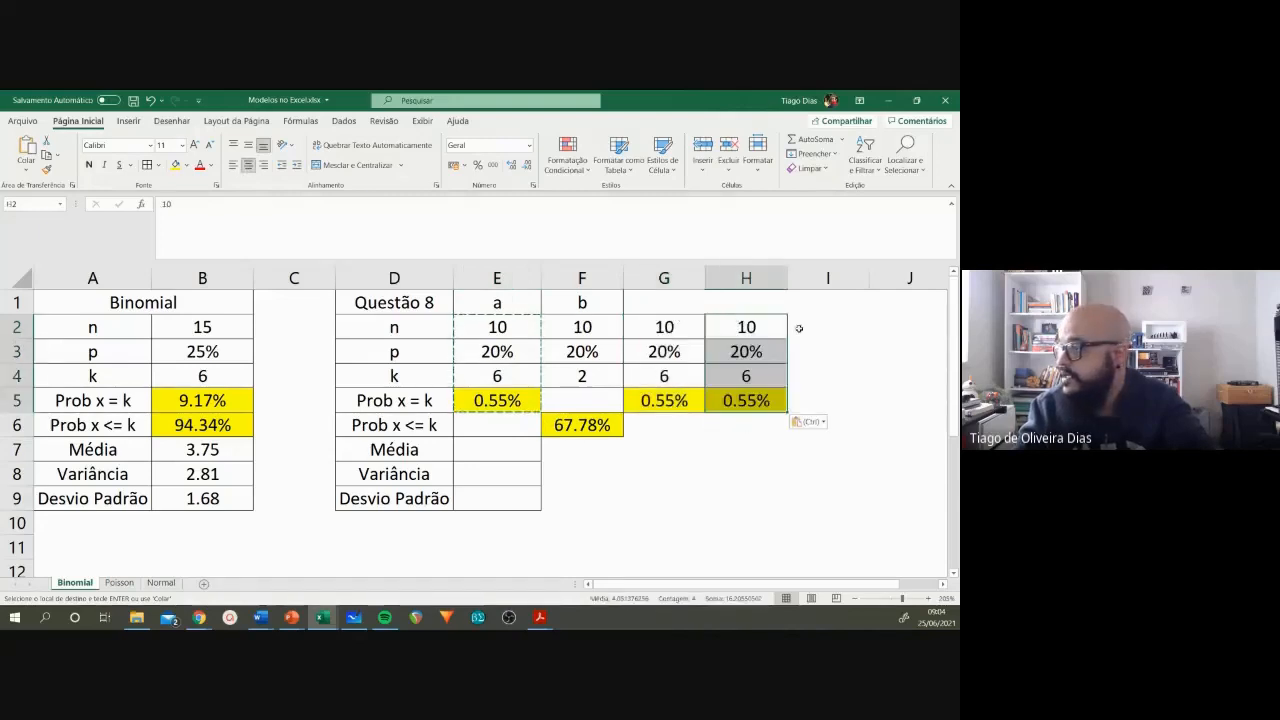
click(806, 325)
key(ctrl+v)
Step: Set k to 0 in G4, 1 in H4 and 2 in I4
click(672, 380)
text(0)
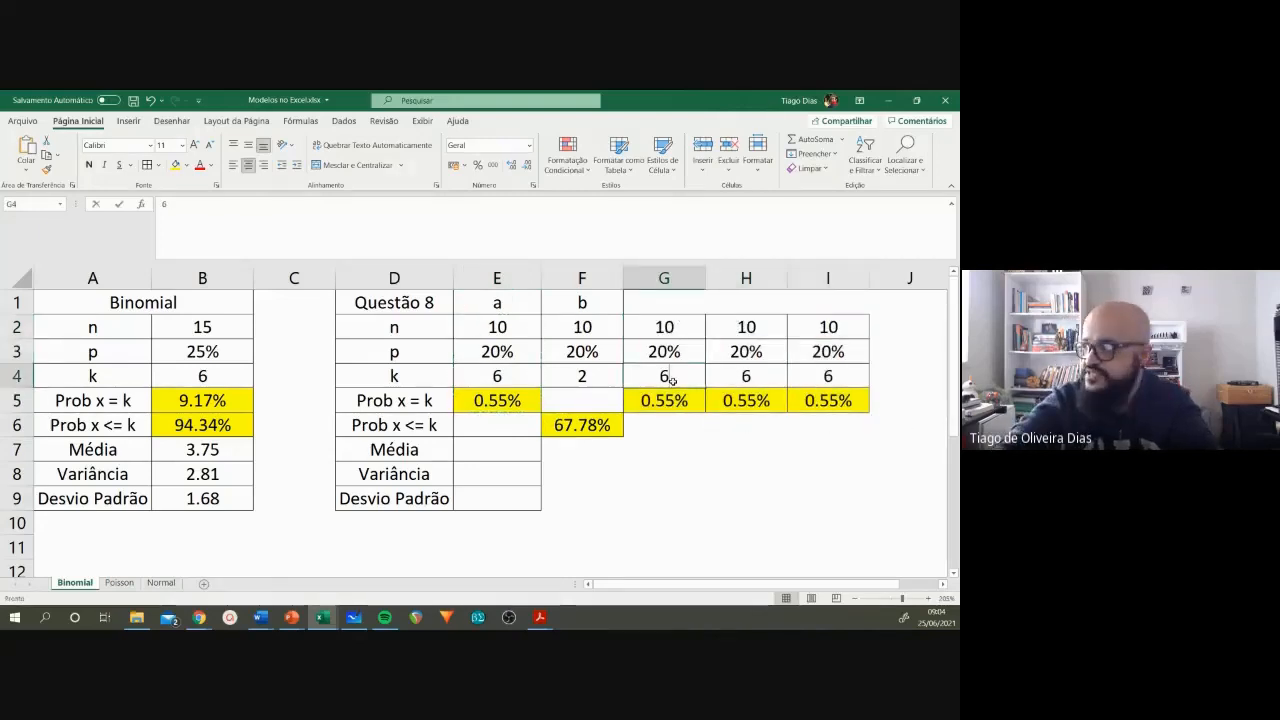
key(Return)
click(672, 380)
key(Right)
text(1)
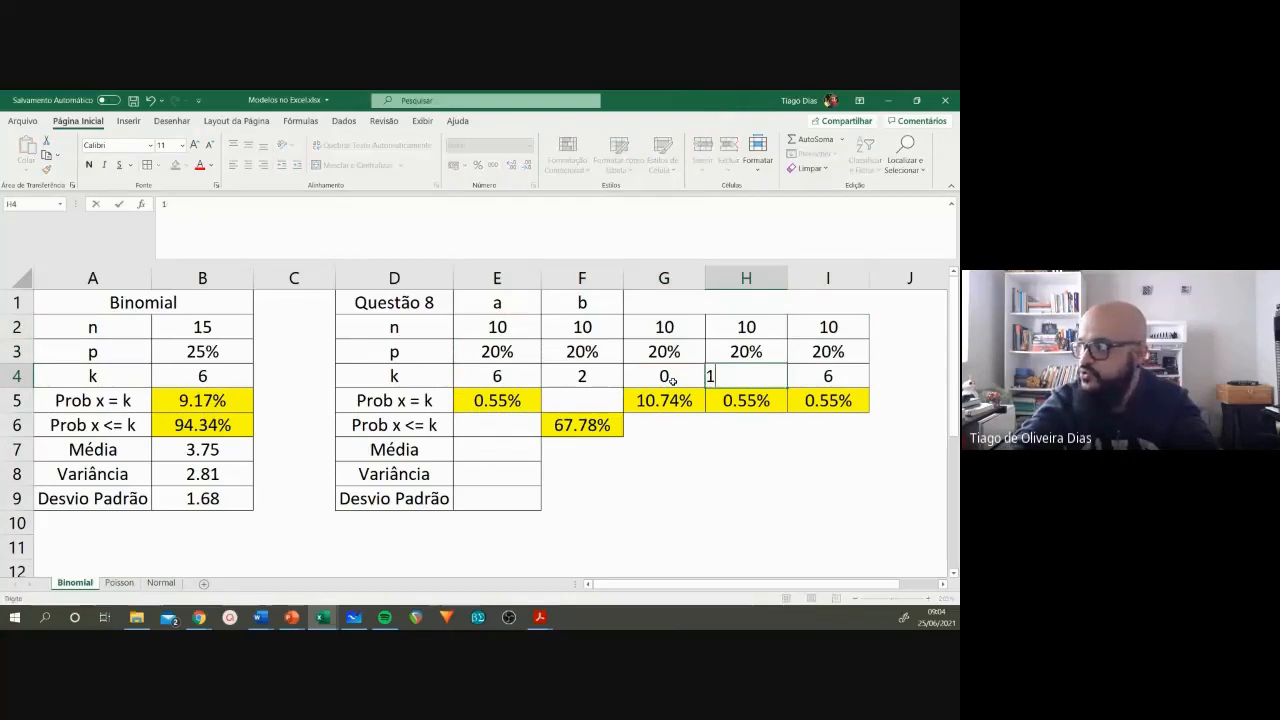
key(ctrl+Return)
key(Right)
text(2)
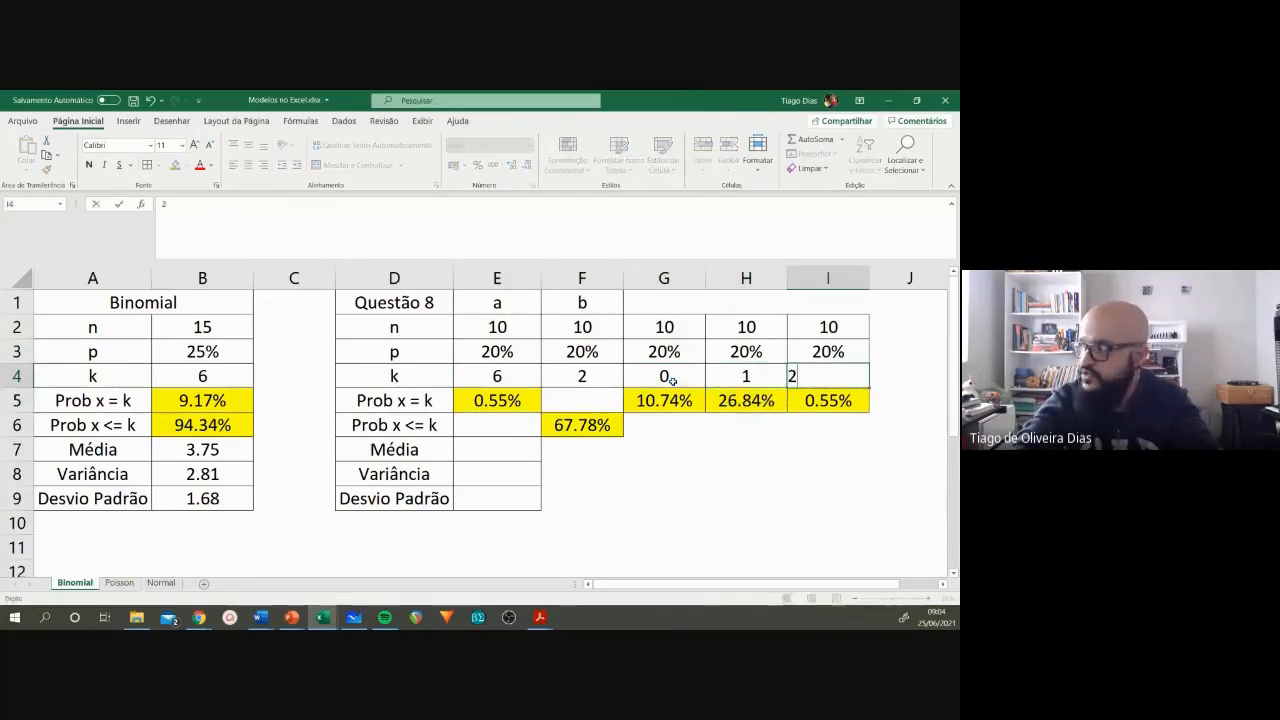
key(Return)
Step: Add the three individual probabilities in H8 with the formula =G5+H5+I5
click(688, 448)
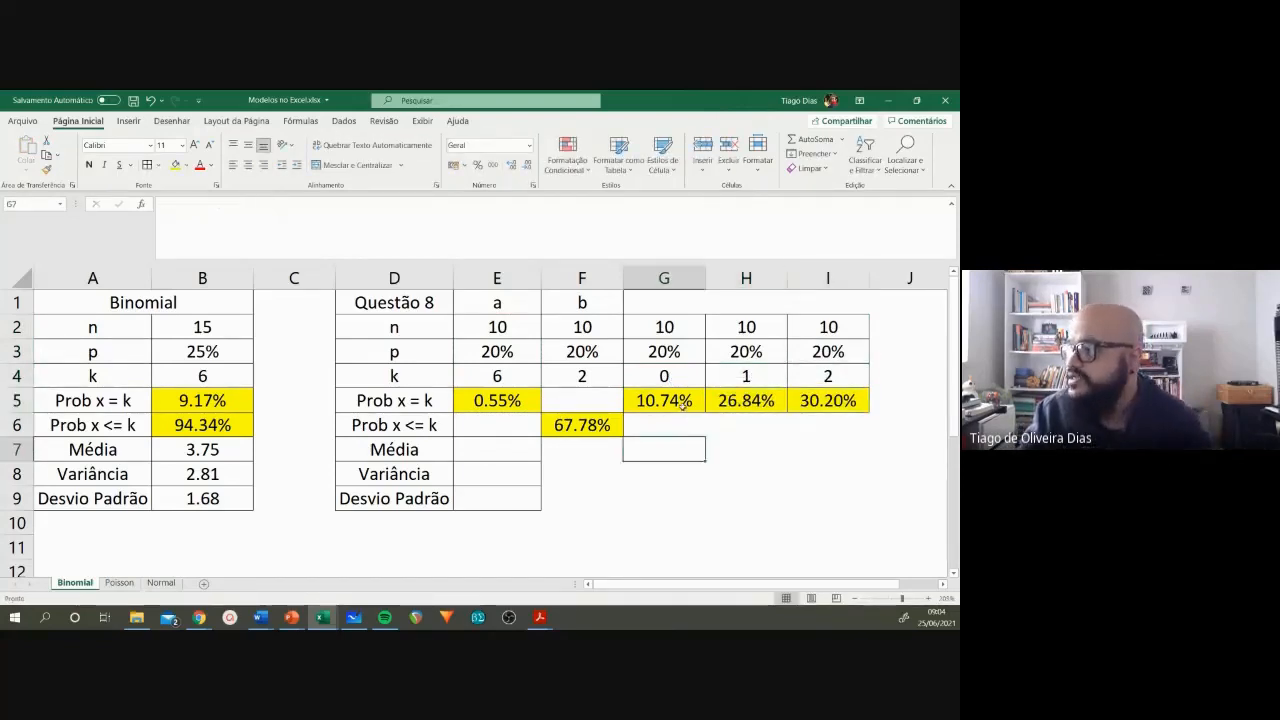
drag(683, 404, 827, 401)
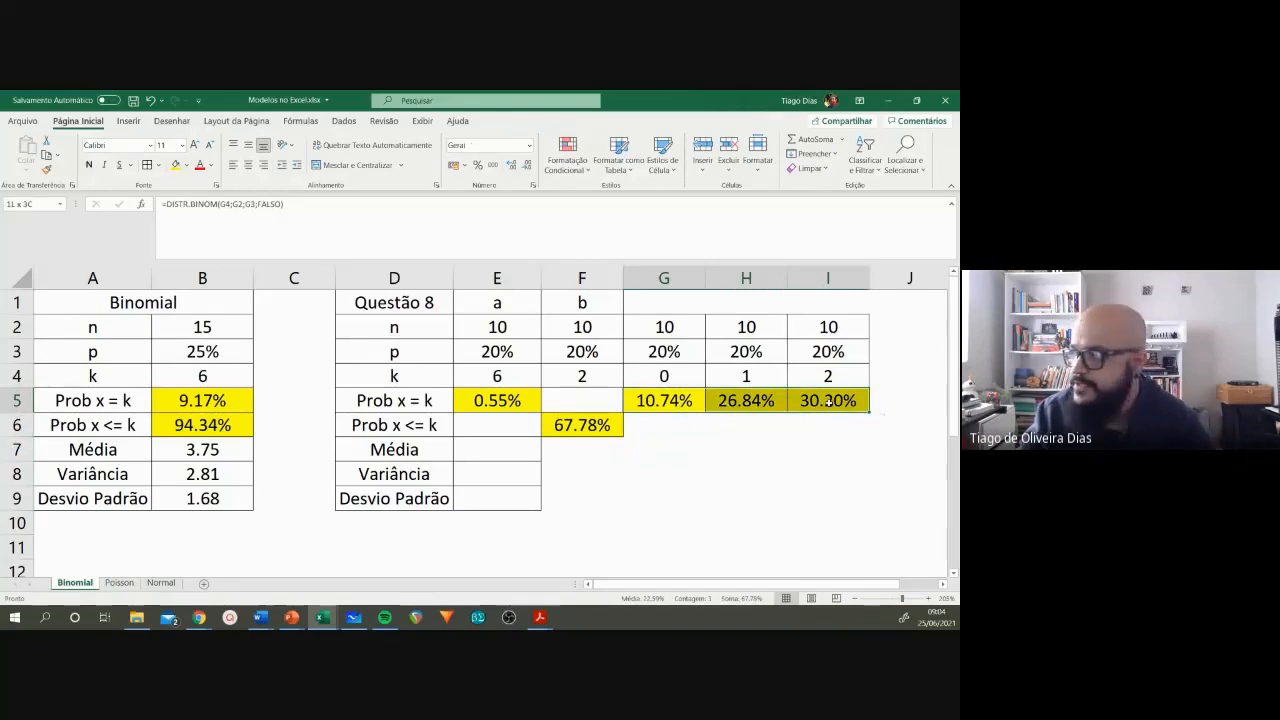
click(742, 467)
text(=)
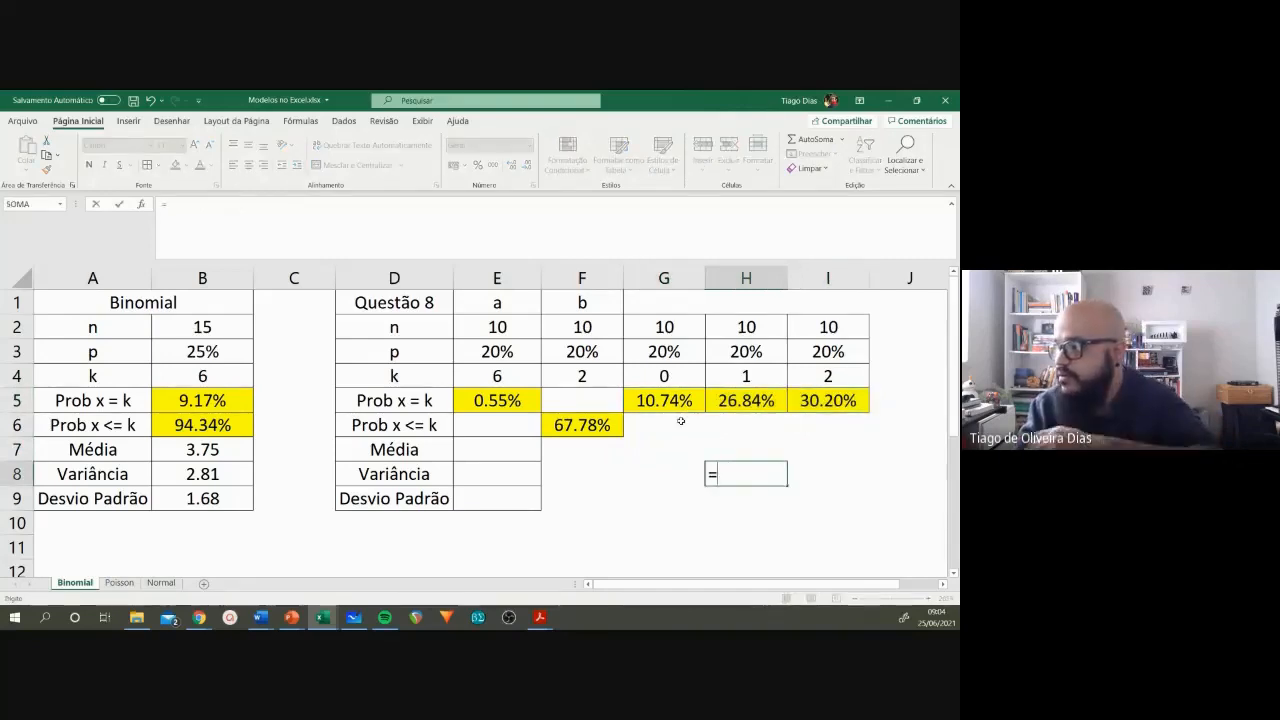
click(668, 403)
text(+)
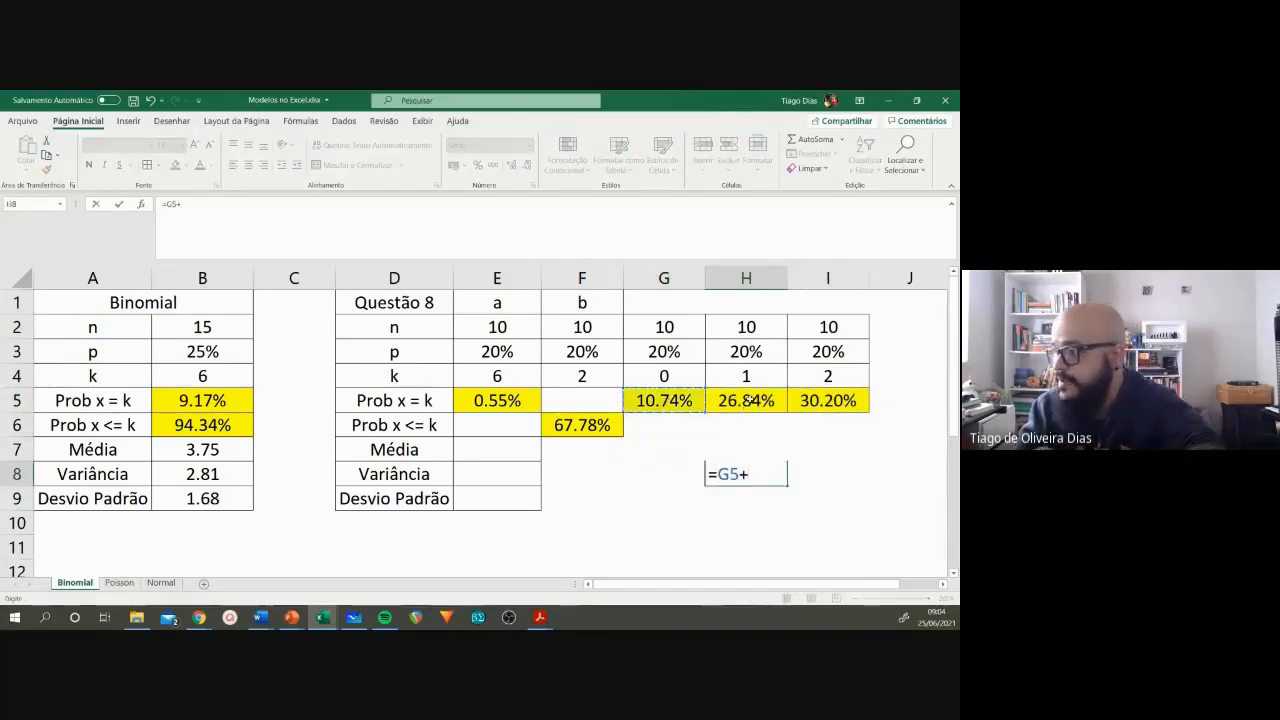
click(748, 400)
text(+)
click(838, 400)
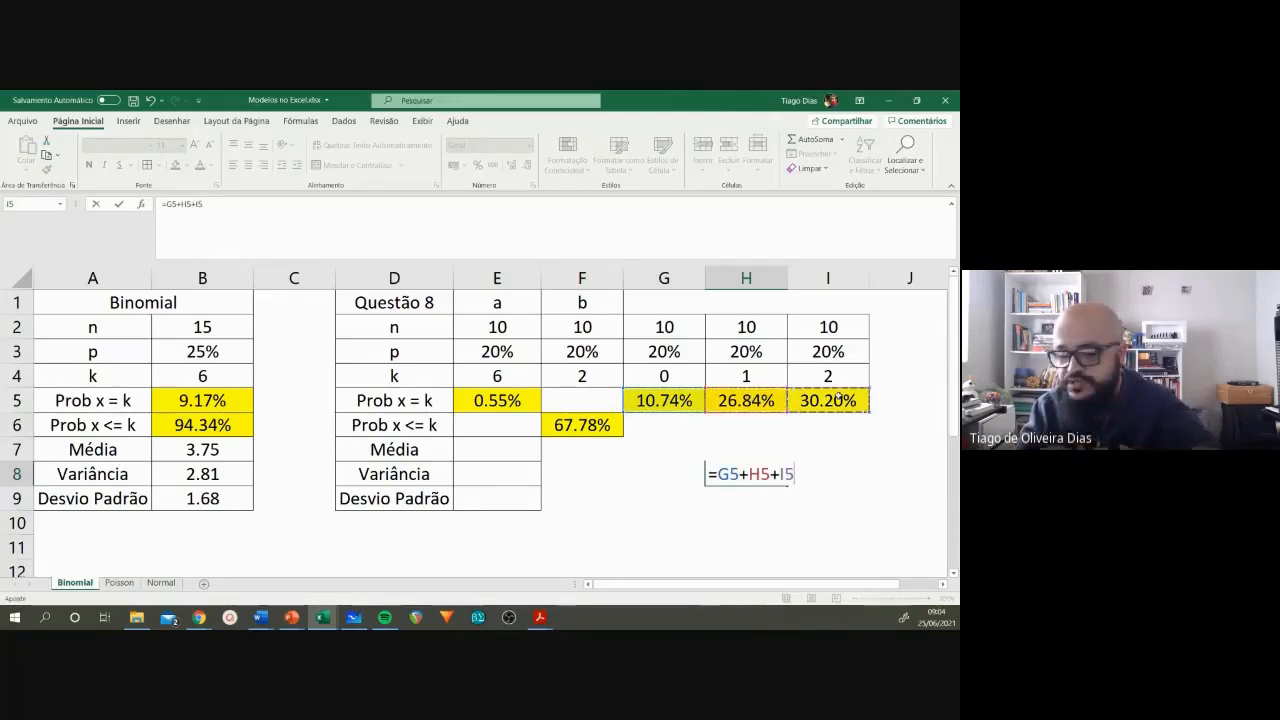
key(Return)
Step: Compare the summed probability in H8 with the cumulative probability in F6
click(742, 476)
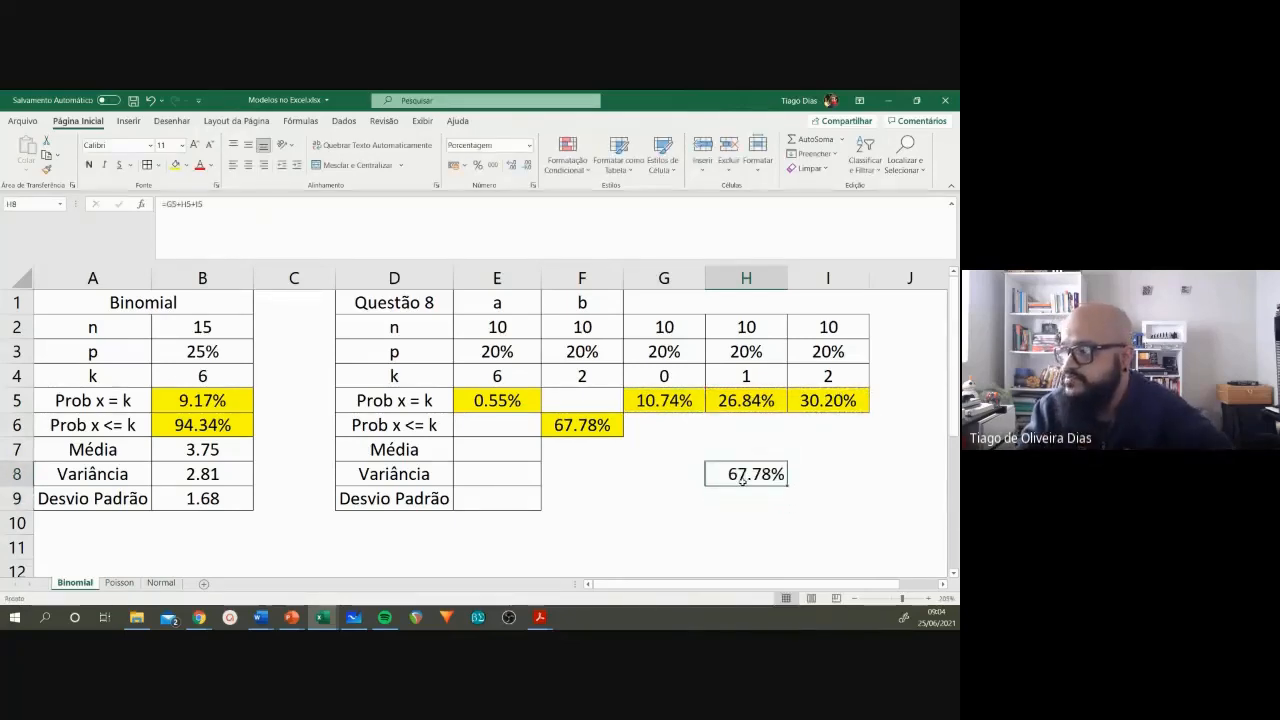
click(600, 426)
click(740, 473)
click(600, 425)
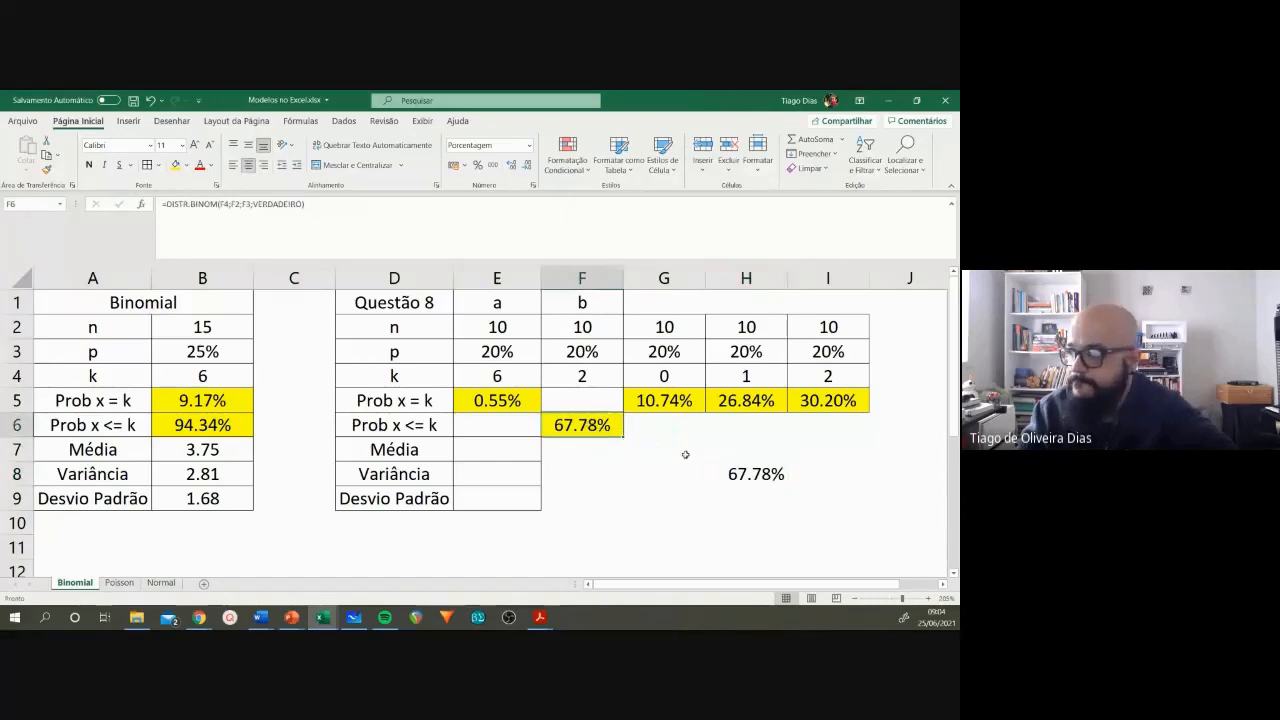
click(744, 474)
click(600, 426)
click(759, 475)
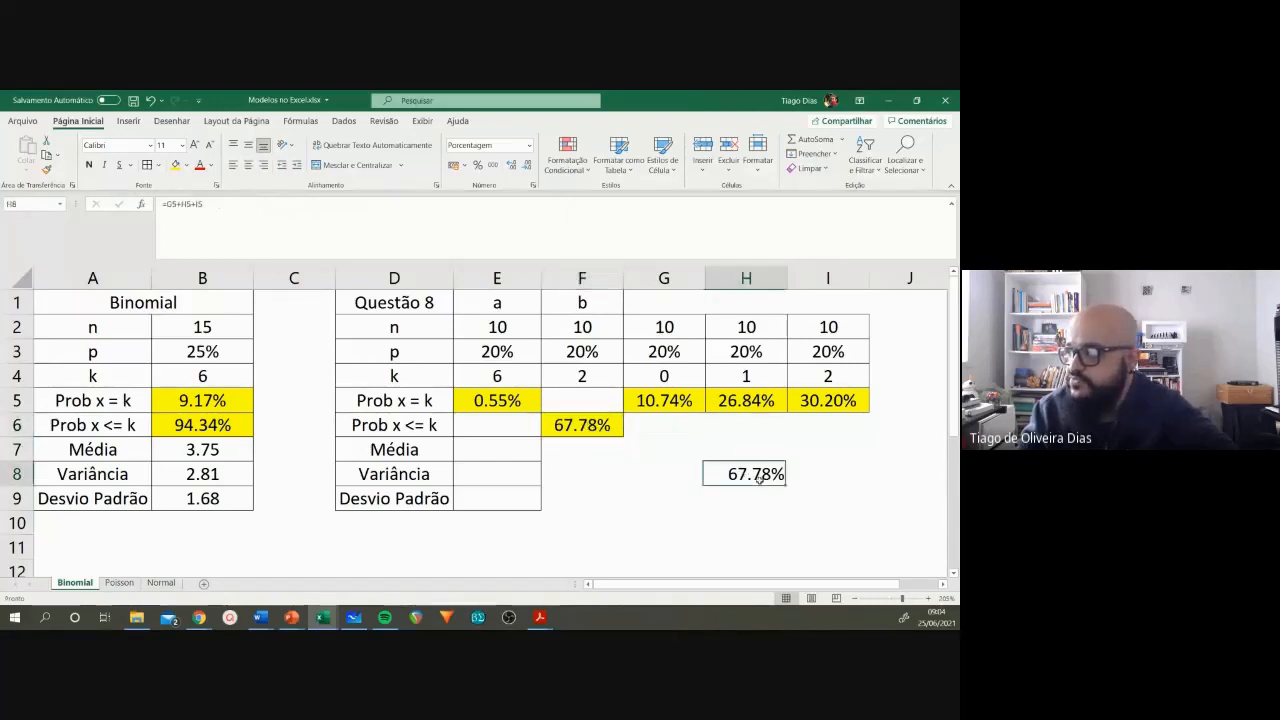
Step: Review the blocks for k = 0, 1 and 2 in columns G to I, and recheck their sum against F6
click(678, 334)
drag(678, 334, 680, 400)
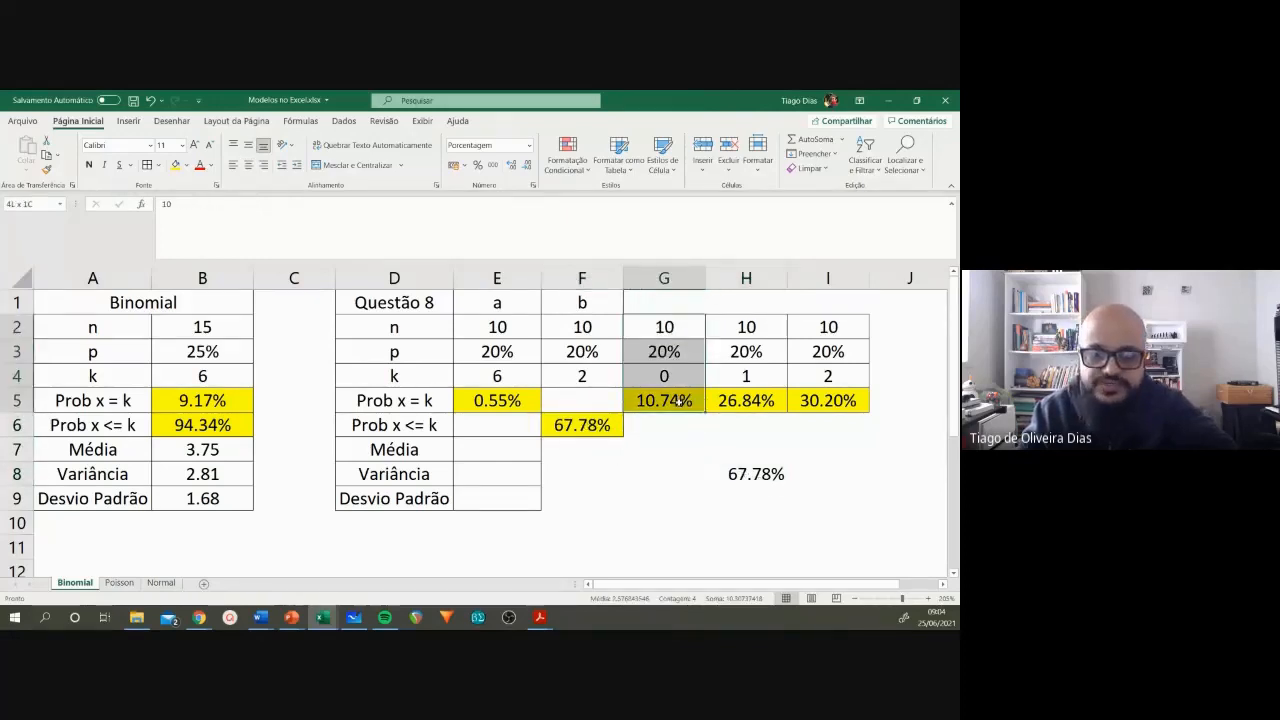
drag(744, 334, 750, 400)
drag(828, 327, 828, 400)
drag(666, 400, 850, 402)
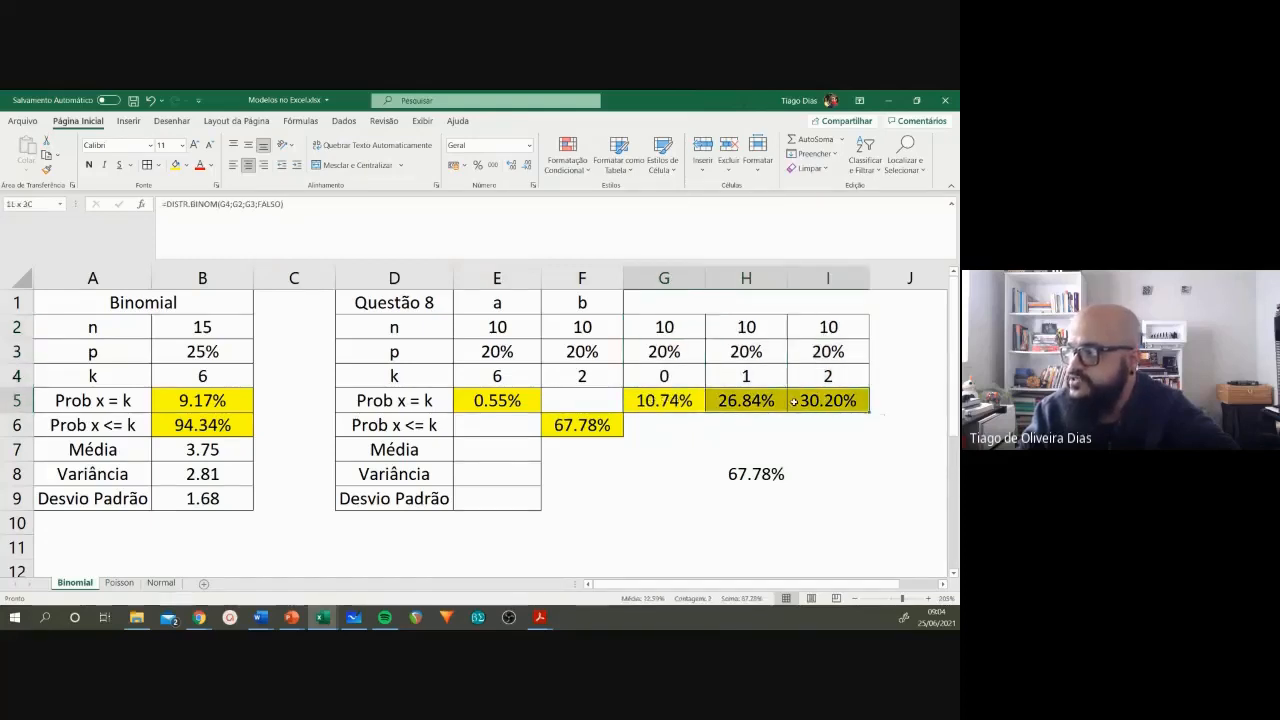
click(750, 474)
click(596, 430)
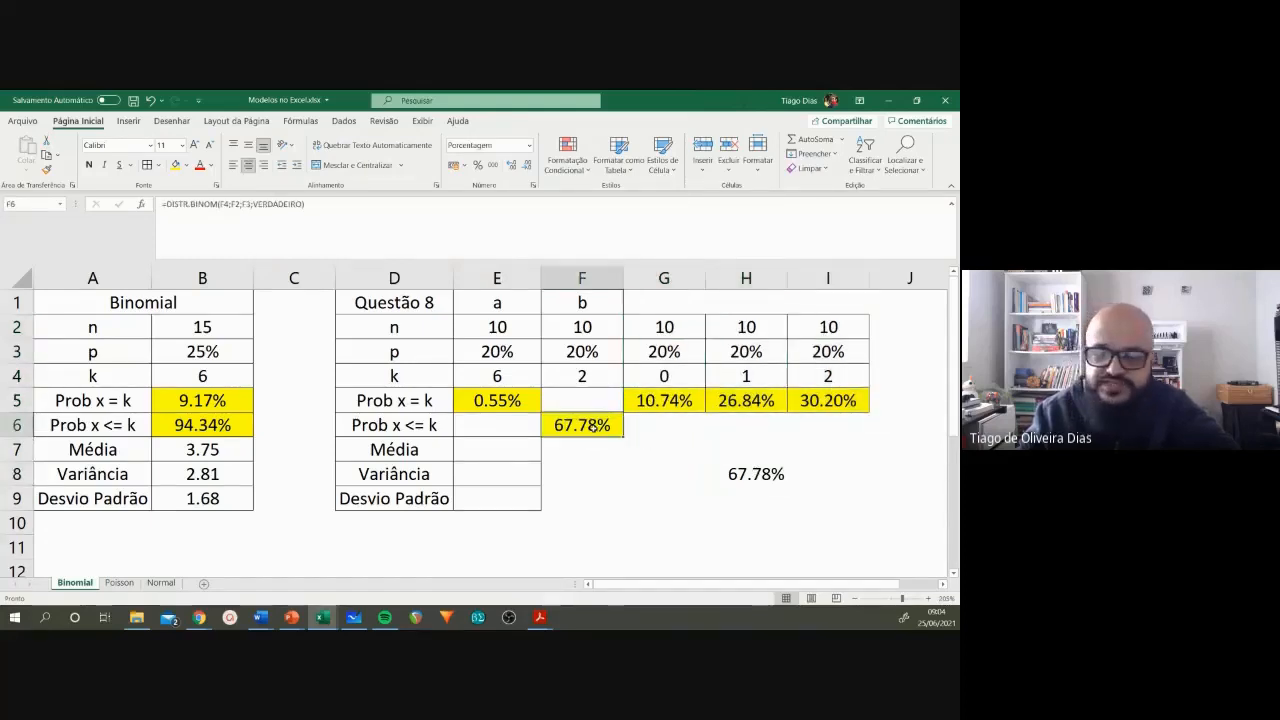
click(753, 474)
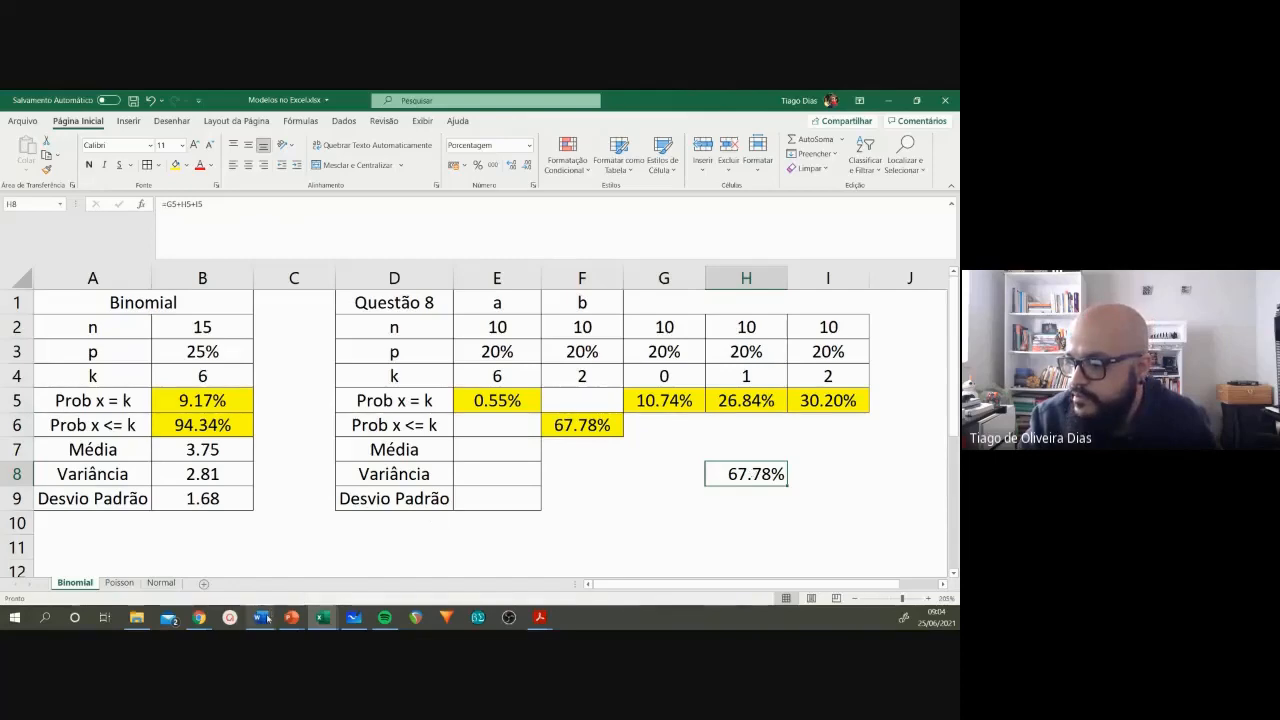
Step: Switch to the Word exercise list, highlight item 8c about the mean and standard deviation, and return to Excel
mouse_move(264, 617)
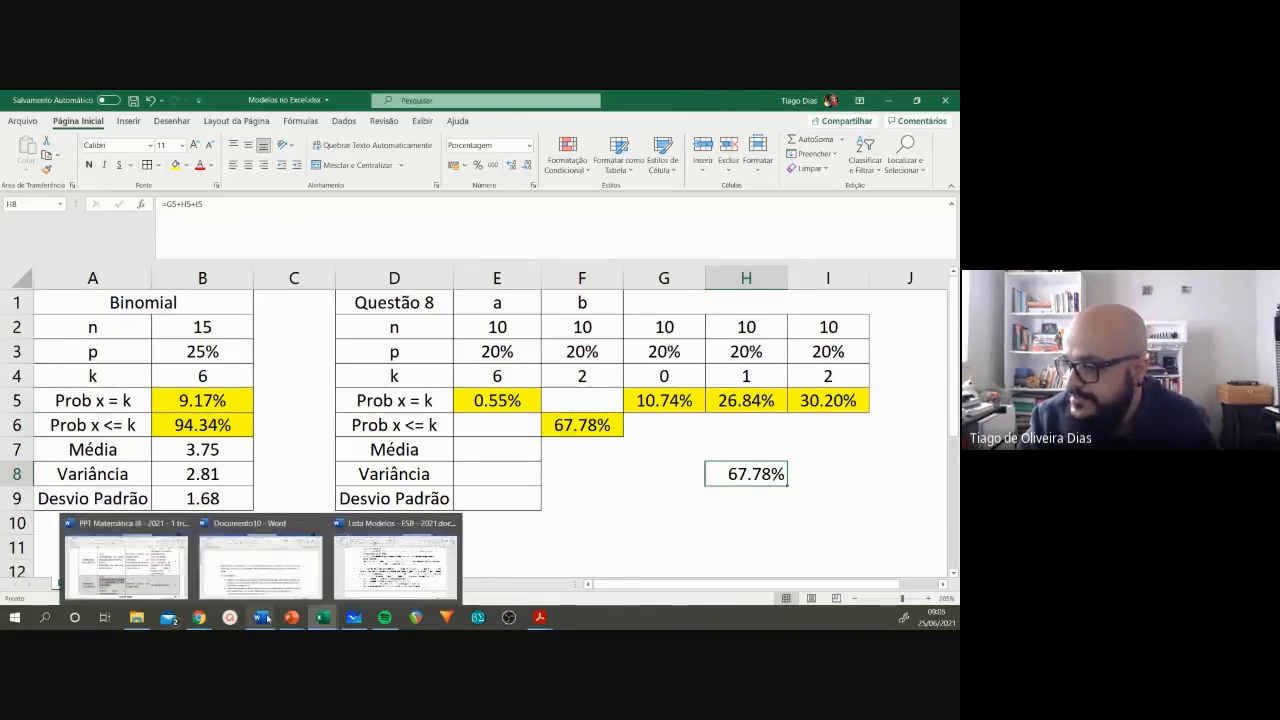
click(395, 560)
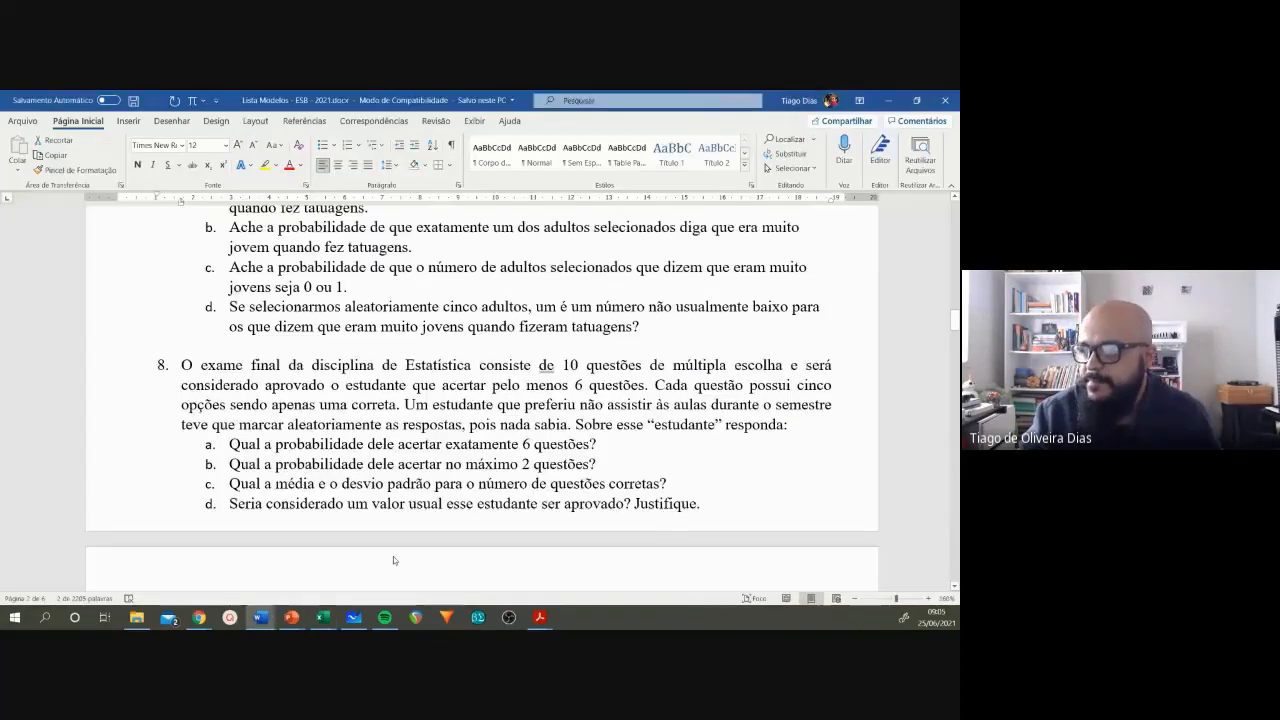
drag(229, 484, 660, 484)
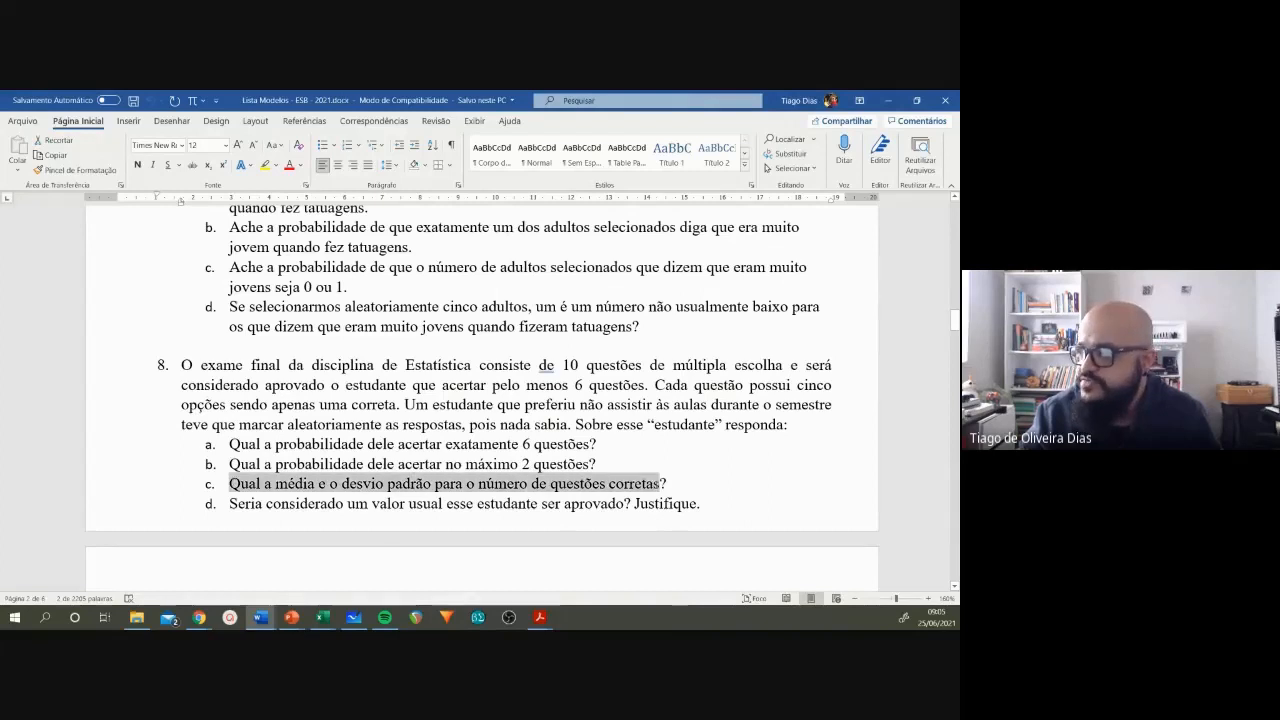
click(664, 484)
key(alt+Tab)
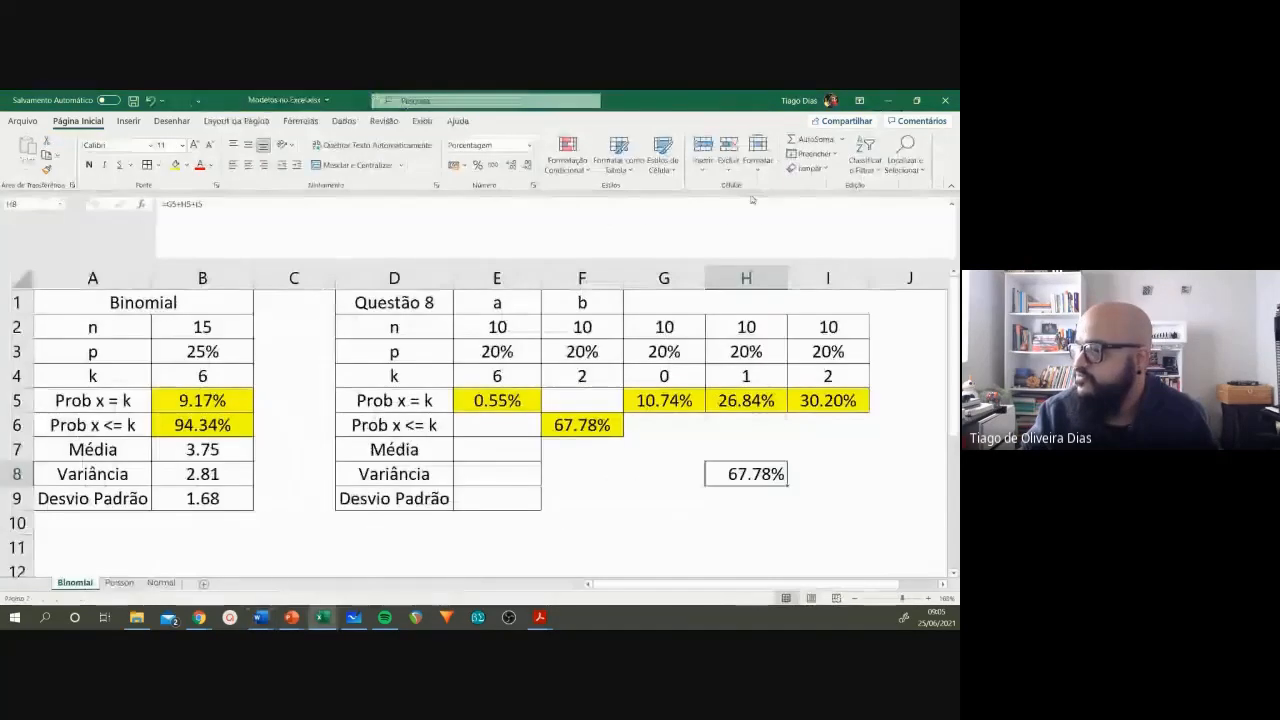
Step: Calculate the mean (Média) for question 8 in E7 with the formula =E2*E3
click(483, 451)
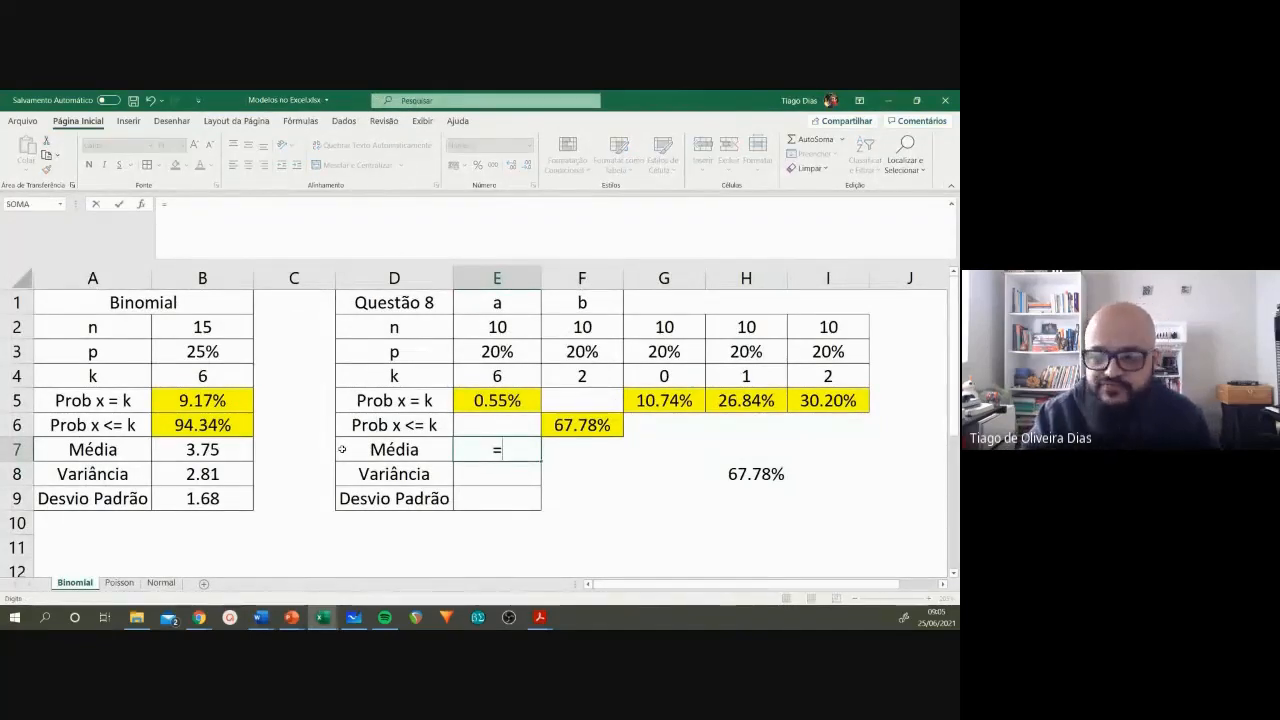
click(511, 326)
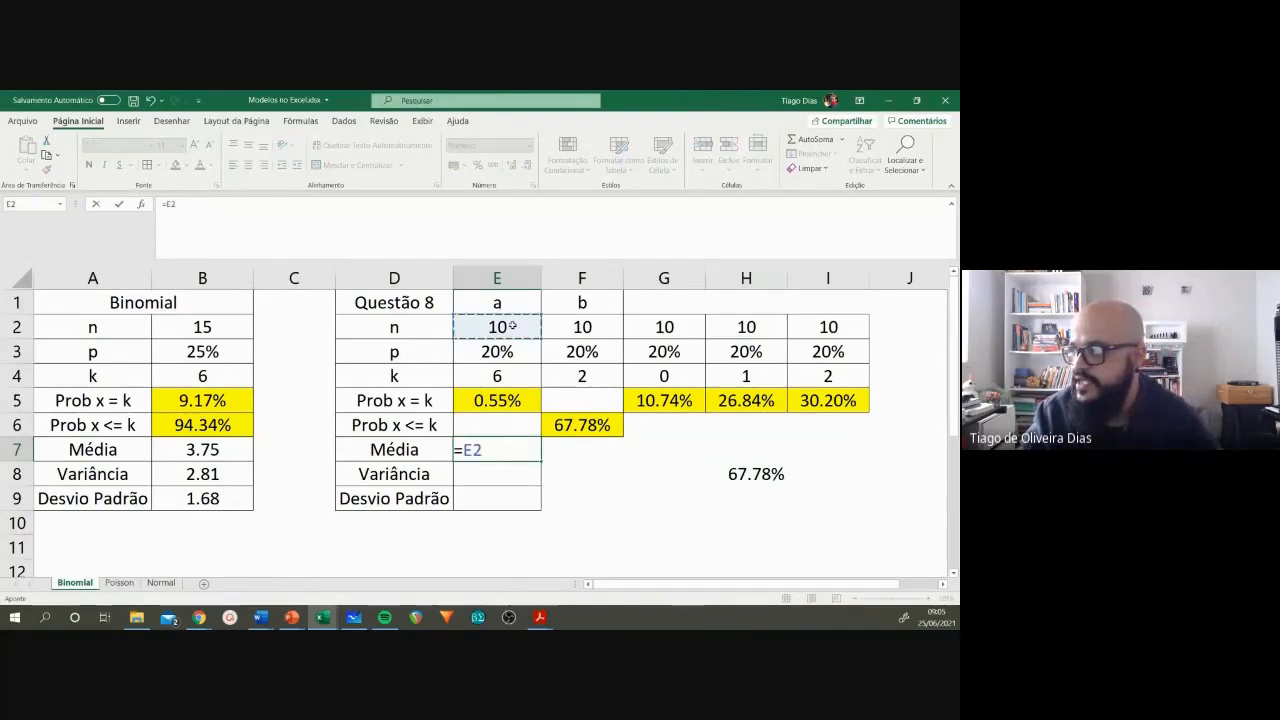
text(*)
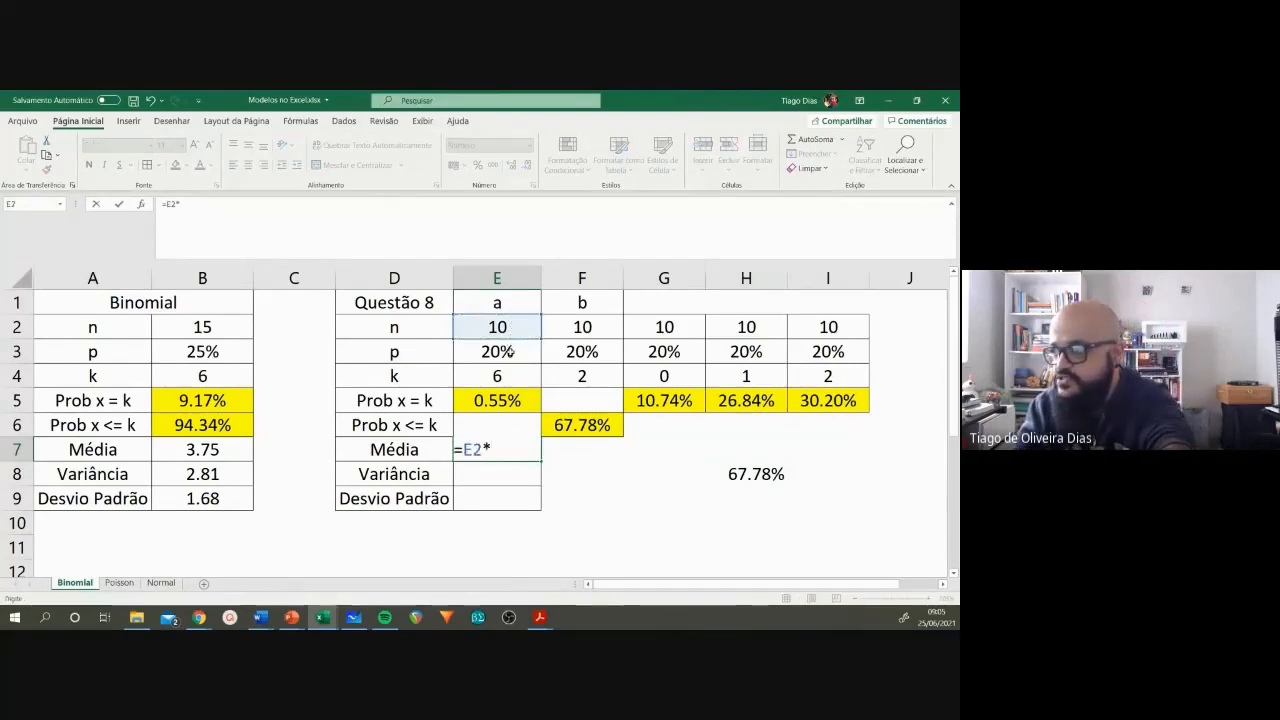
click(511, 351)
key(Return)
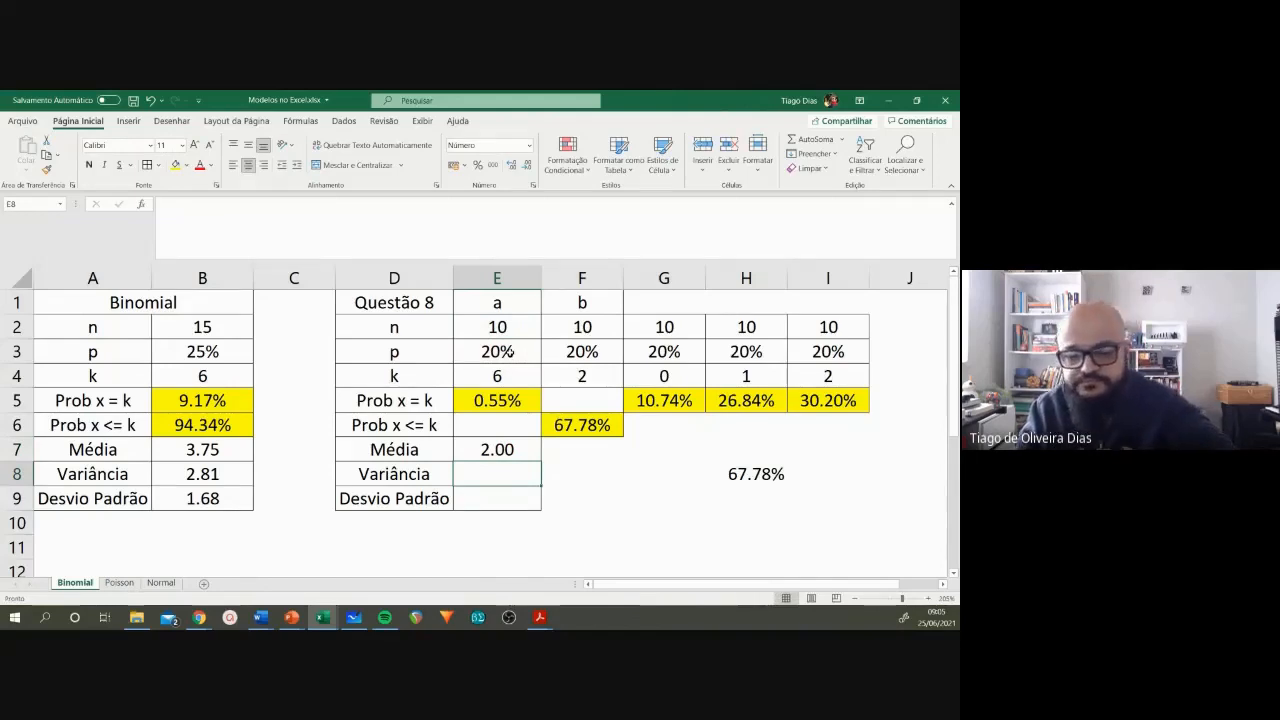
Step: Calculate the variance (Variância) for question 8 in E8 with the formula =E2*E3*(1-E3)
text(=)
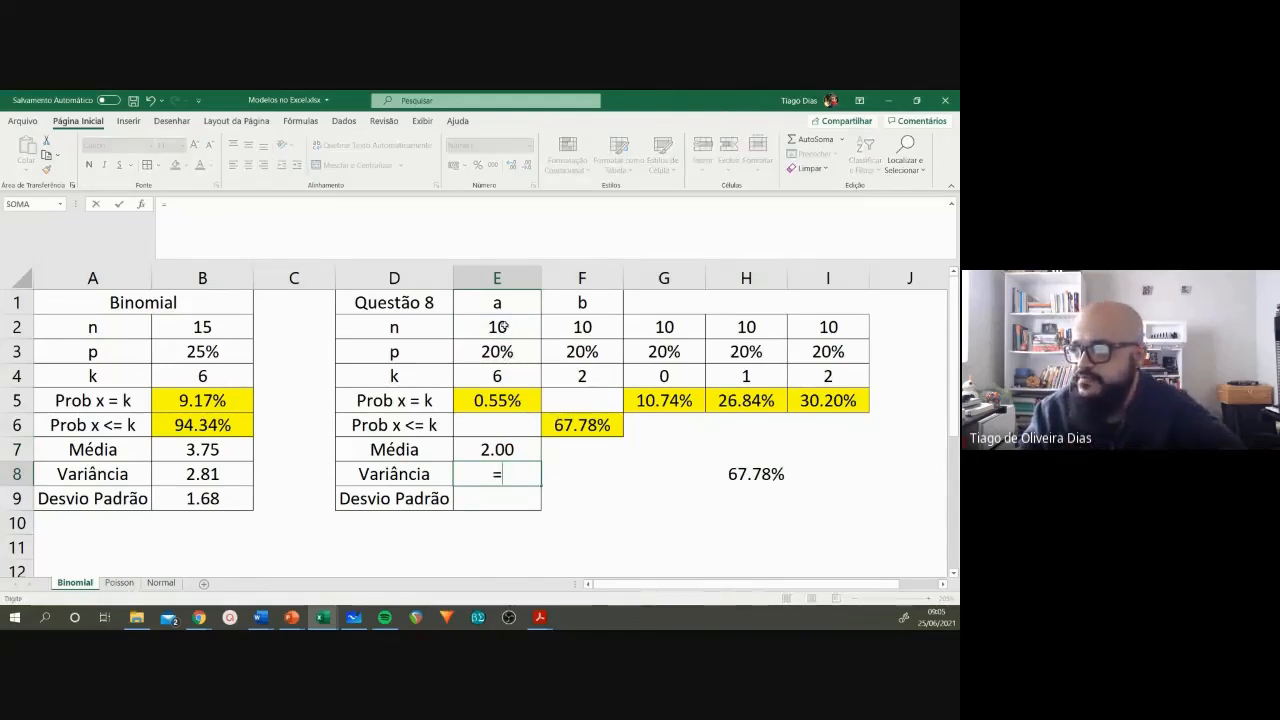
click(503, 326)
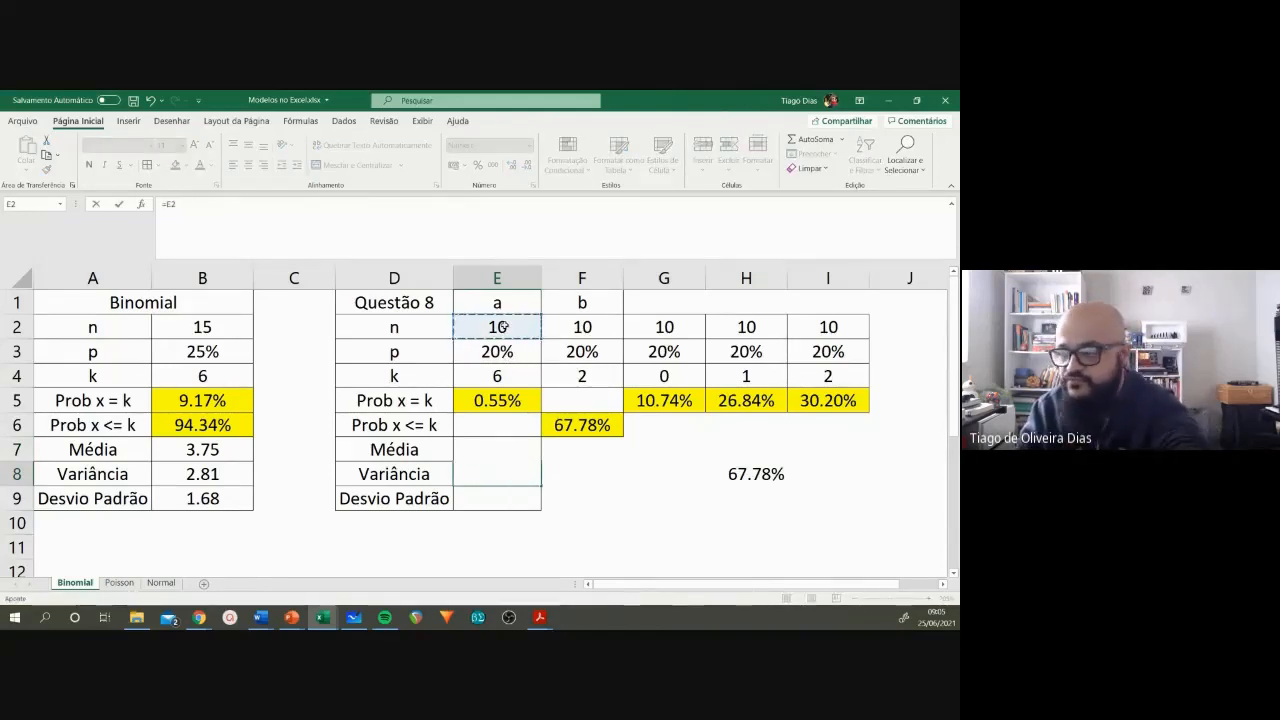
text(*)
click(503, 350)
text(*)
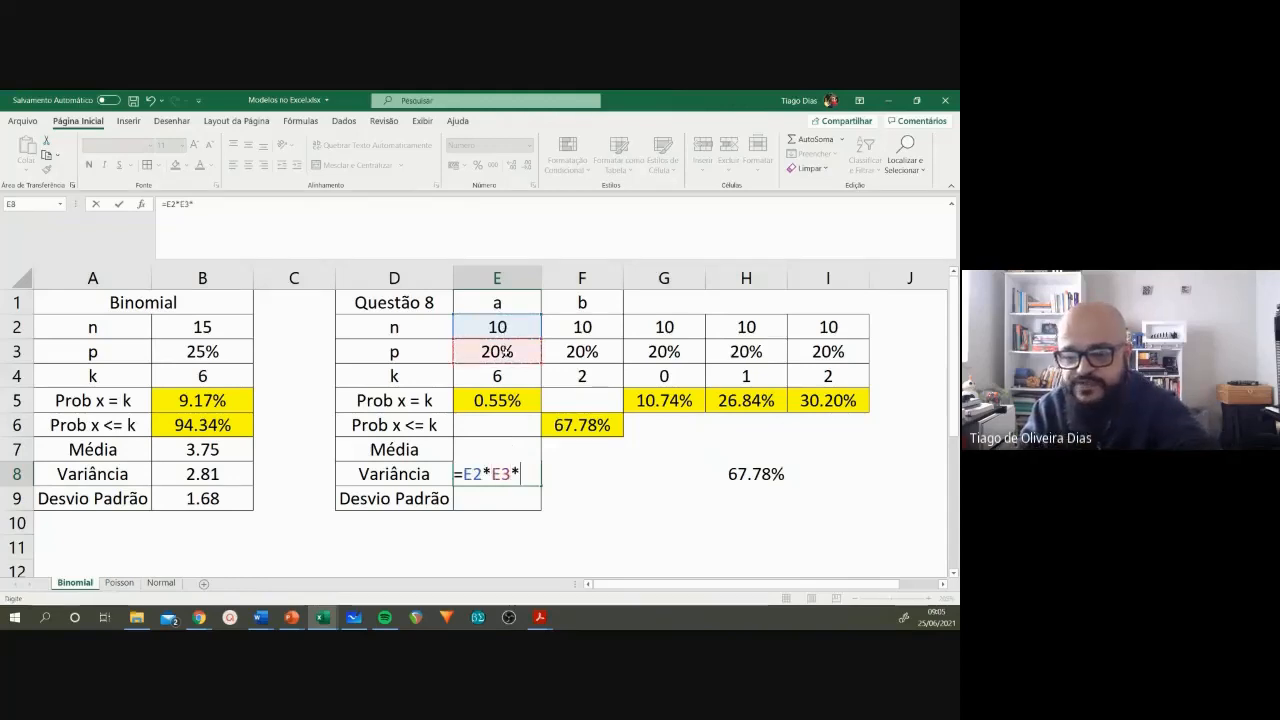
text((1-)
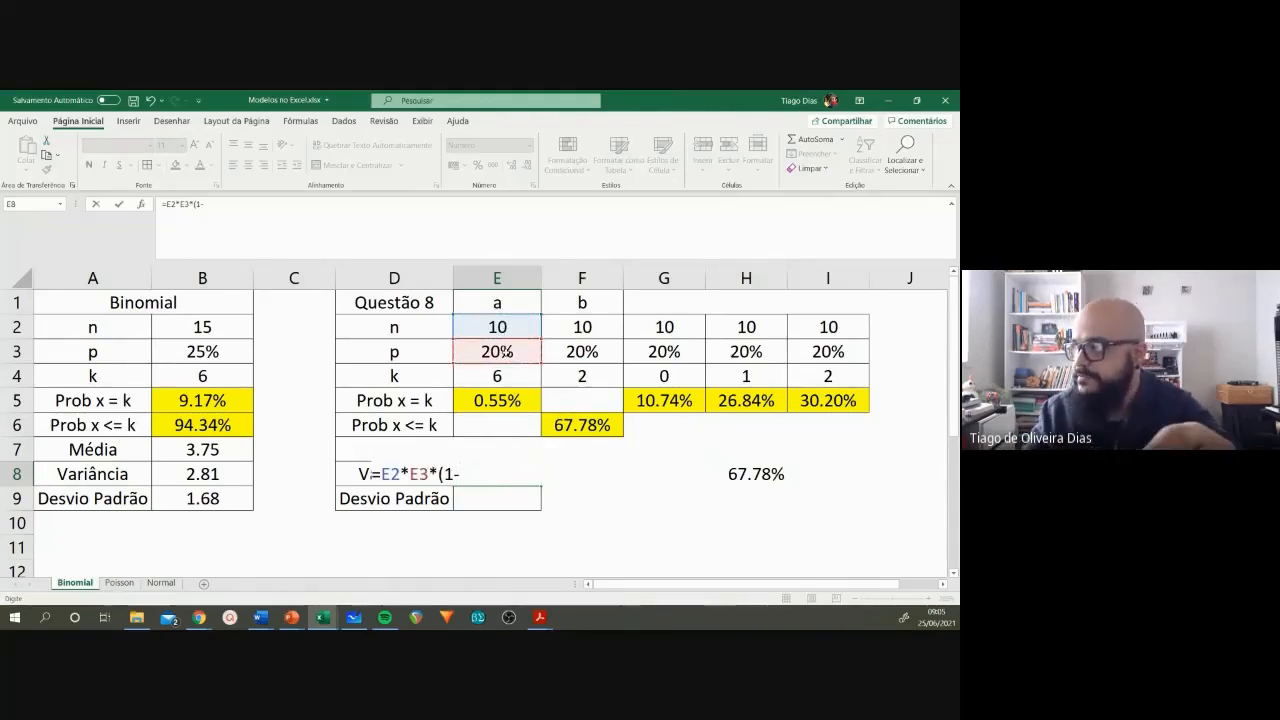
click(505, 352)
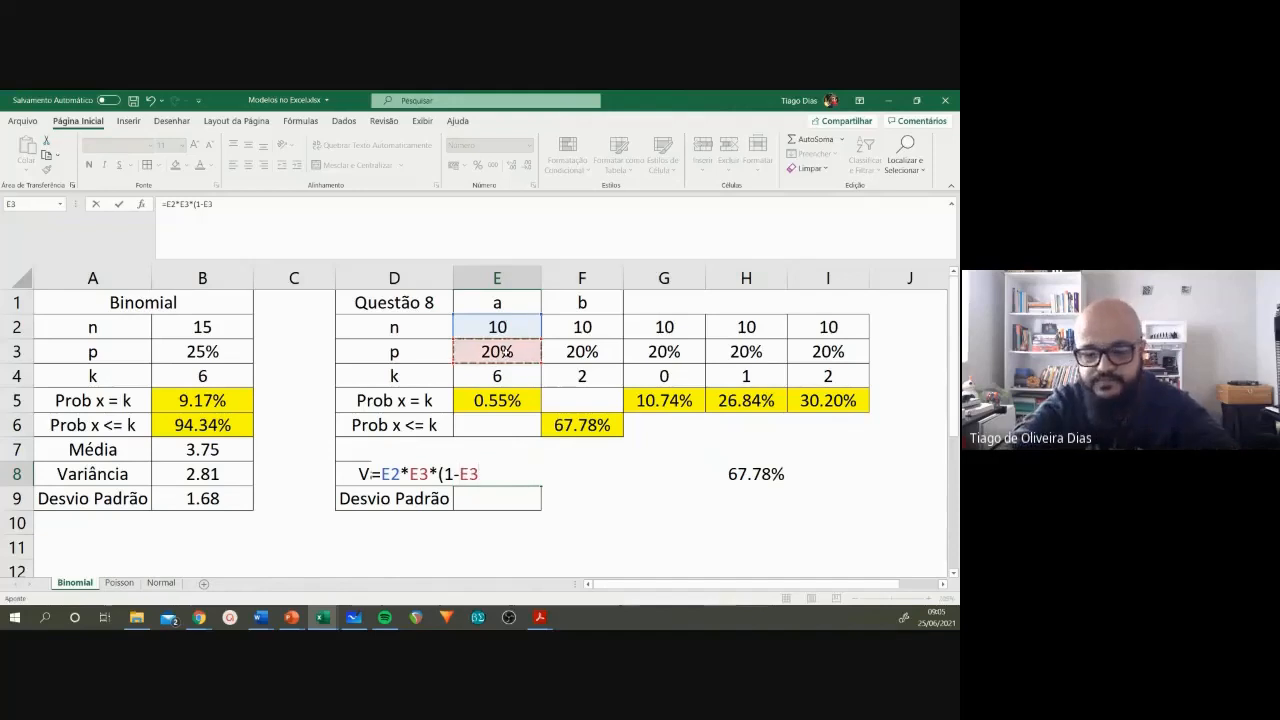
text())
key(Return)
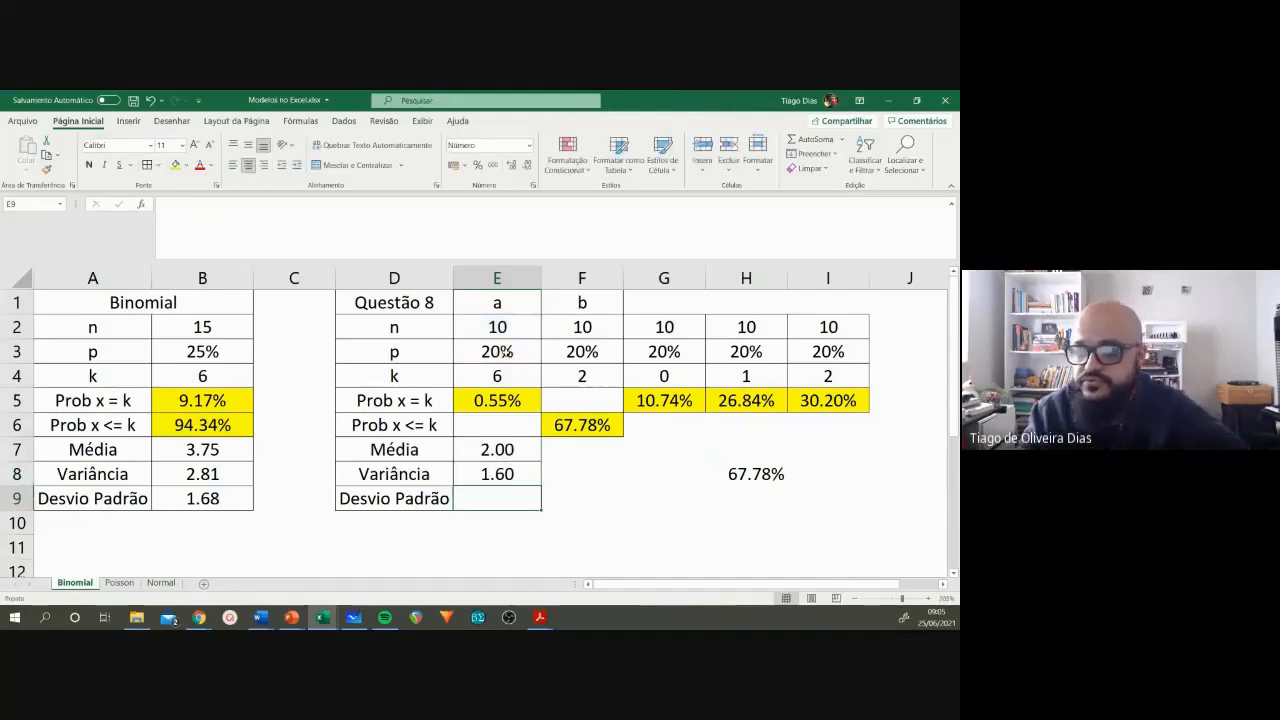
Step: Calculate the standard deviation (Desvio Padrão) in E9 with =RAIZ(E8), and review it together with the mean in E7
text(=RA)
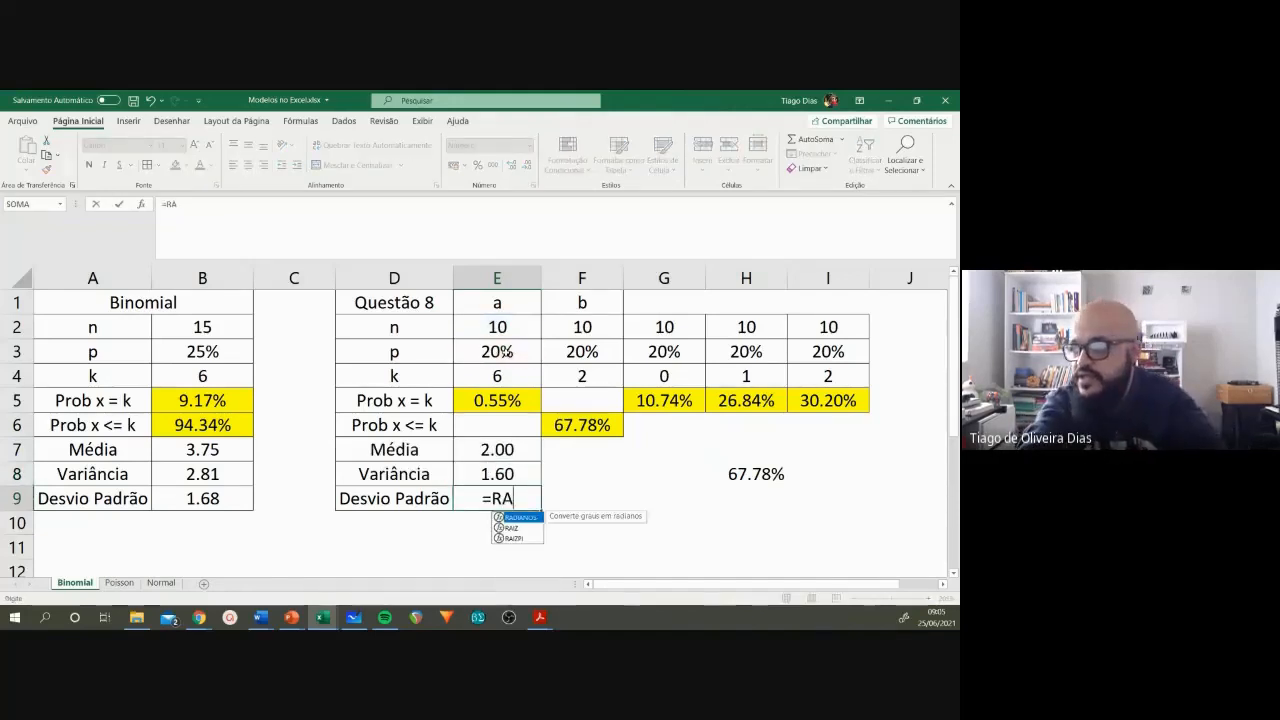
text(IZ()
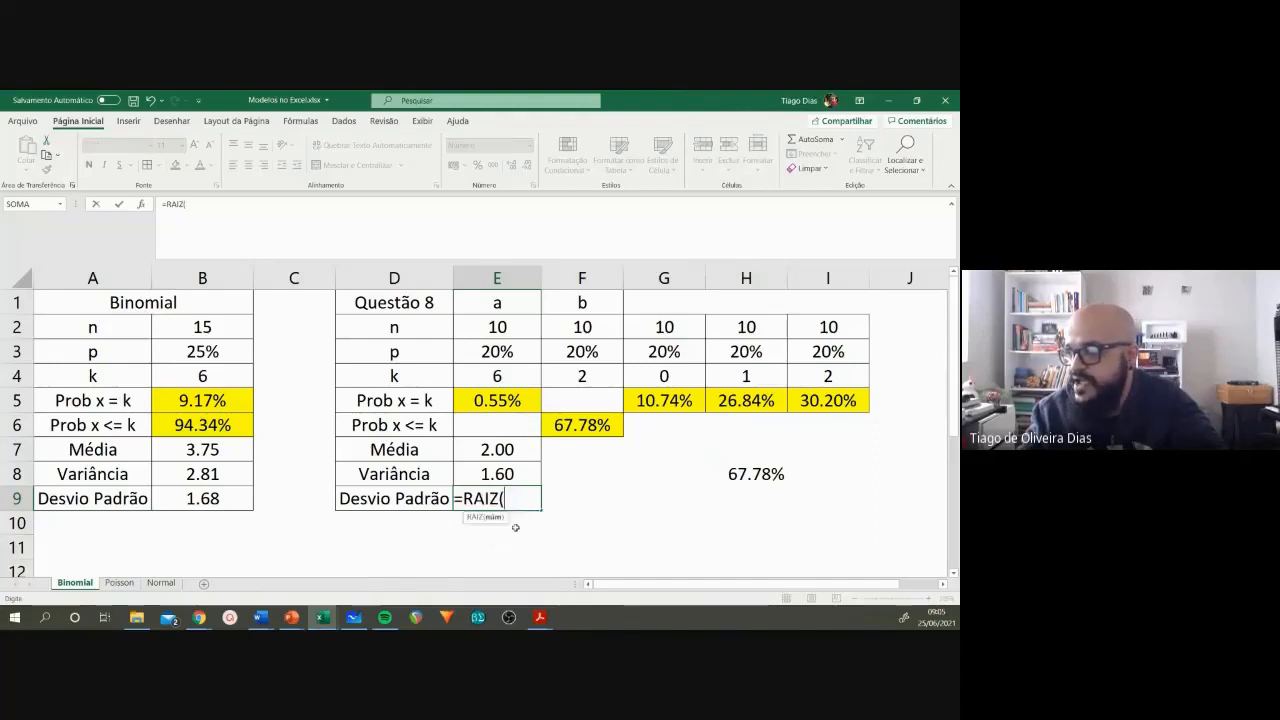
click(511, 474)
text())
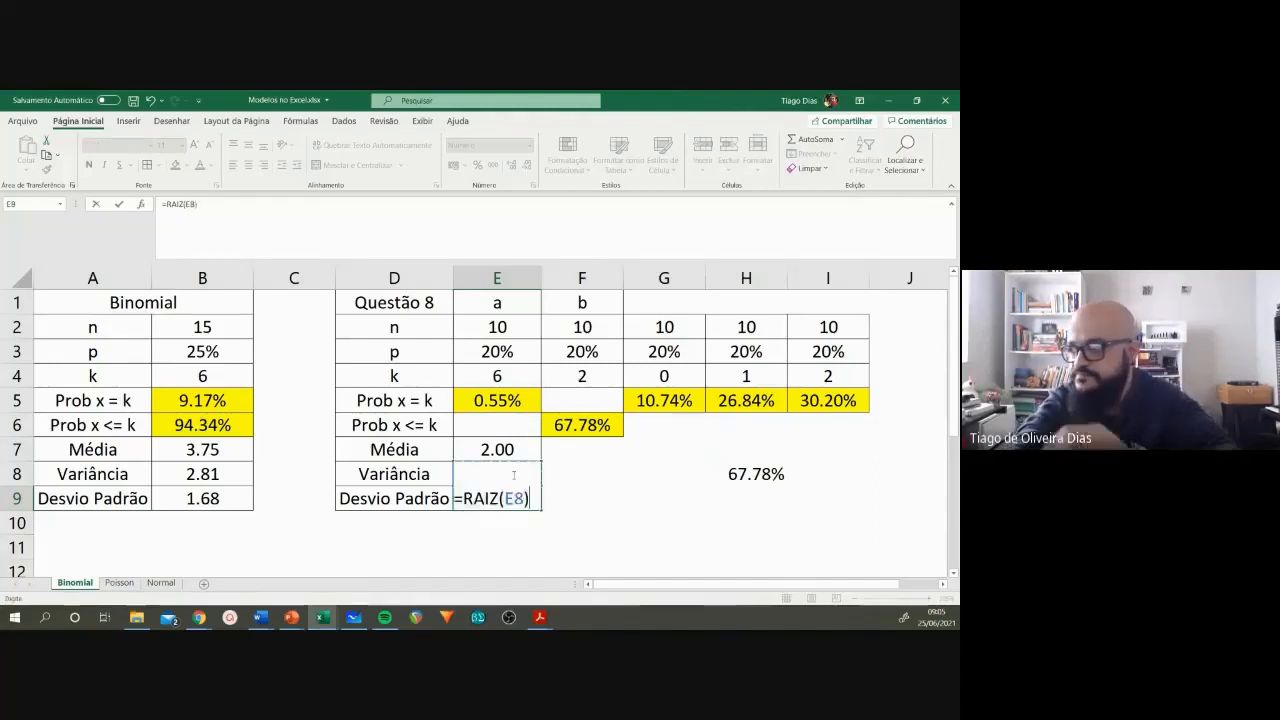
key(Return)
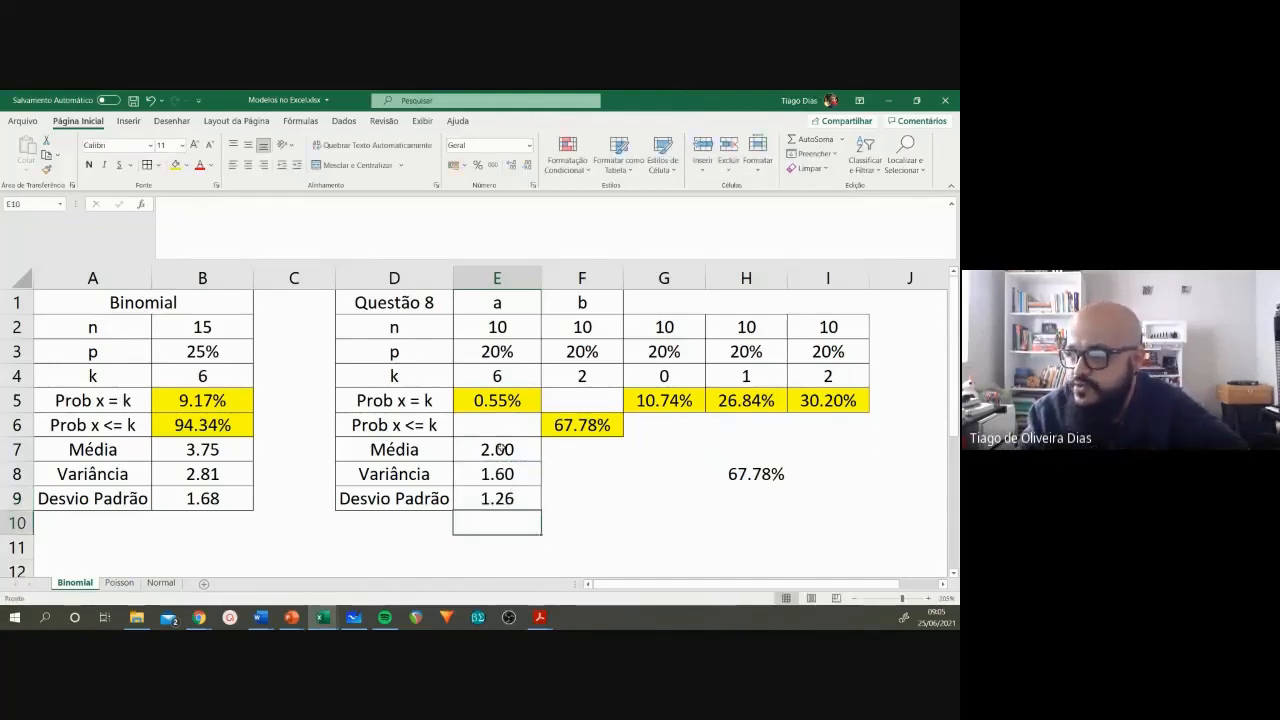
click(500, 449)
click(499, 497)
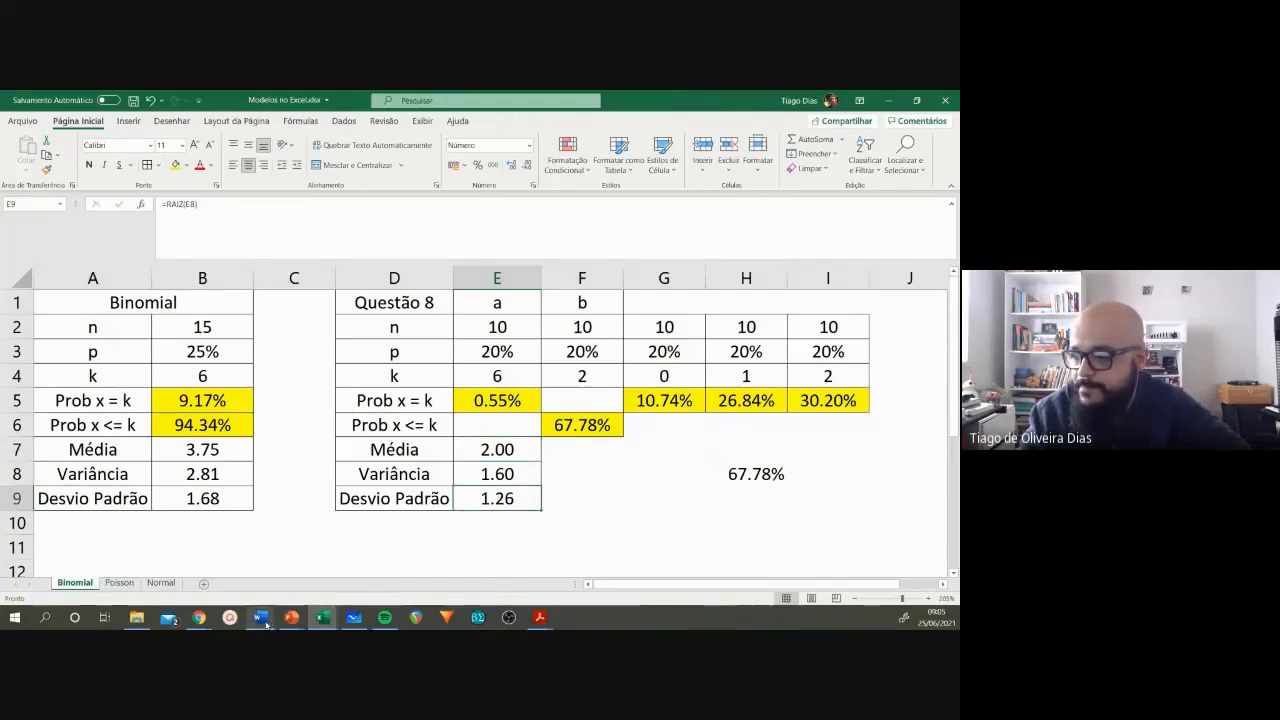
Step: Switch to the Word exercise list, highlight item 8d and its word "usual", and return to Excel
mouse_move(282, 614)
click(396, 563)
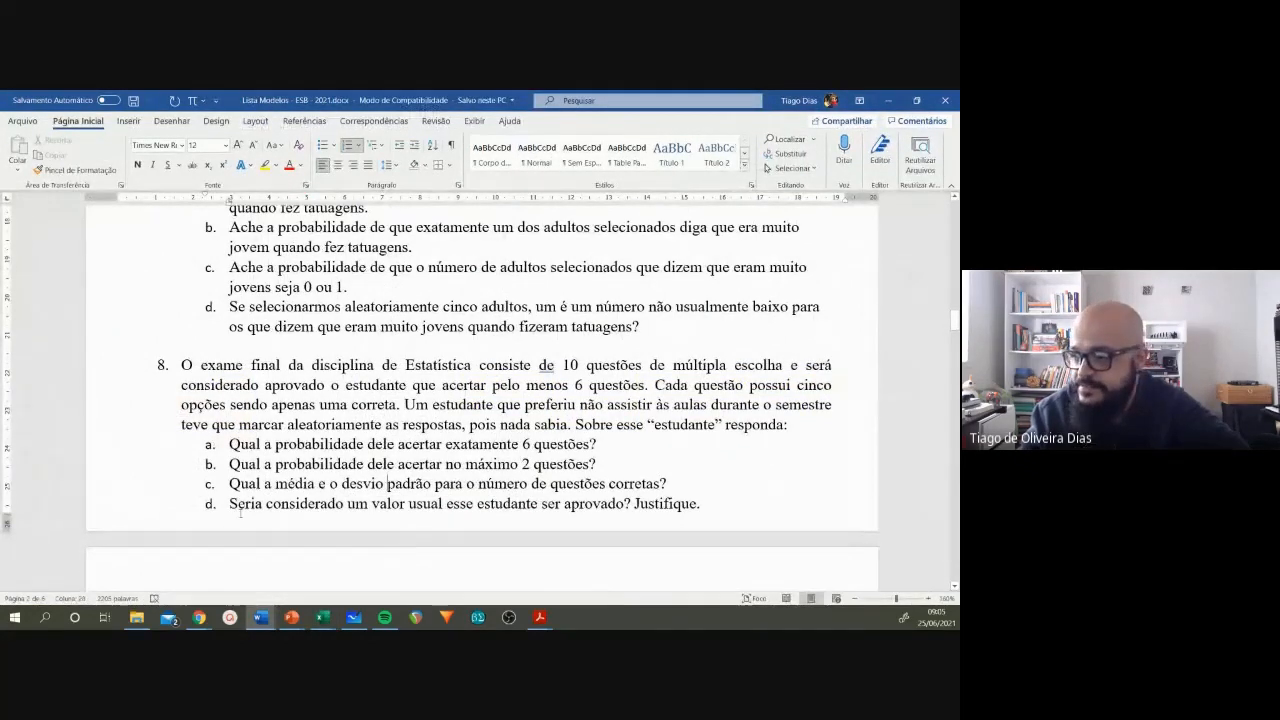
drag(232, 504, 577, 507)
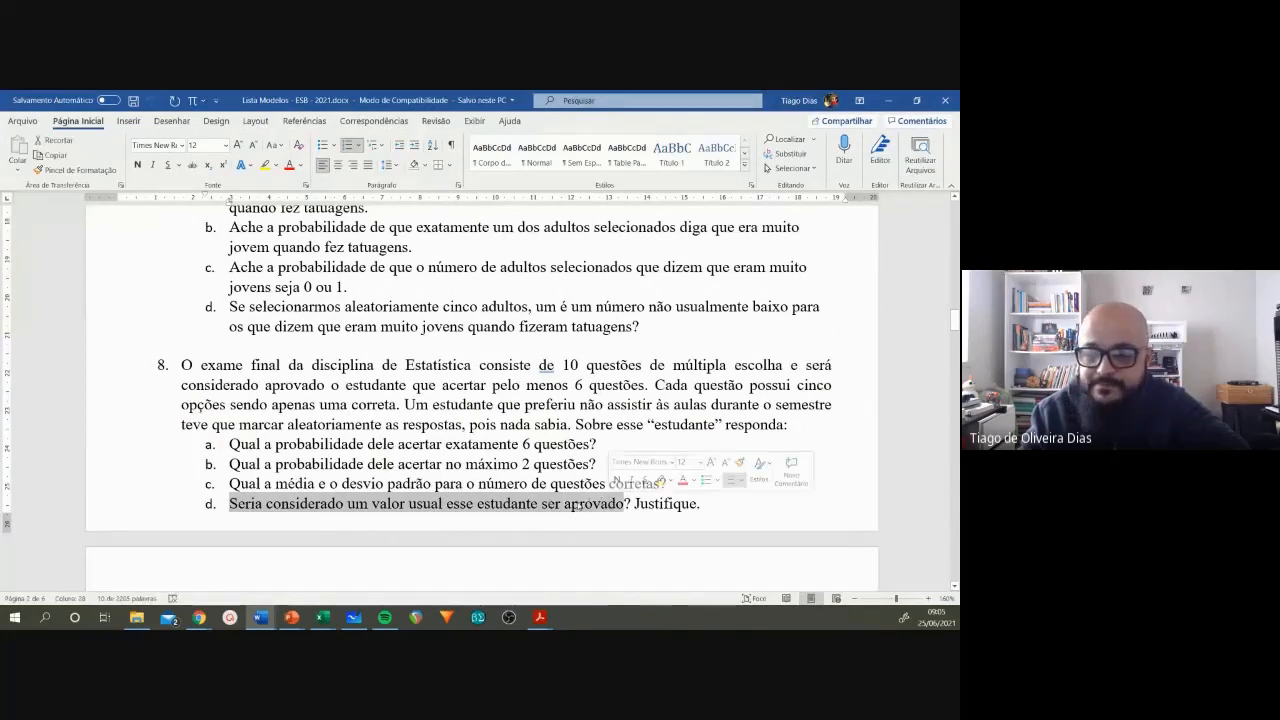
click(577, 507)
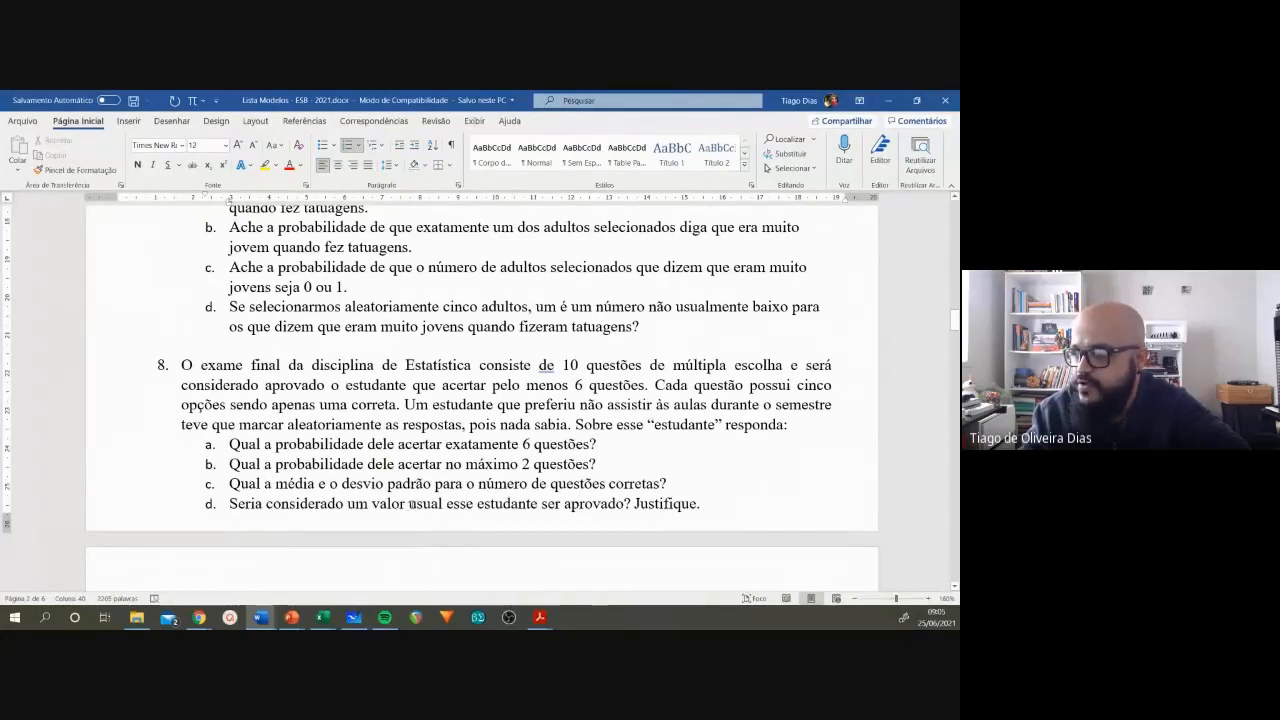
drag(409, 503, 449, 503)
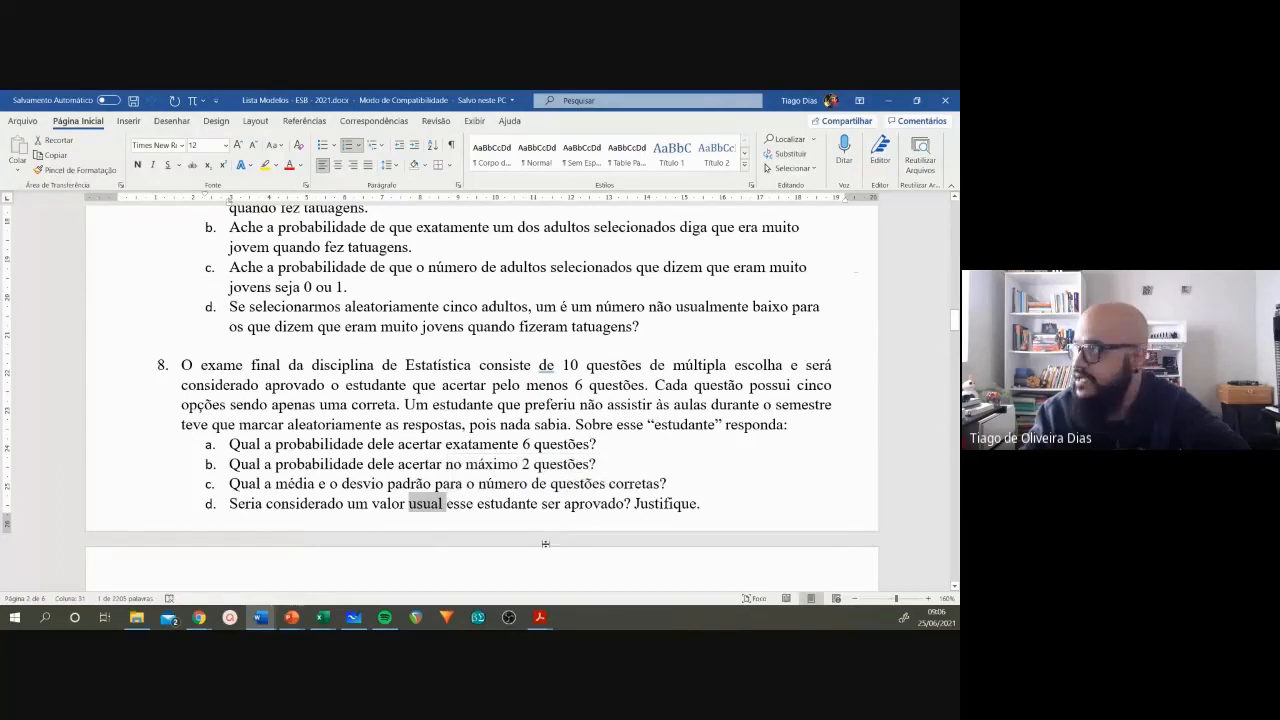
click(887, 100)
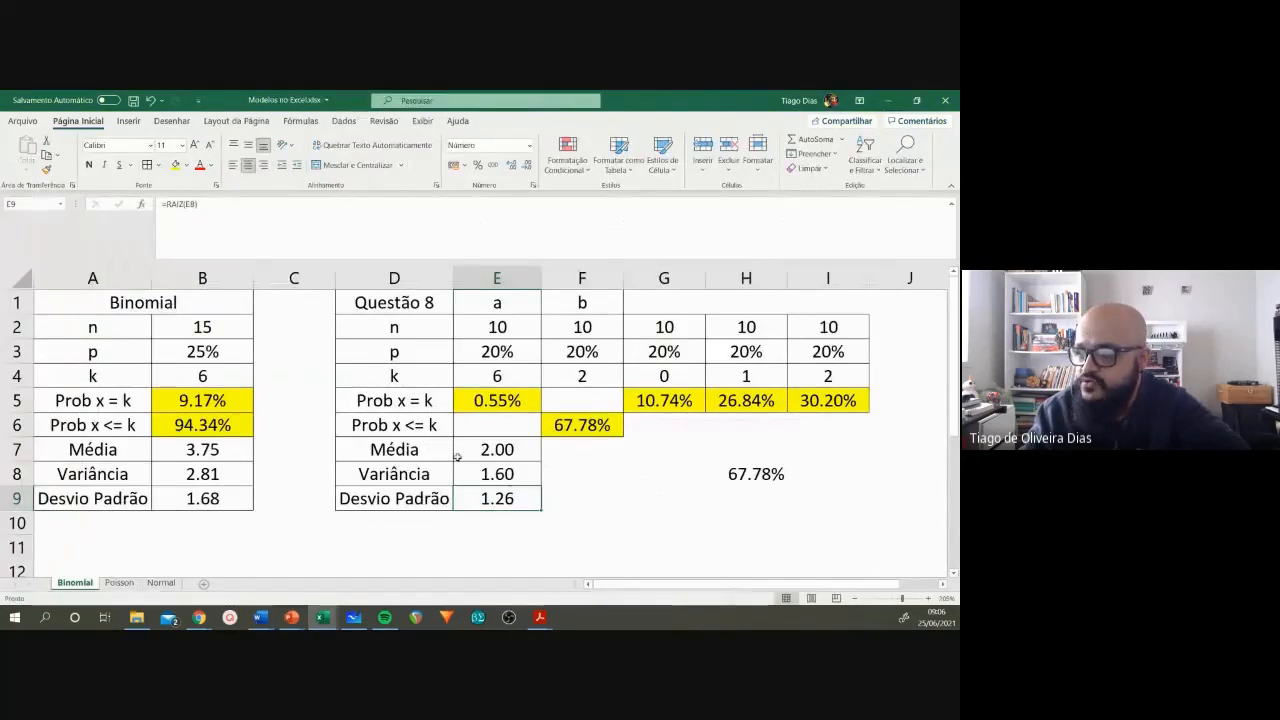
Step: Enter the label Usual_mínimo in D11, below the question 8 table
click(415, 546)
text(u)
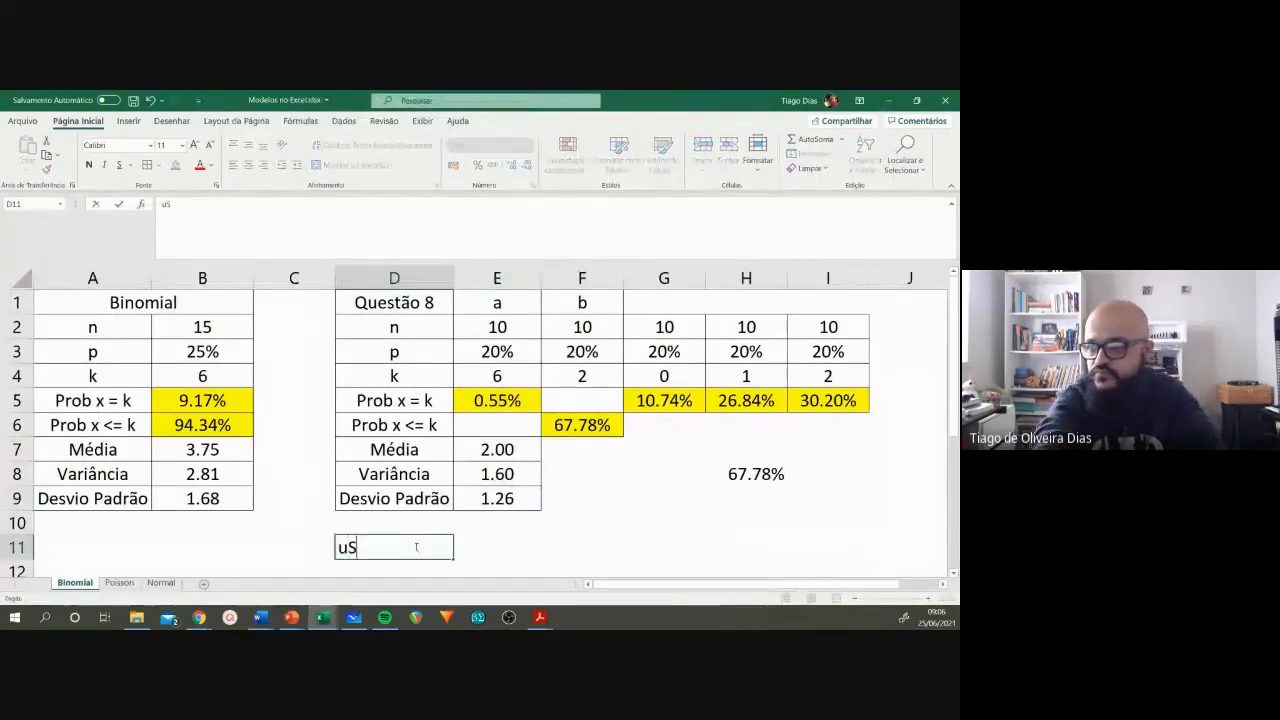
key(BackSpace)
text(Us)
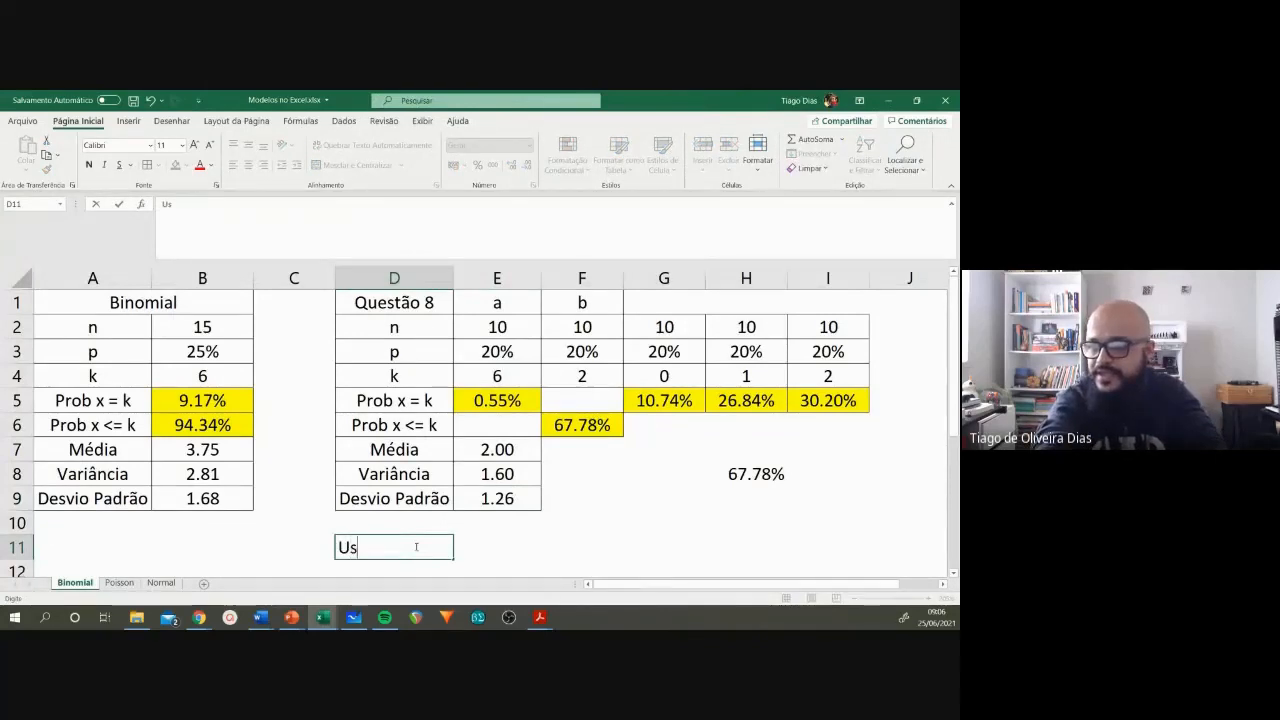
text(ual)
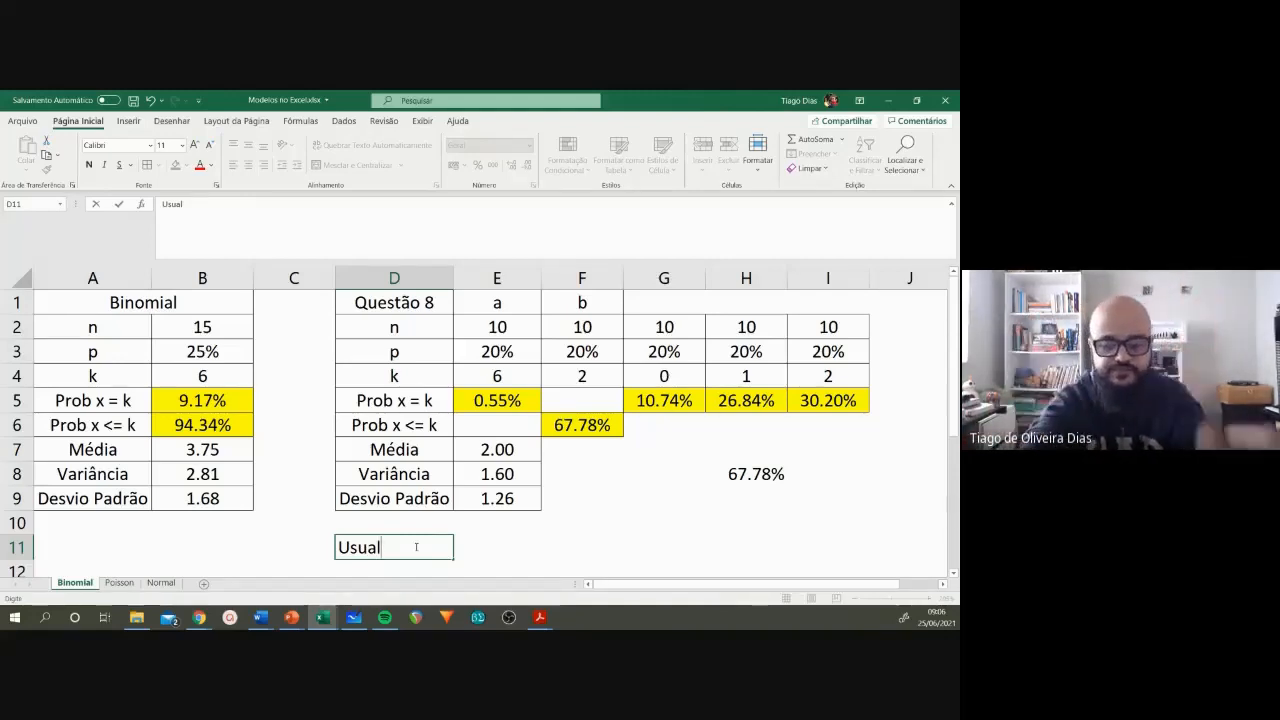
text(míno)
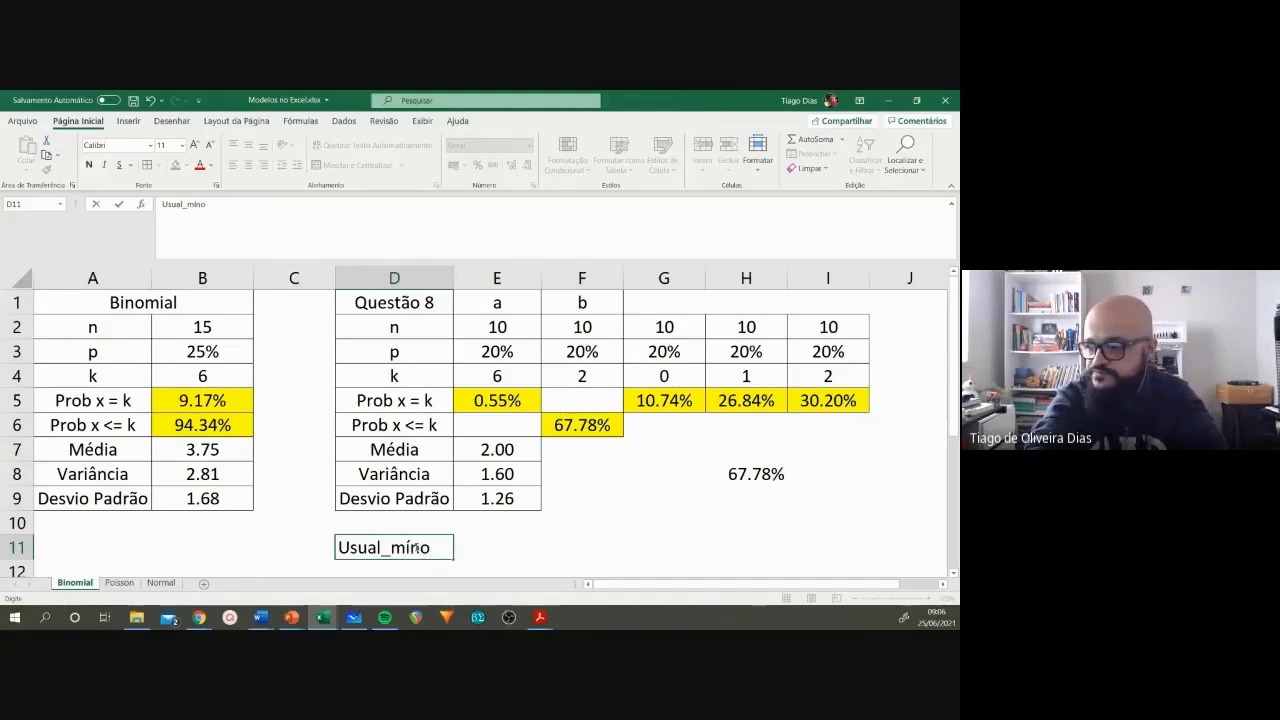
key(BackSpace)
text(imo)
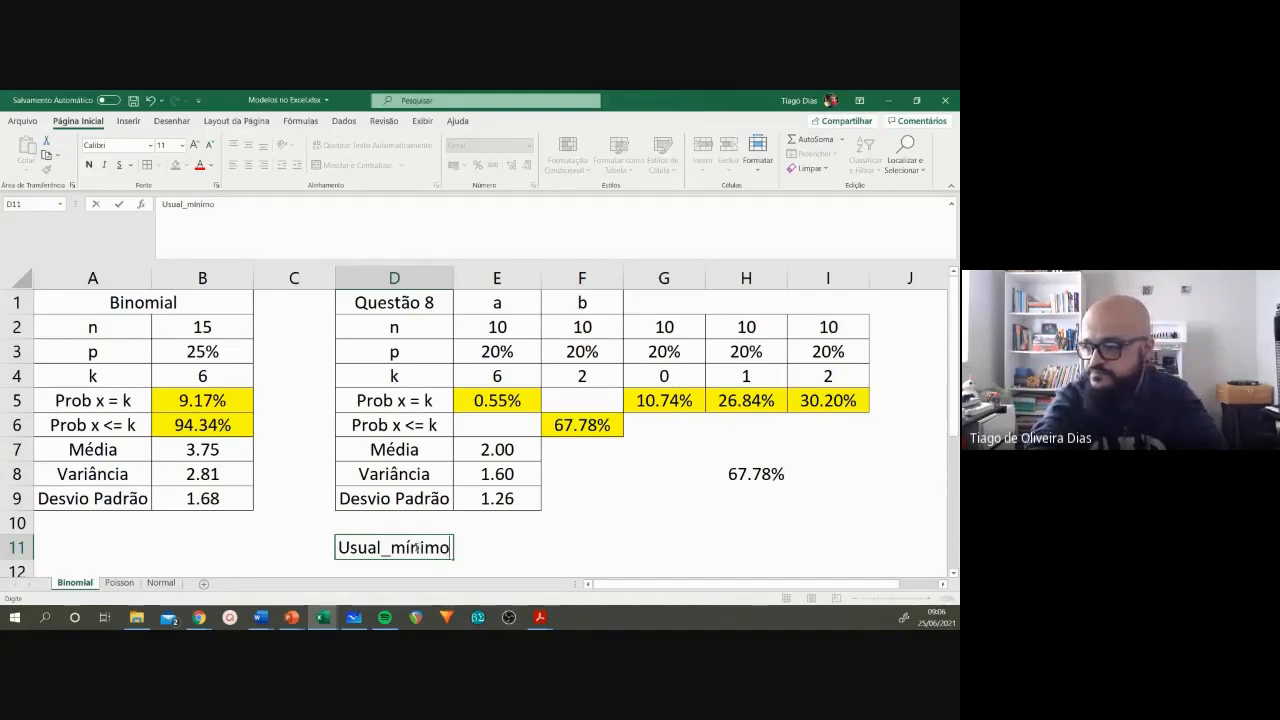
key(Return)
Step: Calculate the minimum usual value in E11 as the mean minus two standard deviations, with the formula =E7-2*E9
key(Up)
key(Right)
text(=)
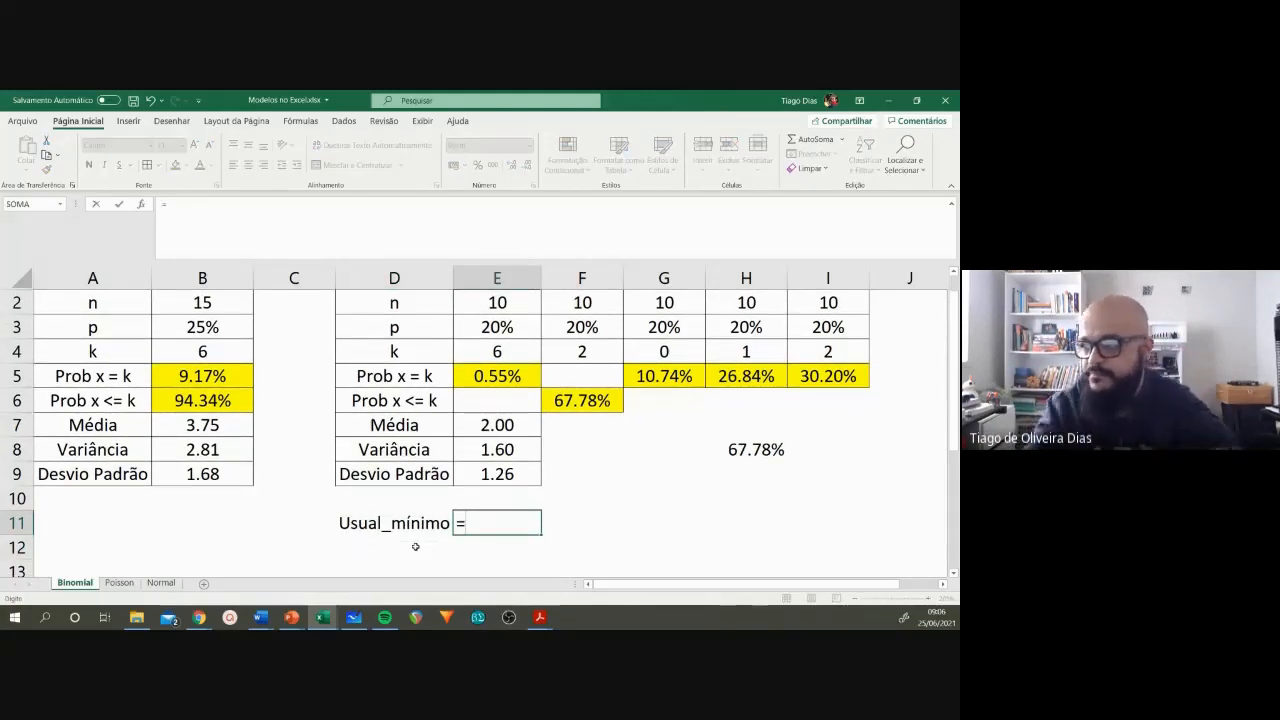
scroll(415, 546, up, 1)
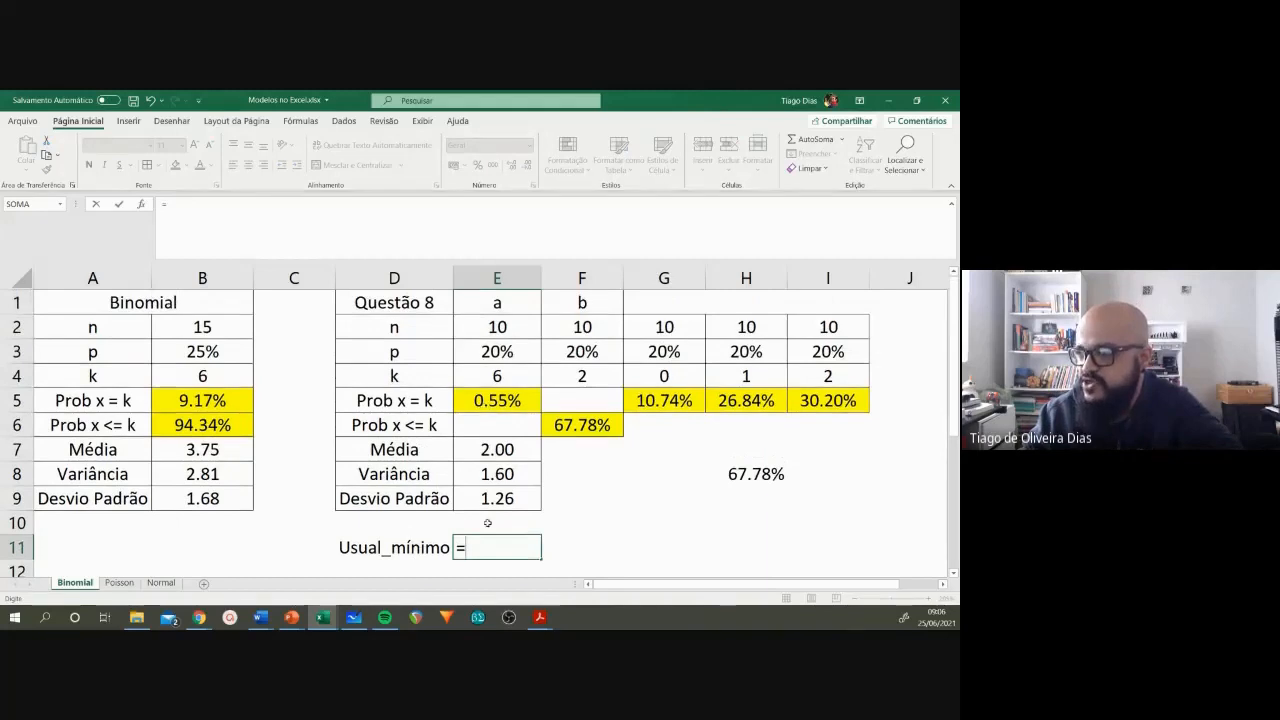
click(502, 455)
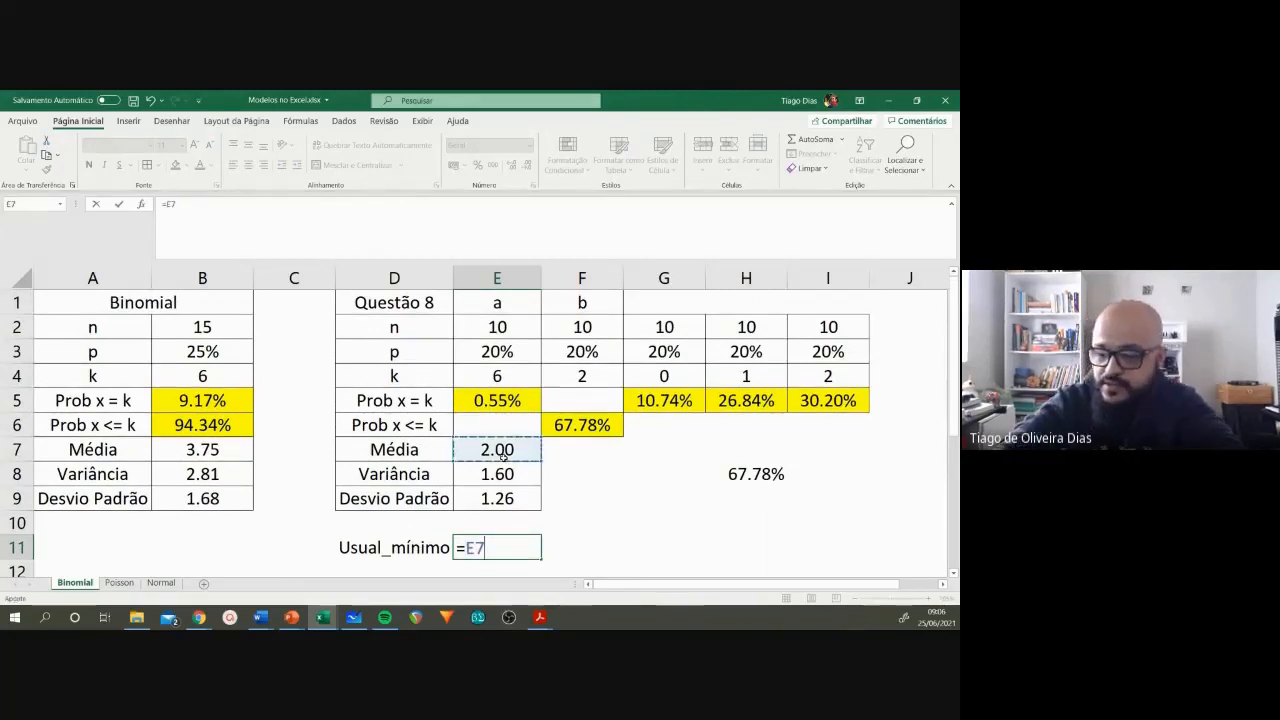
text(+)
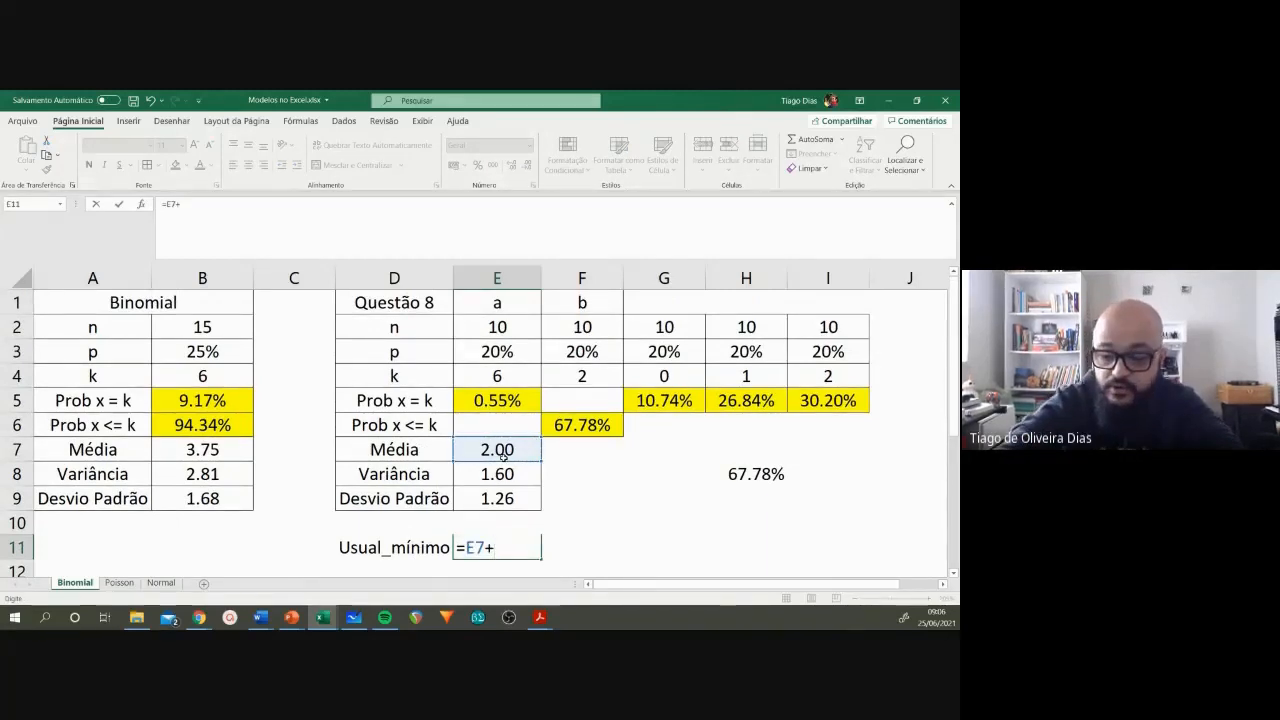
key(BackSpace)
text(-)
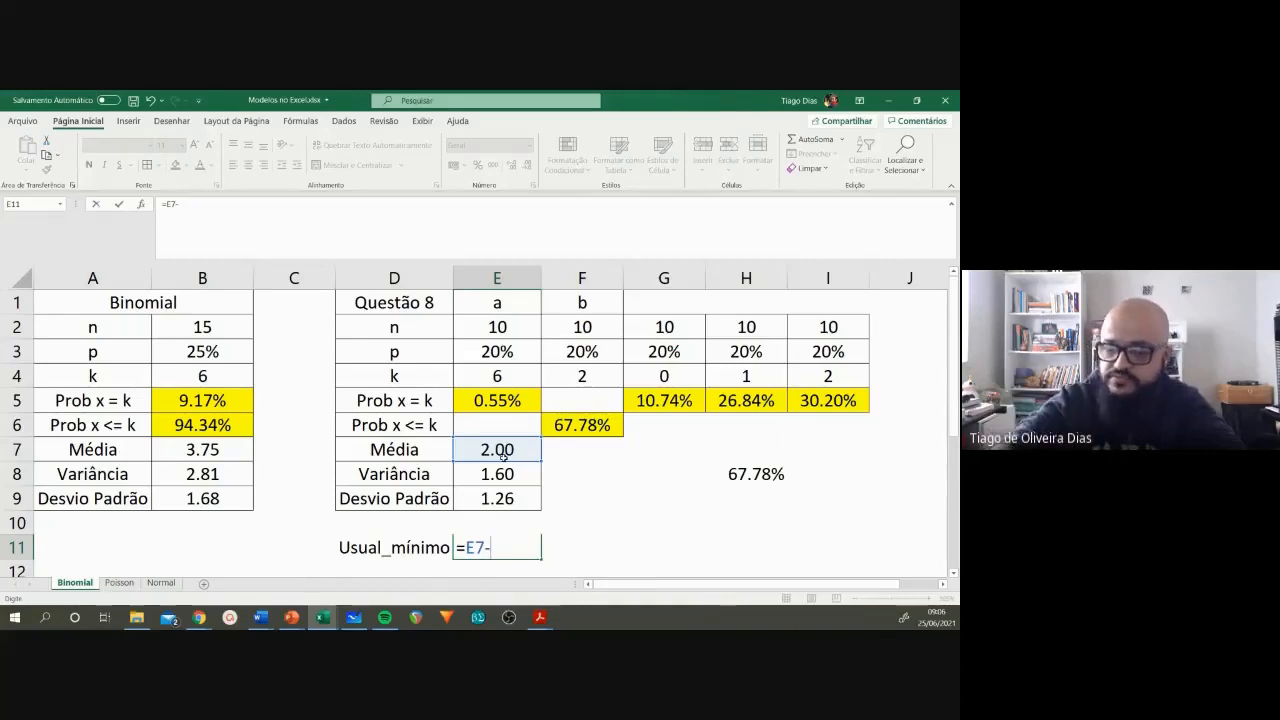
text(22)
key(BackSpace)
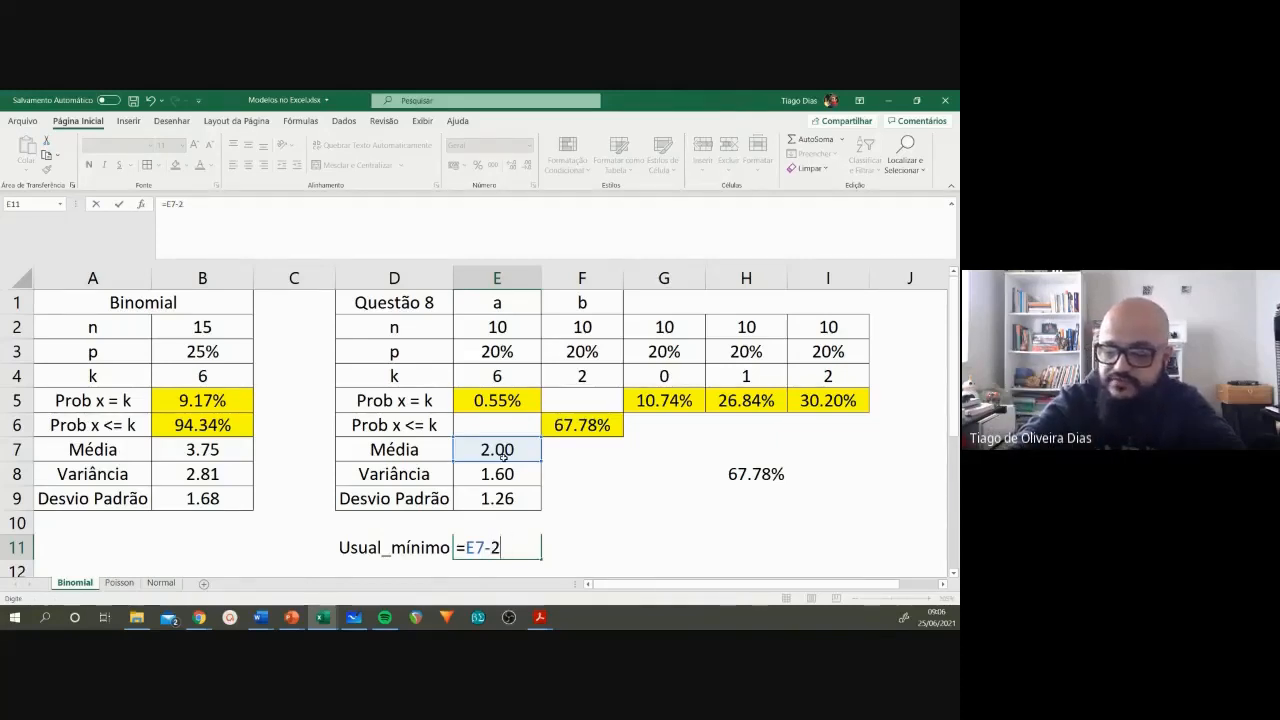
text(*)
click(503, 500)
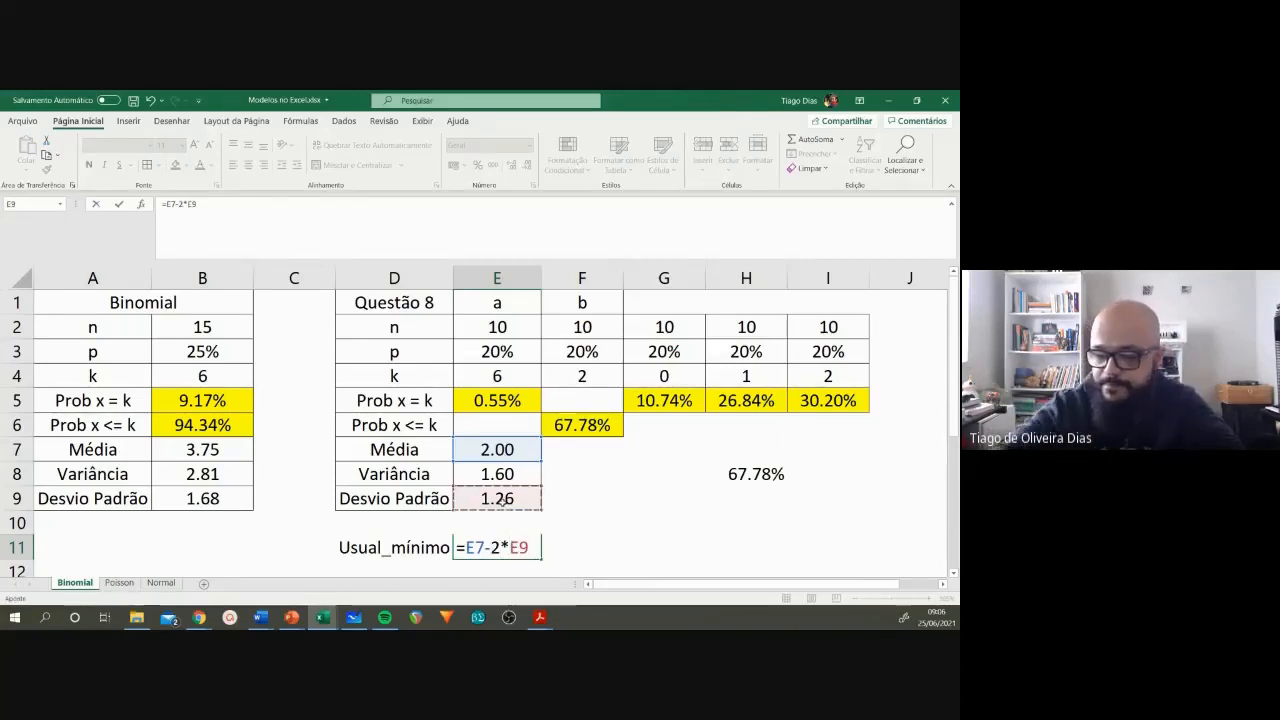
key(Return)
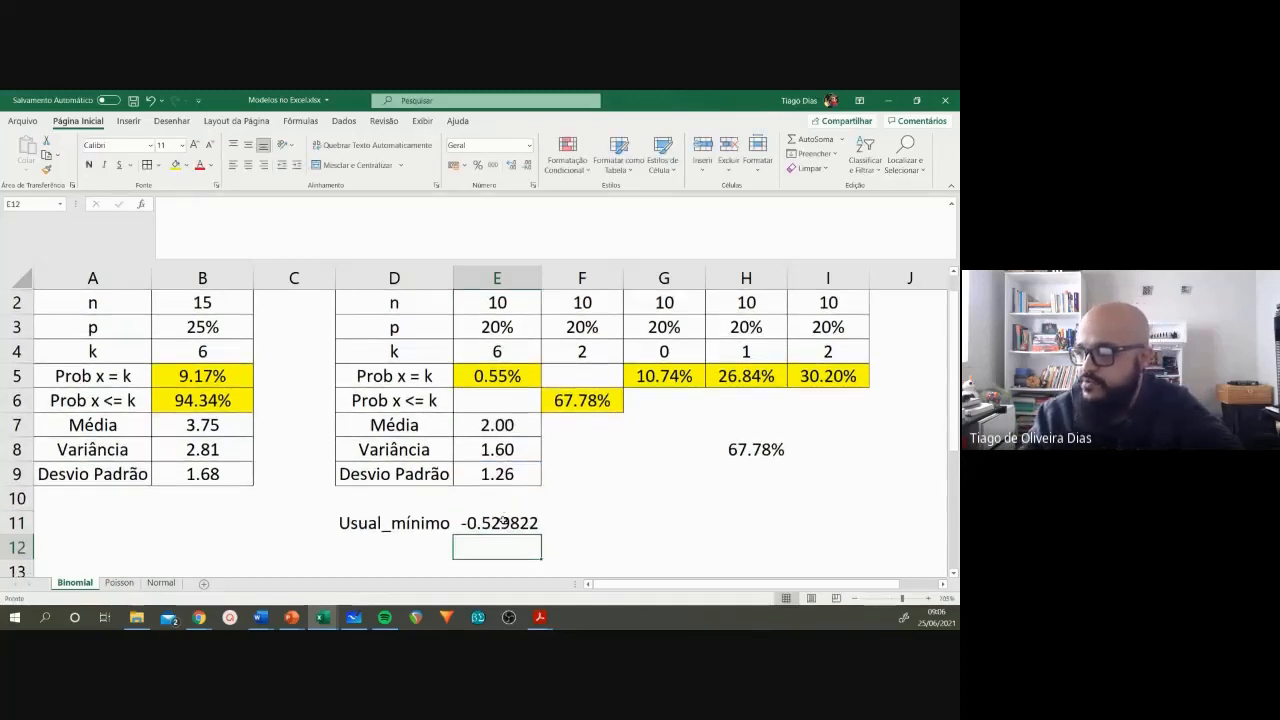
key(Up)
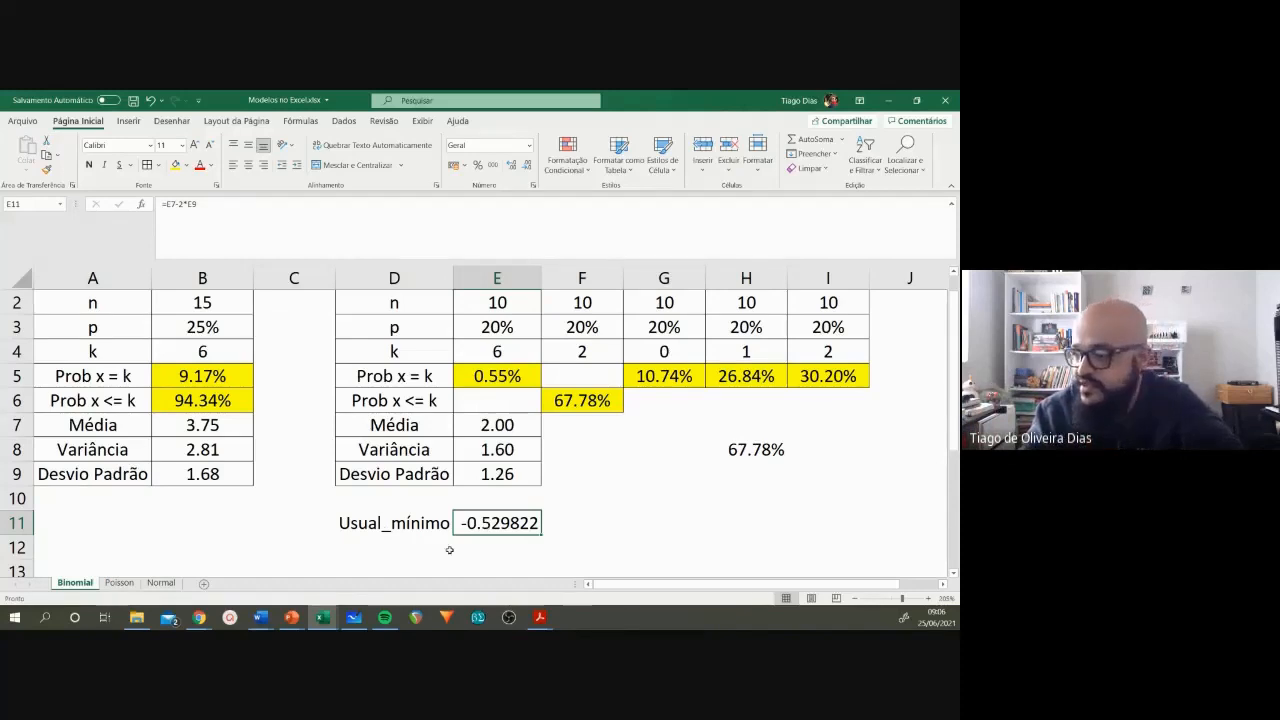
Step: Enter the label Usual_máximo in D12, directly below Usual_mínimo
click(398, 543)
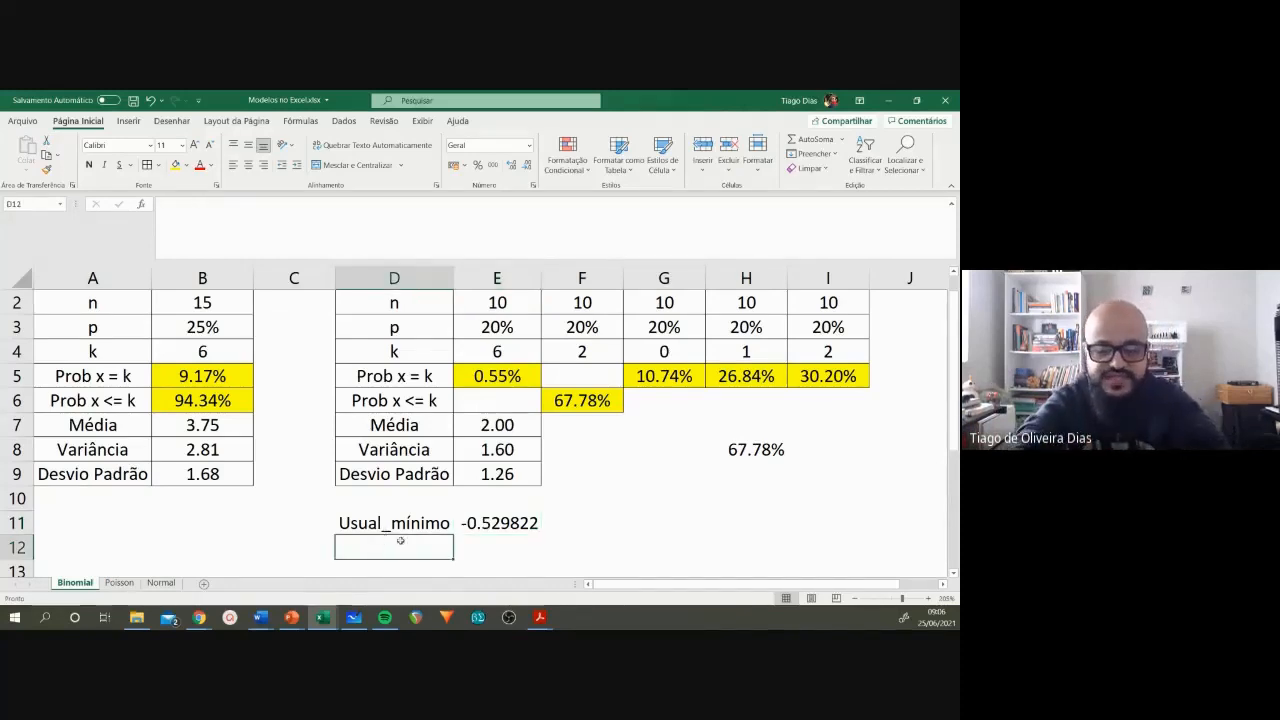
text(Usual)
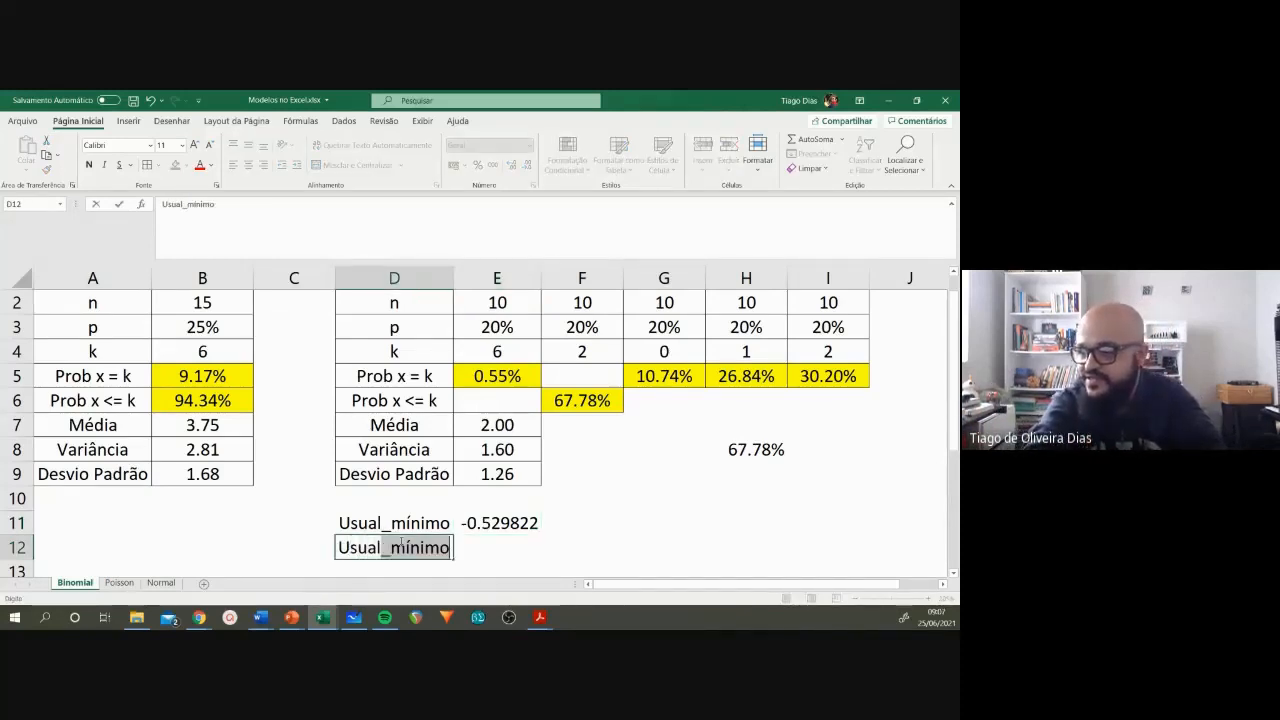
text(_máximo)
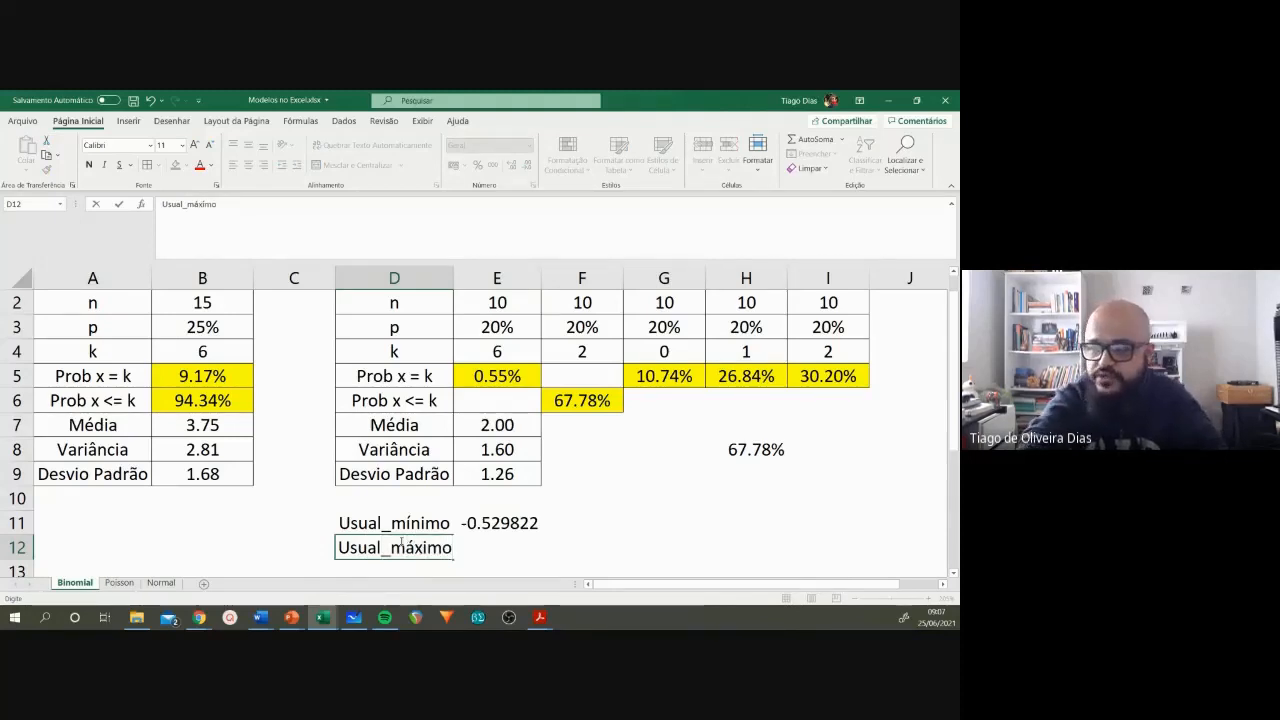
key(Tab)
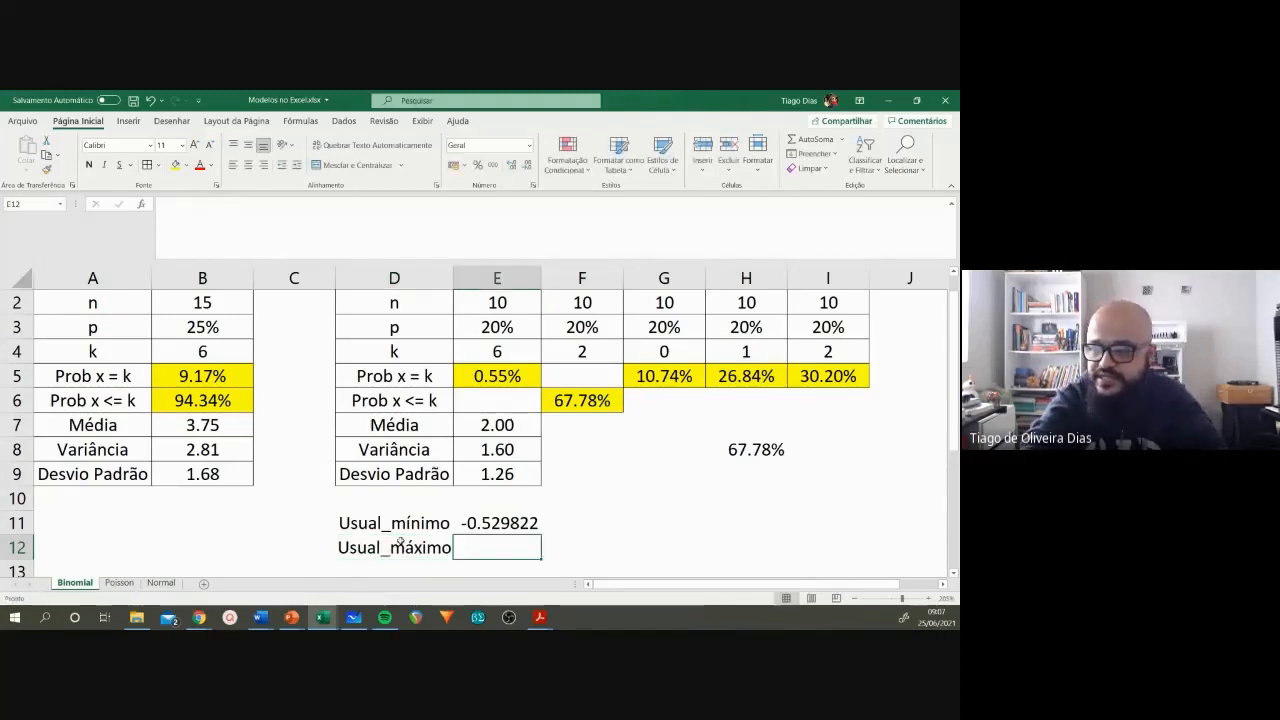
Step: Calculate the maximum usual value in E12 as the mean plus two standard deviations with =E7+2*E9, and review it together with E11
text(=)
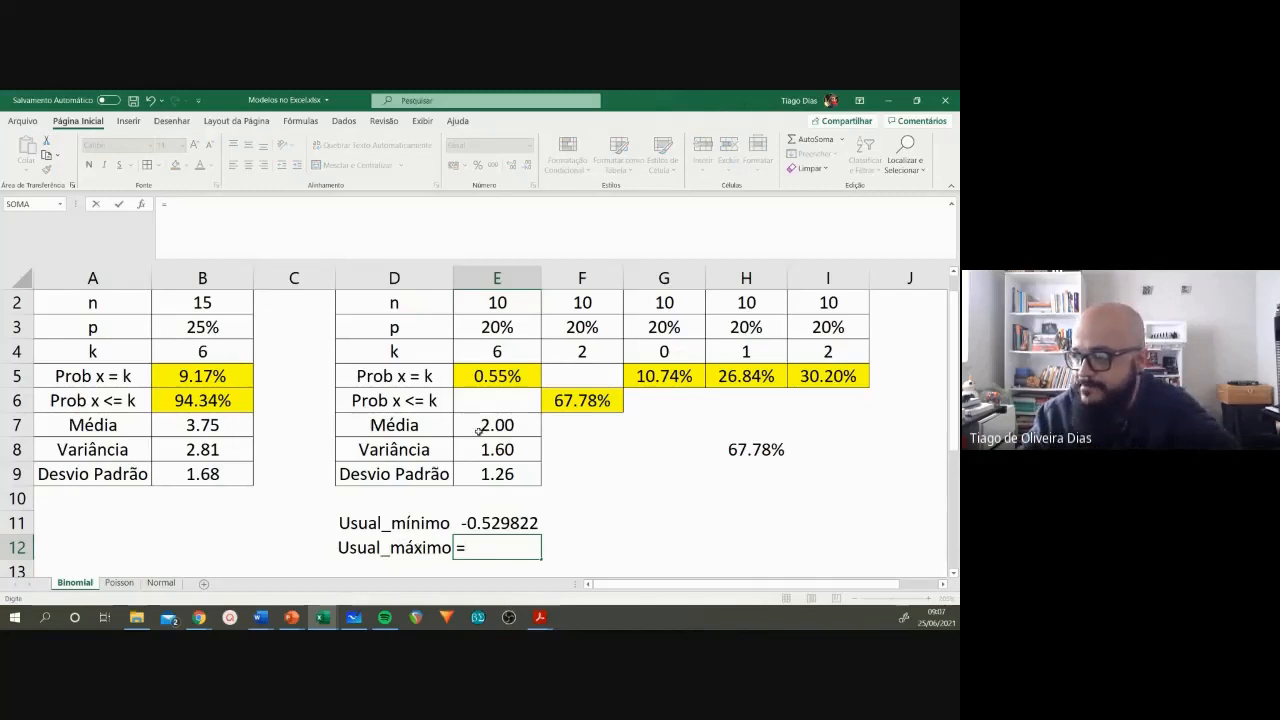
click(484, 425)
text(+2*)
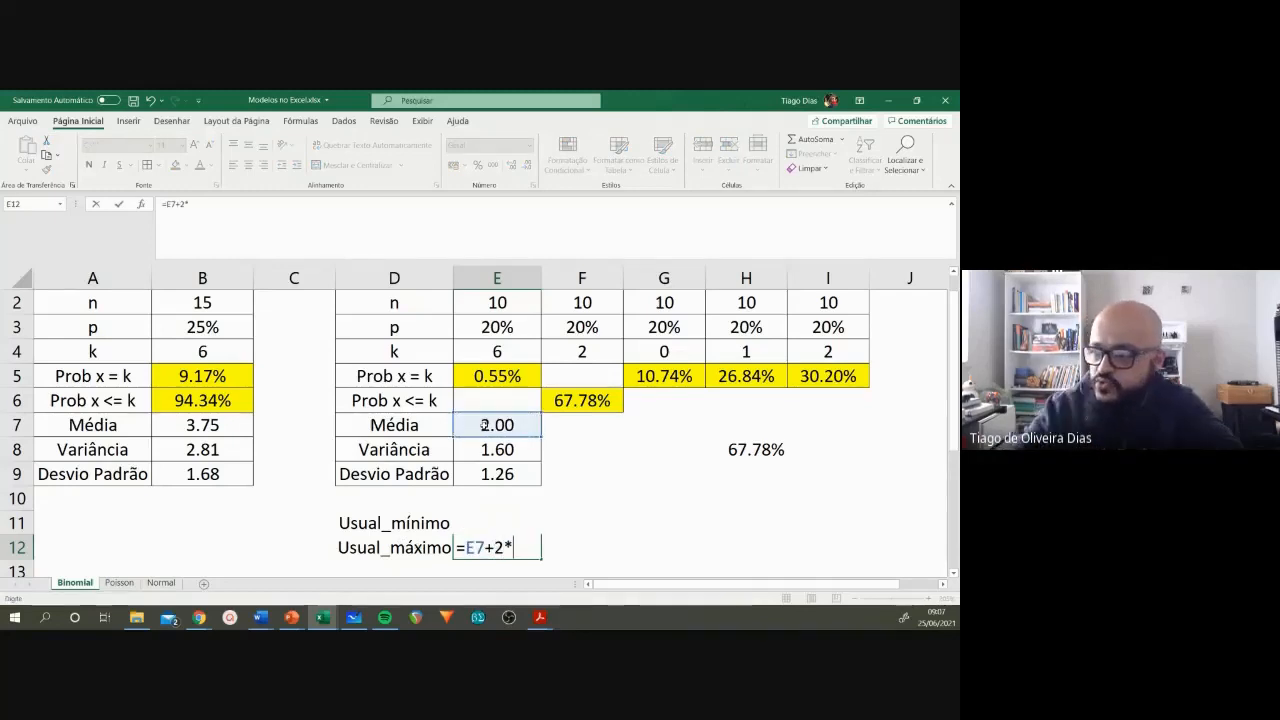
click(499, 473)
key(Return)
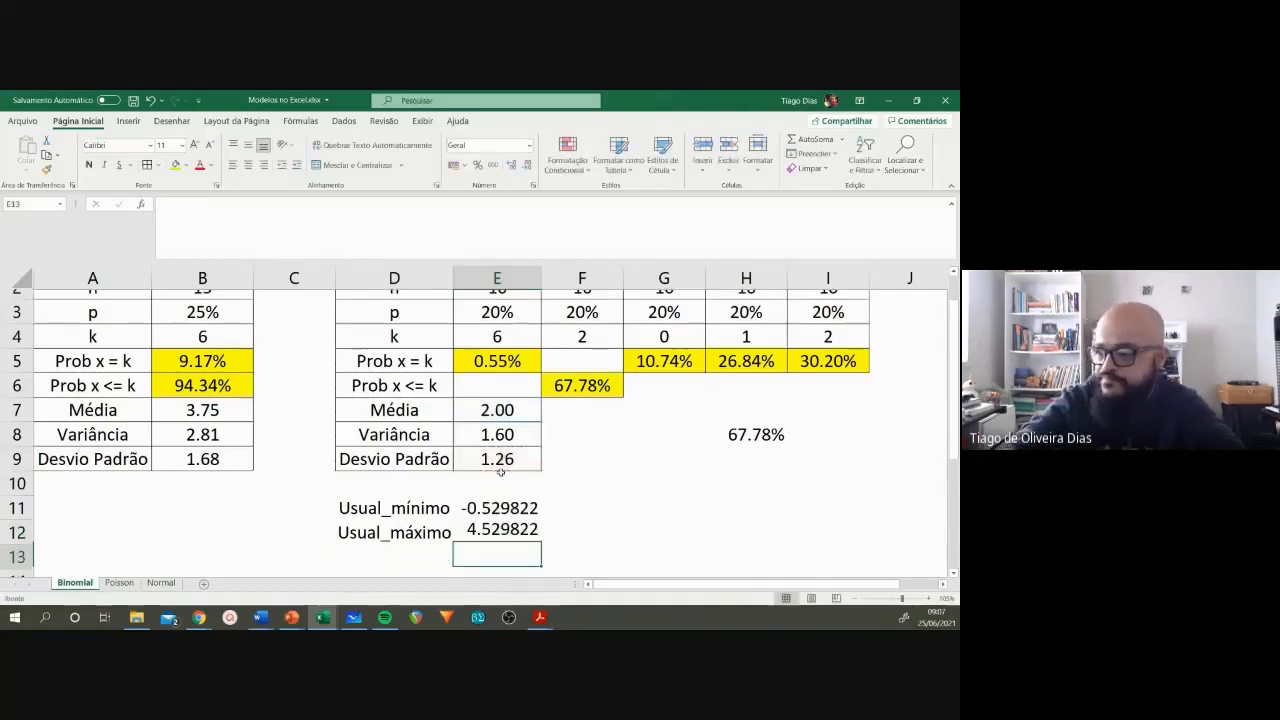
key(Up)
key(Up)
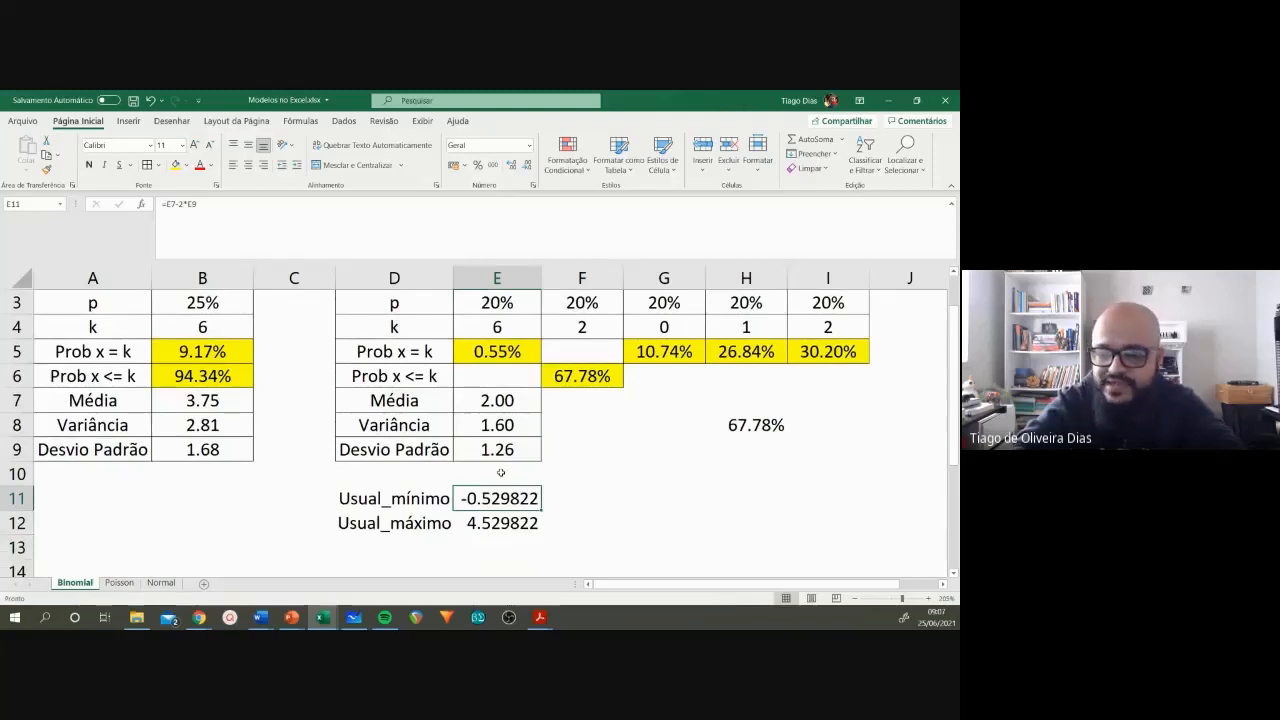
key(Down)
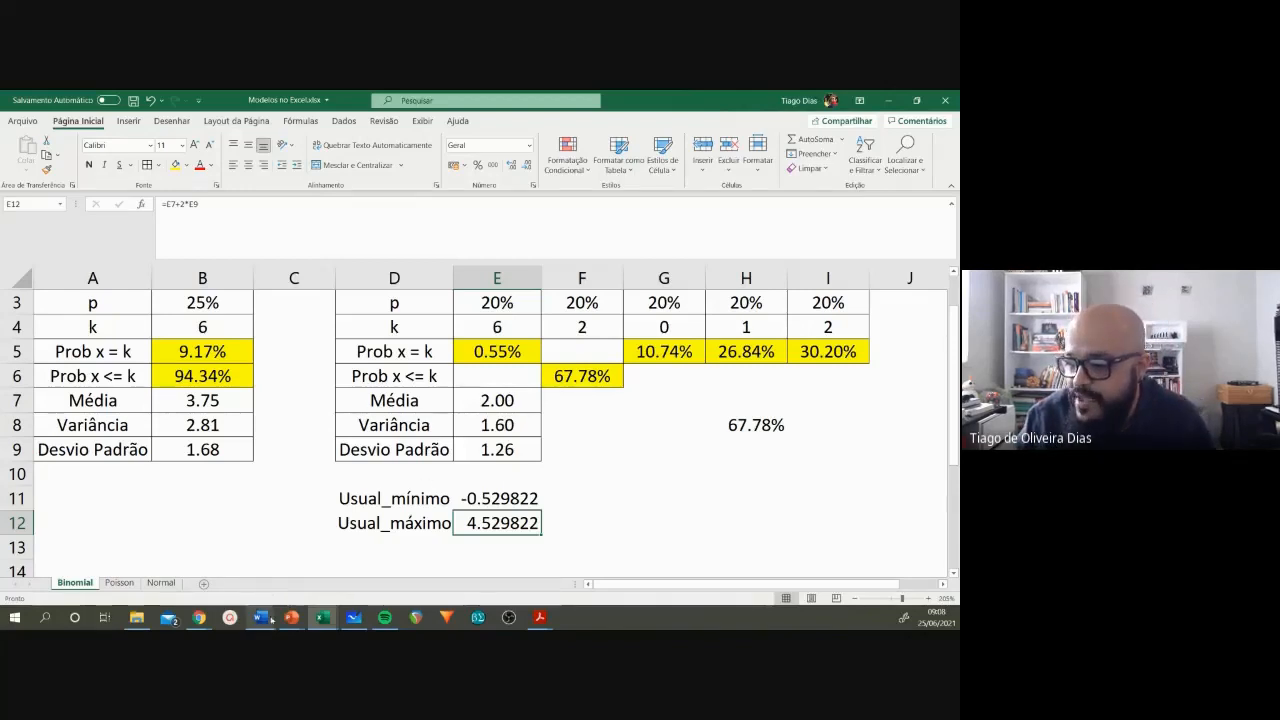
Step: Switch to the Word exercise list, check item 8d, highlight "6 questões" in question 8, and return to the Modelos no Excel workbook
mouse_move(268, 624)
click(386, 578)
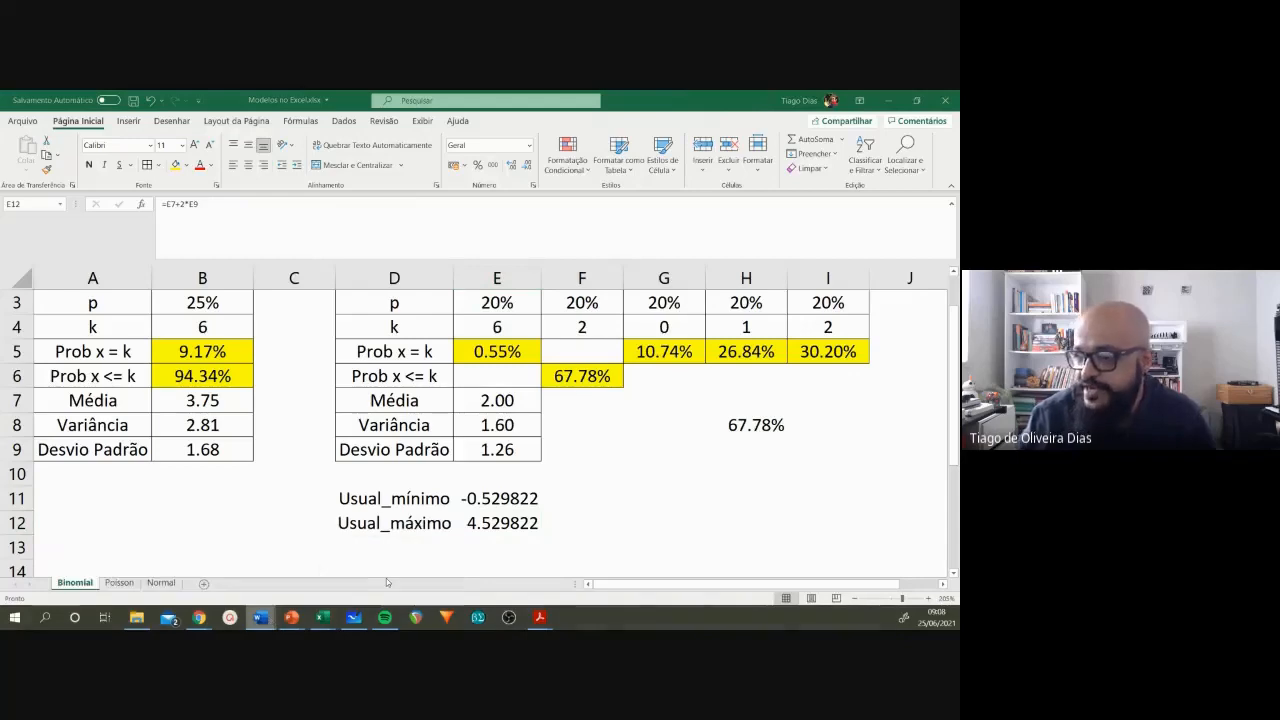
click(460, 512)
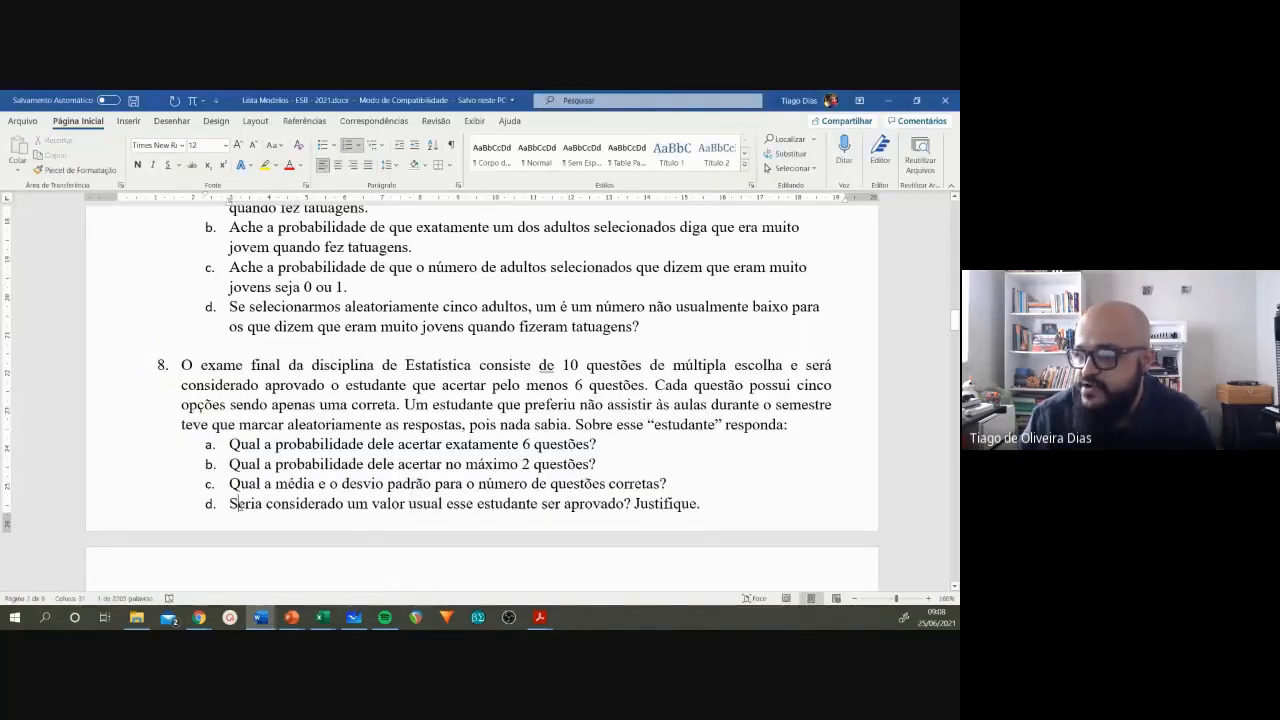
click(578, 505)
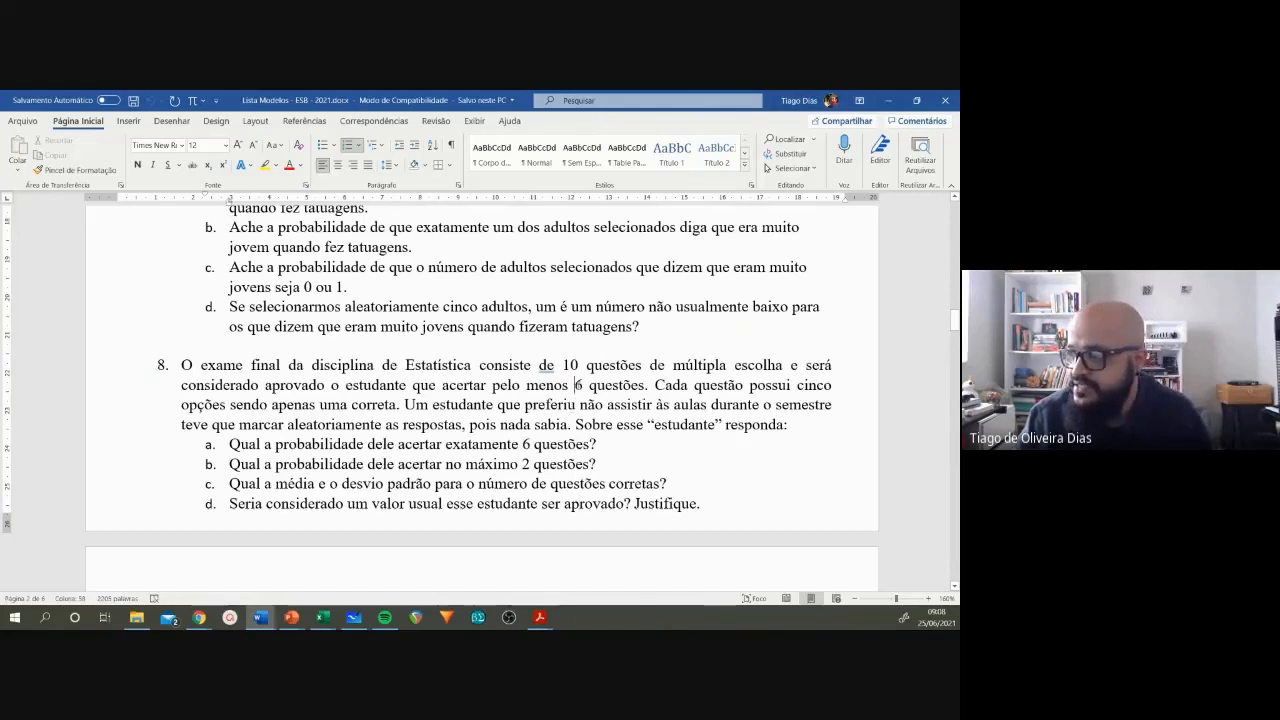
drag(576, 385, 644, 385)
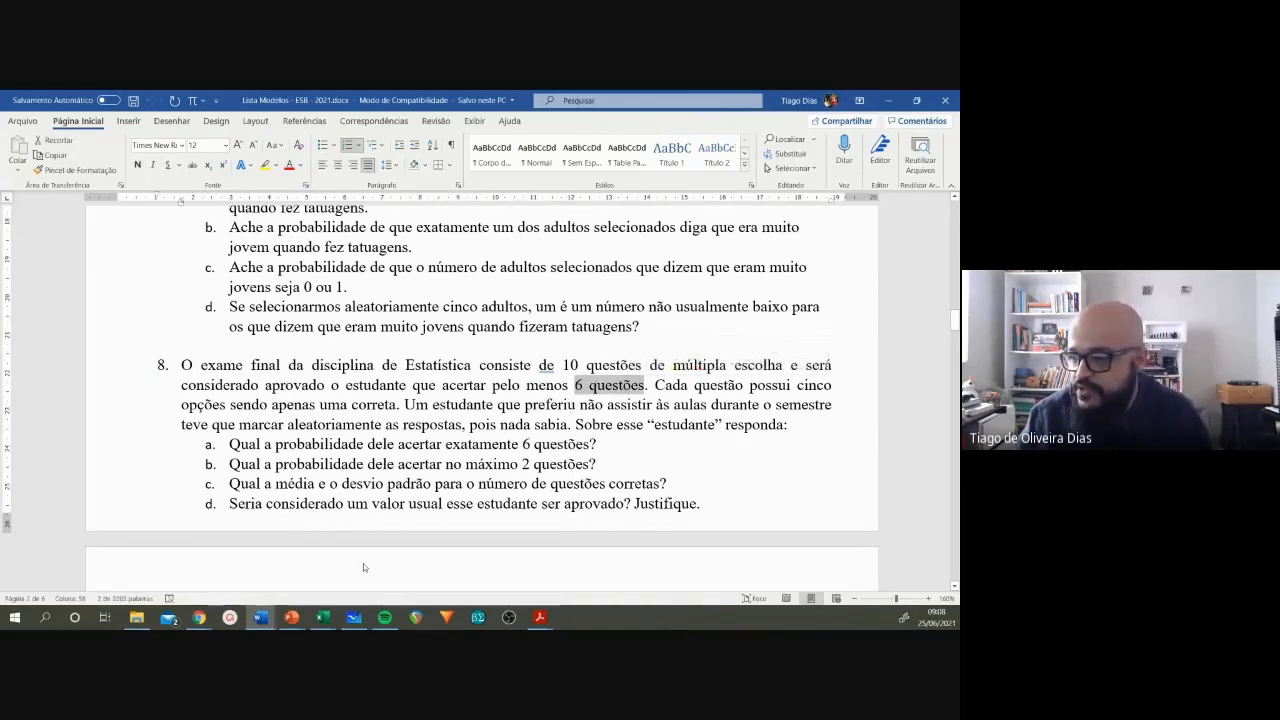
mouse_move(261, 619)
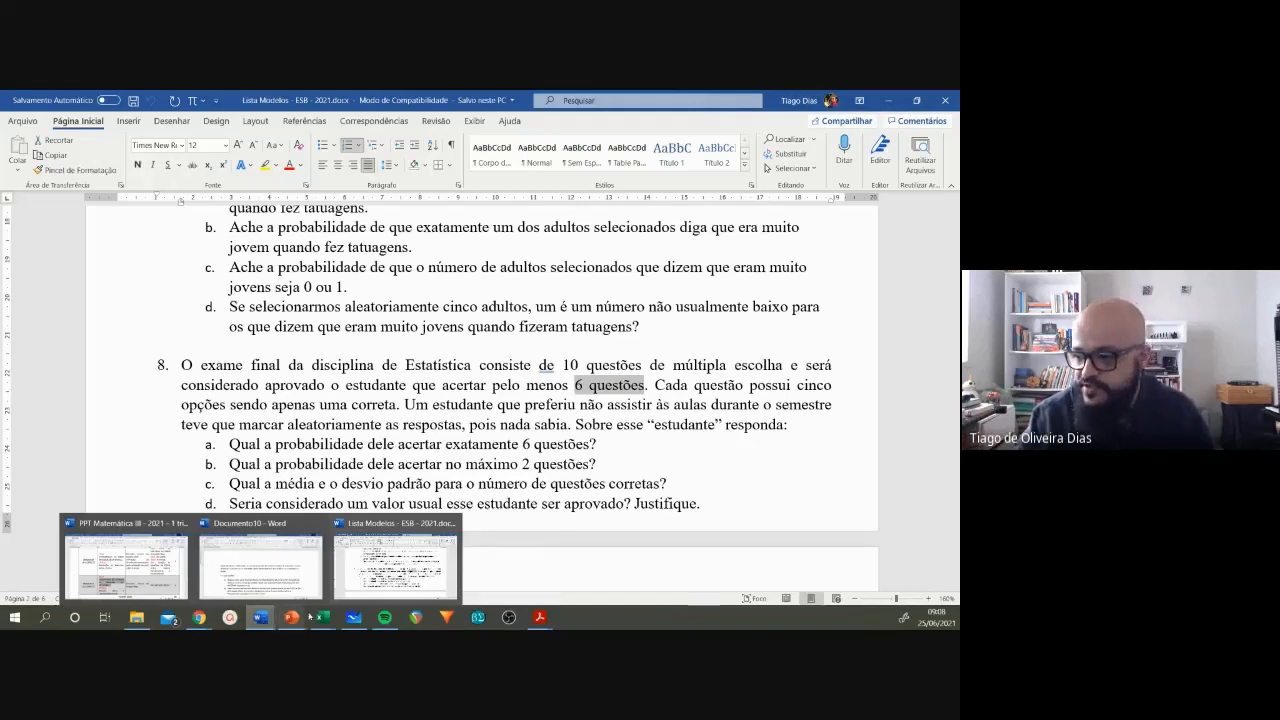
mouse_move(321, 617)
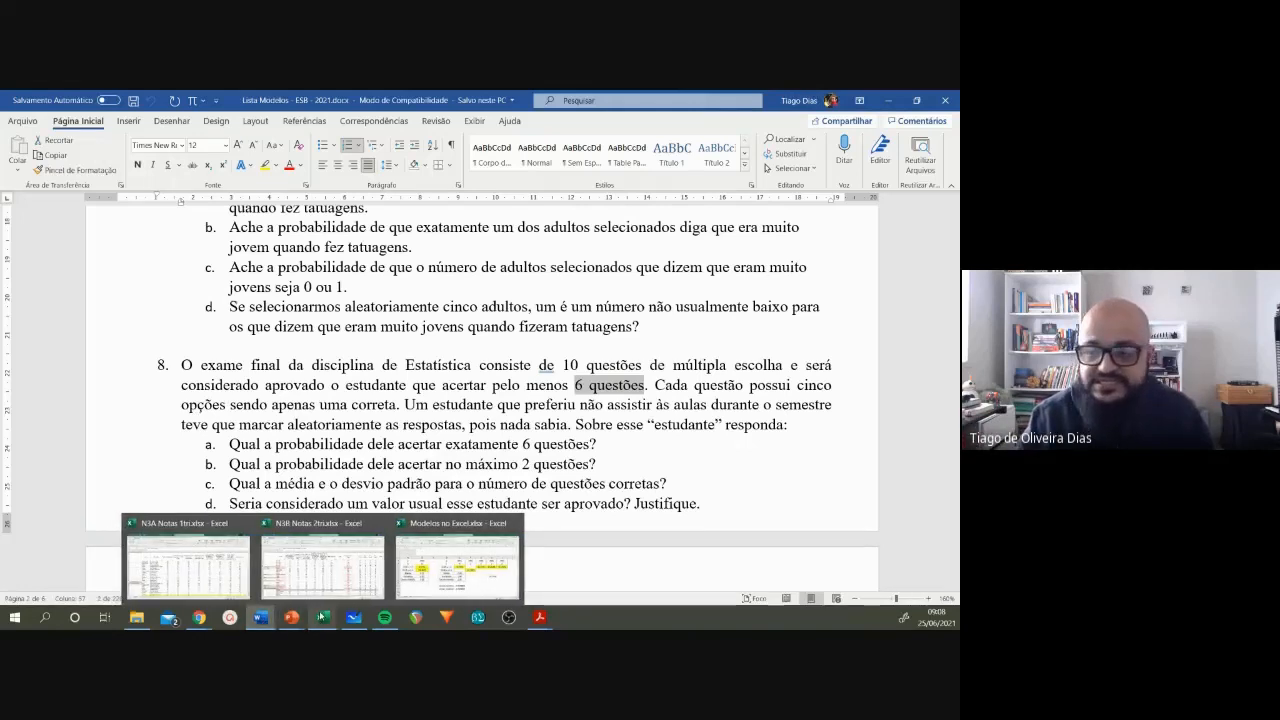
click(419, 563)
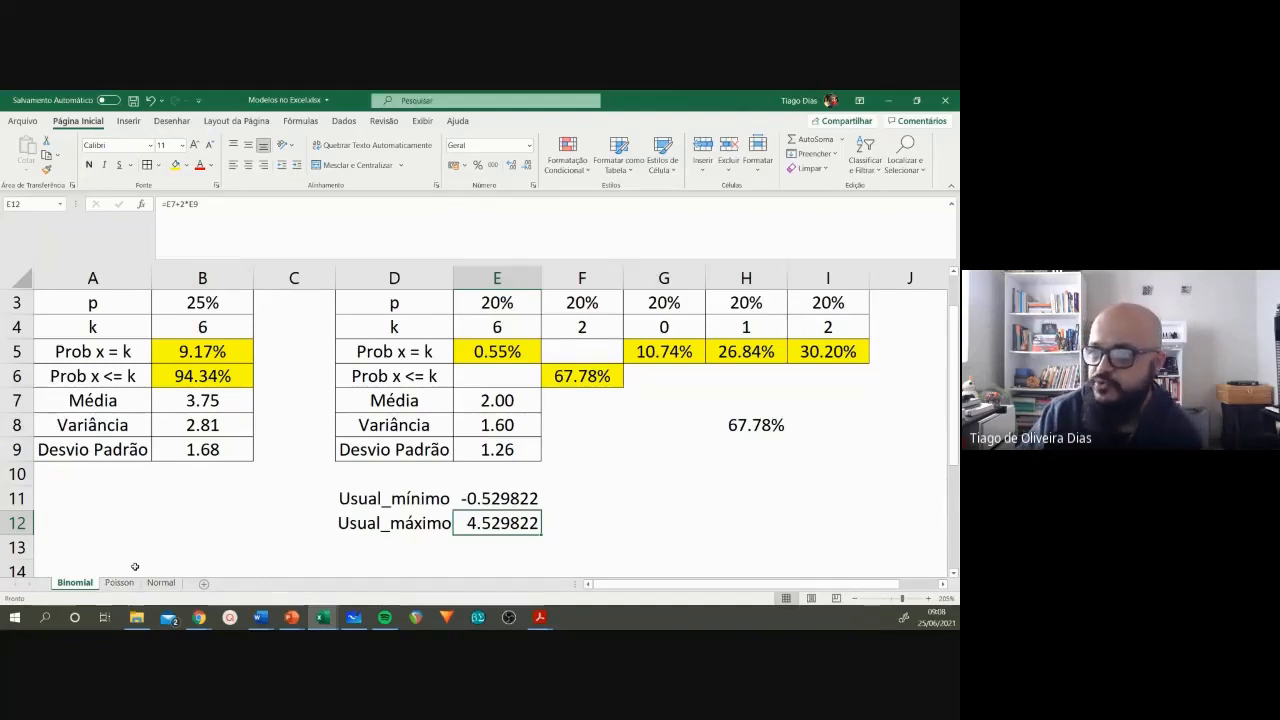
Step: Open the Poisson sheet, and switch to the PowerPoint slide show at slide 17, the Modelo de Poisson distribution function
scroll(131, 578, up, 1)
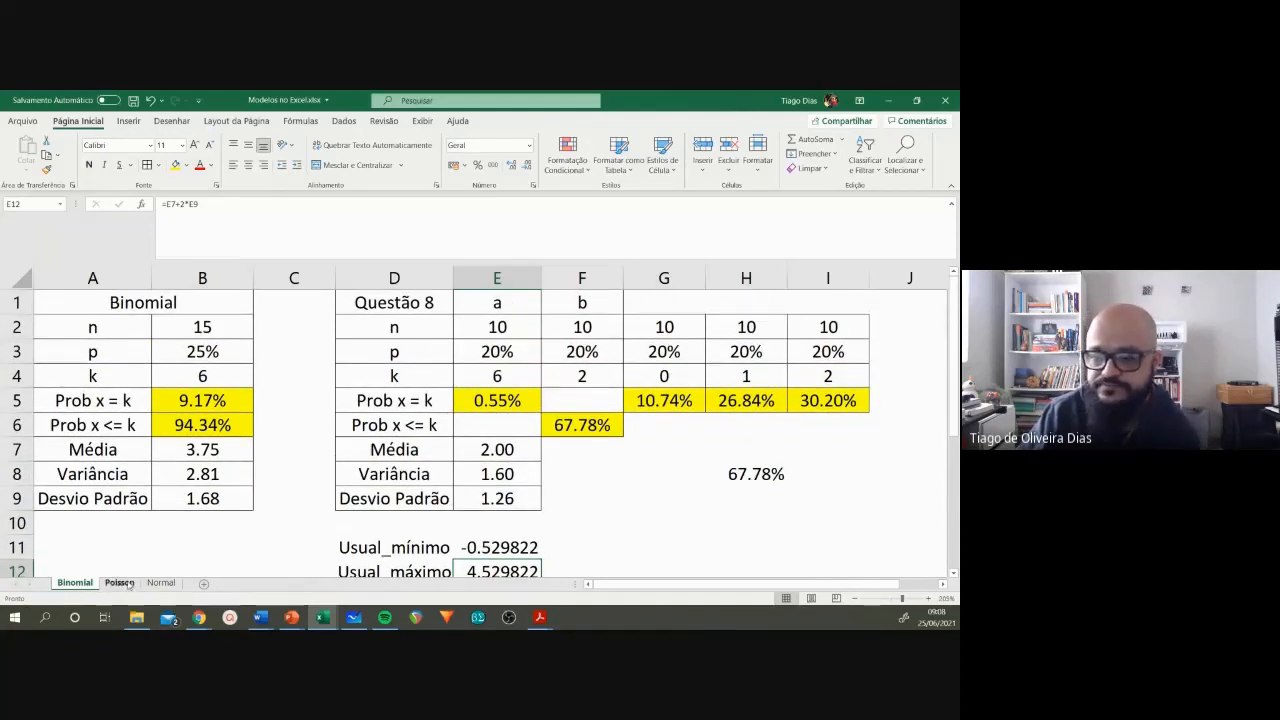
click(121, 583)
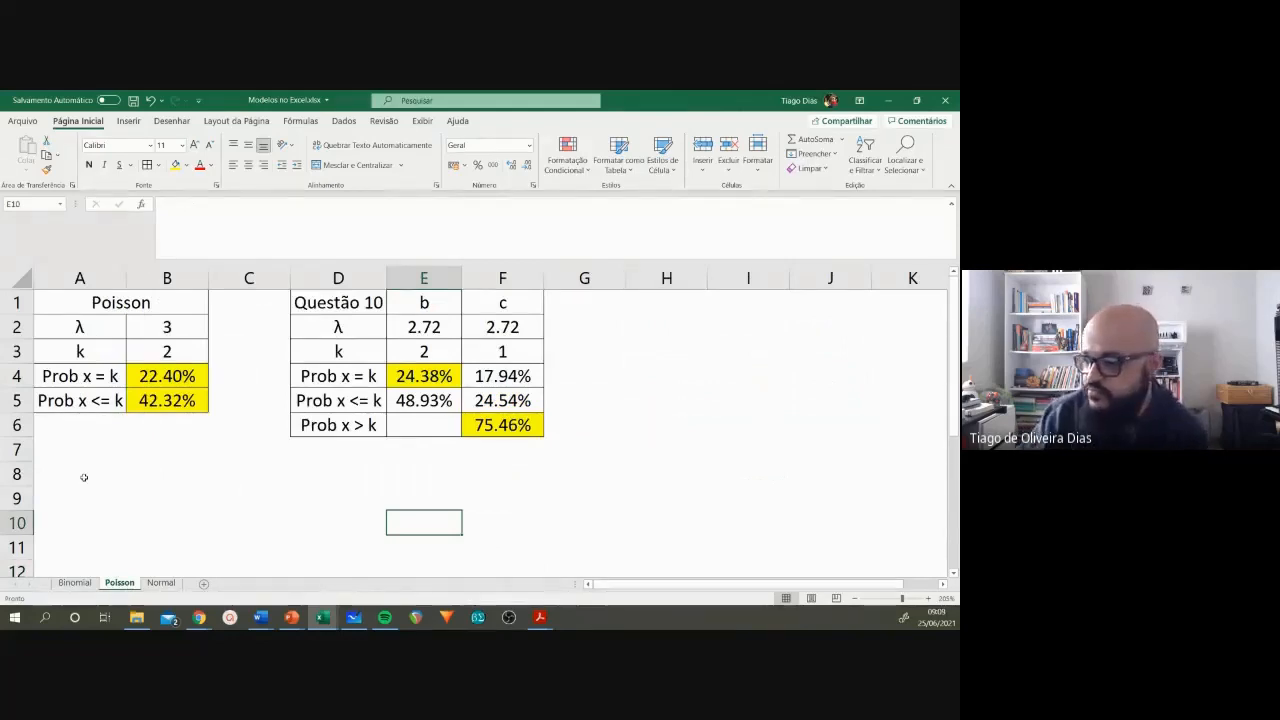
click(296, 619)
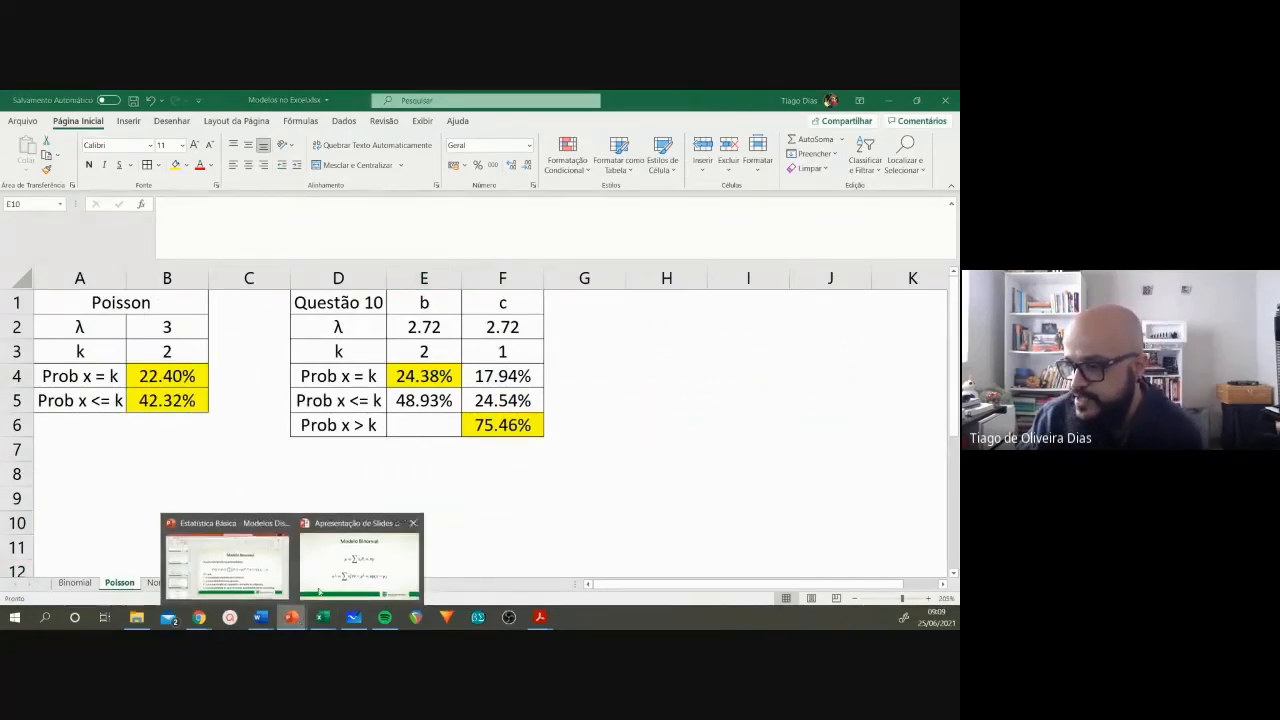
click(360, 562)
click(82, 618)
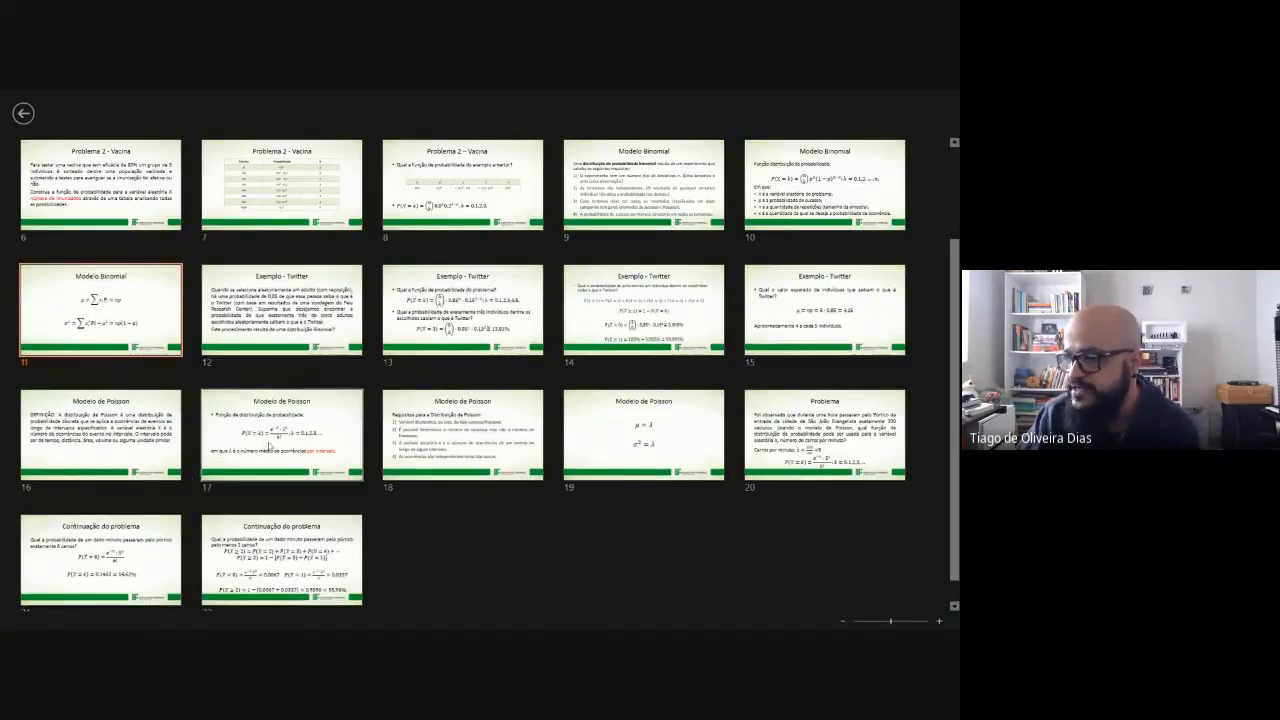
click(269, 446)
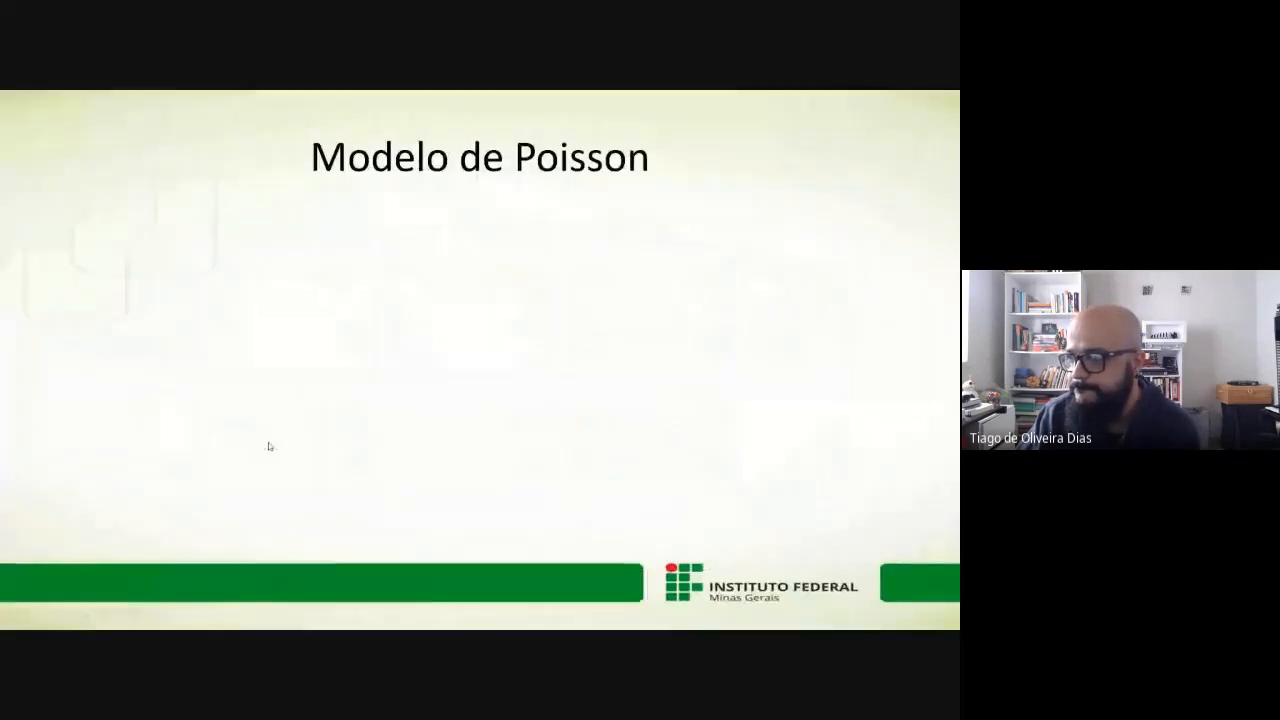
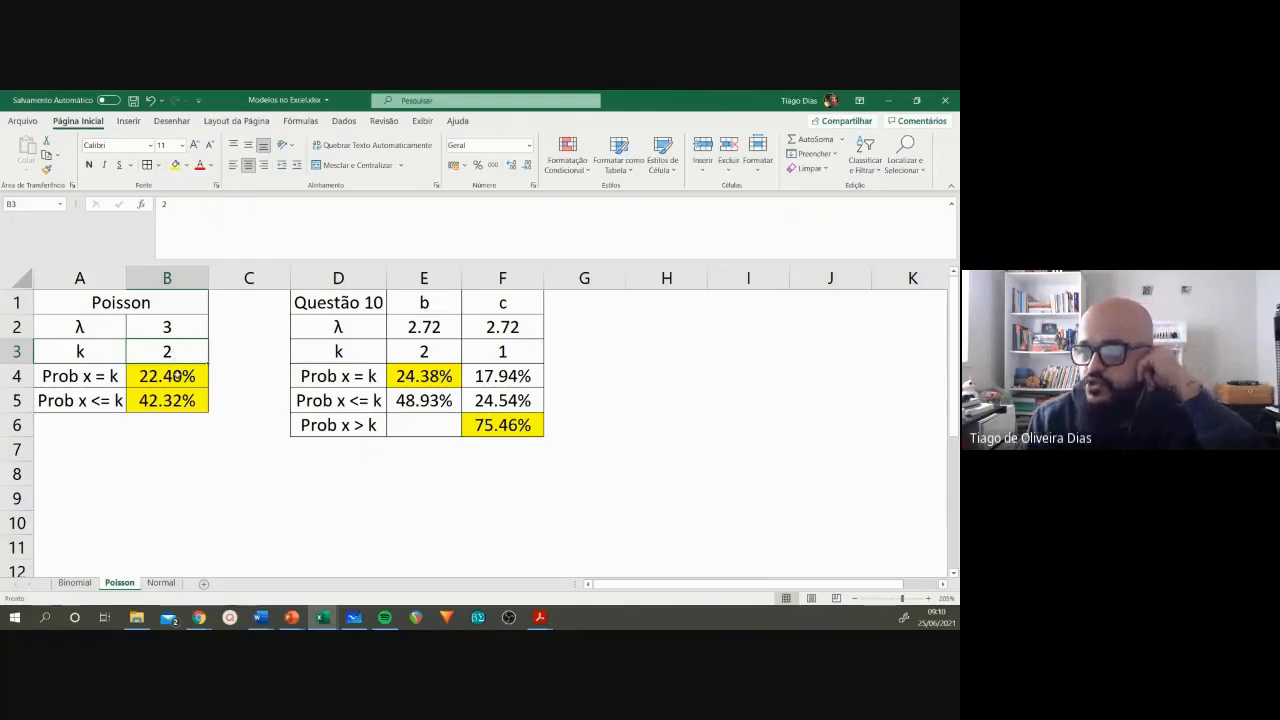
Step: Clear the Poisson results in B4:B5 and the Questão 10 results in E4:F6, leaving the λ and k values
key(Delete)
drag(424, 376, 478, 425)
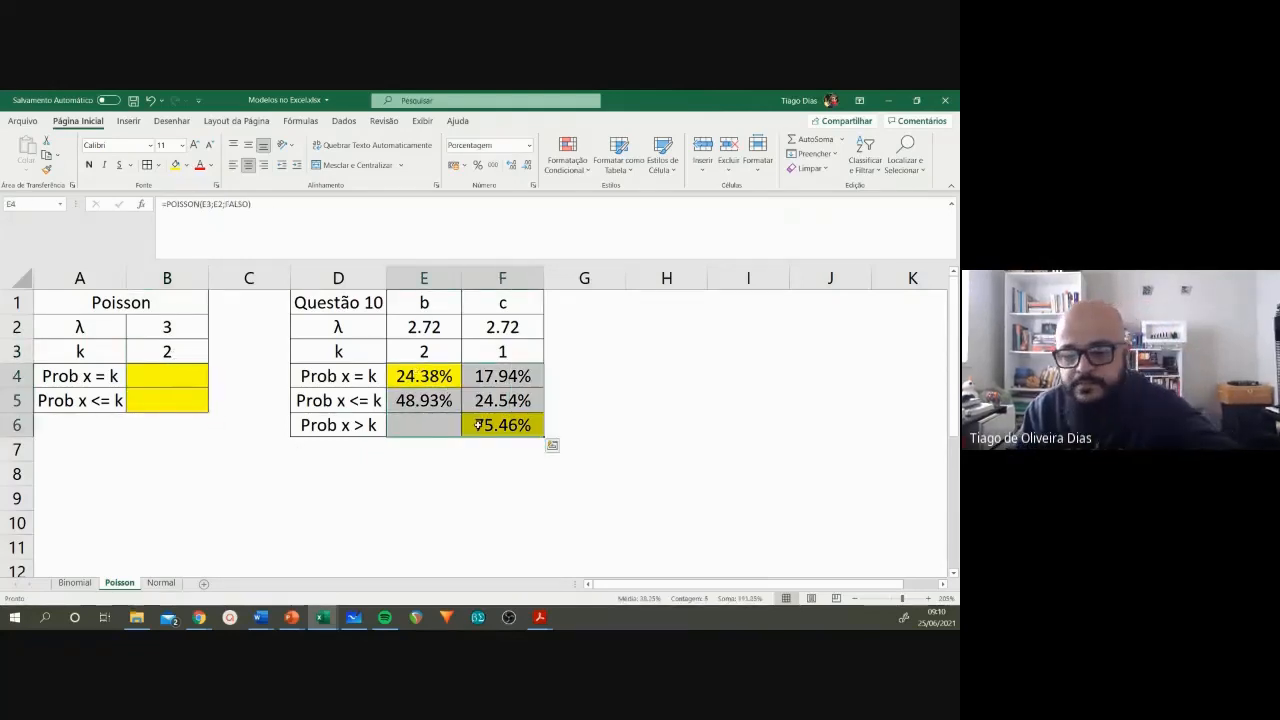
key(Delete)
click(446, 497)
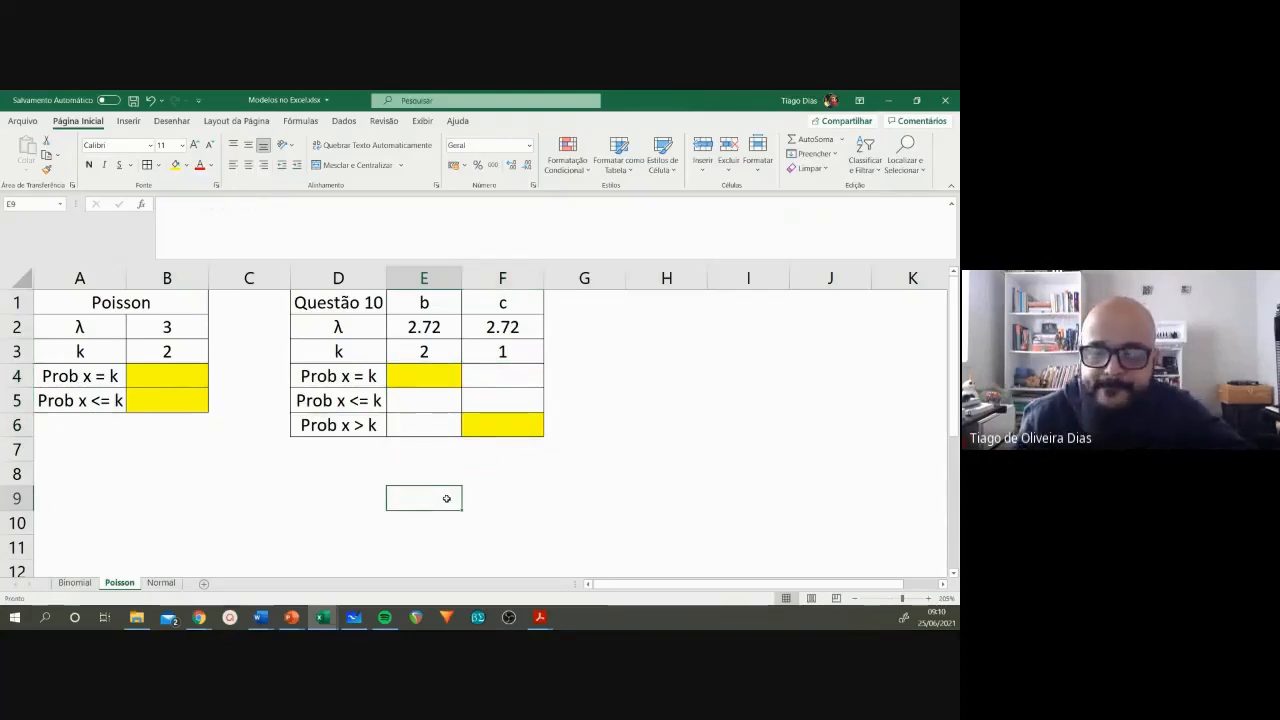
Step: Calculate the probability of x = k in B4 with =DIST.POISSON(B3;B2;FALSO), using k from B3 and λ from B2
click(184, 376)
click(184, 318)
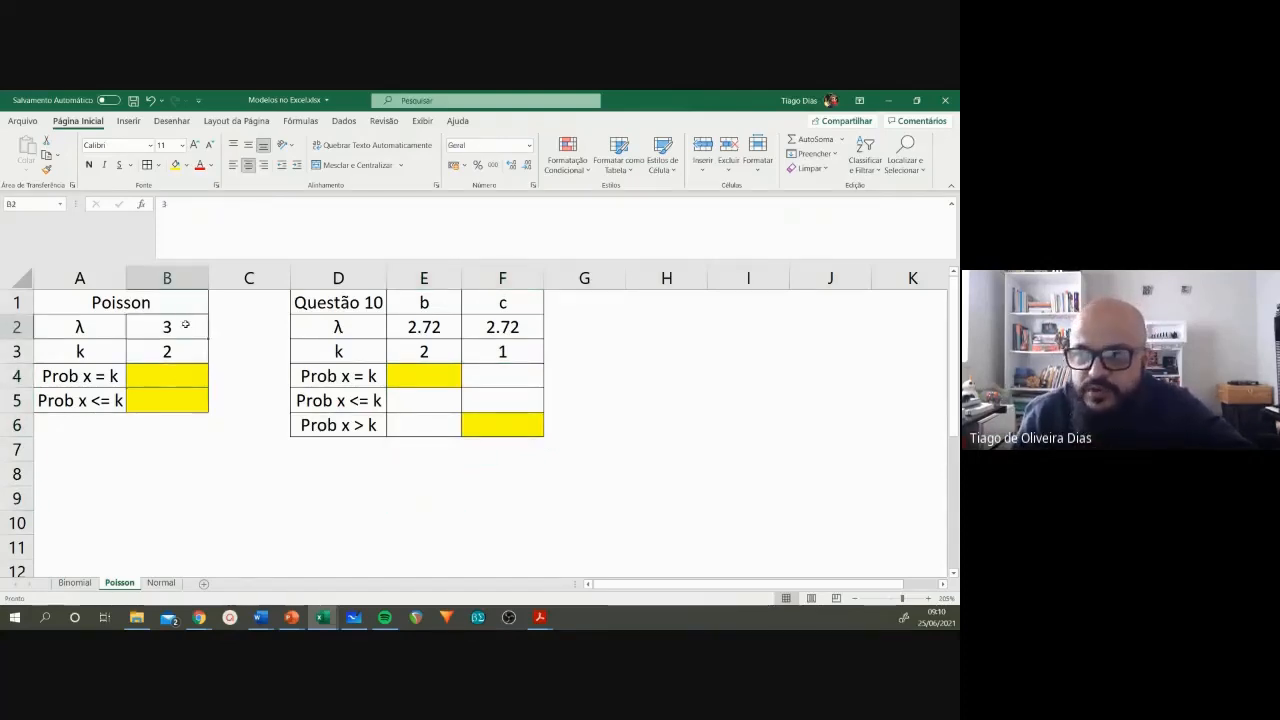
click(185, 353)
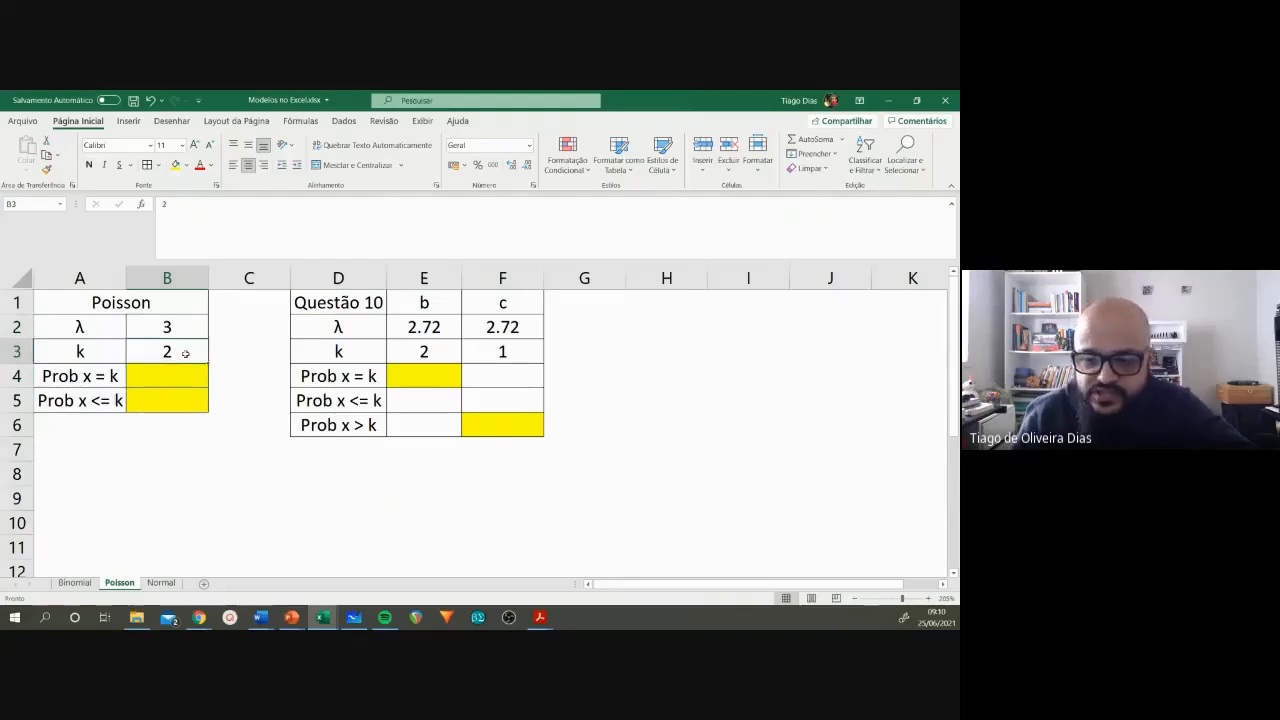
click(187, 376)
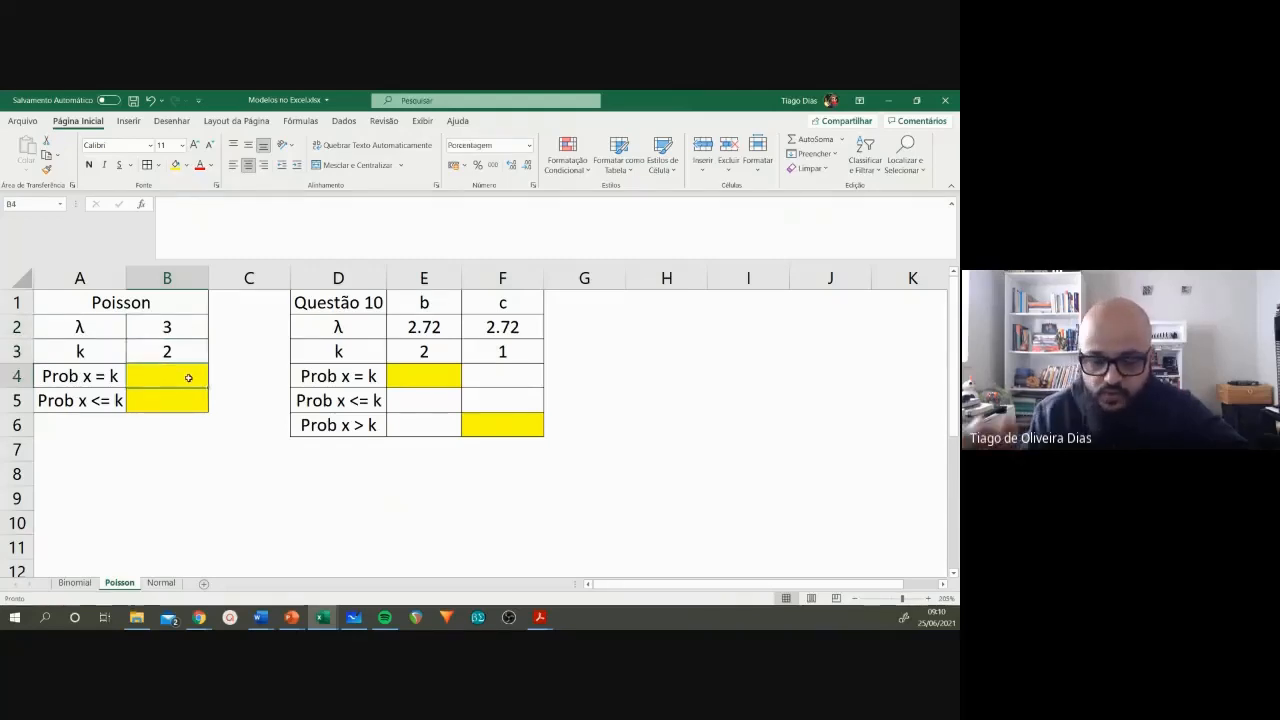
text(=po)
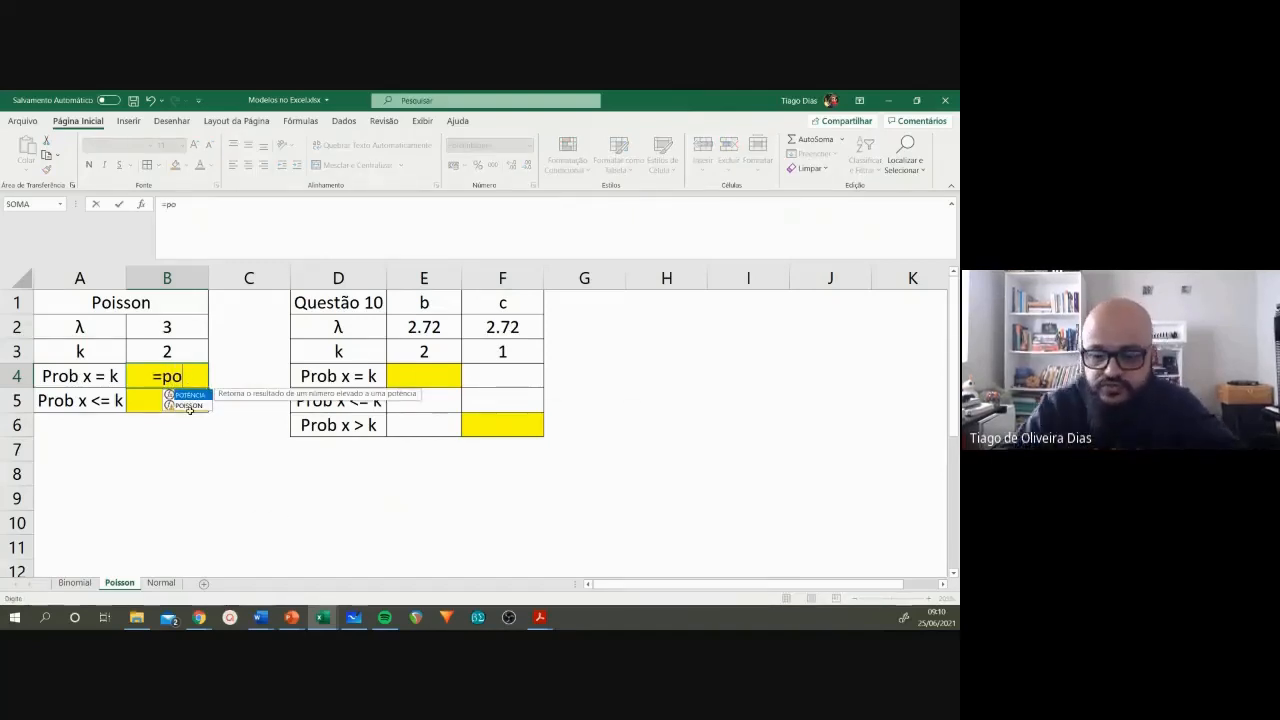
key(BackSpace)
key(BackSpace)
text(di)
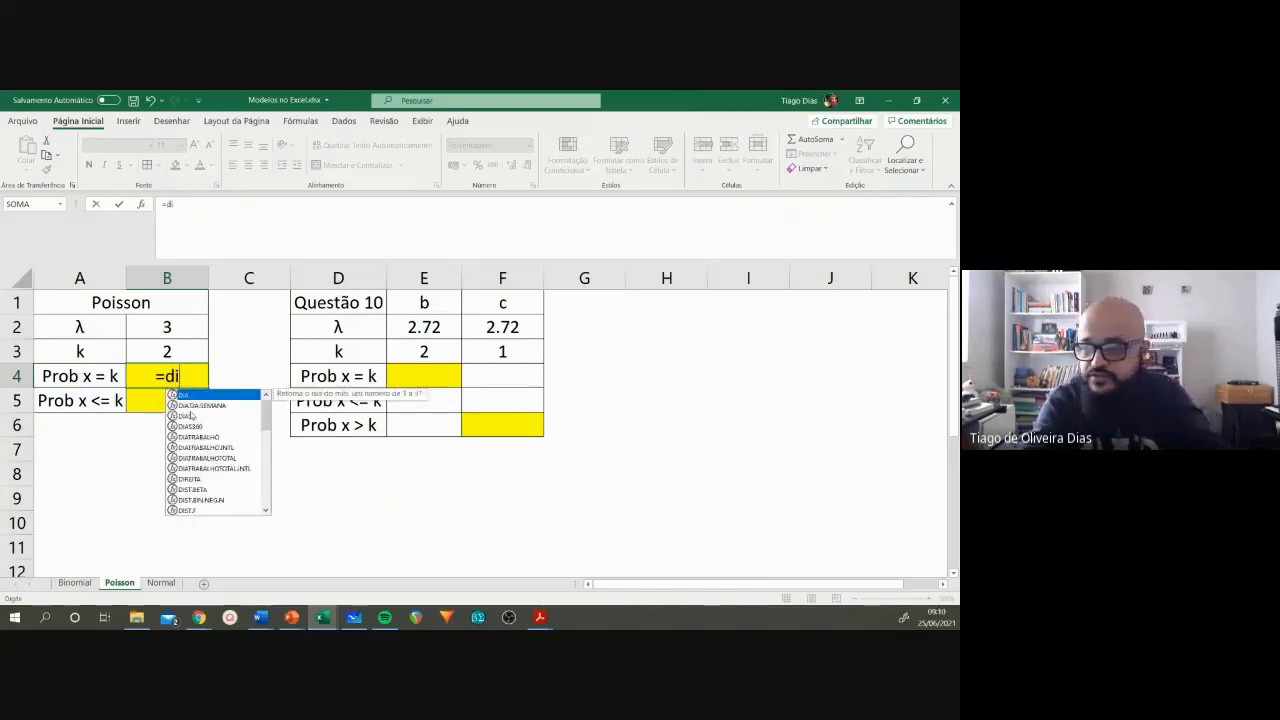
text(s)
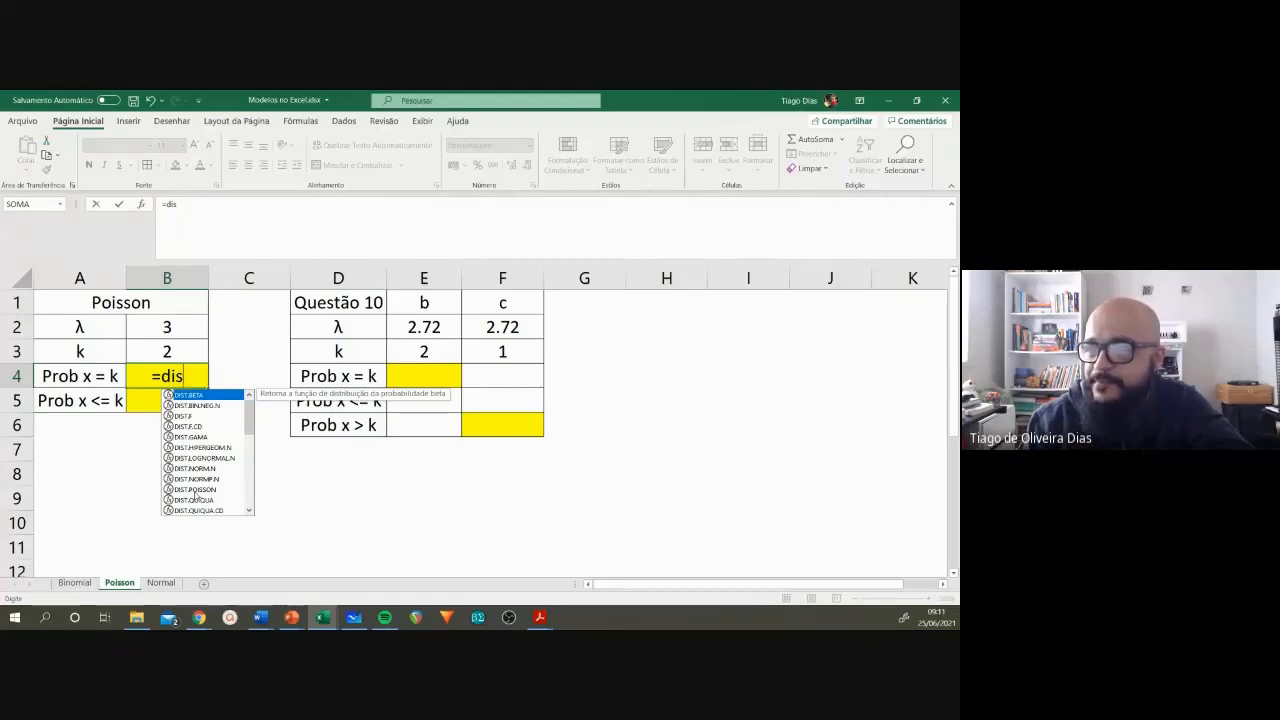
click(196, 490)
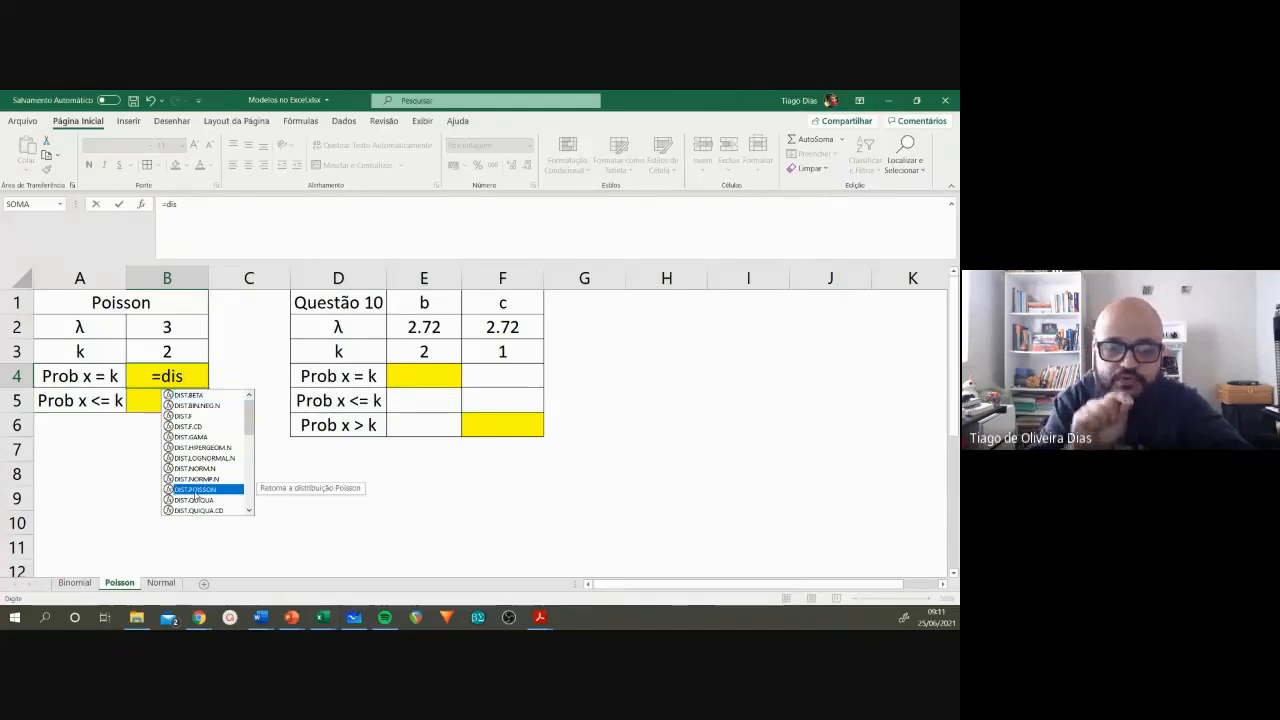
double_click(196, 490)
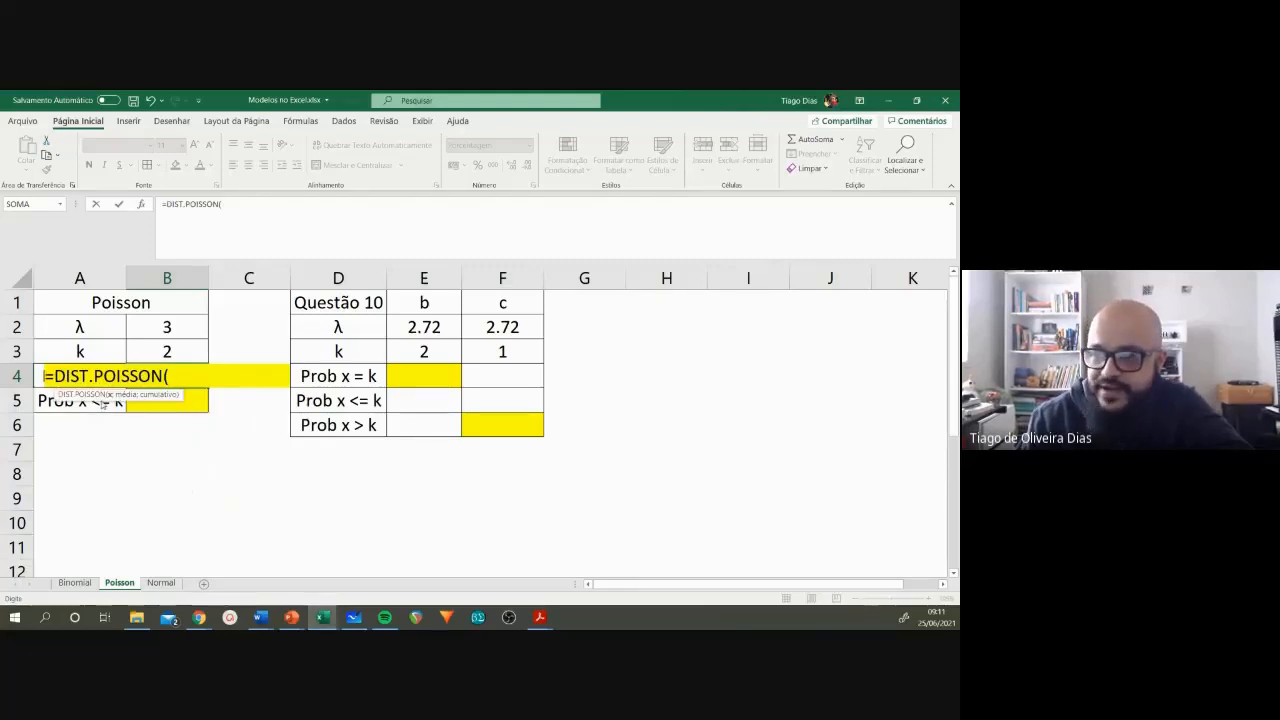
click(170, 351)
text(;)
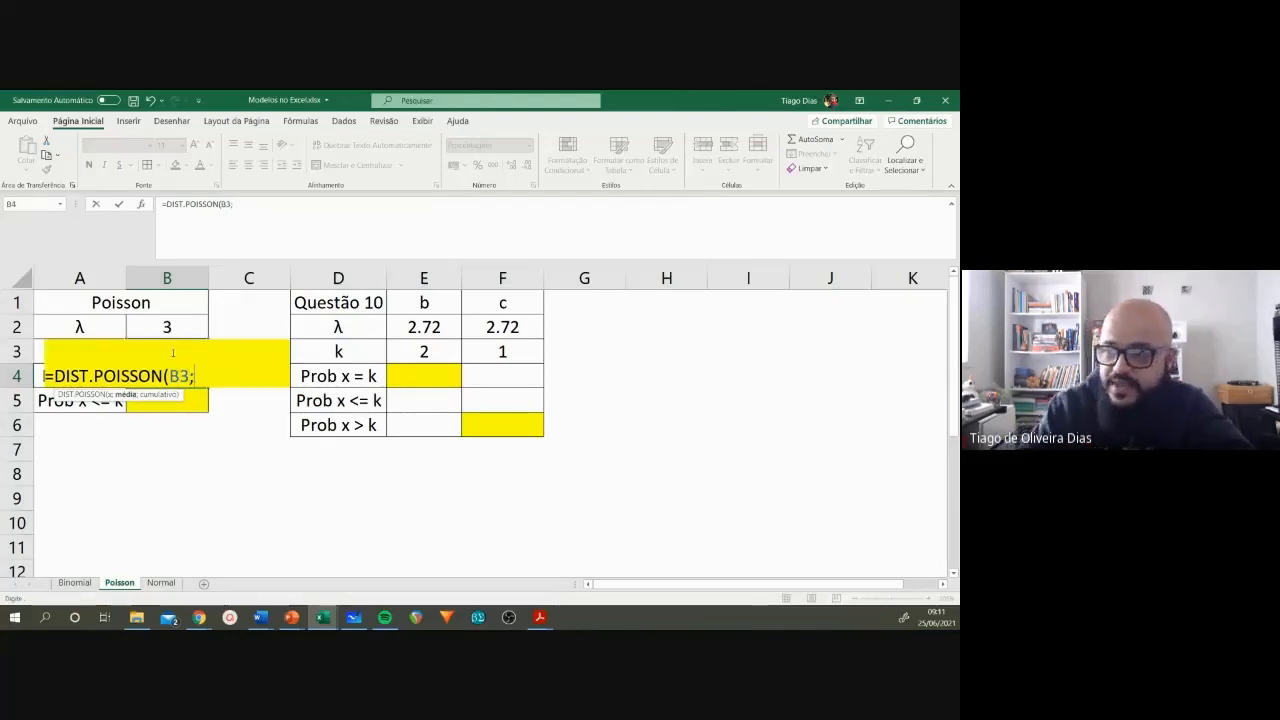
click(170, 326)
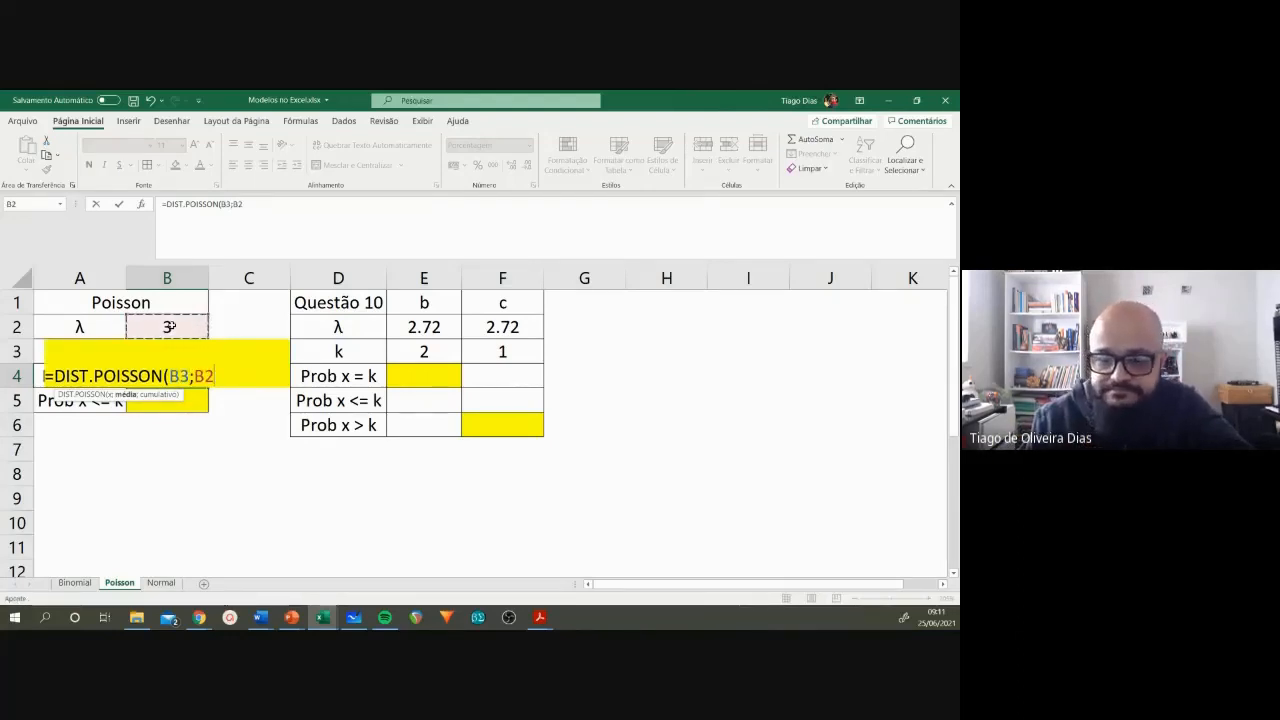
text(;)
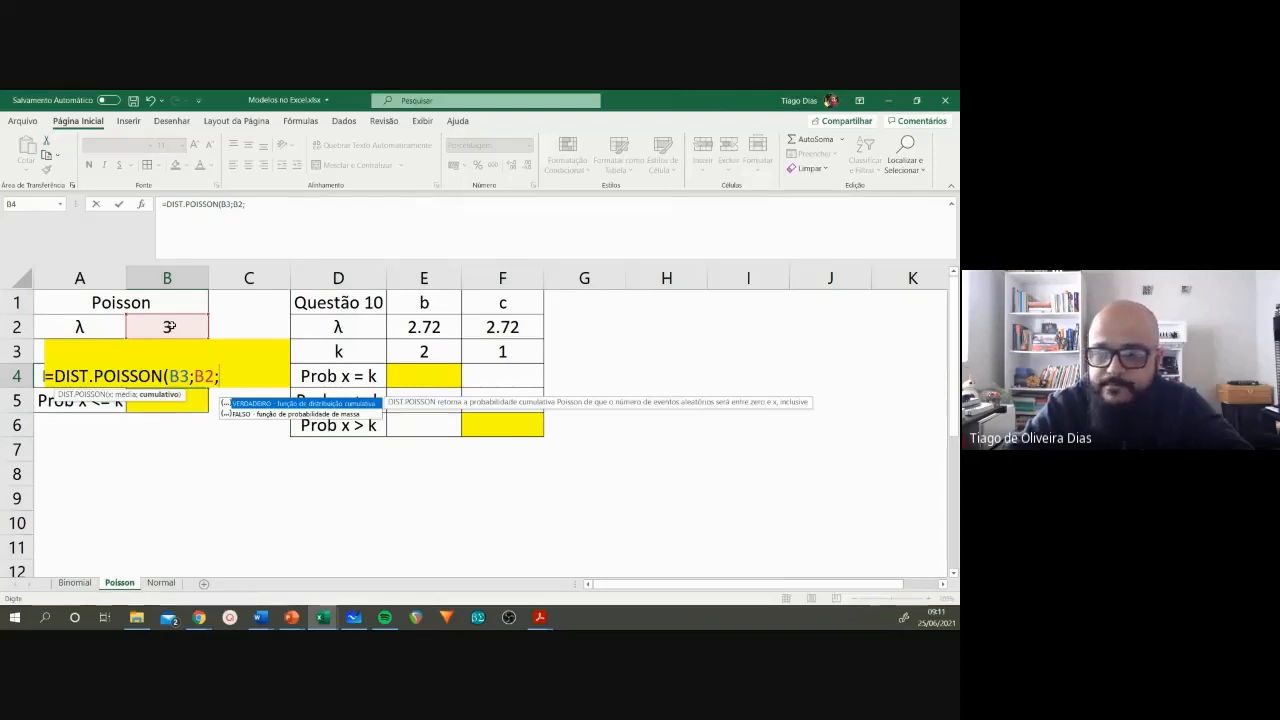
text(falso)
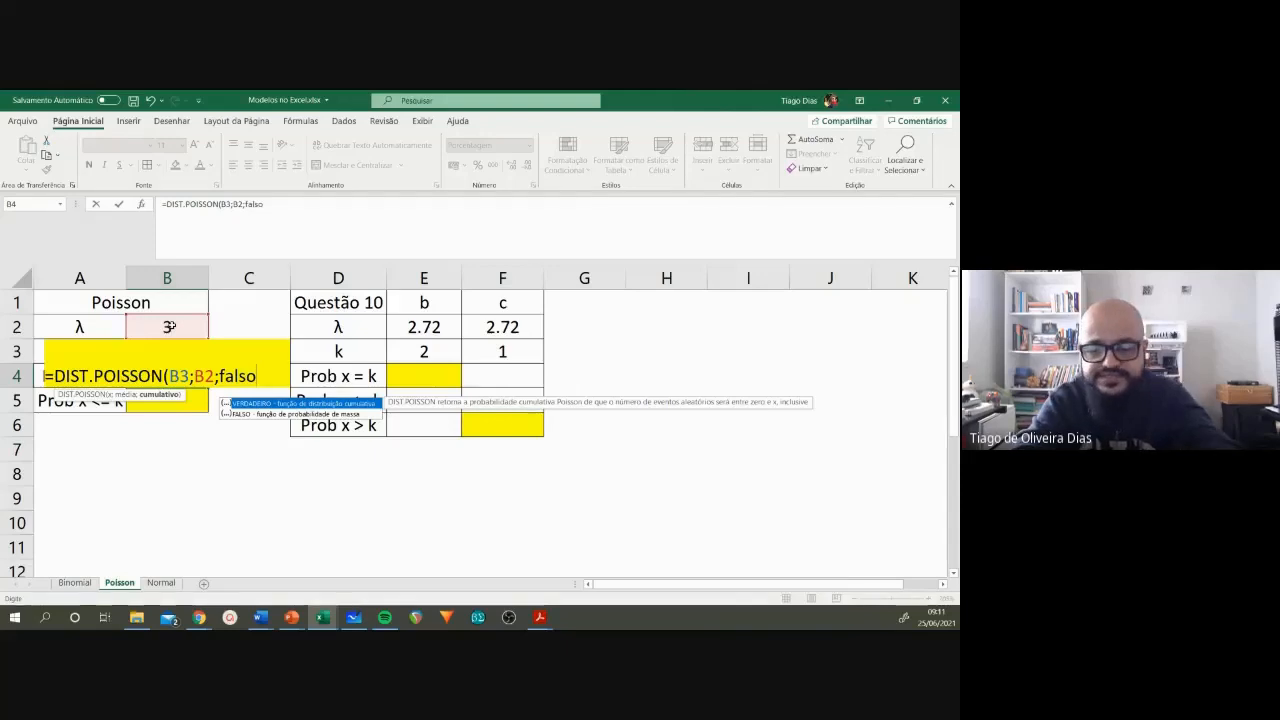
text())
key(Return)
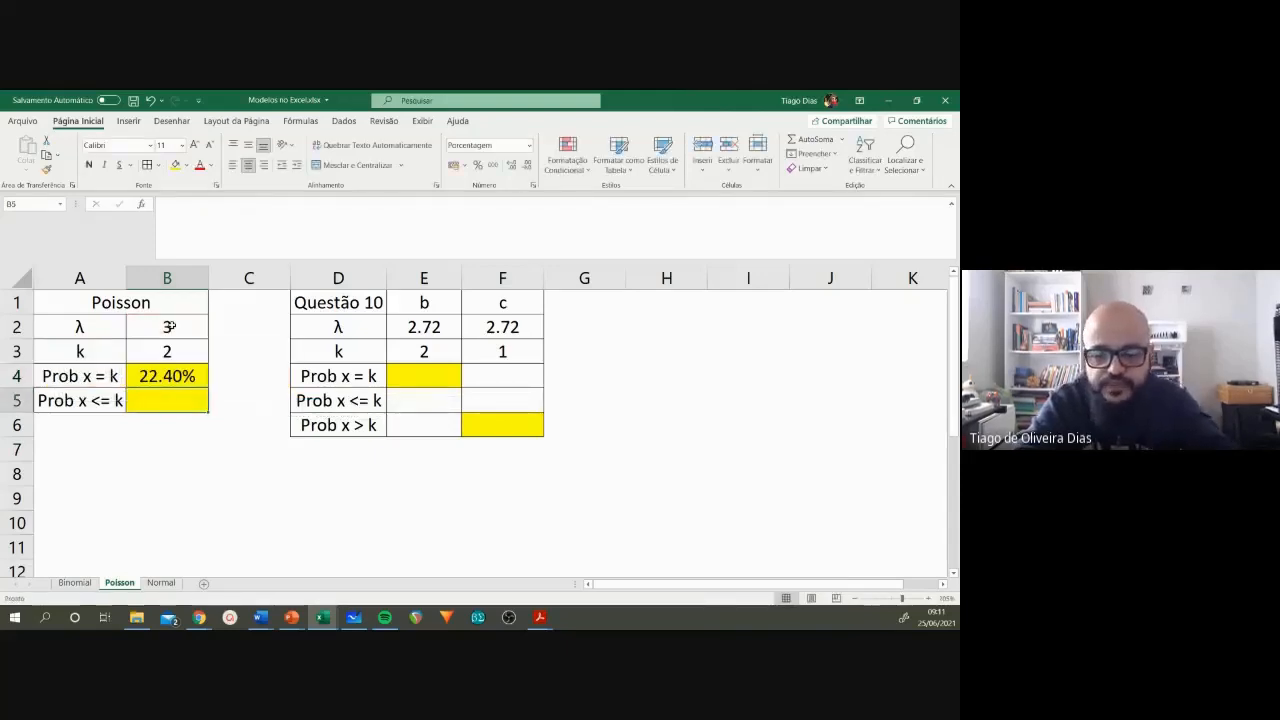
Step: Calculate the cumulative probability of x <= k in B5 with =DIST.POISSON(B3;B2;VERDADEIRO)
text(+)
key(BackSpace)
text(=)
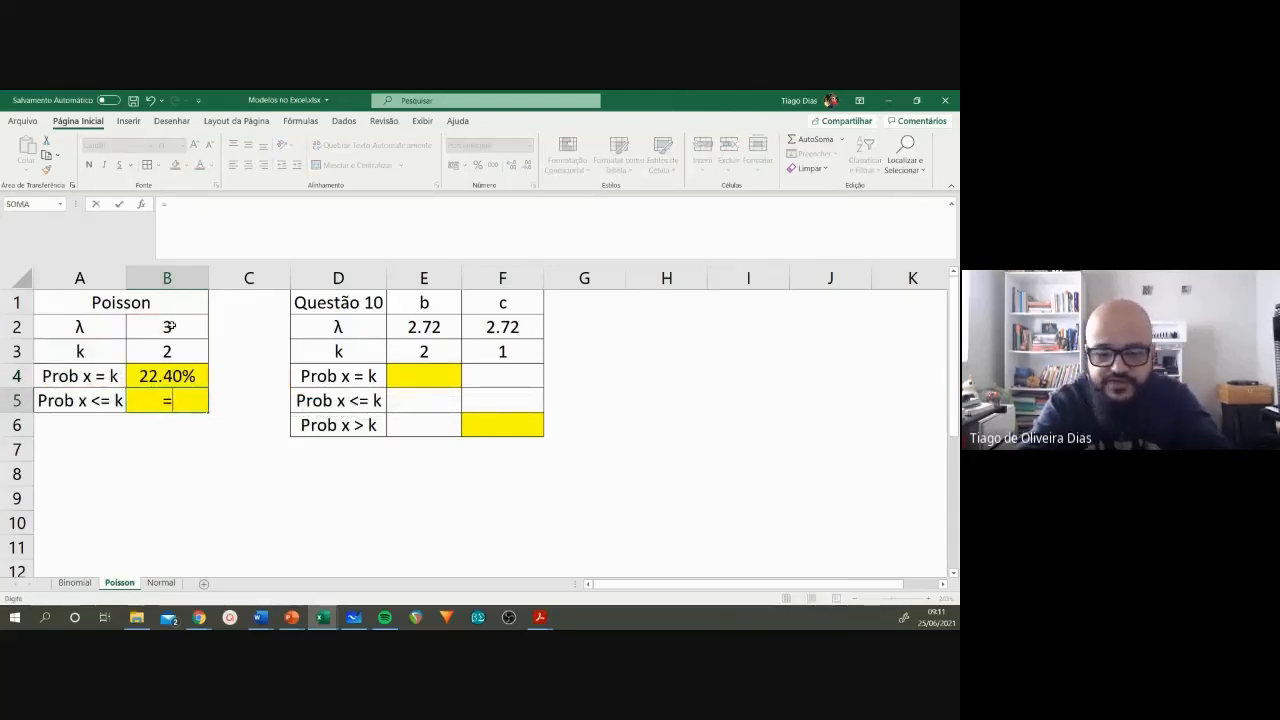
text(dis)
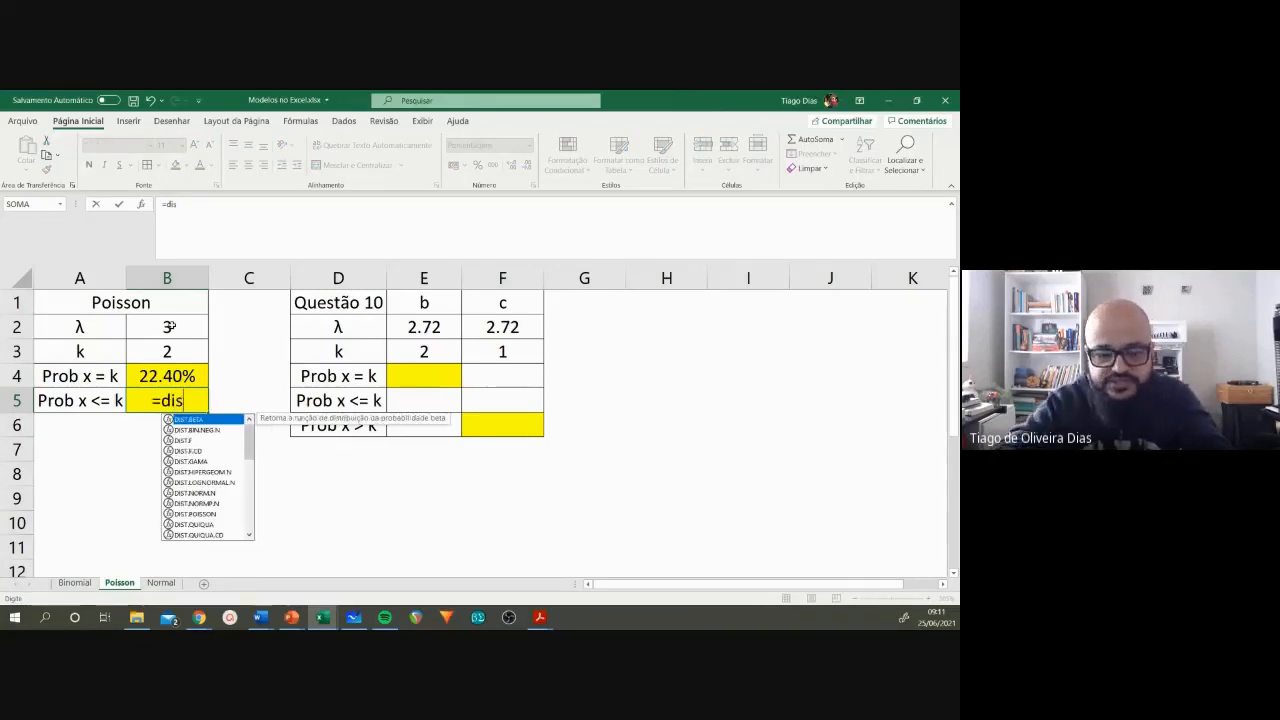
text(t.po)
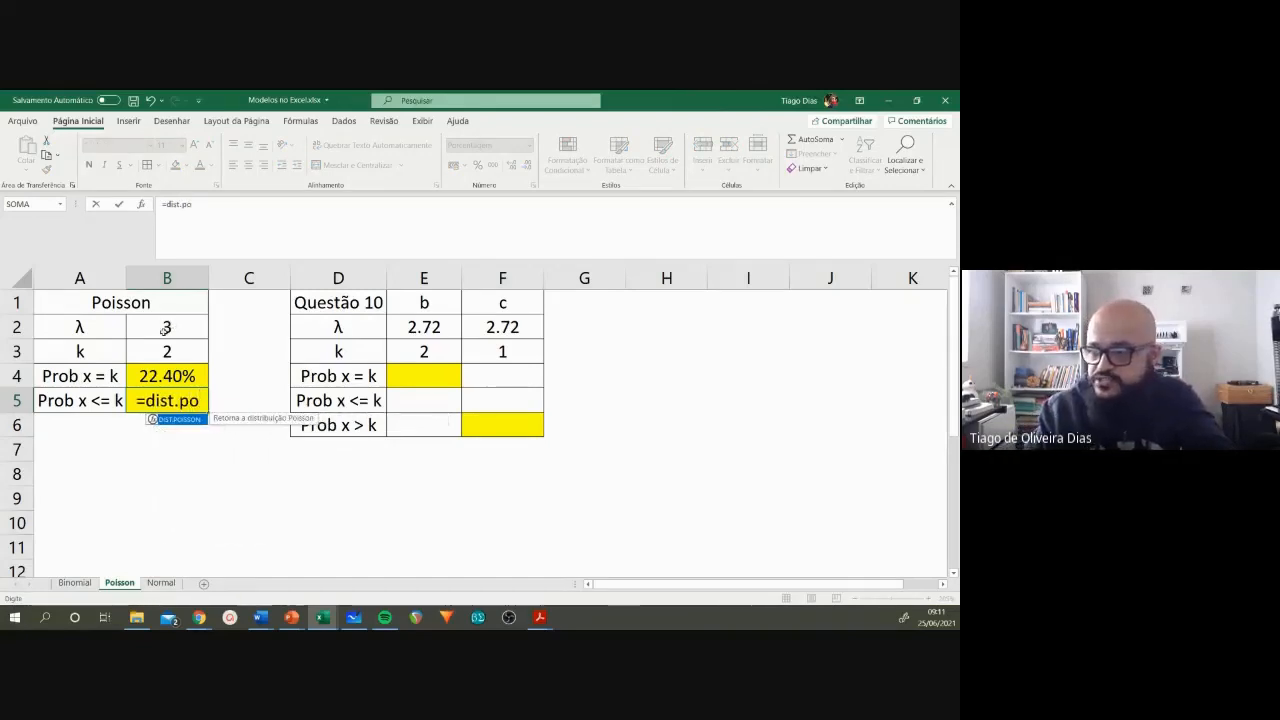
double_click(195, 421)
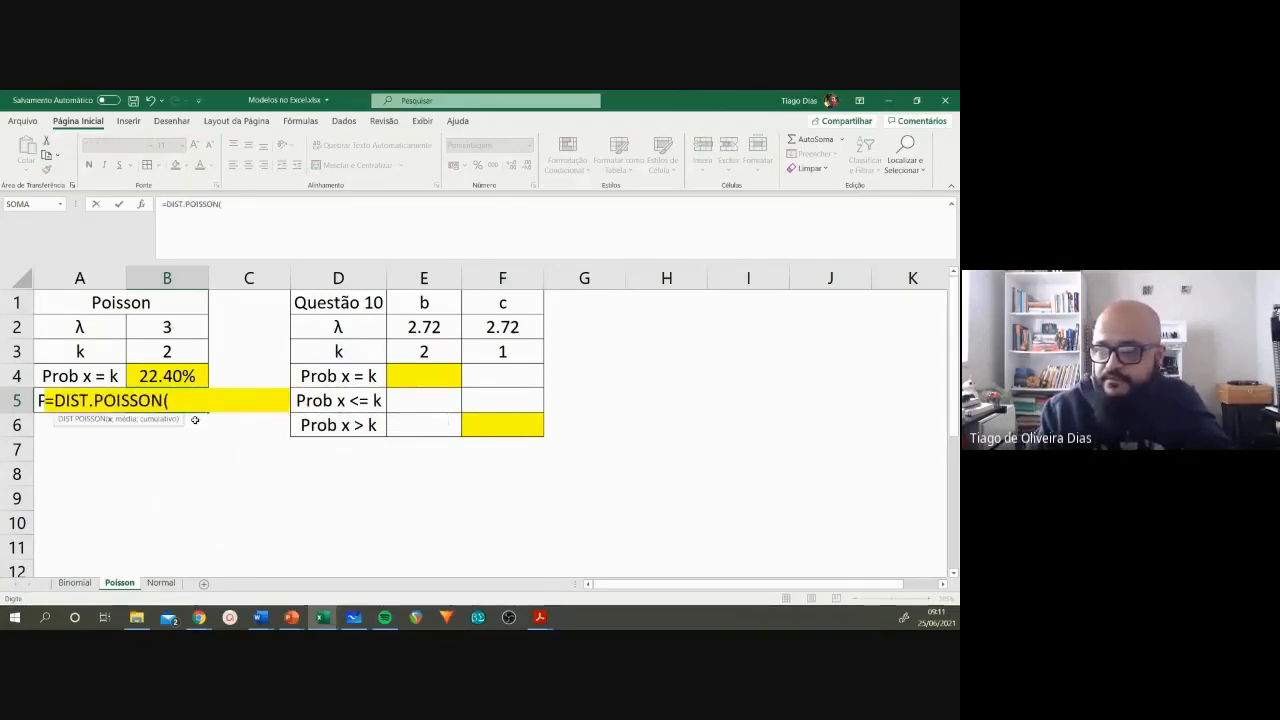
click(156, 354)
text(;)
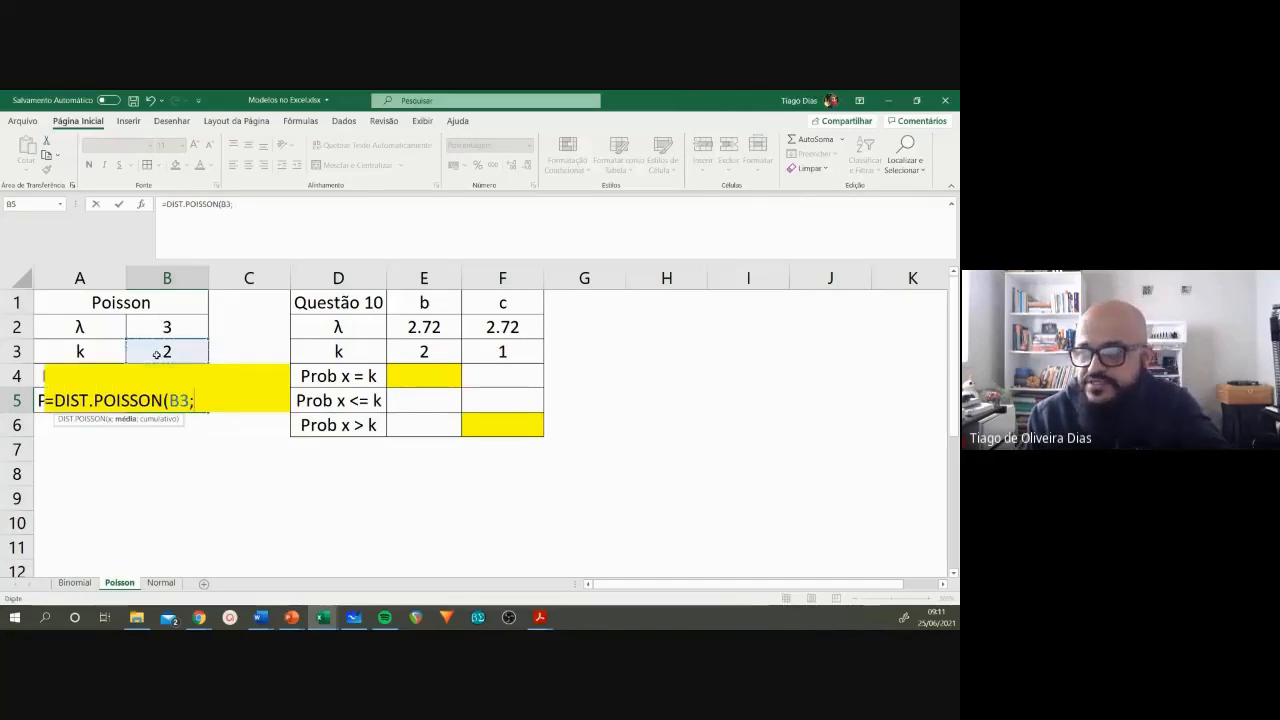
click(166, 327)
text(;)
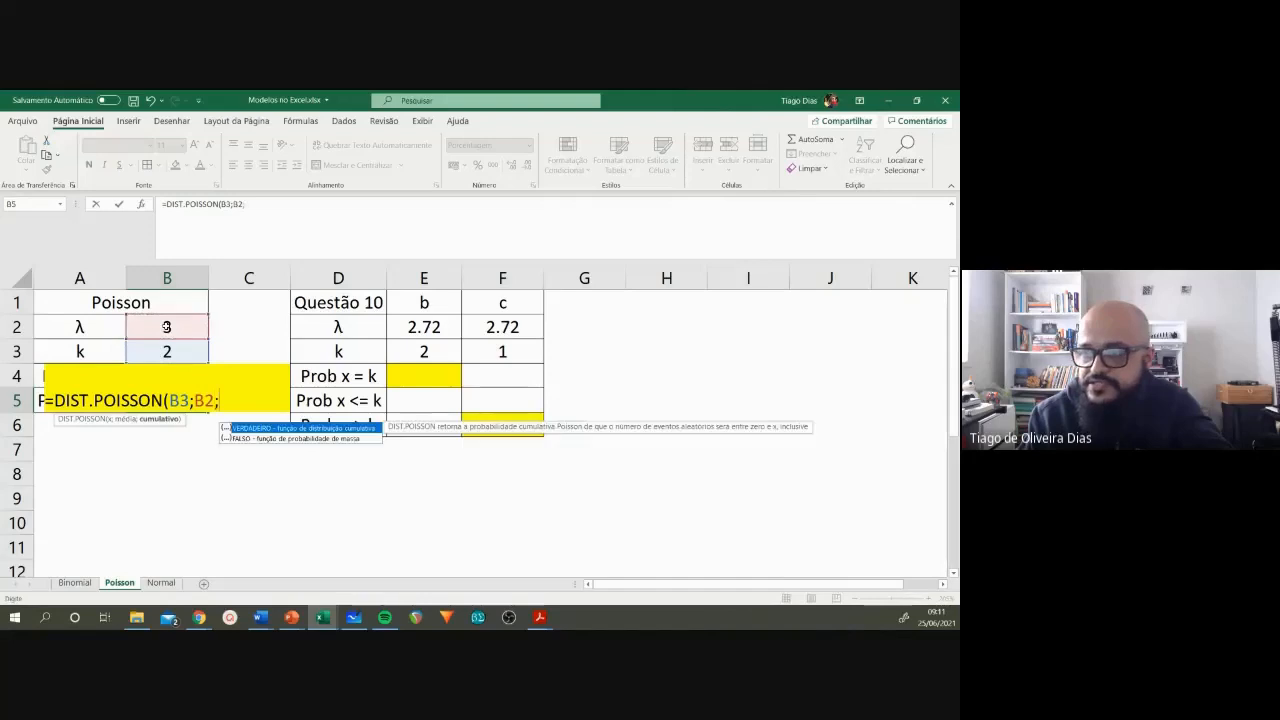
double_click(263, 427)
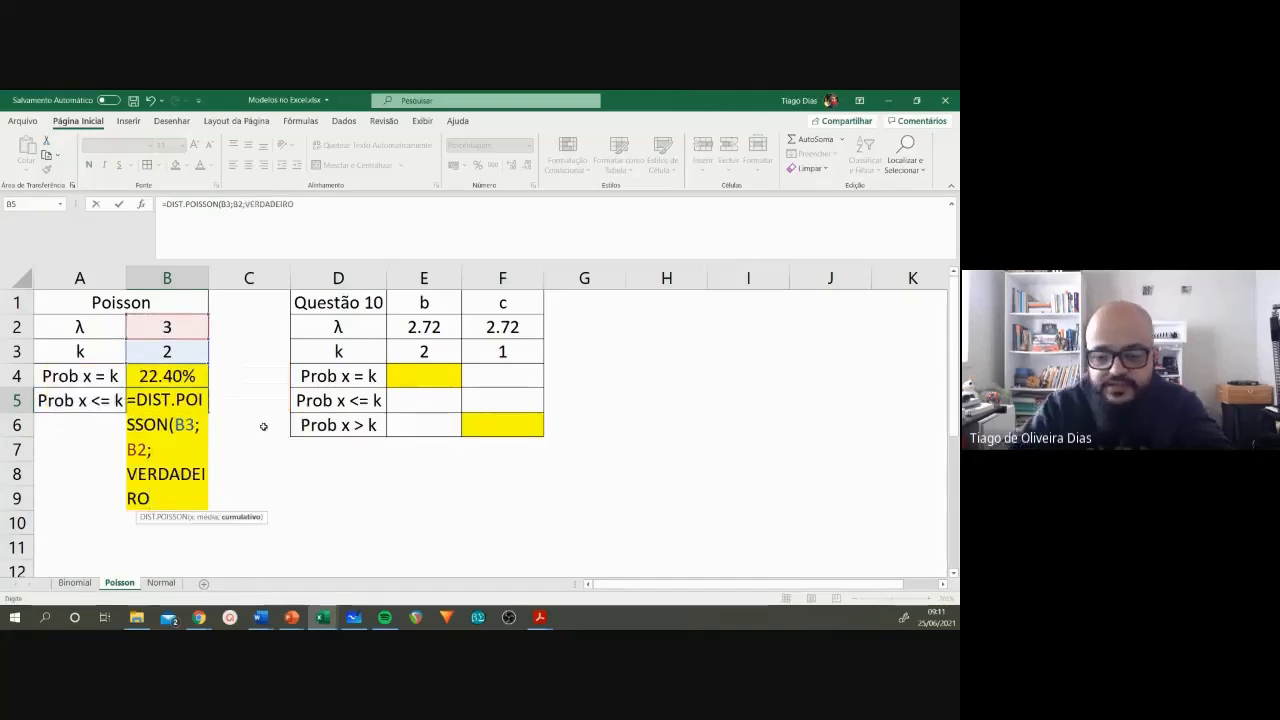
text())
key(Return)
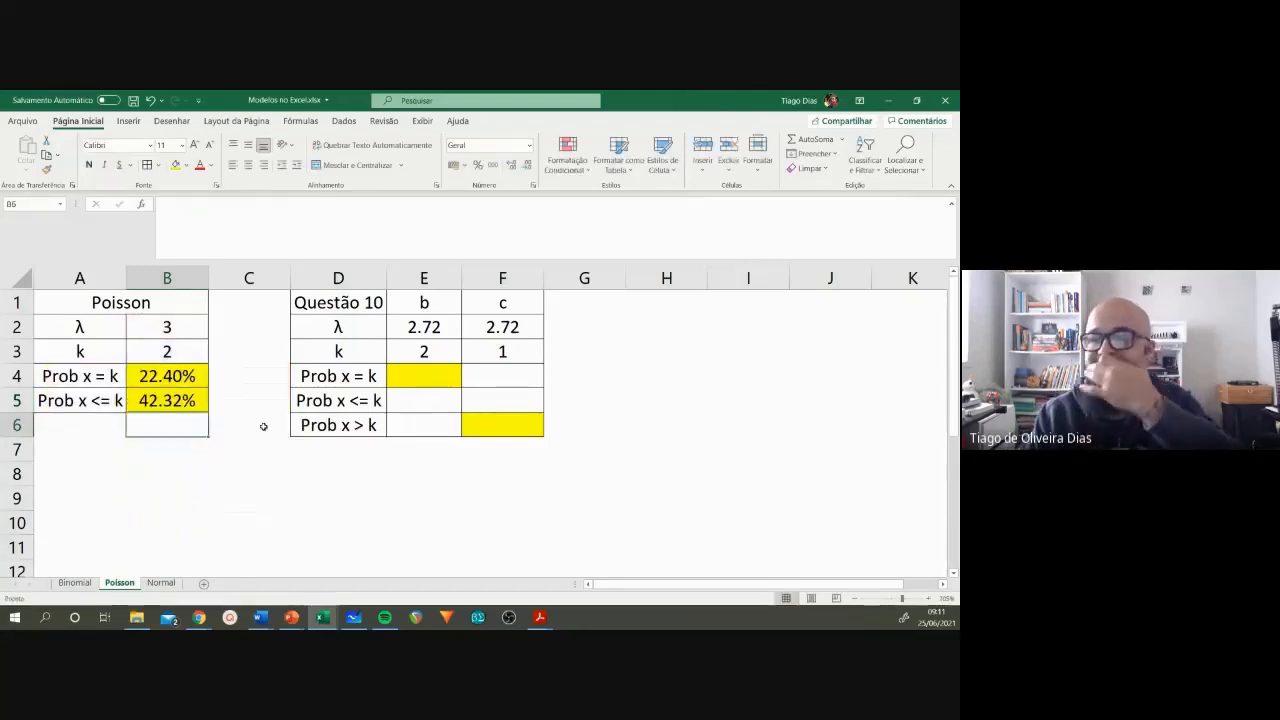
Step: Review the inputs and formulas in B2:B5, set k in B3 to 3, and check the cumulative probability in B5
click(165, 400)
click(158, 326)
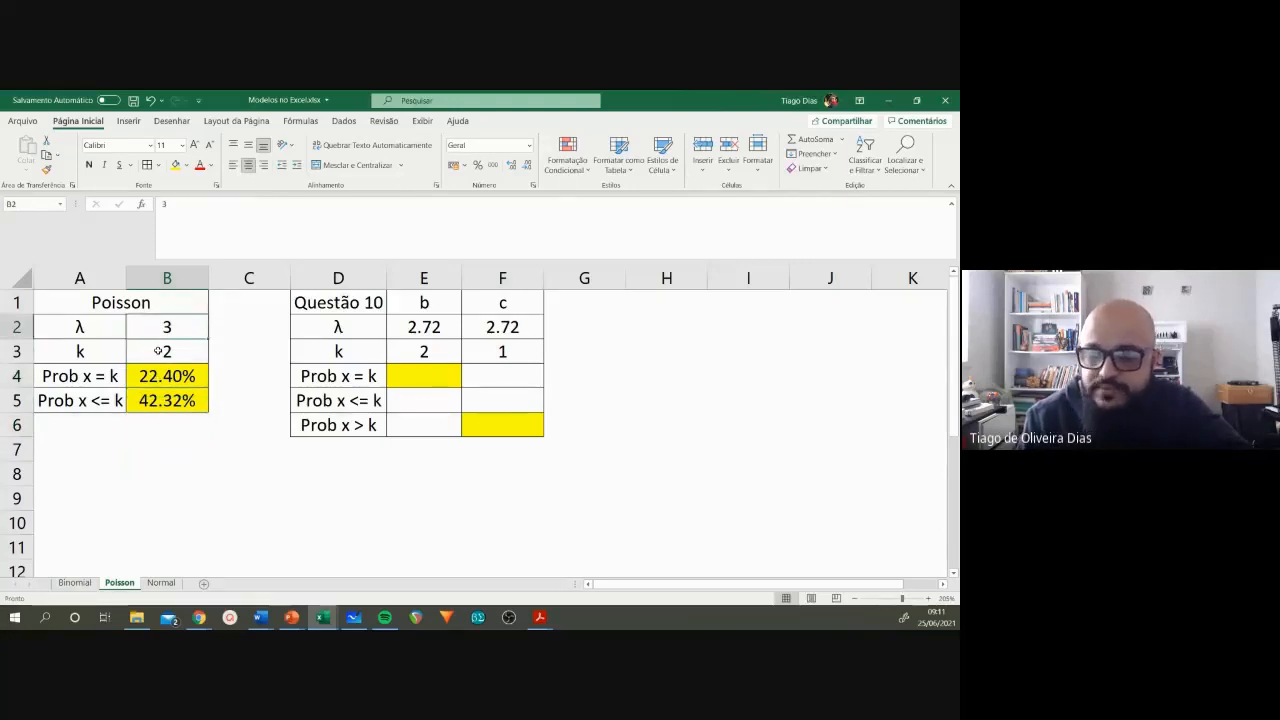
click(158, 351)
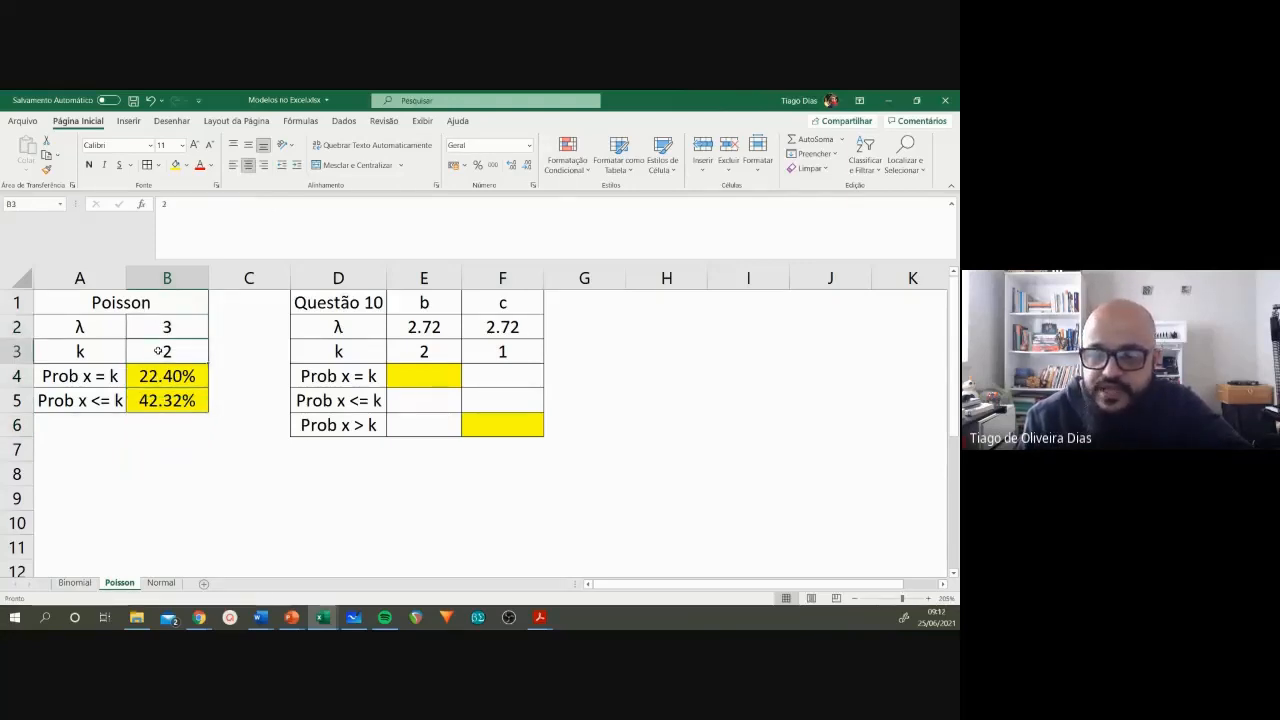
click(170, 376)
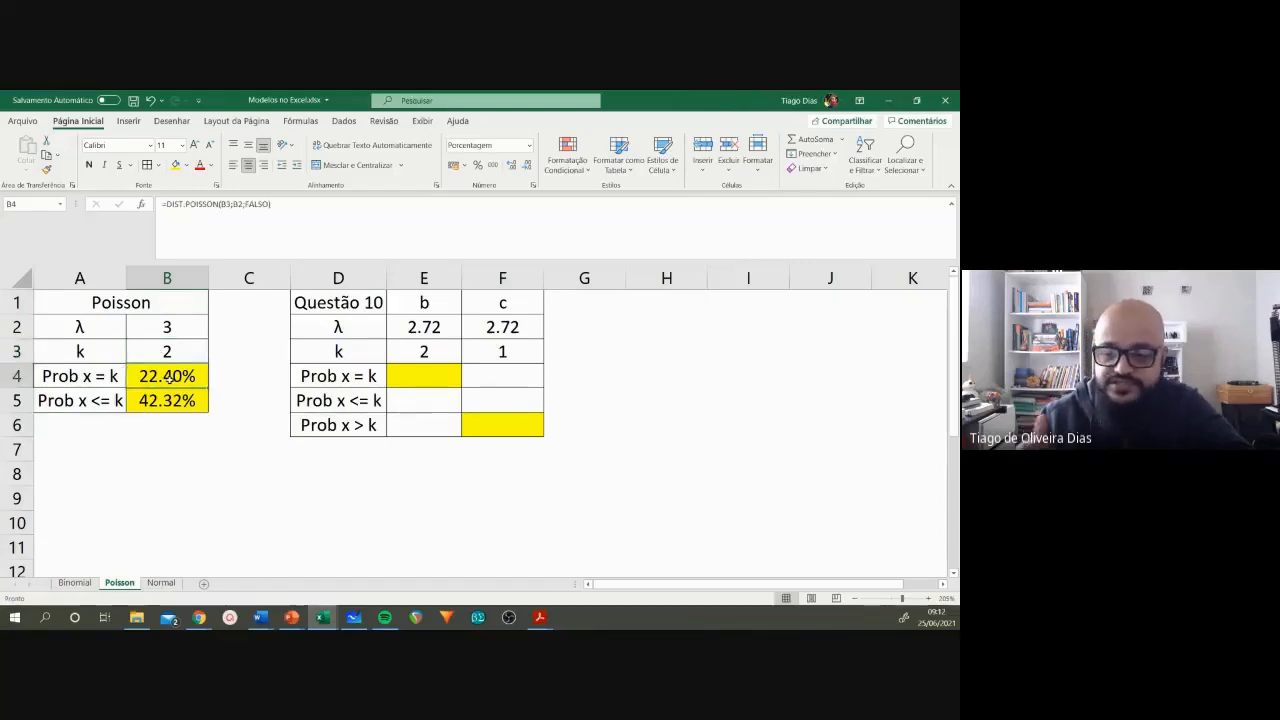
click(172, 400)
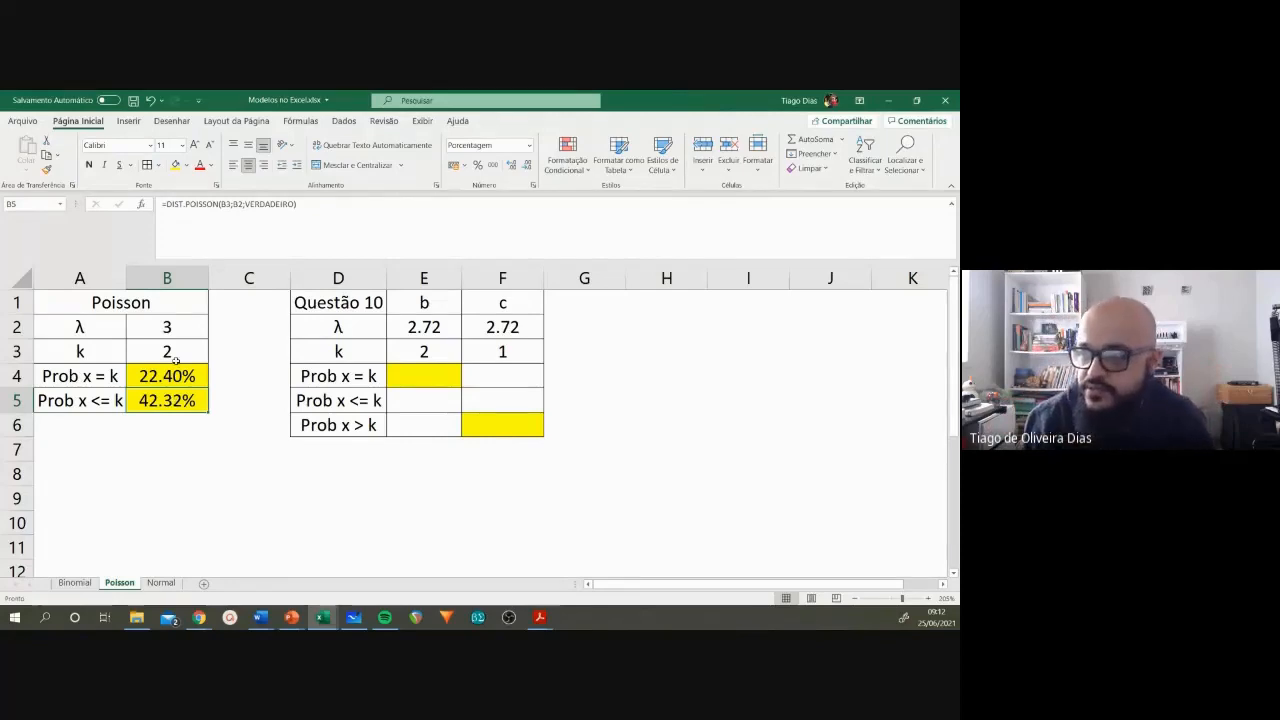
click(175, 357)
text(3)
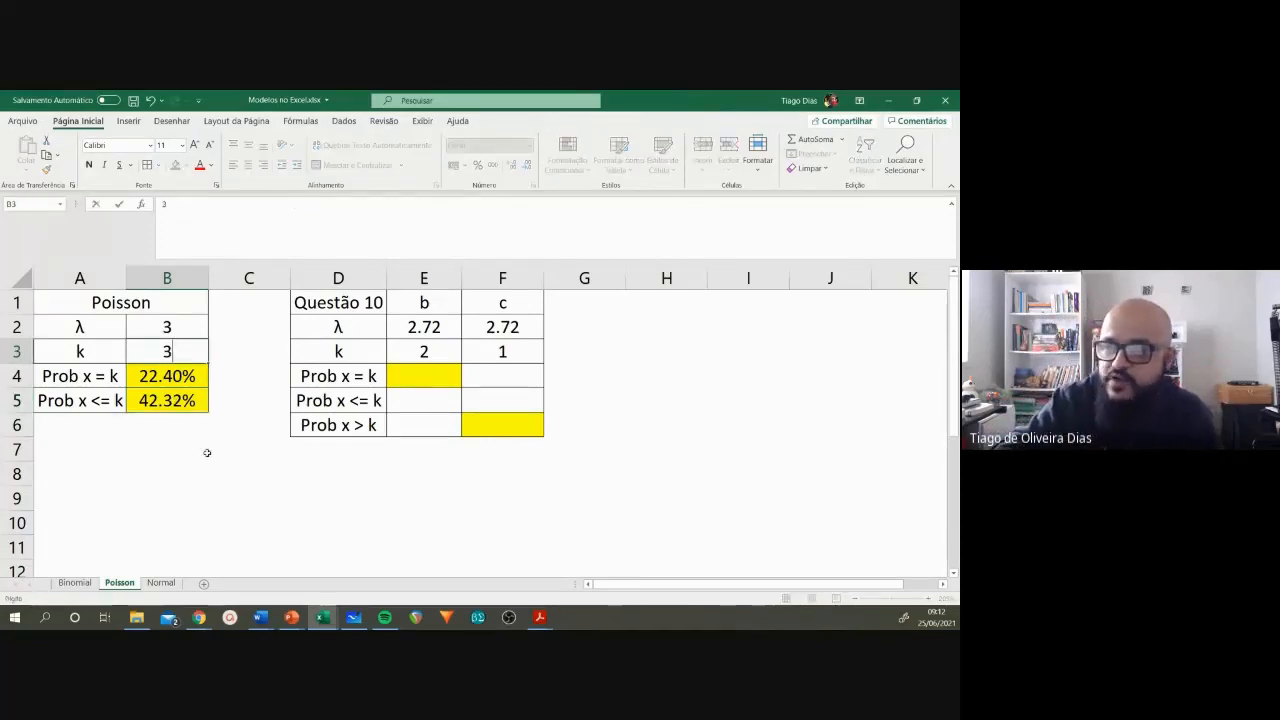
key(Return)
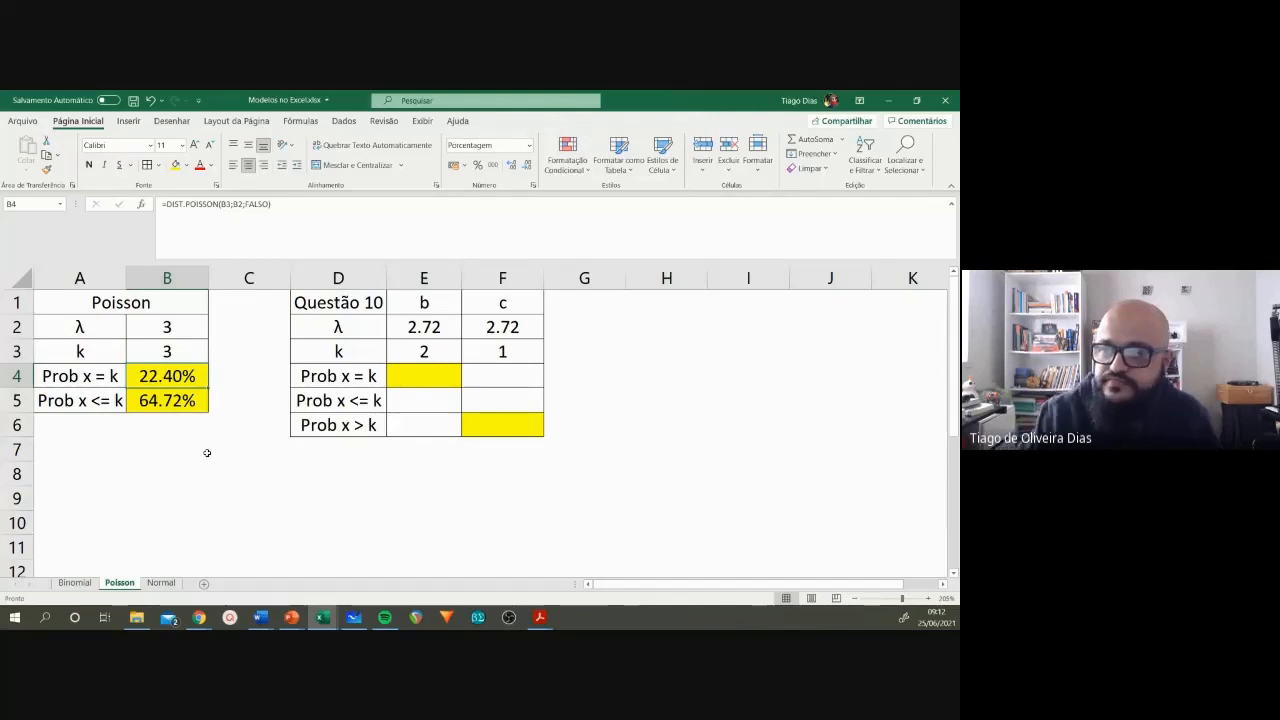
click(178, 401)
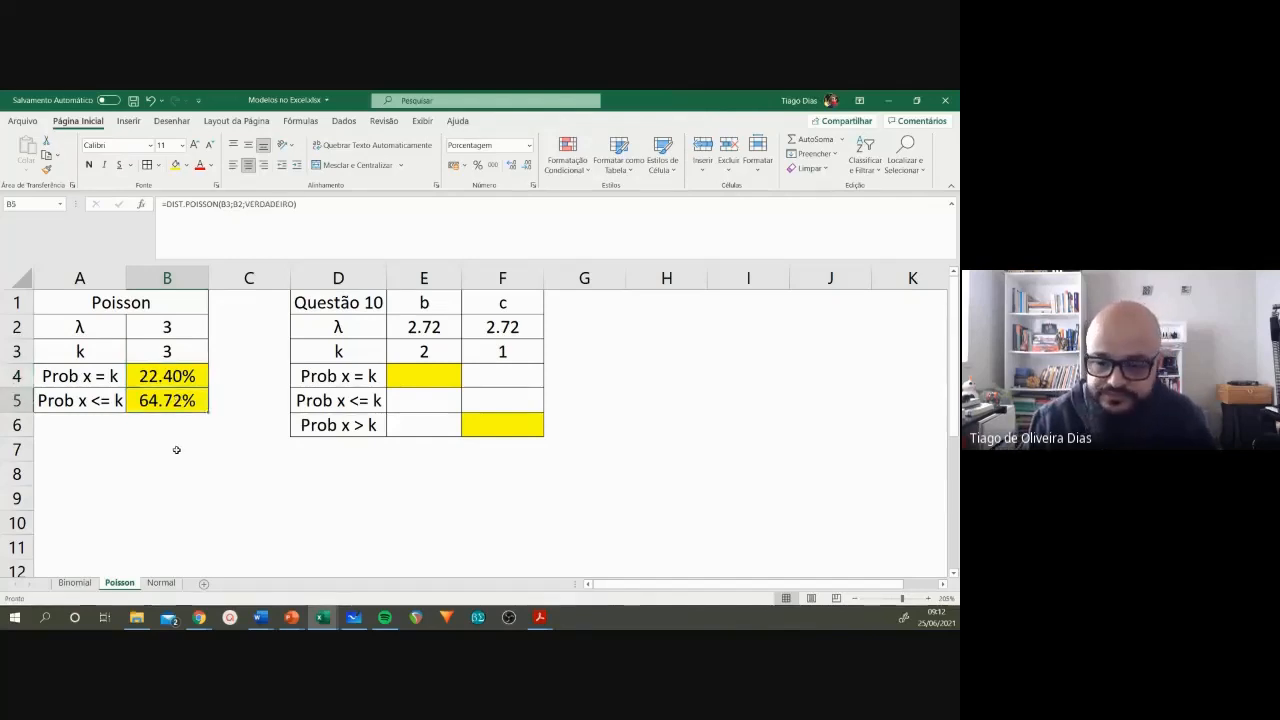
Step: Set k in B3 to 5 and check the cumulative probability in B5
click(177, 354)
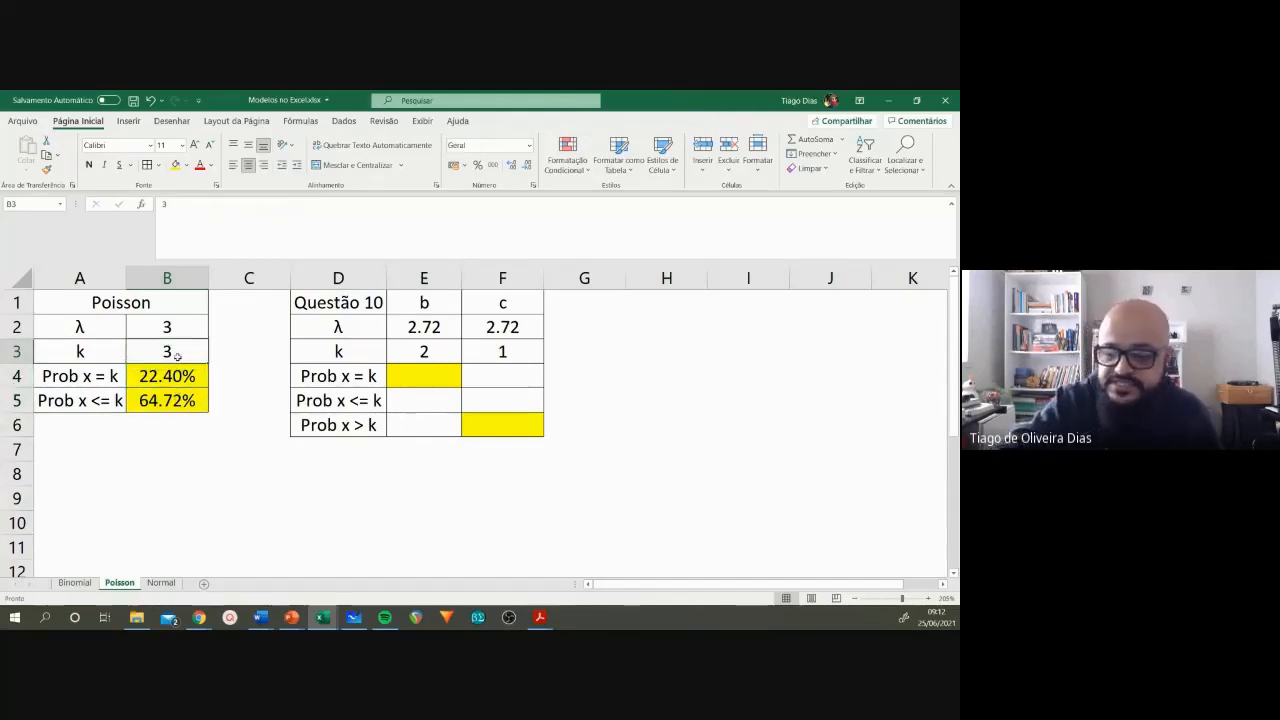
text(5)
key(Return)
click(189, 410)
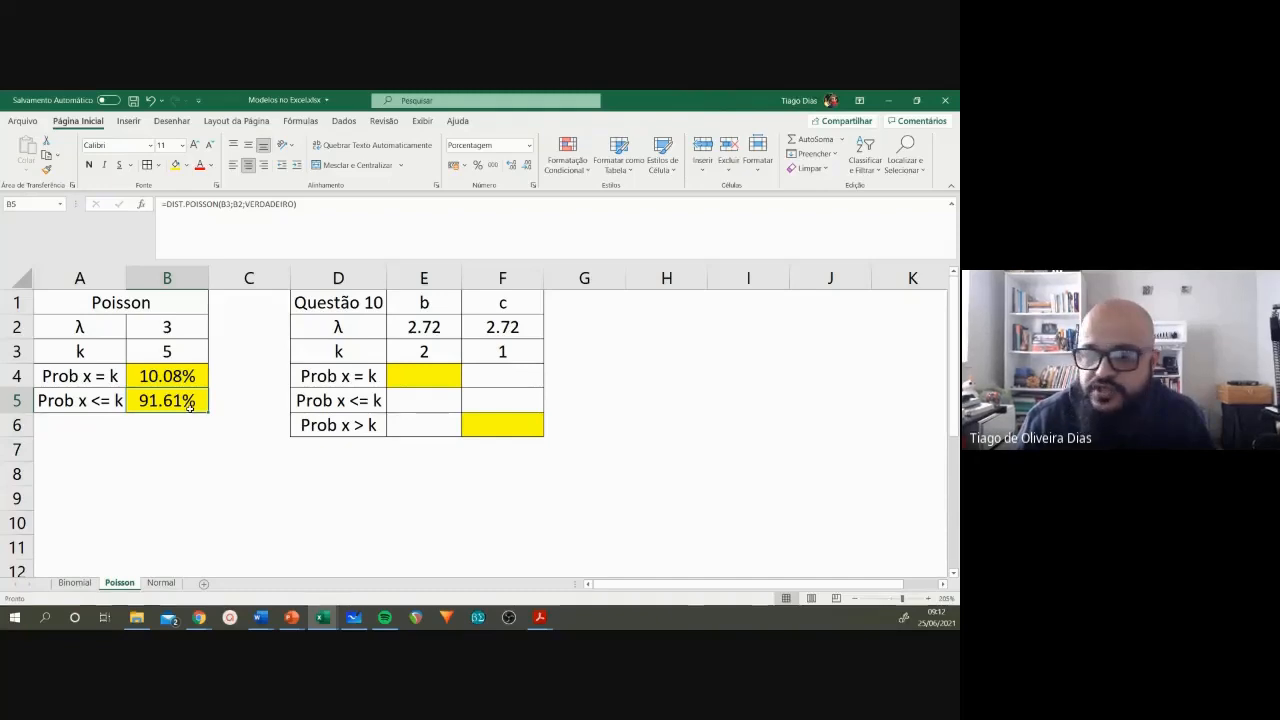
Step: Select the Questão 10 heading in D1, and switch to the Word exercise list Lista Modelos - ESB - 2021
click(320, 544)
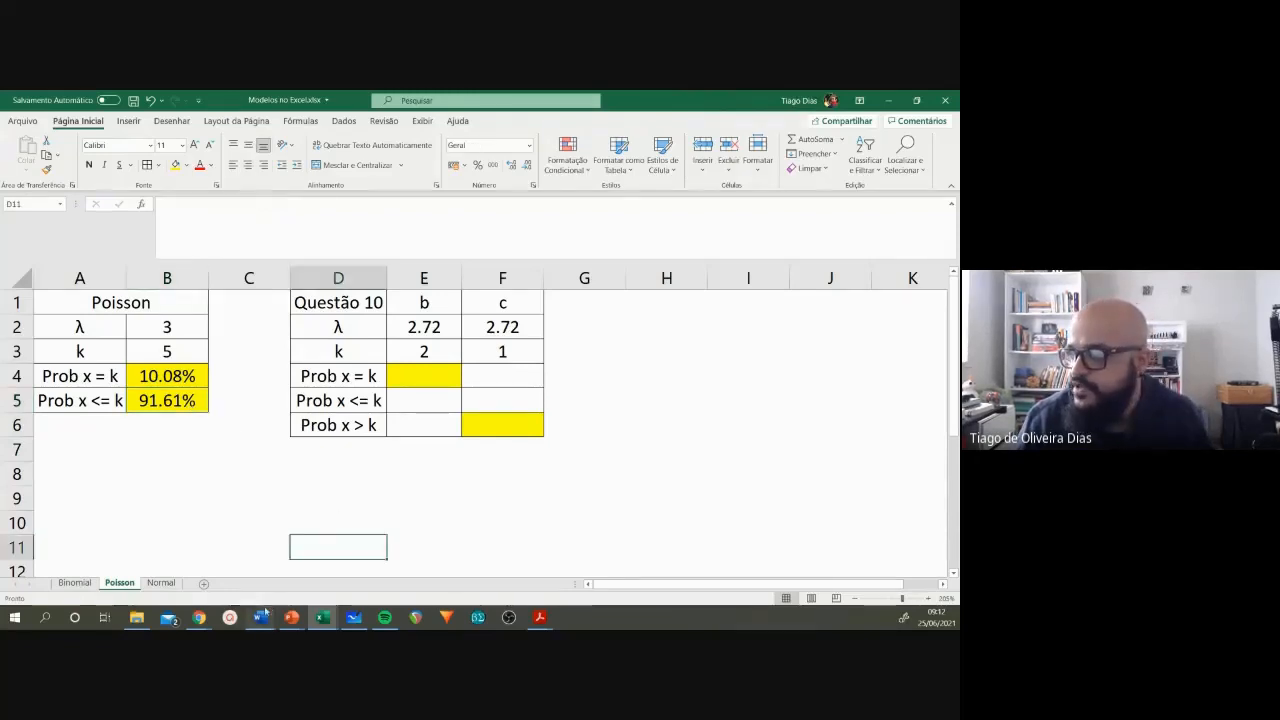
click(313, 303)
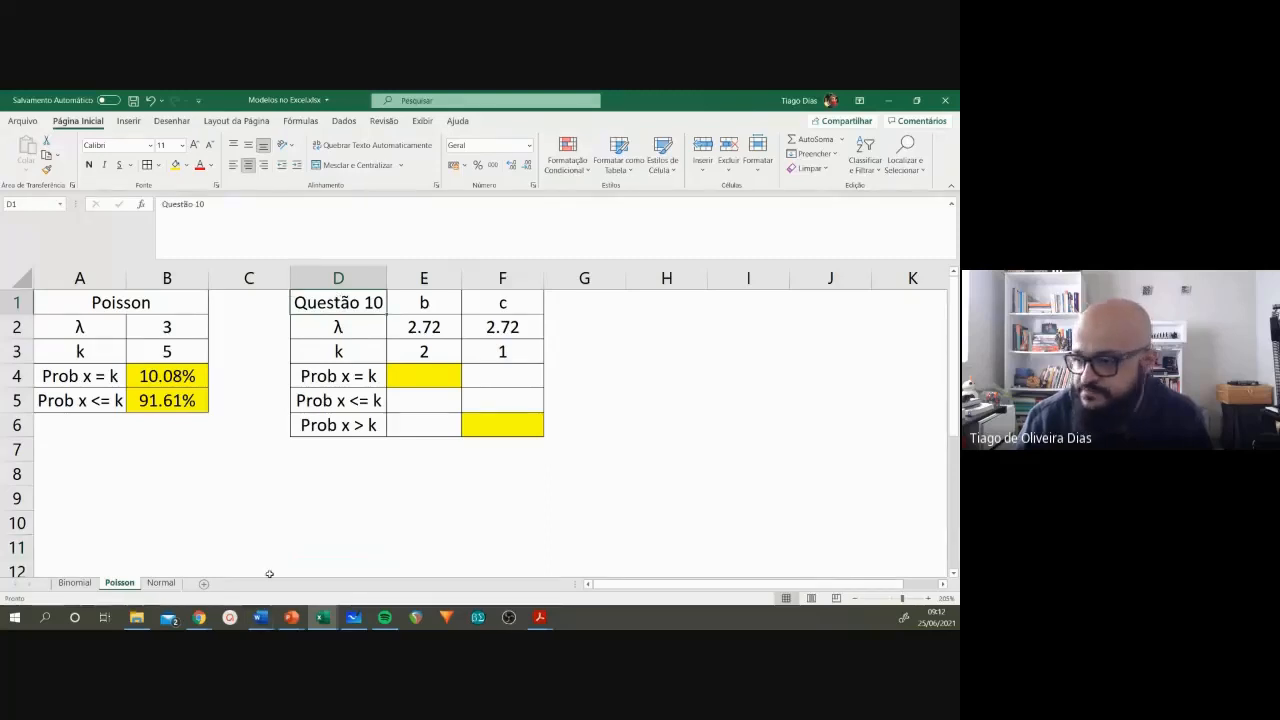
mouse_move(260, 617)
click(367, 566)
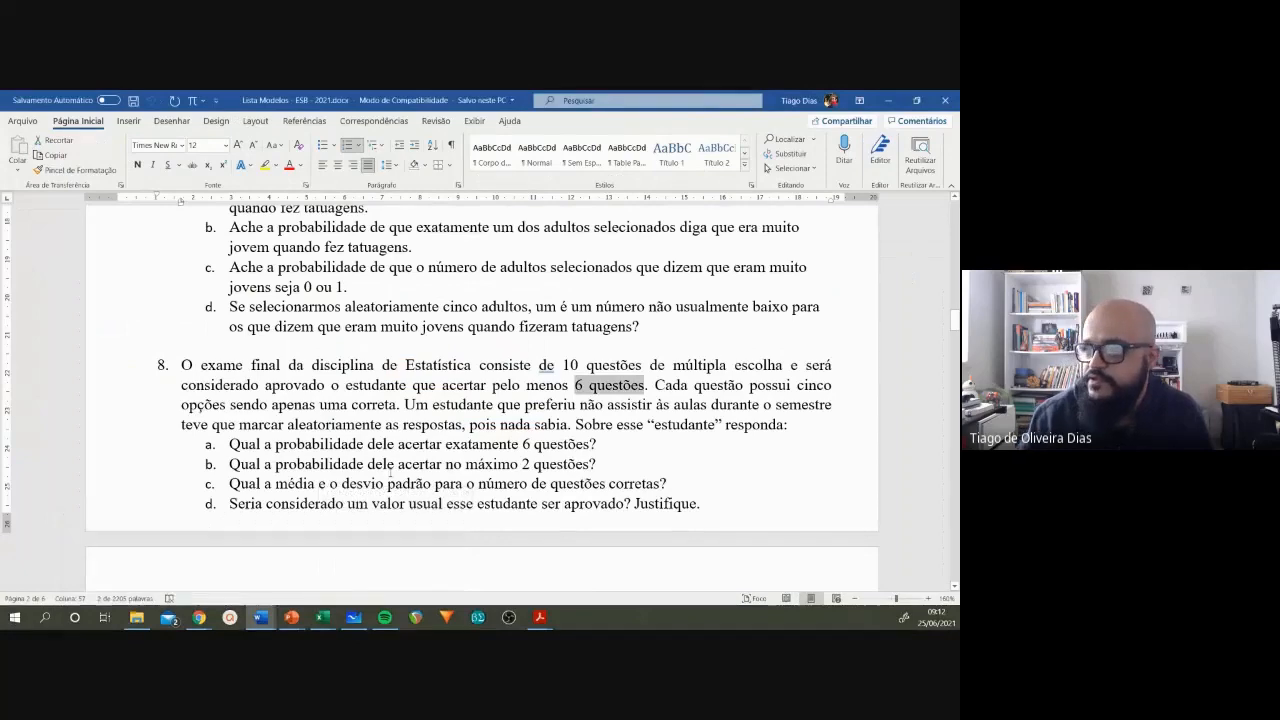
Step: Read question 10 of the exercise list, highlighting the 992 deaths figure and items a, b and c
scroll(390, 473, down, 1)
scroll(390, 473, down, 15)
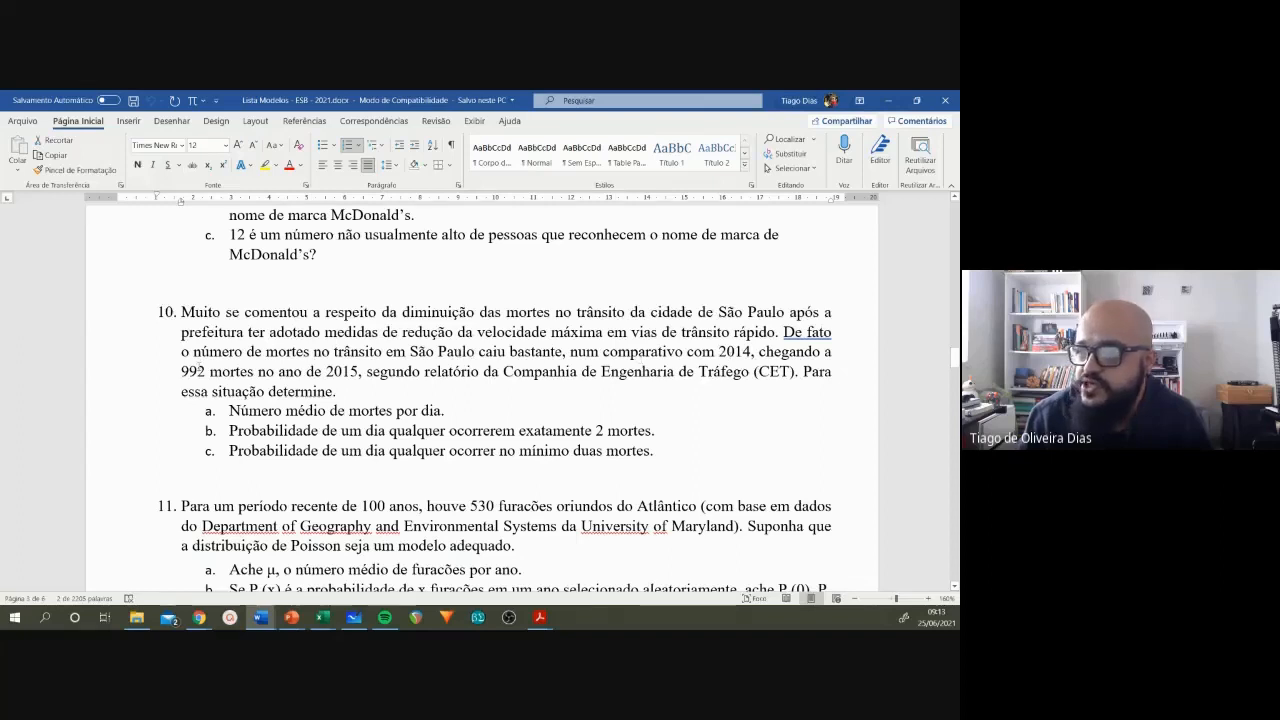
drag(183, 371, 206, 374)
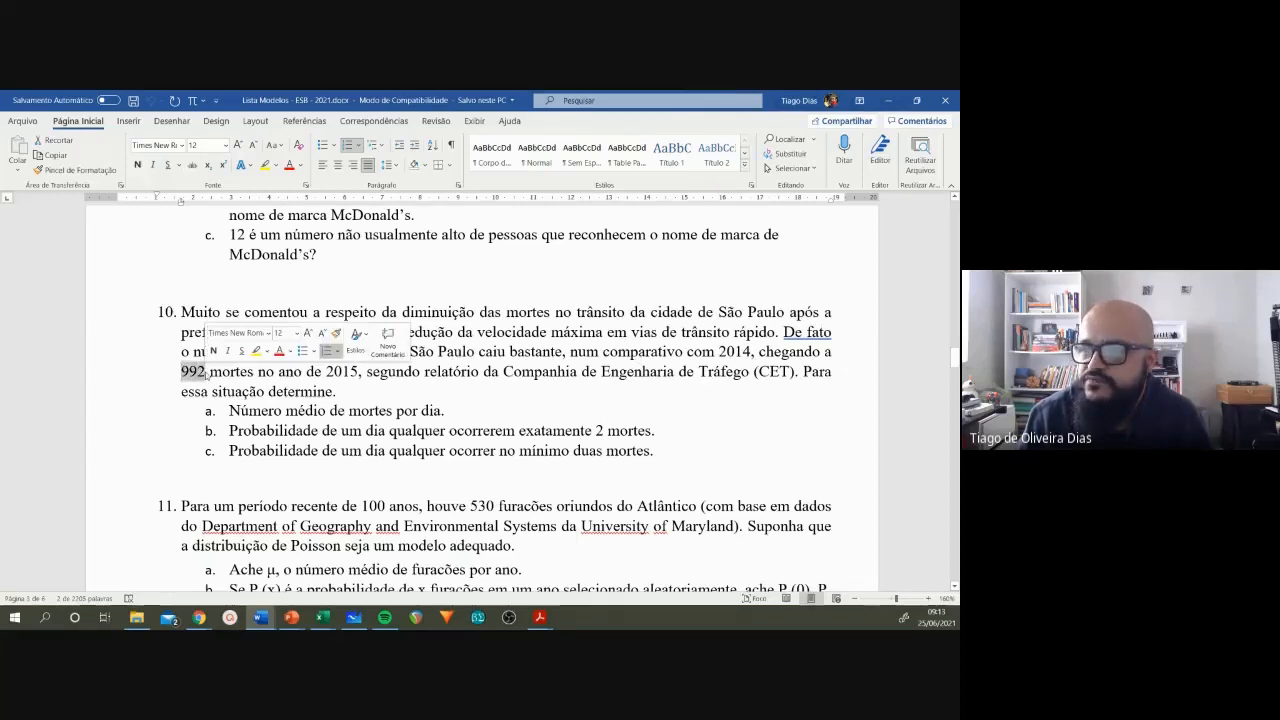
click(248, 372)
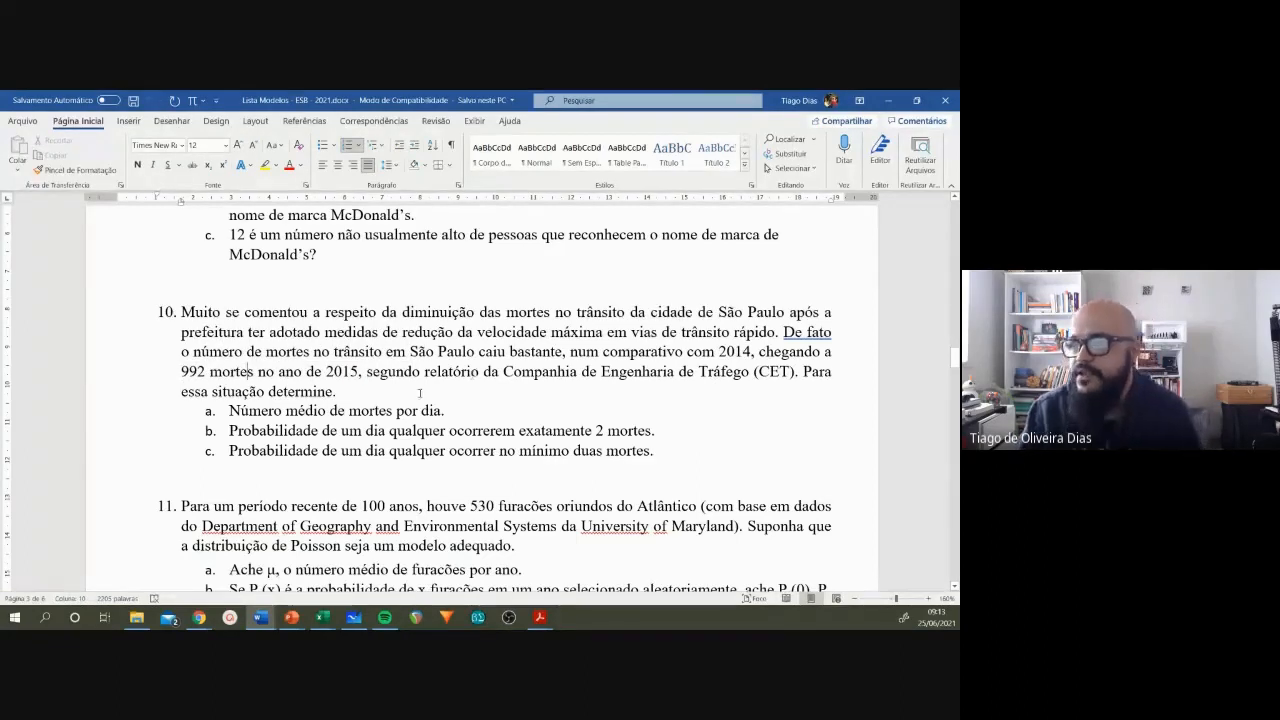
drag(229, 410, 391, 410)
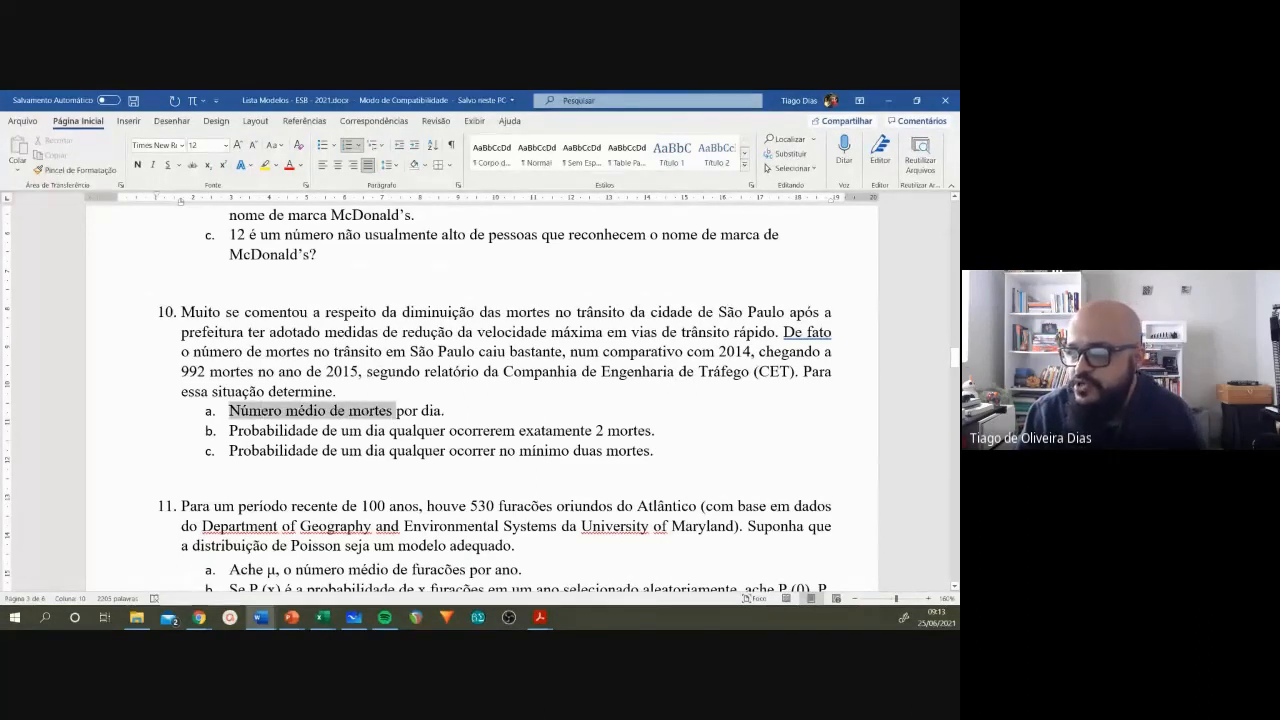
drag(229, 430, 652, 430)
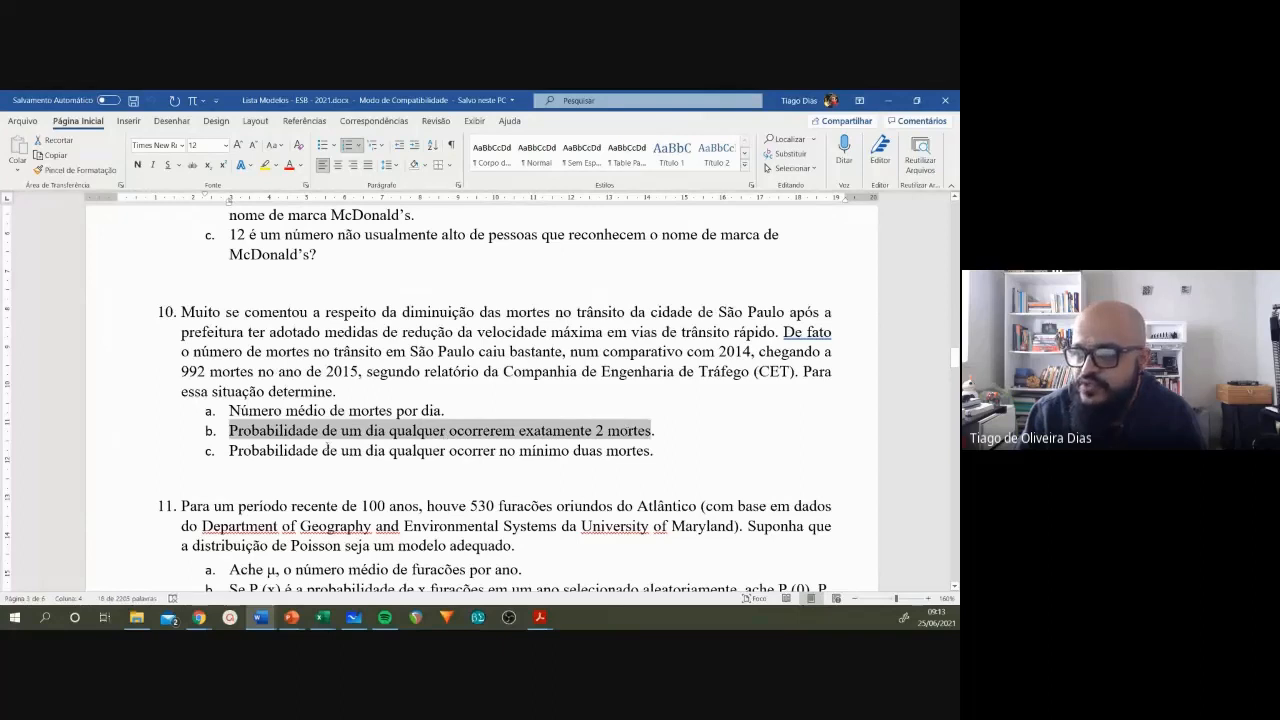
drag(229, 450, 652, 450)
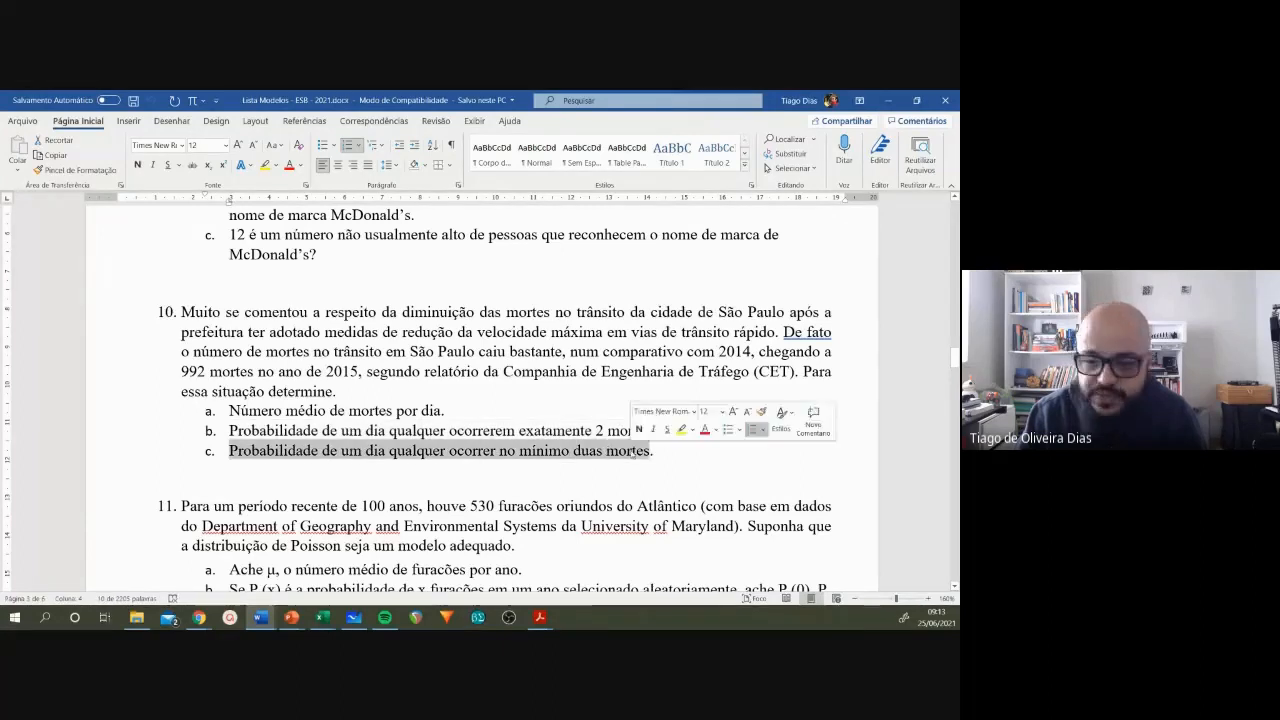
click(565, 451)
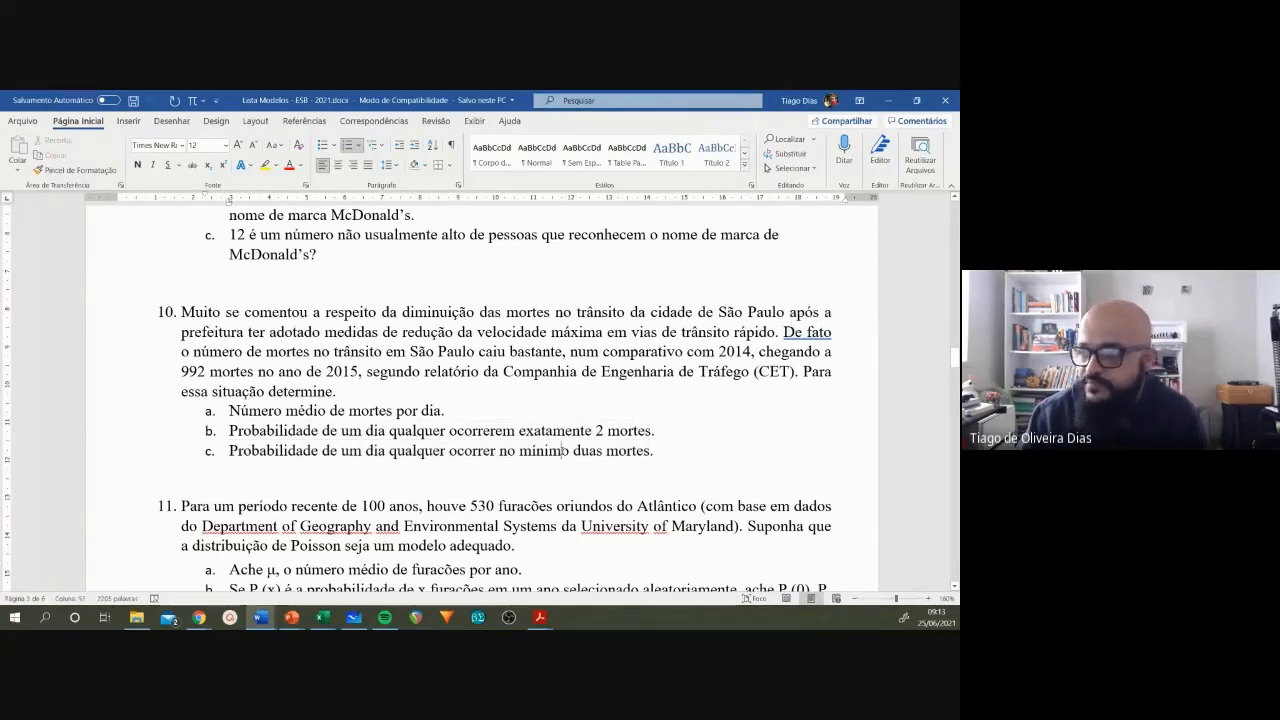
Step: Examine the time units in question 10, comparing the daily average asked in item a with the yearly figure in the statement
drag(229, 410, 441, 412)
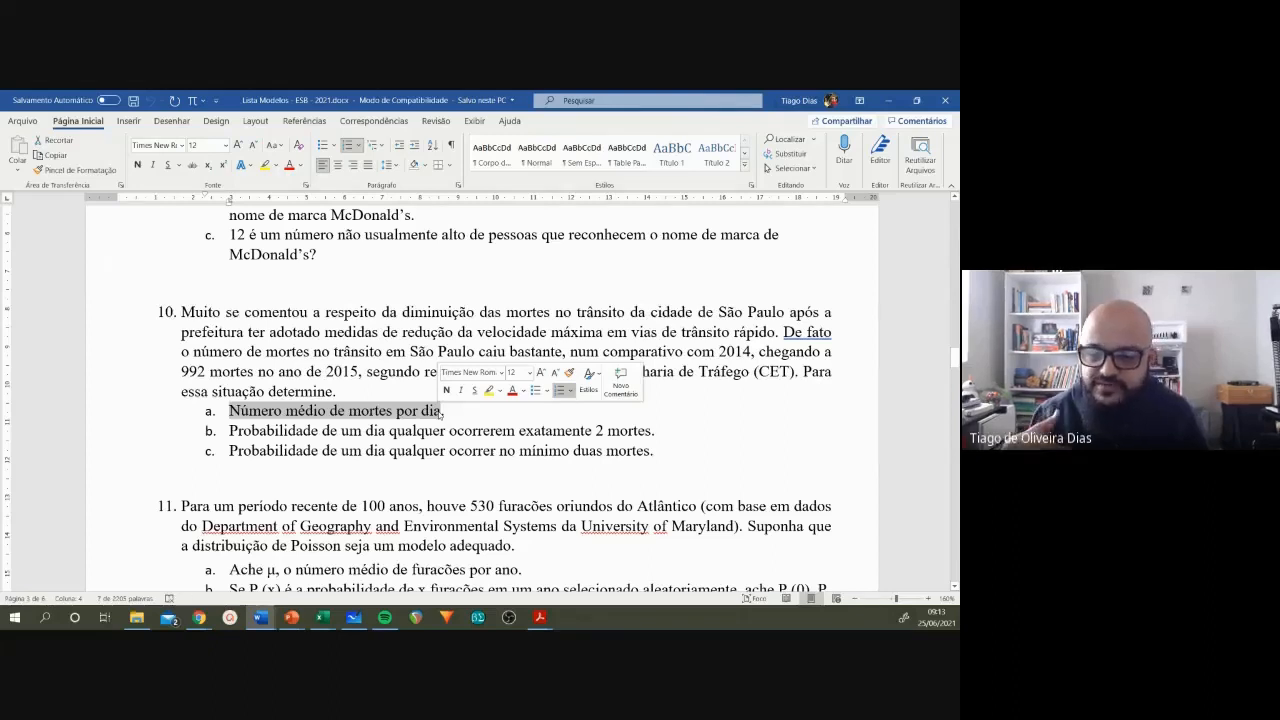
click(443, 411)
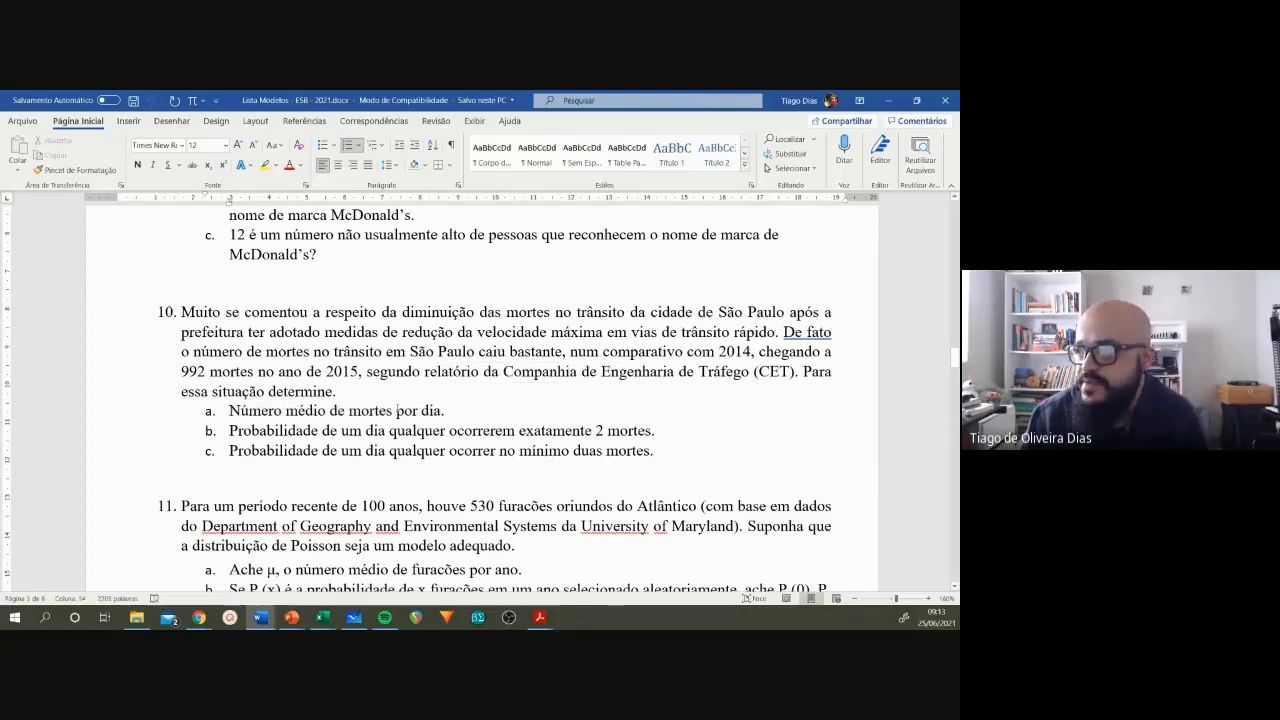
drag(397, 411, 441, 411)
click(441, 411)
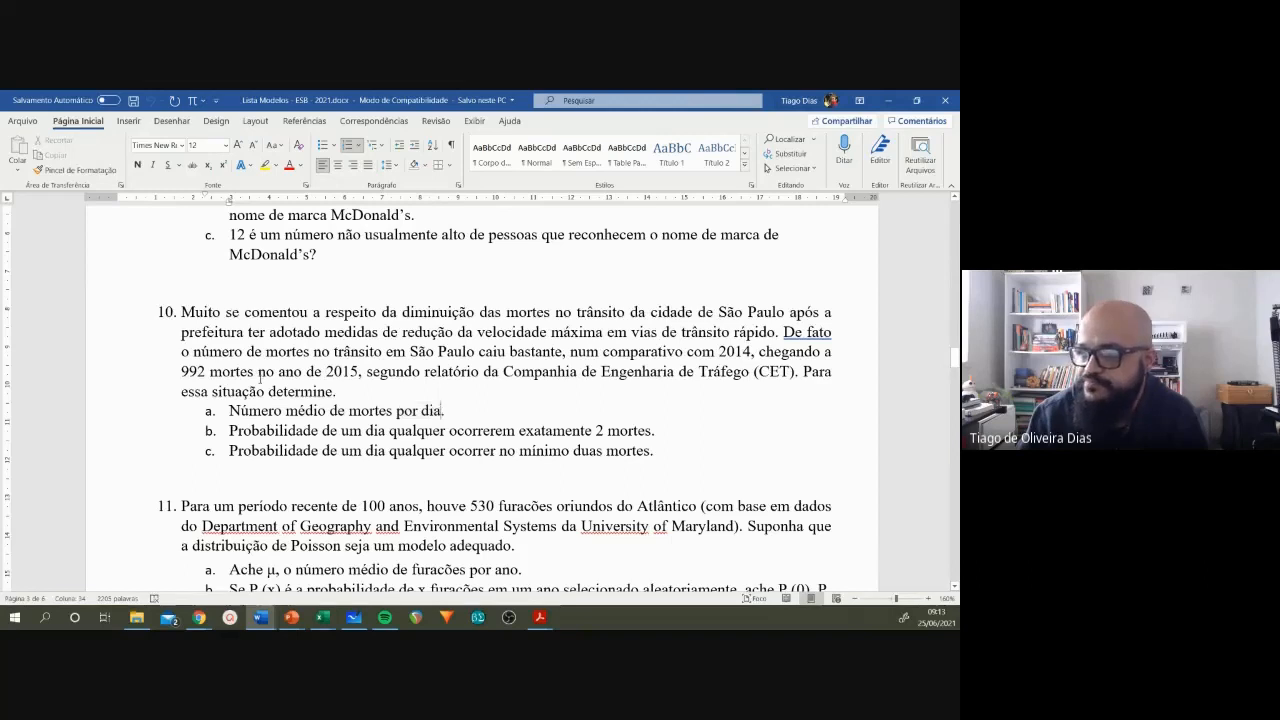
drag(181, 372, 297, 372)
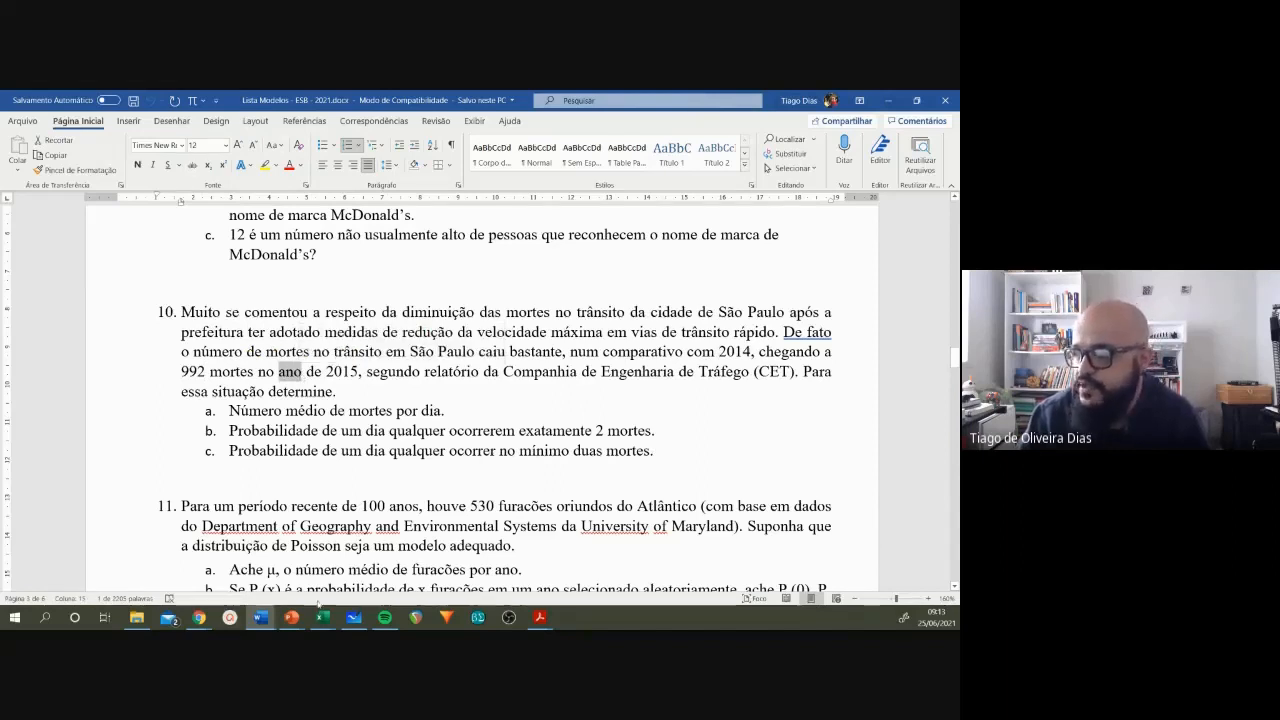
Step: Switch to the Excel workbook Modelos no Excel and clear the Questão 10 λ and k values in E2:F3
mouse_move(320, 624)
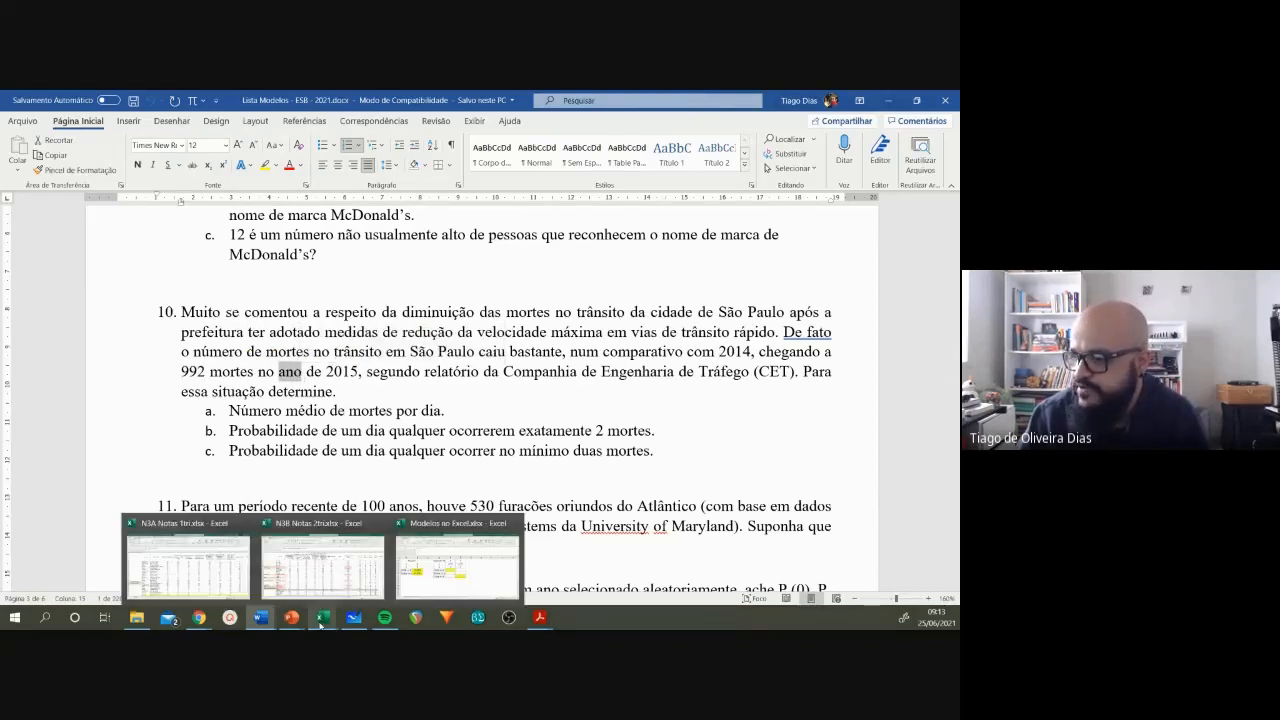
click(467, 568)
drag(424, 325, 502, 350)
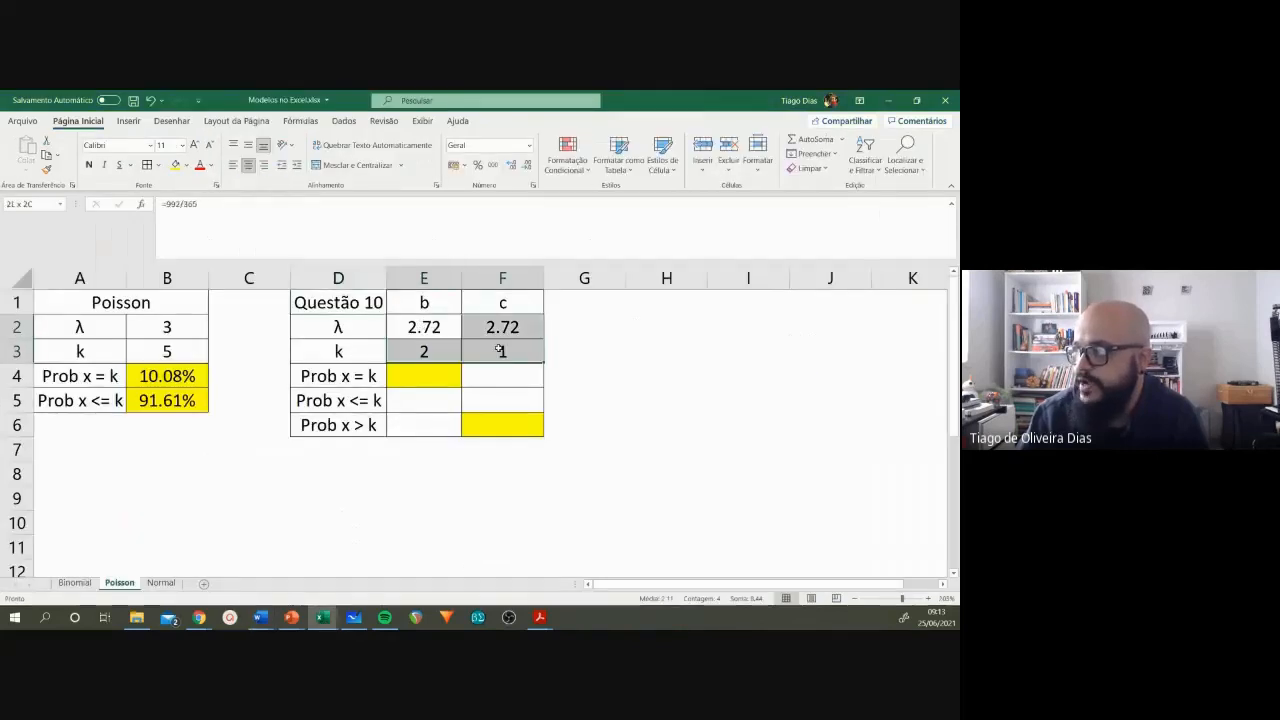
key(Delete)
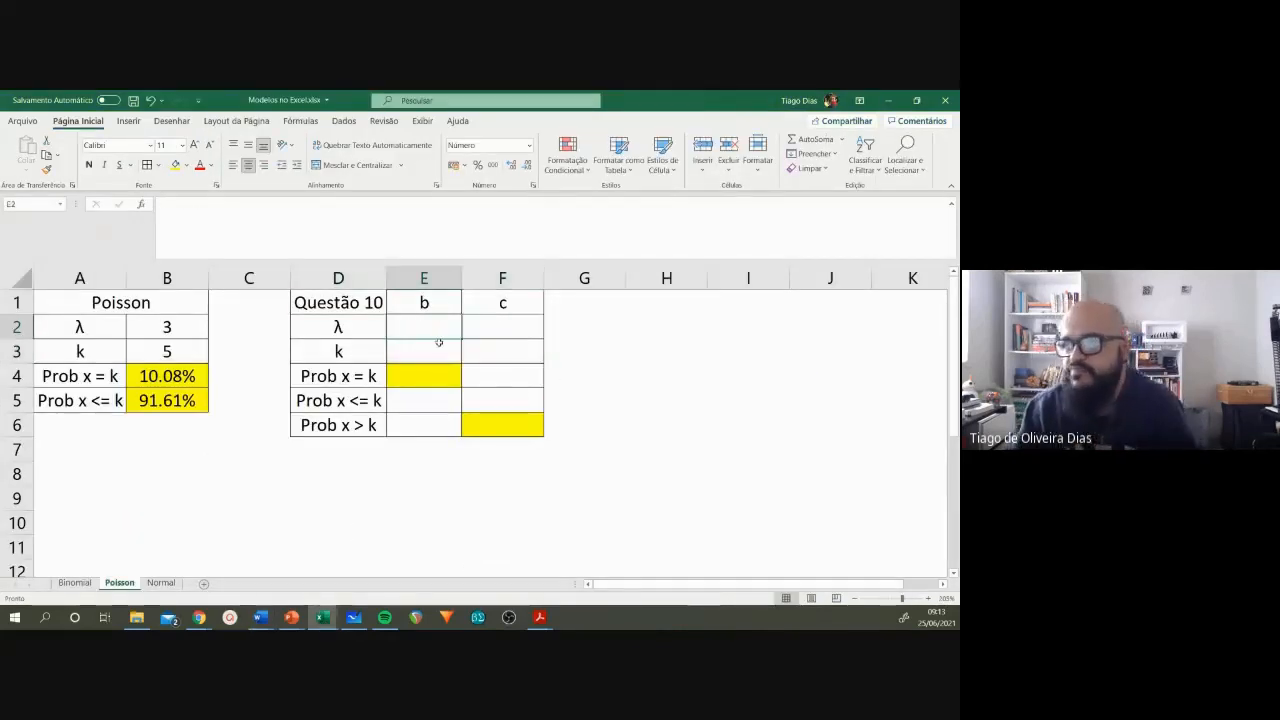
Step: Calculate λ for item b in E2 with =992/365
text(=)
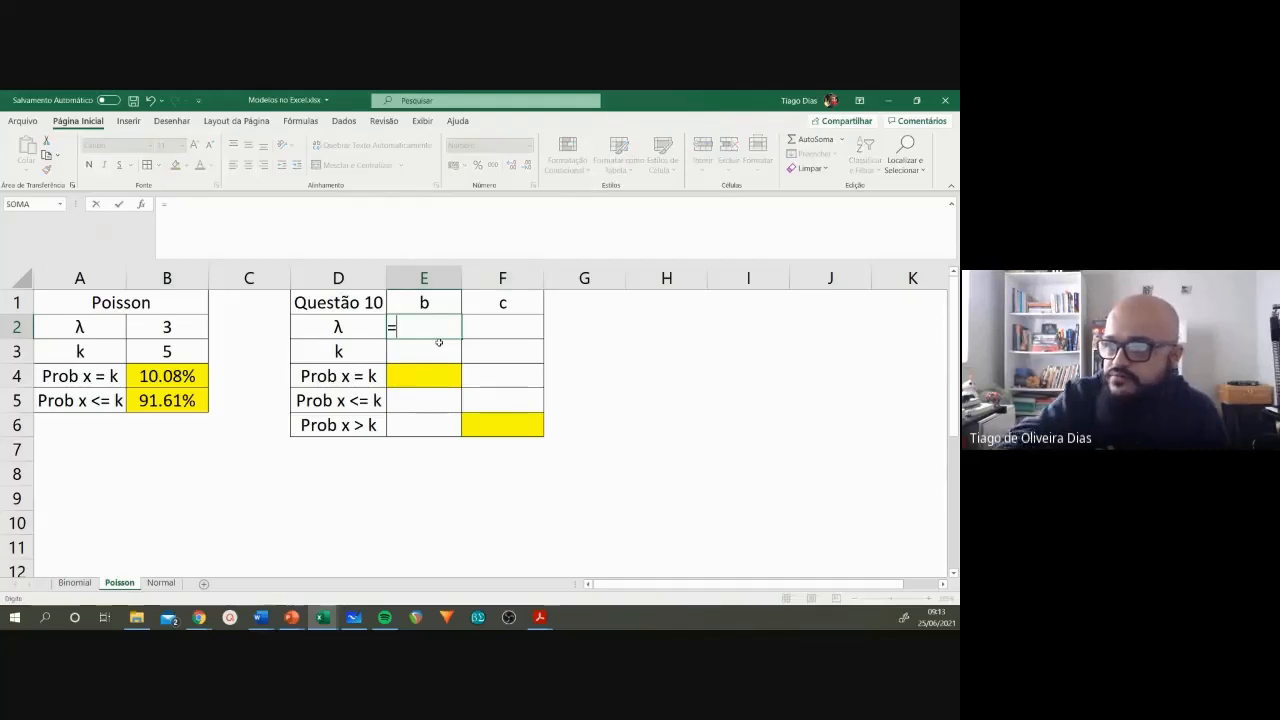
text(99)
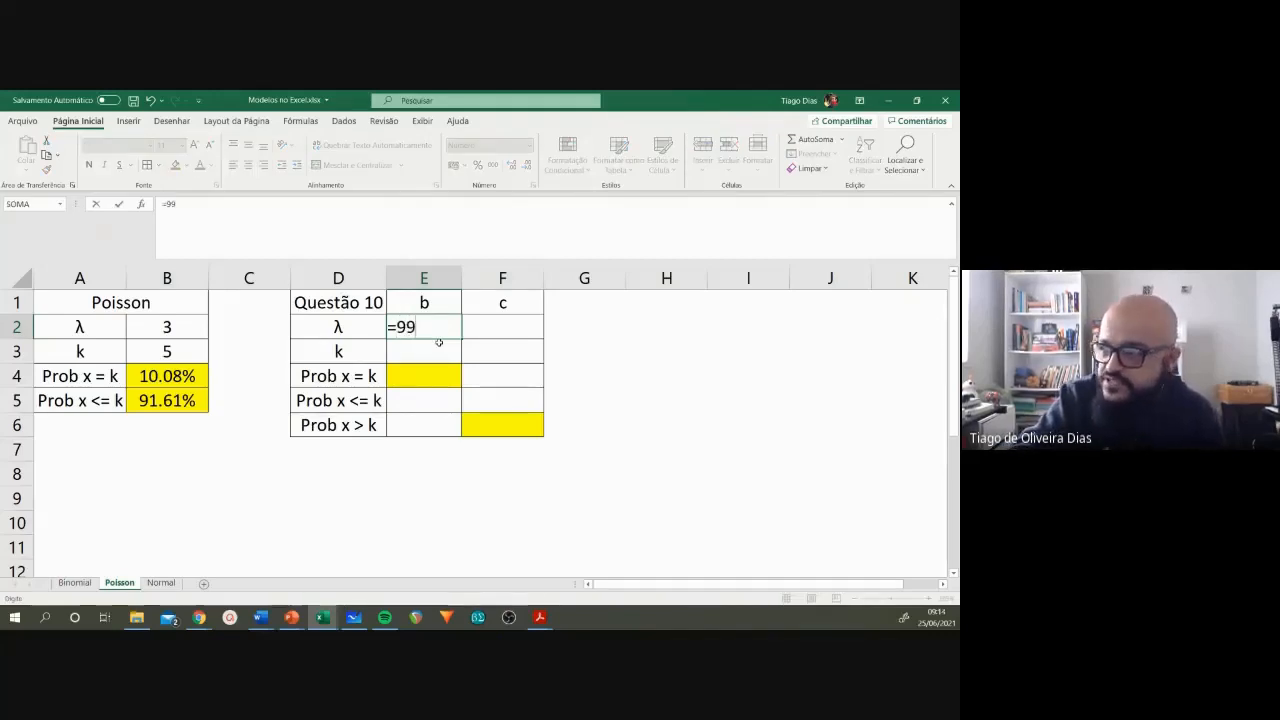
text(2/365)
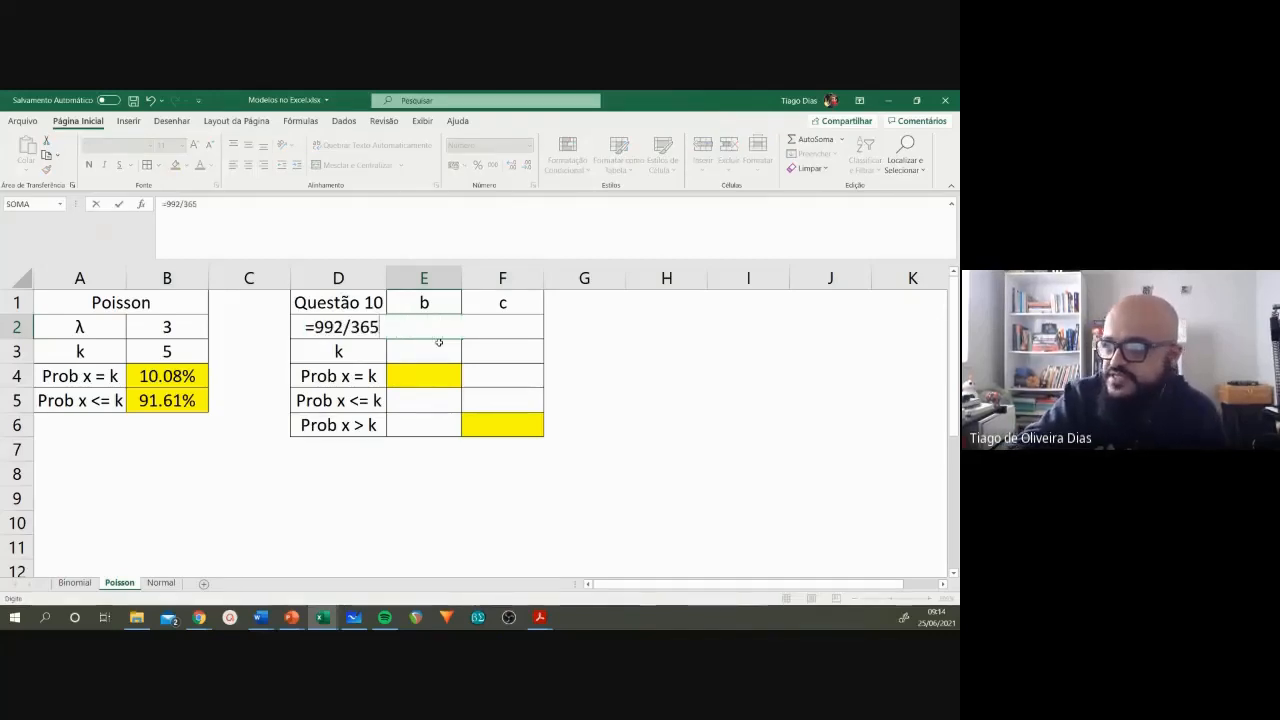
key(Return)
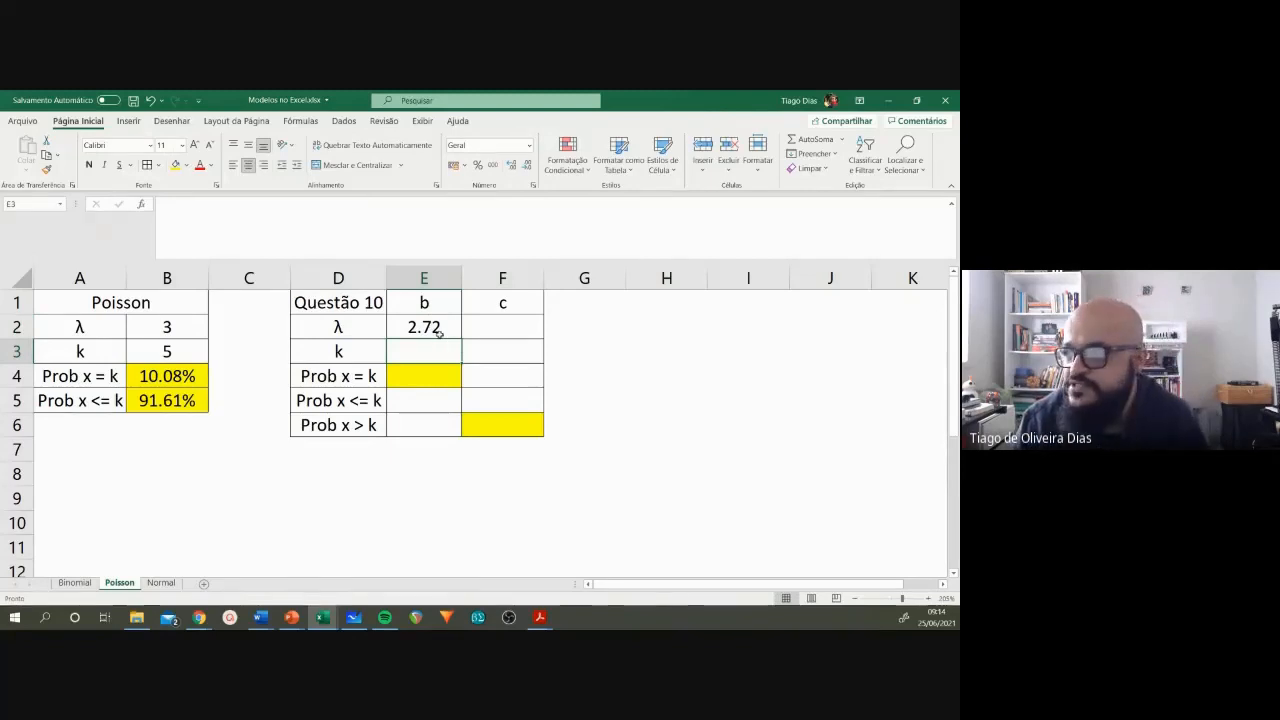
Step: Show more decimal places for λ in E2, and bring its display back to two decimals
click(432, 328)
click(512, 166)
click(512, 166)
click(512, 166)
click(527, 165)
click(527, 165)
click(527, 165)
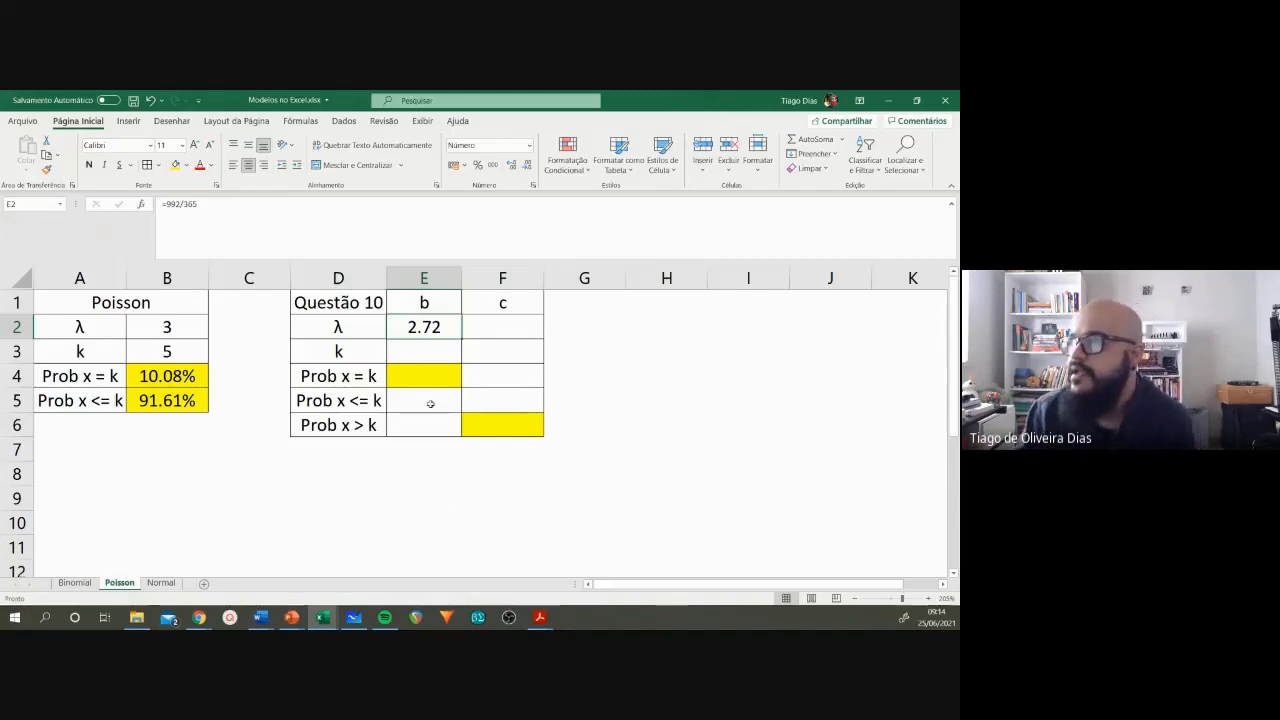
Step: Set k for item b in E3 to 2
click(425, 356)
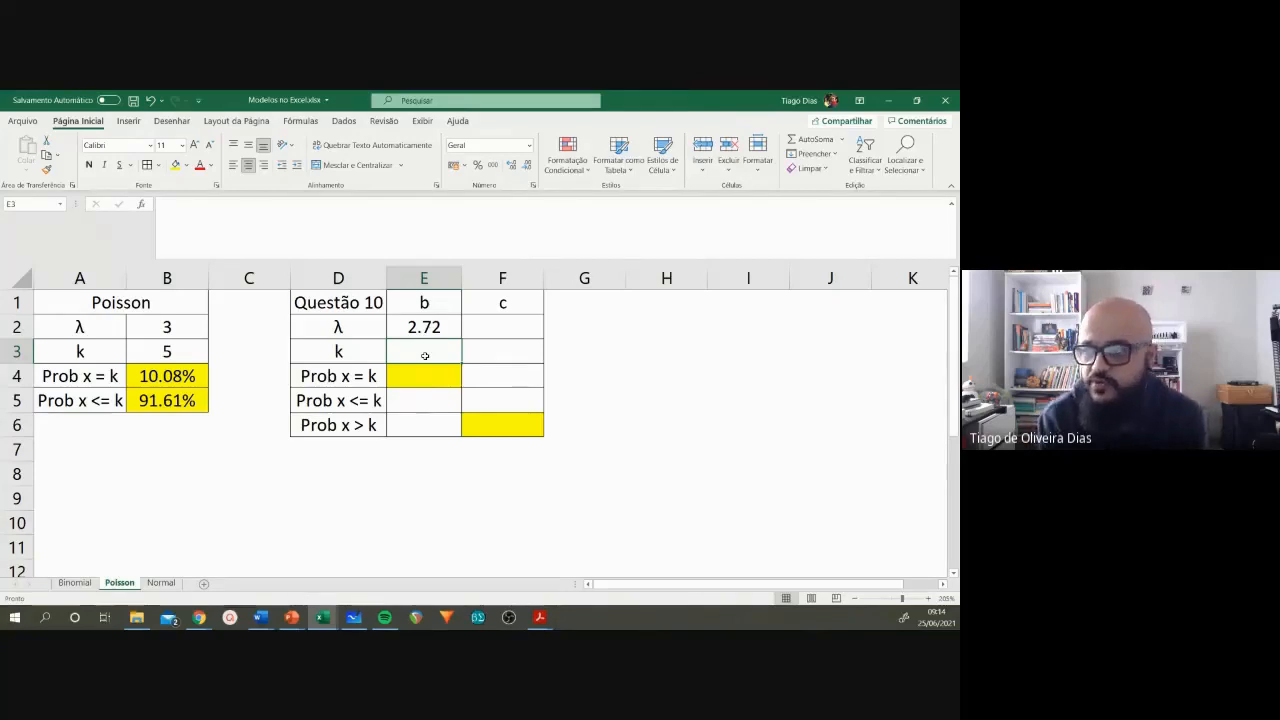
text(3)
key(Return)
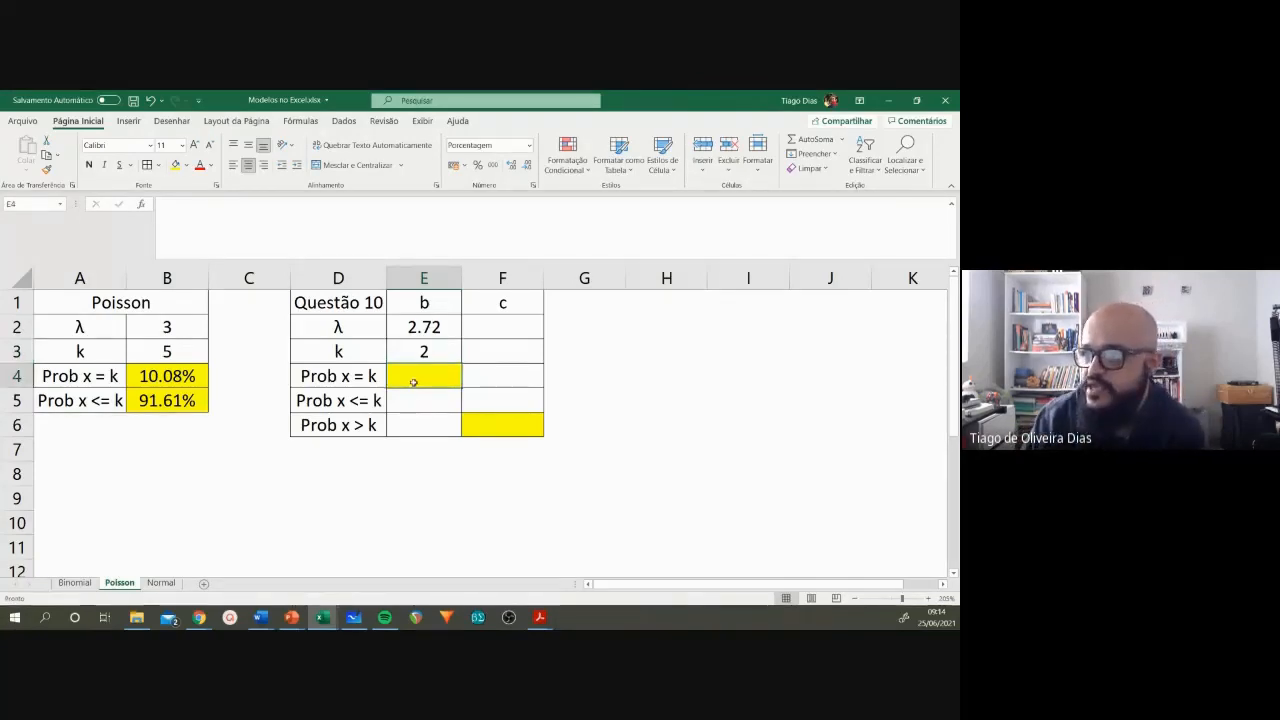
Step: Copy the Prob x = k formula from B4 into E4 and check the result for item b
click(146, 376)
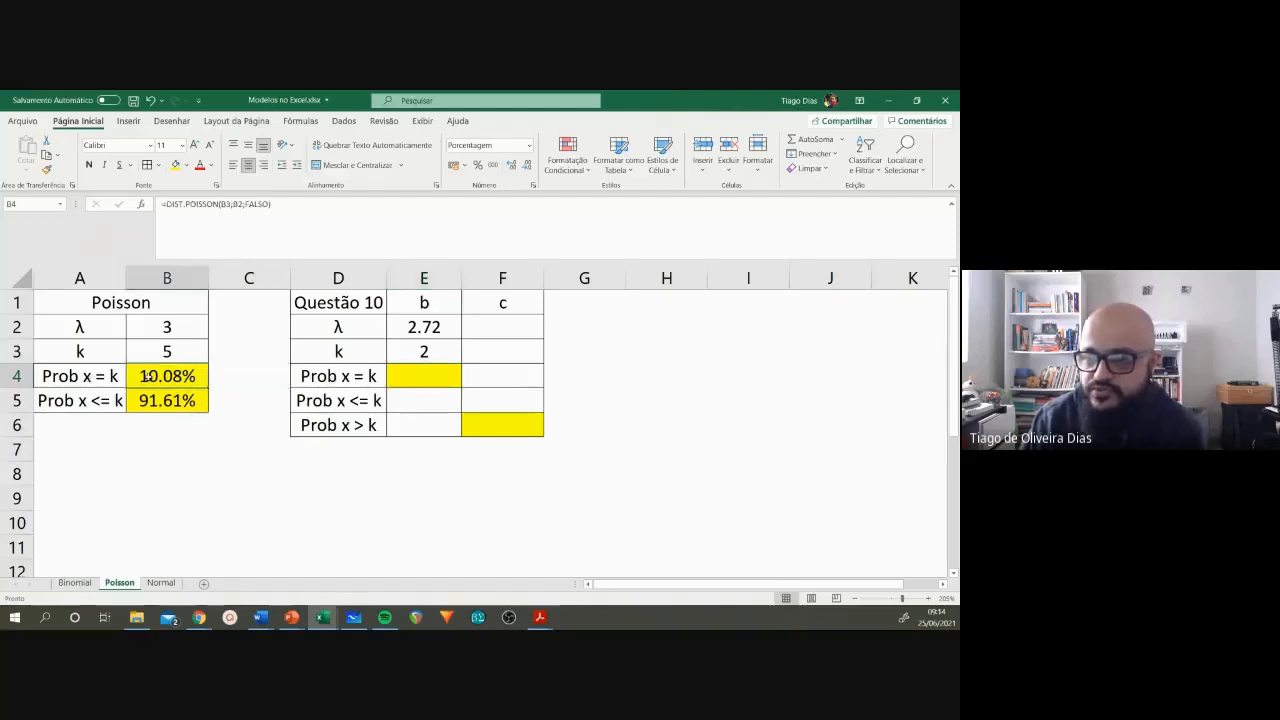
key(ctrl+c)
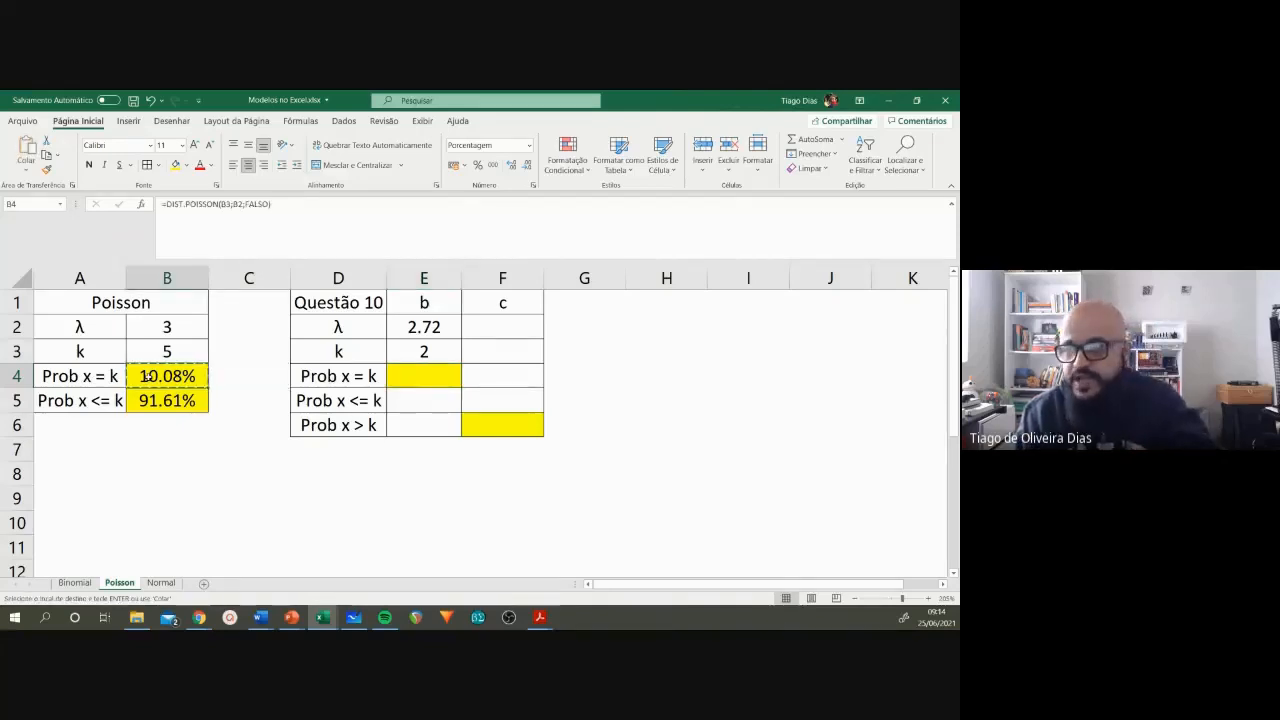
click(417, 377)
key(ctrl+v)
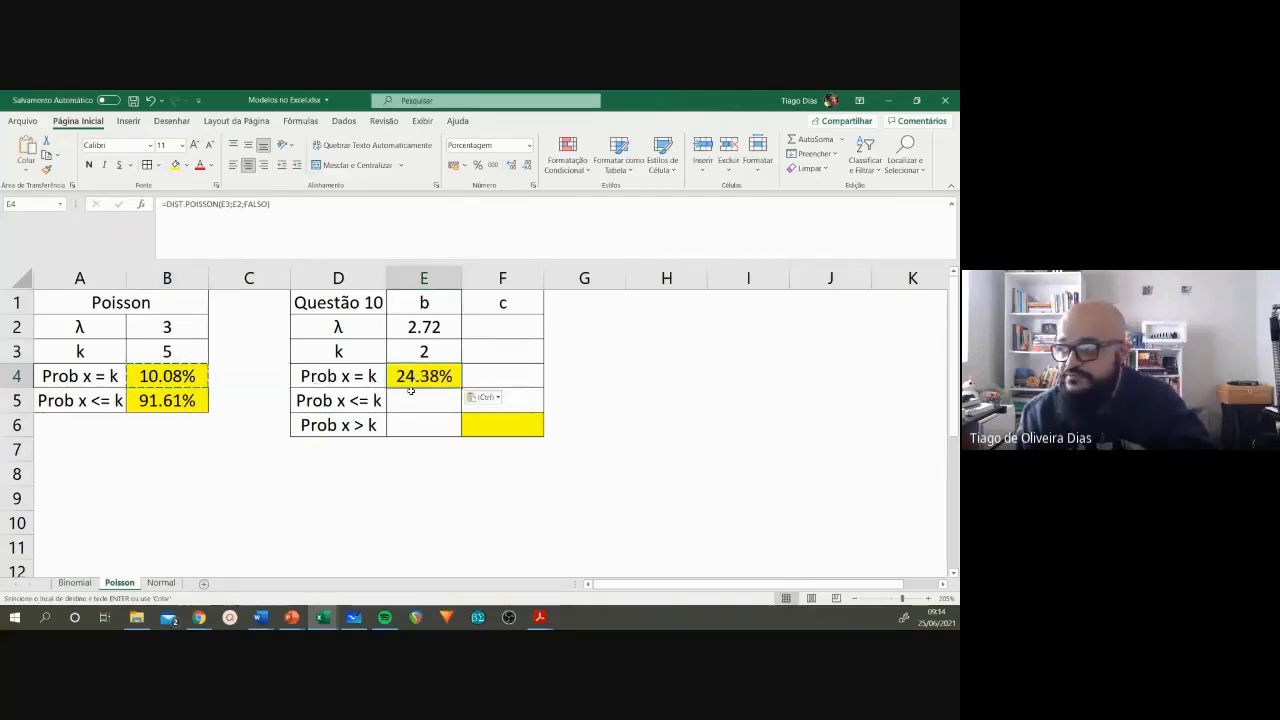
click(414, 447)
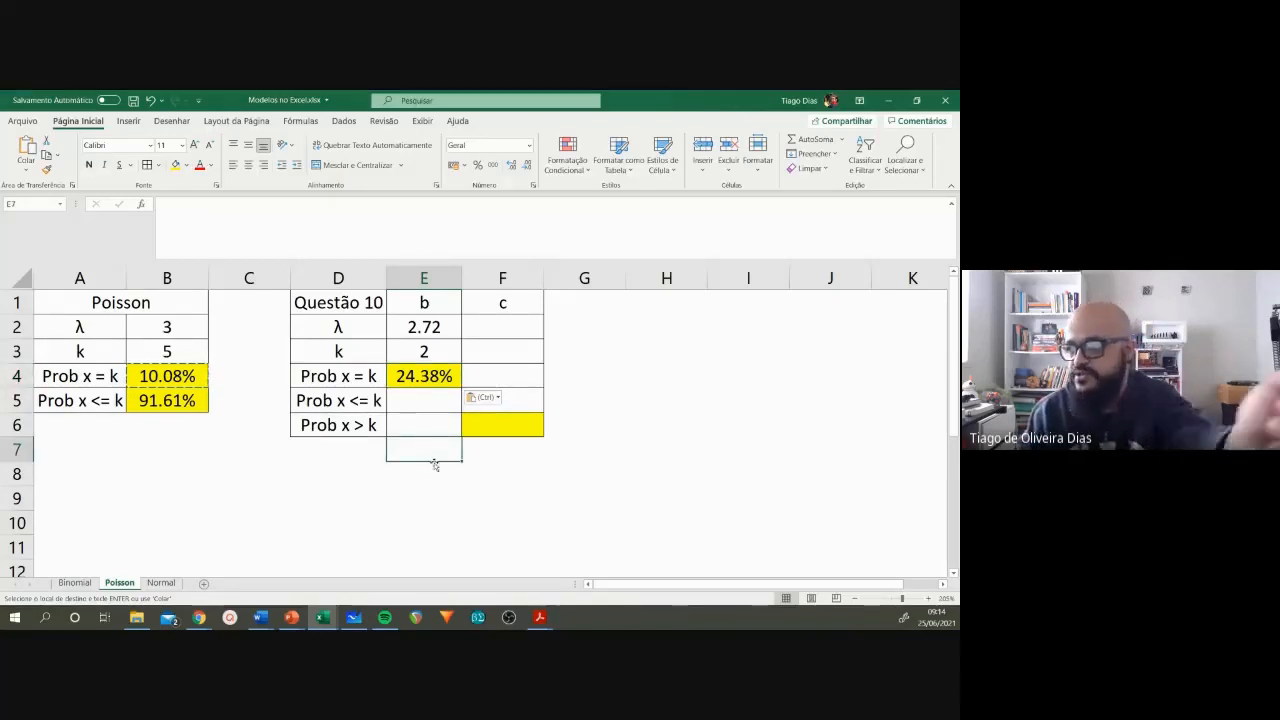
click(441, 301)
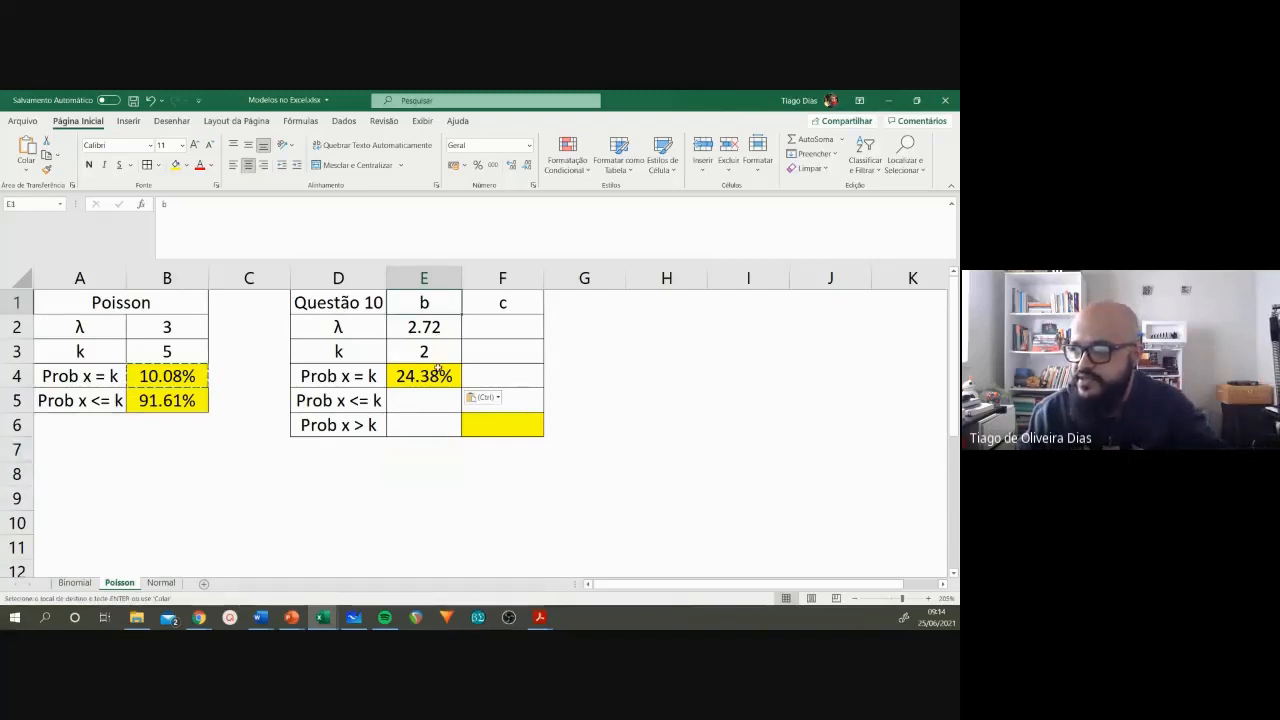
click(437, 374)
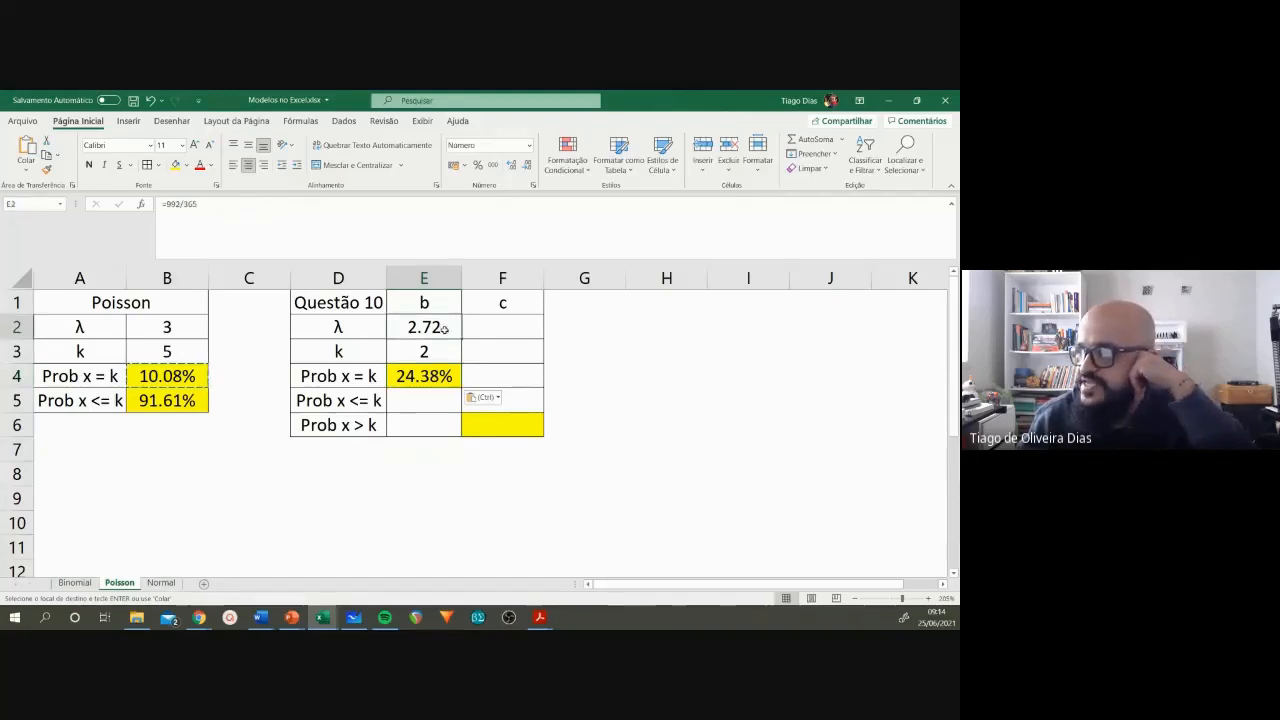
Step: Copy the λ formula from E2 into F2 for item c
drag(443, 328, 458, 356)
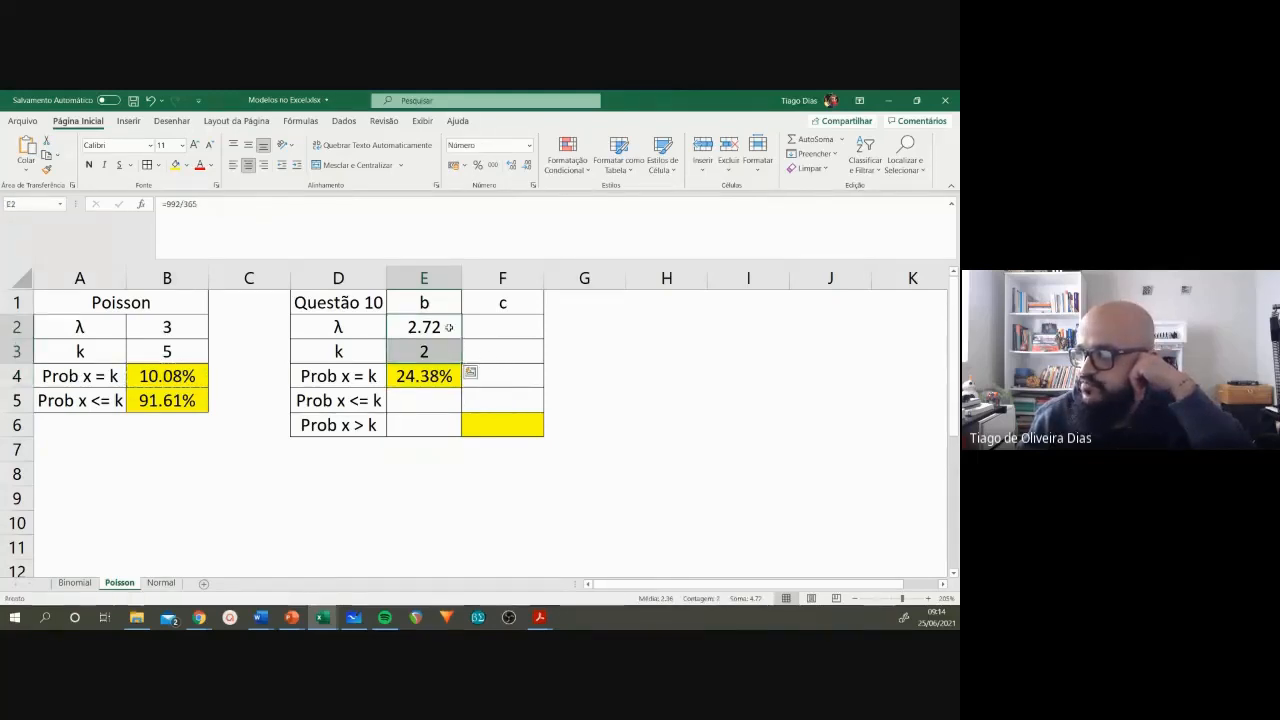
click(449, 328)
key(ctrl+c)
click(485, 325)
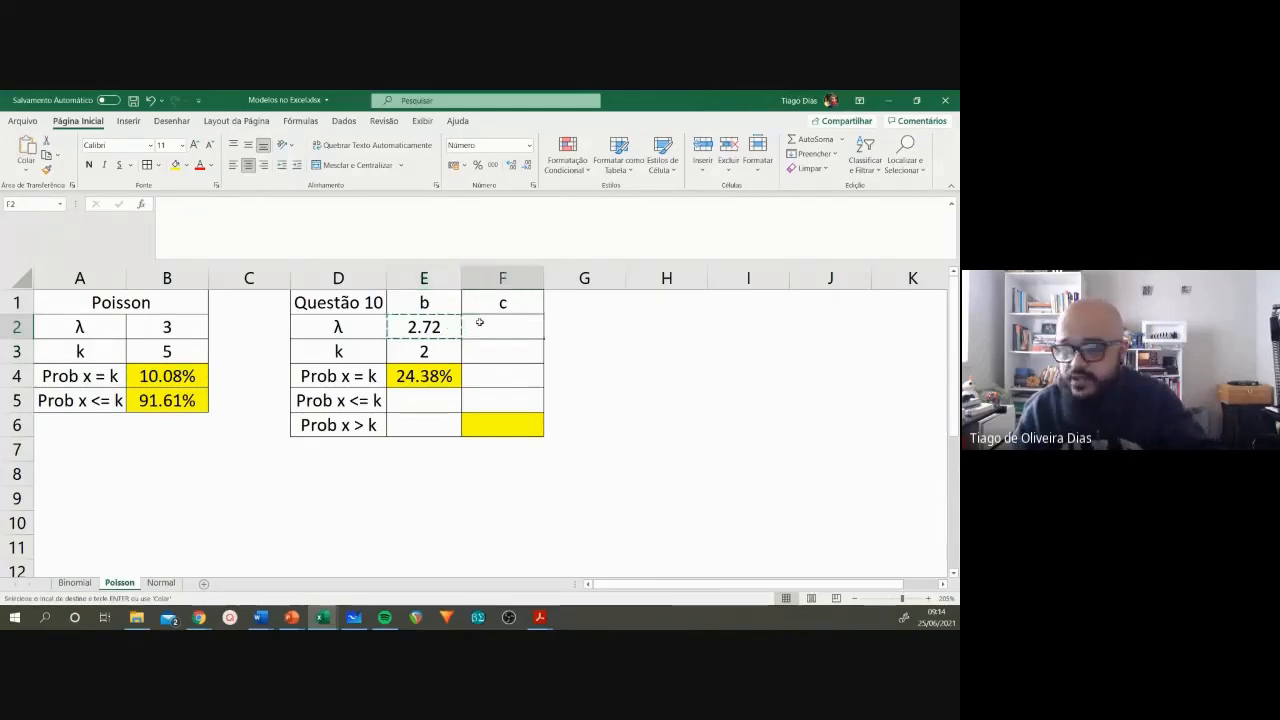
key(ctrl+v)
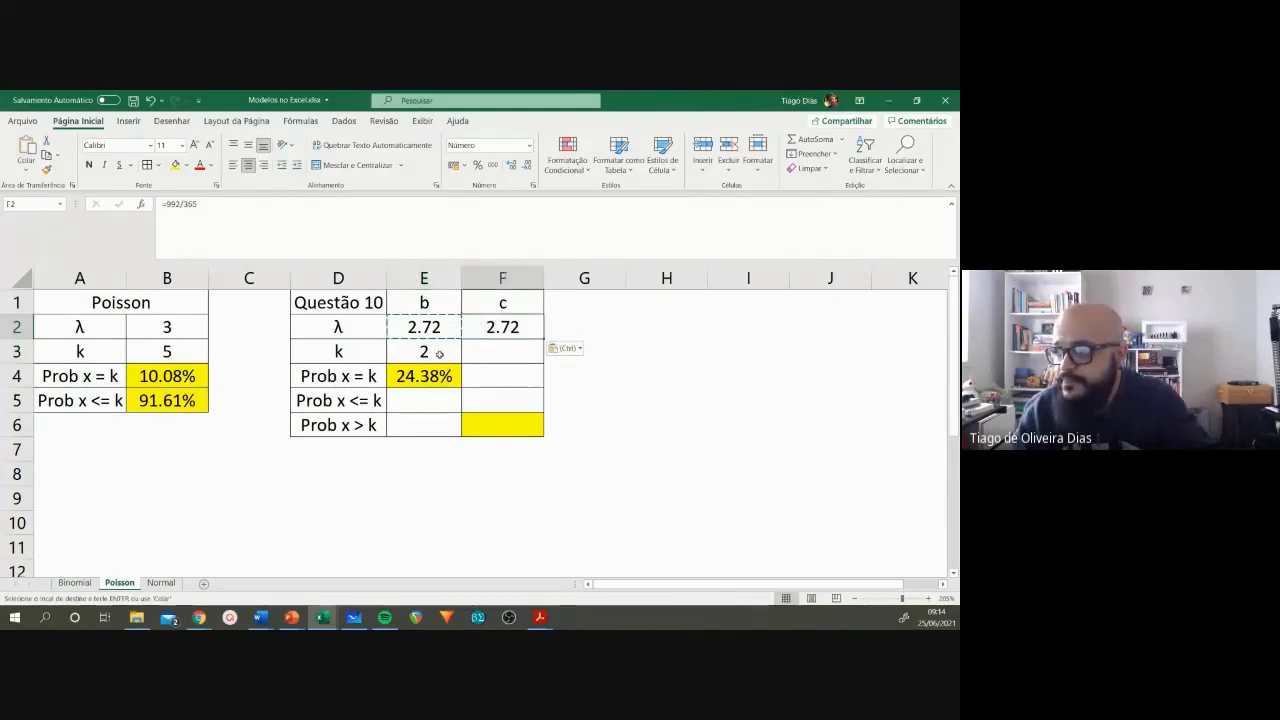
Step: Reread item c of question 10 in the Word list Lista Modelos - ESB - 2021, and return to the Poisson sheet
click(514, 351)
click(493, 476)
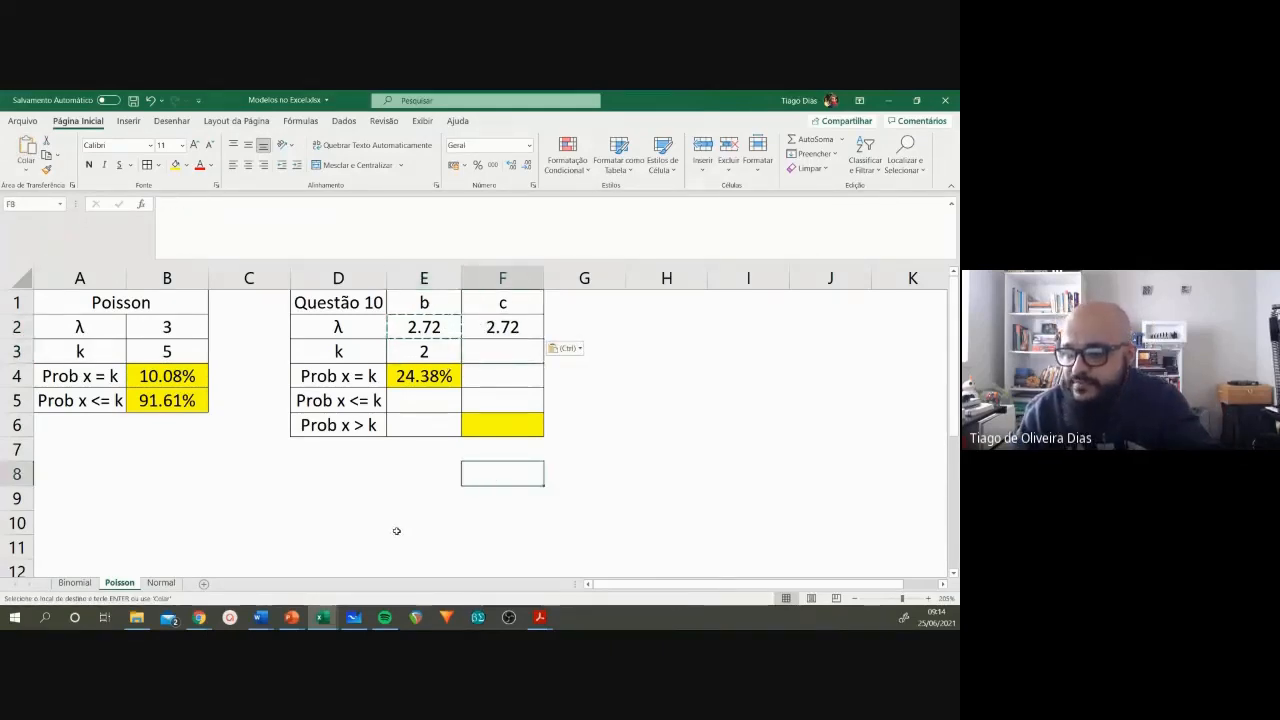
click(260, 617)
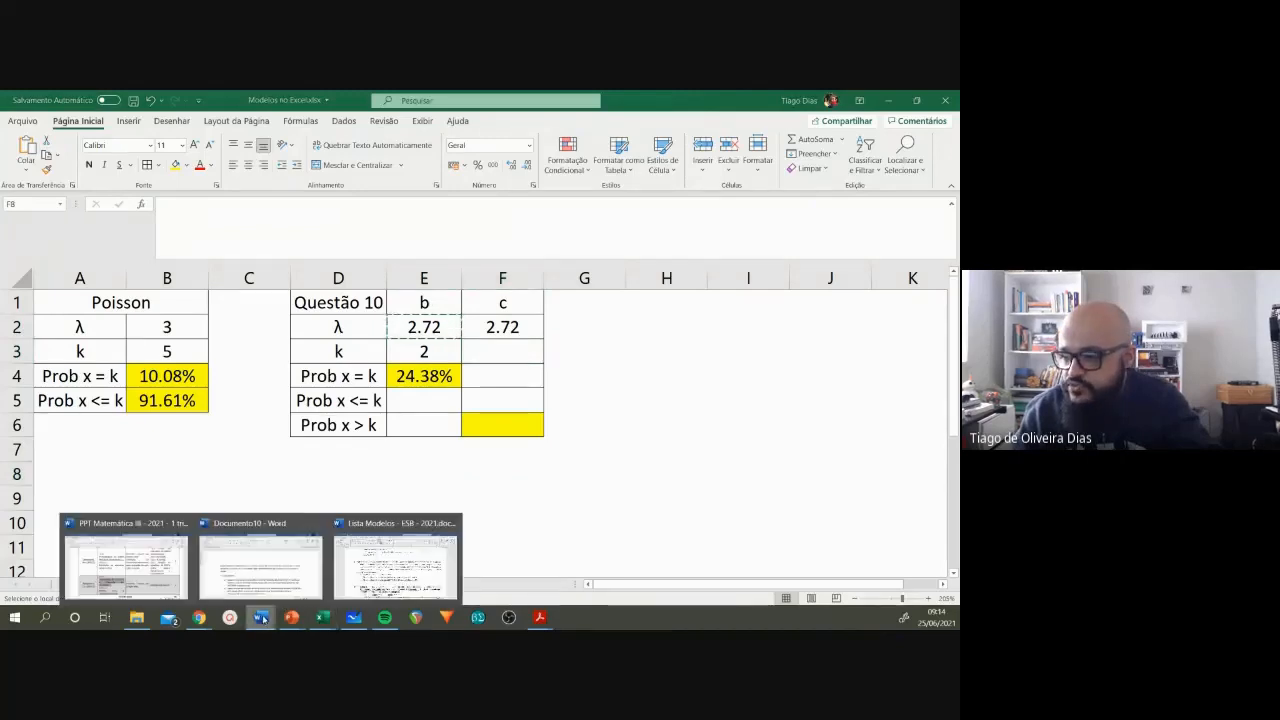
click(395, 560)
drag(231, 451, 660, 461)
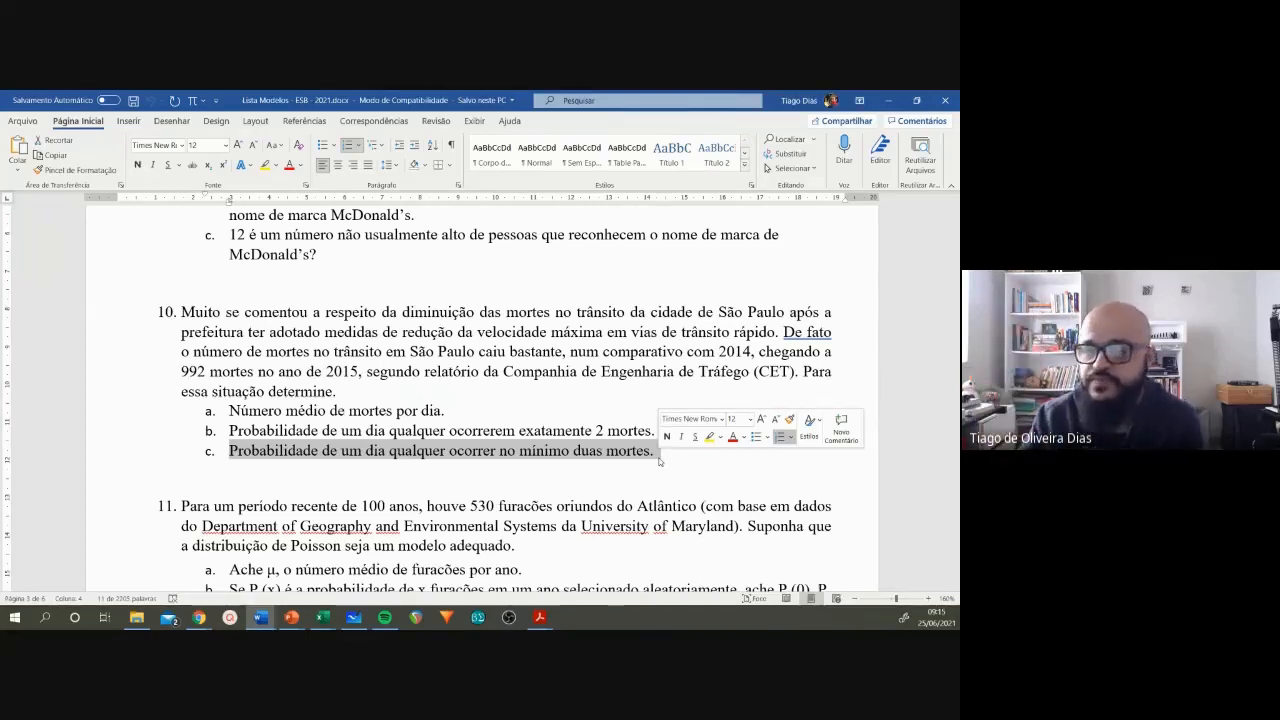
click(886, 100)
click(445, 441)
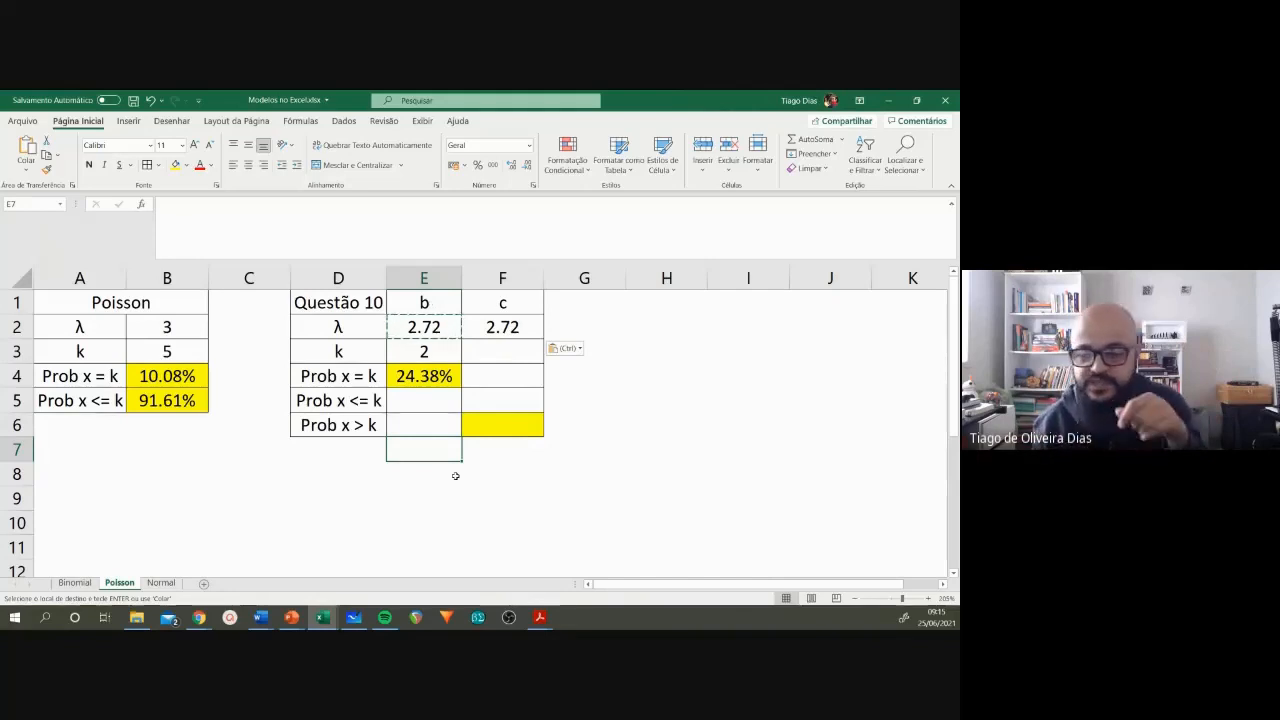
click(445, 479)
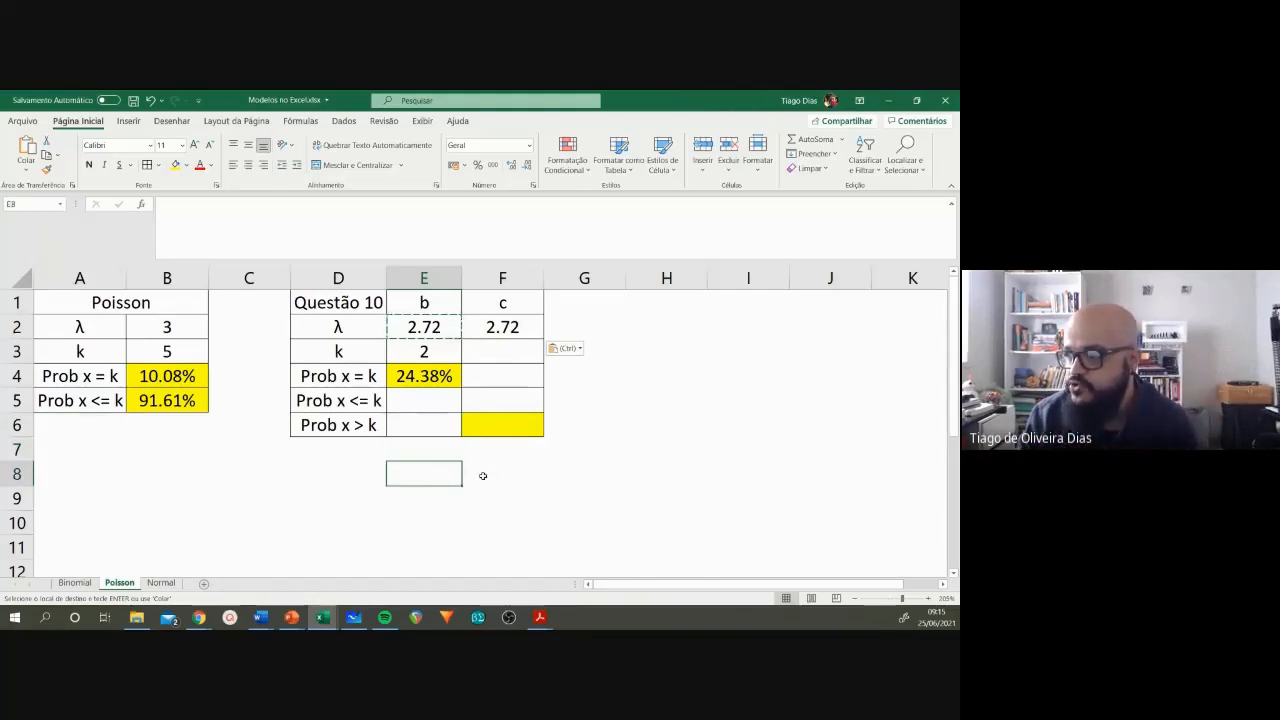
Step: List the values 2, 3, 4, 5, 6 and 7 down column F, from F8 to F13
click(484, 476)
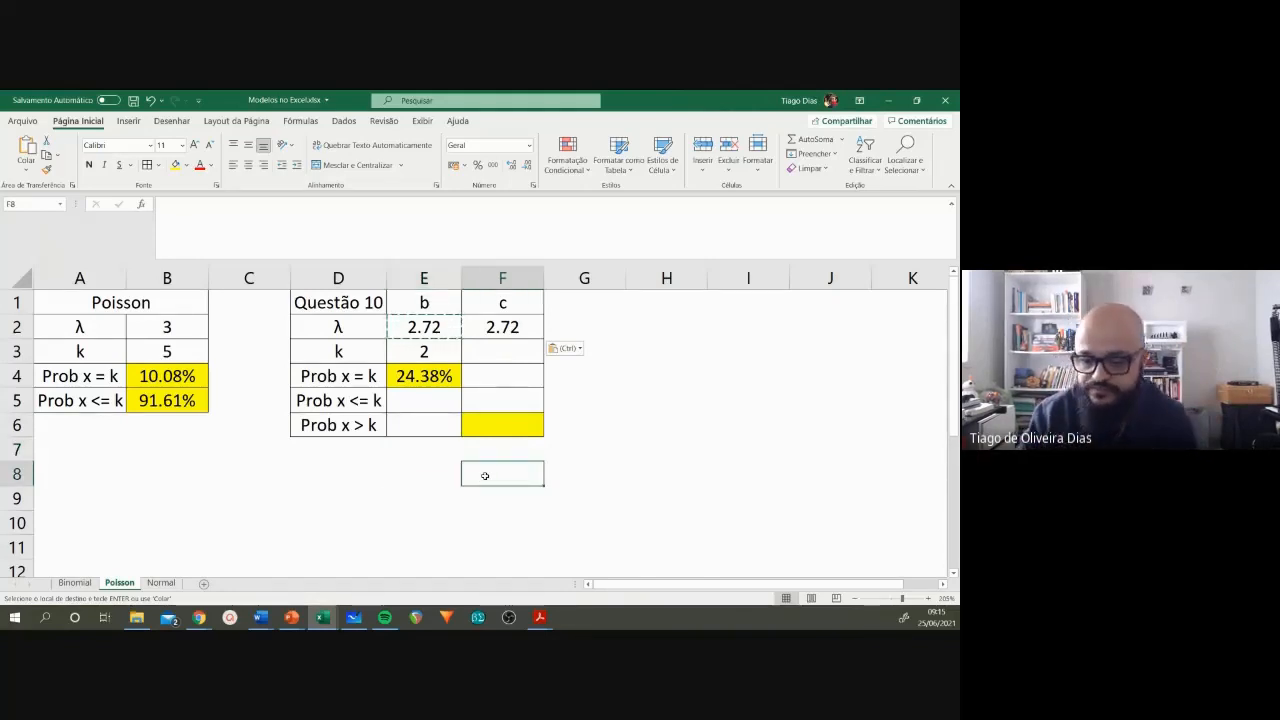
text(2)
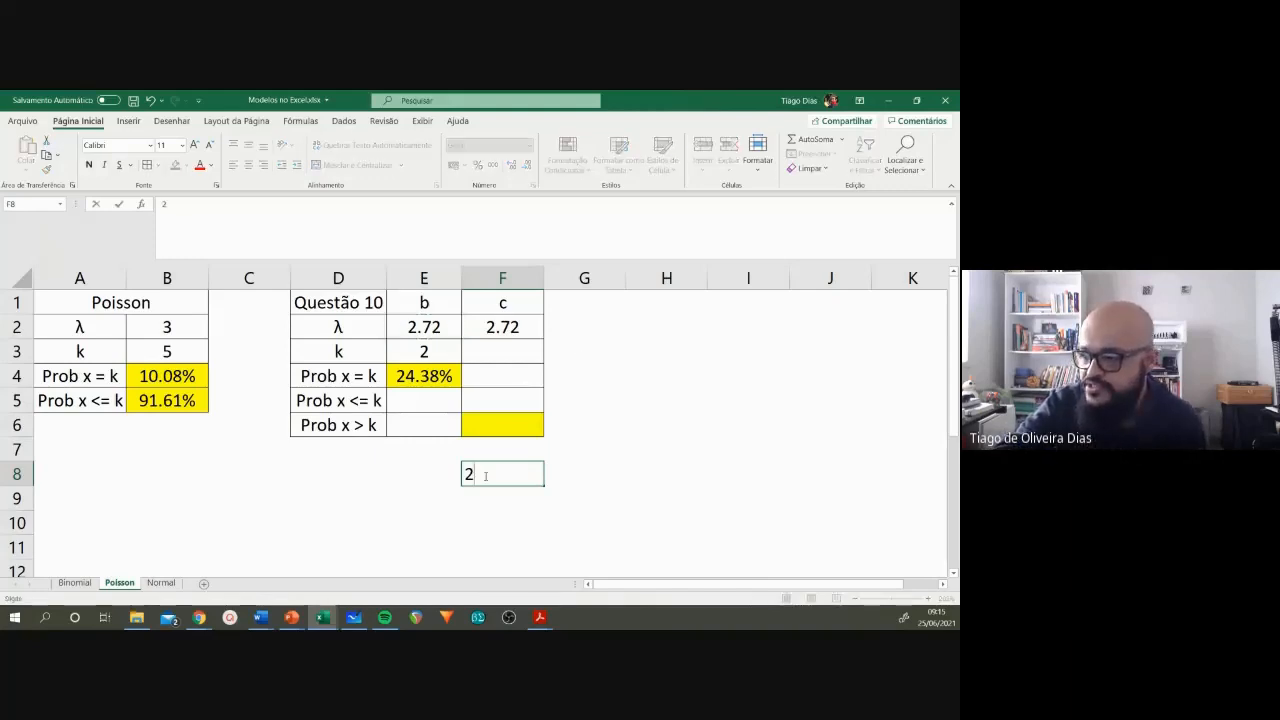
key(Return)
text(3)
key(Return)
text(4)
key(Return)
text(5)
key(Return)
text(6)
key(Return)
text(7)
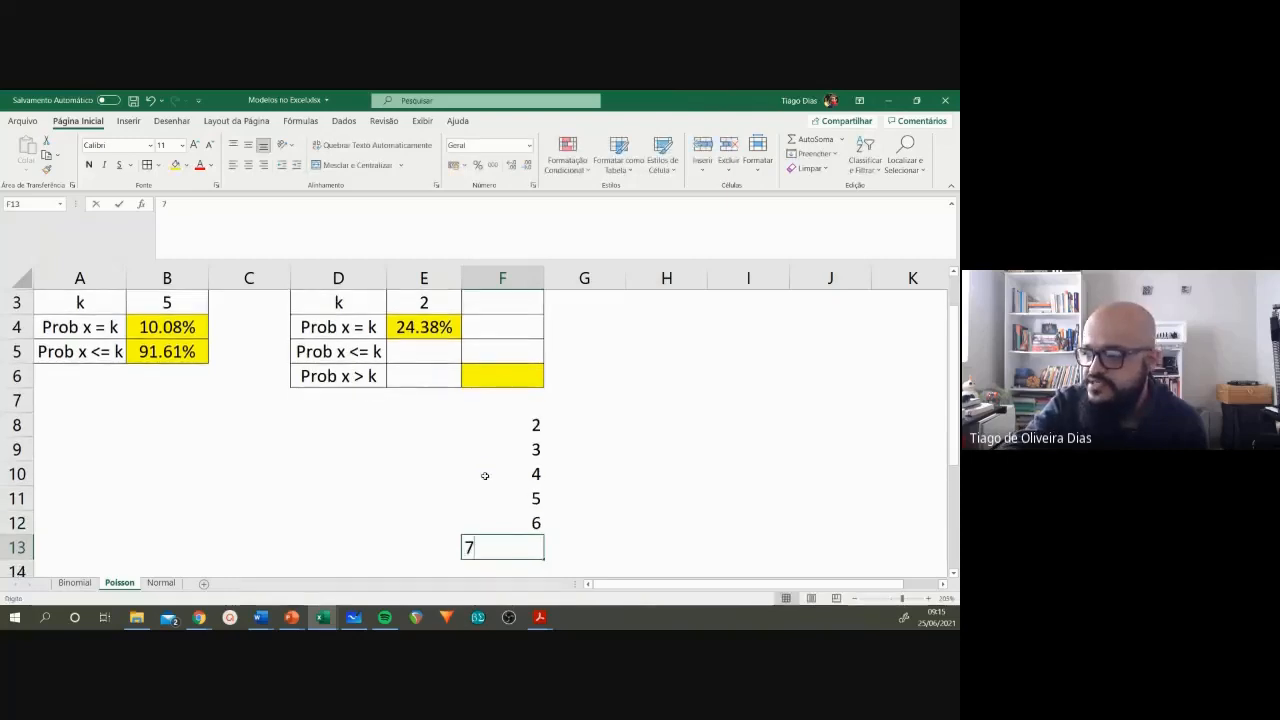
key(Return)
Step: Center the listed values in F8:F13 within their cells
click(497, 401)
click(500, 424)
click(508, 450)
click(511, 478)
click(508, 500)
click(509, 520)
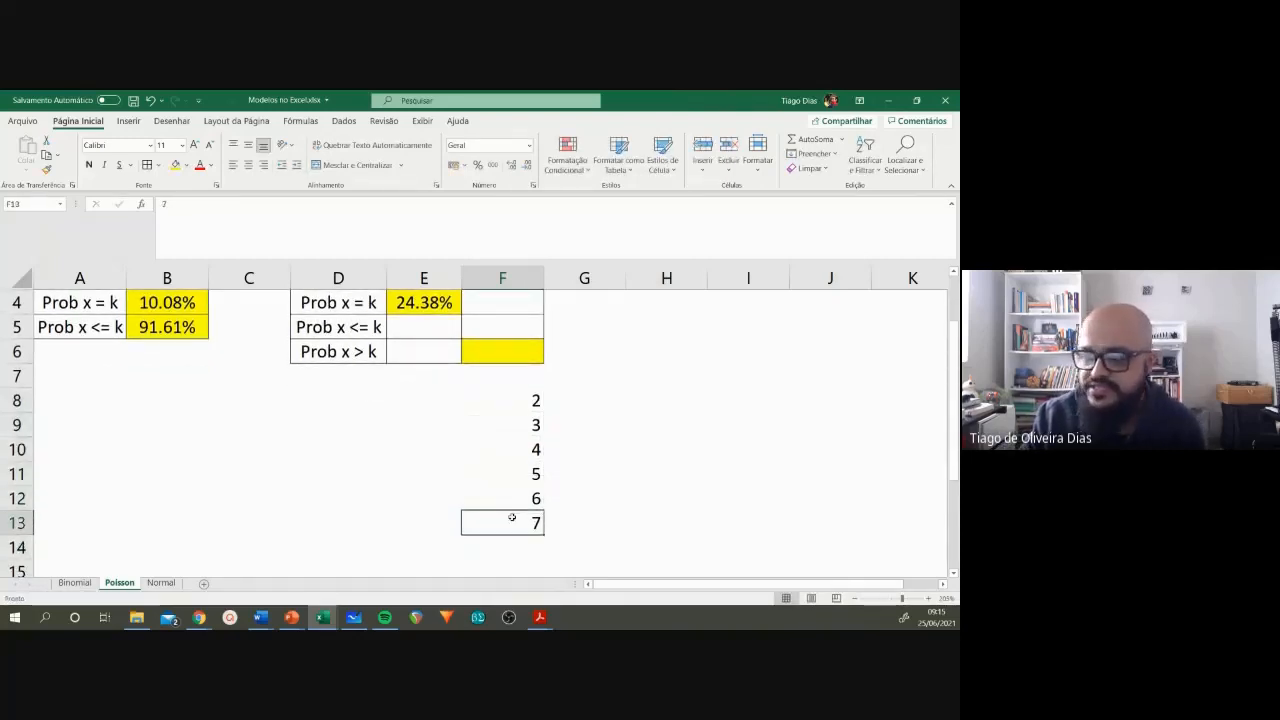
drag(508, 398, 508, 523)
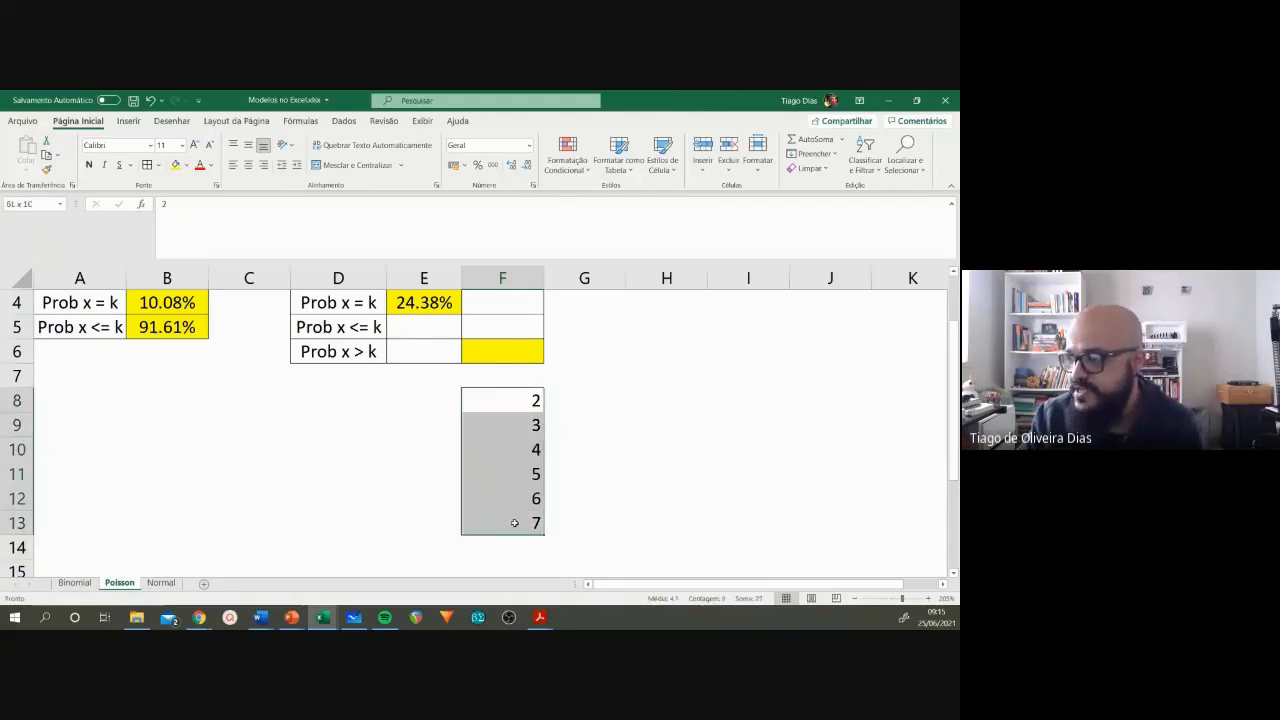
click(248, 168)
click(585, 473)
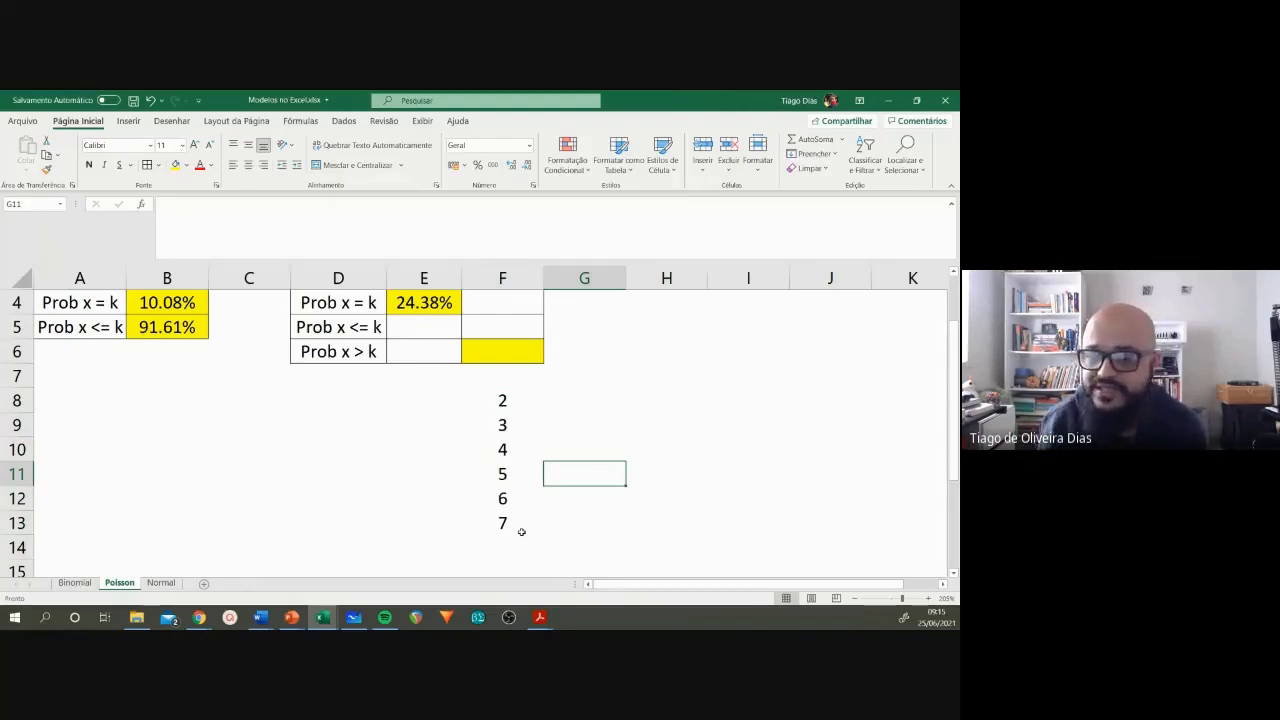
Step: Go through the values in F8:F13 one by one as the cases that satisfy item c
drag(506, 400, 506, 526)
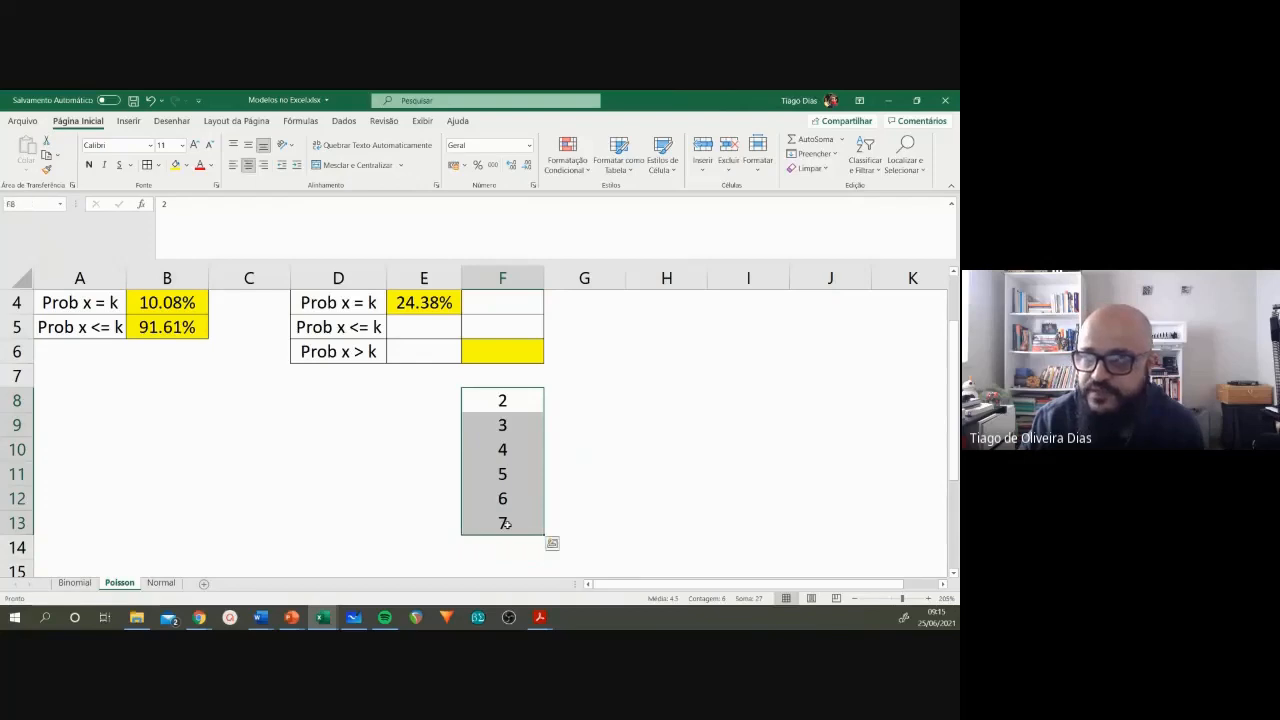
click(491, 397)
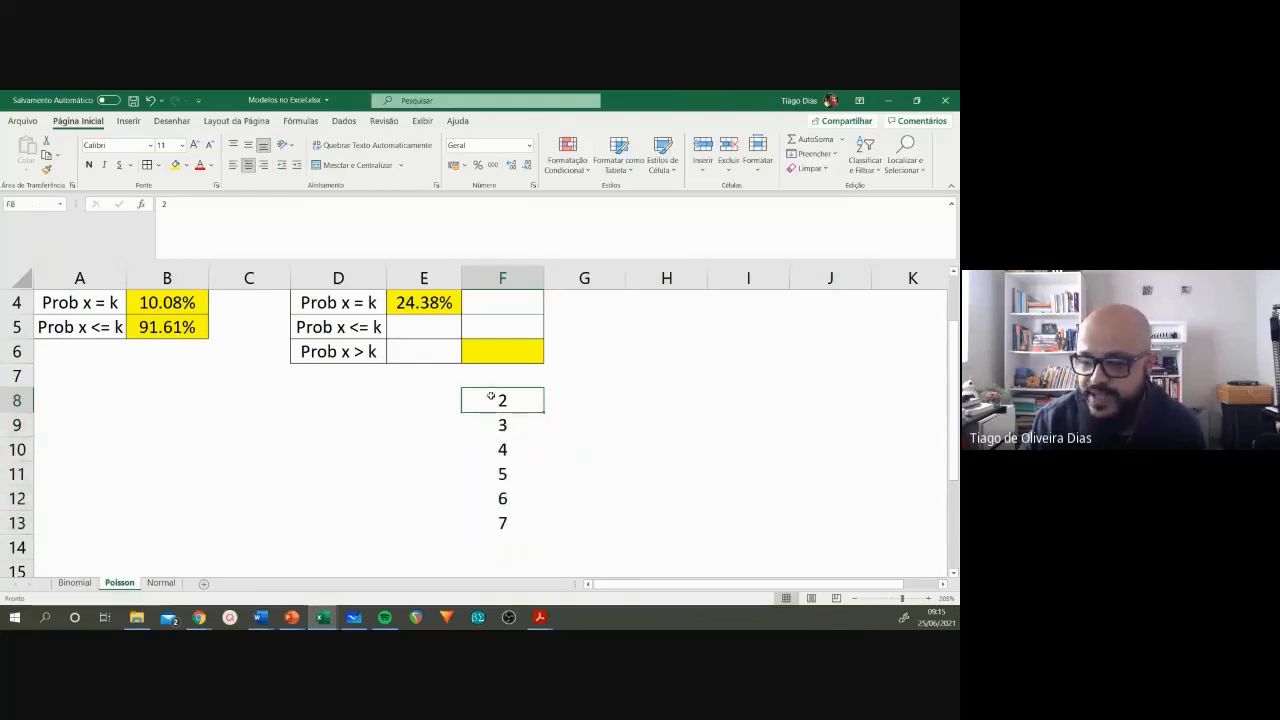
click(496, 424)
click(497, 448)
click(500, 473)
click(501, 497)
click(503, 521)
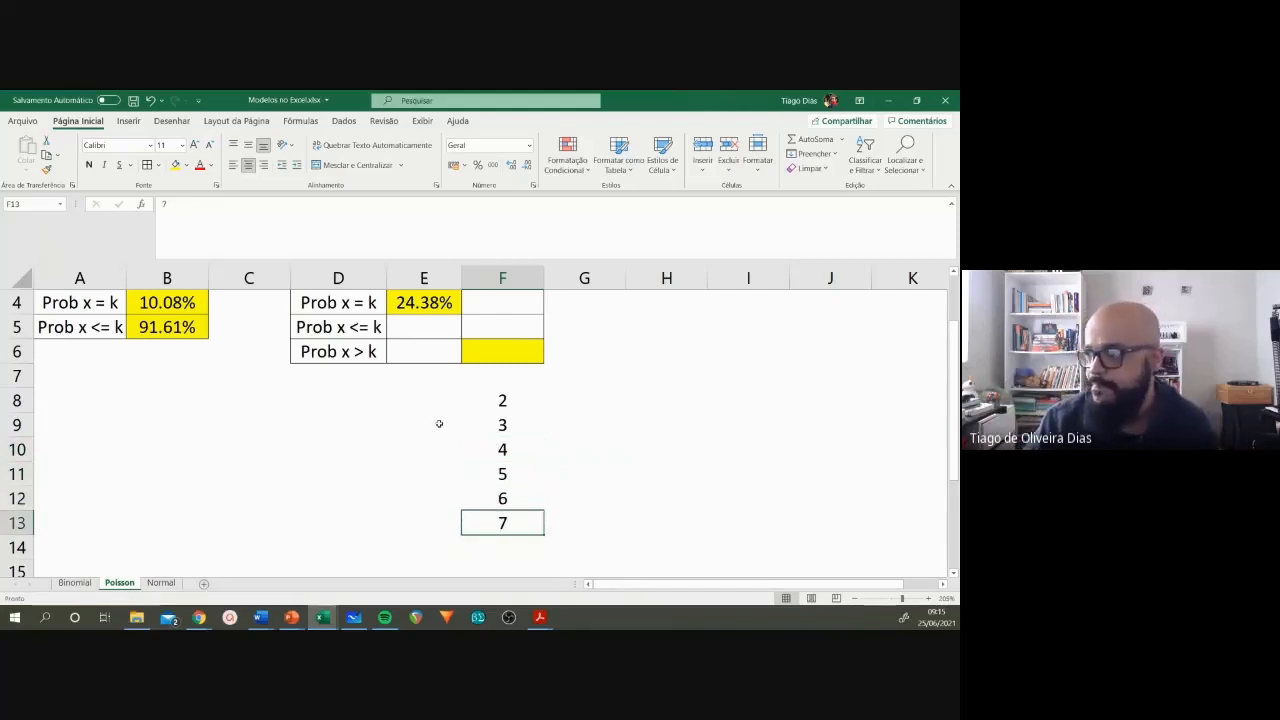
Step: Enter the complementary values 0 and 1 in E8 and E9, and center them
click(423, 398)
text(0)
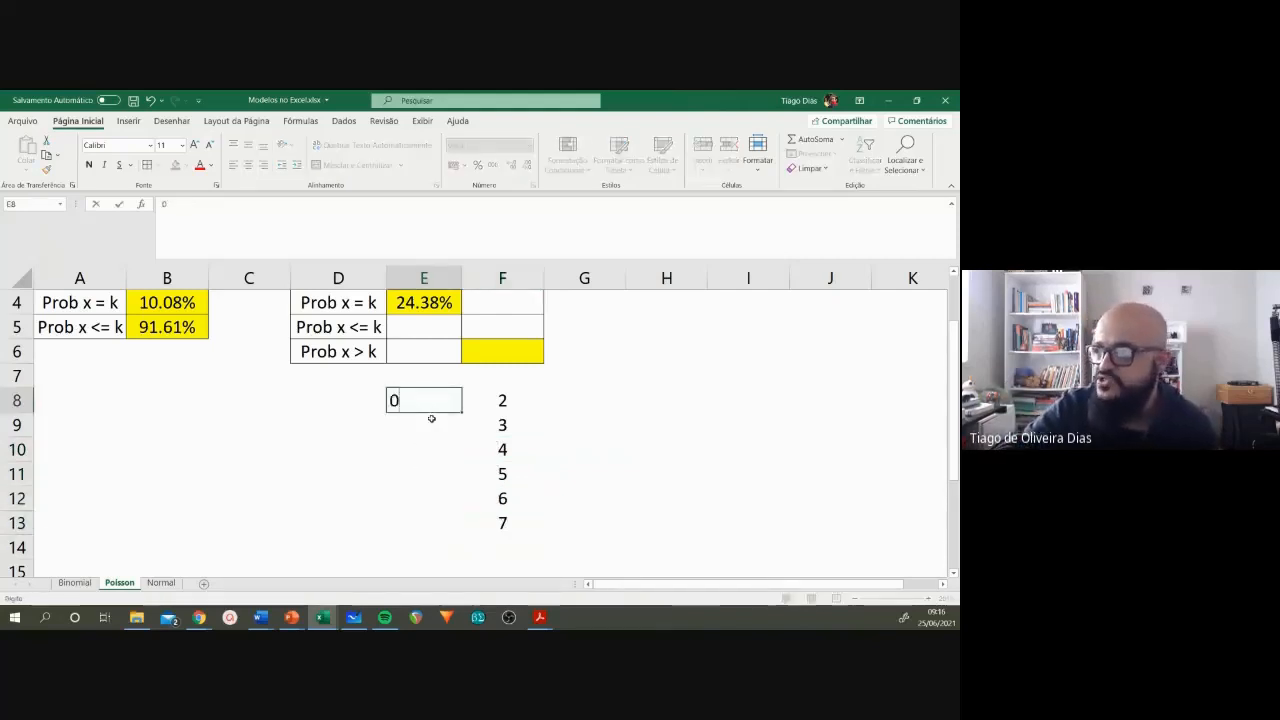
key(Return)
text(1)
key(Return)
drag(435, 407, 434, 424)
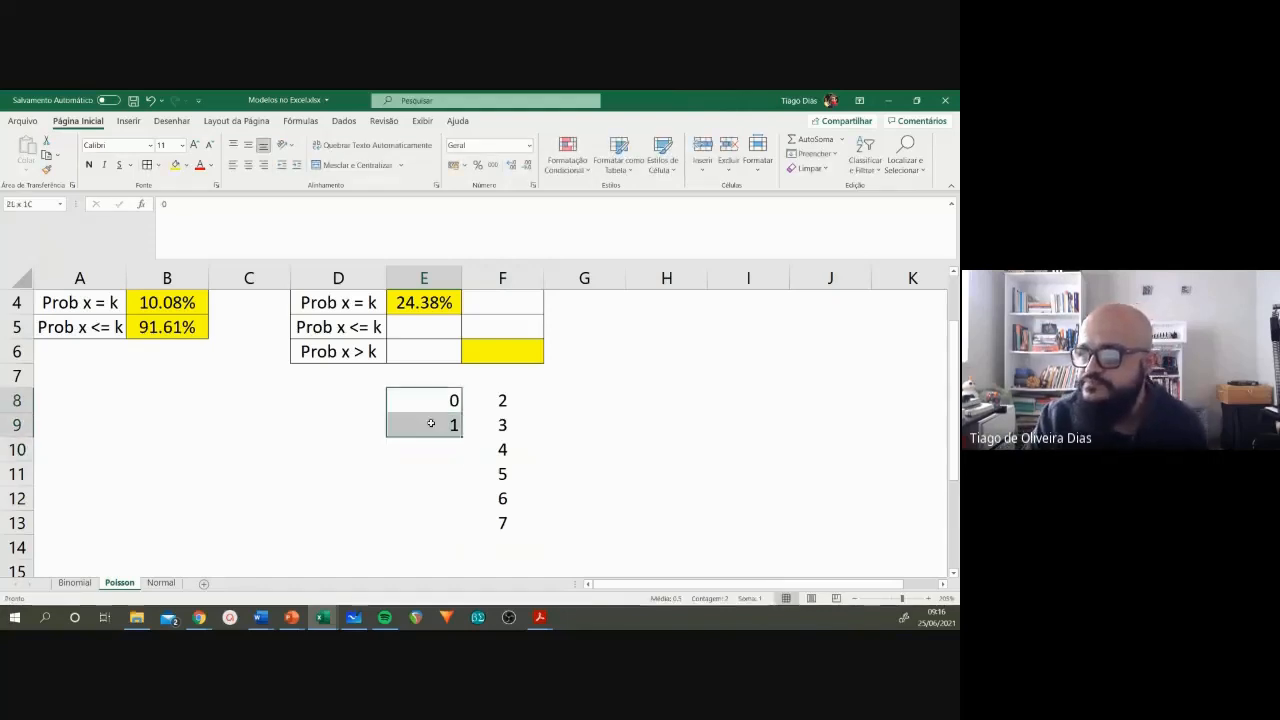
click(248, 166)
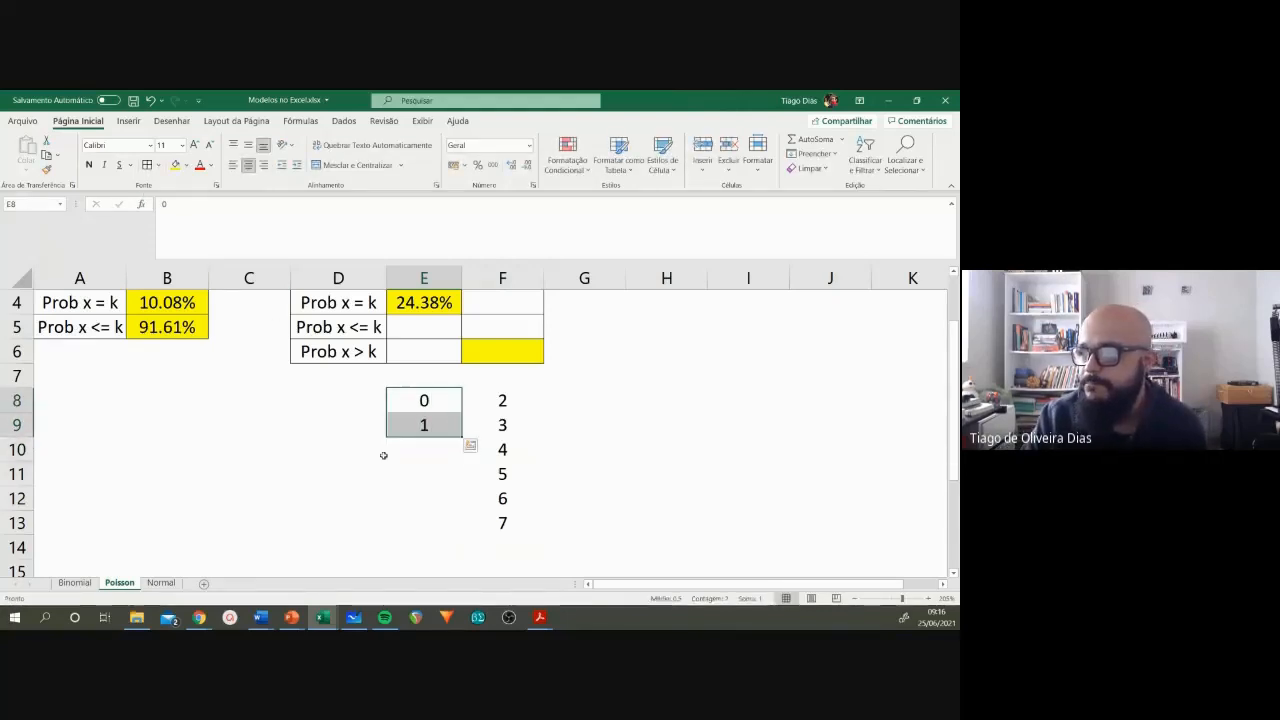
click(425, 468)
Step: Compare the cases in F8:F13 with the complementary cases in E8:E9 to determine k for item c
drag(508, 400, 506, 522)
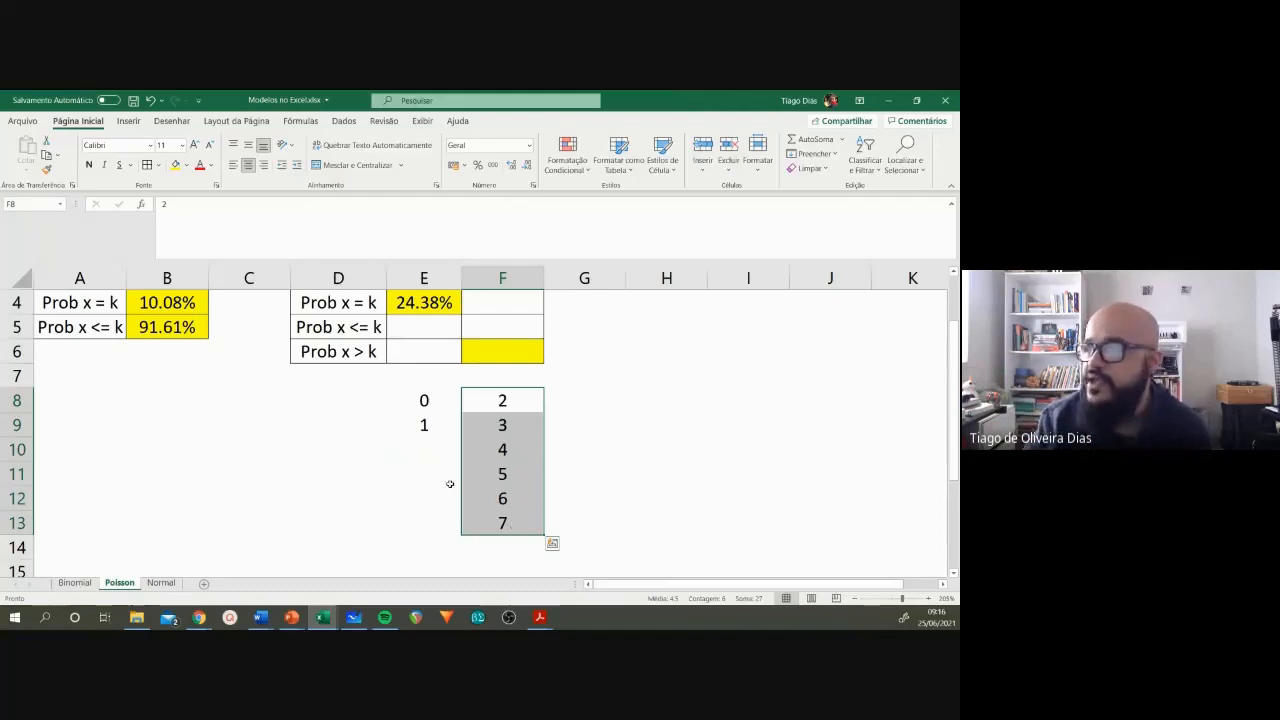
drag(419, 402, 421, 423)
click(421, 402)
click(422, 426)
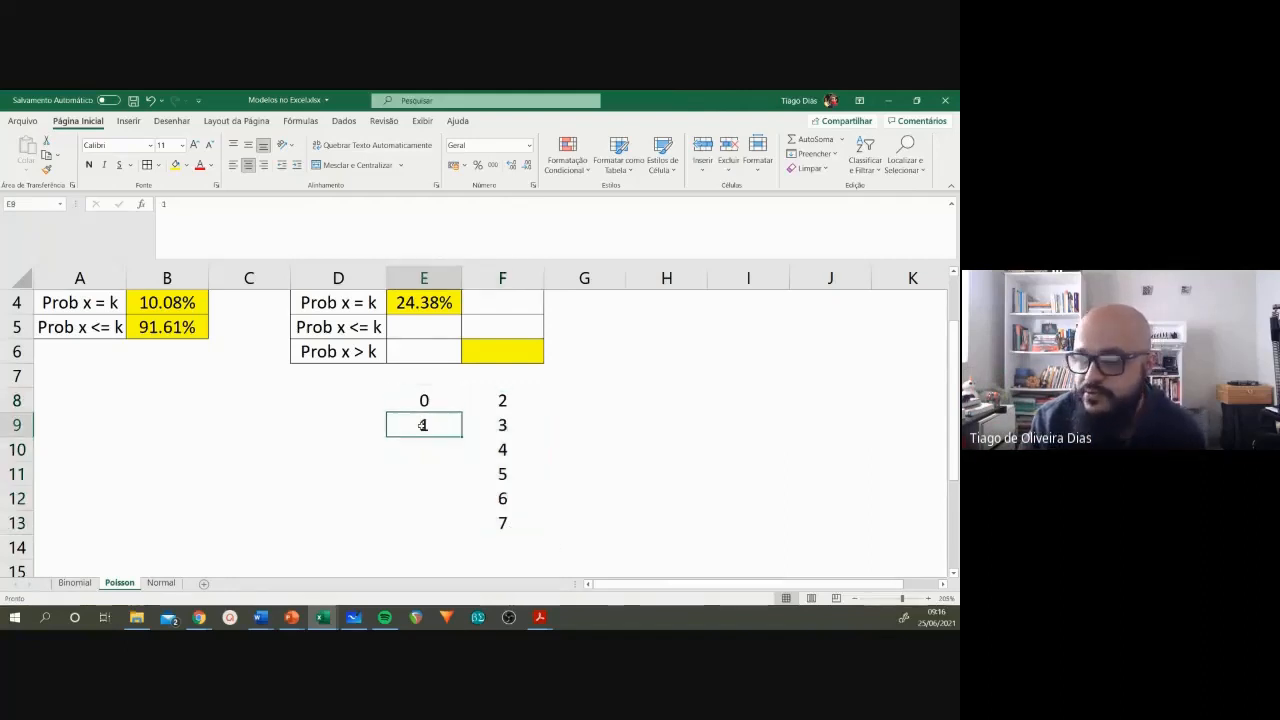
drag(415, 398, 512, 536)
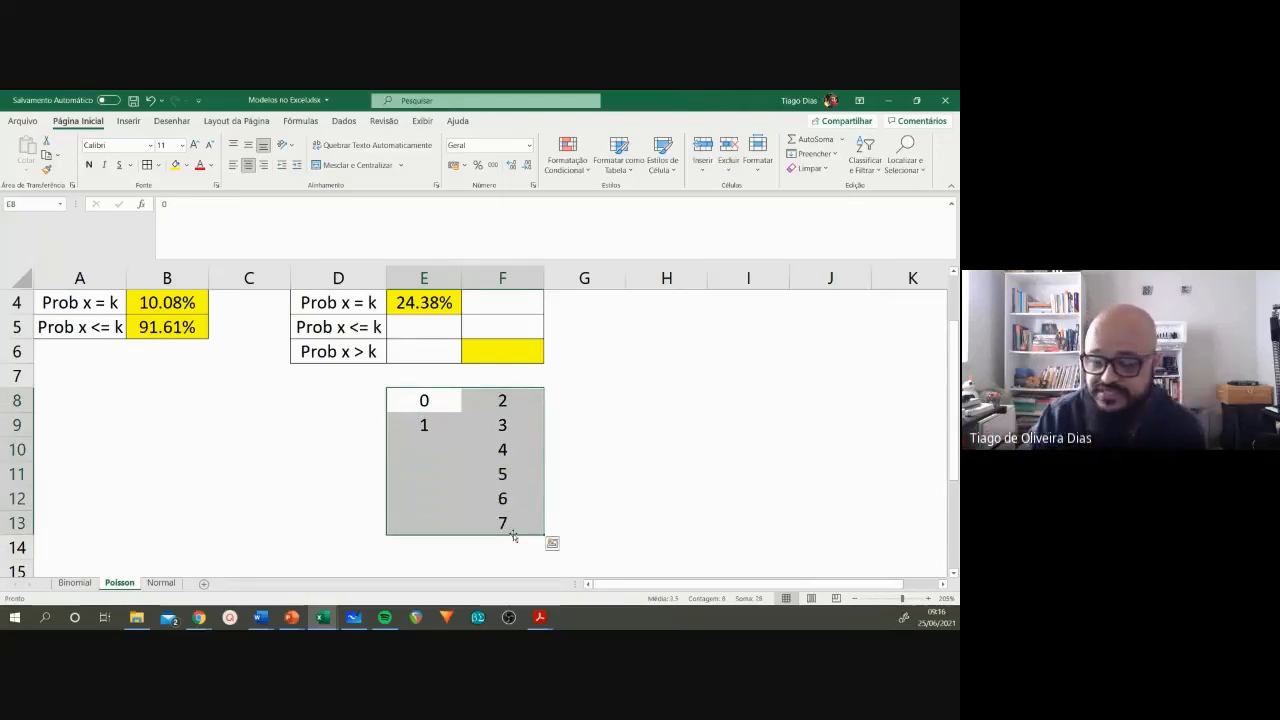
click(476, 499)
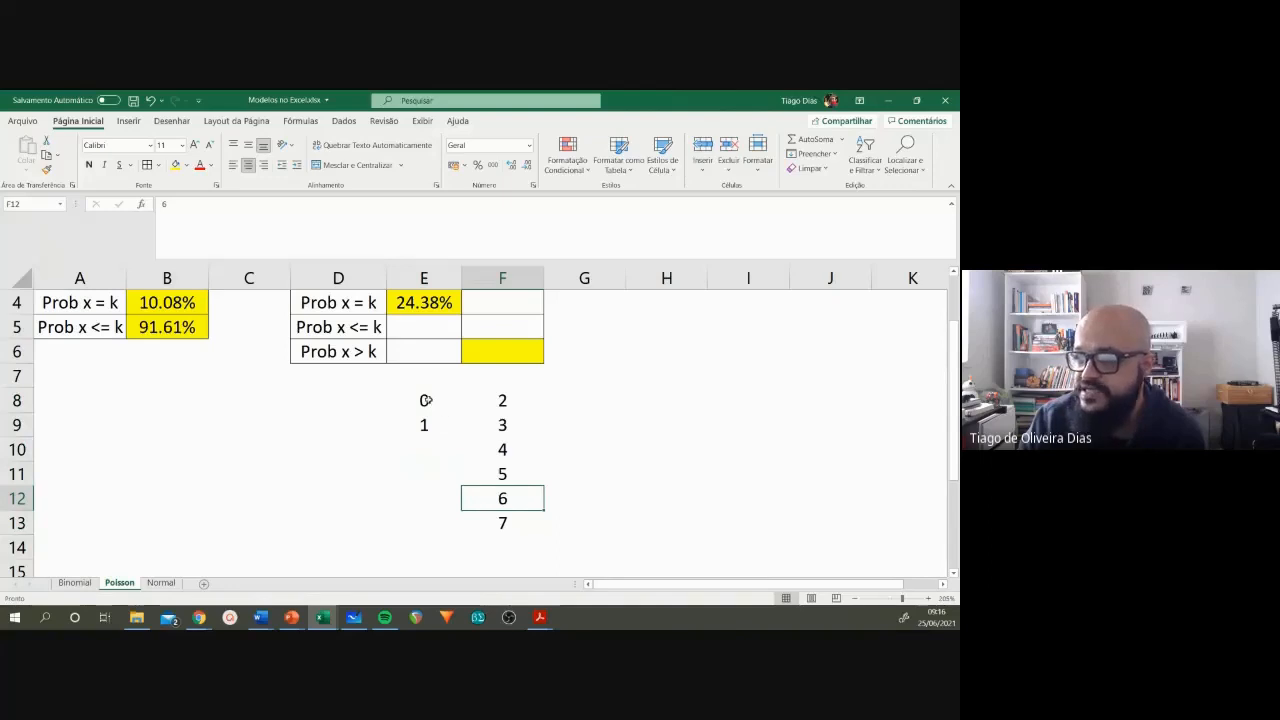
drag(430, 401, 427, 423)
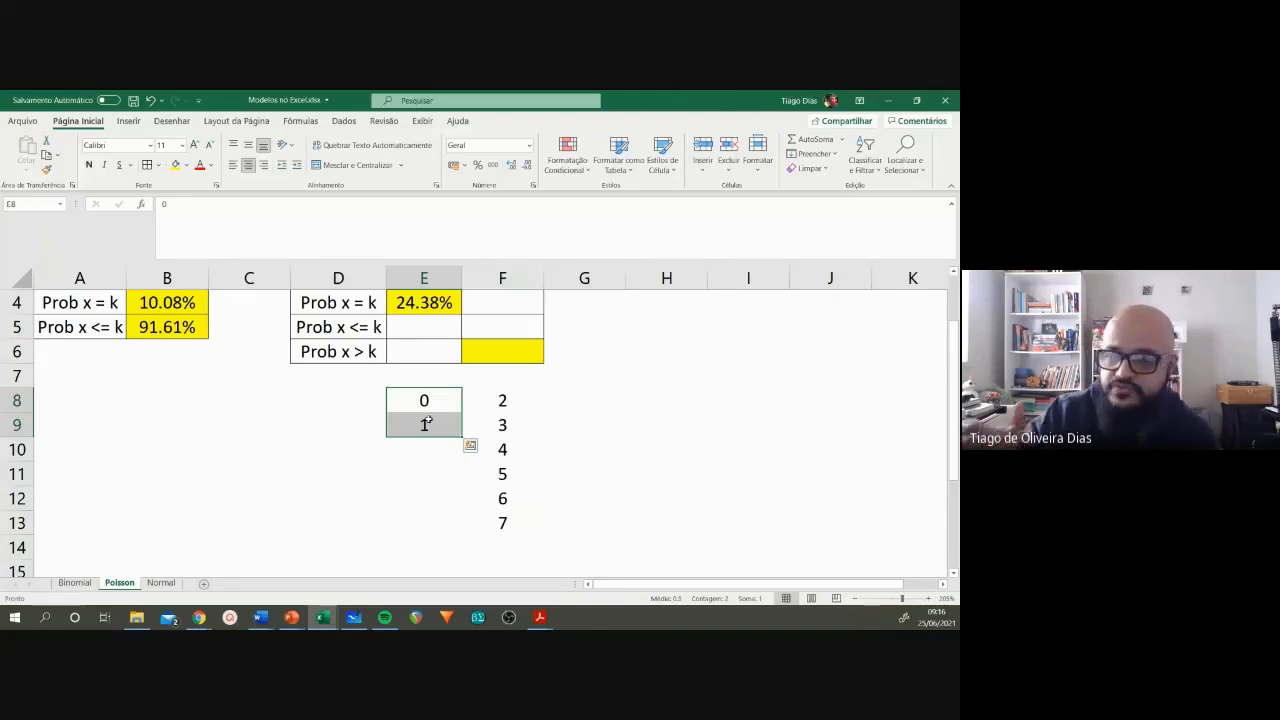
click(426, 424)
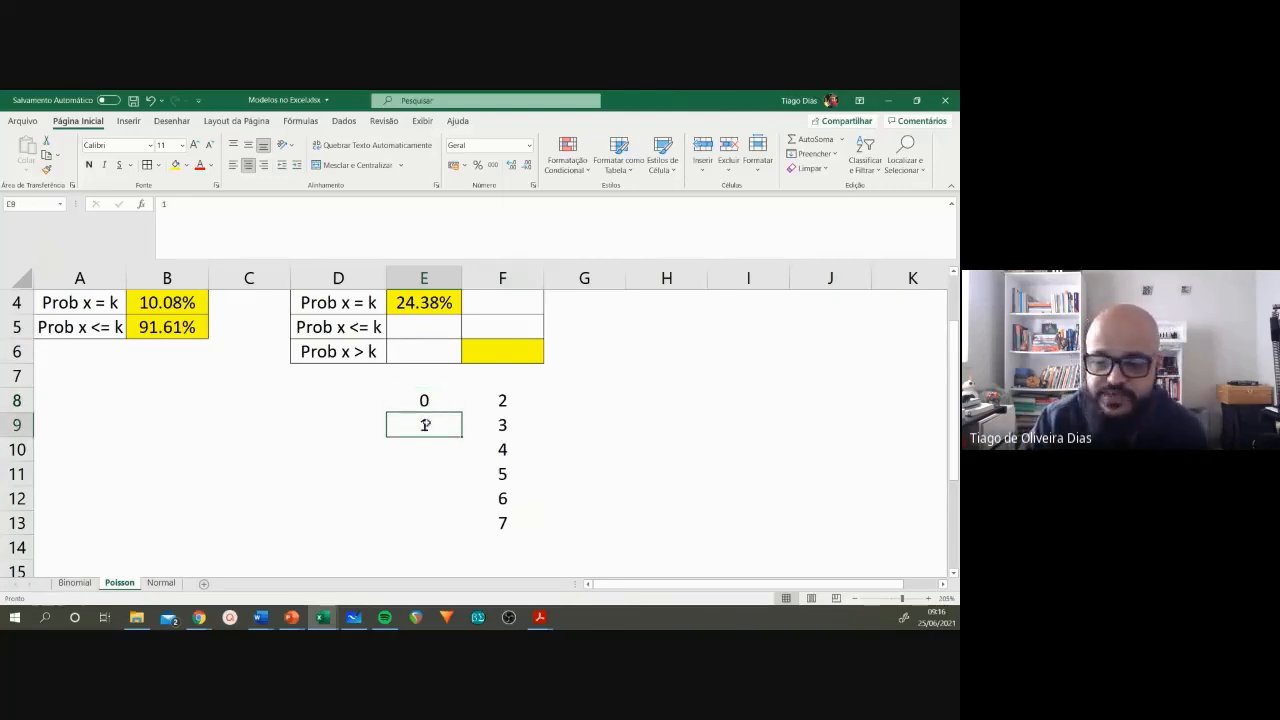
scroll(582, 492, up, 1)
drag(420, 474, 424, 497)
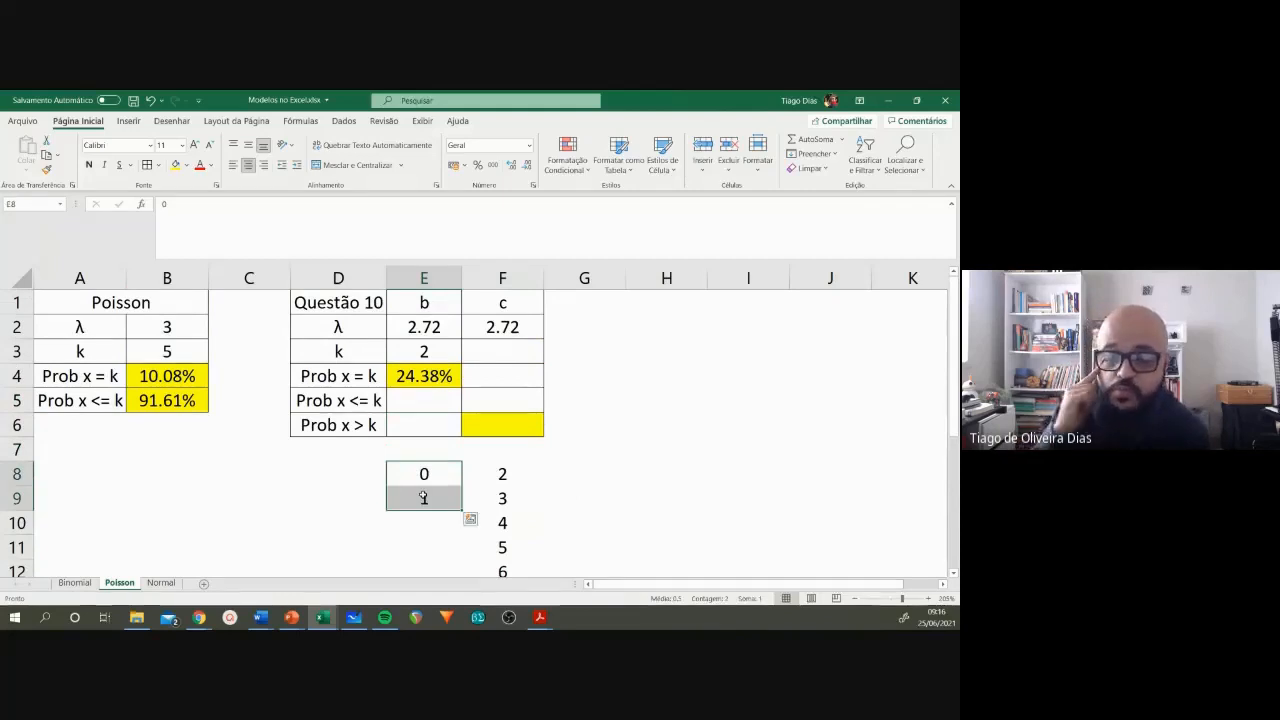
click(424, 497)
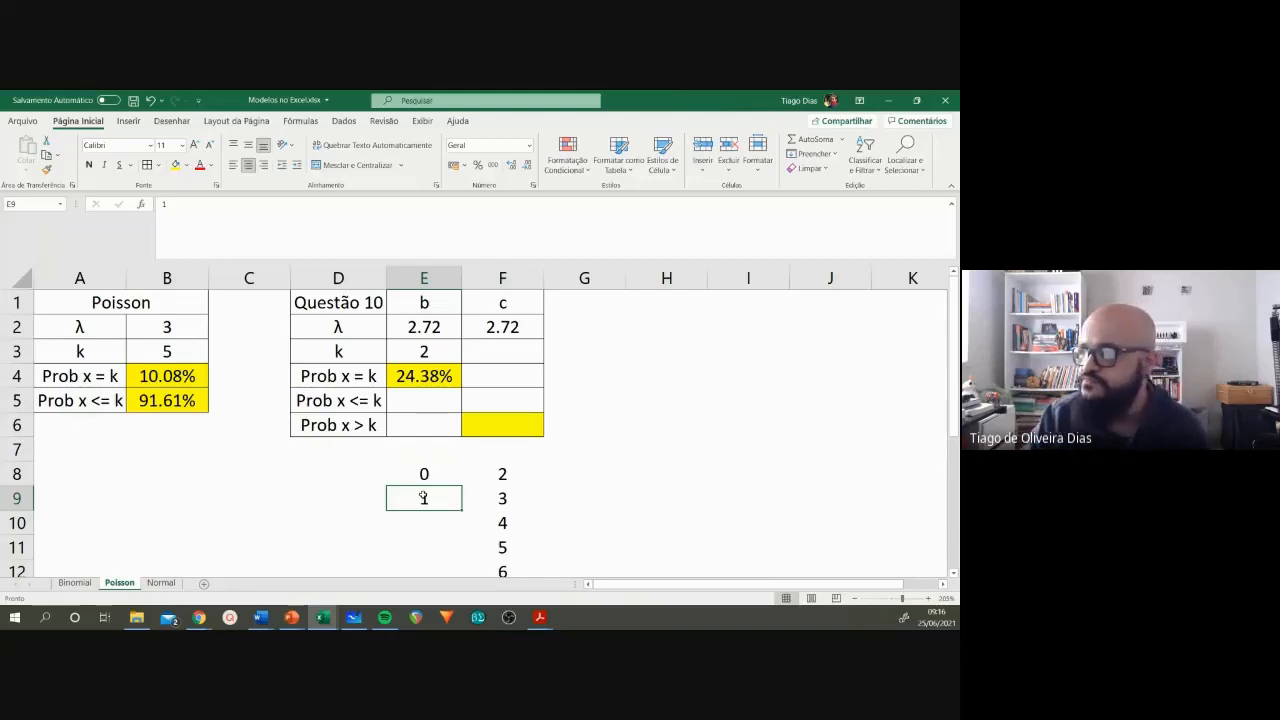
Step: Set k for item c in F3 to 1
click(500, 351)
text(1)
key(Return)
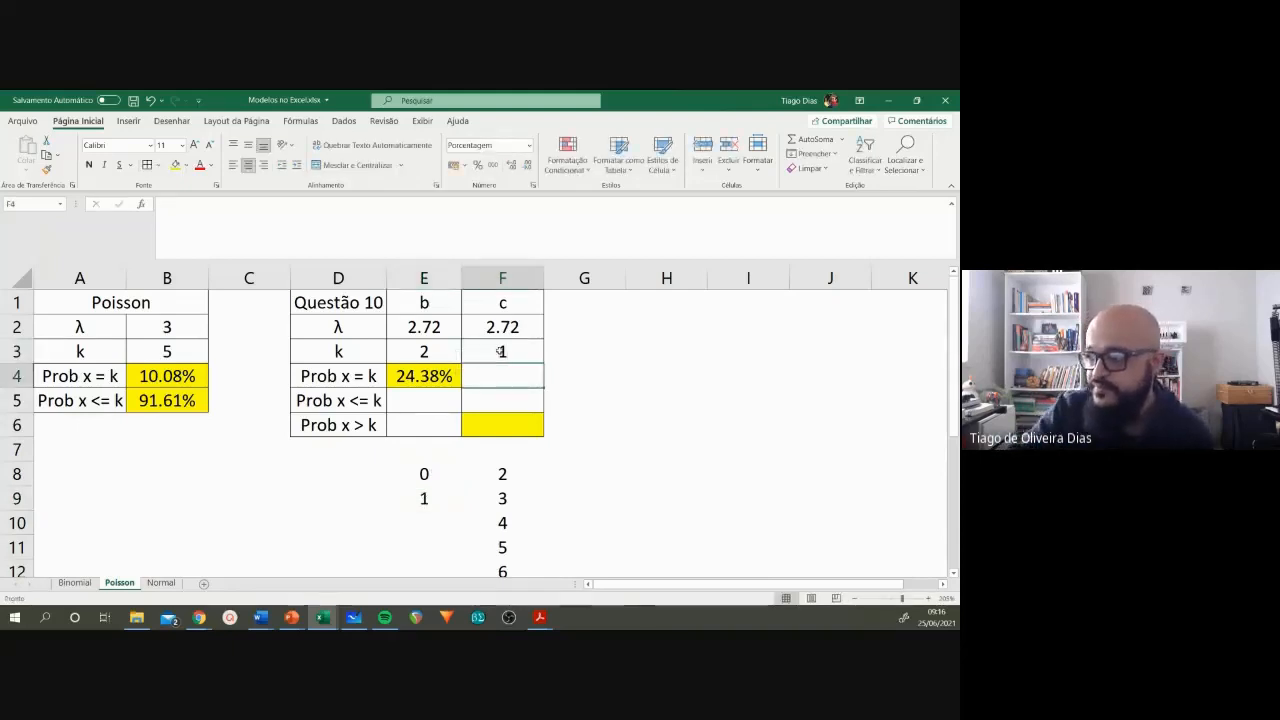
Step: Copy the Prob x <= k formula from B5 into F5, and relate it to the cases in E8:E9
click(193, 400)
key(ctrl+c)
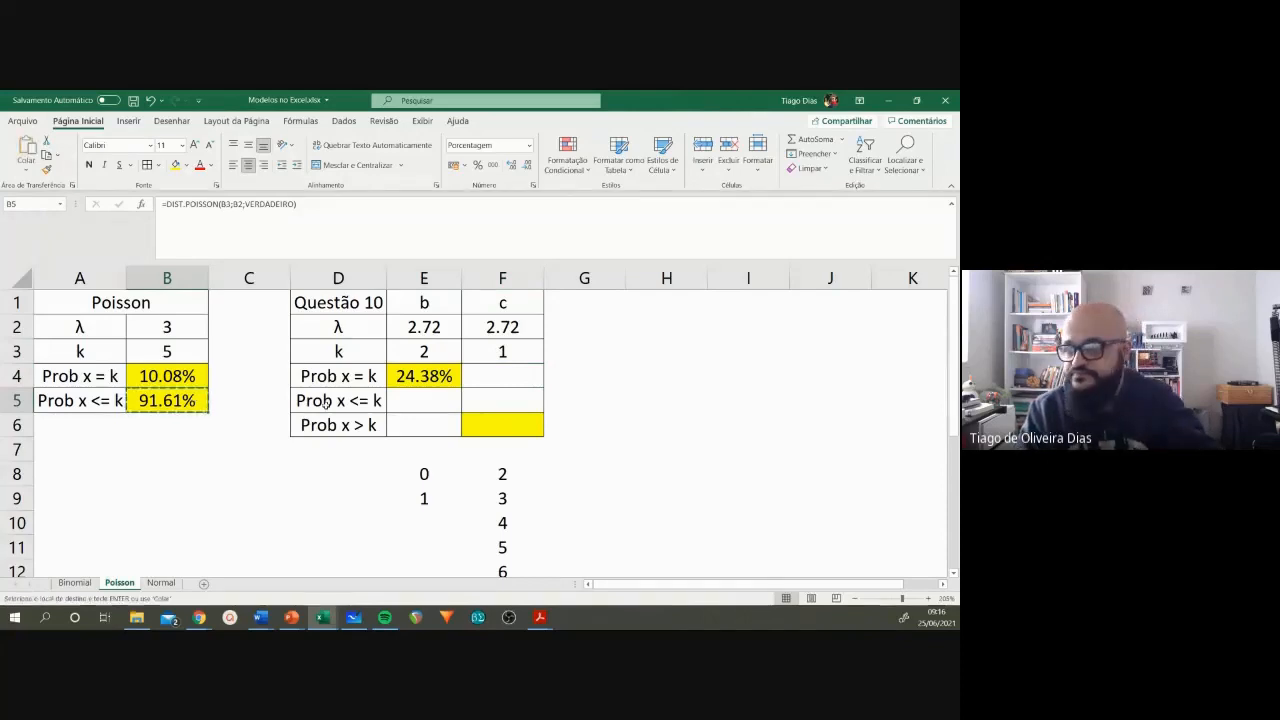
click(527, 400)
key(ctrl+v)
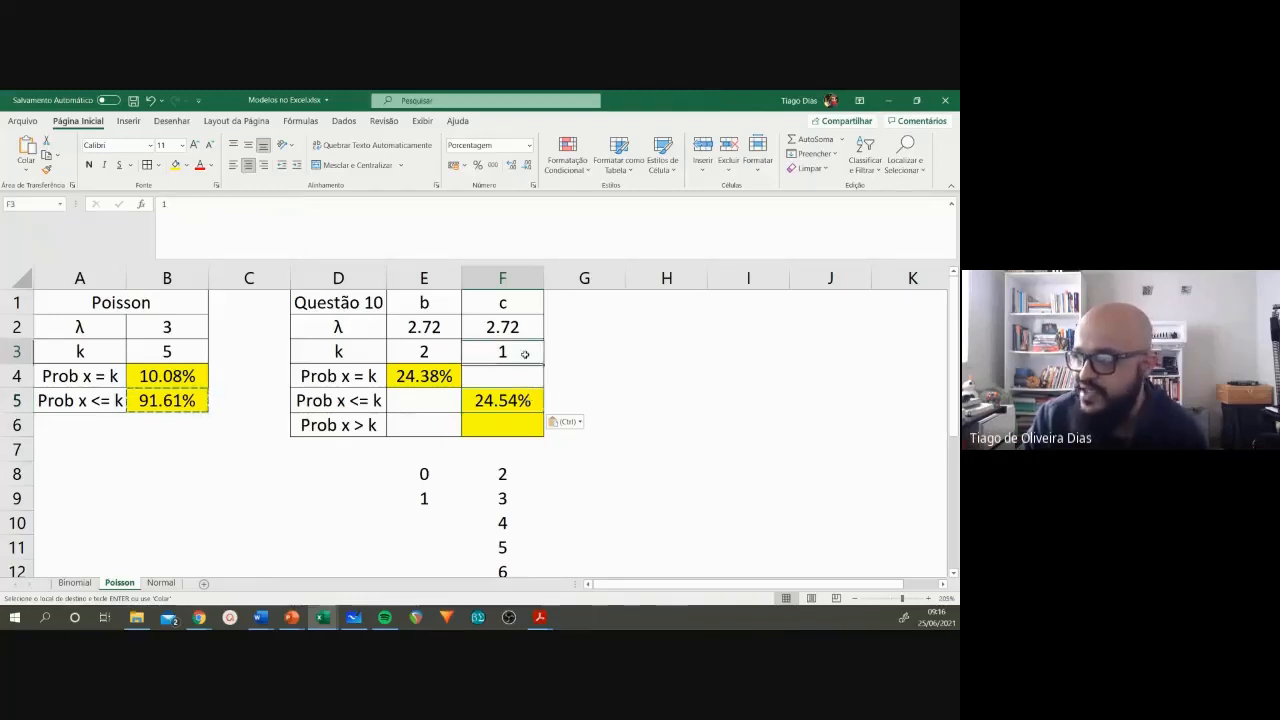
click(424, 474)
drag(424, 474, 426, 497)
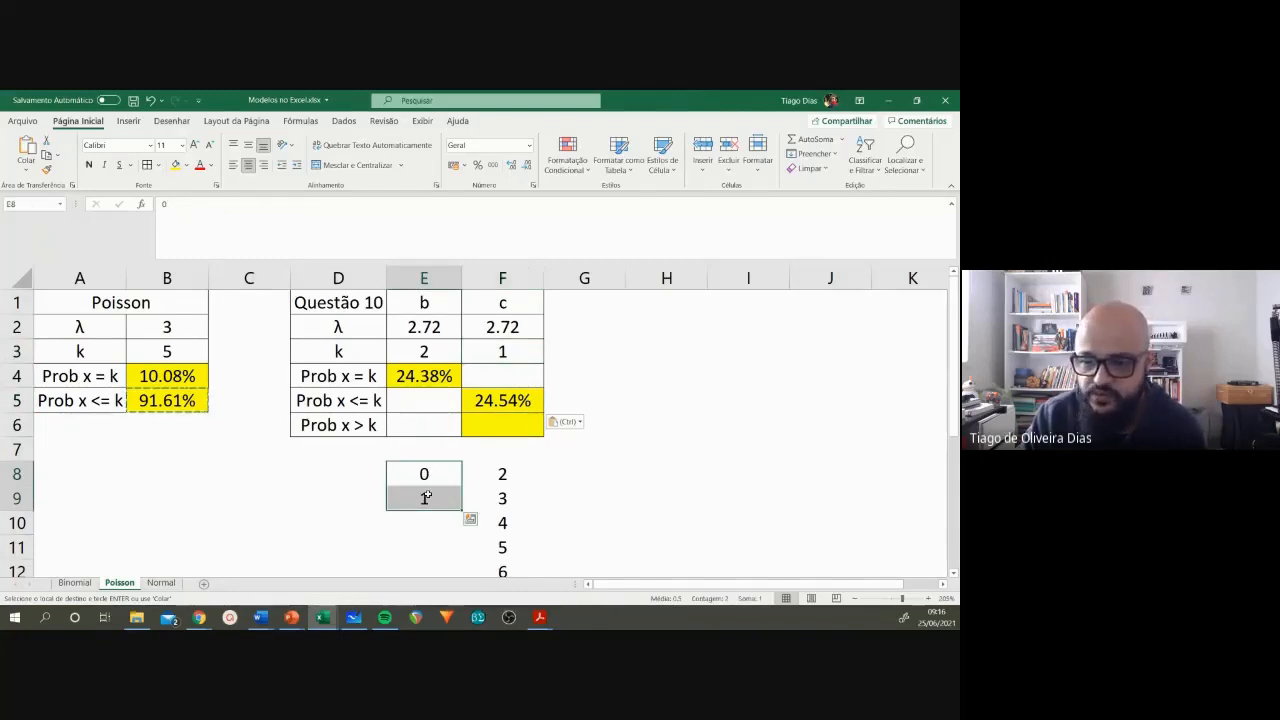
Step: Calculate Prob x > k for item c in F6 with the formula =1-F5
click(358, 424)
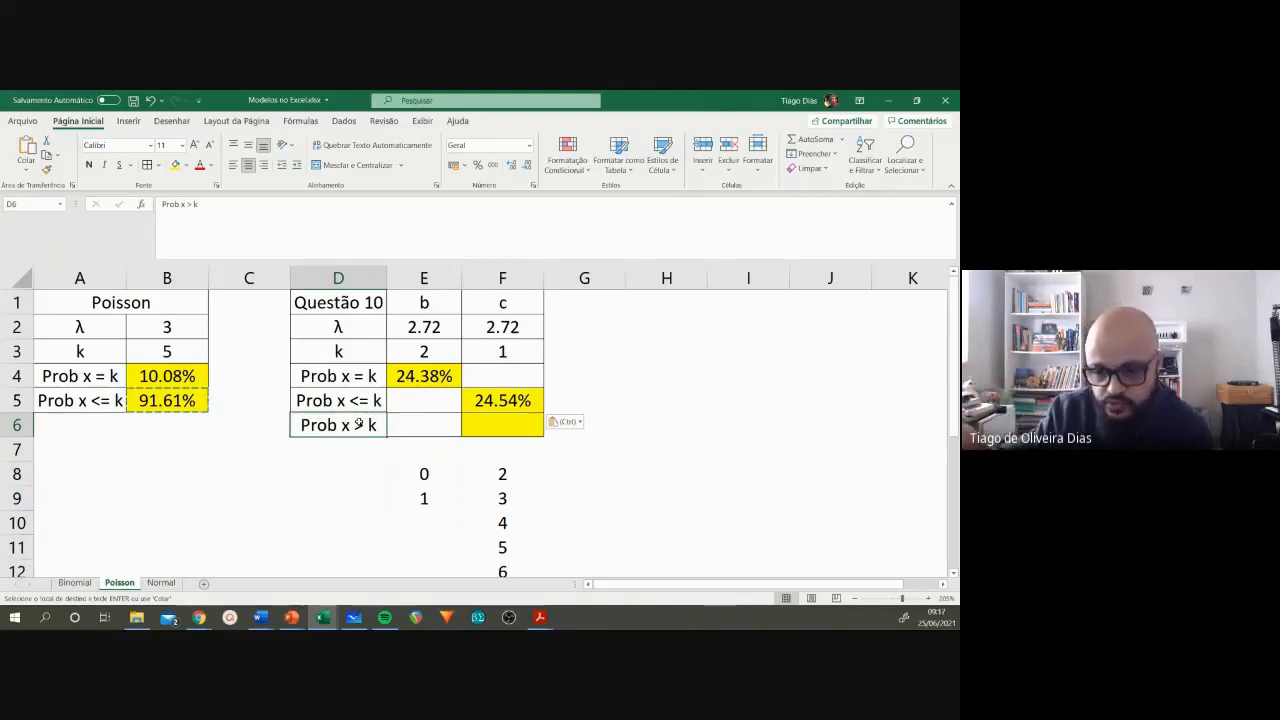
click(536, 430)
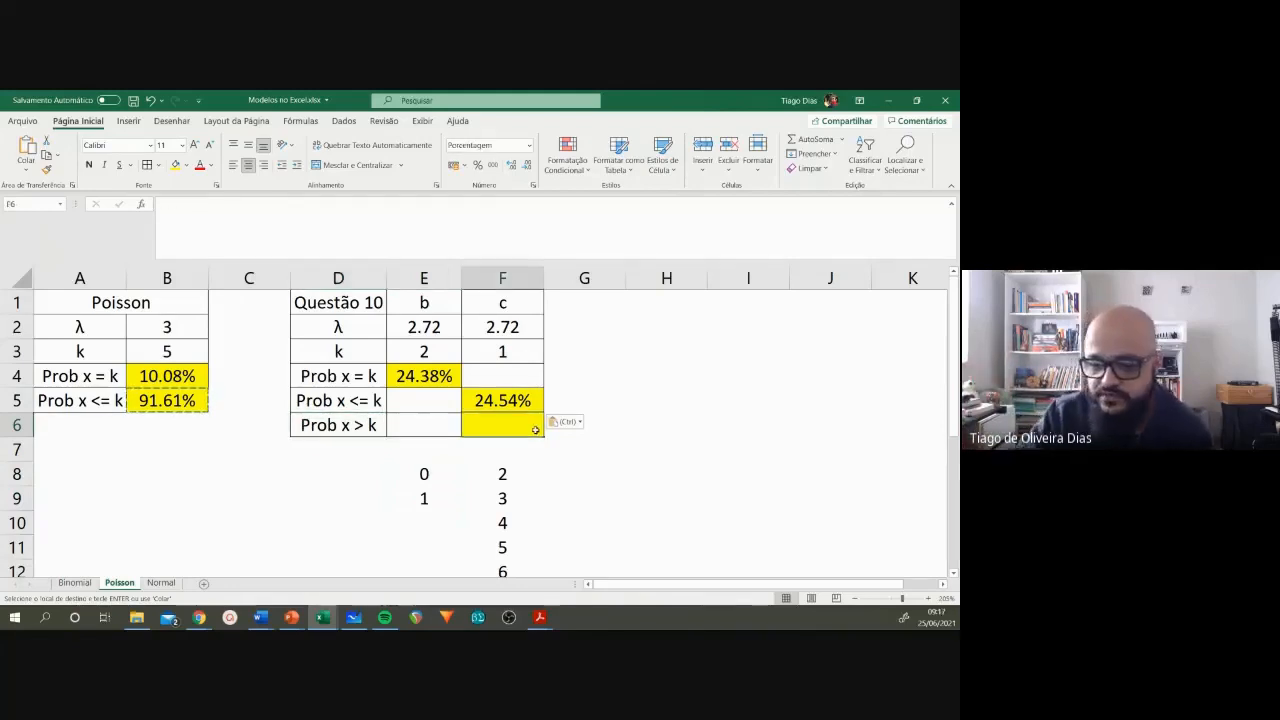
text(=1-)
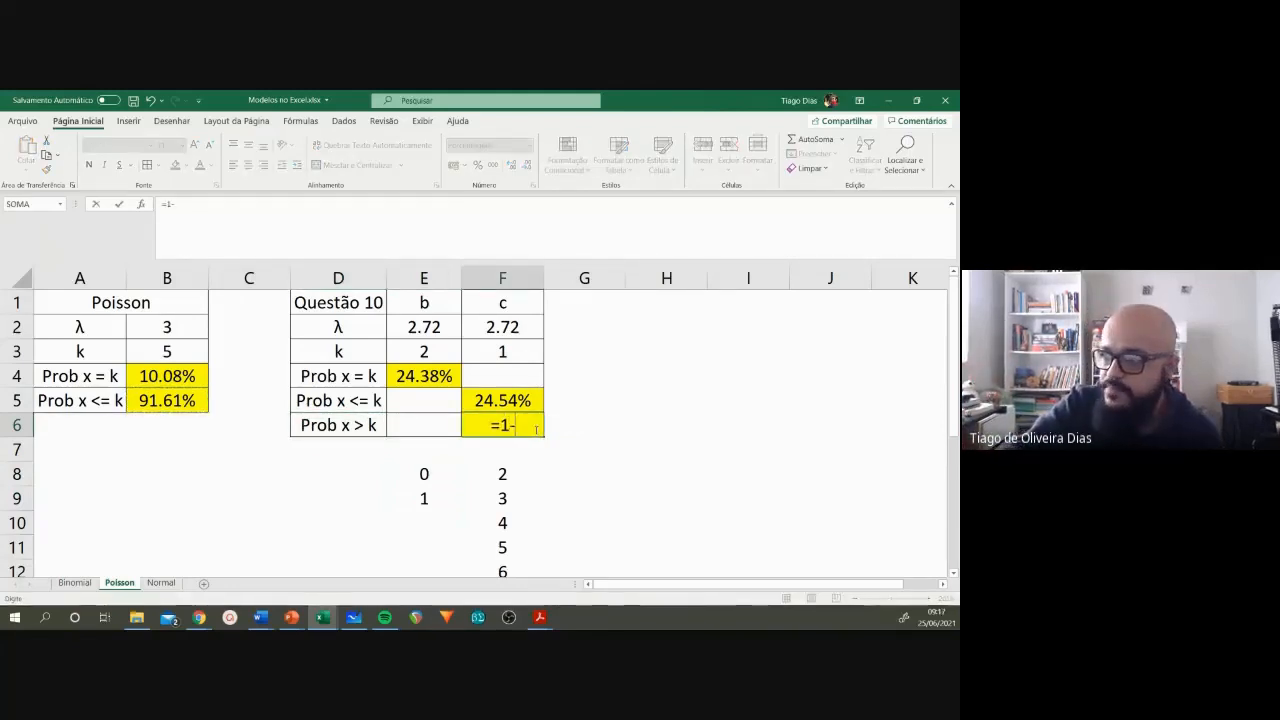
click(512, 399)
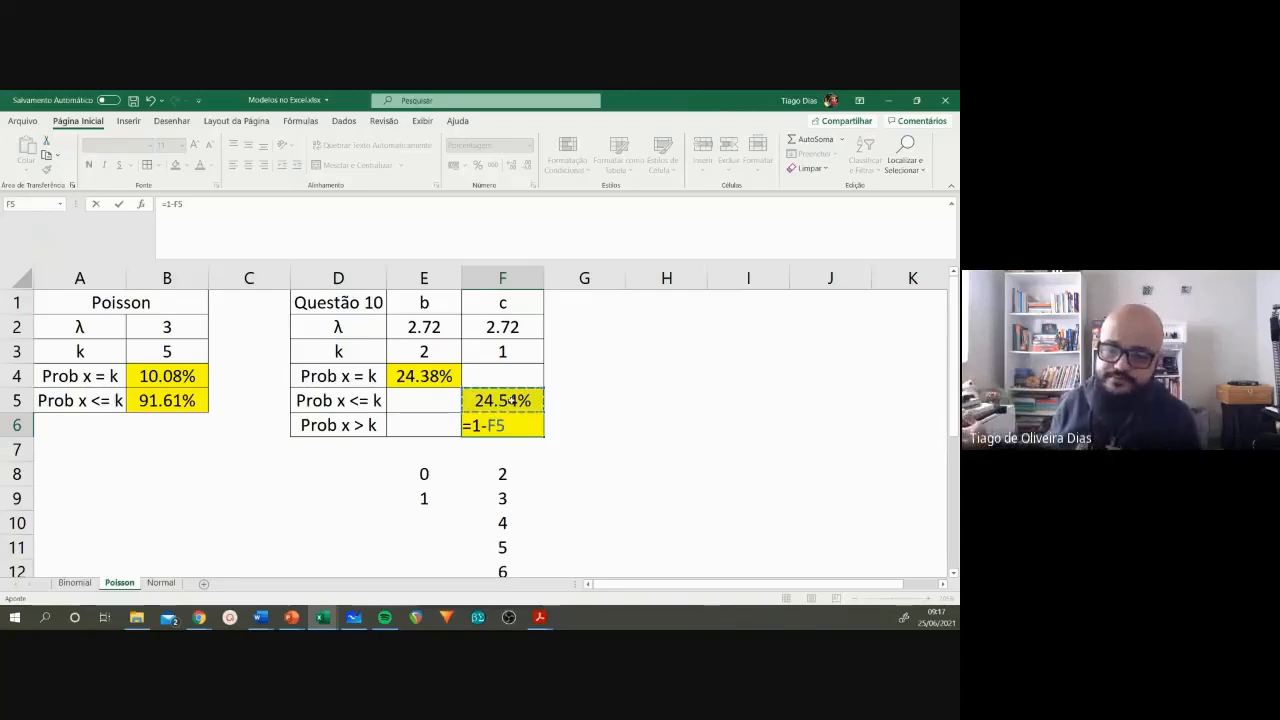
key(ctrl+Return)
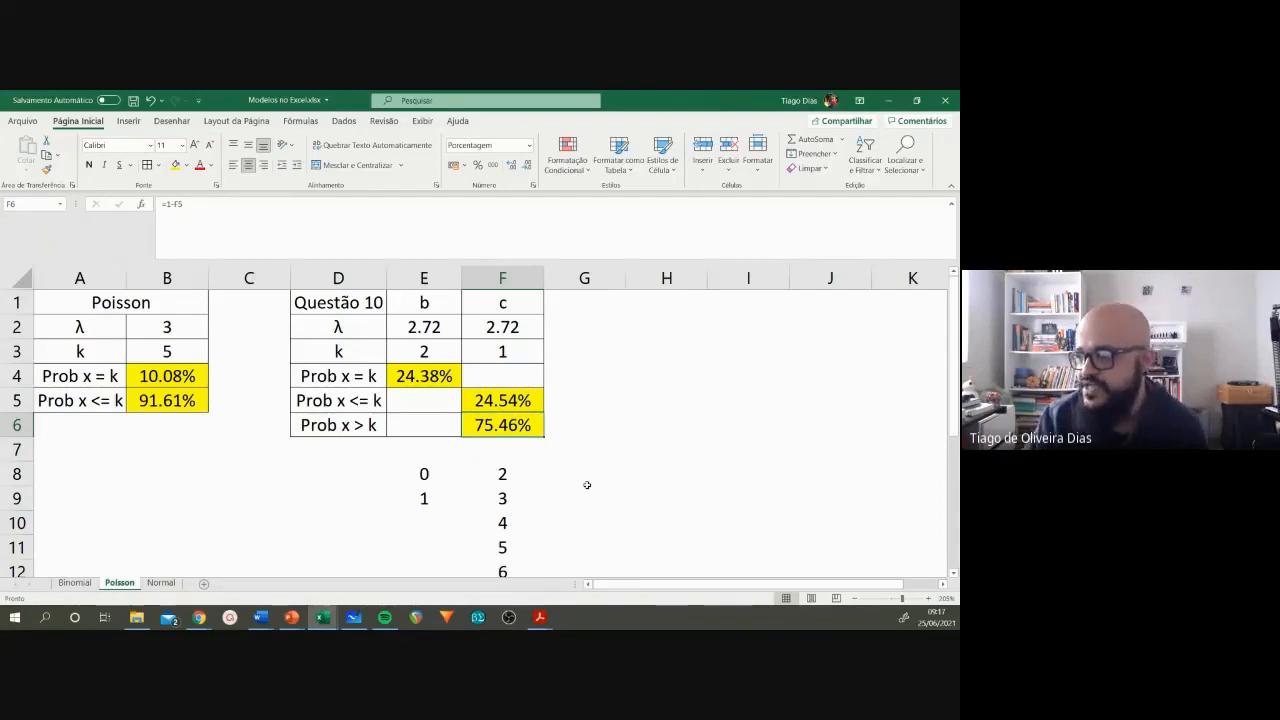
Step: Review the values in F8:F13 as the cases covered by the Prob x > k result for item c
scroll(587, 485, down, 1)
click(502, 401)
click(504, 427)
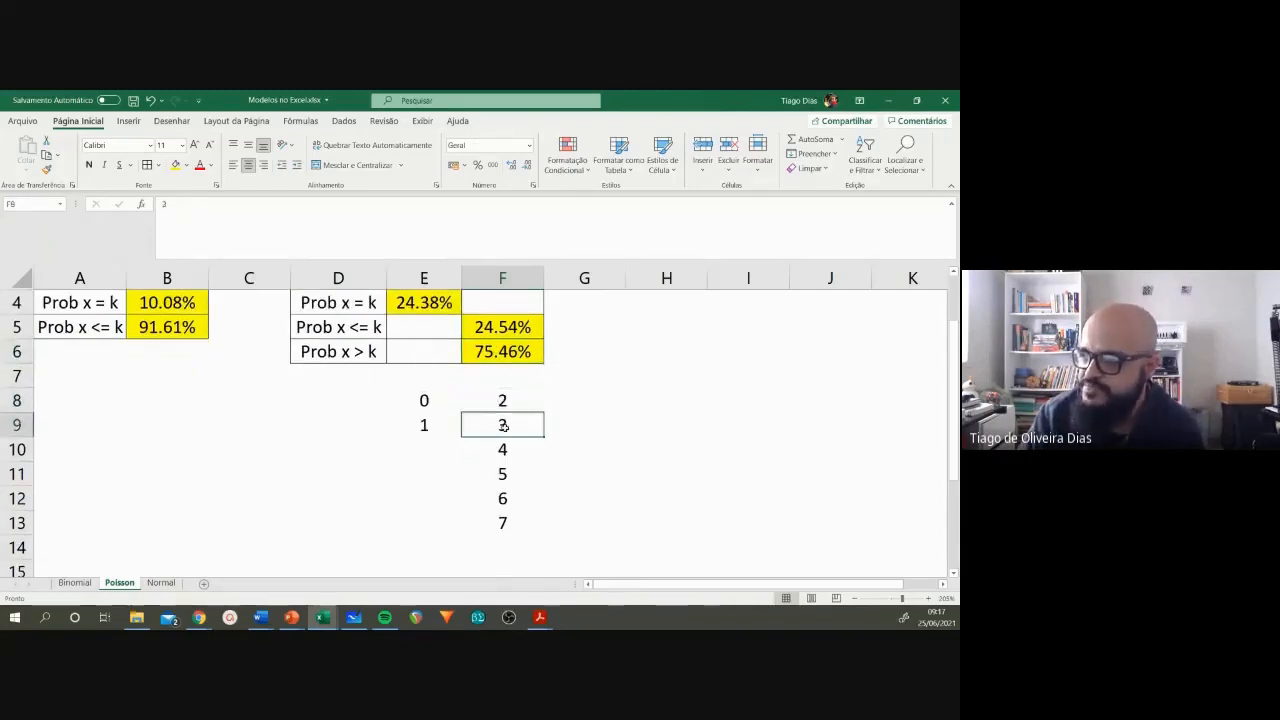
click(505, 447)
click(507, 473)
click(512, 502)
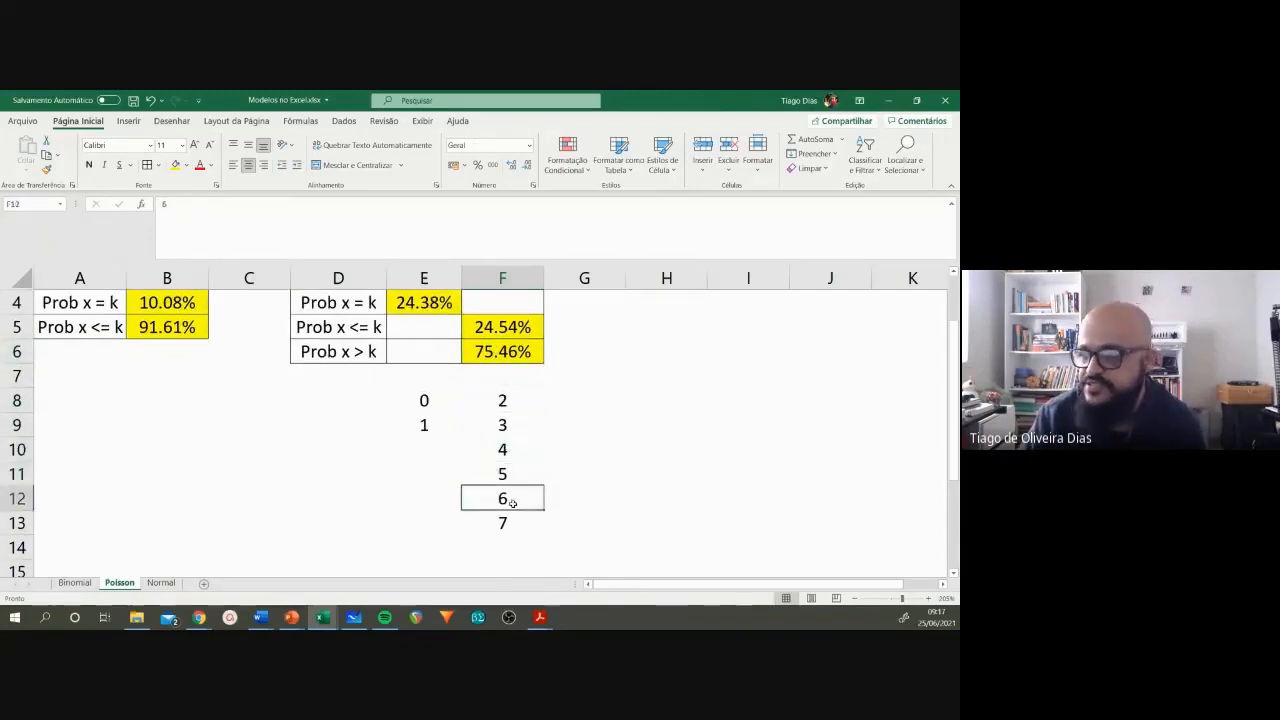
click(507, 523)
scroll(512, 528, up, 1)
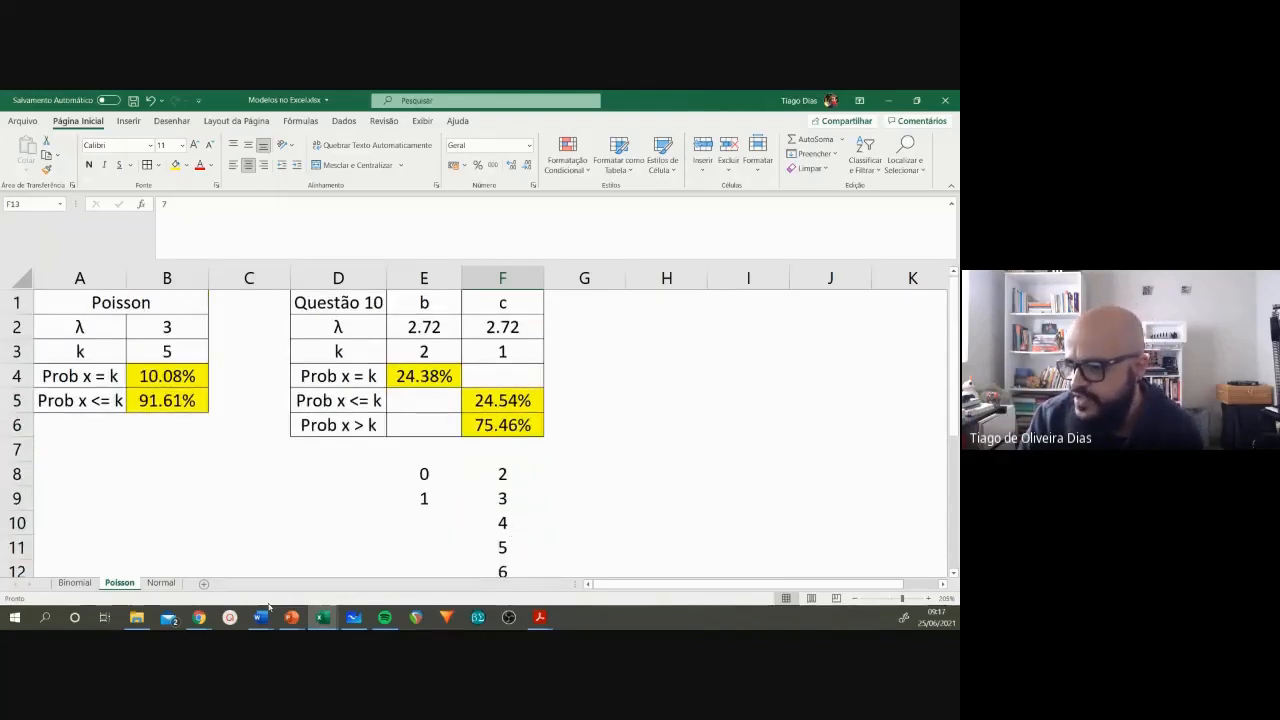
Step: Switch to the Word list Lista Modelos - ESB - 2021 and check the answer key for question 10
mouse_move(262, 617)
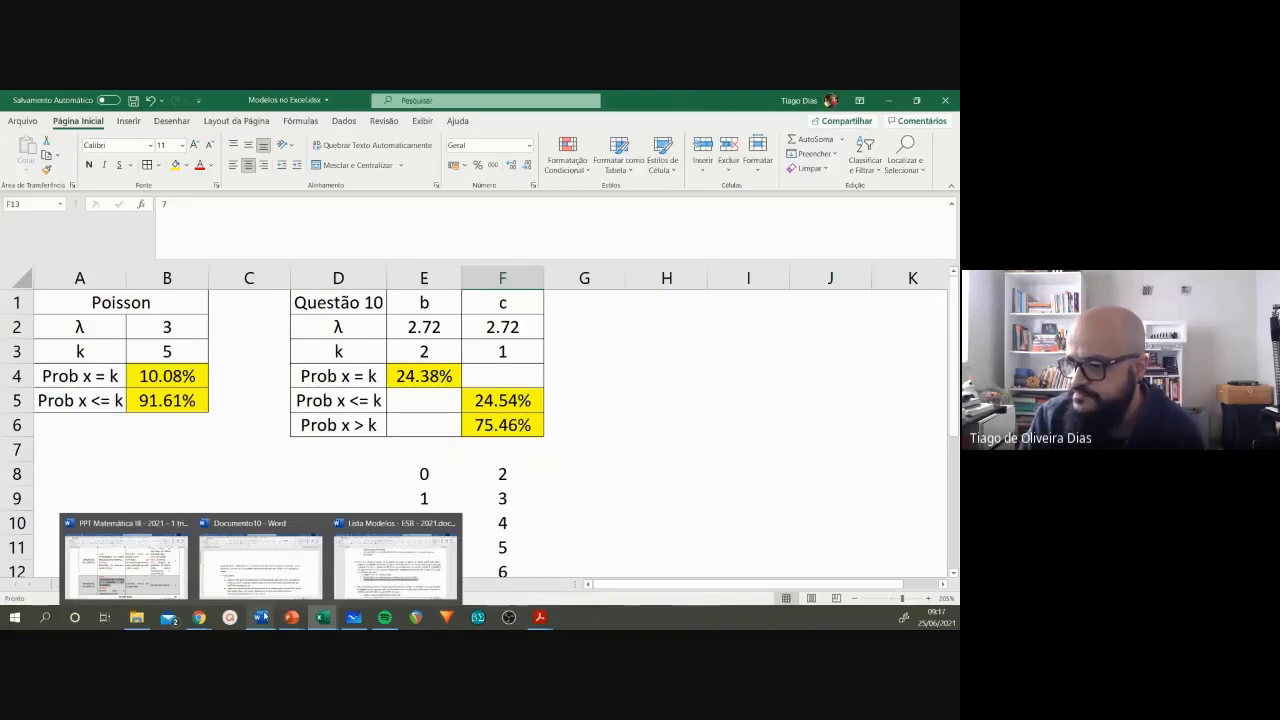
click(393, 565)
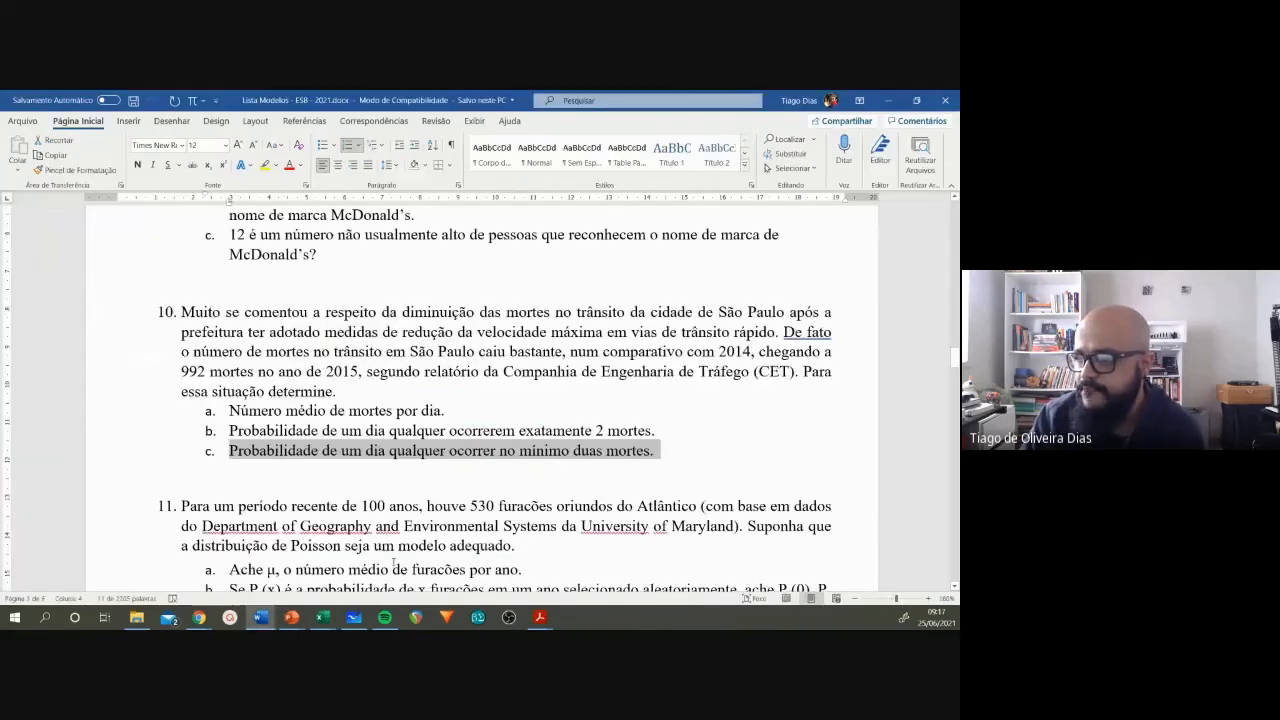
scroll(393, 565, down, 20)
scroll(393, 523, down, 10)
scroll(393, 523, up, 2)
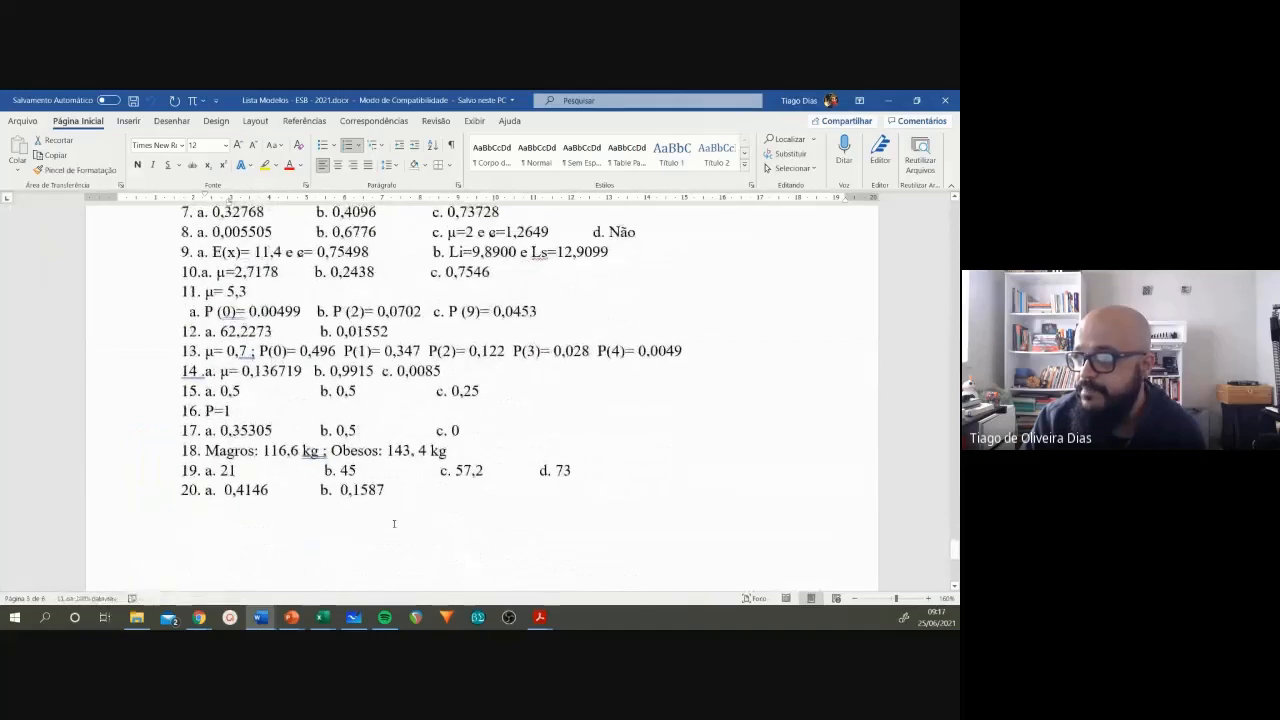
Step: Examine the answer key entries for items a, b and c of question 10 in the Word list
scroll(393, 523, up, 1)
drag(234, 321, 306, 321)
click(242, 321)
click(217, 320)
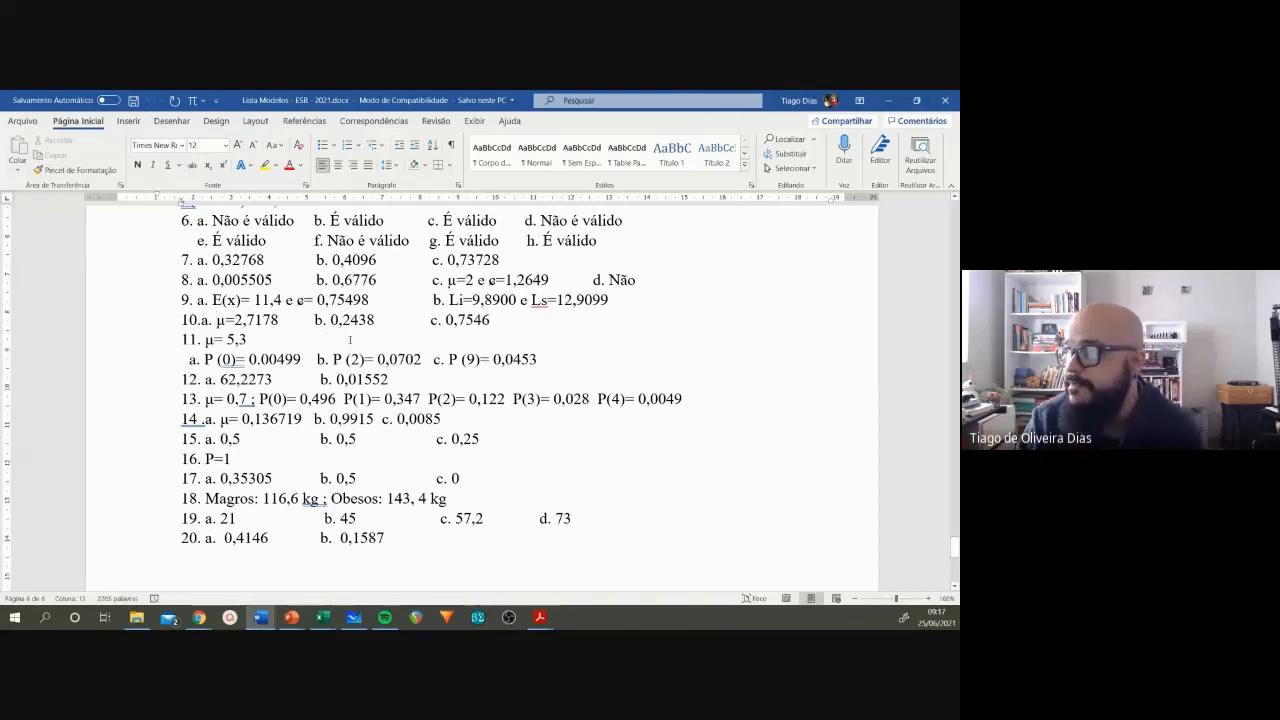
double_click(340, 320)
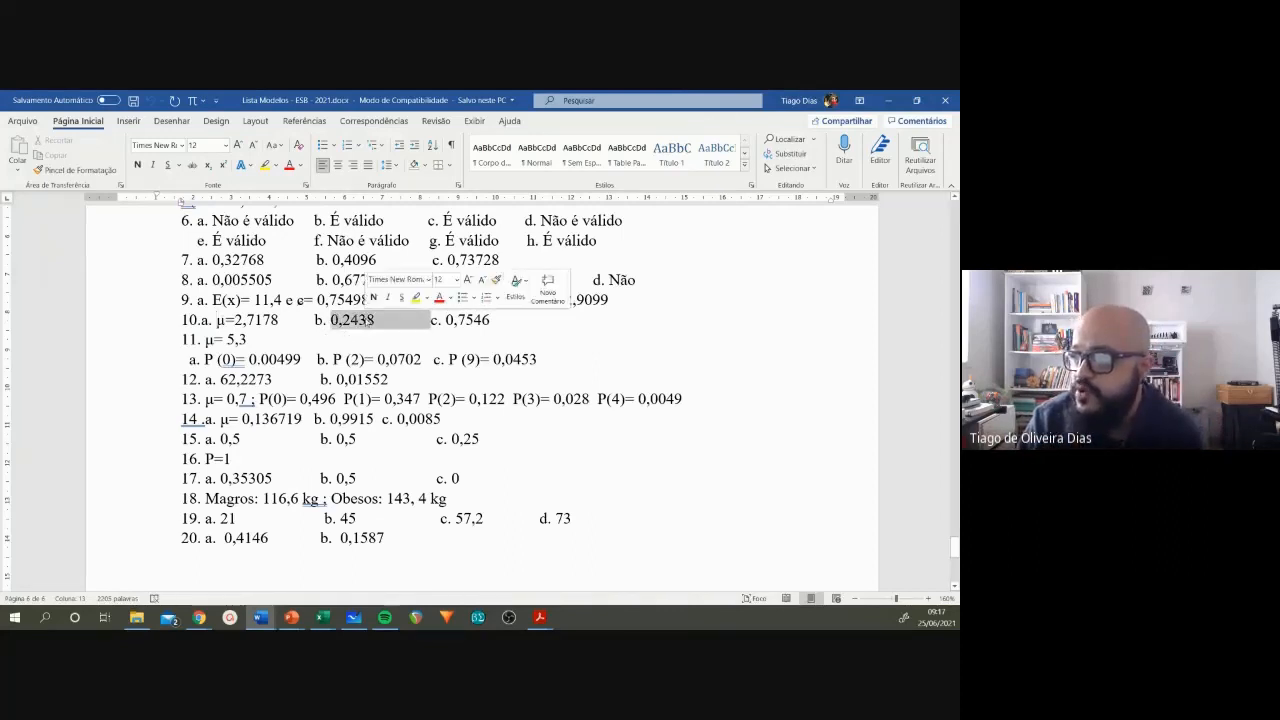
click(370, 319)
drag(446, 320, 490, 321)
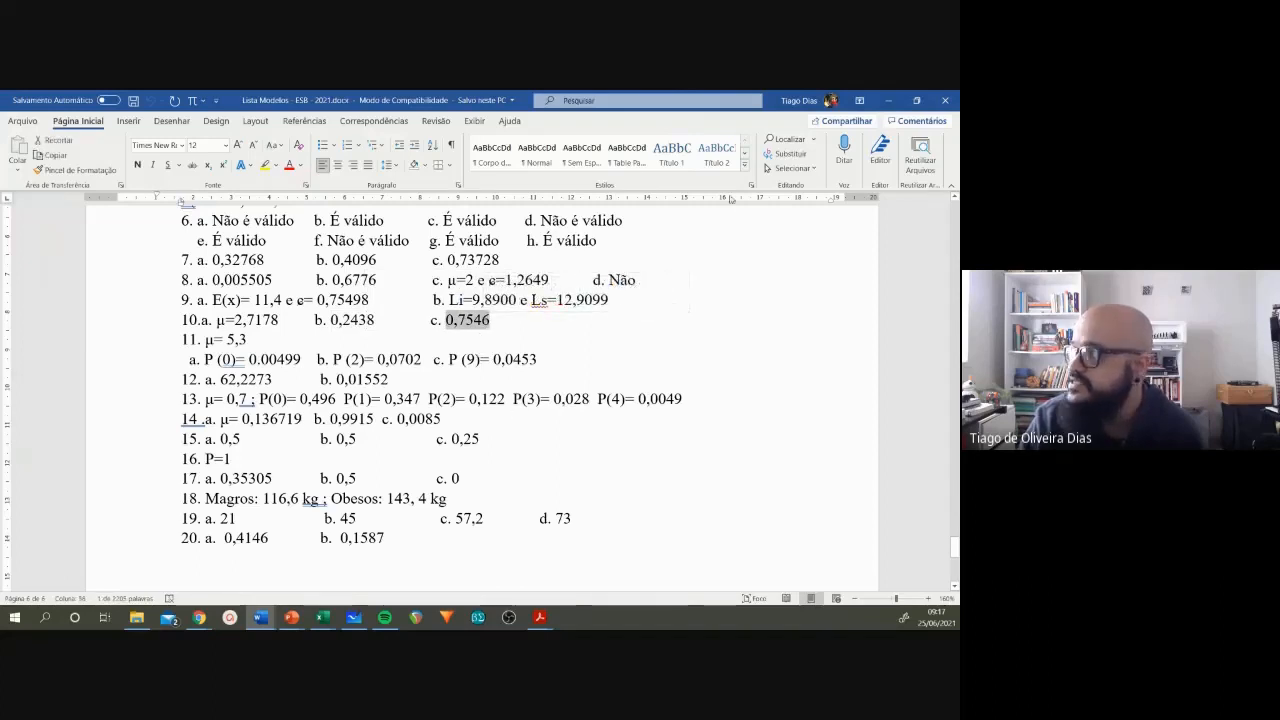
Step: Switch back to the Excel Poisson sheet and compare the question 10 results in E4, F5 and F6 with the answer key
click(890, 100)
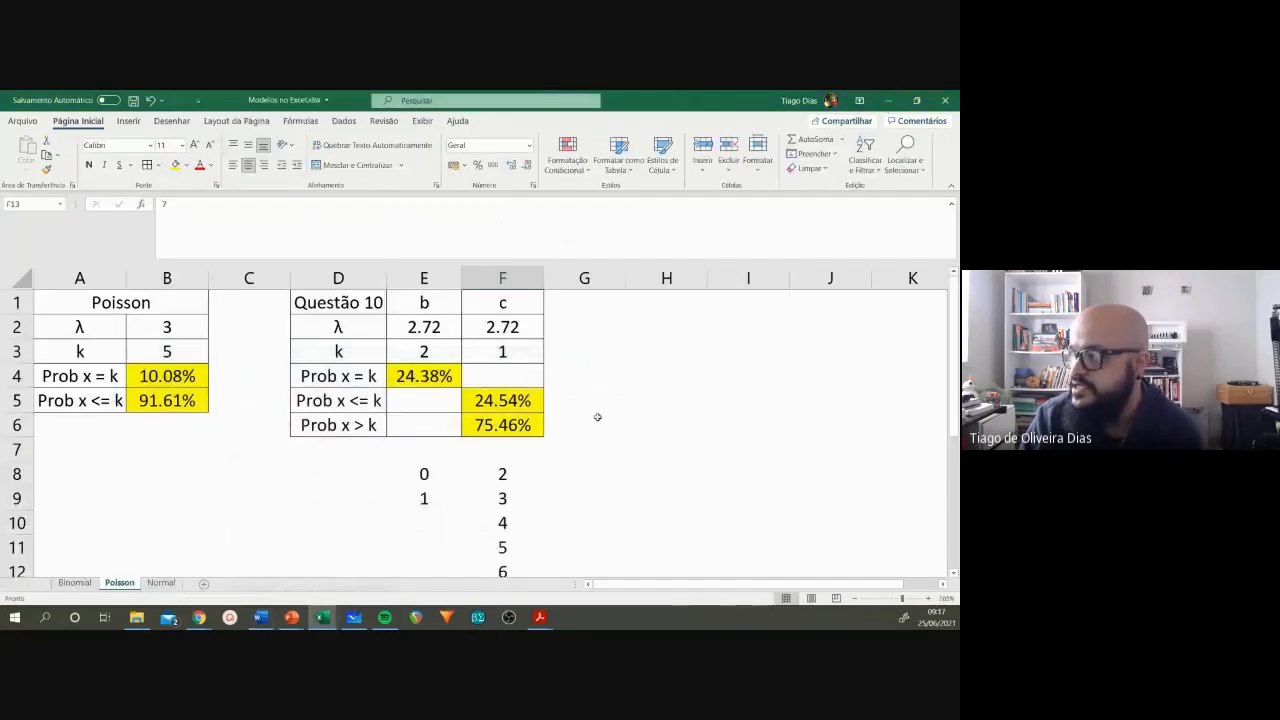
click(524, 402)
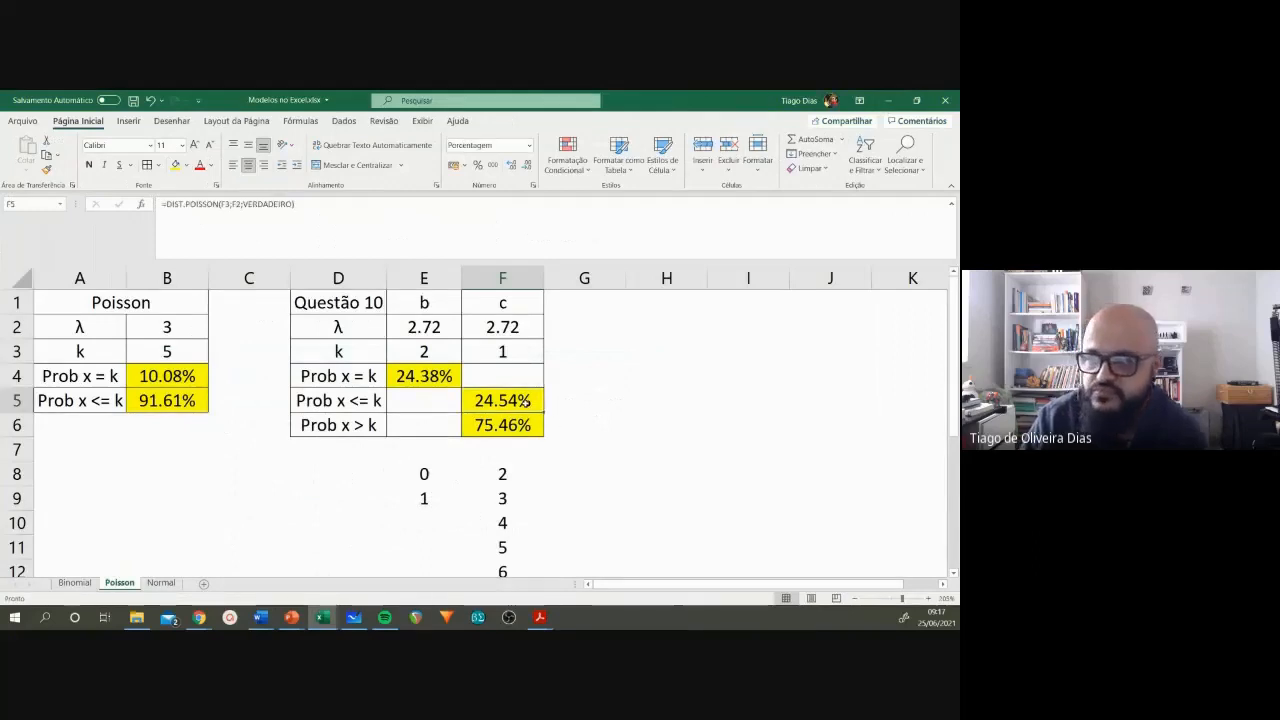
click(428, 376)
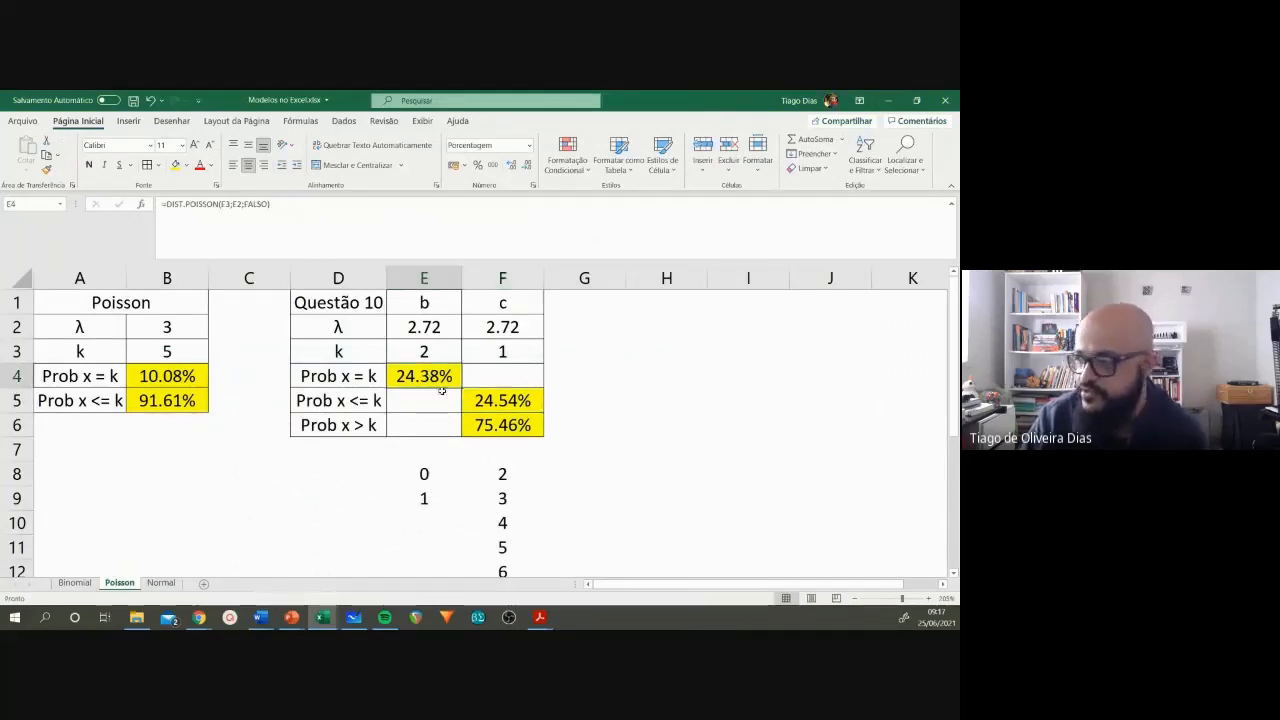
click(499, 428)
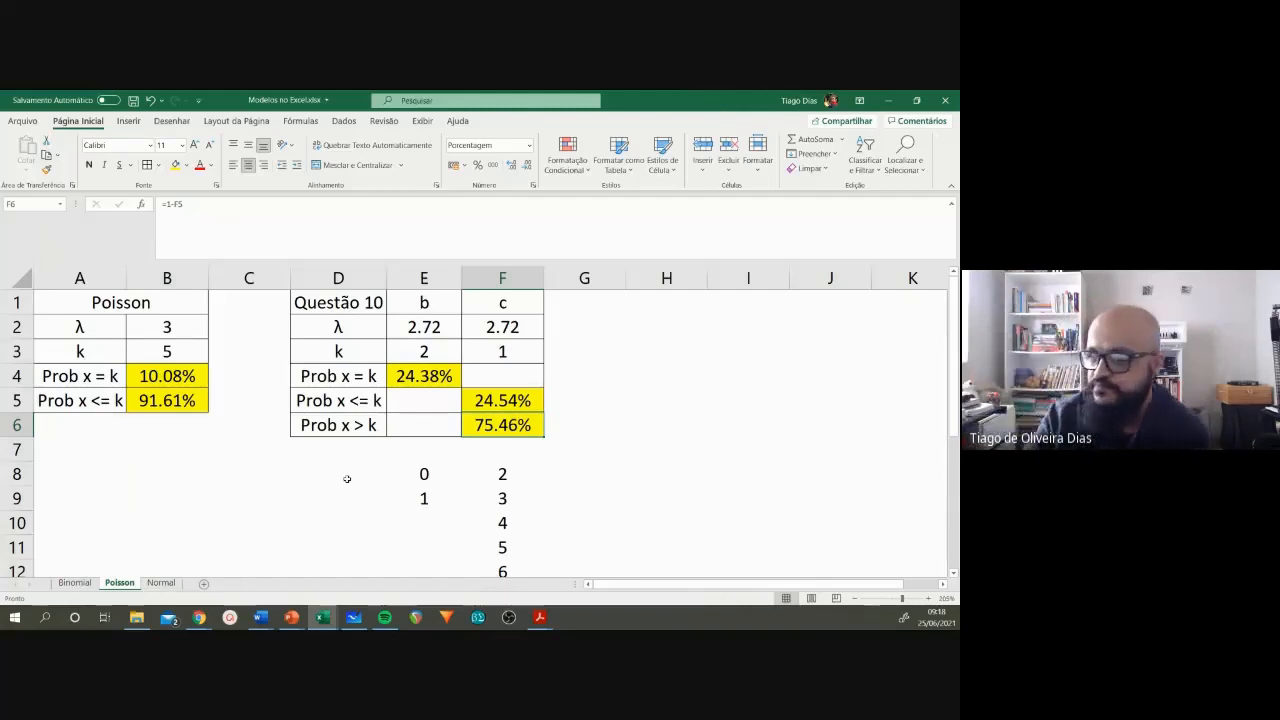
Step: On the Normal sheet, clear the contents of B2:B7 and of the Questão 19 range F2:I8, keeping the labels
click(160, 583)
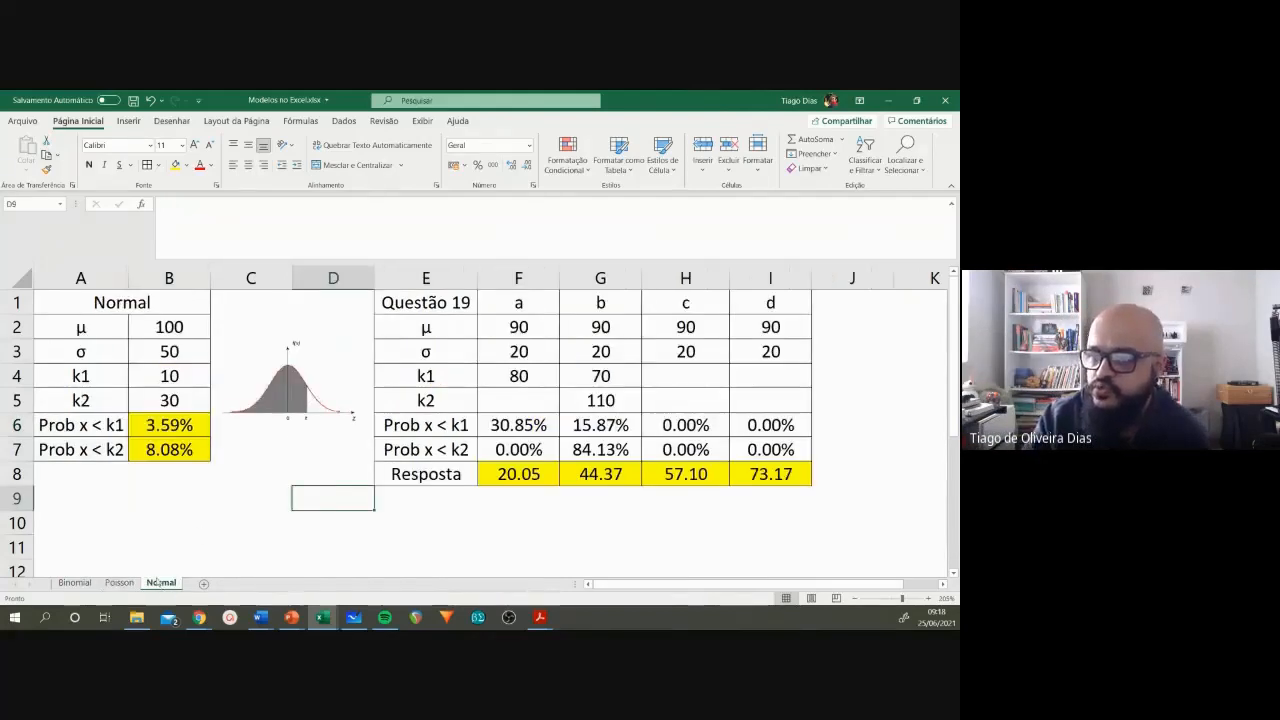
click(121, 515)
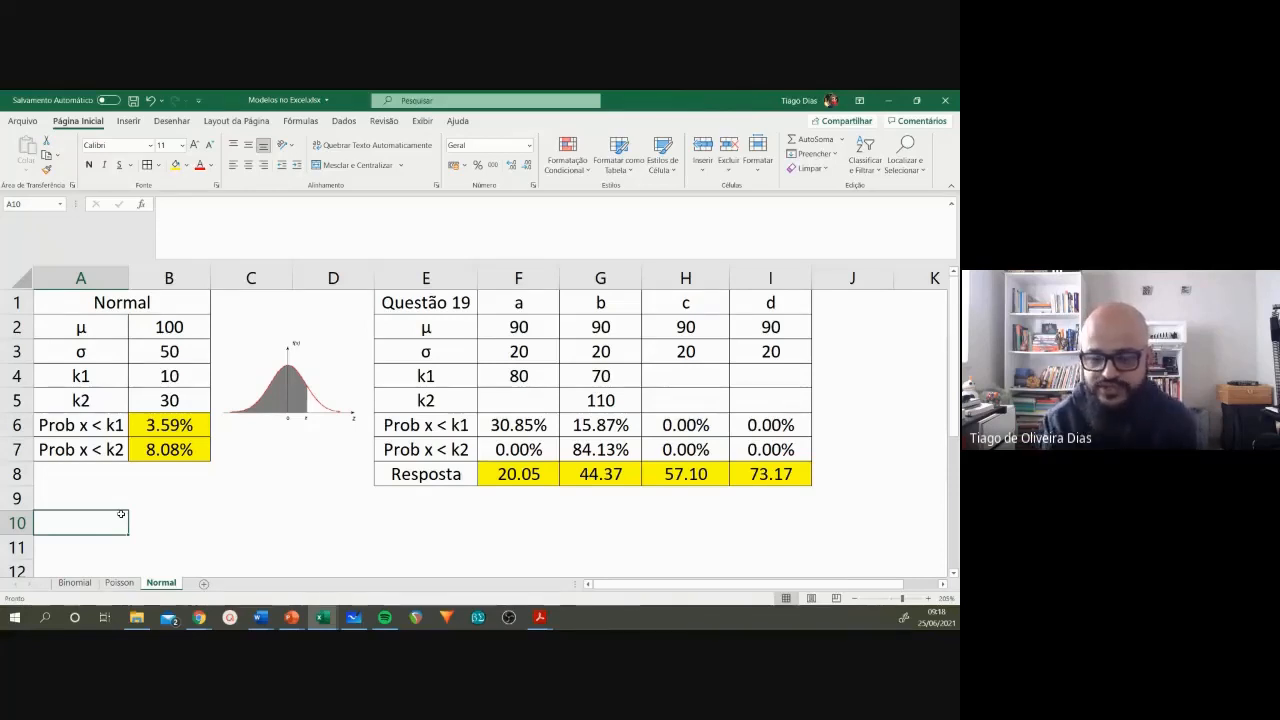
drag(156, 427, 155, 444)
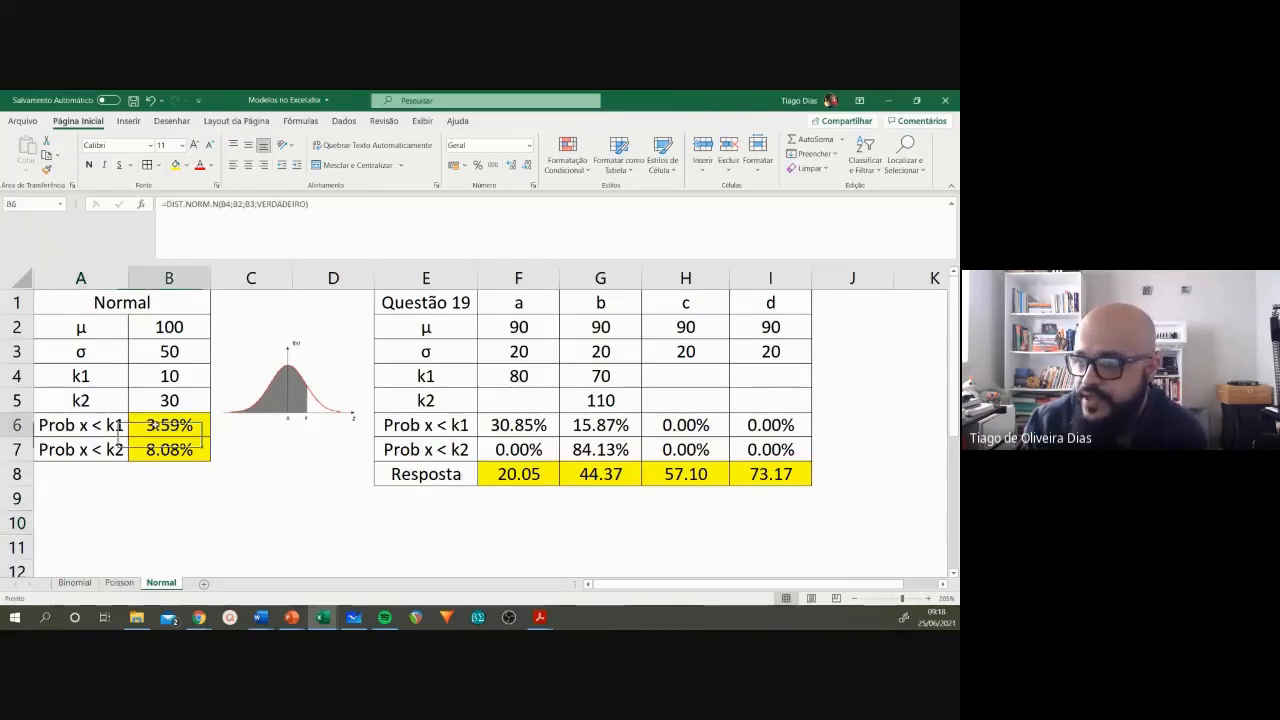
click(163, 493)
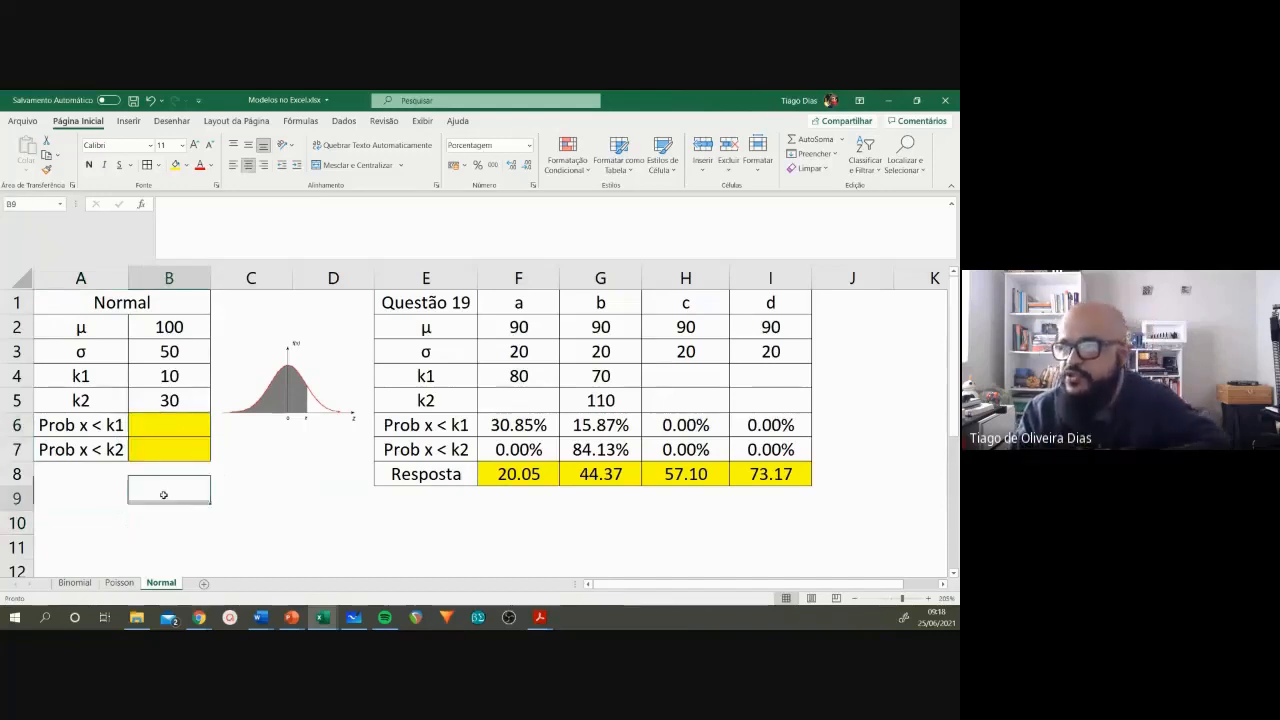
drag(522, 328, 820, 492)
key(Delete)
click(268, 538)
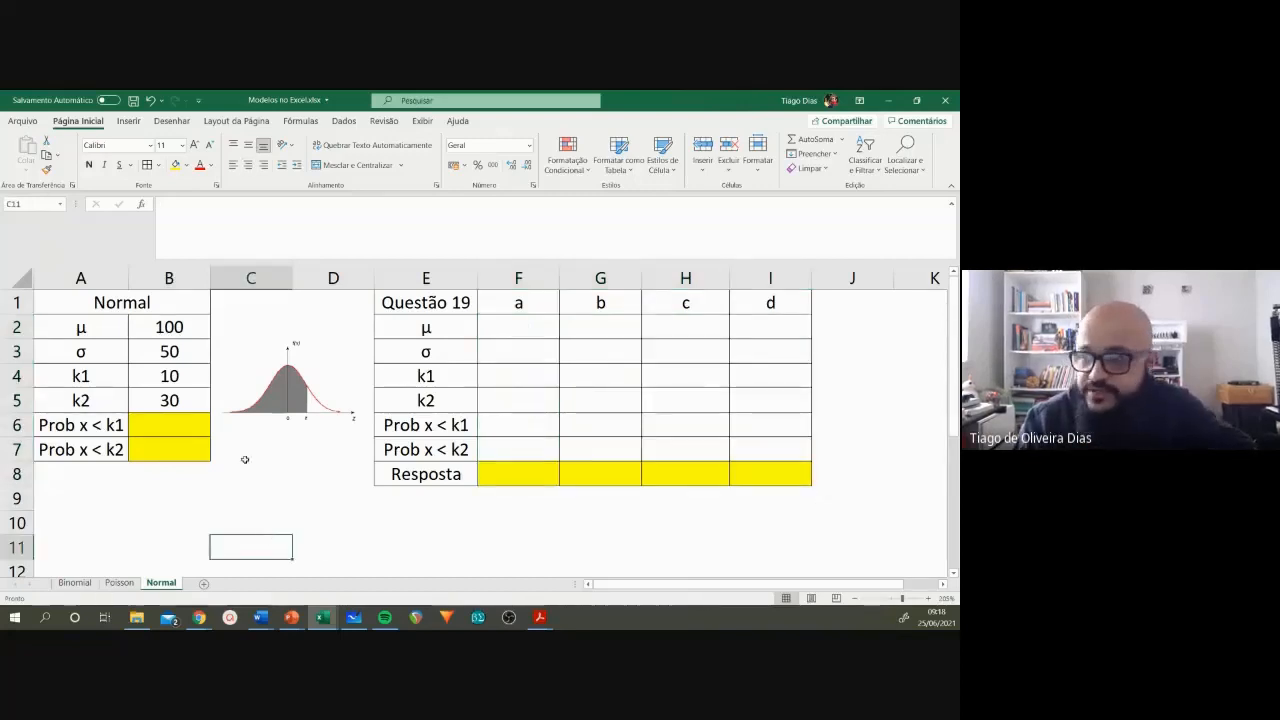
drag(170, 327, 170, 400)
key(Delete)
click(188, 487)
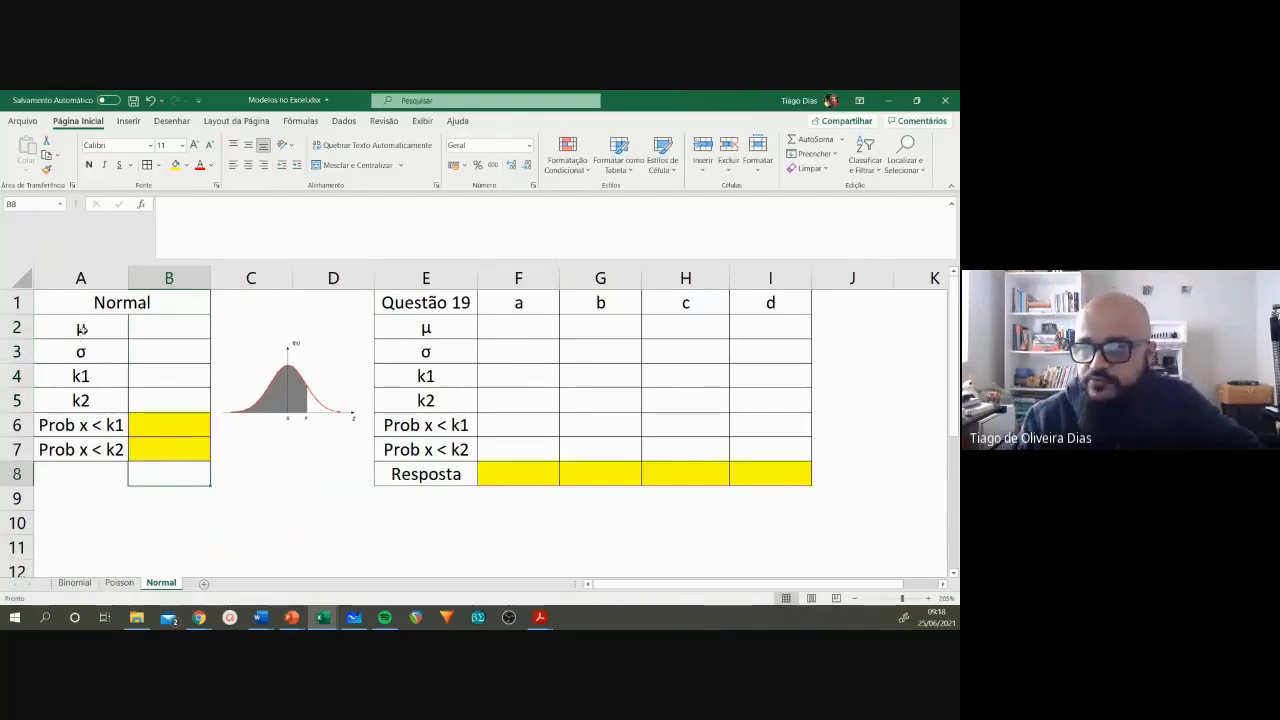
Step: Enter the Normal model's parameters: mean μ of 100 in B2 and standard deviation σ of 50 in B3
click(82, 333)
click(90, 351)
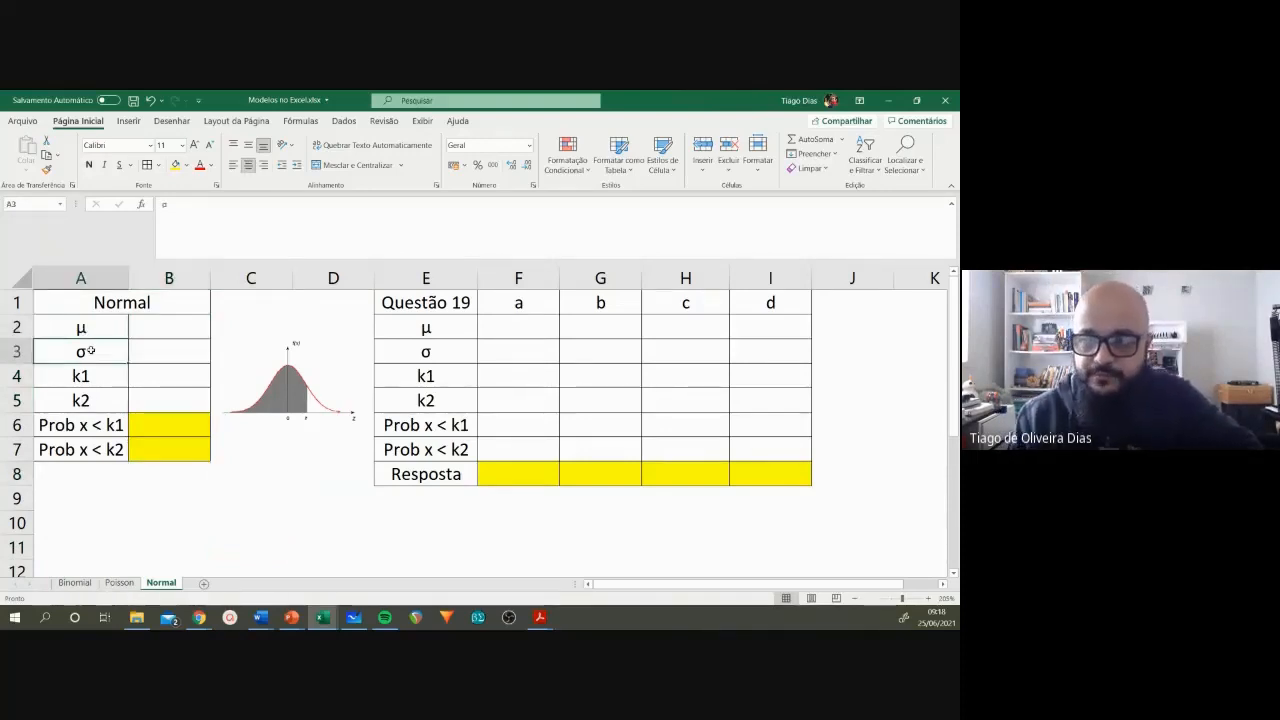
click(91, 326)
click(90, 353)
click(93, 328)
click(92, 349)
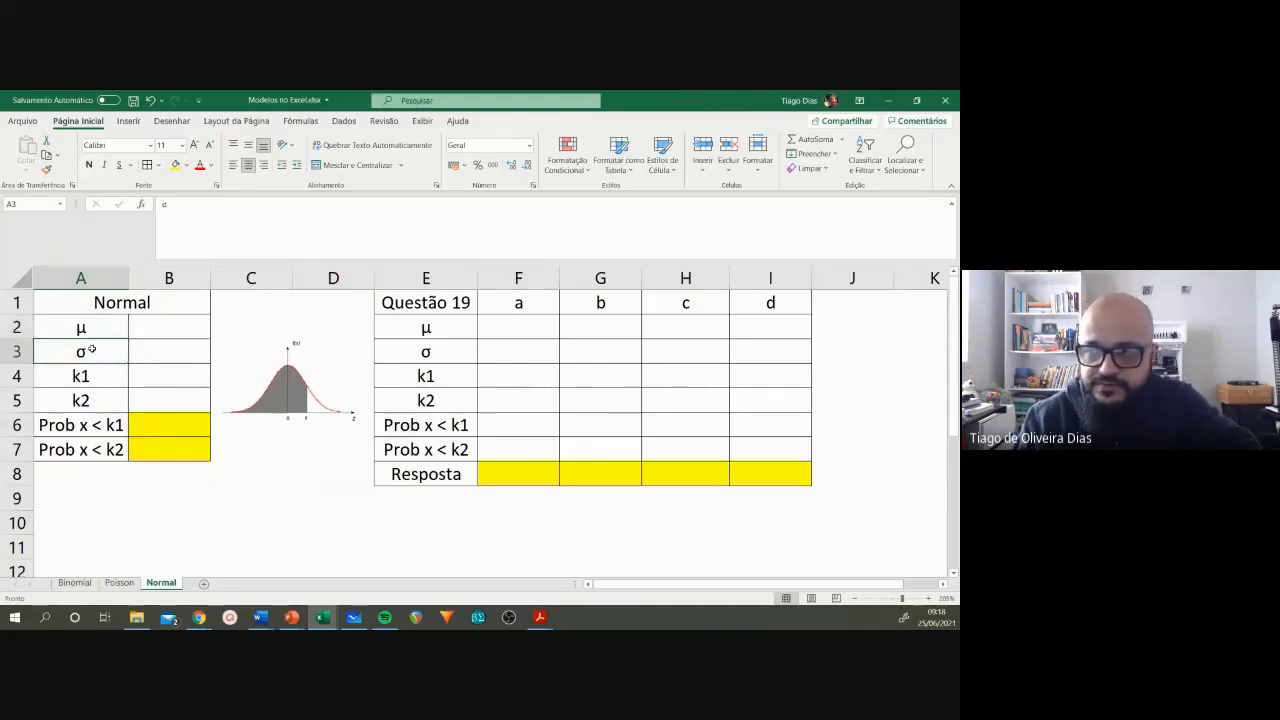
click(170, 327)
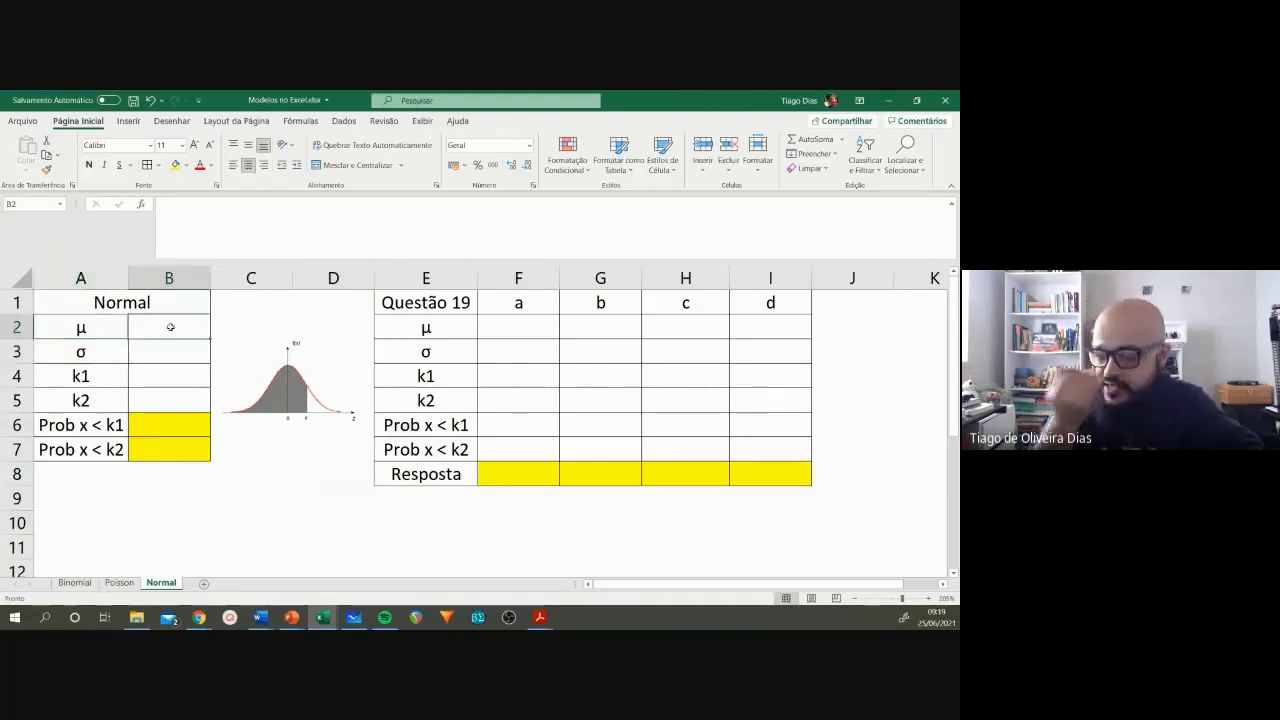
text(100)
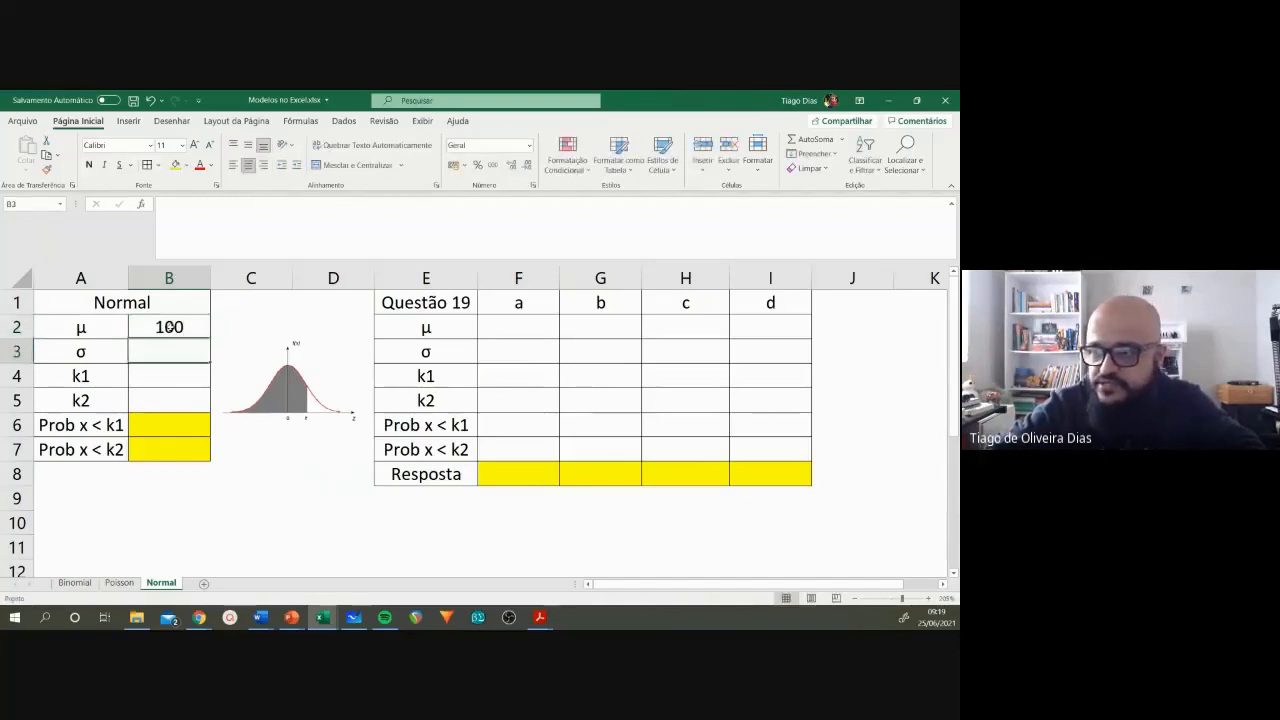
key(Return)
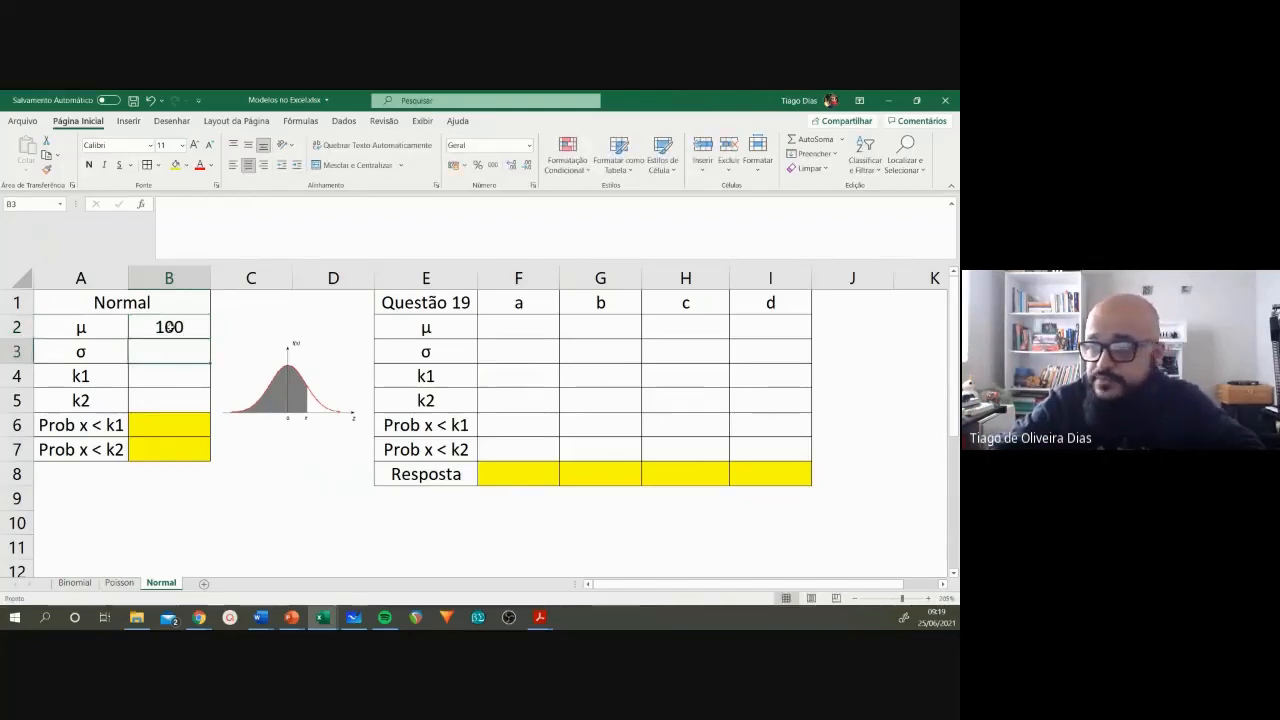
text(50)
key(Return)
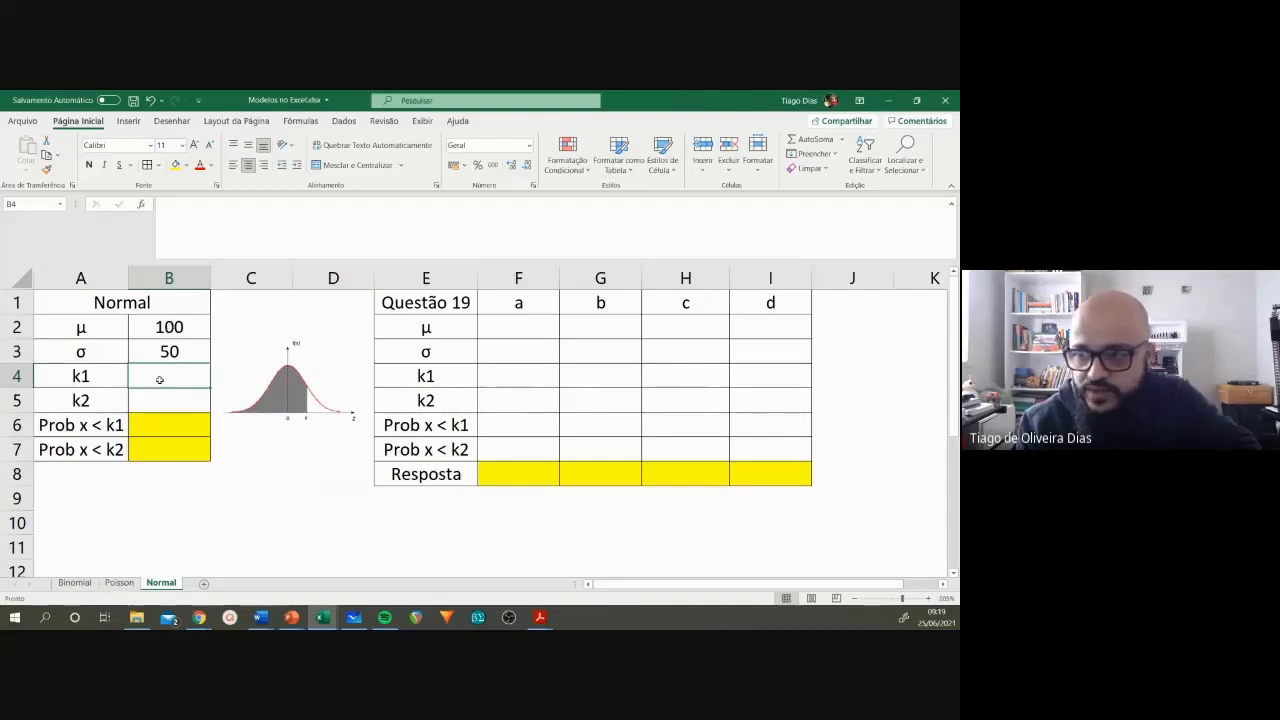
Step: Shade the area between the mean and the cut-off under the normal curve in red ink, and erase all the ink
click(159, 422)
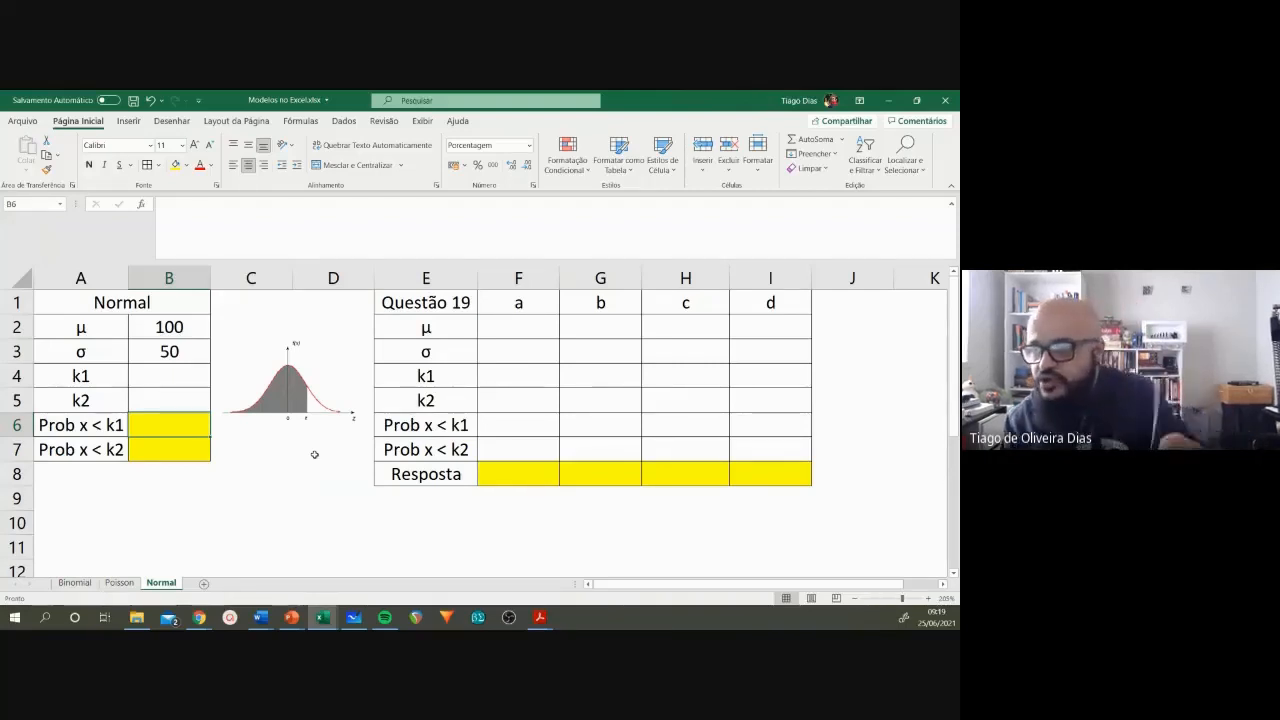
click(281, 481)
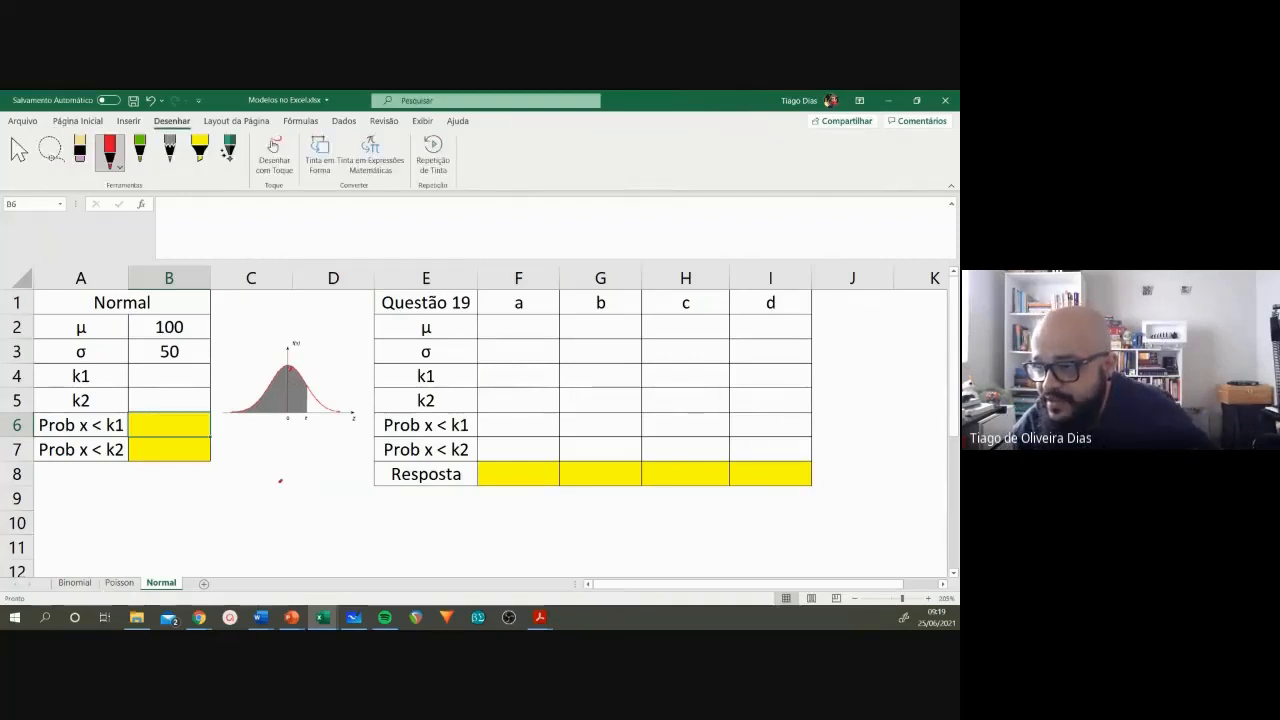
drag(290, 372, 292, 399)
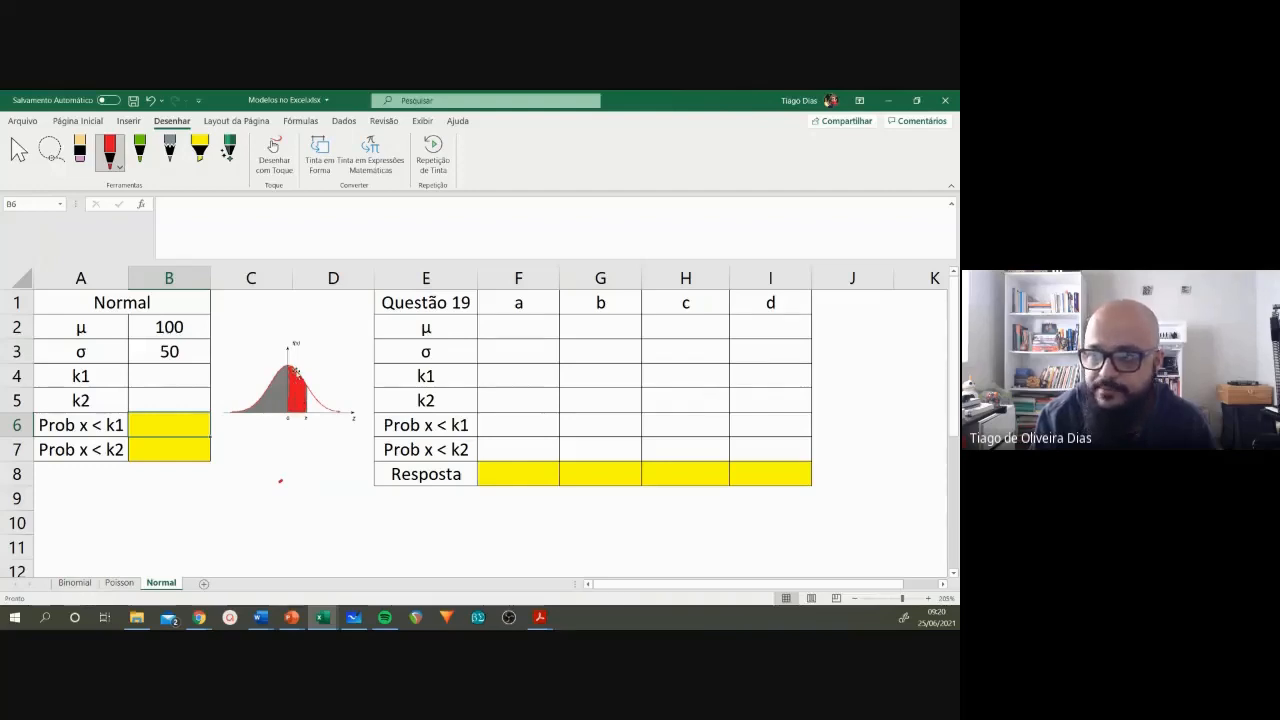
click(82, 157)
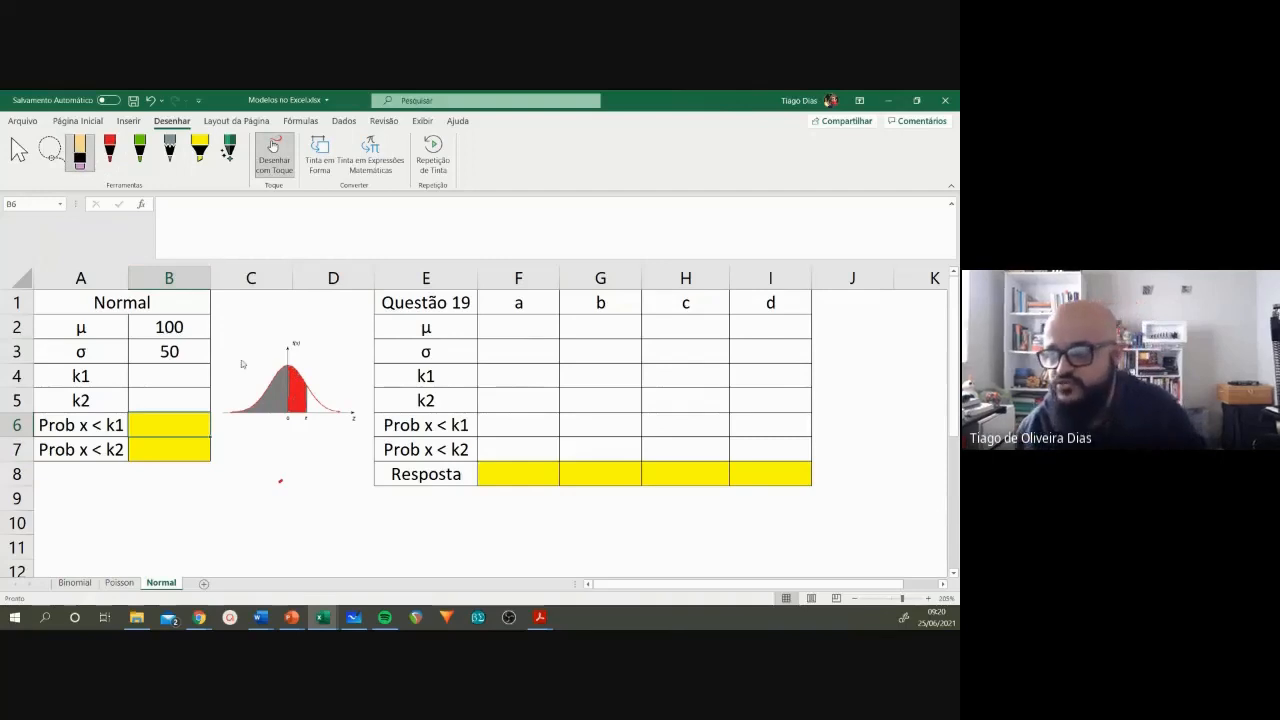
drag(296, 372, 298, 408)
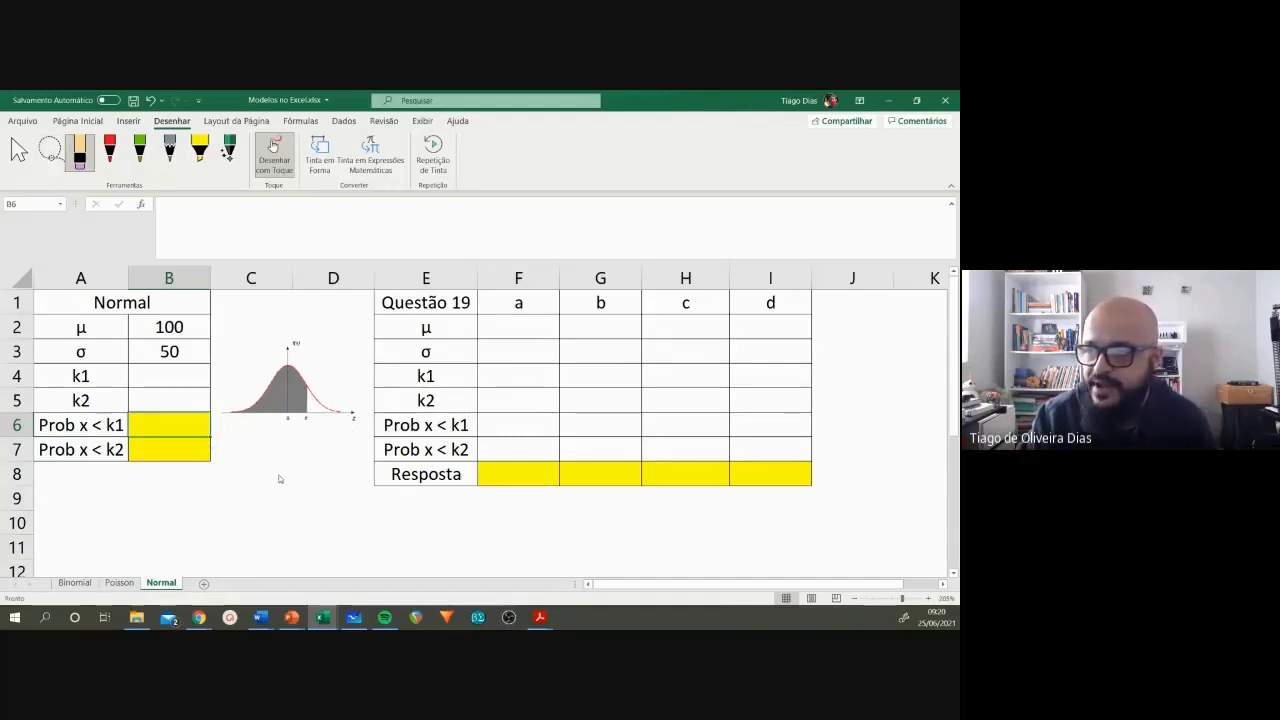
key(Escape)
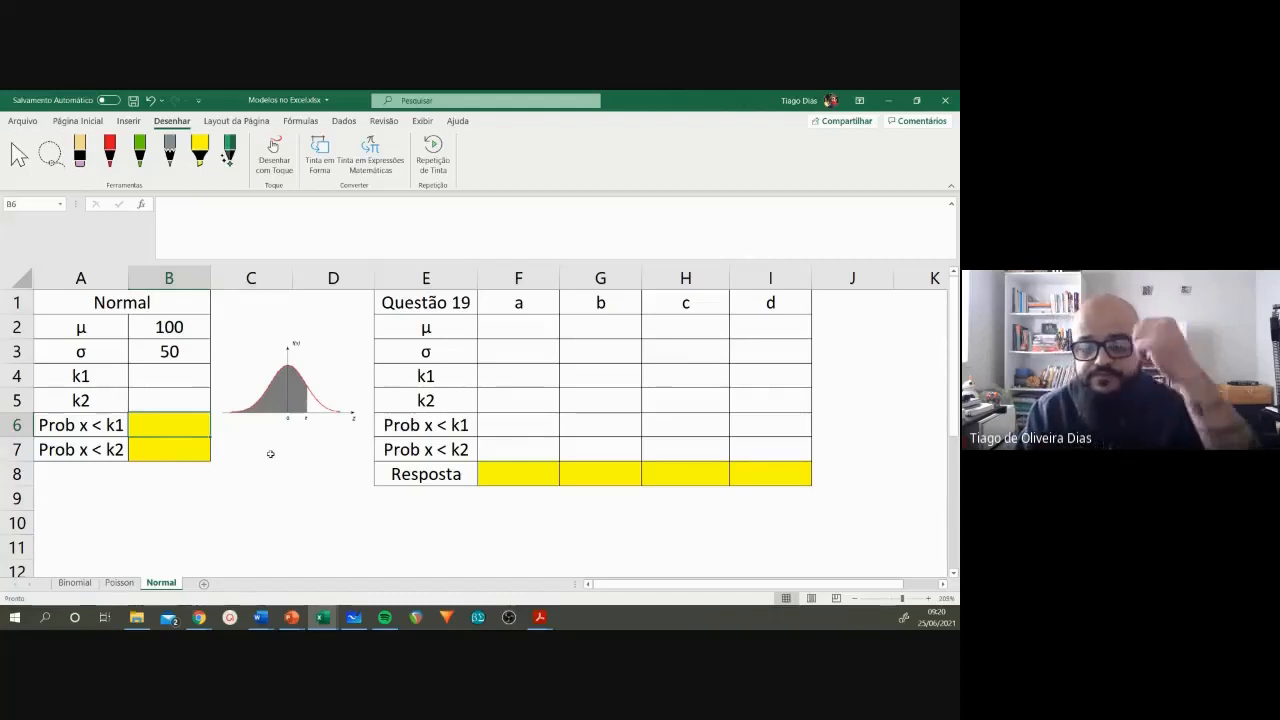
Step: Set k1 in B4 of the Normal table to 30
click(142, 380)
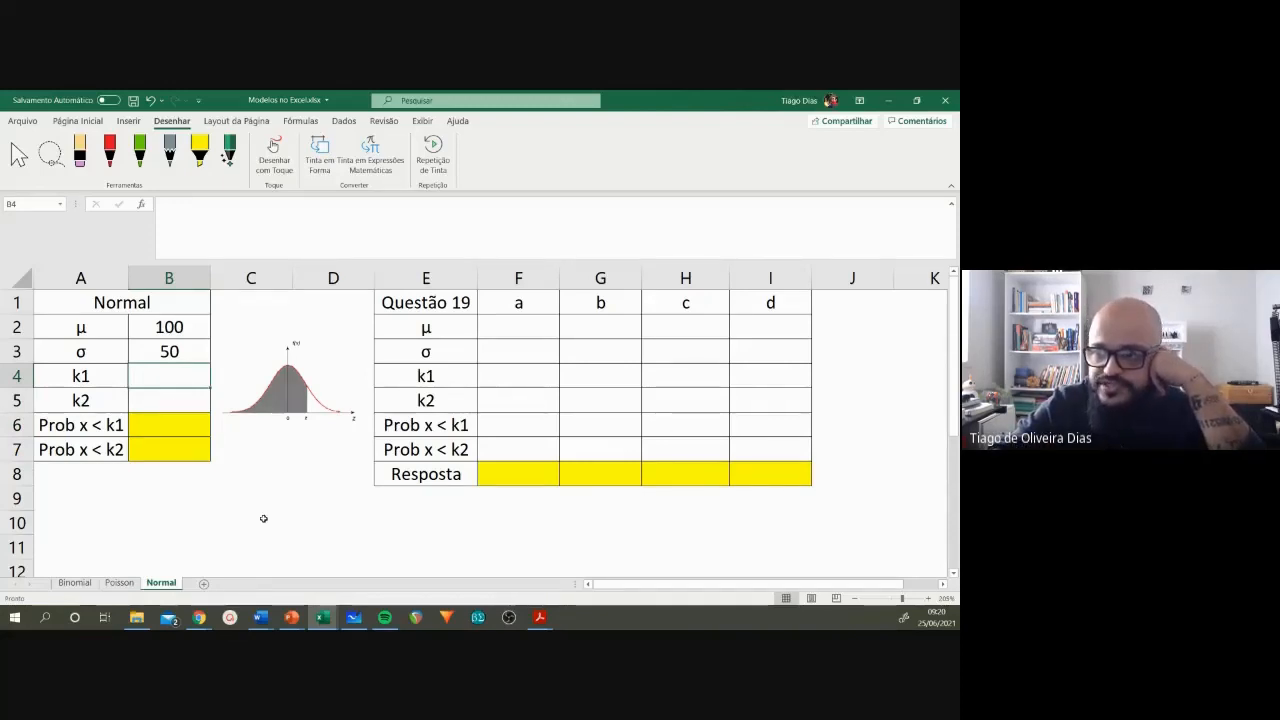
text(1)
key(BackSpace)
text(30)
key(ctrl+Return)
key(Return)
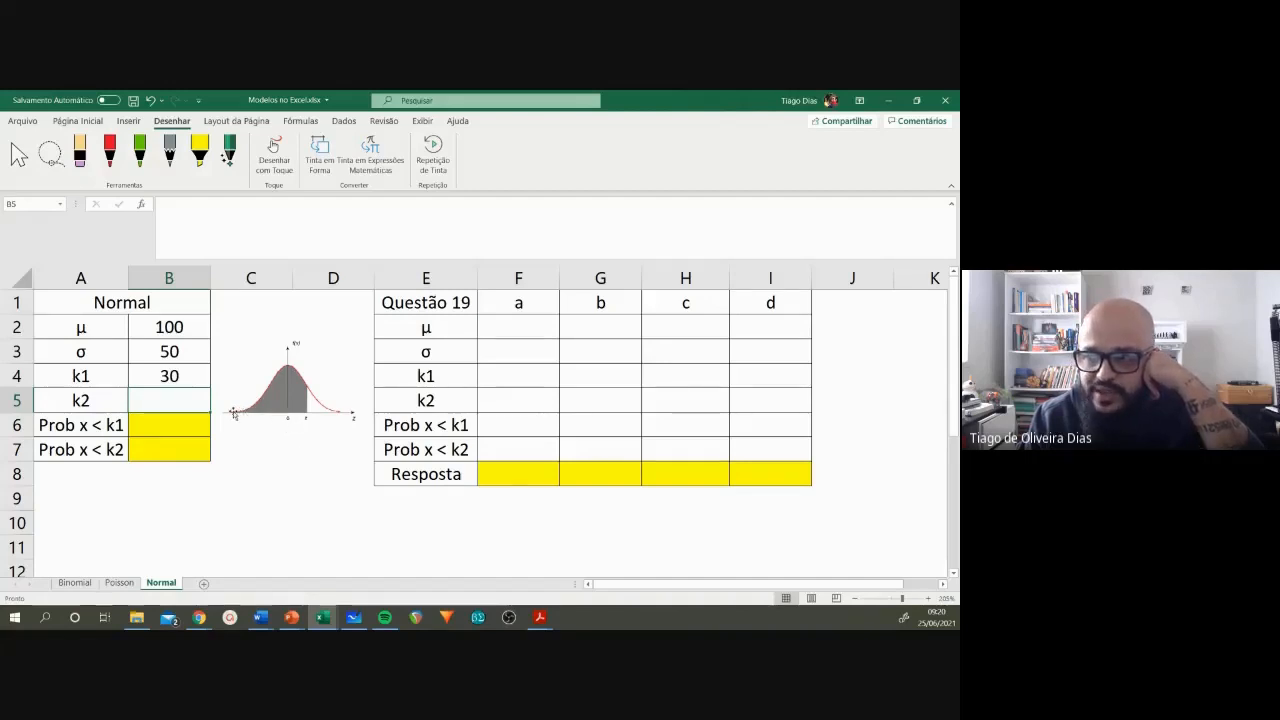
Step: Start a DIST.NORM.N formula in B6 of the Normal table for Prob x < k1
click(160, 424)
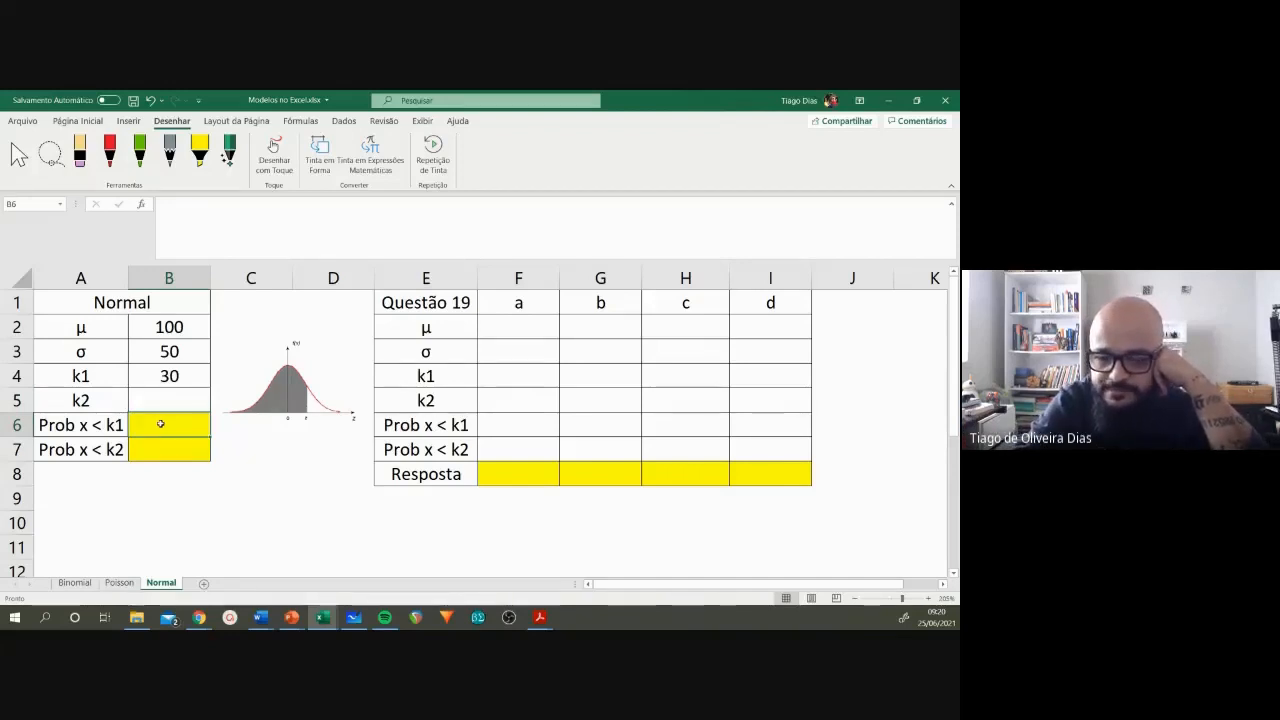
text(=)
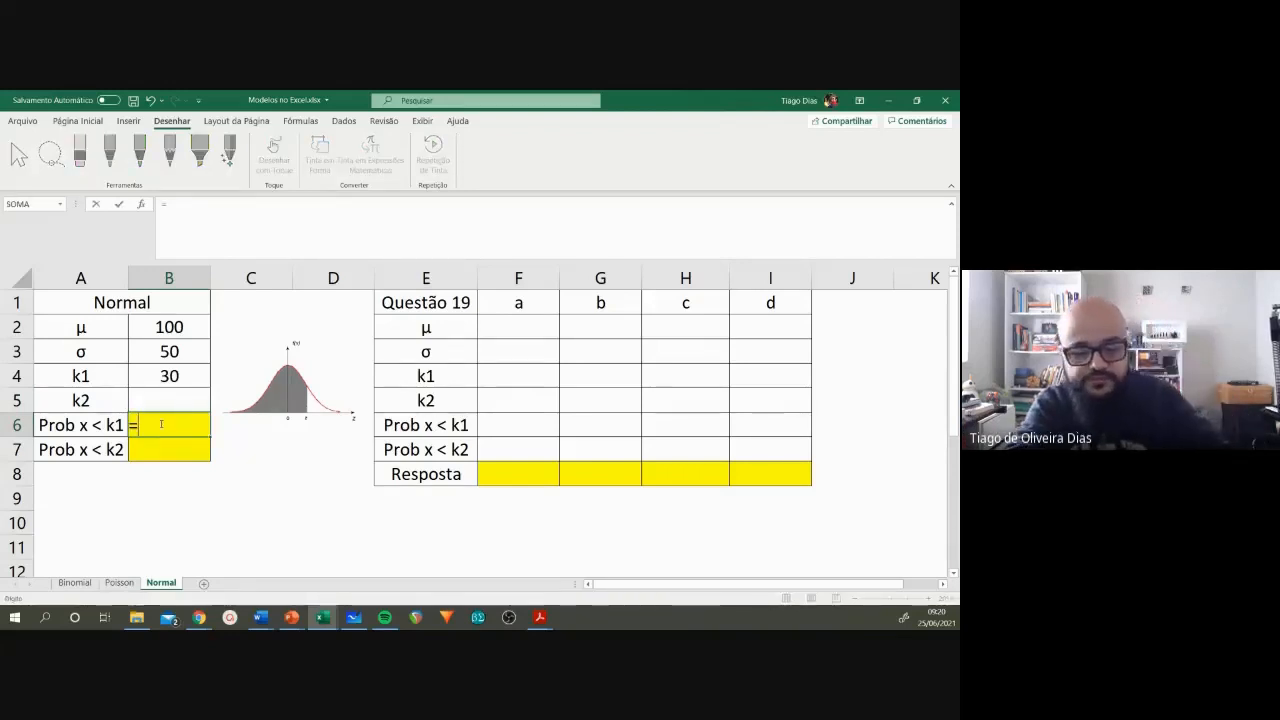
text(dist)
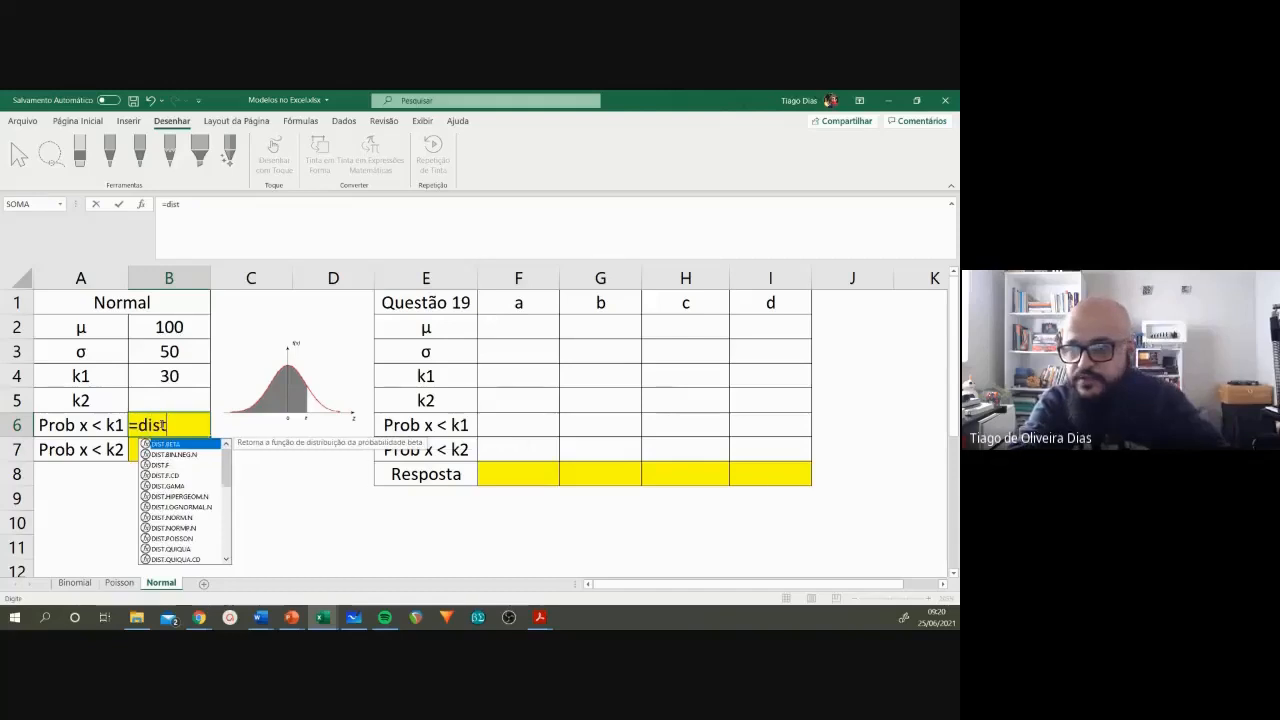
click(179, 519)
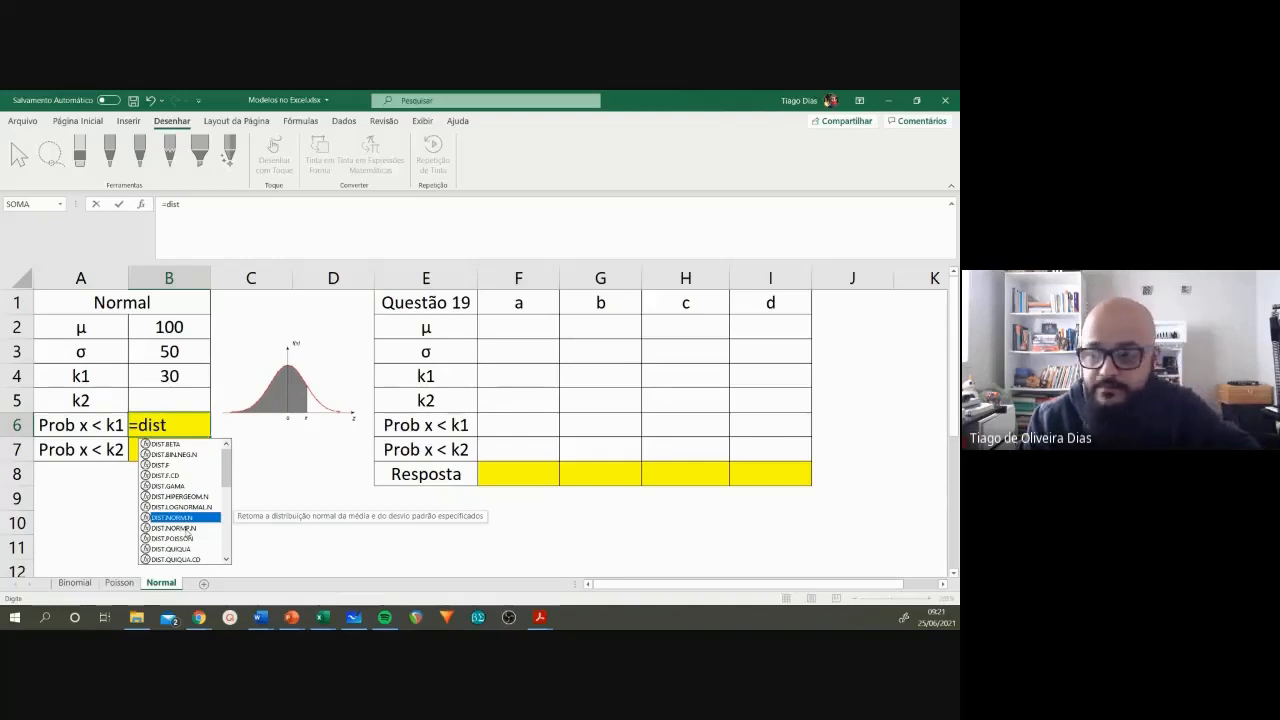
click(176, 528)
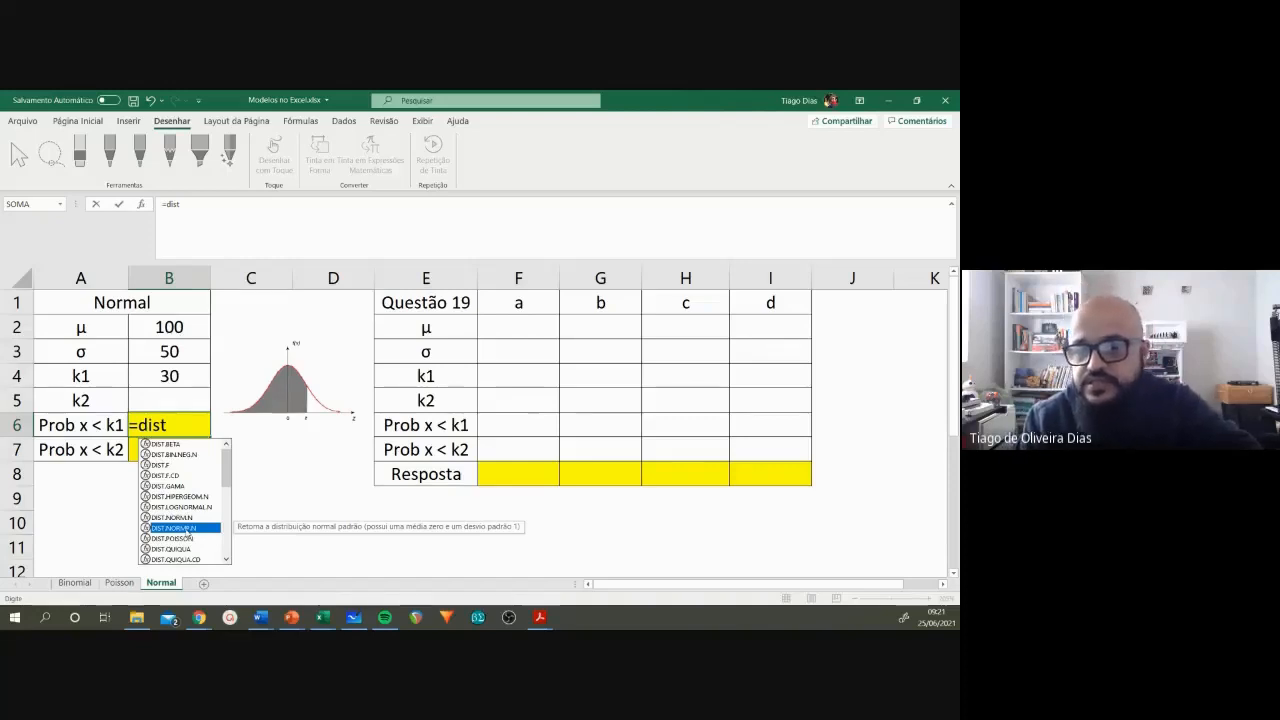
click(187, 518)
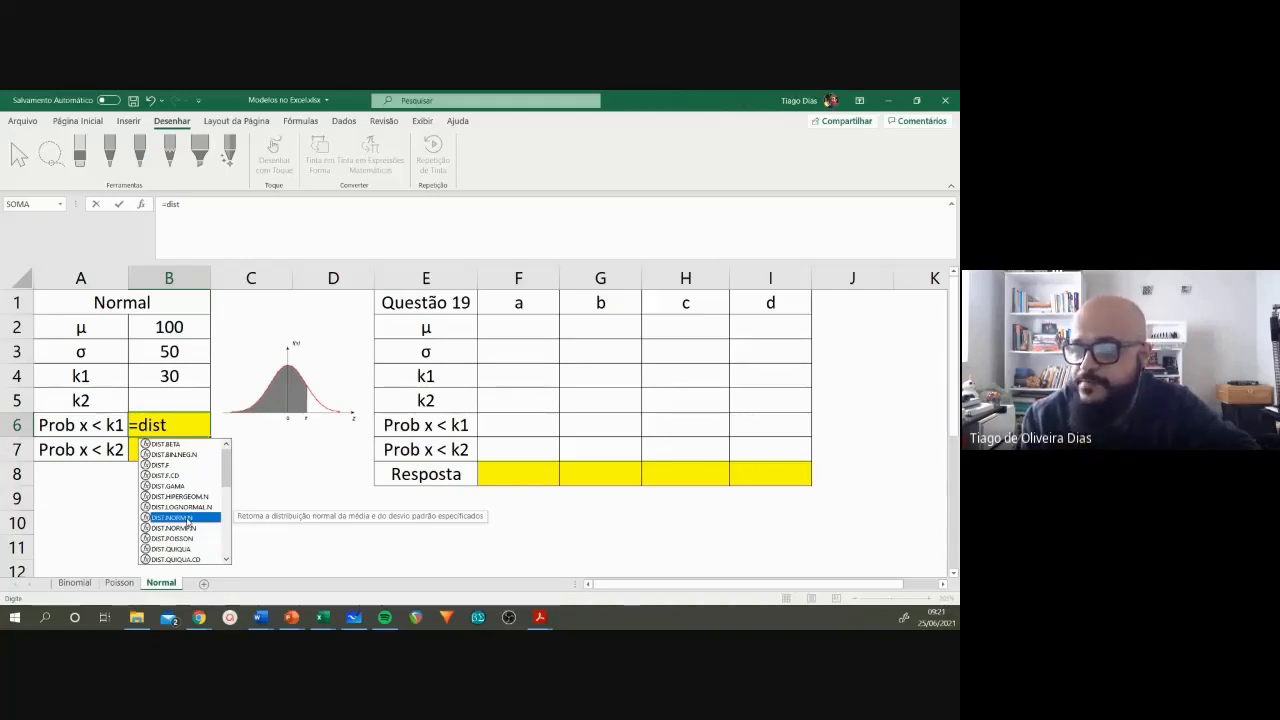
double_click(178, 518)
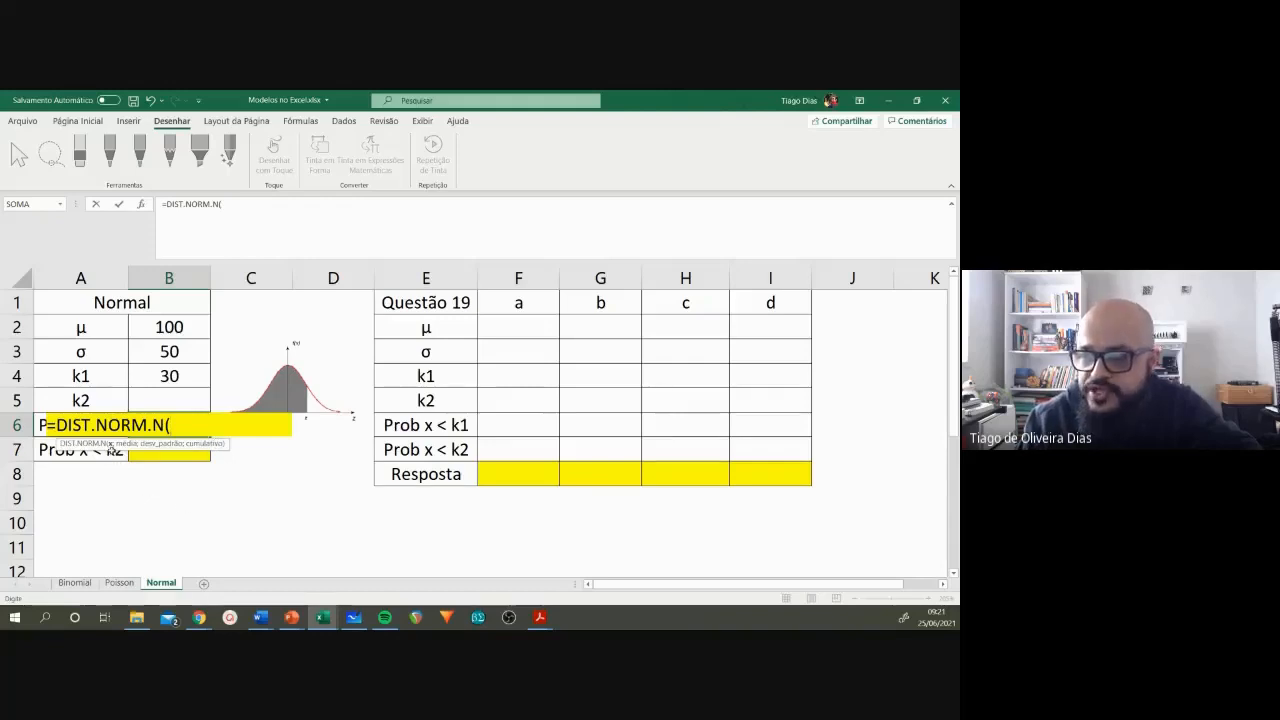
Step: Complete the B6 formula with B4 as x, B2 as mean, B3 as standard deviation and VERDADEIRO for the cumulative argument
click(163, 378)
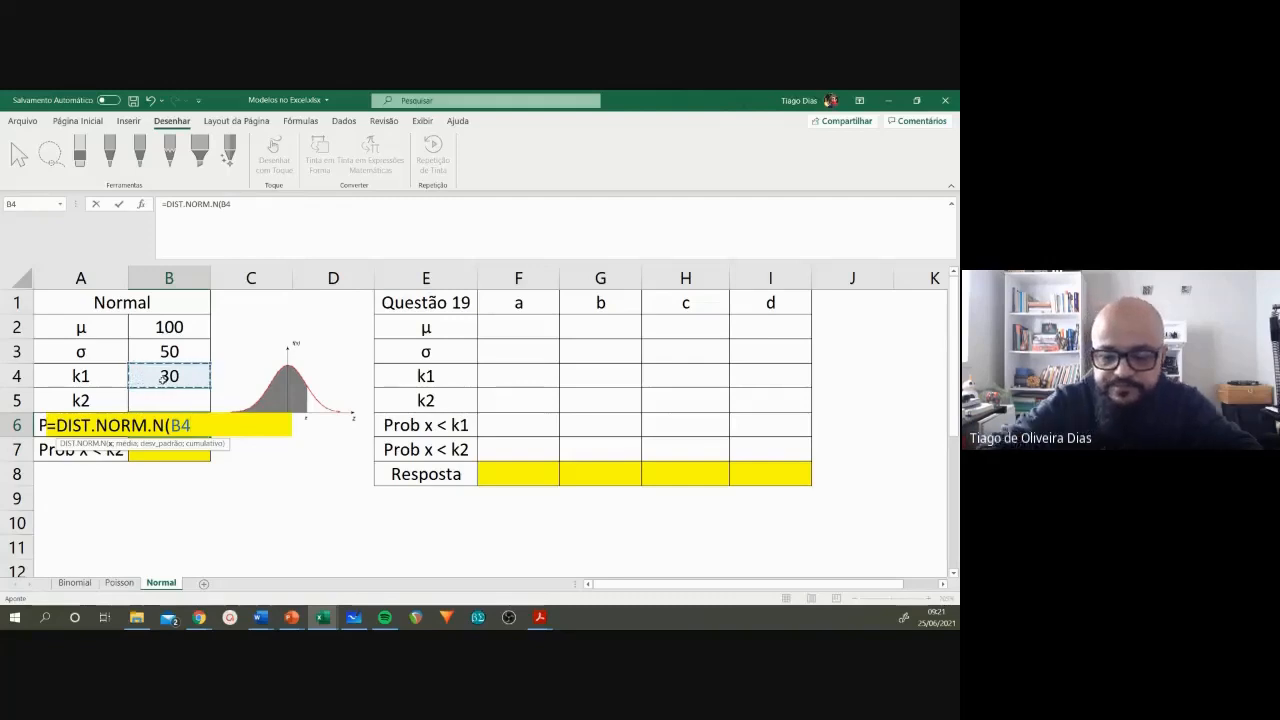
text(;)
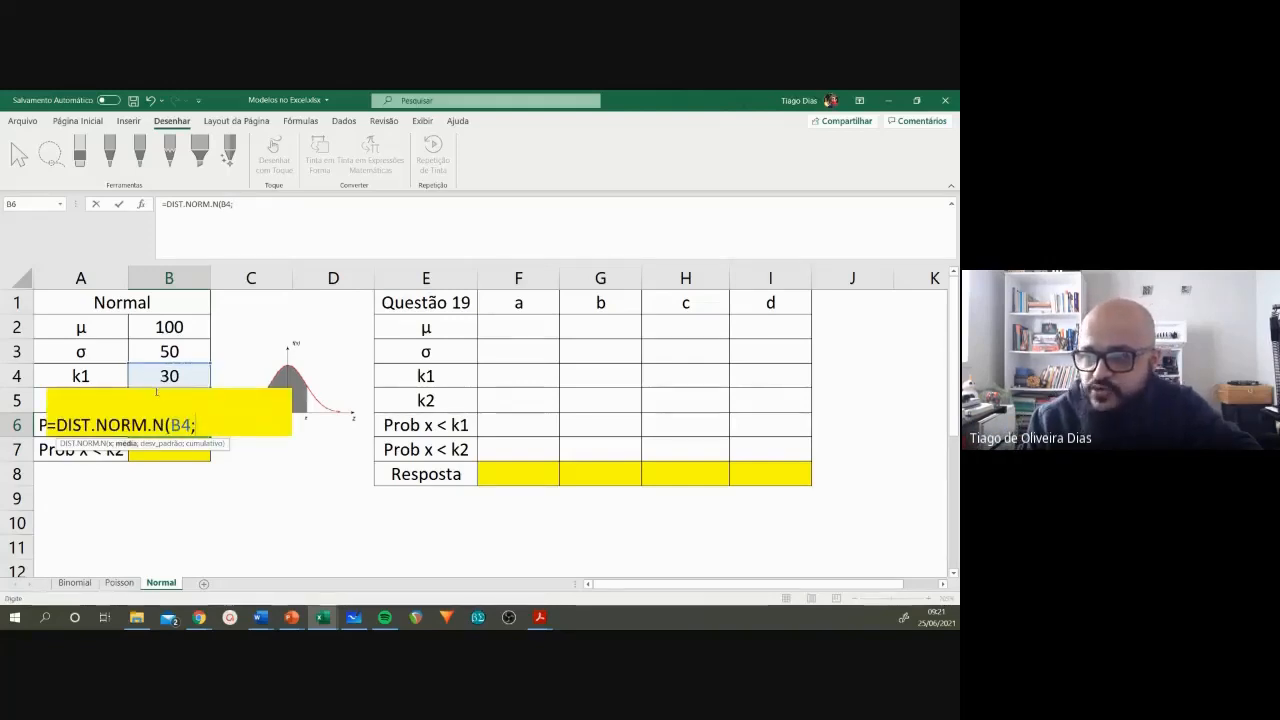
click(163, 328)
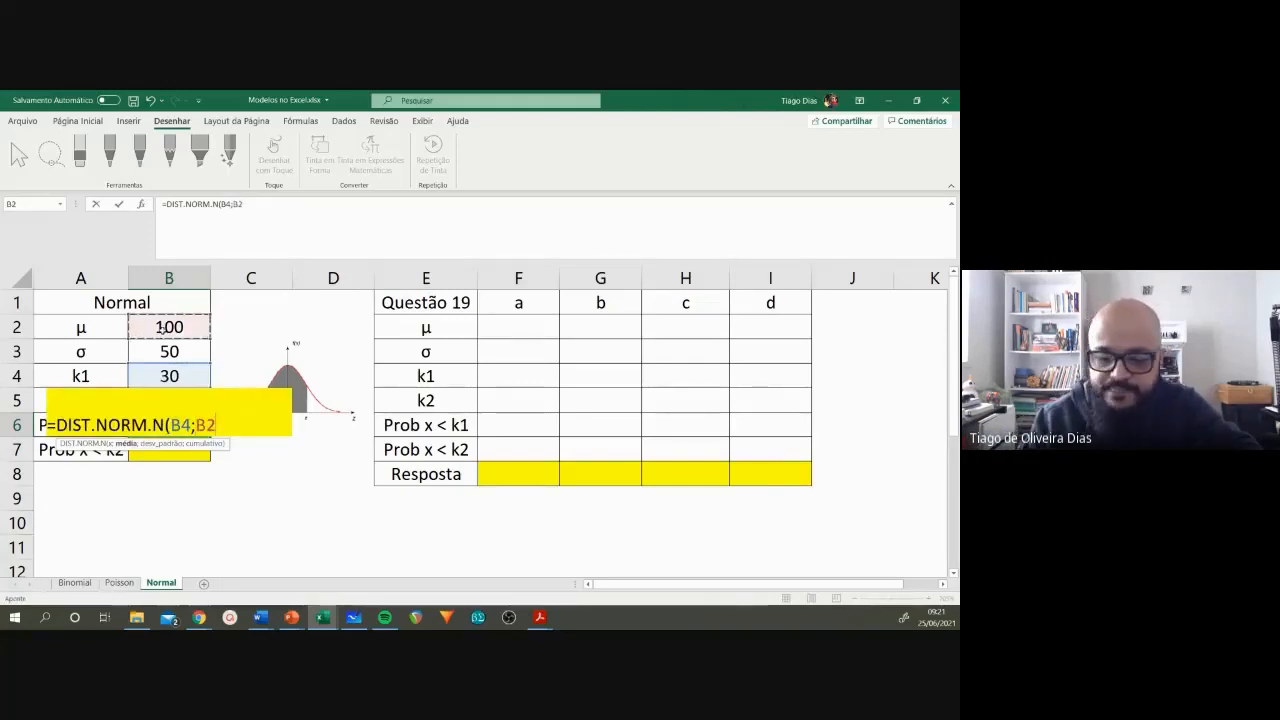
text(;)
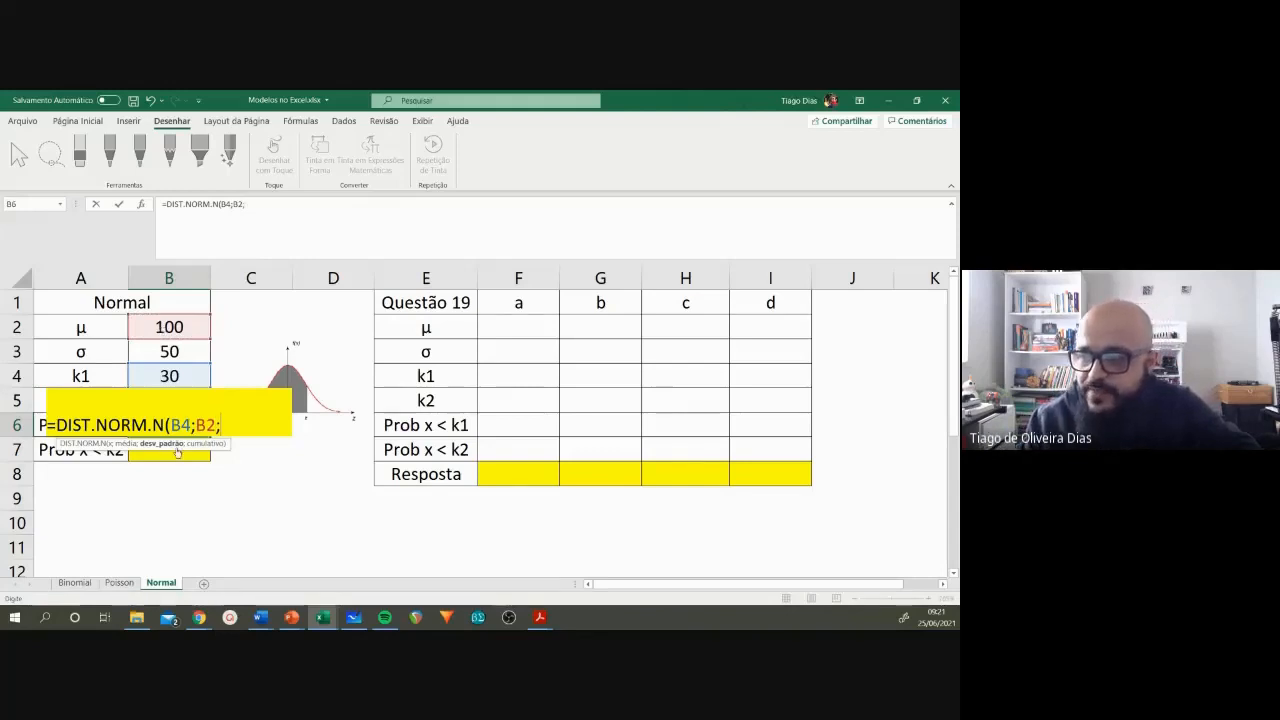
click(173, 352)
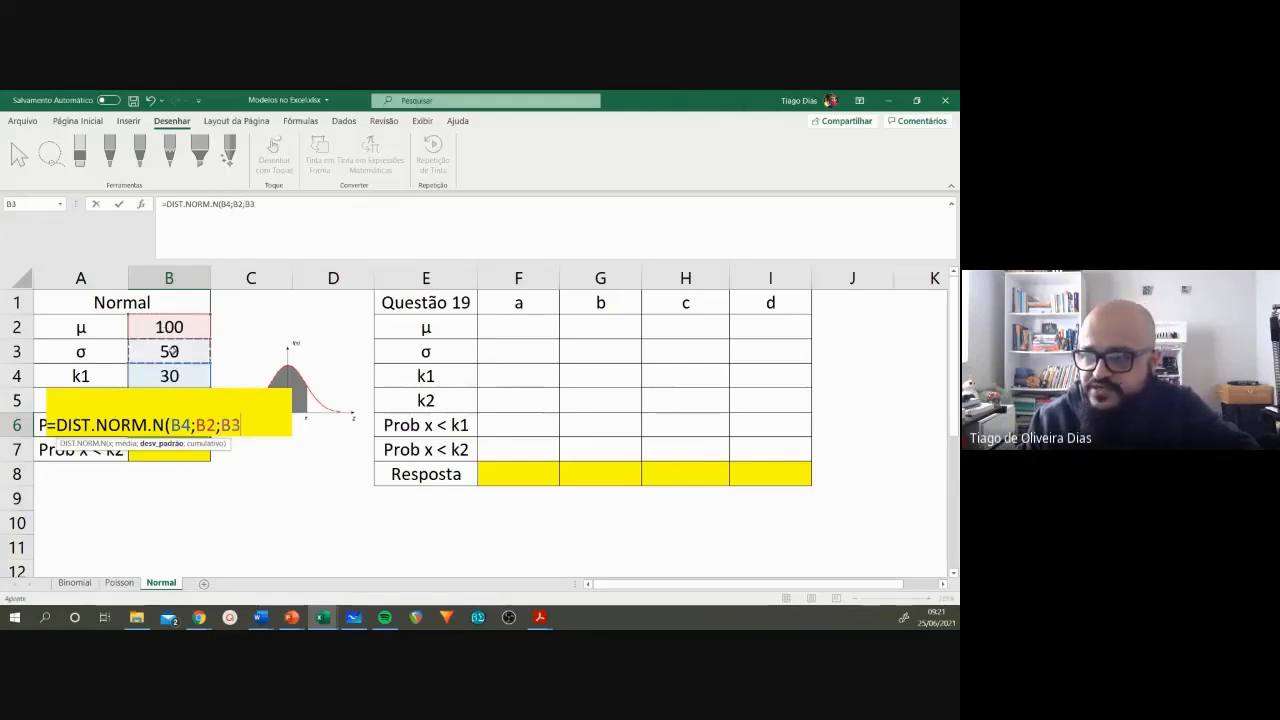
text(;)
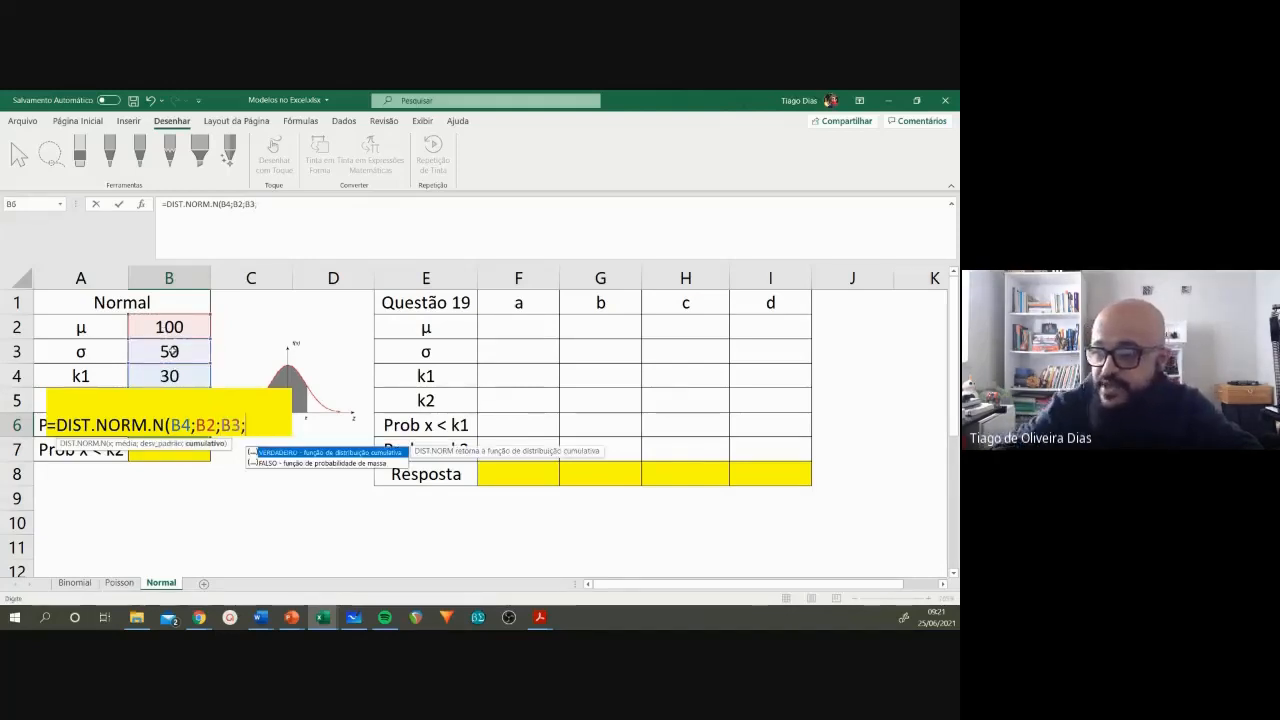
double_click(271, 453)
text())
key(Return)
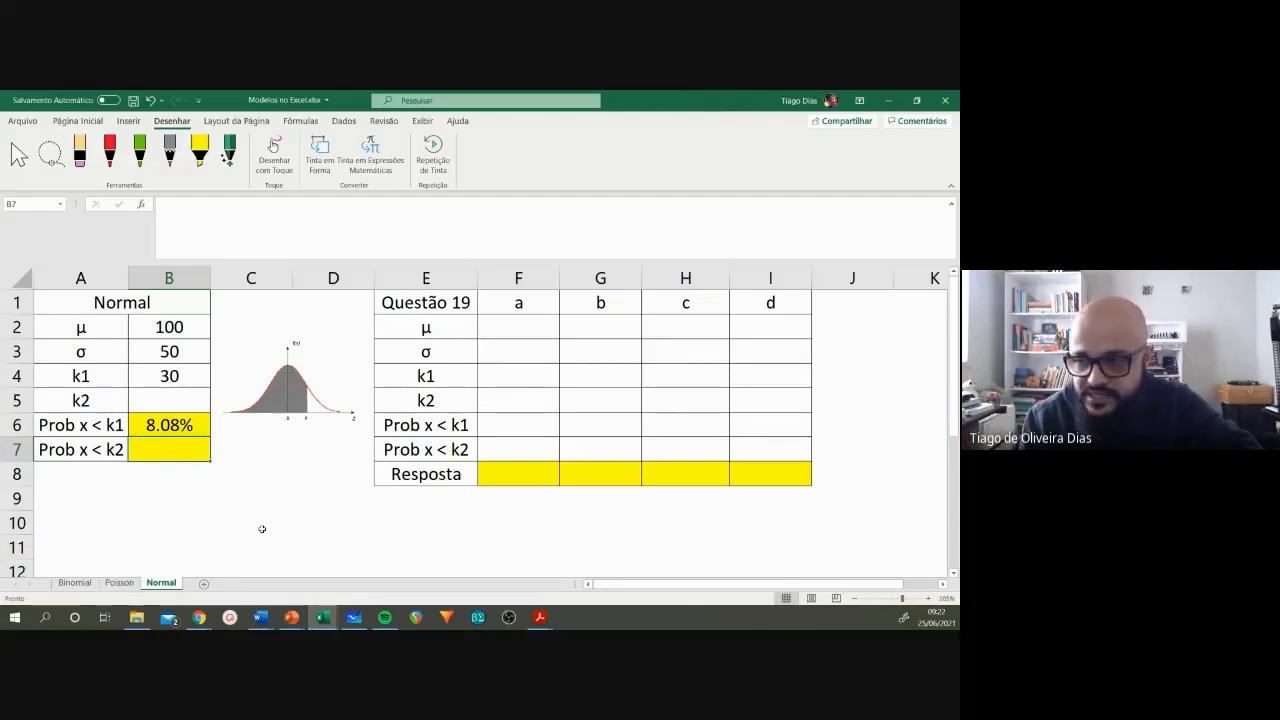
Step: Review the arguments of the DIST.NORM.N formula in B6, leaving it unedited
click(182, 430)
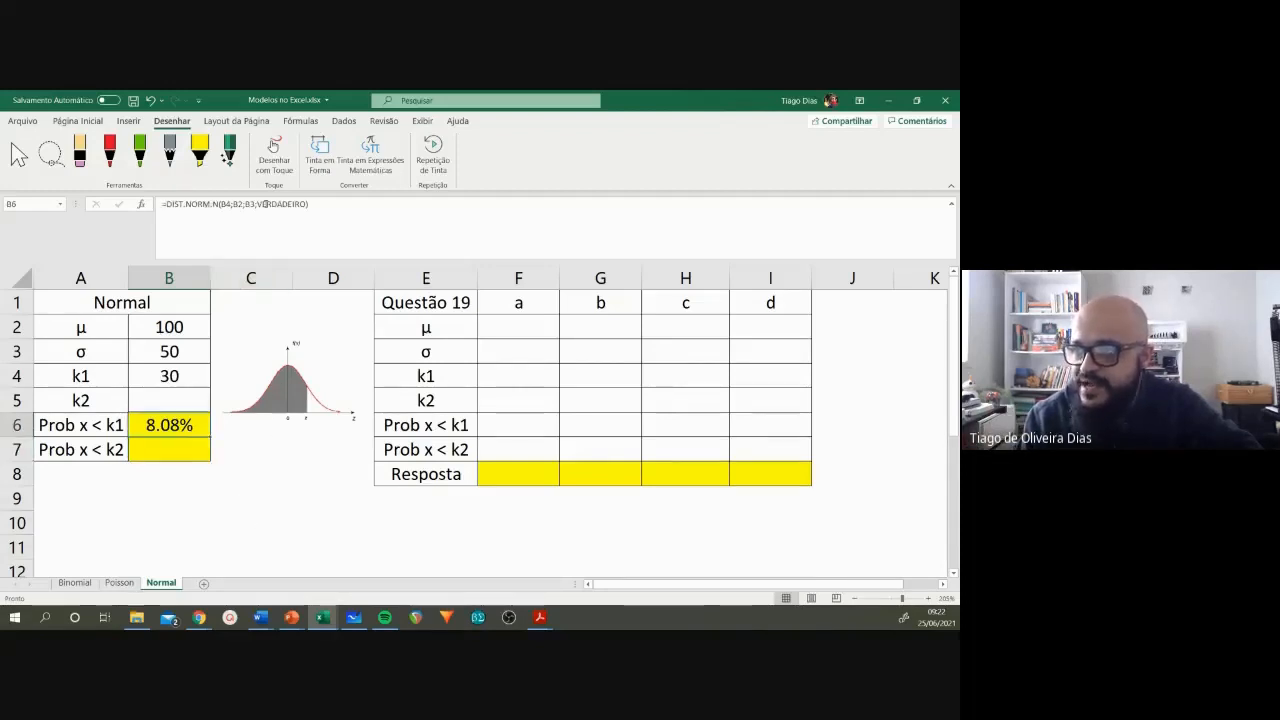
click(266, 203)
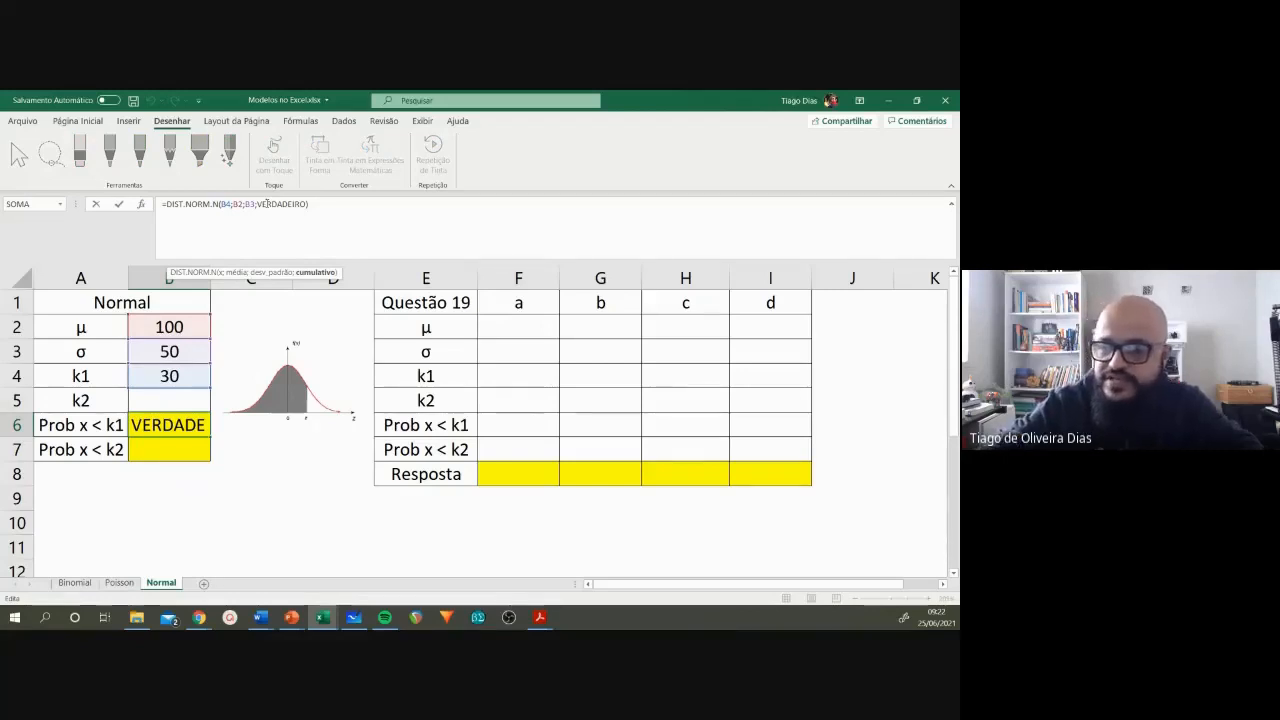
key(Return)
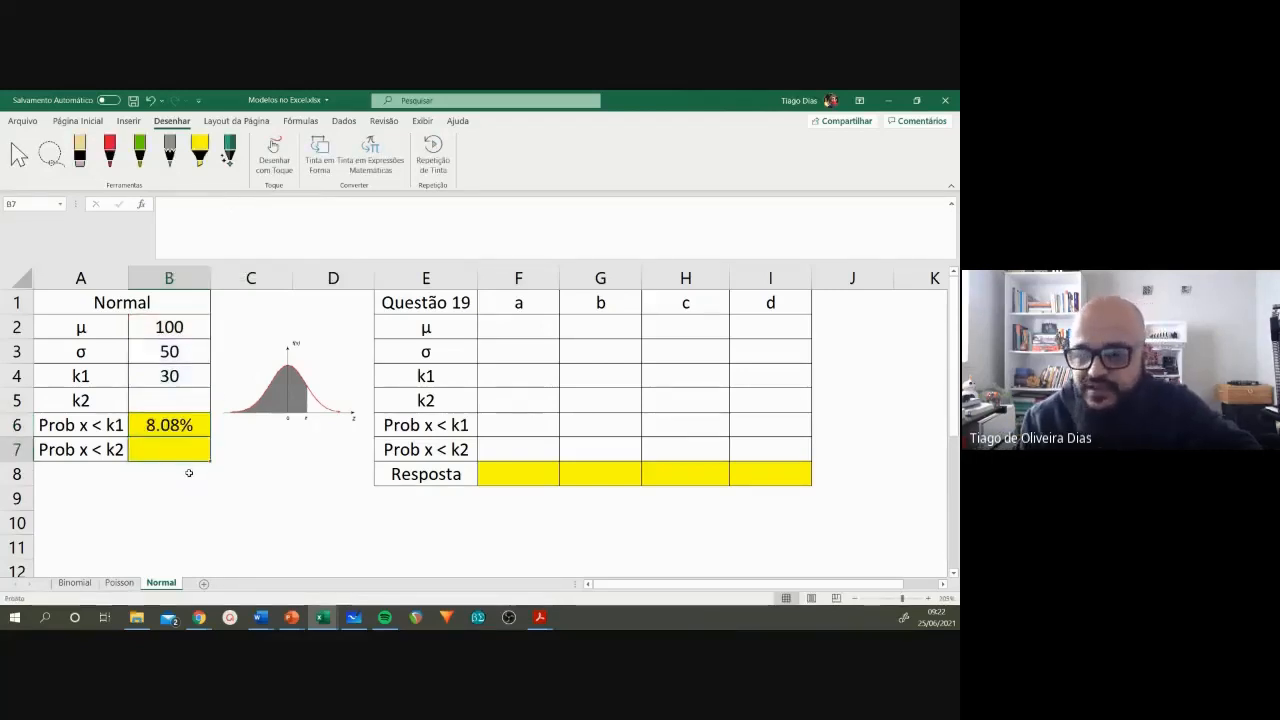
click(165, 425)
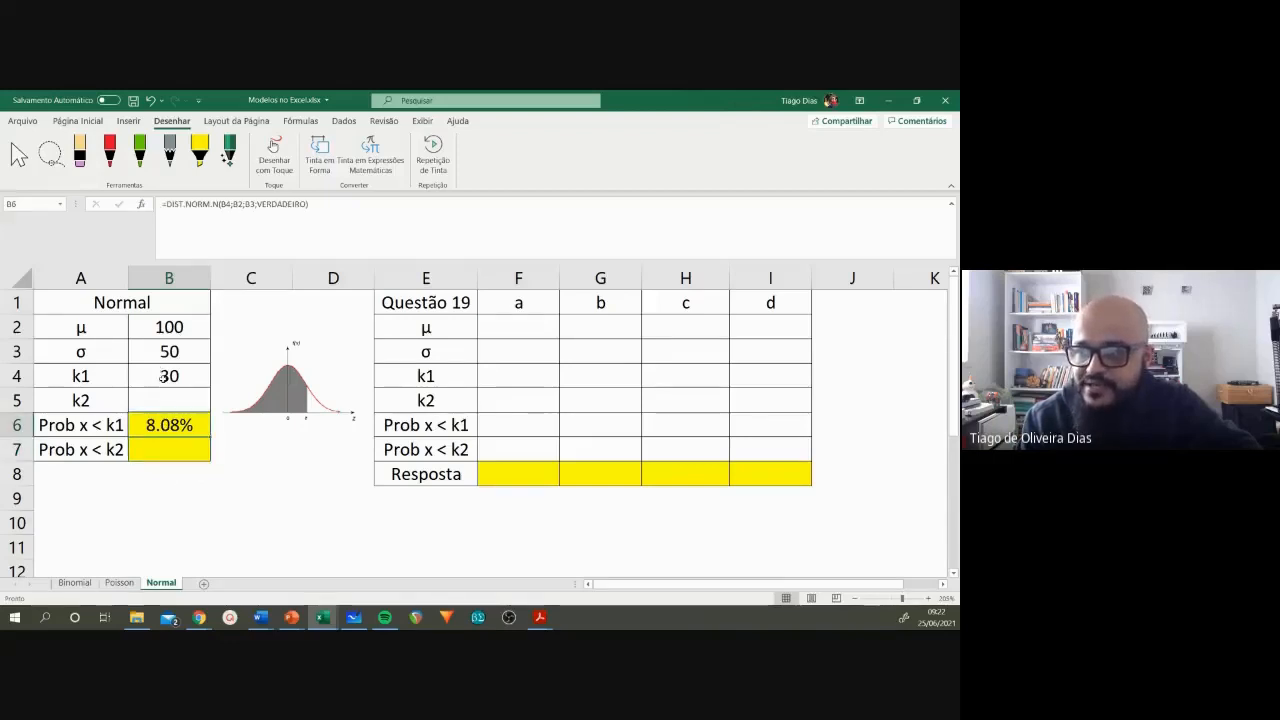
Step: Illustrate the tail below 30 in red ink on the normal curve with the mean labelled 50, and erase the 30 marks
click(163, 377)
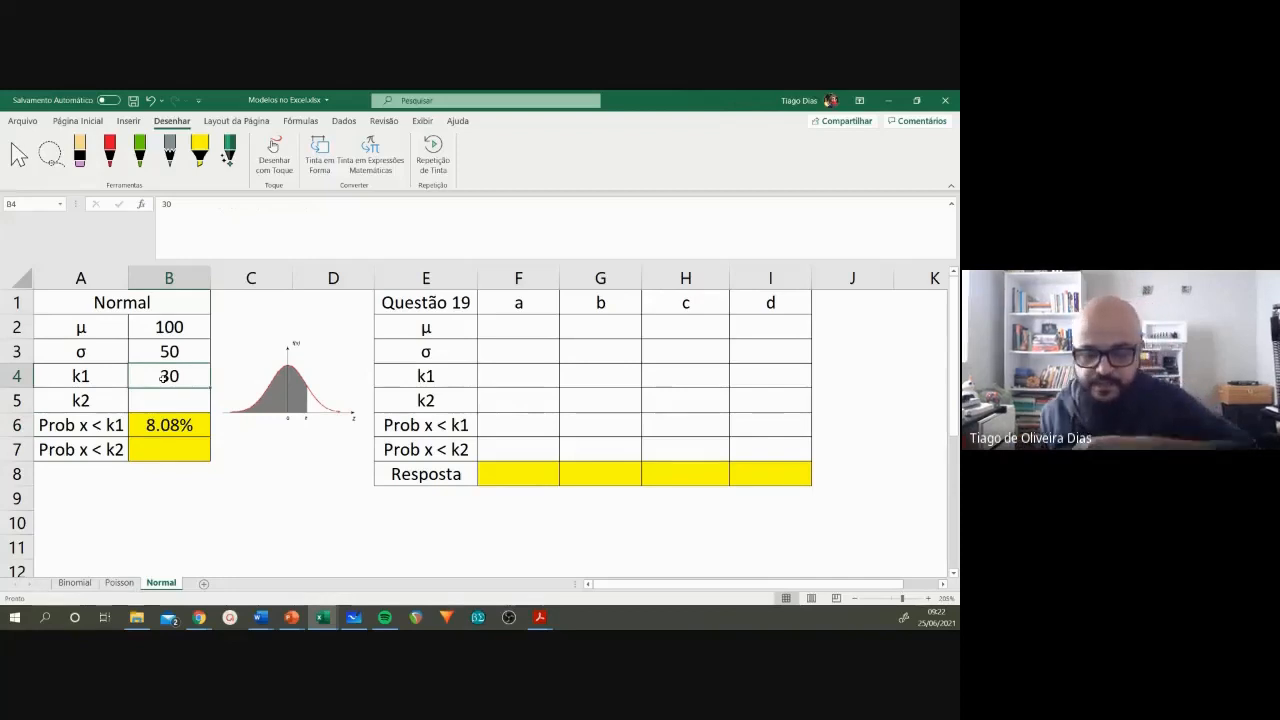
click(110, 150)
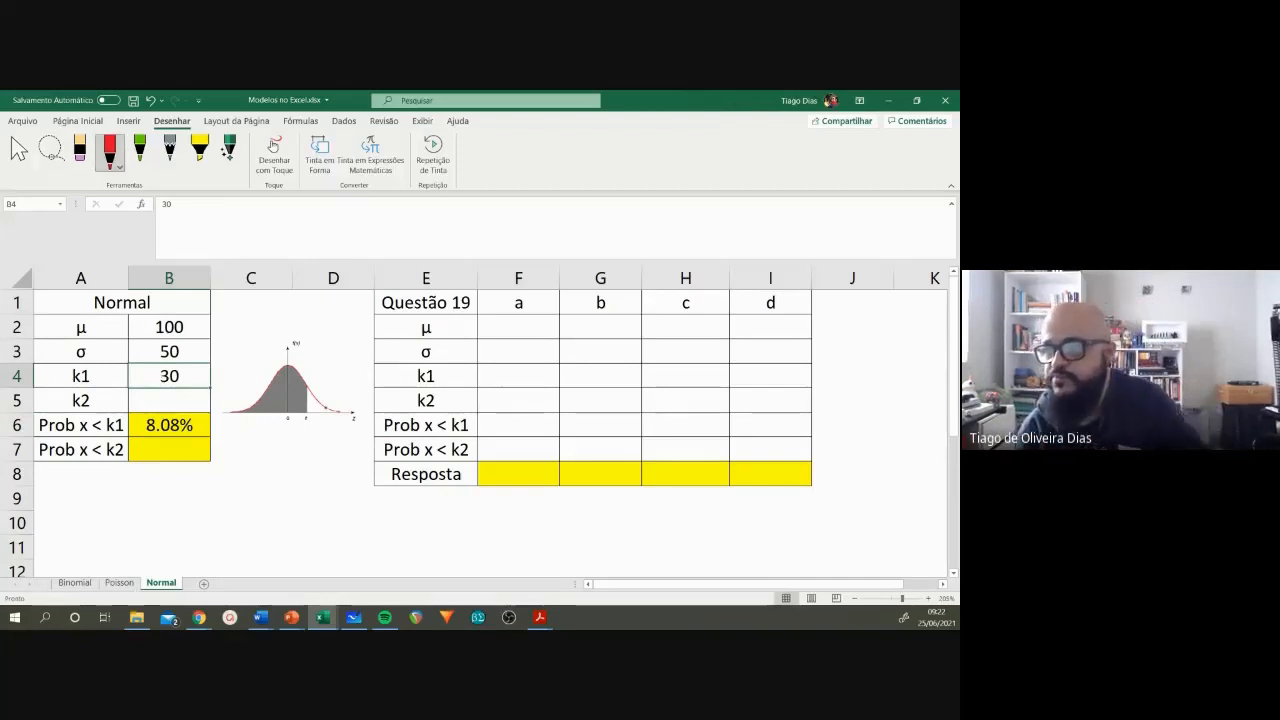
click(110, 150)
click(281, 448)
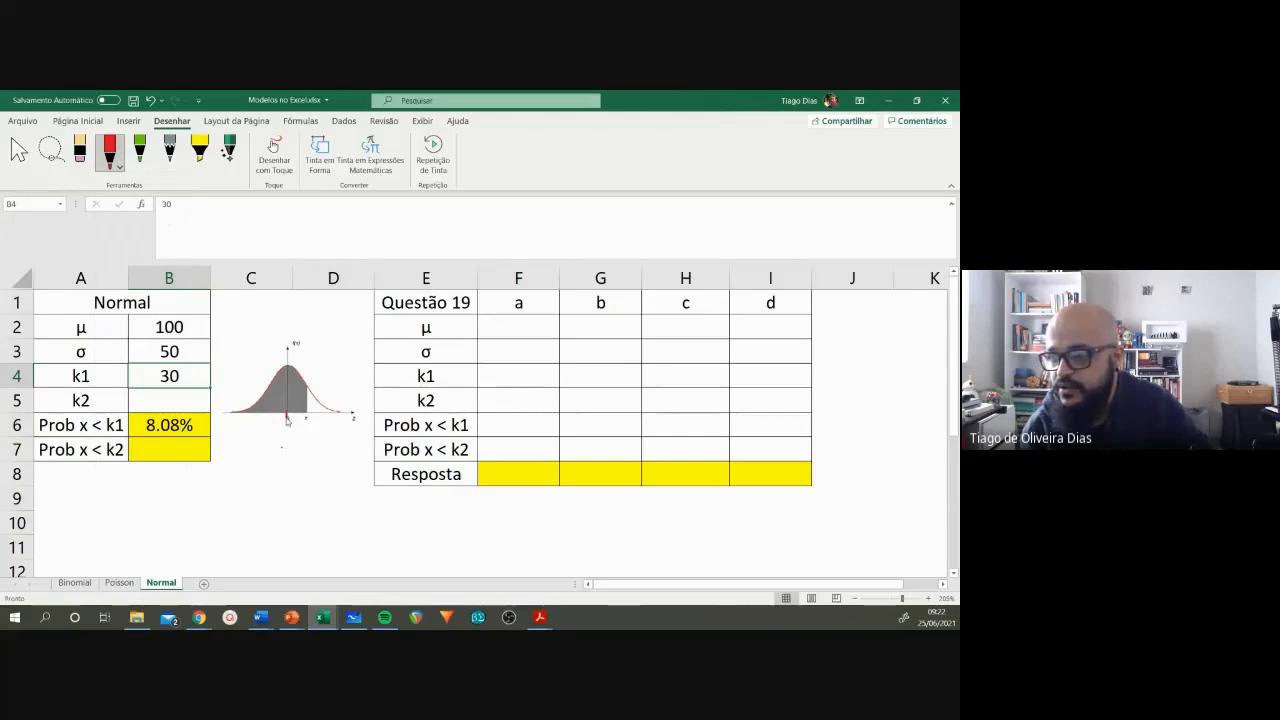
drag(289, 426, 289, 426)
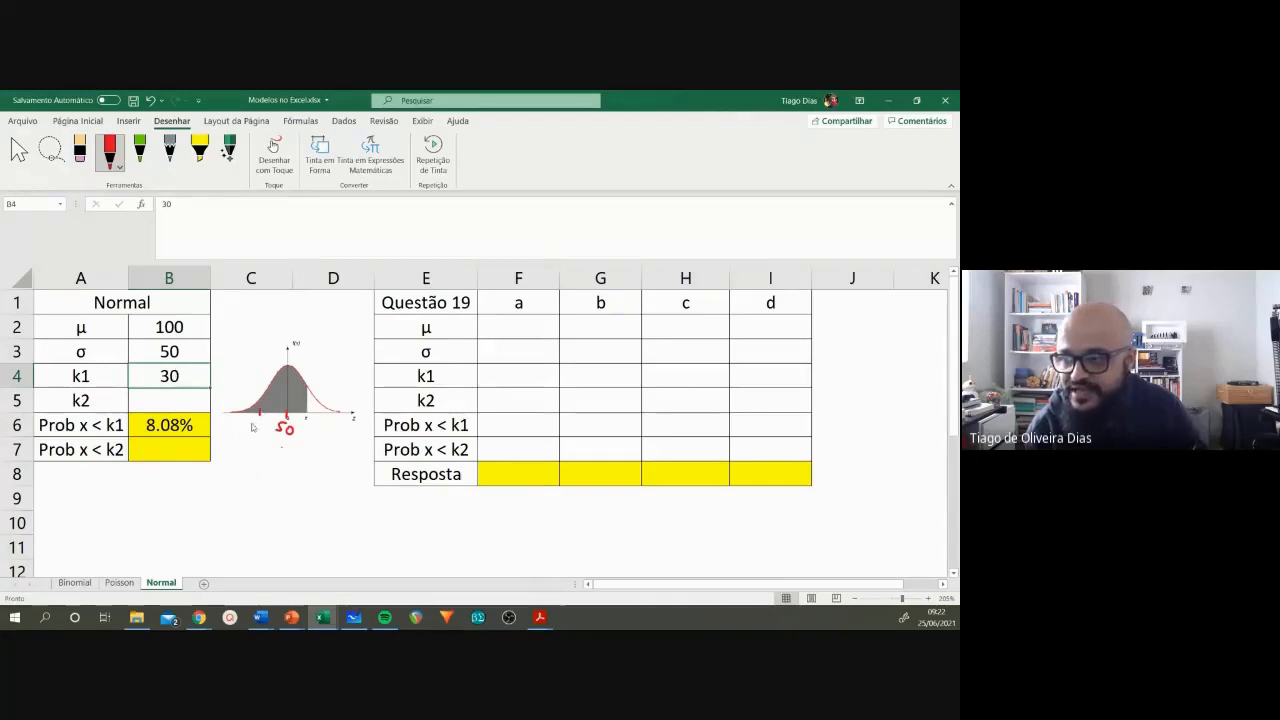
drag(250, 424, 256, 433)
drag(265, 425, 265, 425)
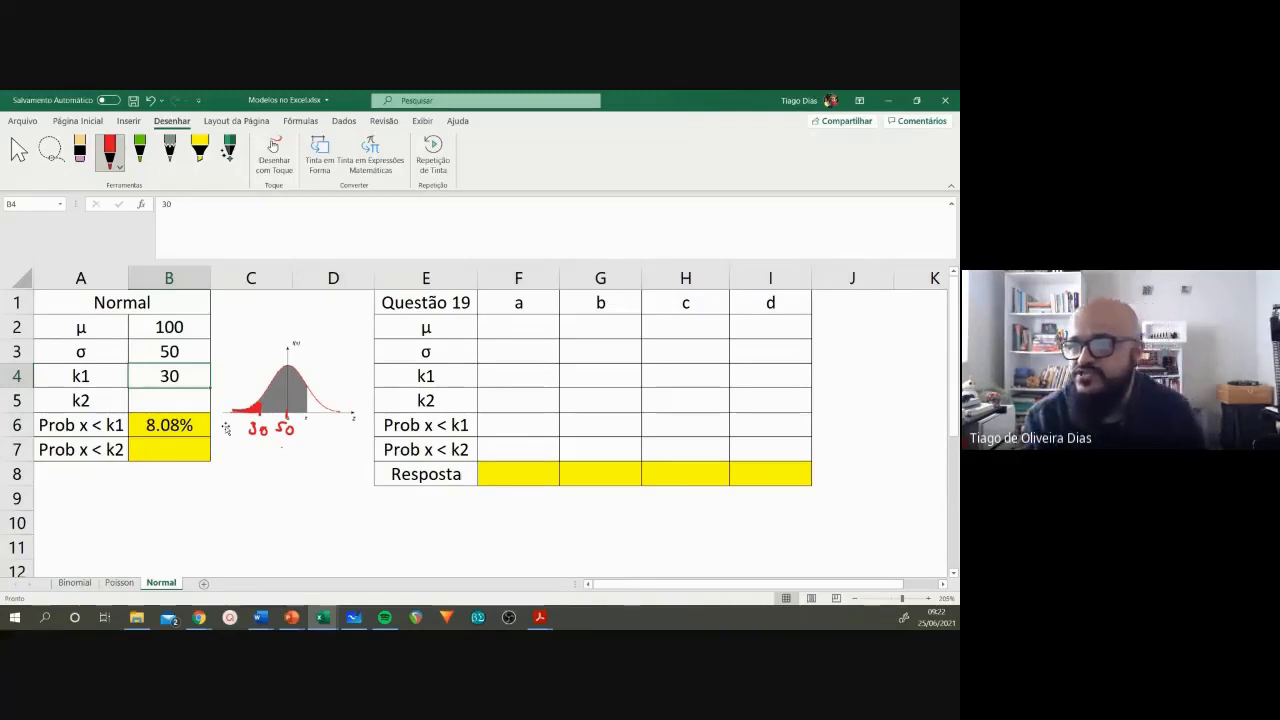
click(80, 152)
mouse_move(276, 432)
mouse_down()
mouse_move(250, 426)
mouse_move(264, 431)
mouse_up()
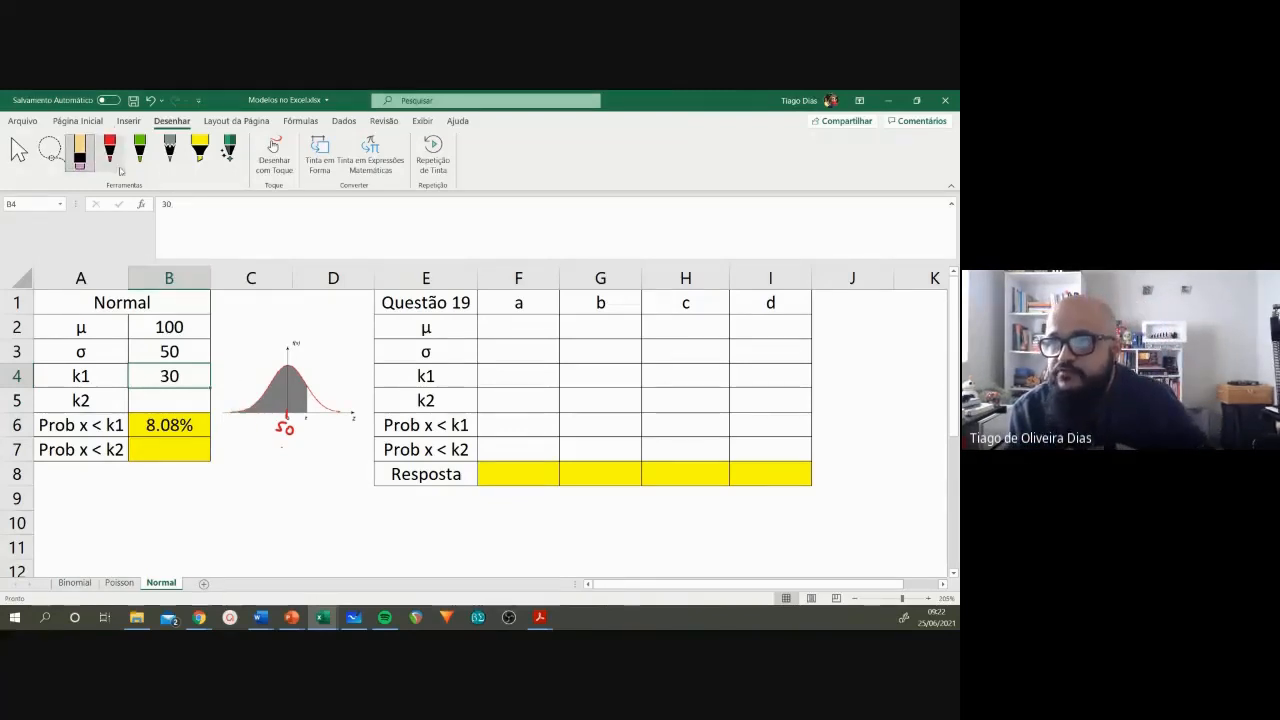
Step: Mark 70 at the curve's cut-off with the area below it hatched in red ink, and set k1 in B4 to 70
click(109, 150)
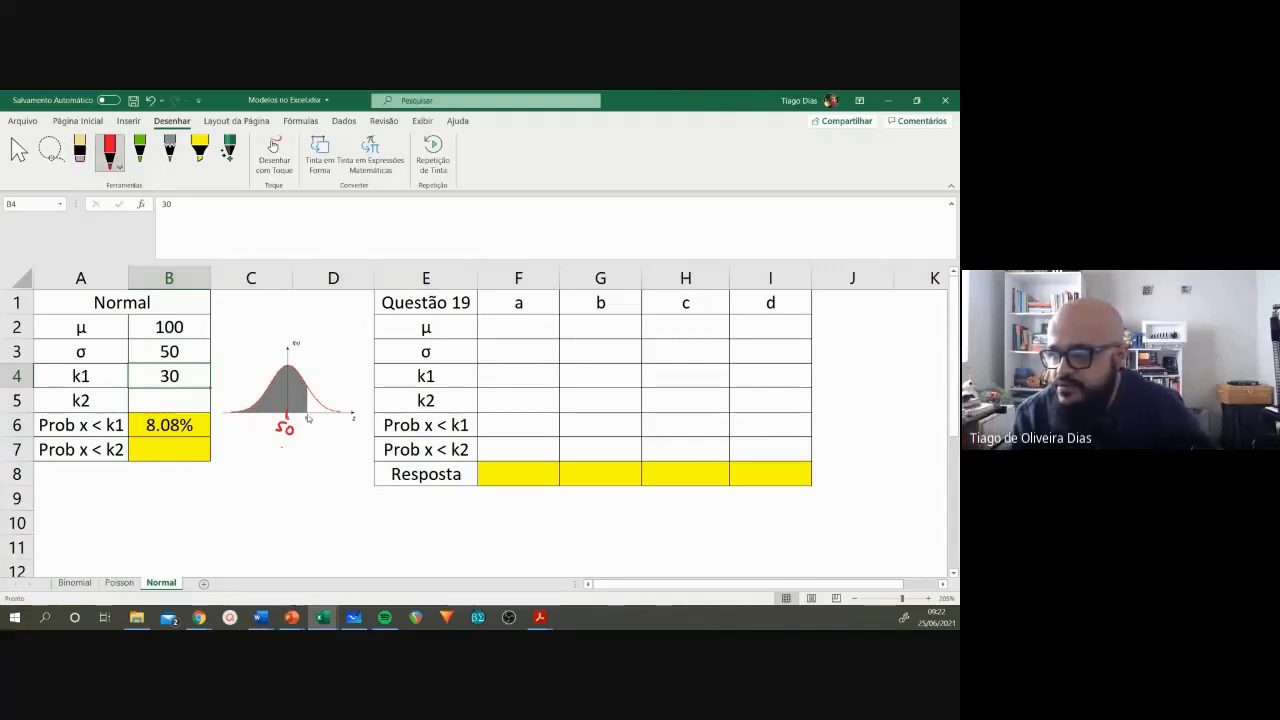
mouse_move(307, 414)
mouse_down()
mouse_move(309, 436)
mouse_move(318, 425)
mouse_move(295, 412)
mouse_move(253, 410)
mouse_up()
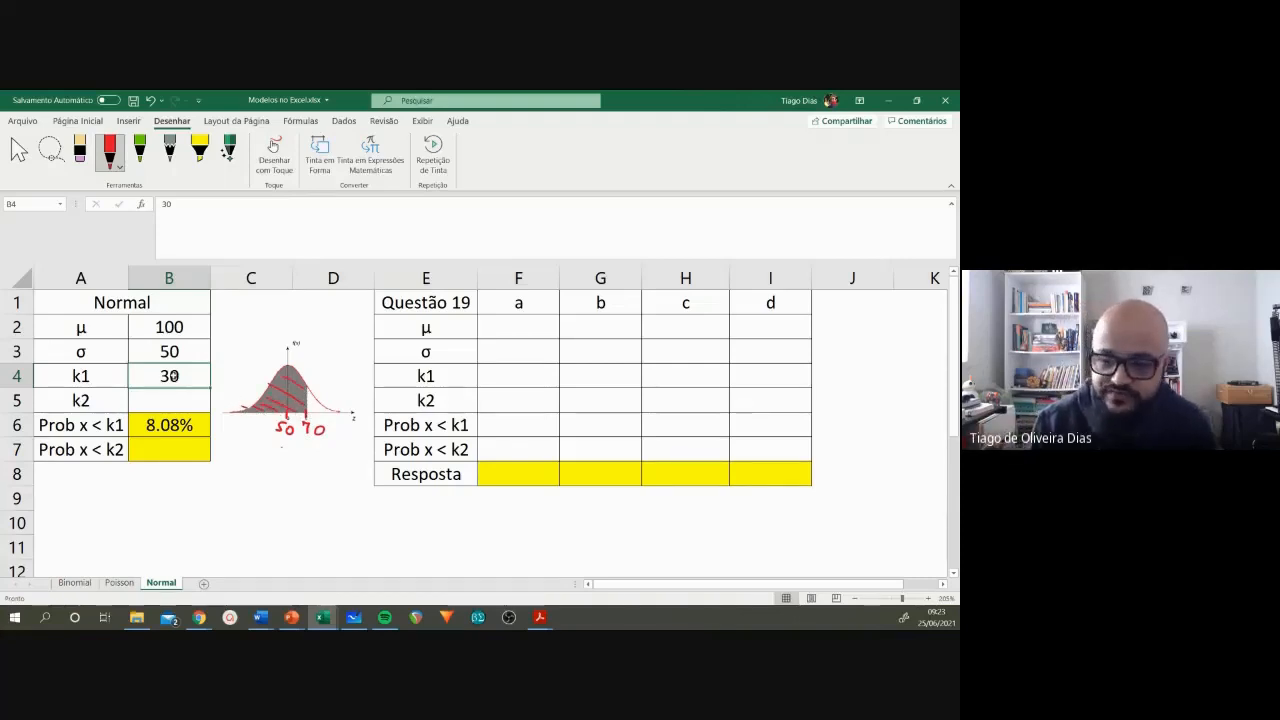
text(70)
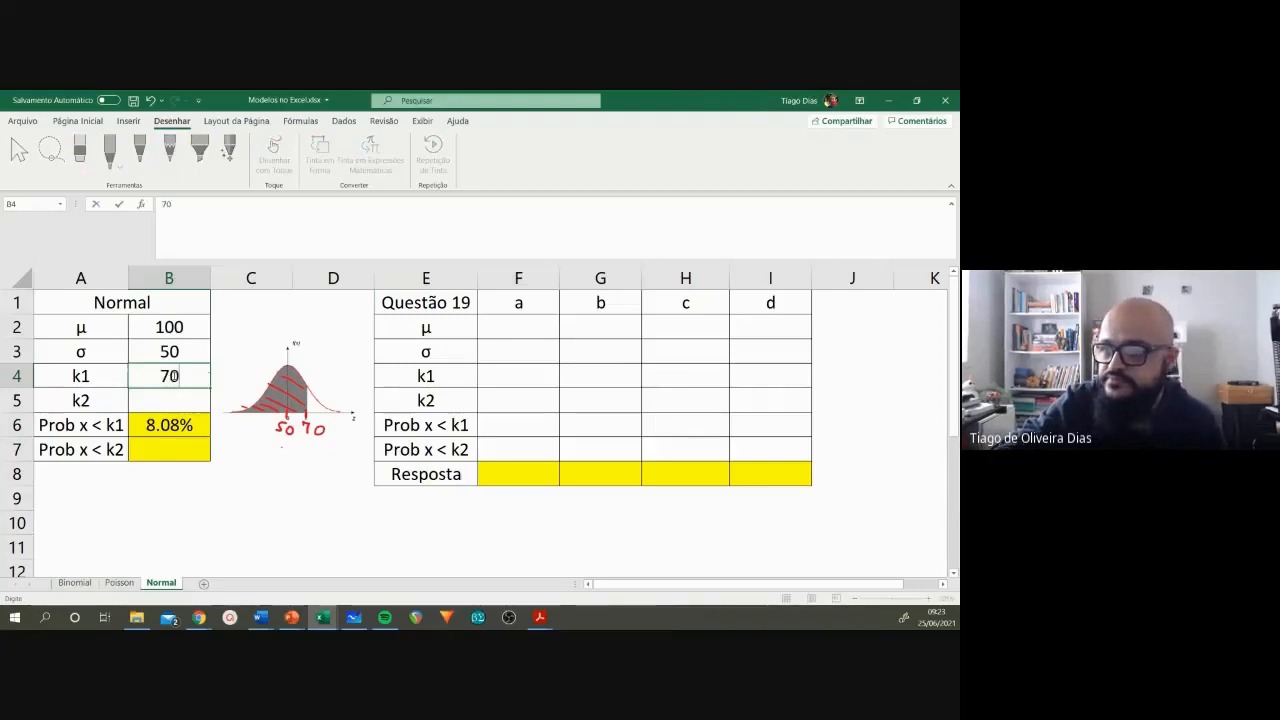
key(Return)
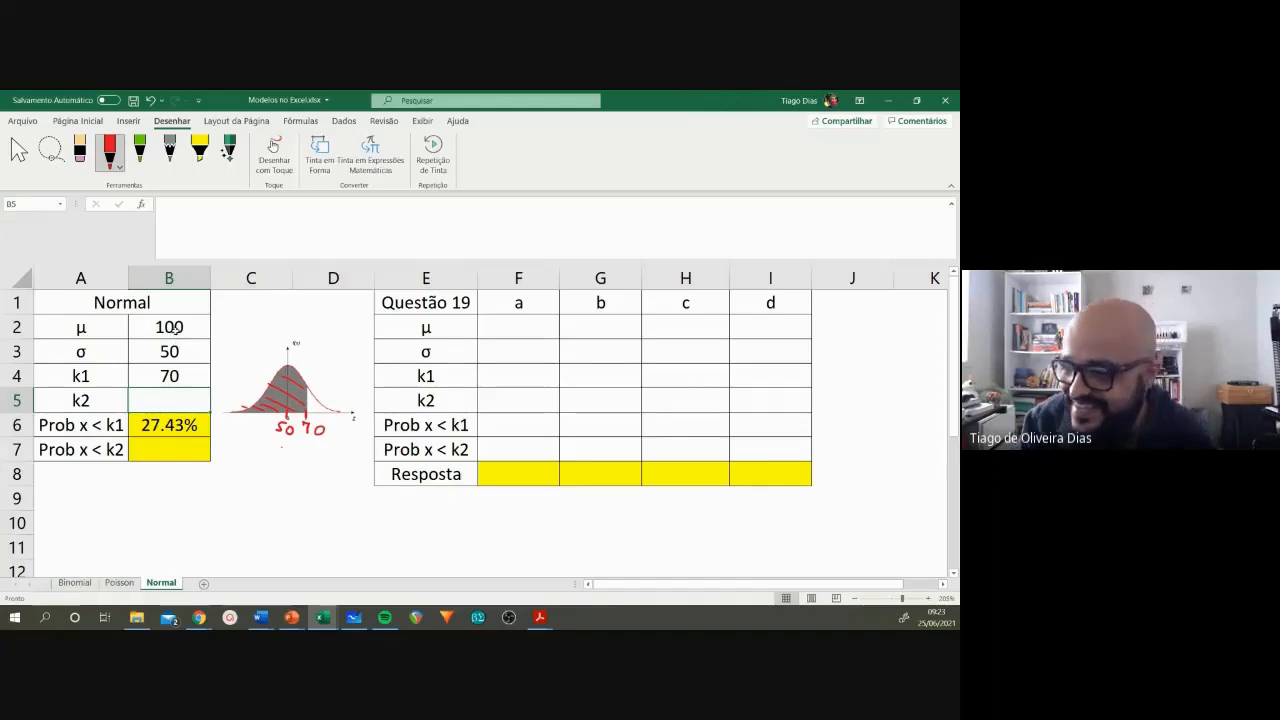
Step: Replace the handwritten mean label 50 under the normal curve with 100 in red ink
click(186, 377)
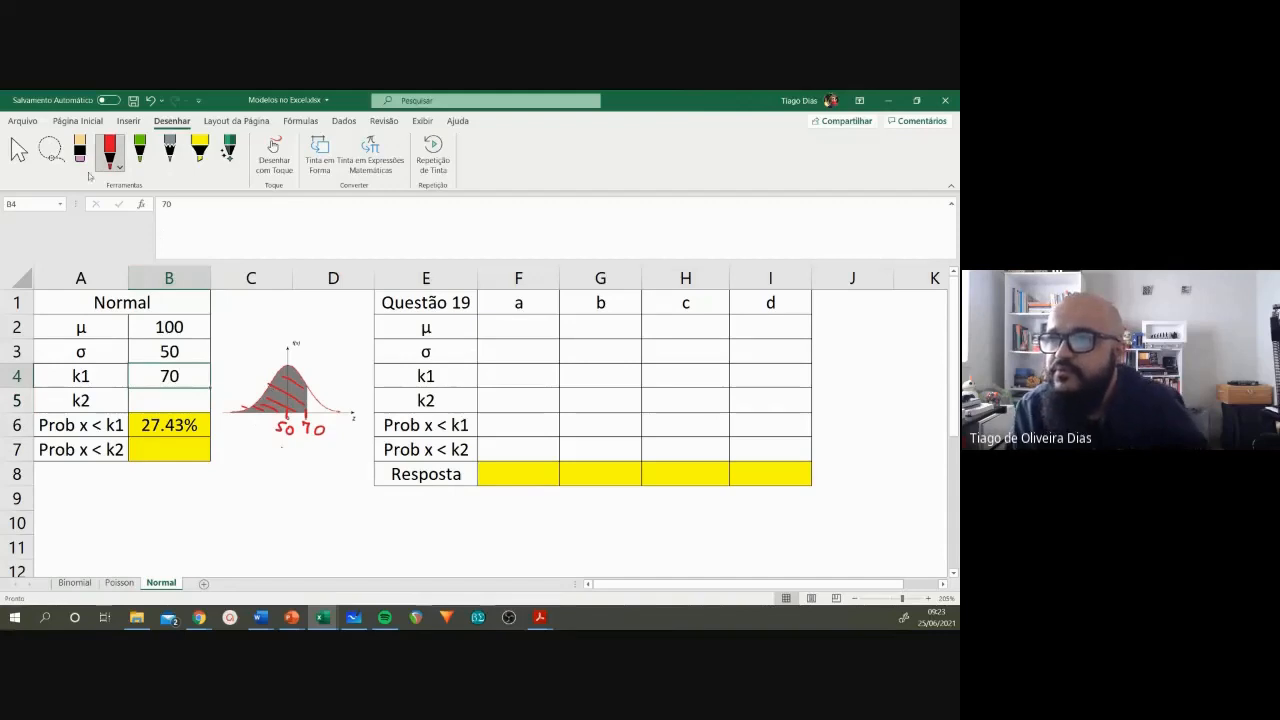
click(80, 152)
drag(276, 428, 294, 430)
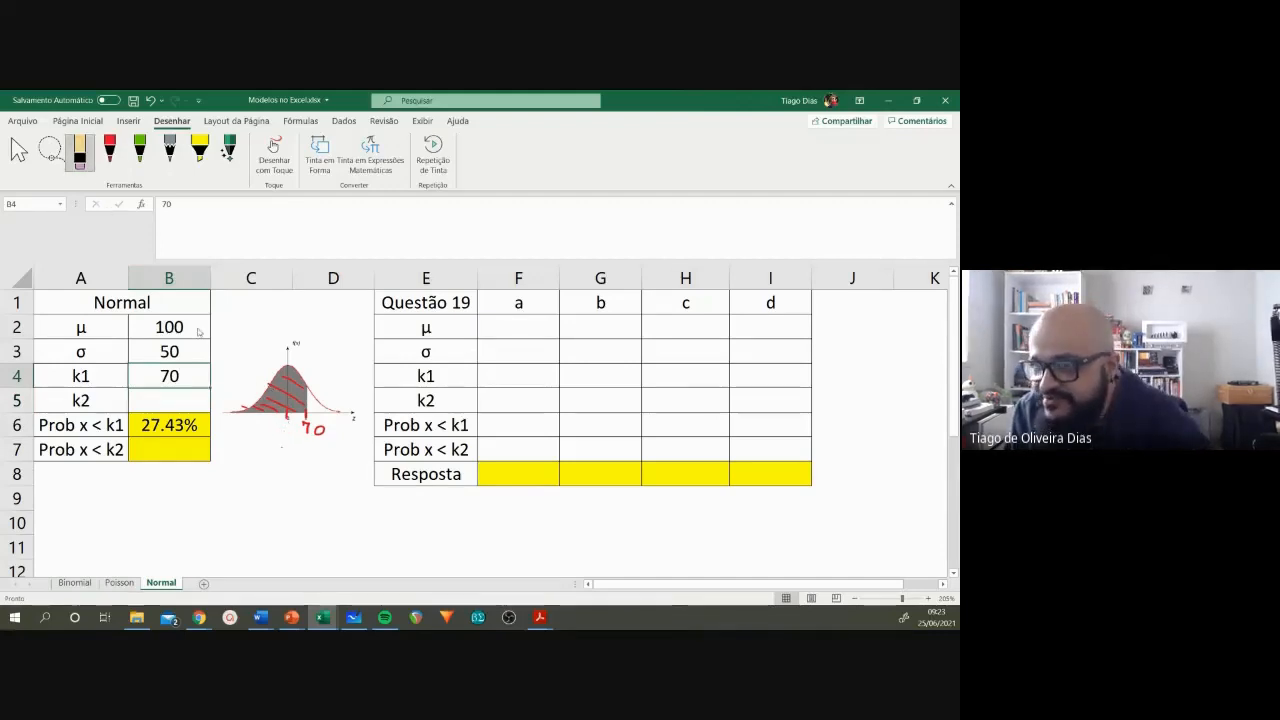
click(109, 152)
mouse_move(275, 424)
mouse_down()
mouse_move(276, 437)
mouse_move(309, 429)
mouse_up()
Step: Replace the handwritten cut-off label 70 under the curve with 120 in red ink, and set k1 in B4 to 120
click(80, 152)
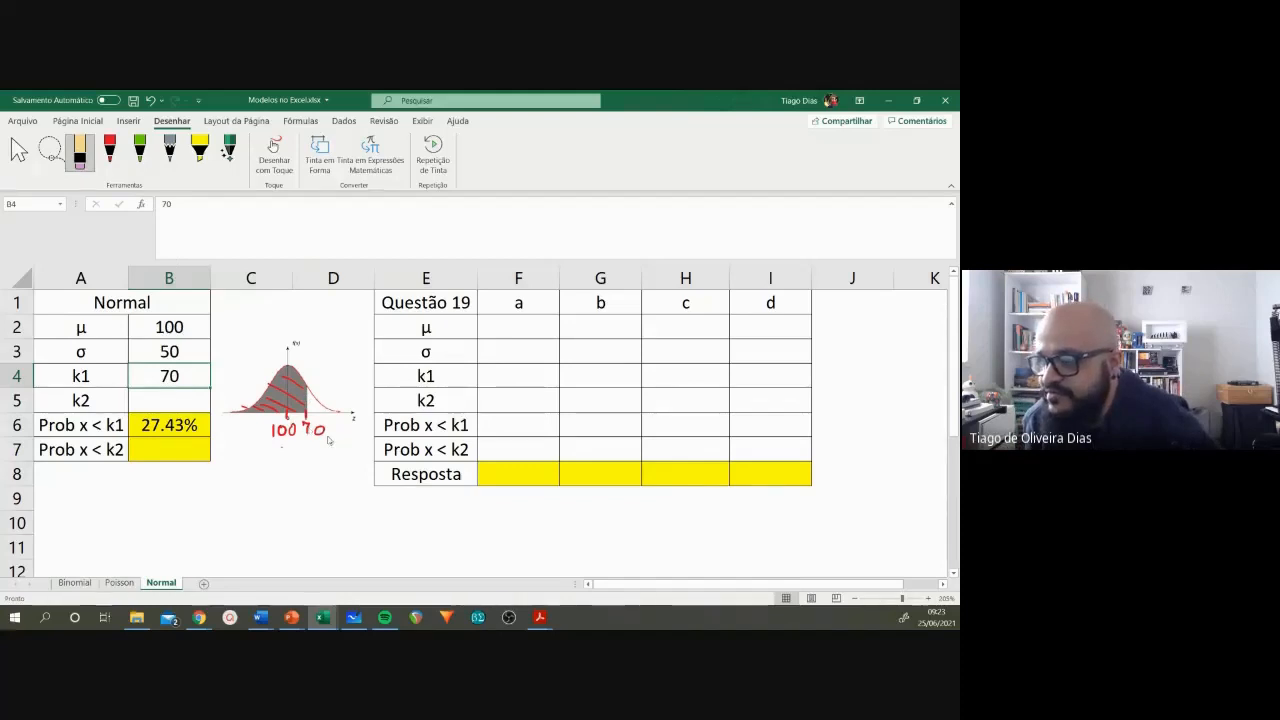
drag(307, 423, 315, 429)
click(111, 155)
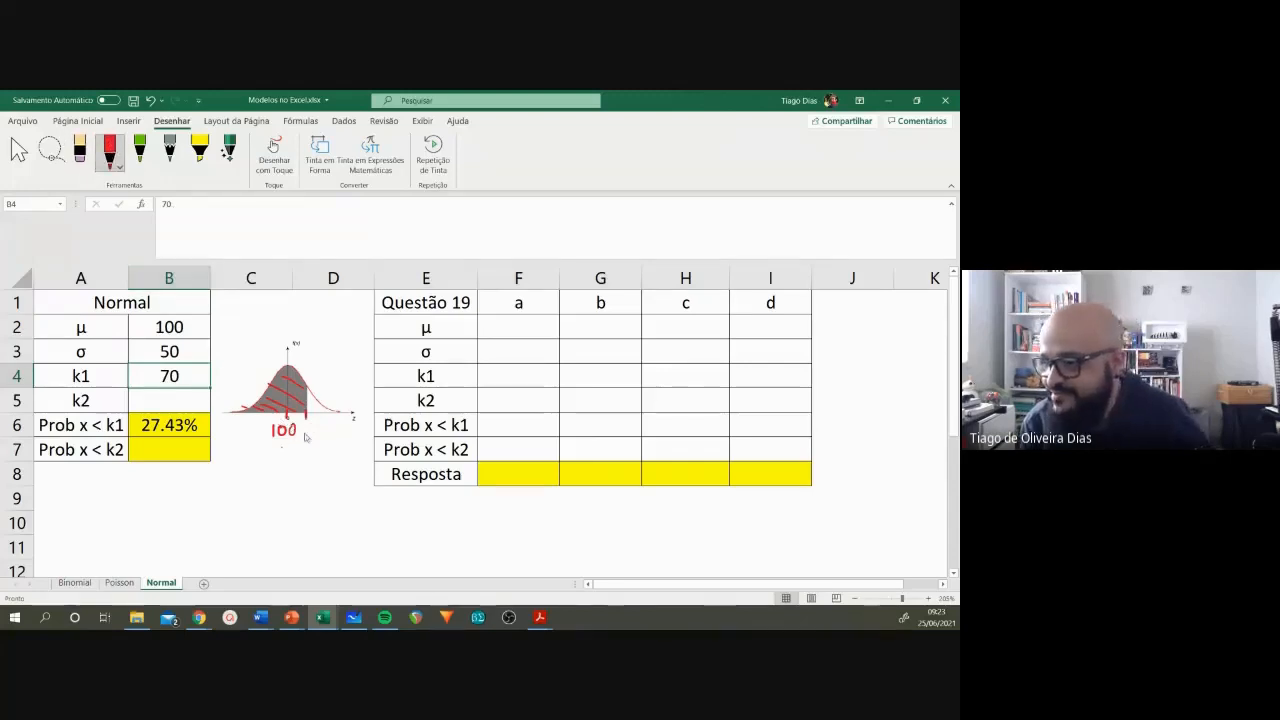
drag(304, 425, 303, 436)
drag(307, 427, 321, 426)
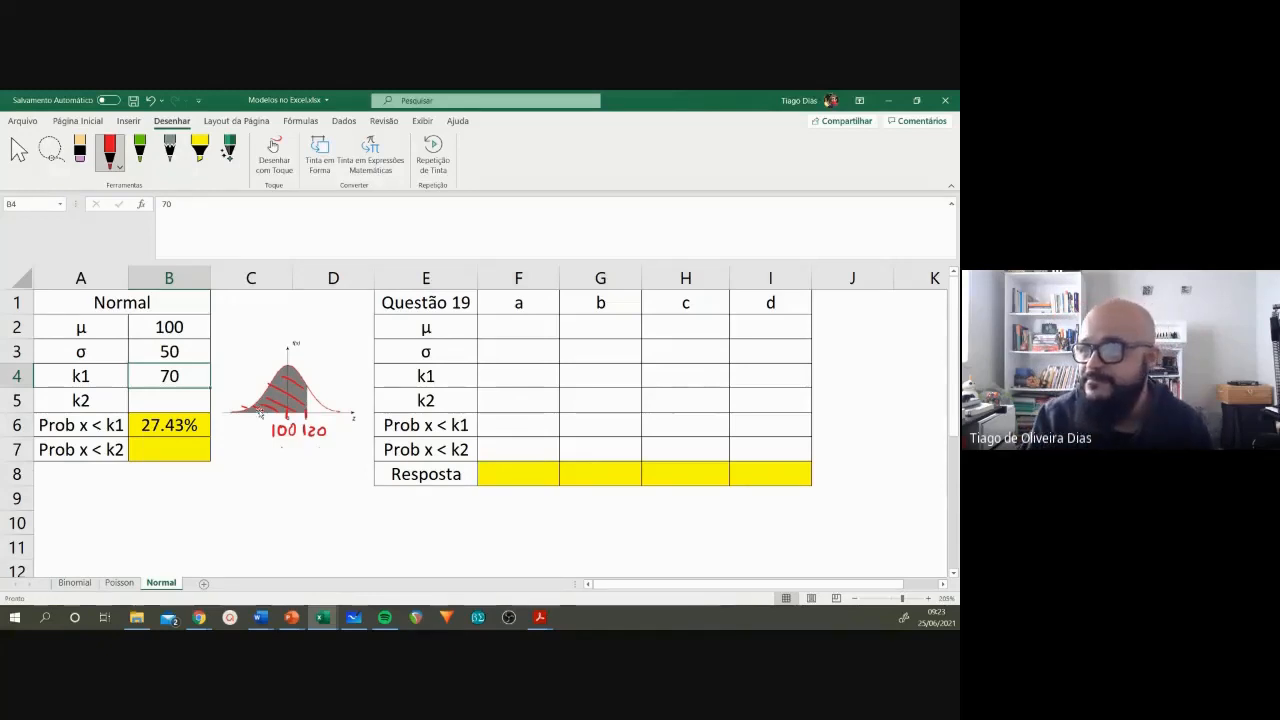
text(120)
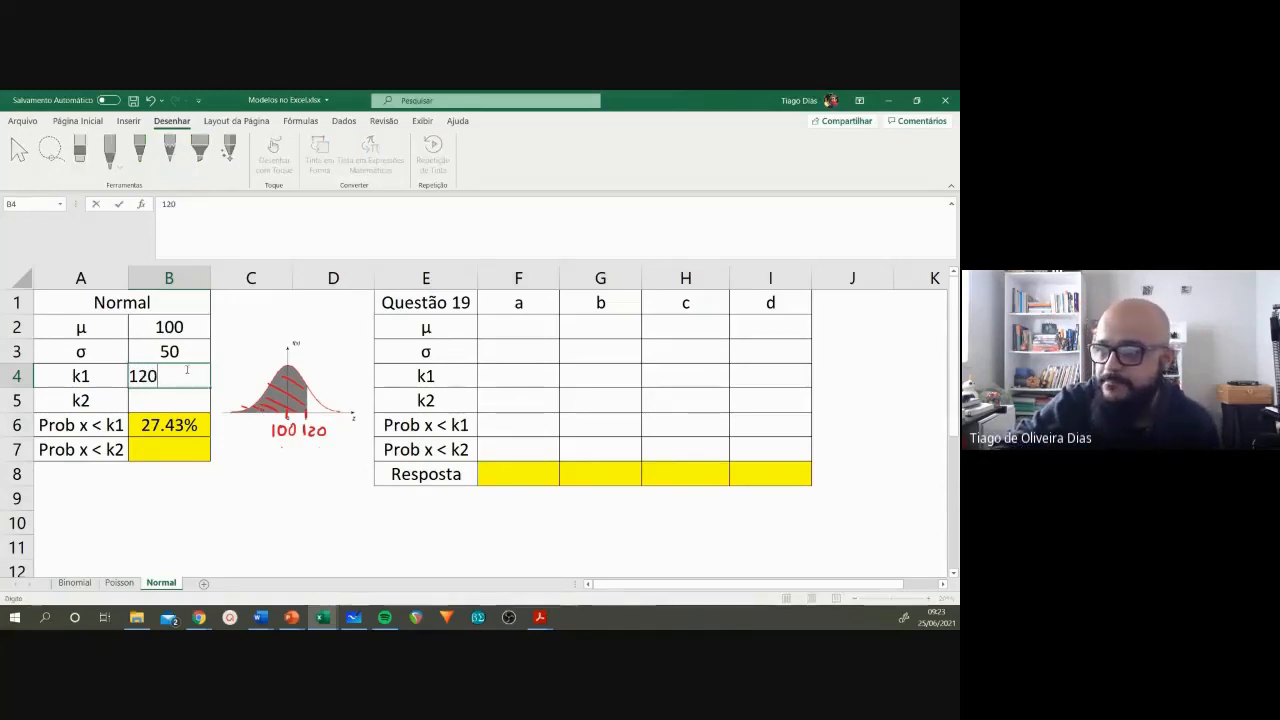
key(Return)
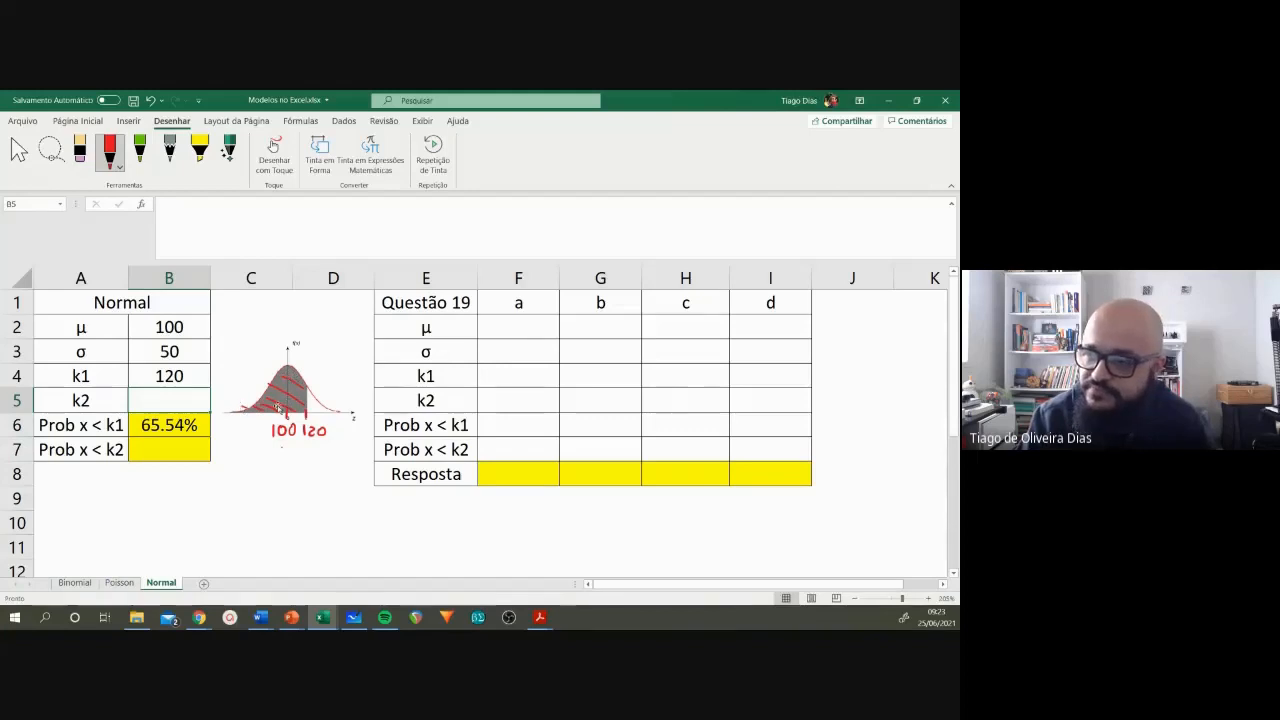
Step: Erase the red hatching over the area below 120 on the normal curve
click(164, 431)
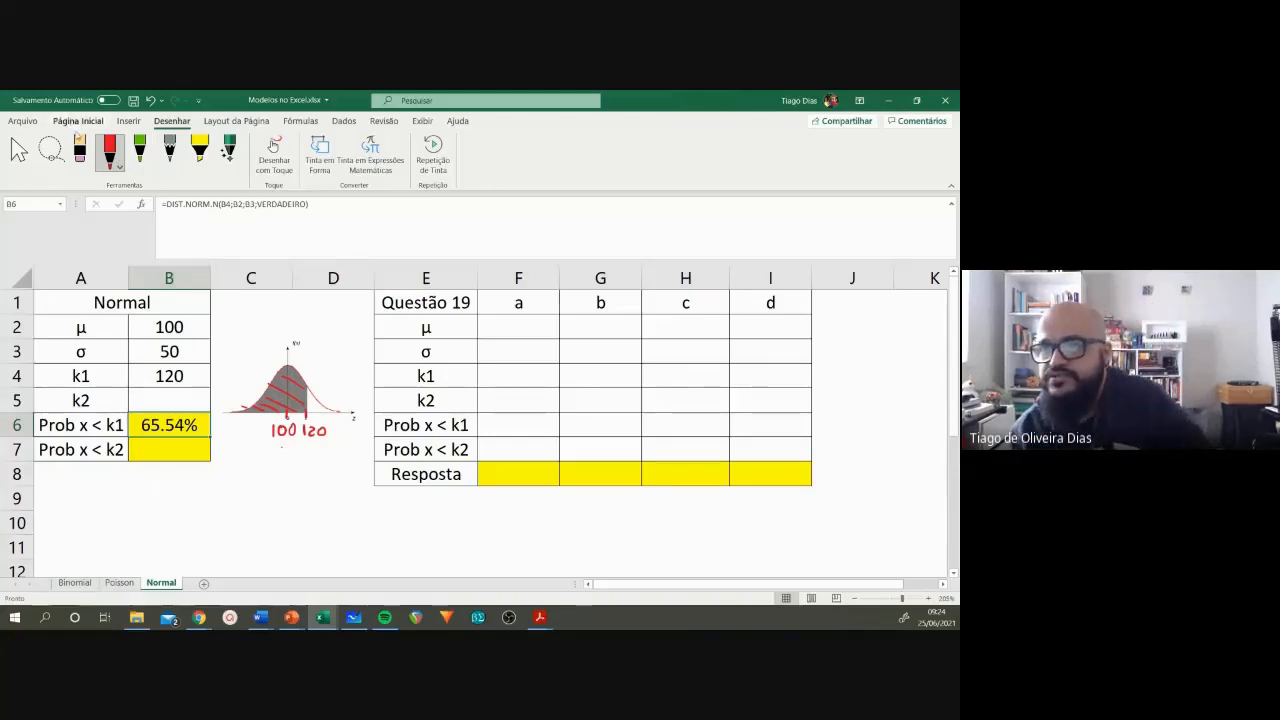
click(80, 150)
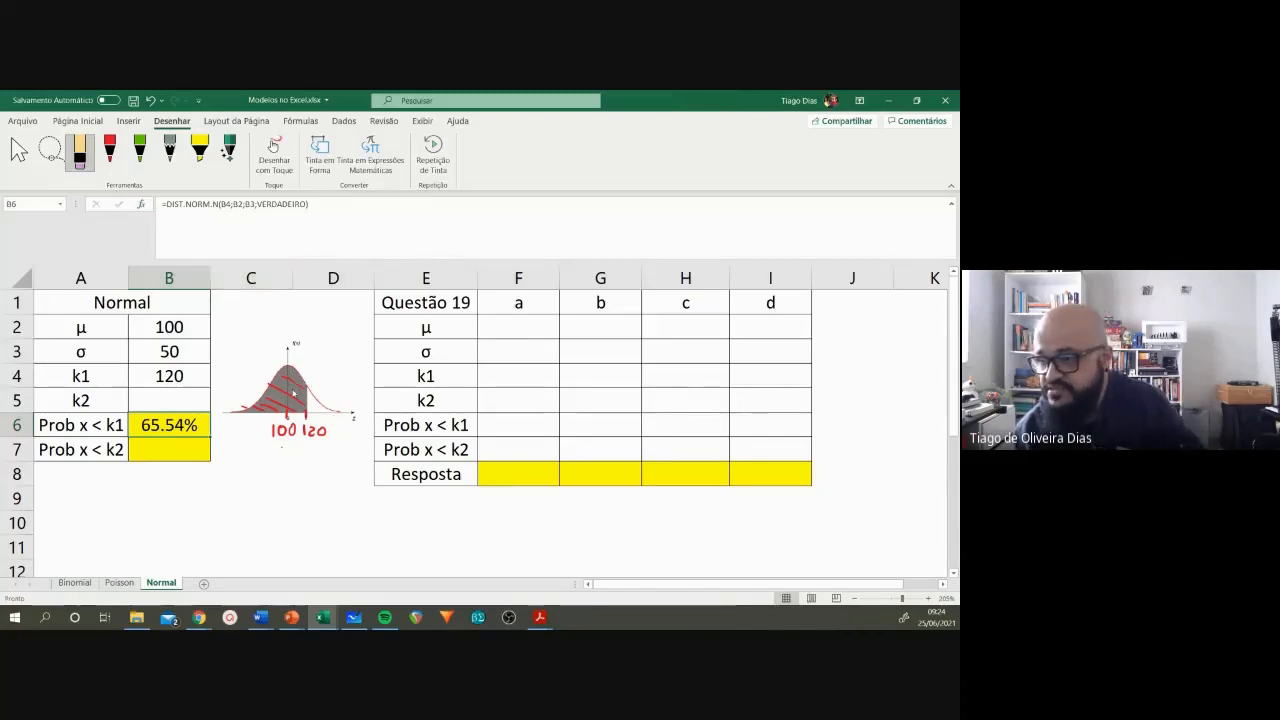
click(285, 398)
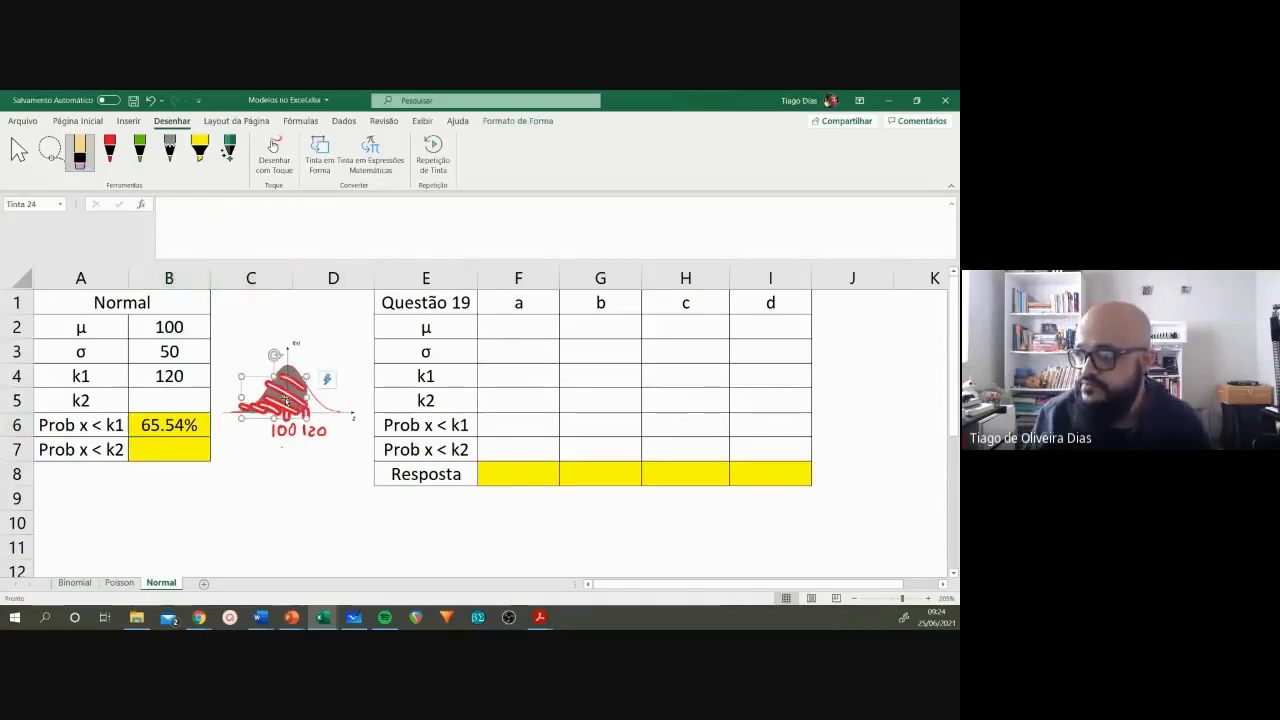
key(Delete)
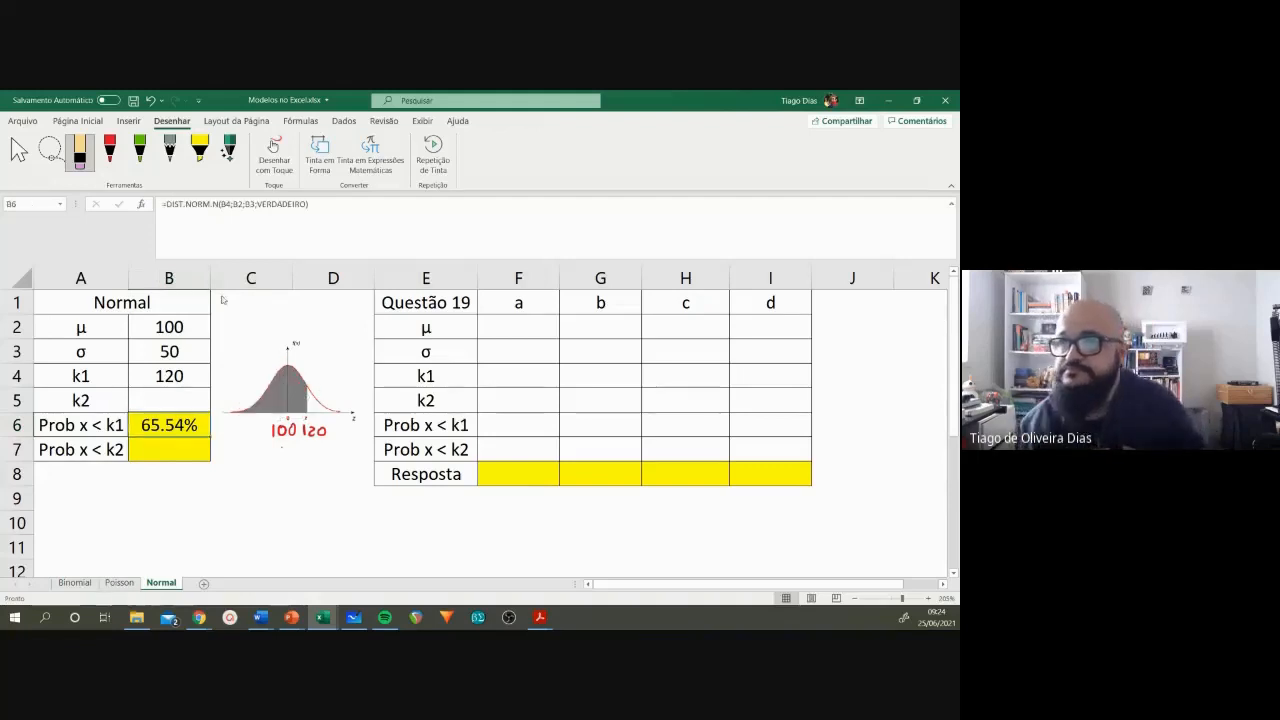
Step: Mark 80 under the normal curve and hatch the area between 80 and 120 in red ink
click(110, 150)
mouse_move(260, 409)
mouse_down()
mouse_move(252, 432)
mouse_move(264, 437)
mouse_move(270, 415)
mouse_move(310, 408)
mouse_up()
drag(288, 369, 303, 394)
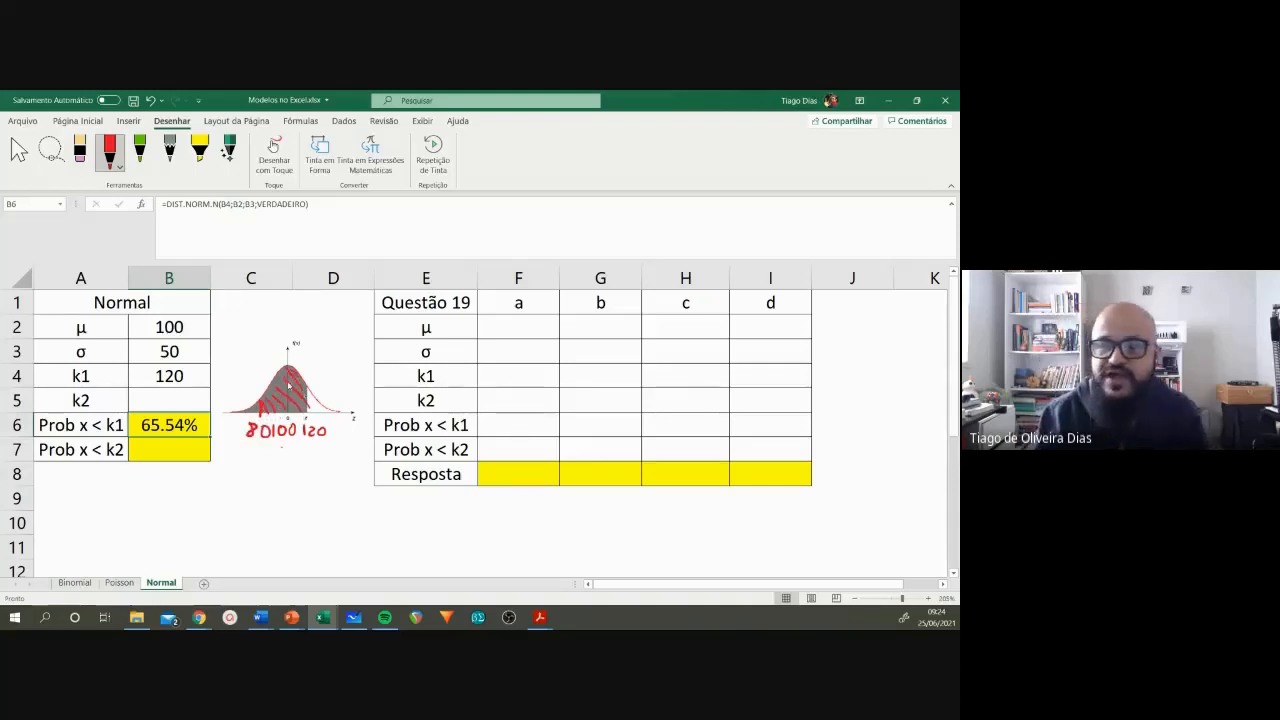
Step: Set k2 in B5 to 80
click(172, 448)
click(176, 400)
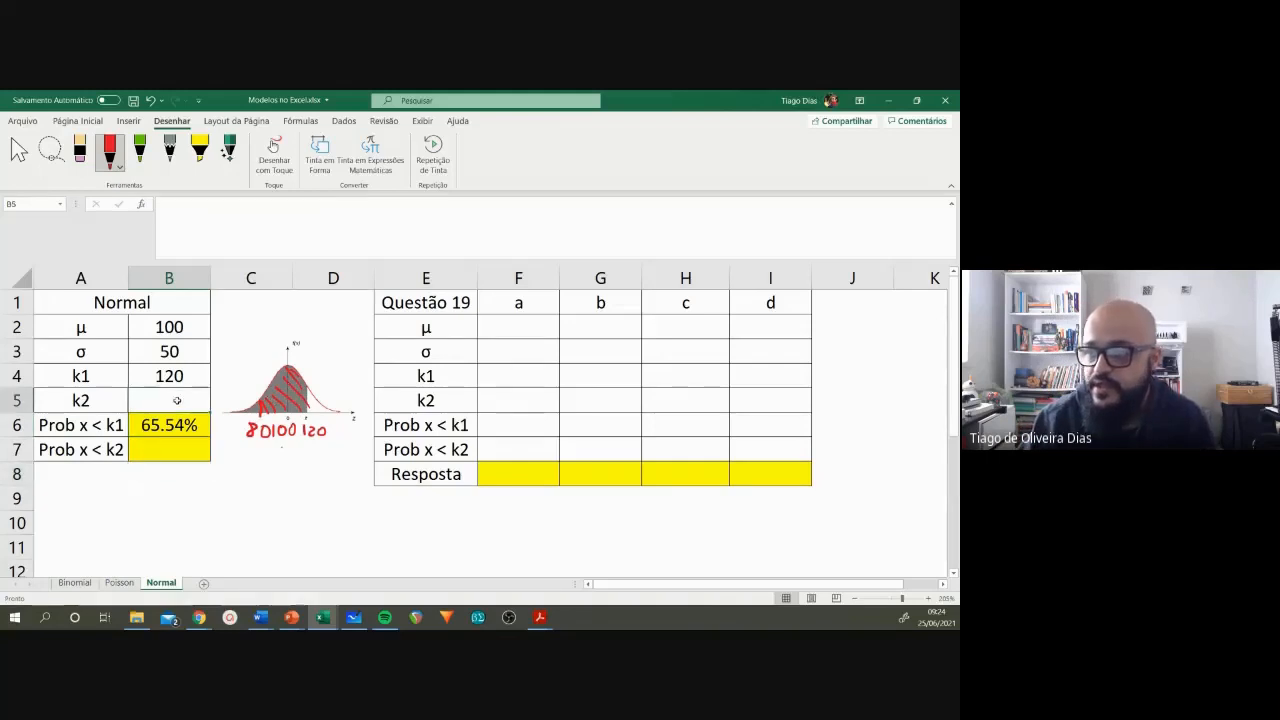
click(194, 377)
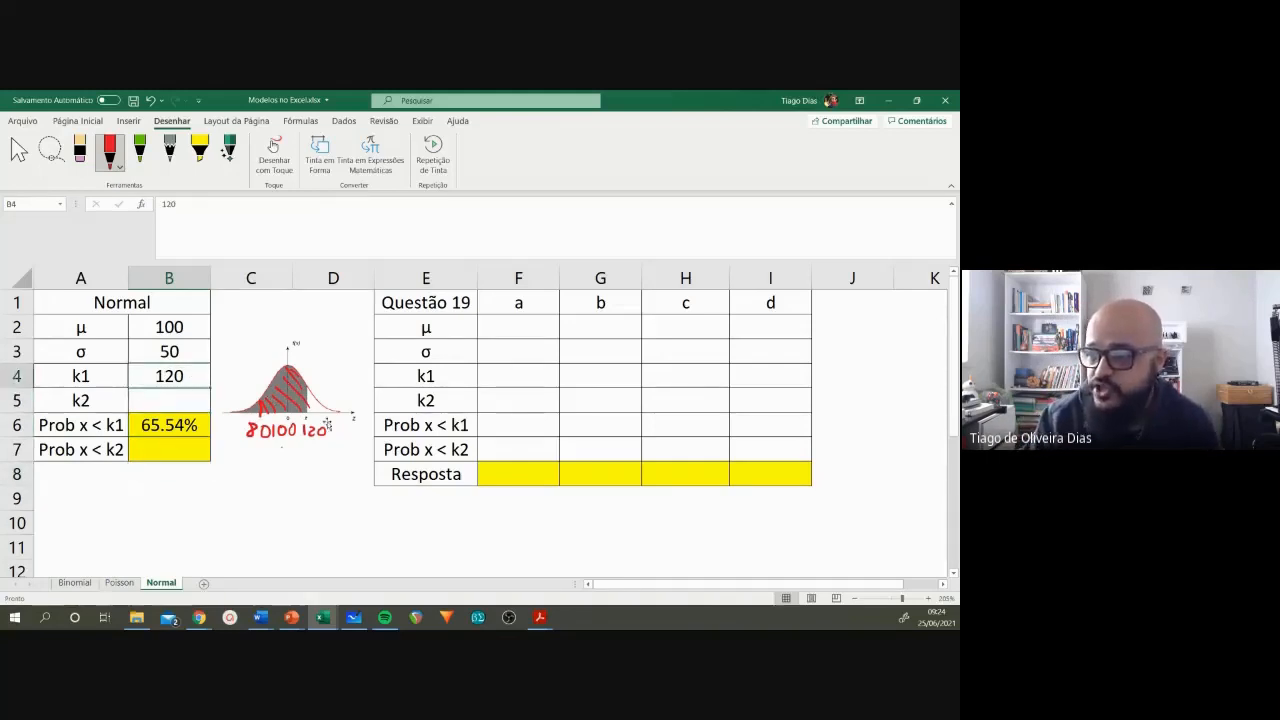
click(169, 398)
text(80)
key(Return)
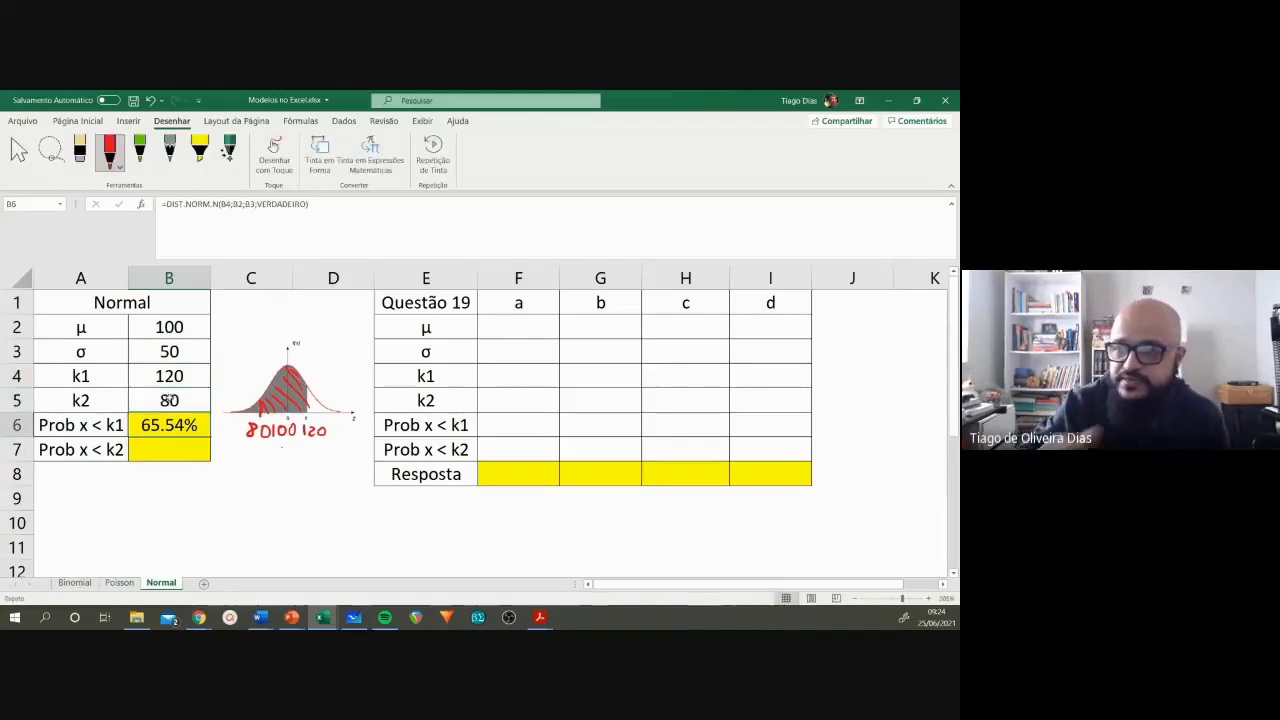
Step: Calculate the probability of x < k2 in B7 with =DIST.NORM.N(B5;B2;B3;VERDADEIRO)
click(175, 446)
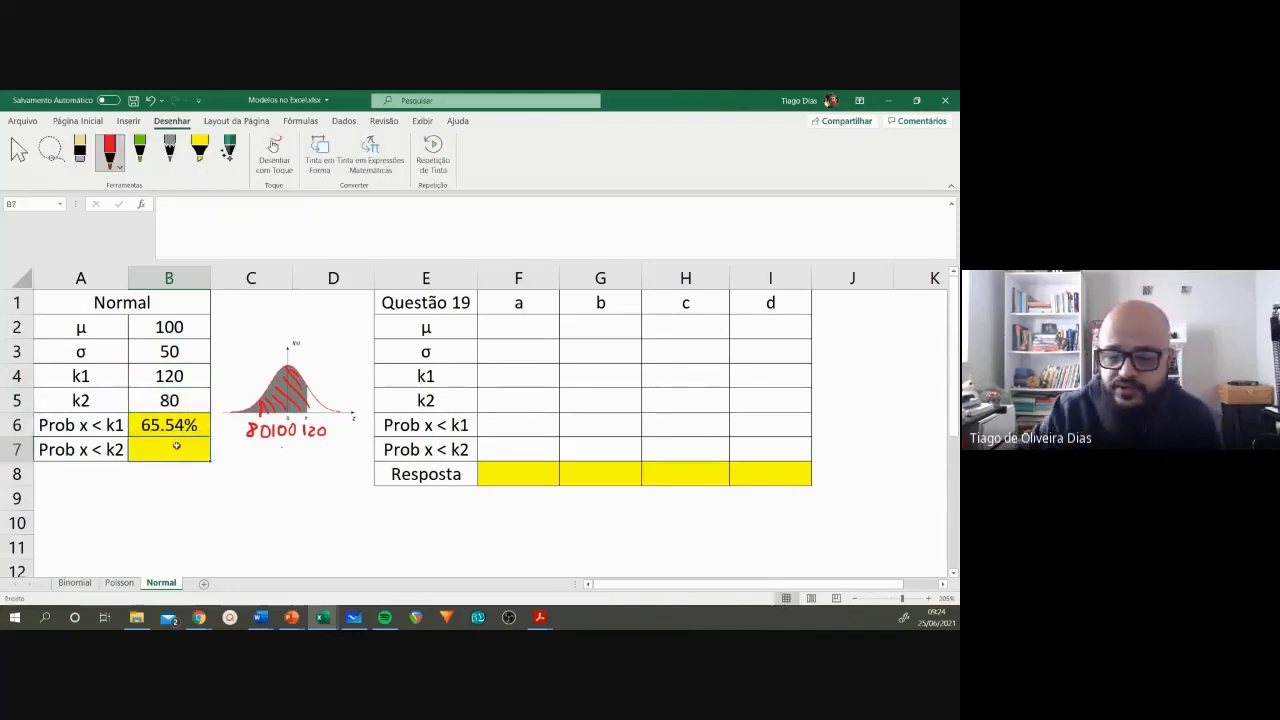
text(=)
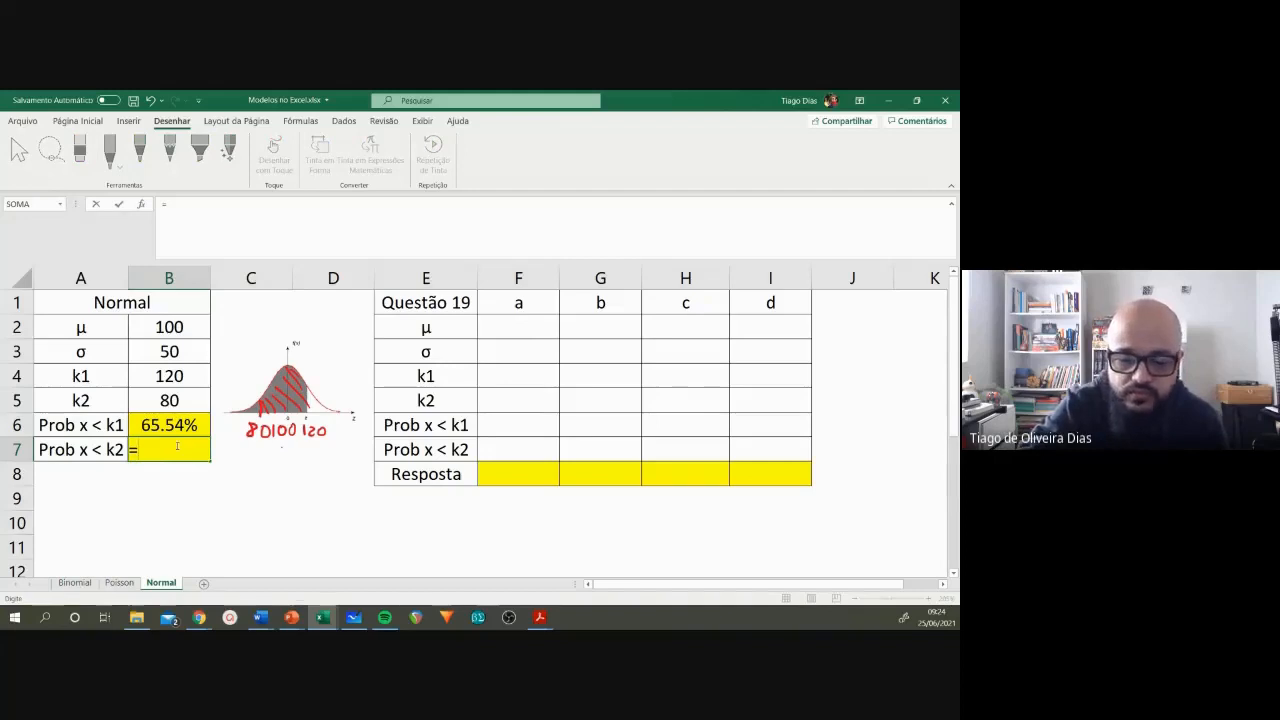
text(dis)
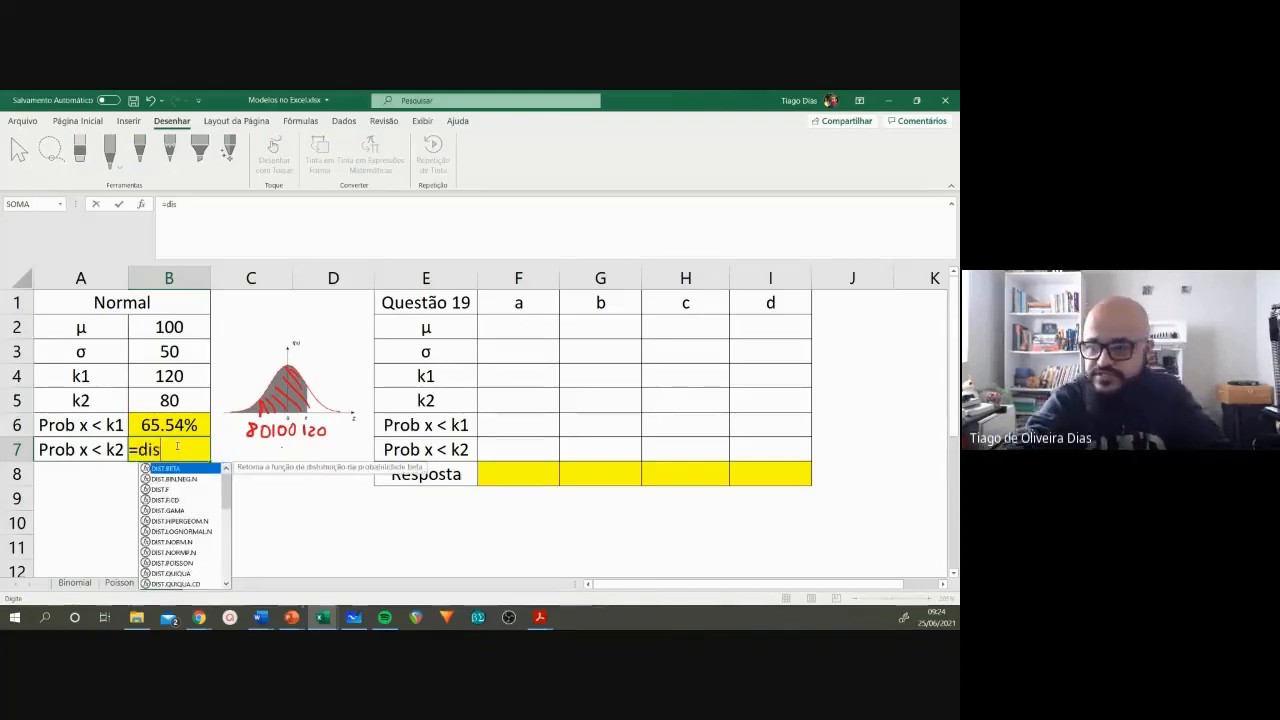
text(t.n)
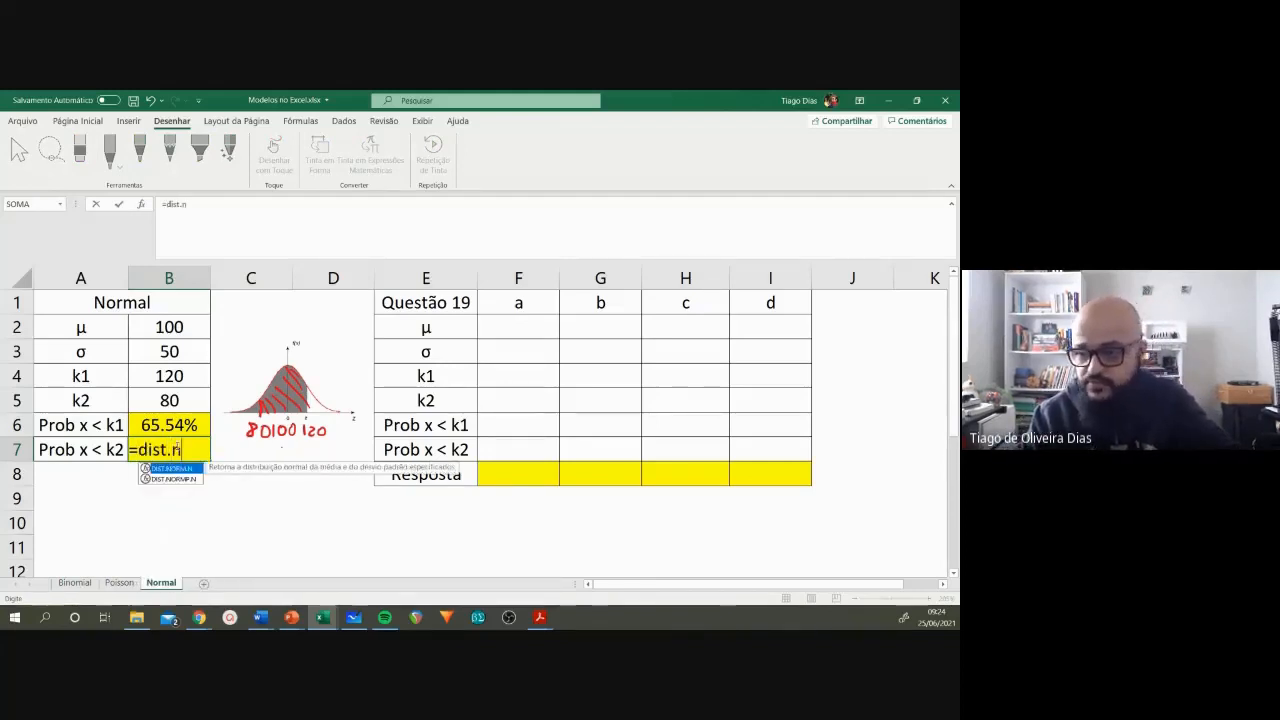
double_click(172, 468)
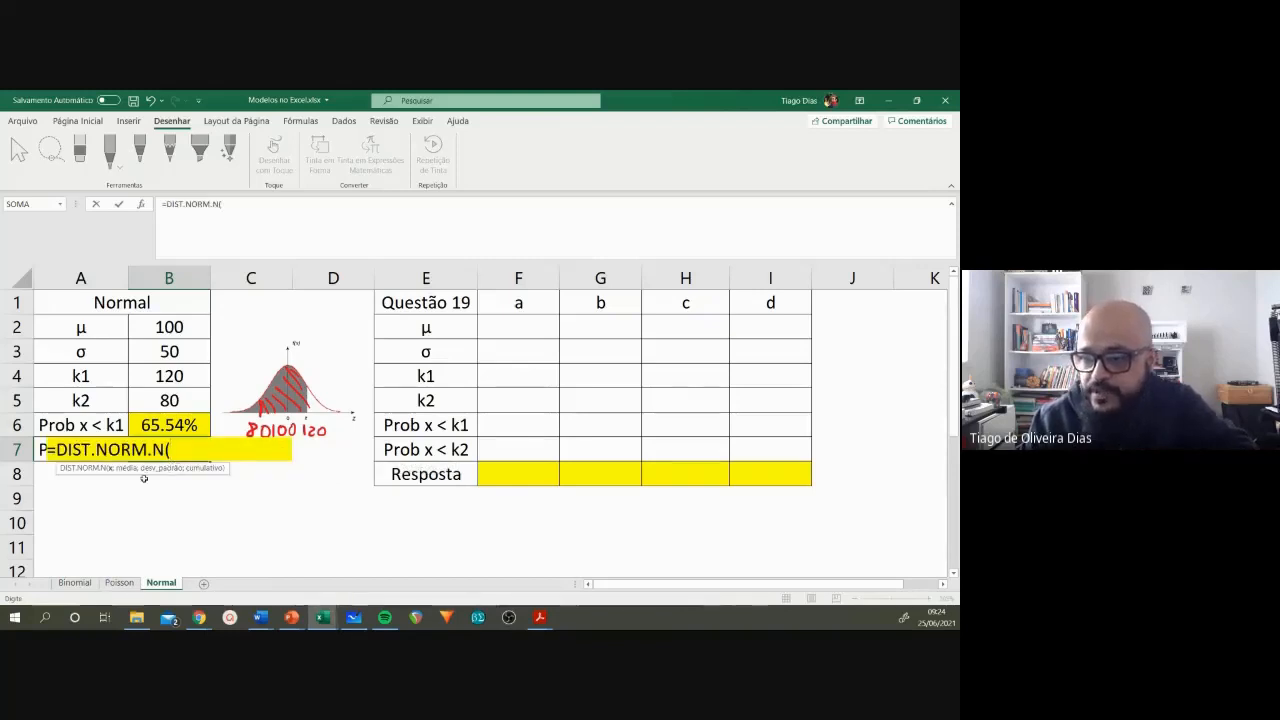
click(169, 400)
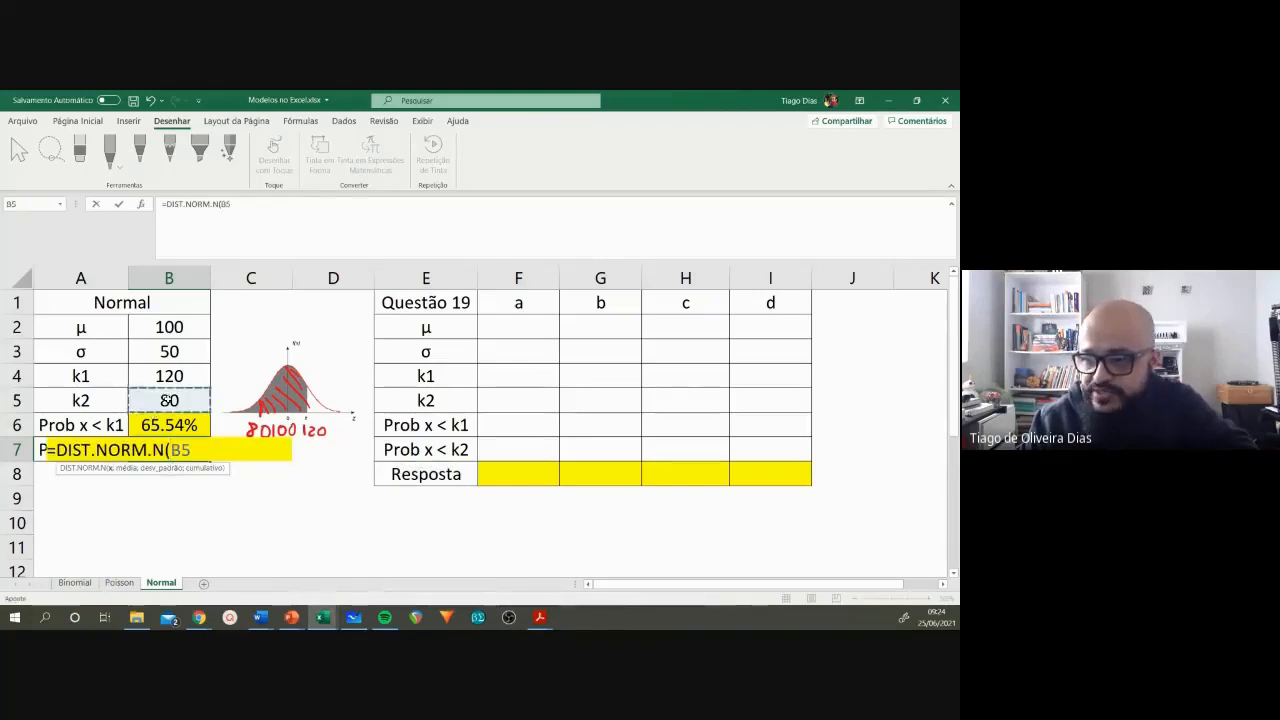
text(;)
click(180, 328)
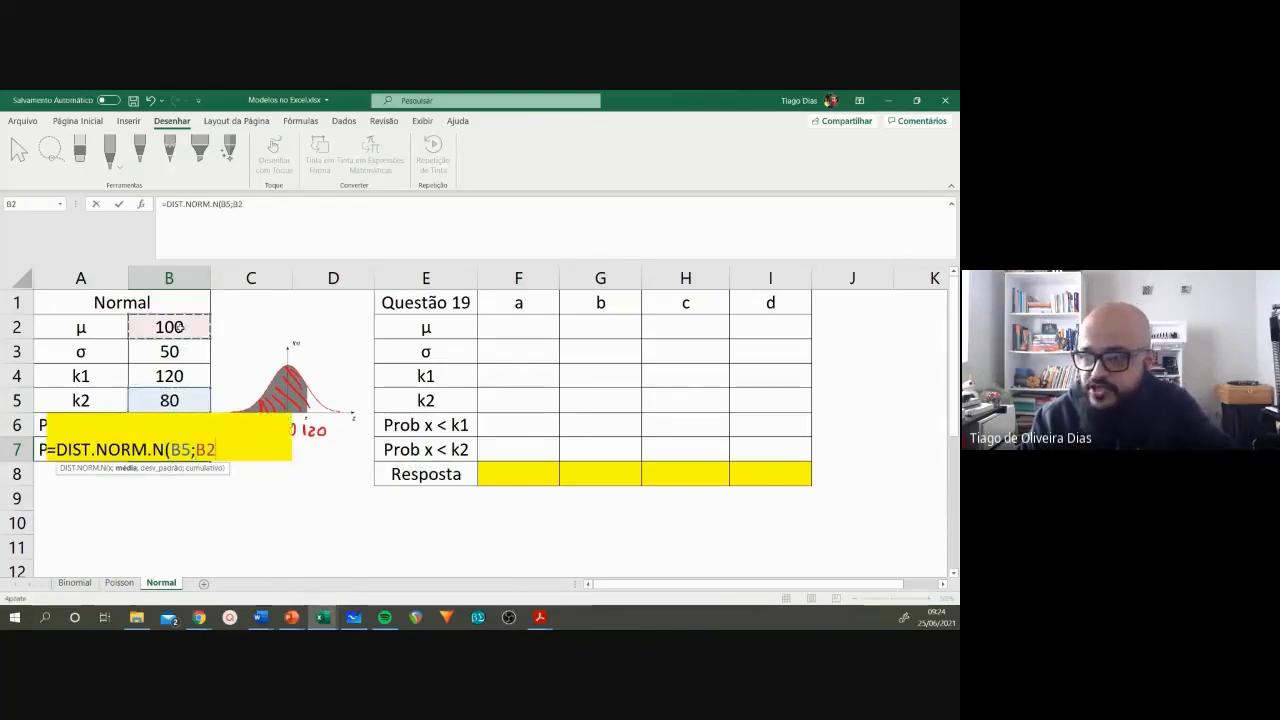
text(;)
click(172, 352)
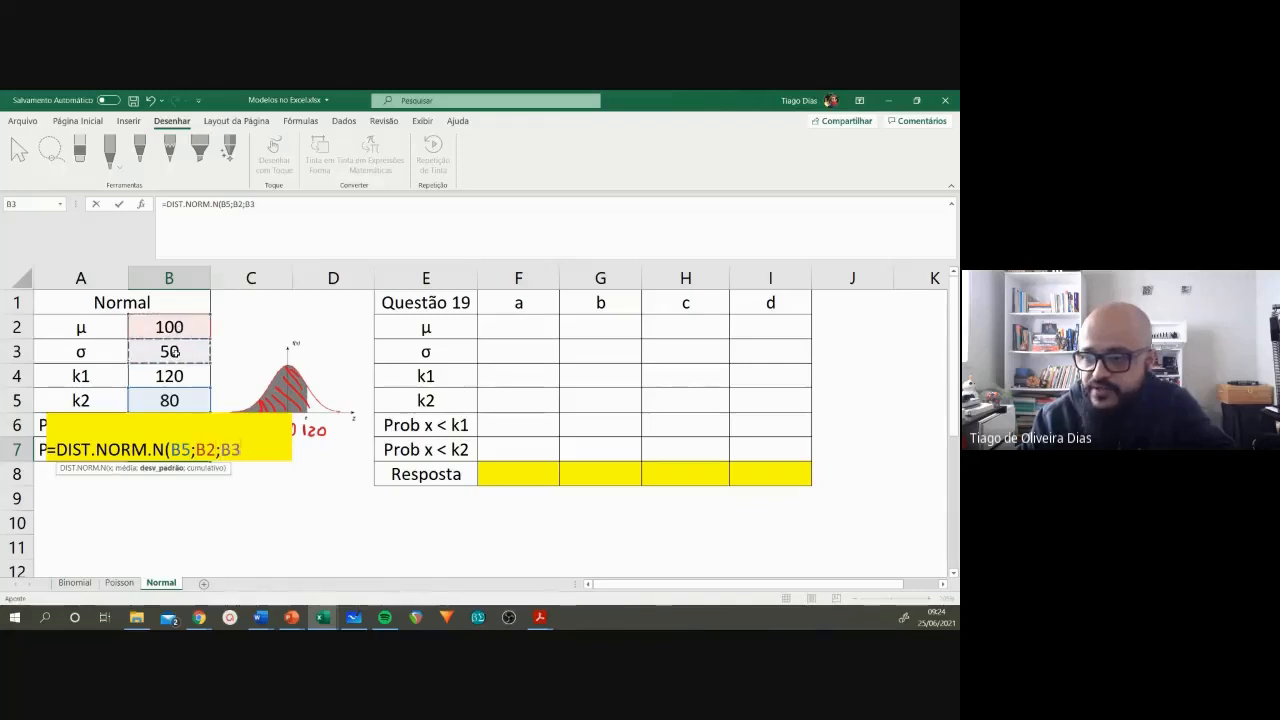
text(;)
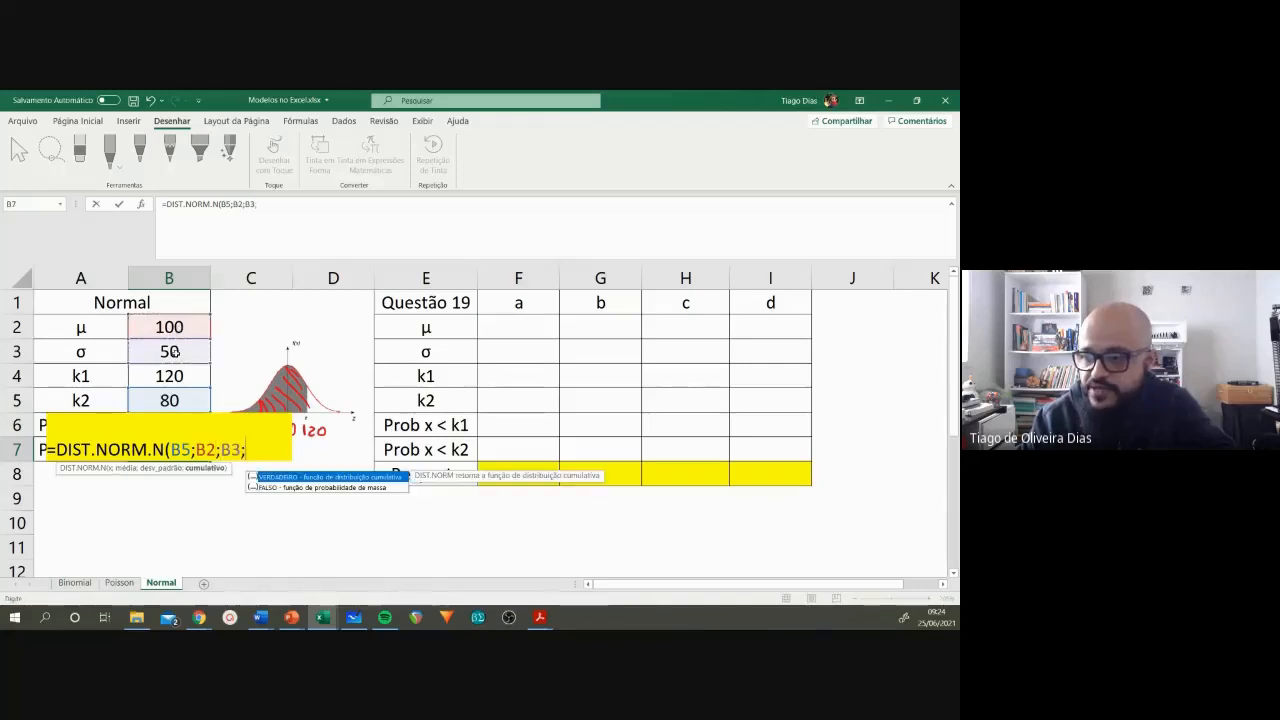
double_click(276, 476)
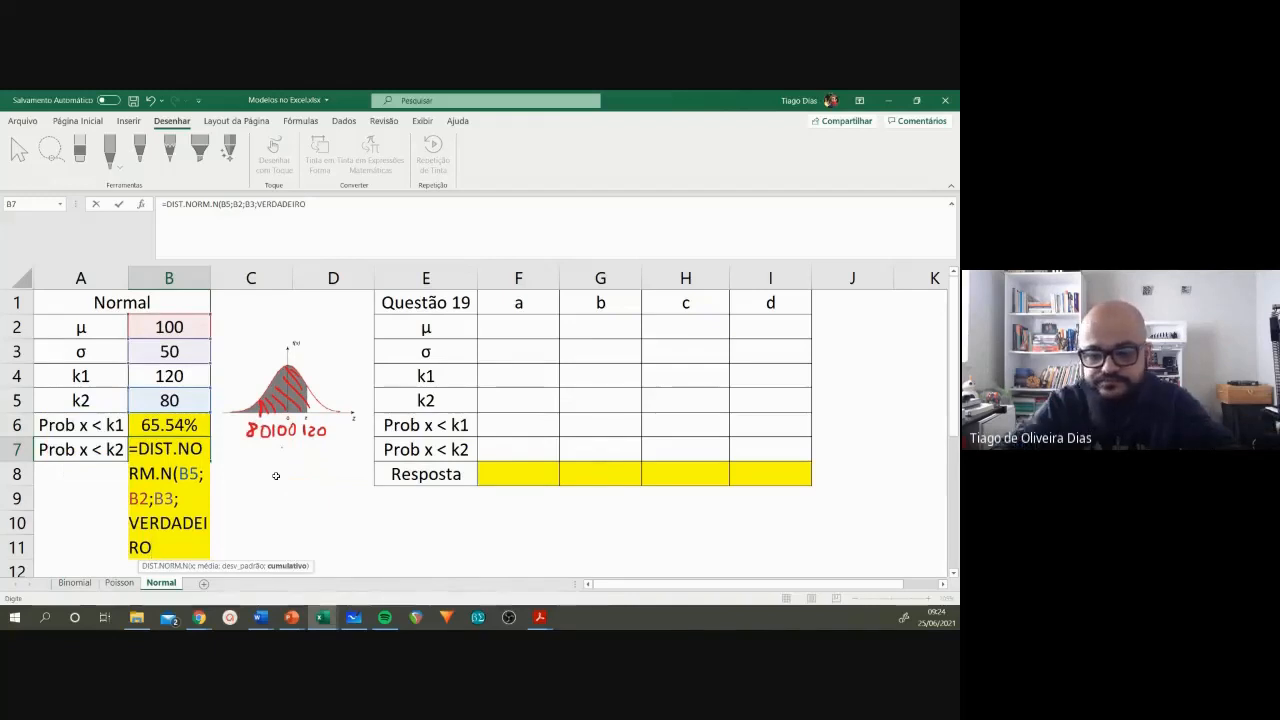
text())
key(Return)
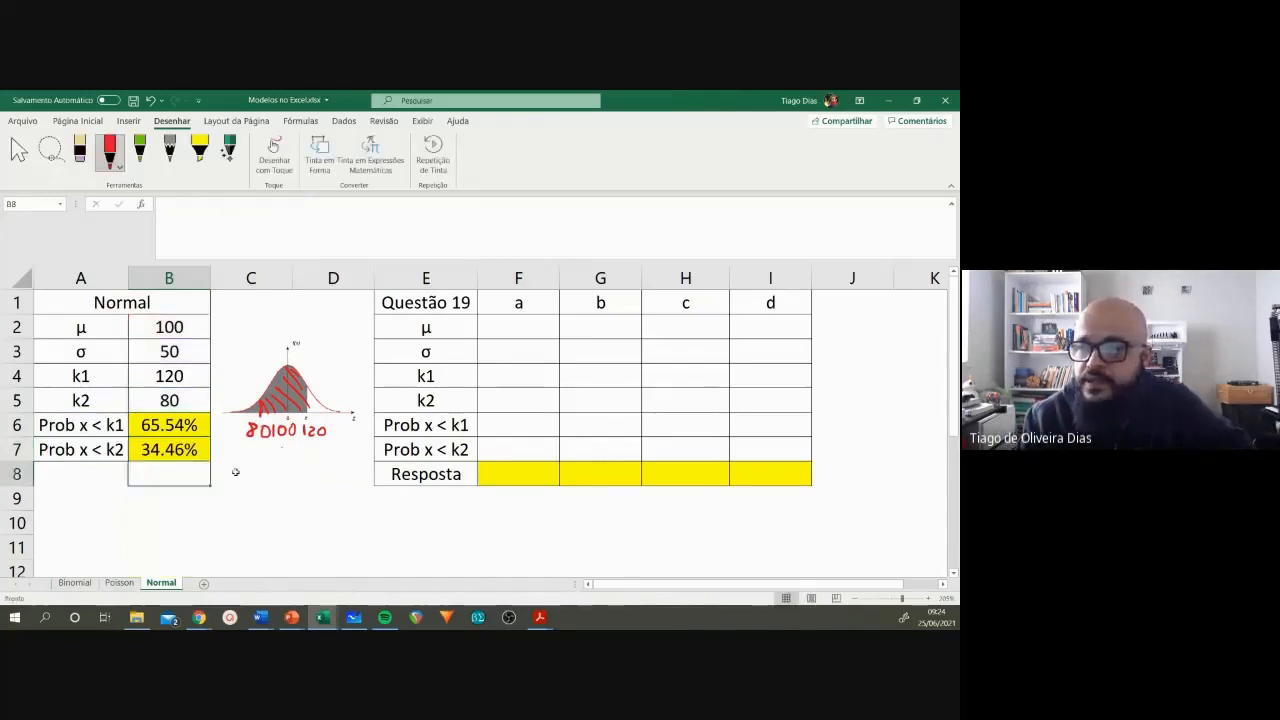
Step: Draw red arrows pointing left under the curve, one starting at 120 and one starting at 80
click(174, 451)
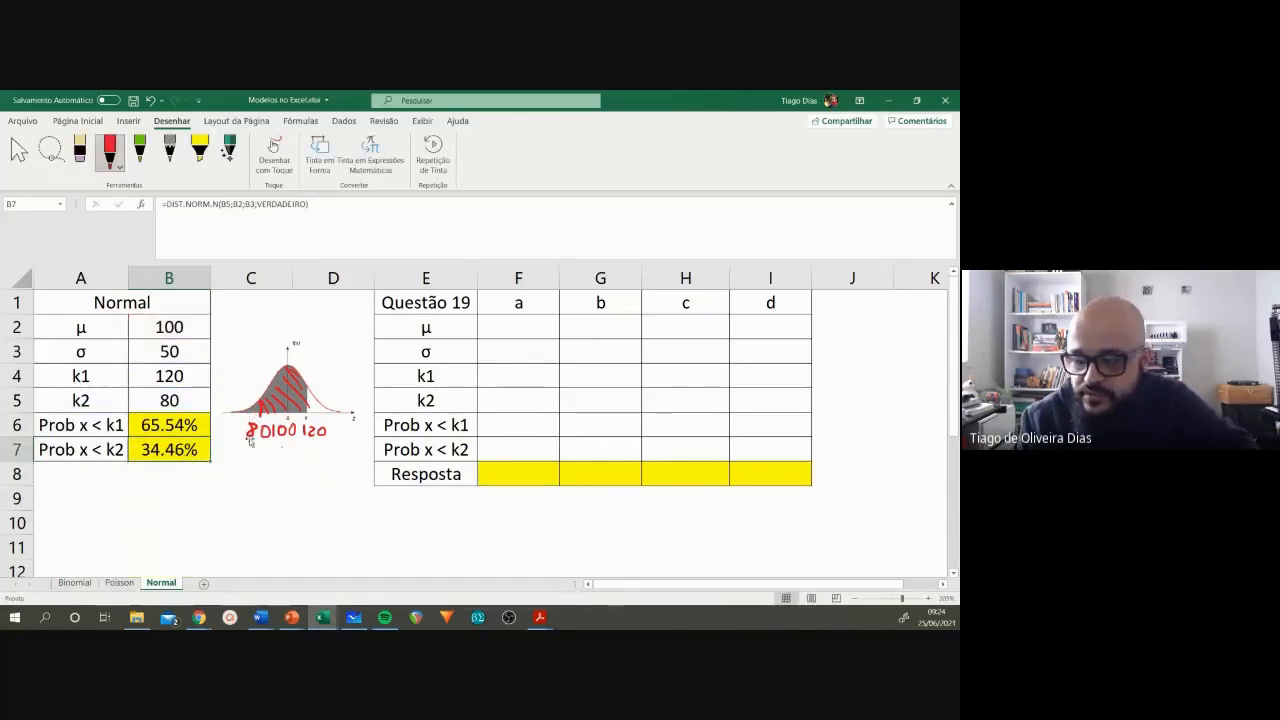
click(177, 403)
click(178, 424)
click(183, 376)
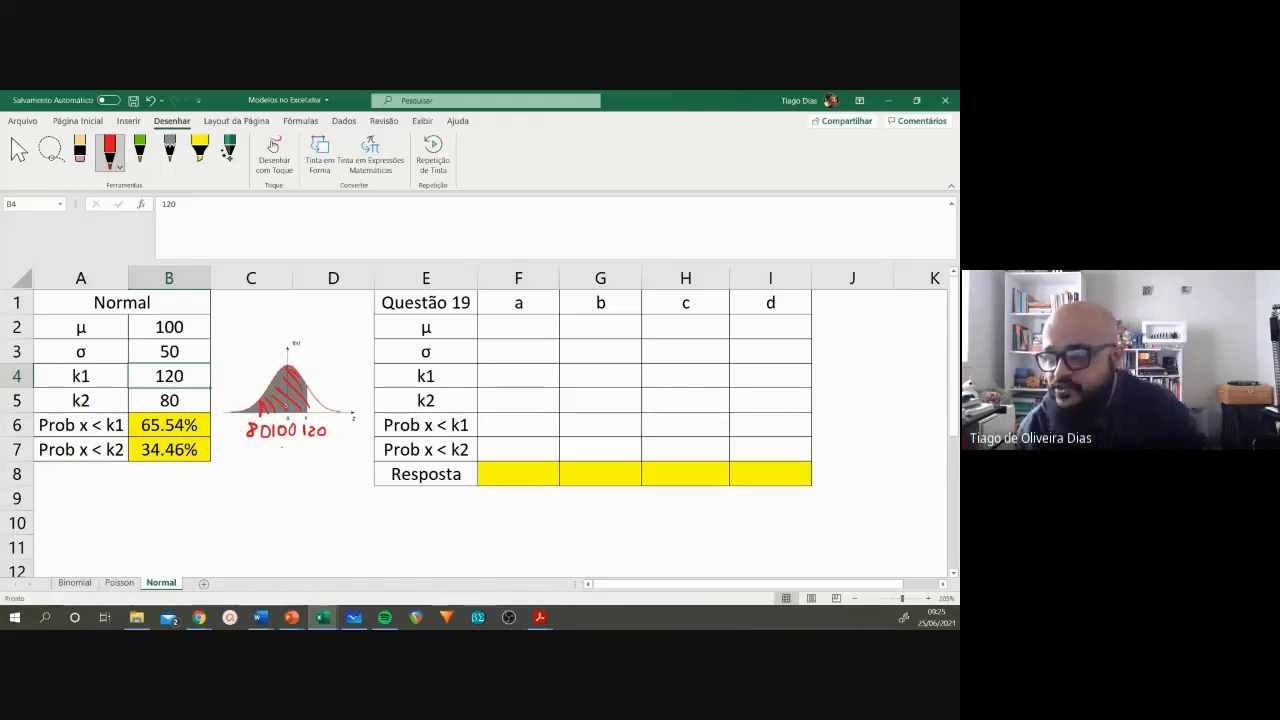
drag(308, 451, 227, 446)
mouse_move(236, 440)
mouse_down()
mouse_move(227, 446)
mouse_move(243, 464)
mouse_move(231, 467)
mouse_up()
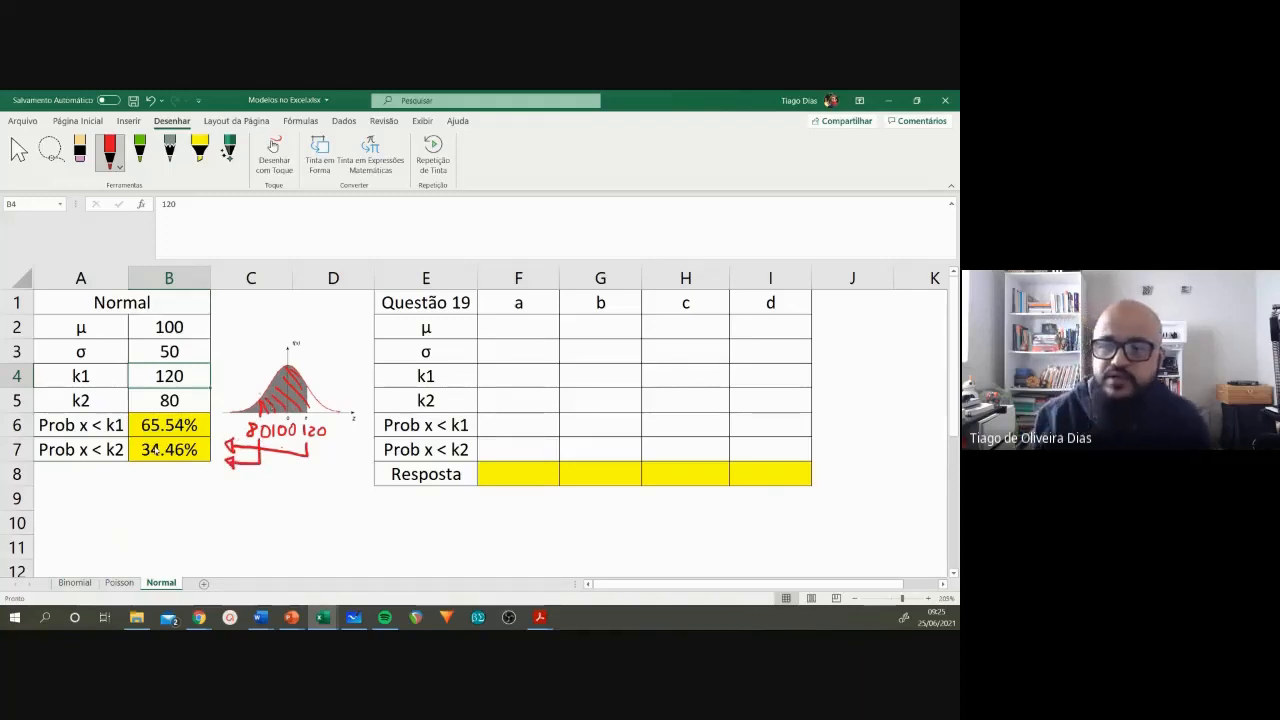
Step: Enter the label Prob k1<x<k2 in A8 and widen column A to fit it
click(96, 476)
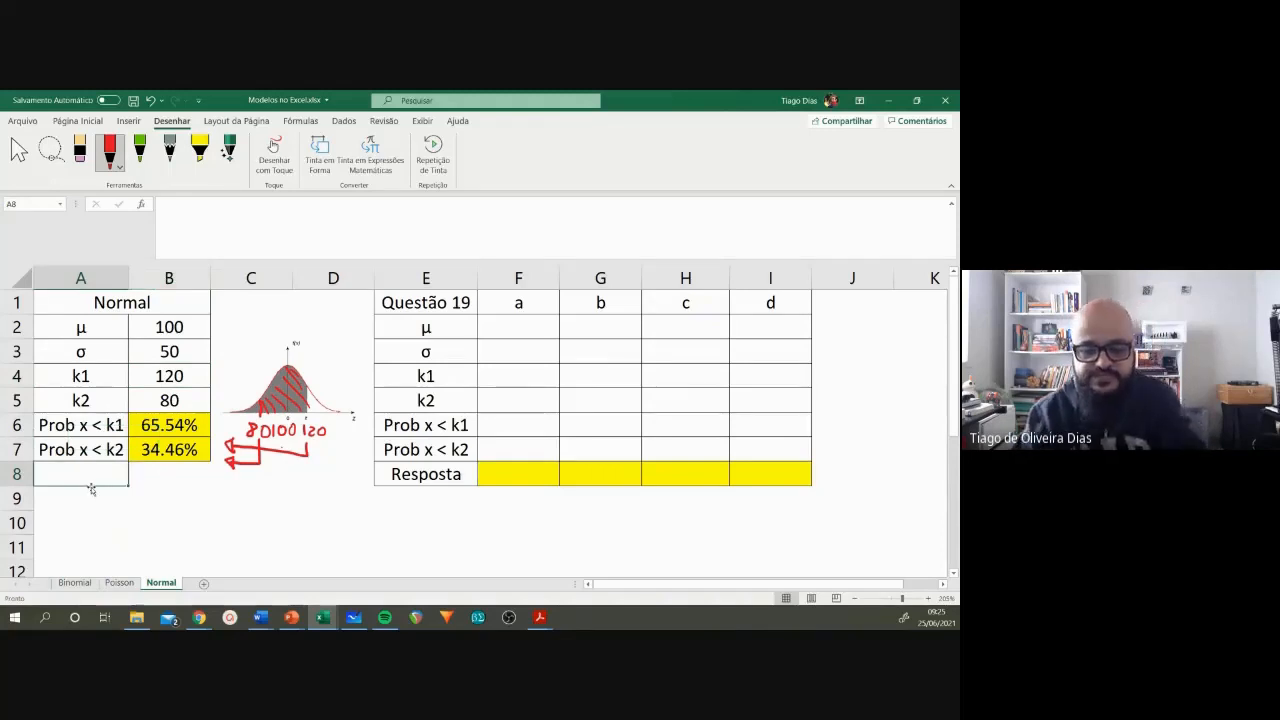
text(Prob )
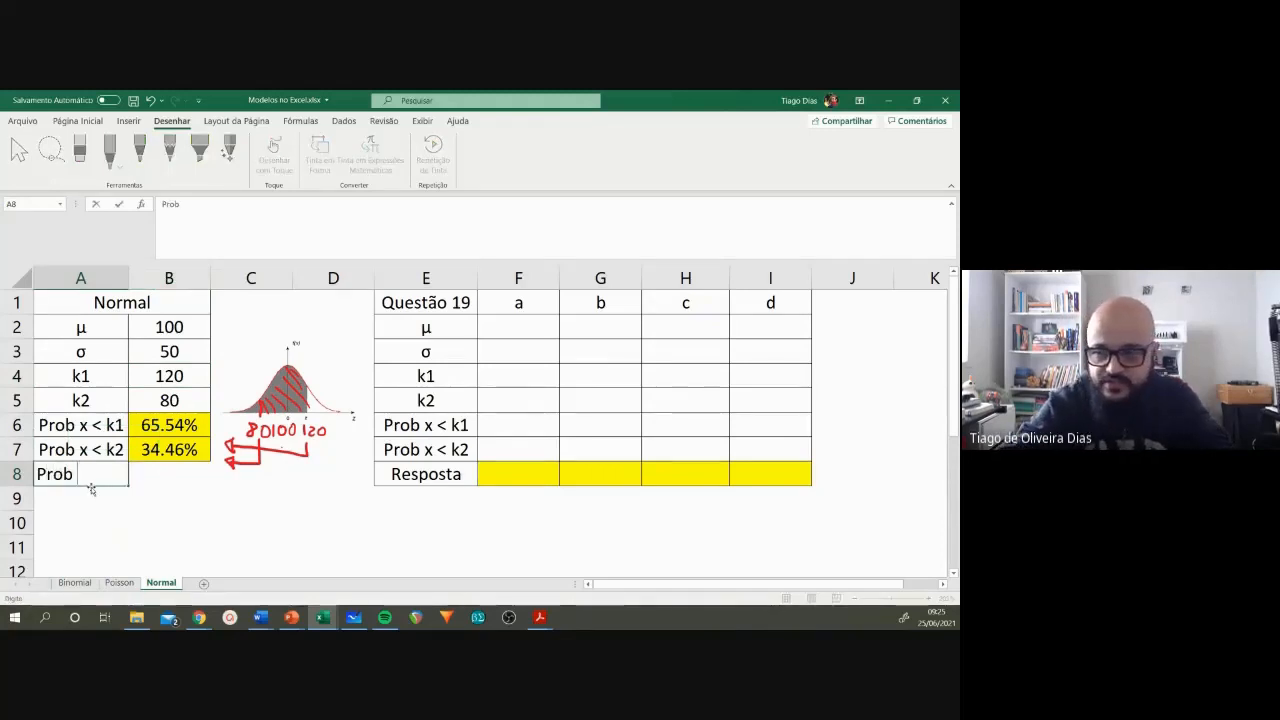
text(k1)
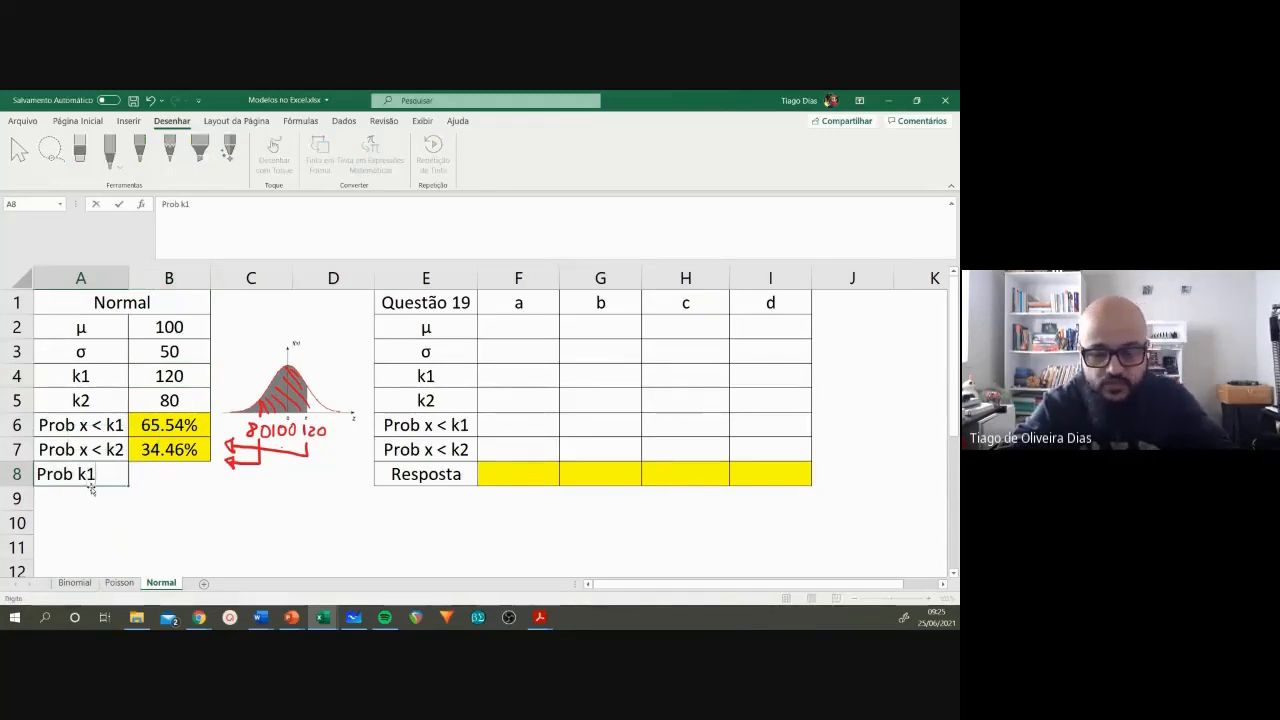
text(<x<k2)
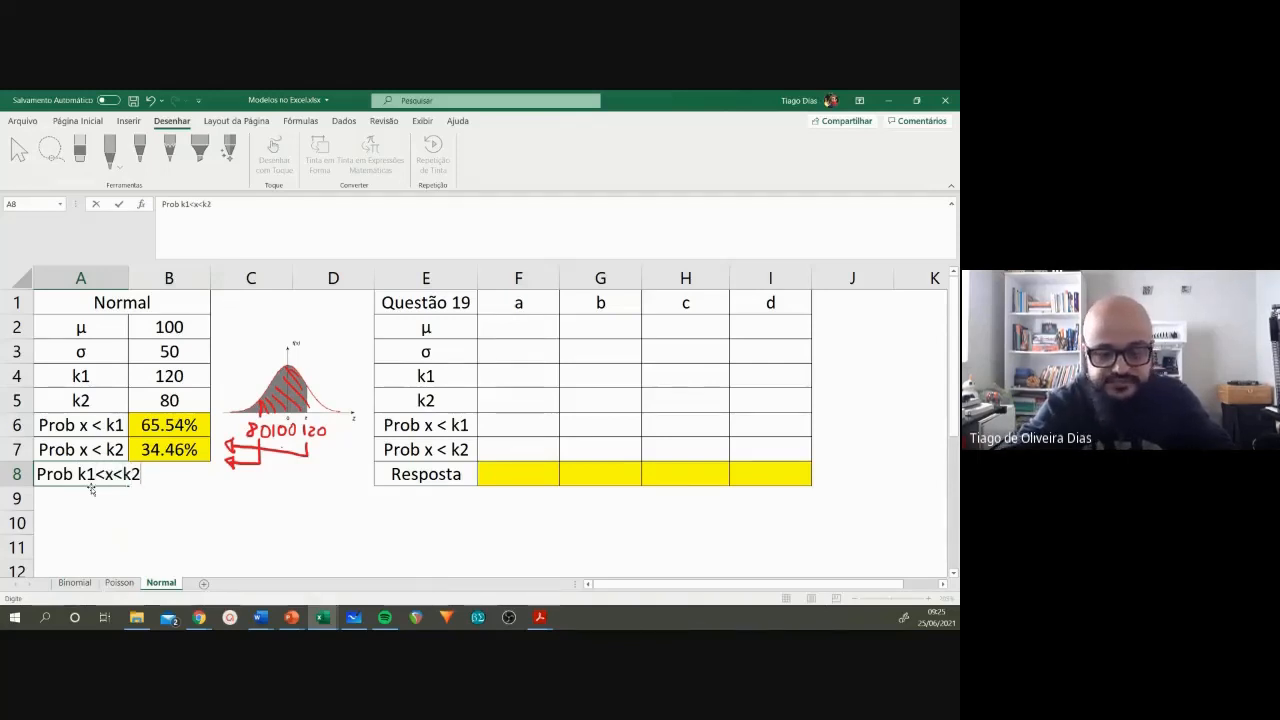
key(Return)
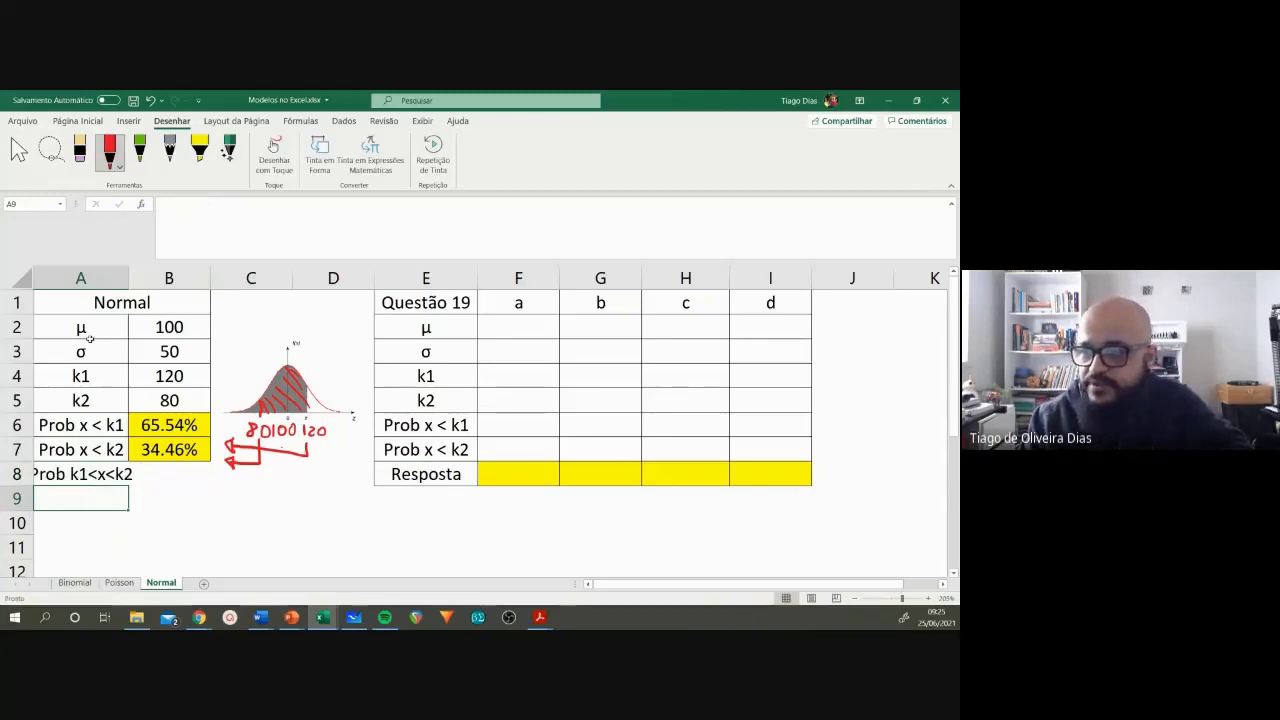
drag(129, 275, 158, 274)
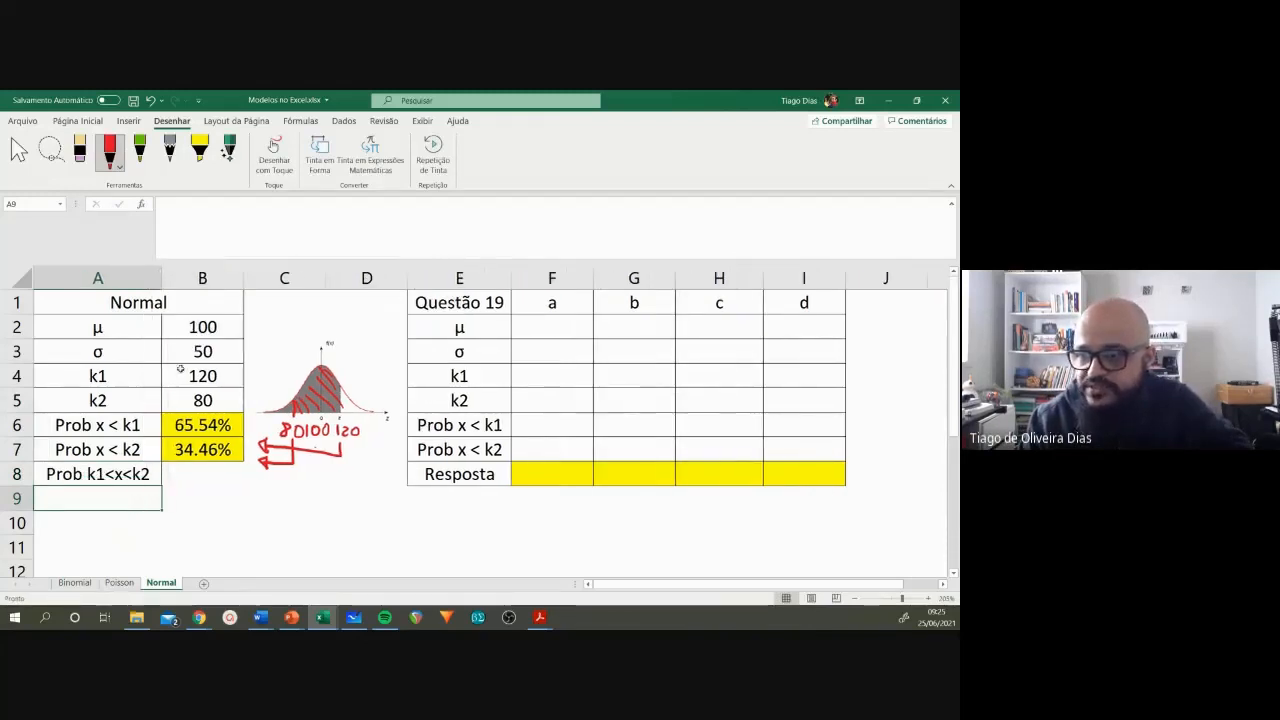
Step: Calculate the probability between the two cut-offs in B8 with =B6-B7
click(204, 476)
text(=)
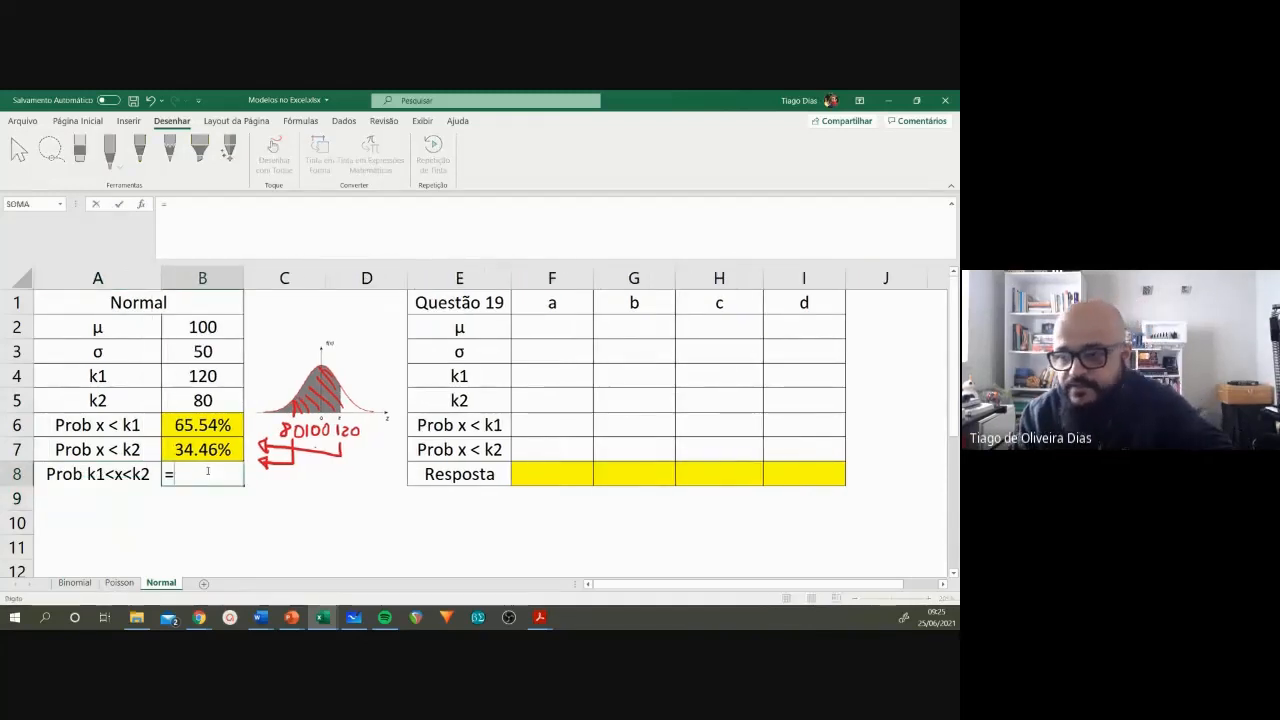
click(204, 425)
text(-)
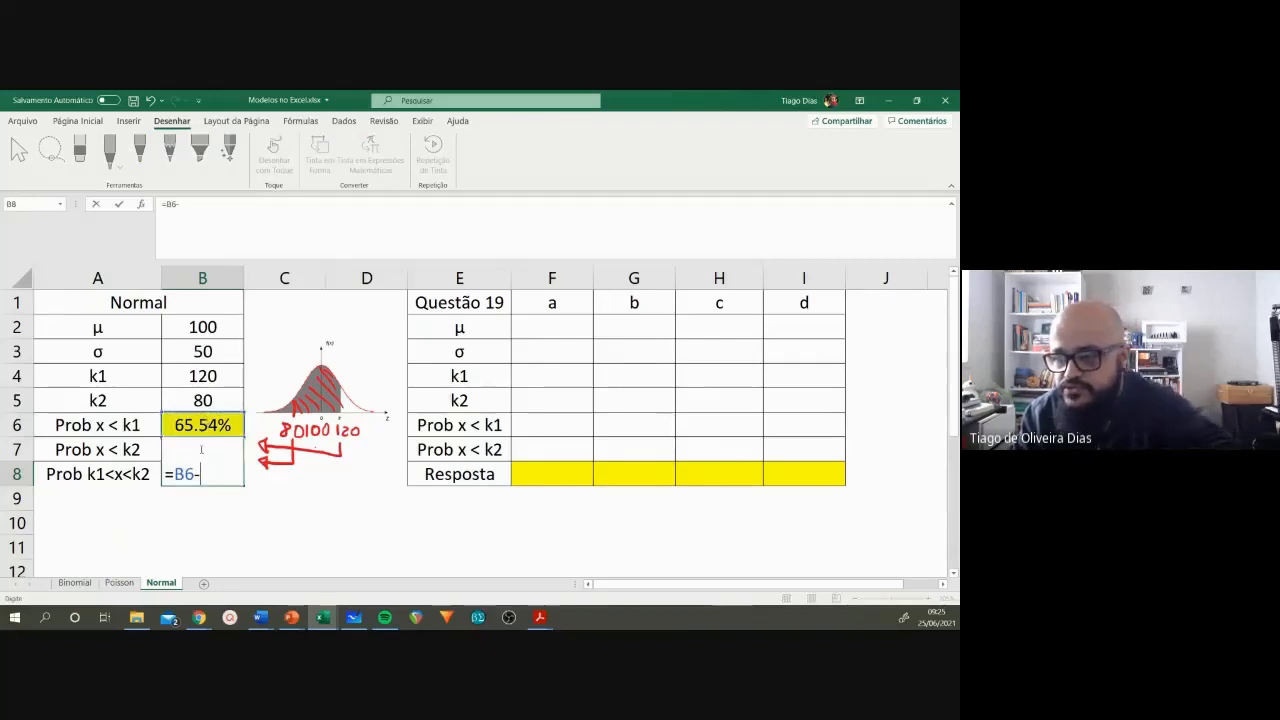
click(198, 400)
key(Down)
key(Down)
key(Return)
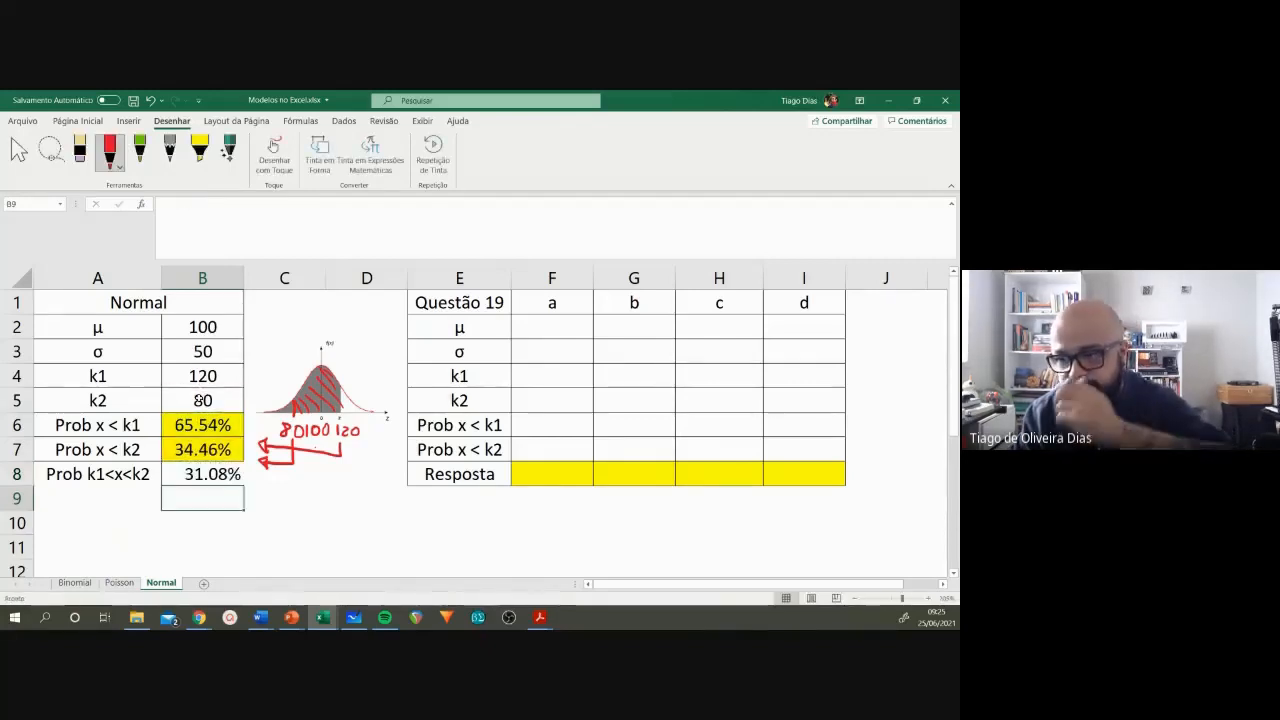
Step: Centre B8 with a yellow fill and apply borders to A8:B8 to match the table above
click(190, 478)
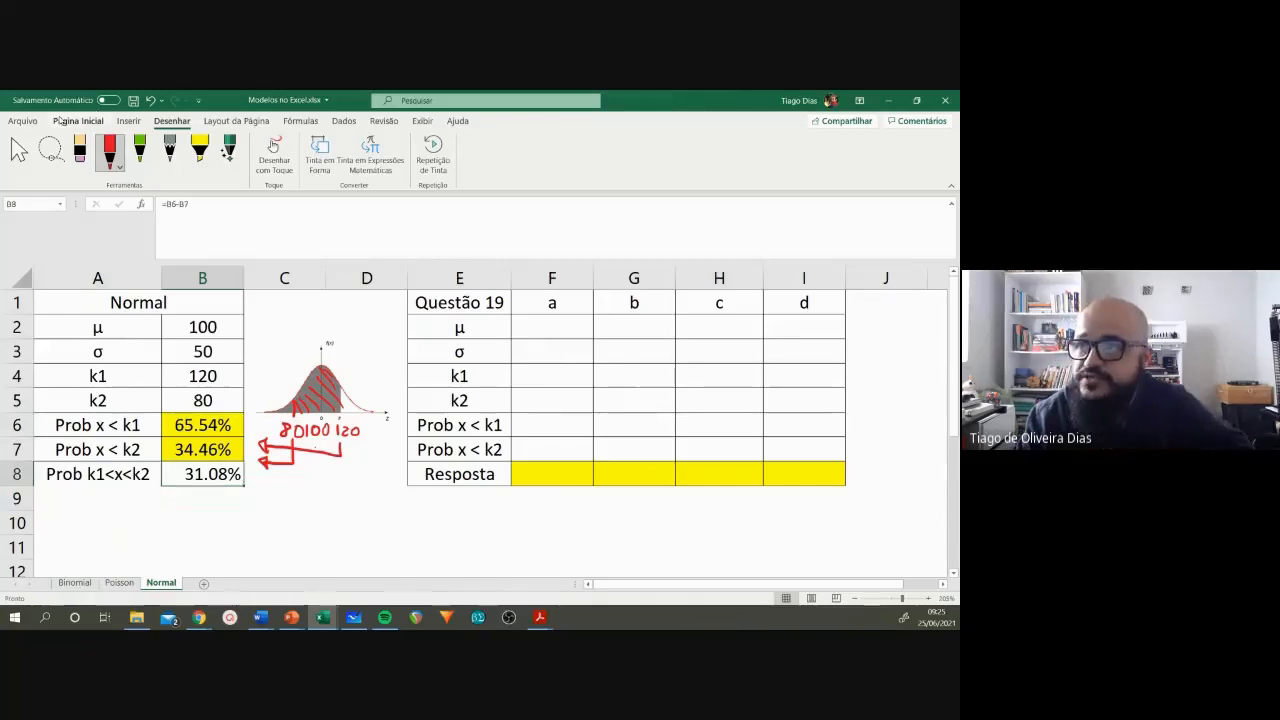
click(77, 120)
click(175, 165)
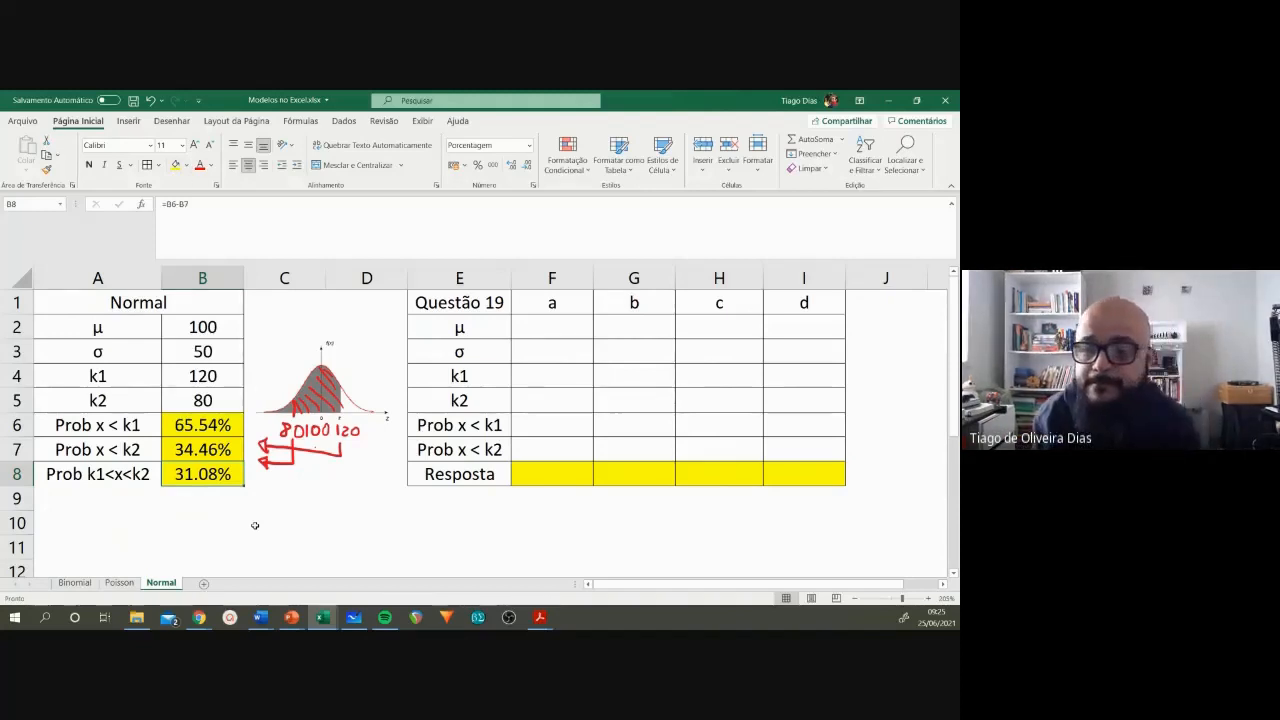
drag(97, 474, 200, 476)
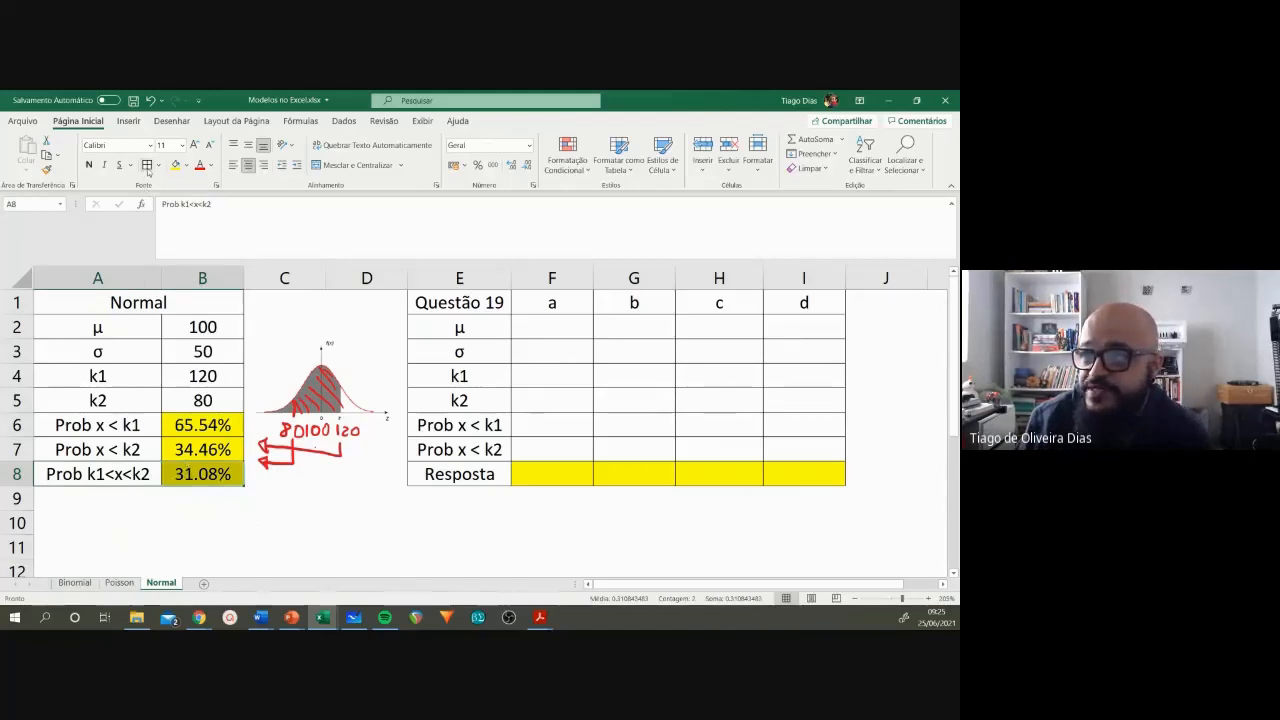
click(277, 523)
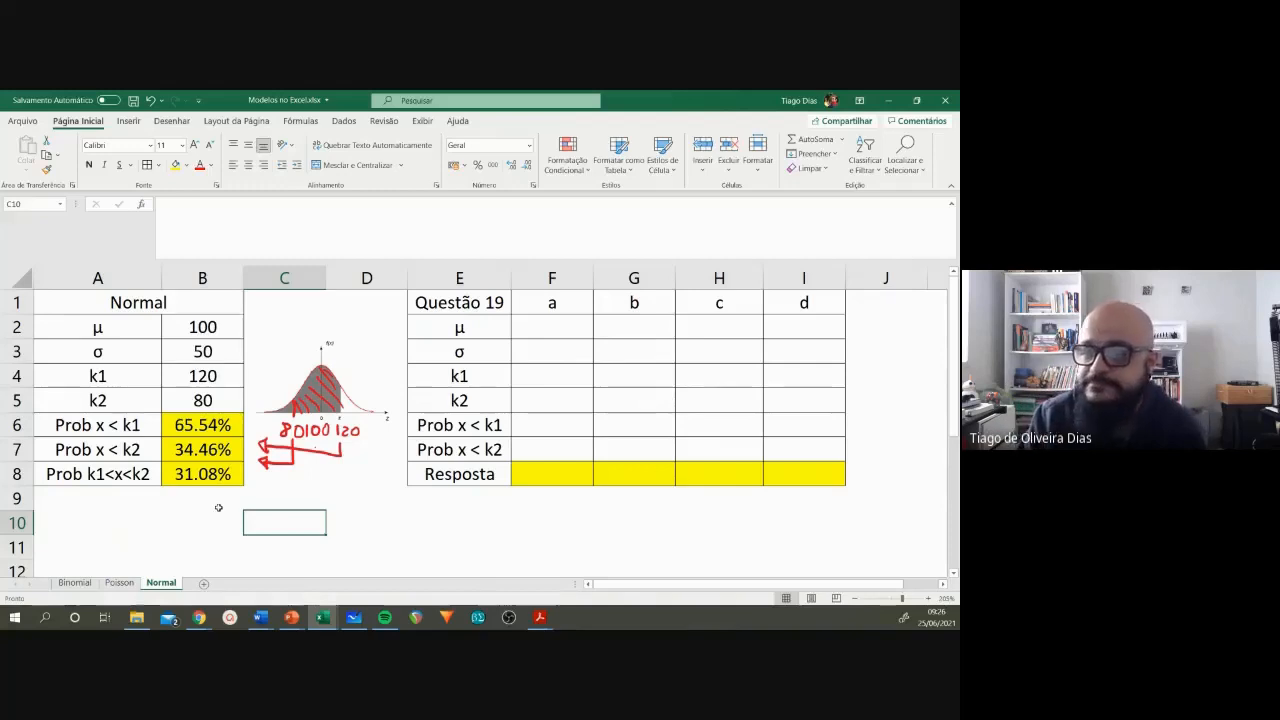
Step: Switch to the Lista Modelos document in Word and look up the mean and standard deviation given in question 19
click(547, 517)
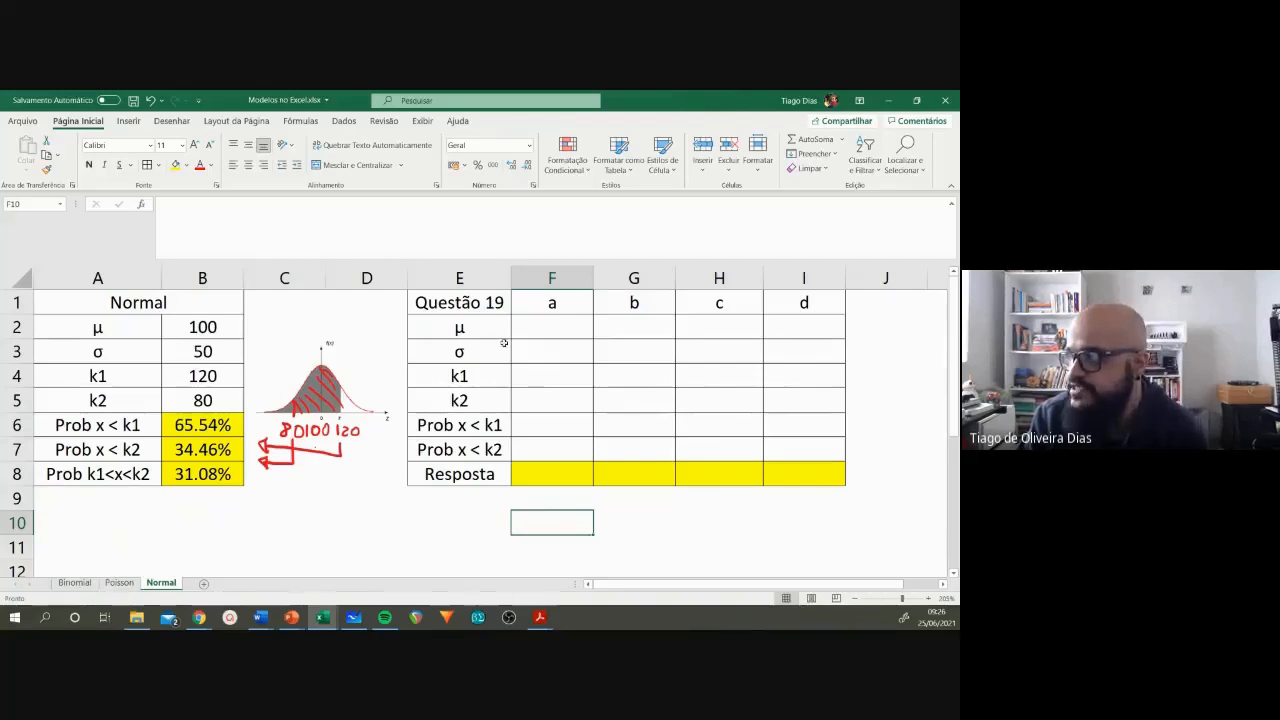
click(488, 305)
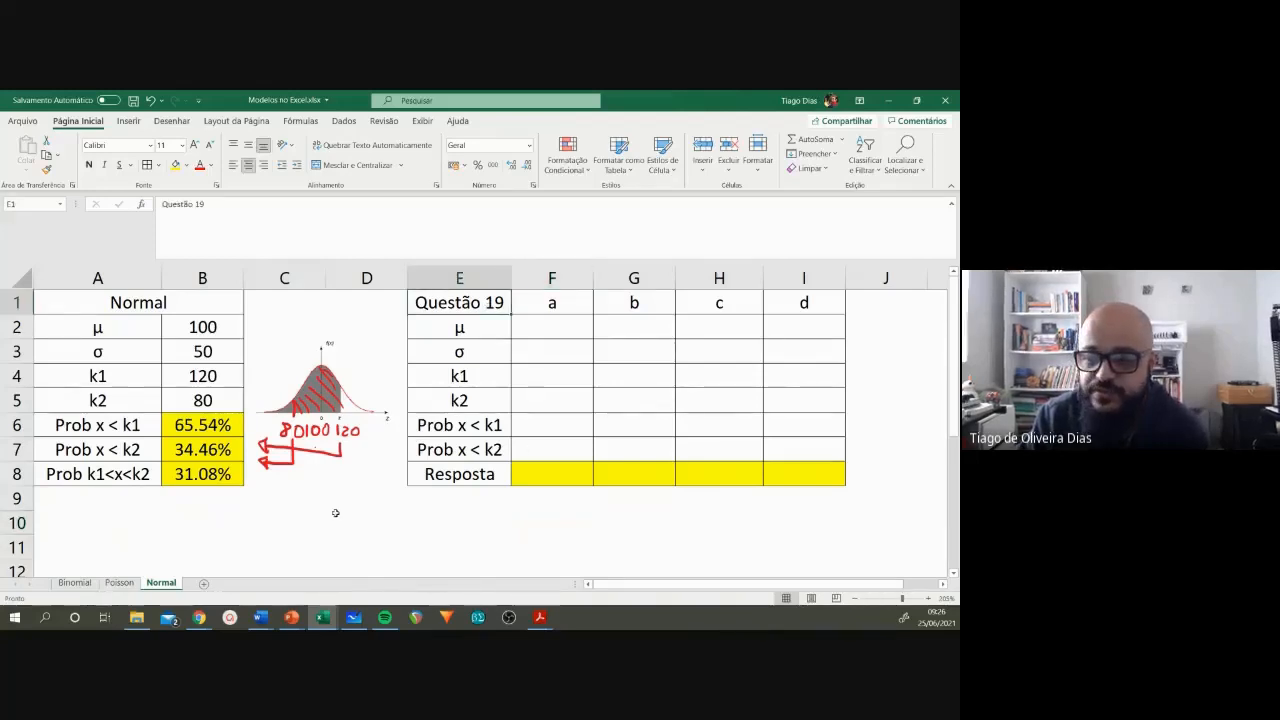
mouse_move(260, 617)
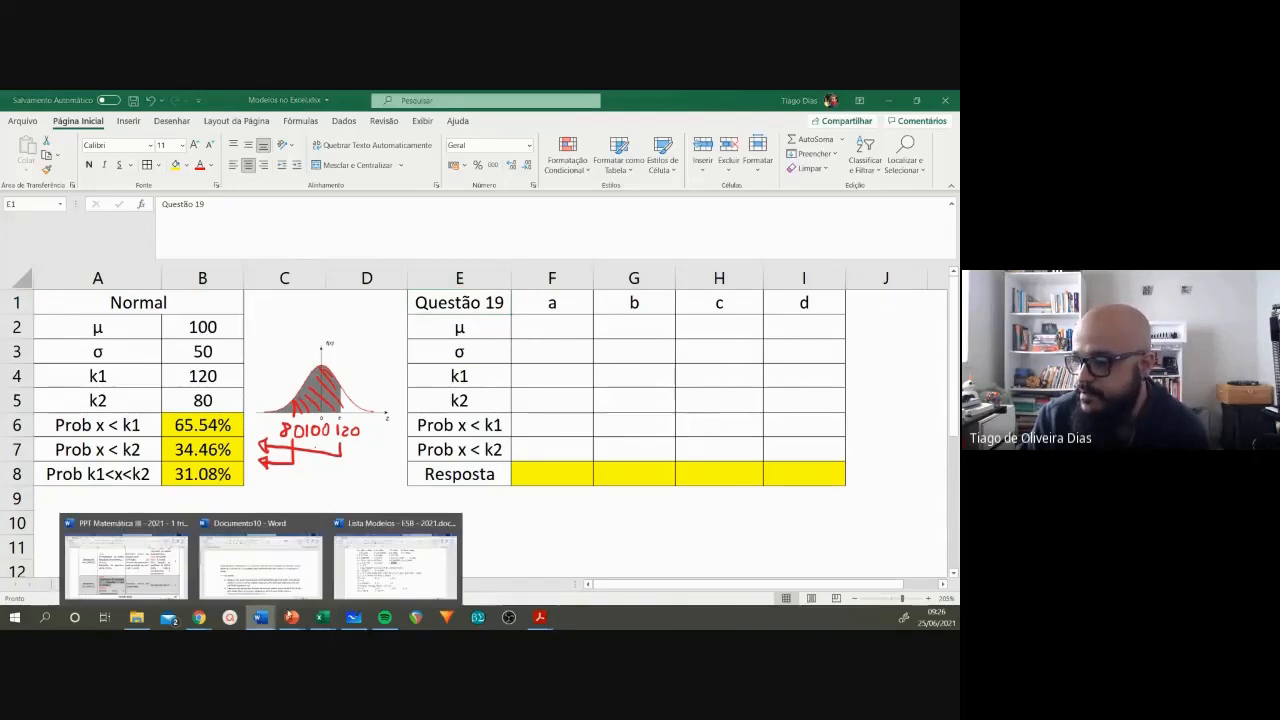
click(395, 560)
scroll(389, 490, up, 8)
scroll(389, 490, down, 3)
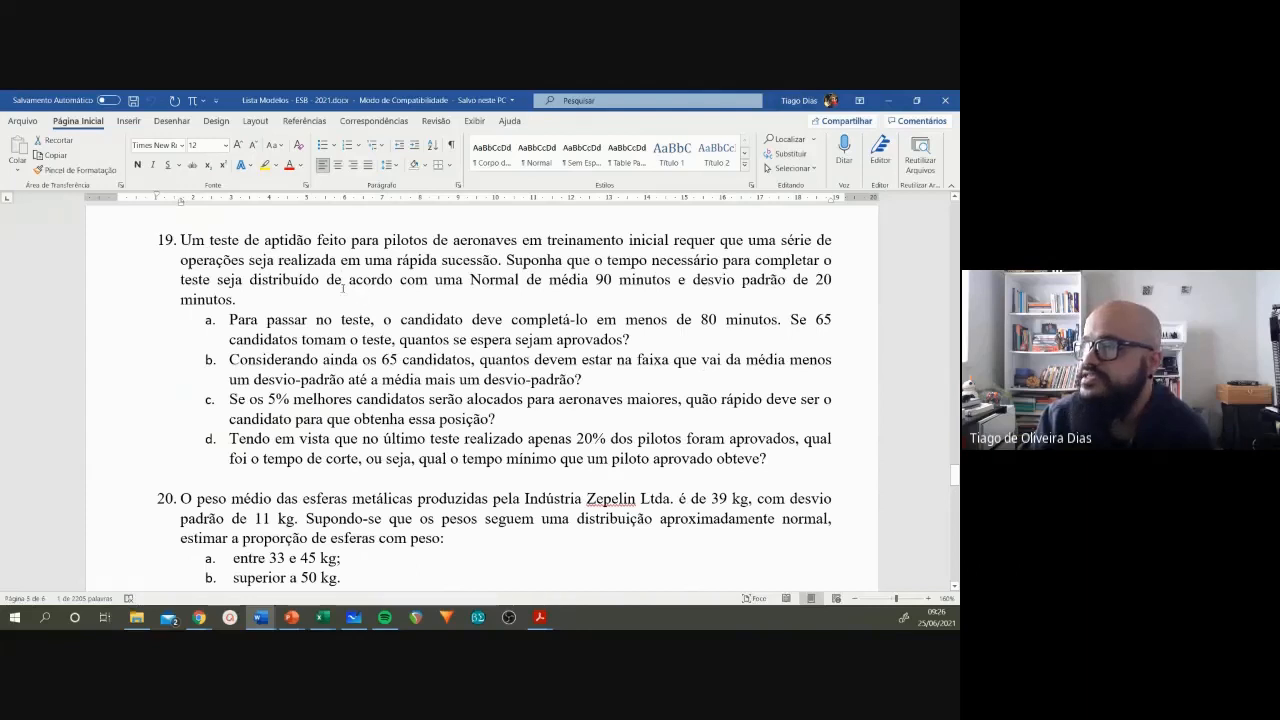
click(467, 288)
double_click(602, 280)
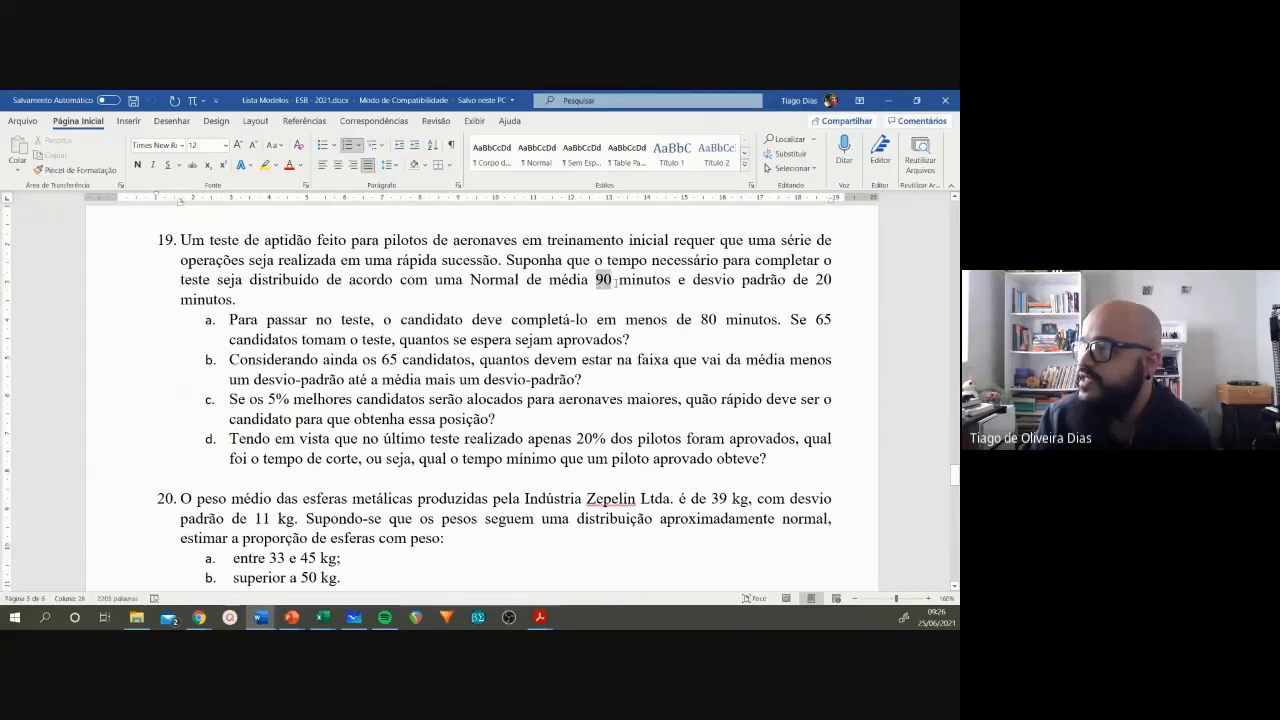
double_click(822, 279)
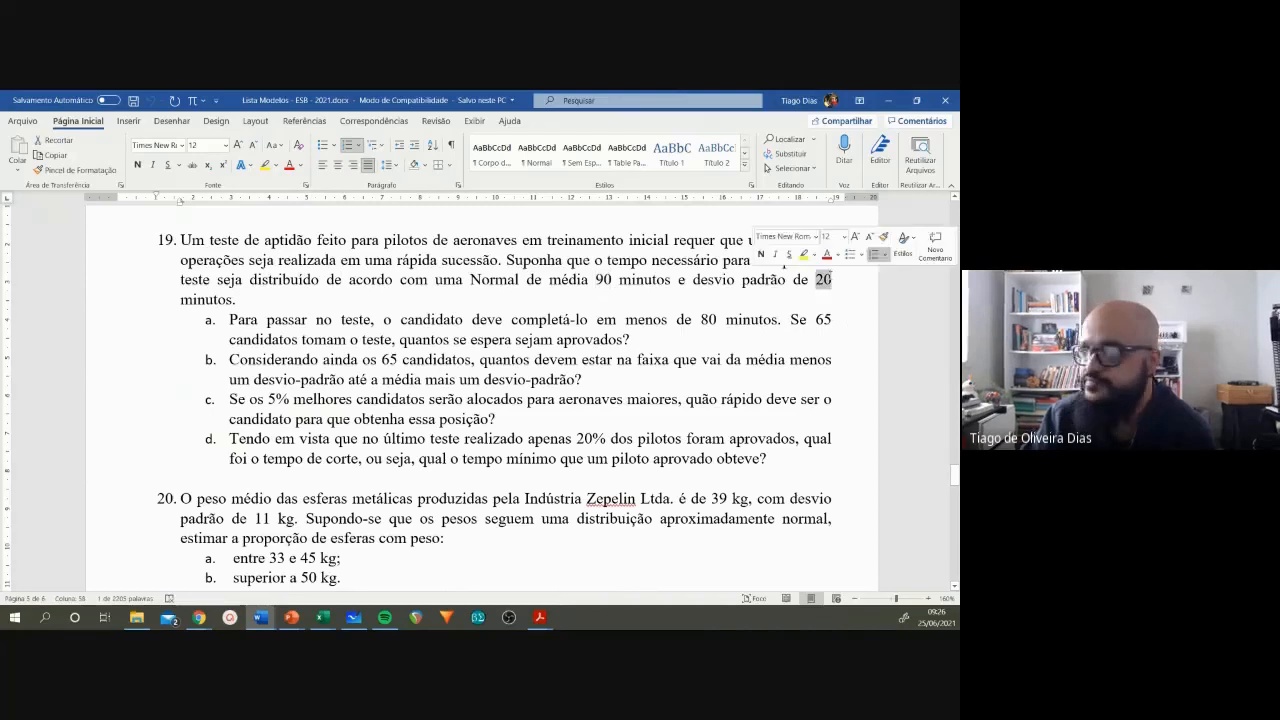
Step: Return to Excel, enter the mean 90 in F2 and standard deviation 20 in F3, and fill both across to column I
click(888, 100)
click(544, 327)
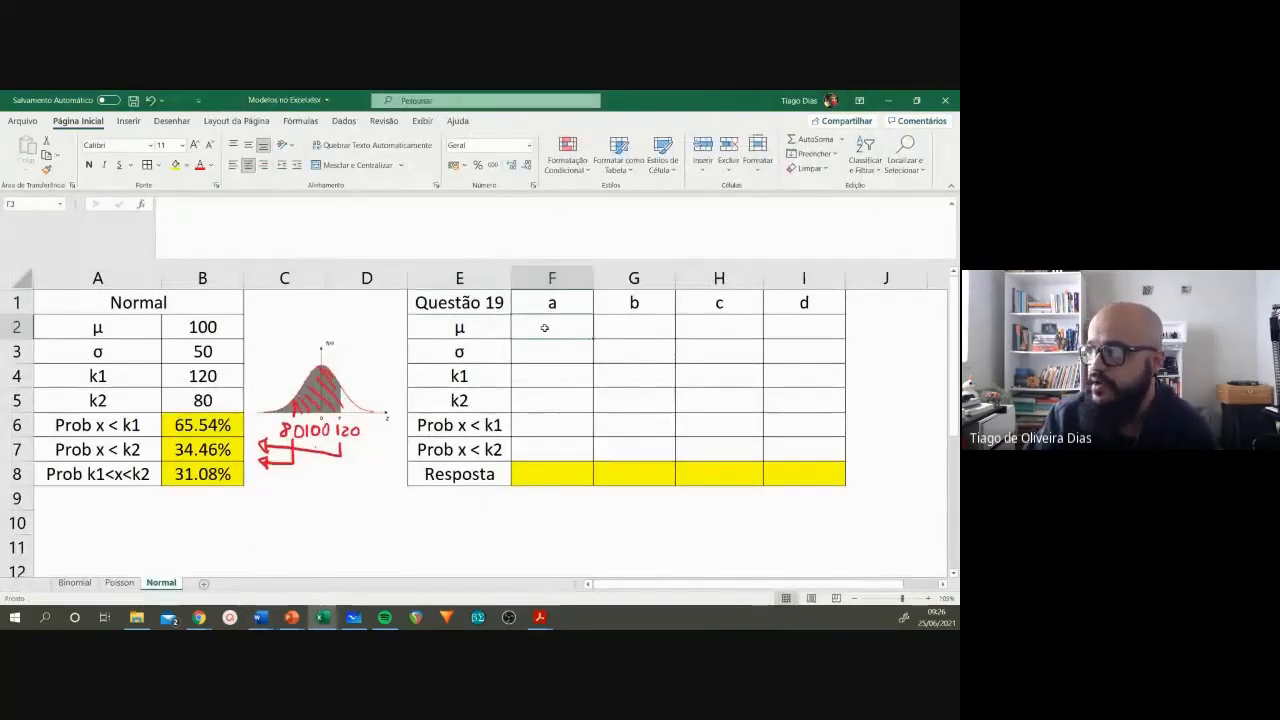
text(90)
key(Return)
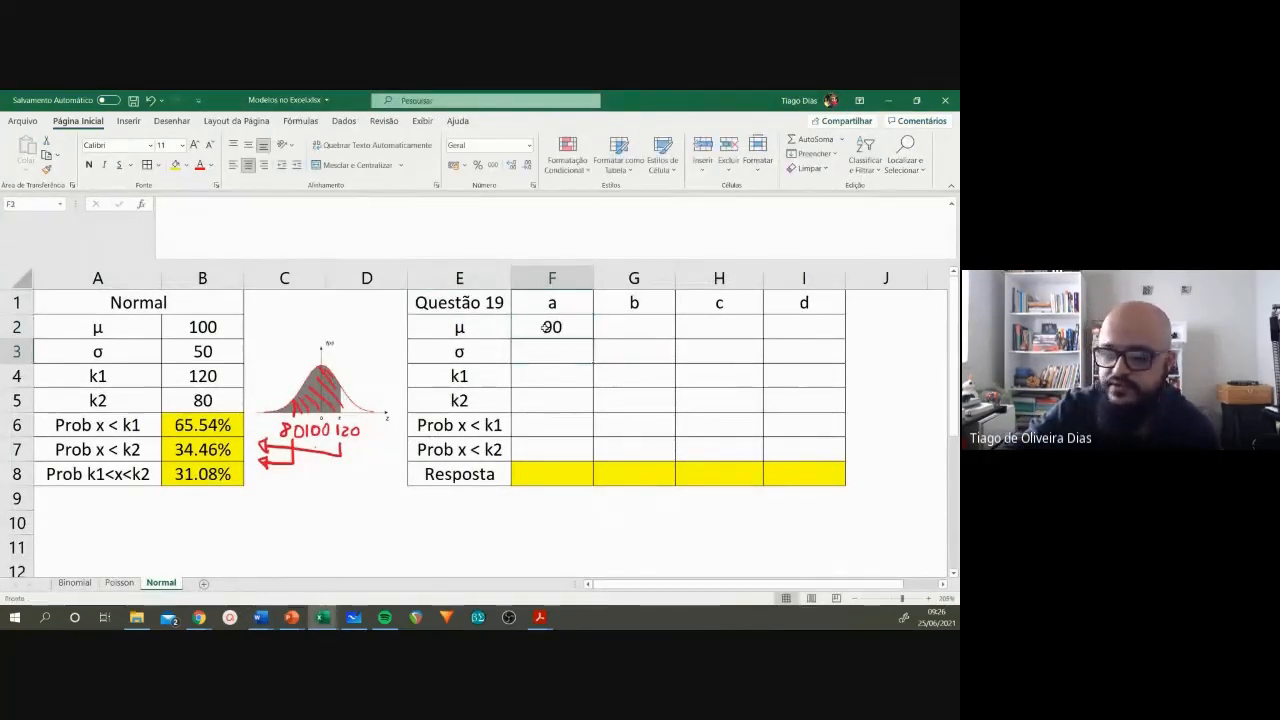
text(20)
key(Return)
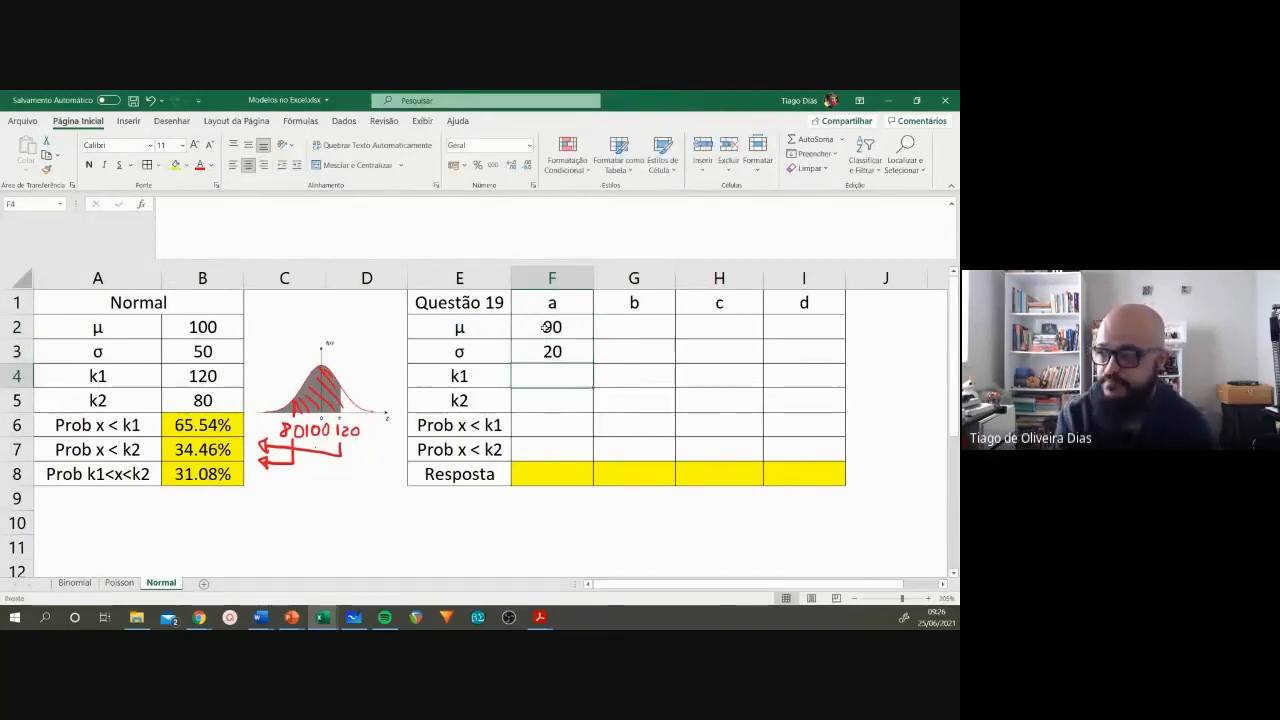
drag(544, 327, 811, 358)
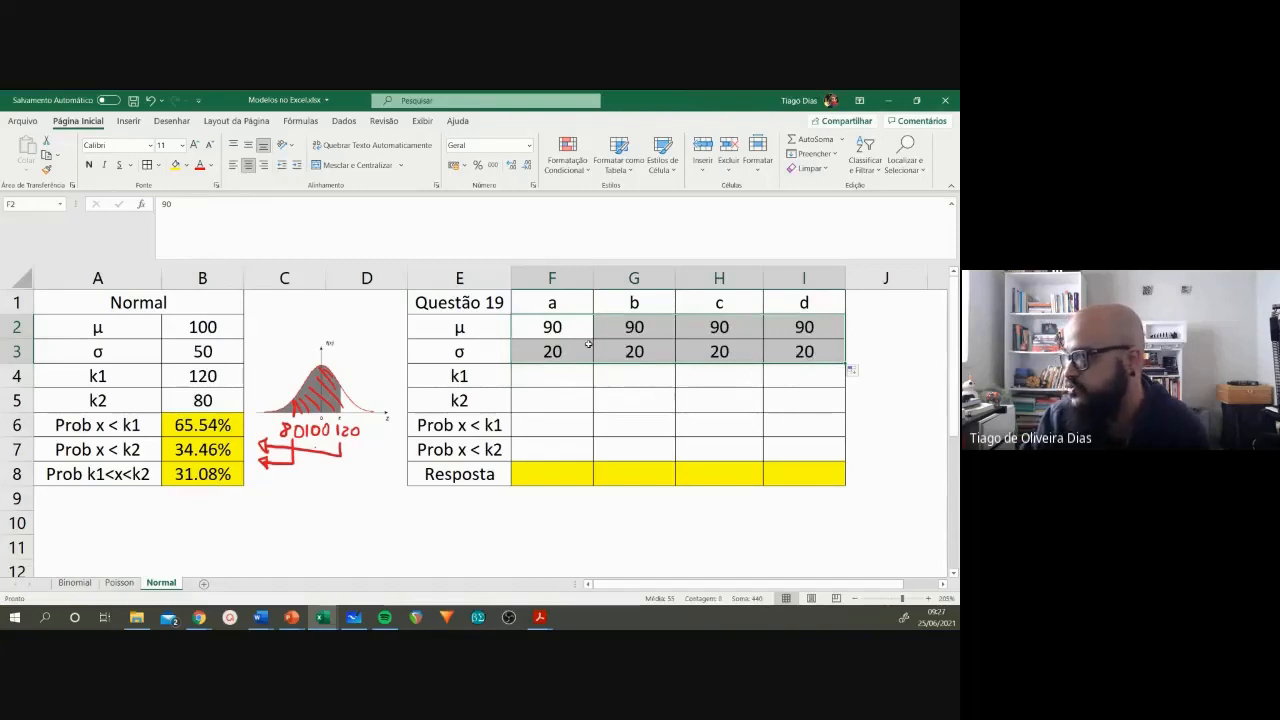
click(525, 321)
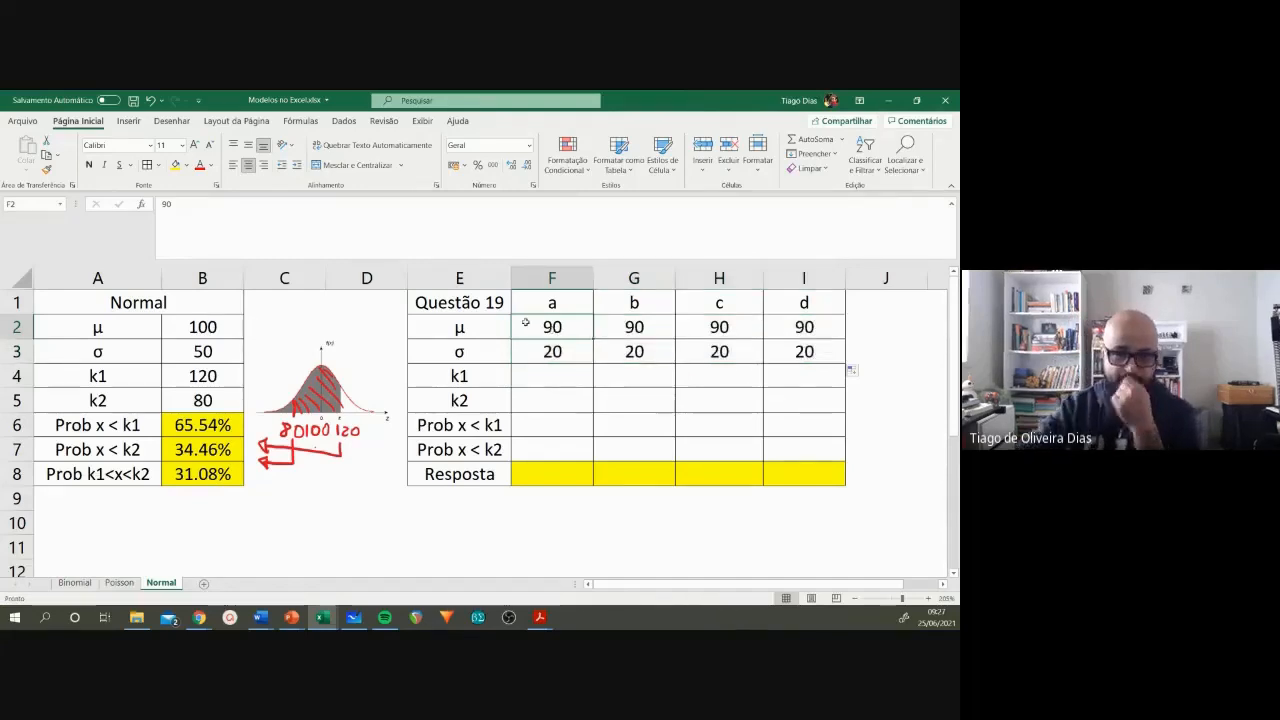
click(536, 298)
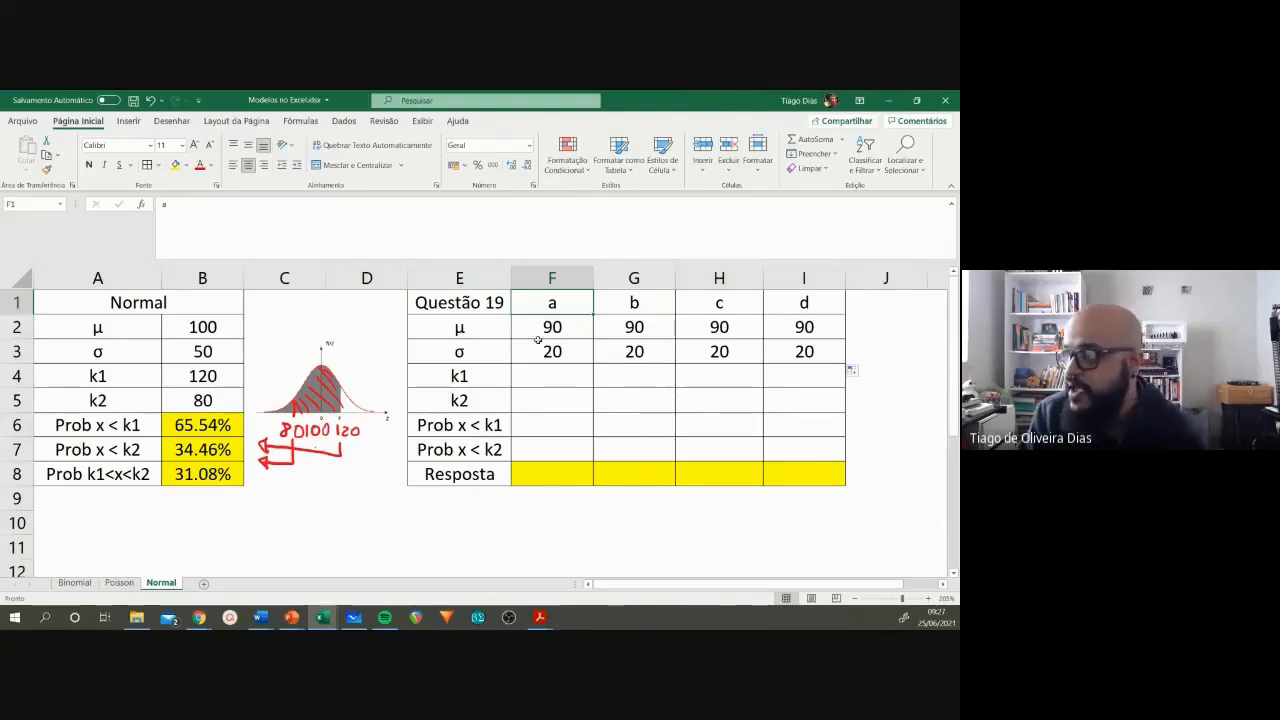
click(627, 302)
click(732, 303)
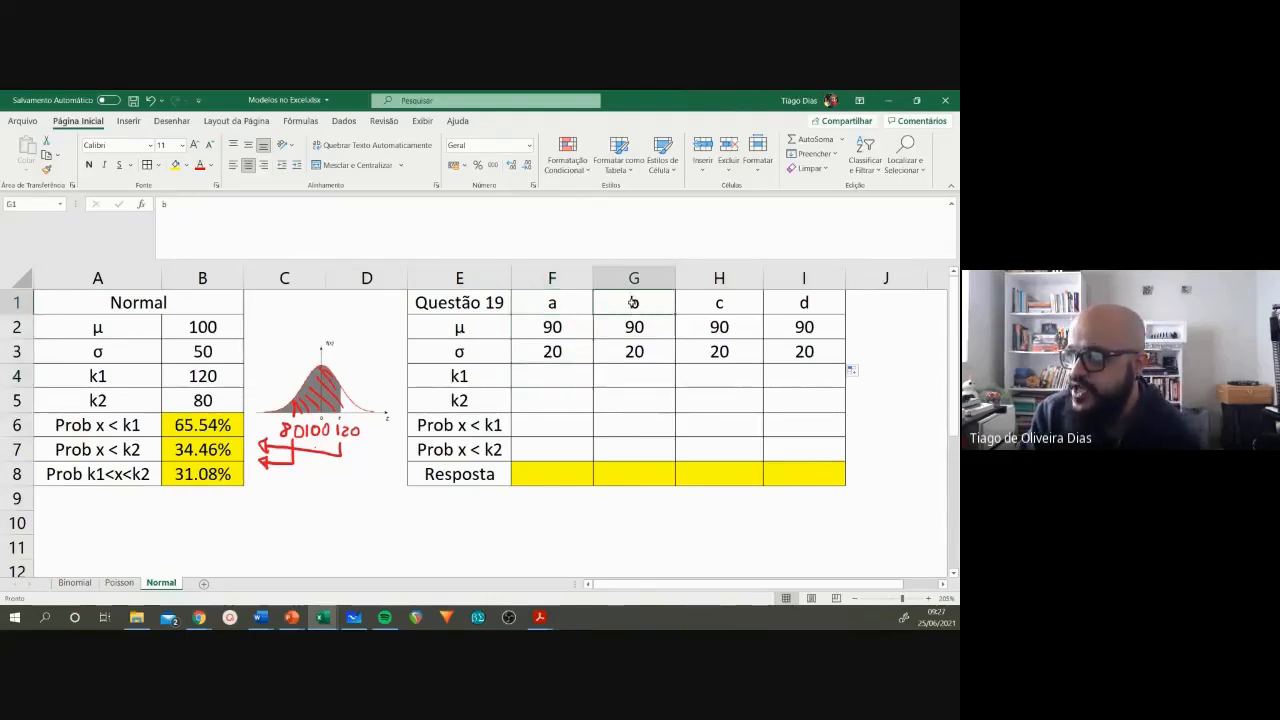
click(821, 304)
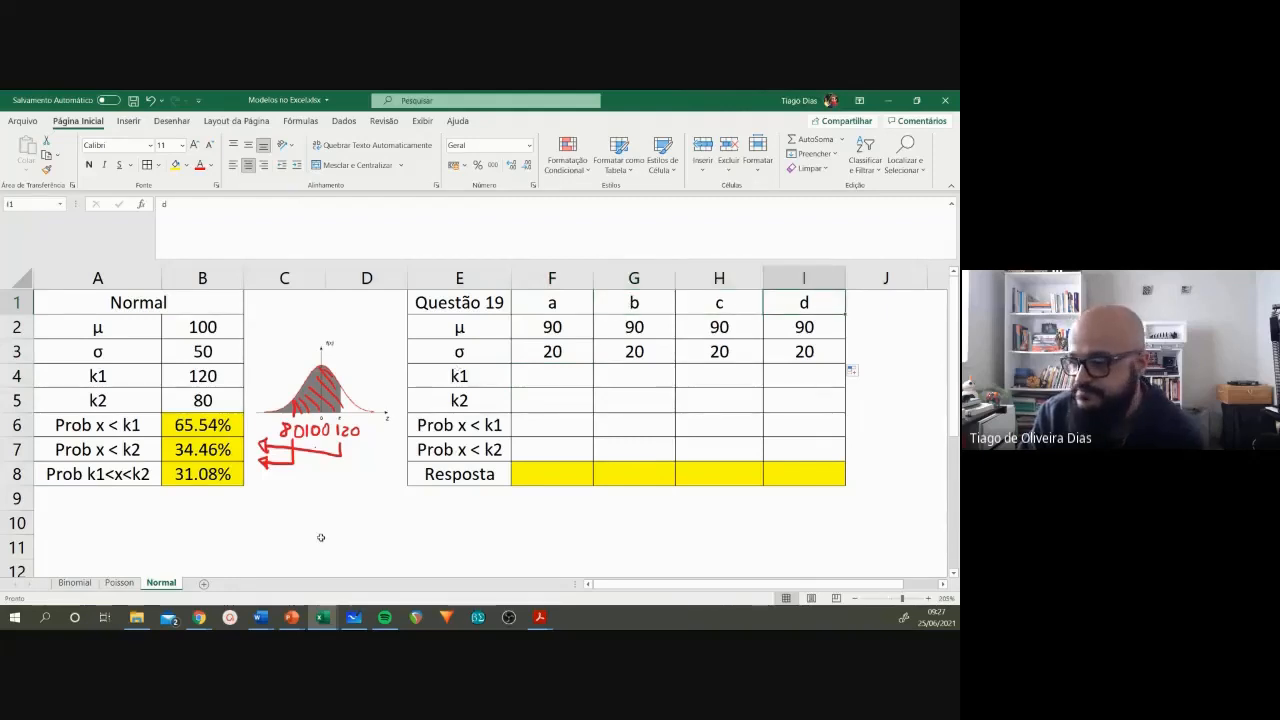
Step: Switch to the Lista Modelos document in Word and read item a of question 19, marking its time limit and candidate condition
mouse_move(260, 617)
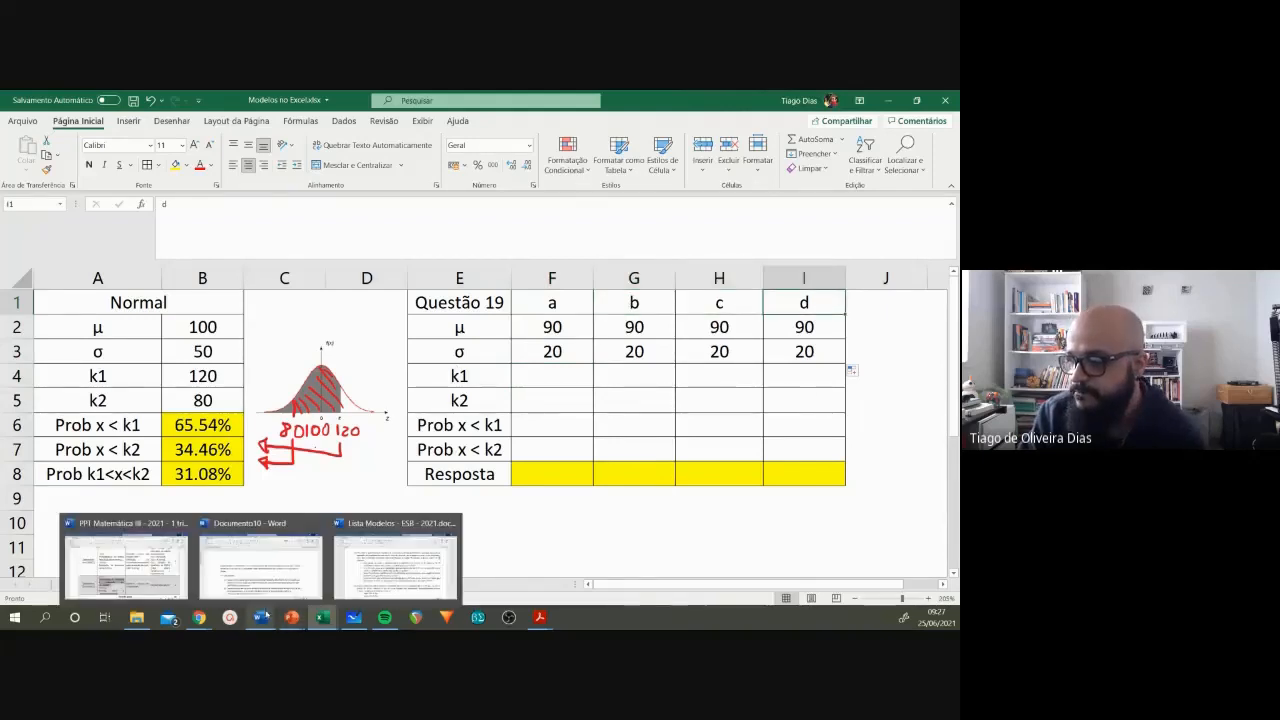
click(396, 562)
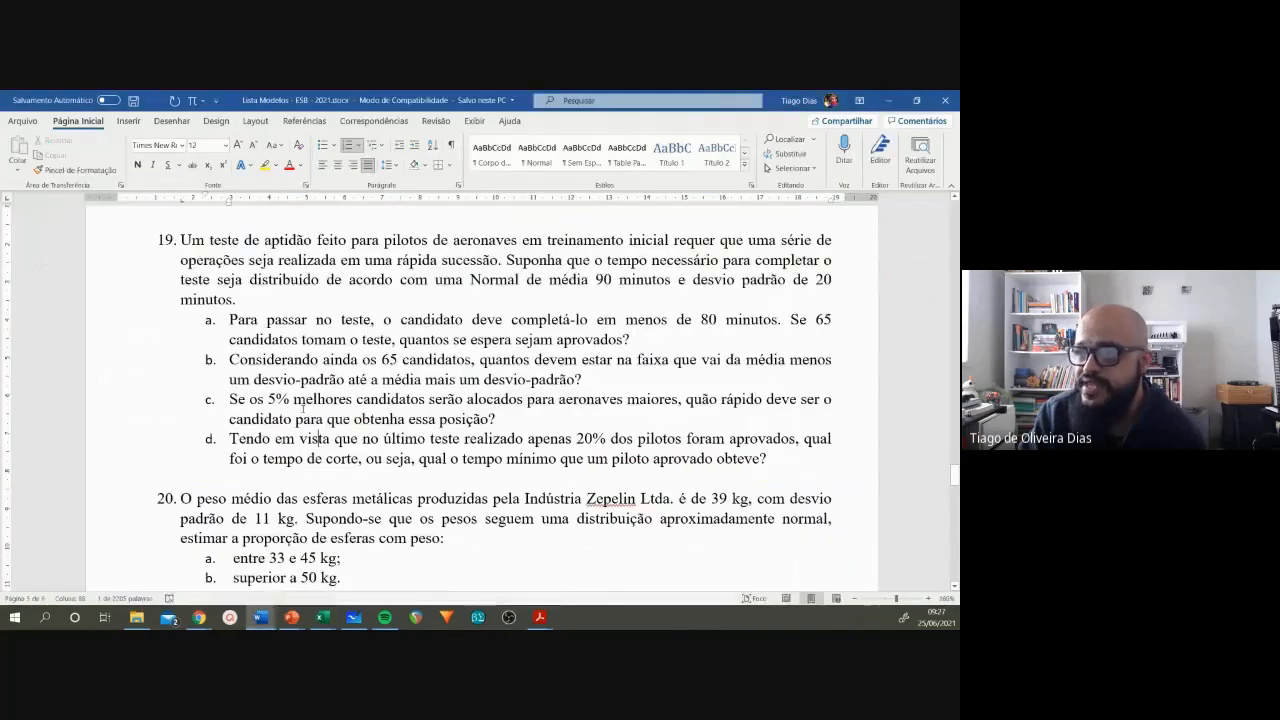
drag(229, 319, 754, 320)
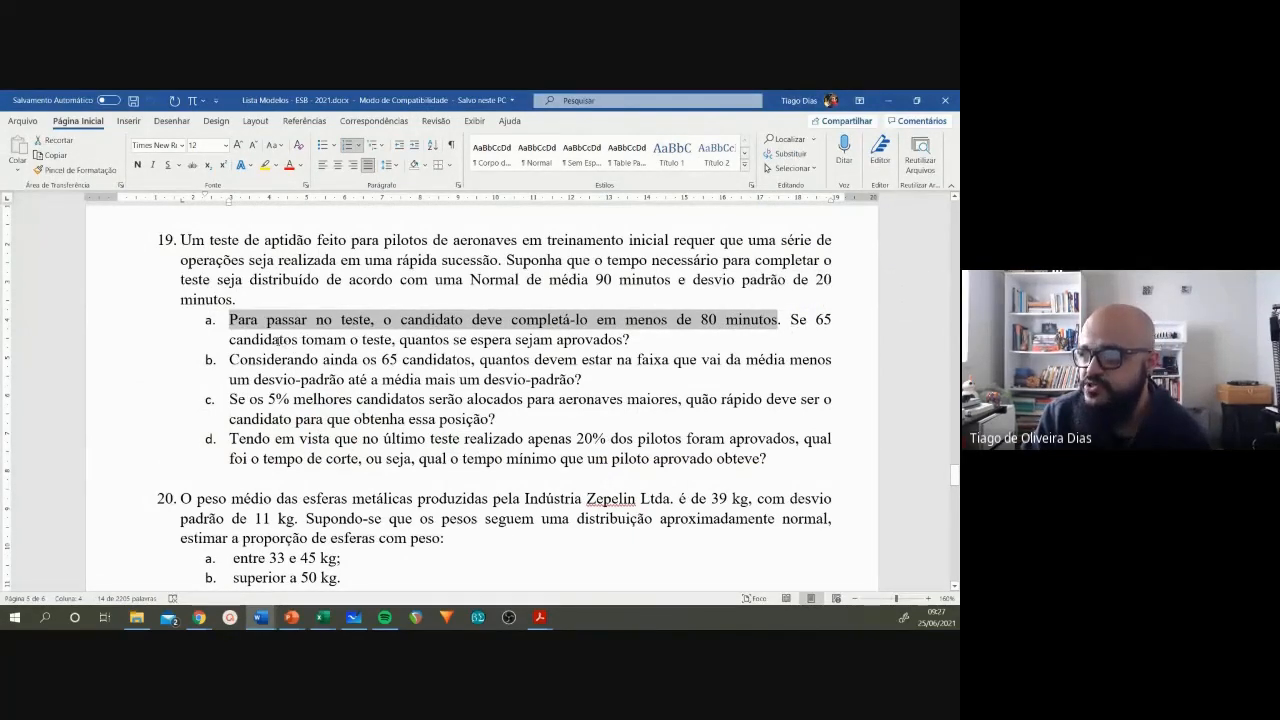
drag(279, 341, 391, 340)
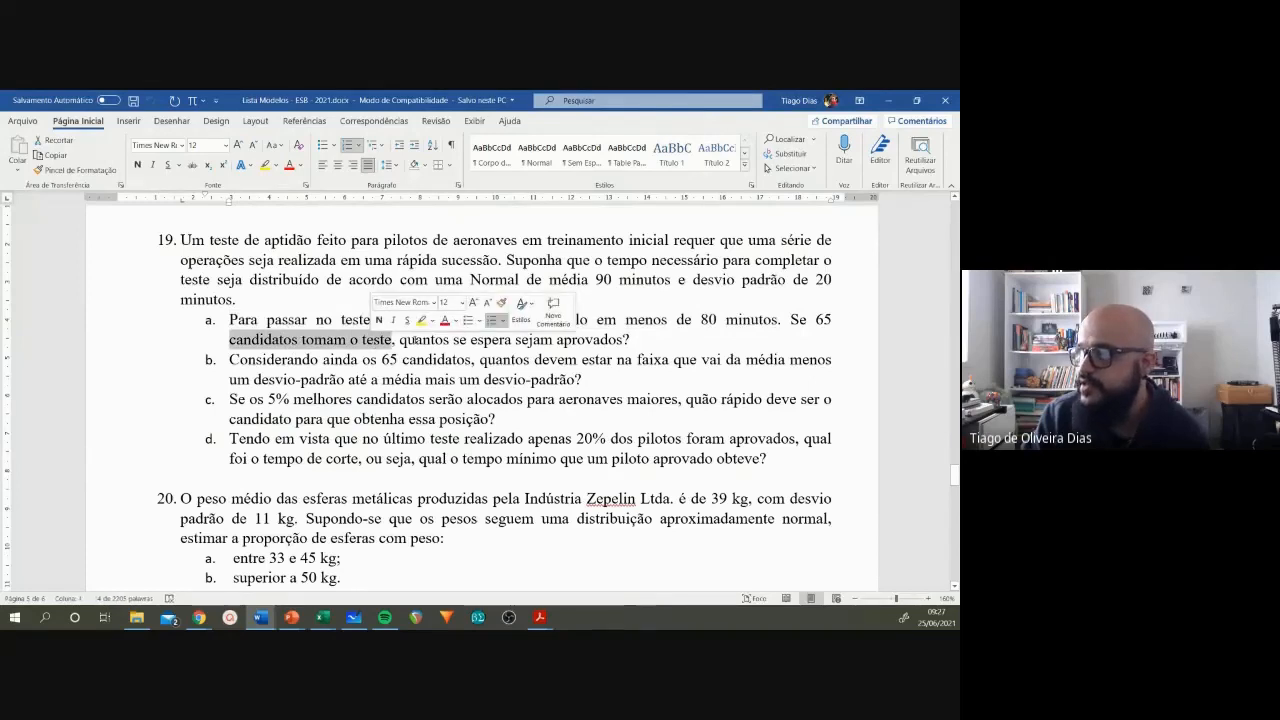
click(414, 340)
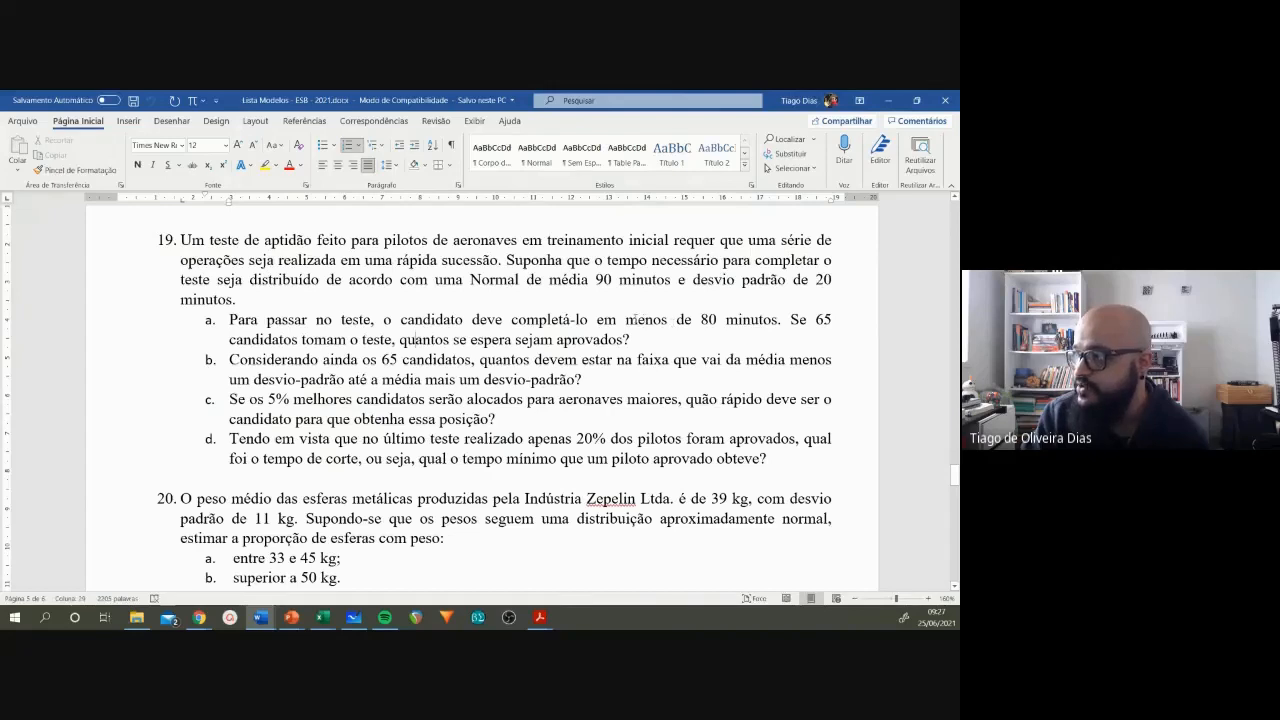
drag(626, 319, 778, 320)
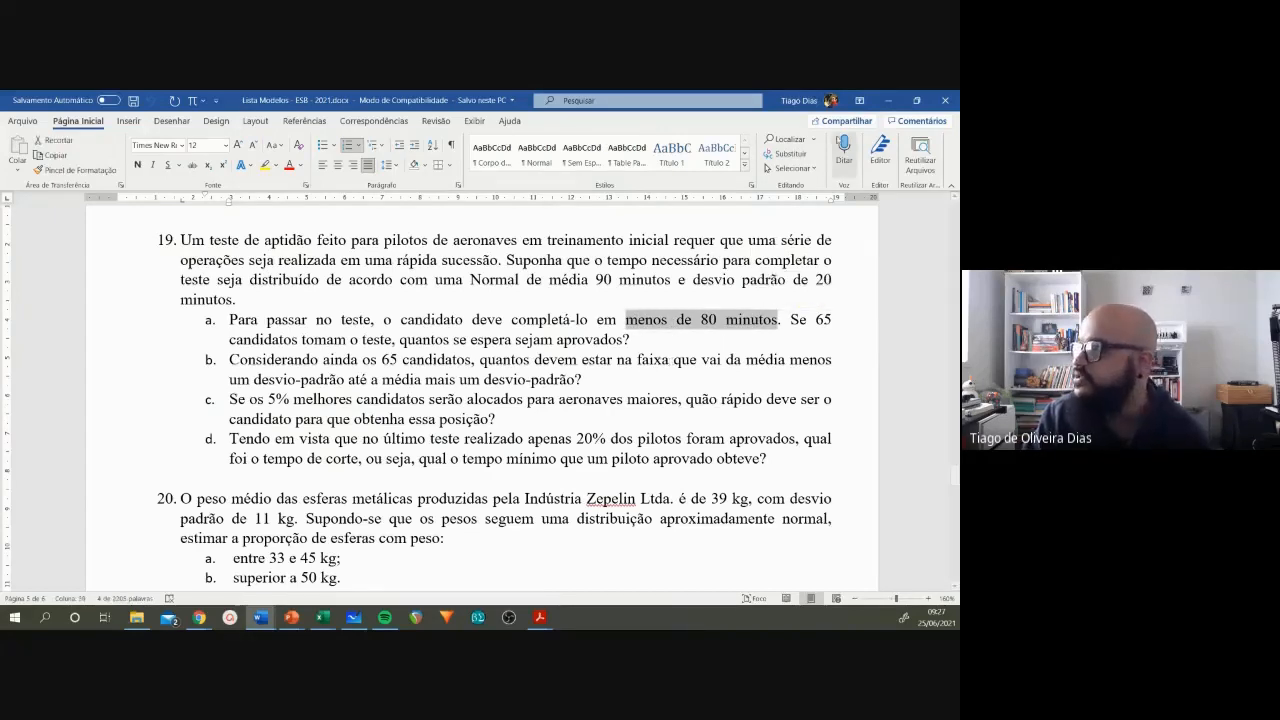
Step: Return to the Excel workbook and enter 80 as k1 for item a in F4
click(889, 101)
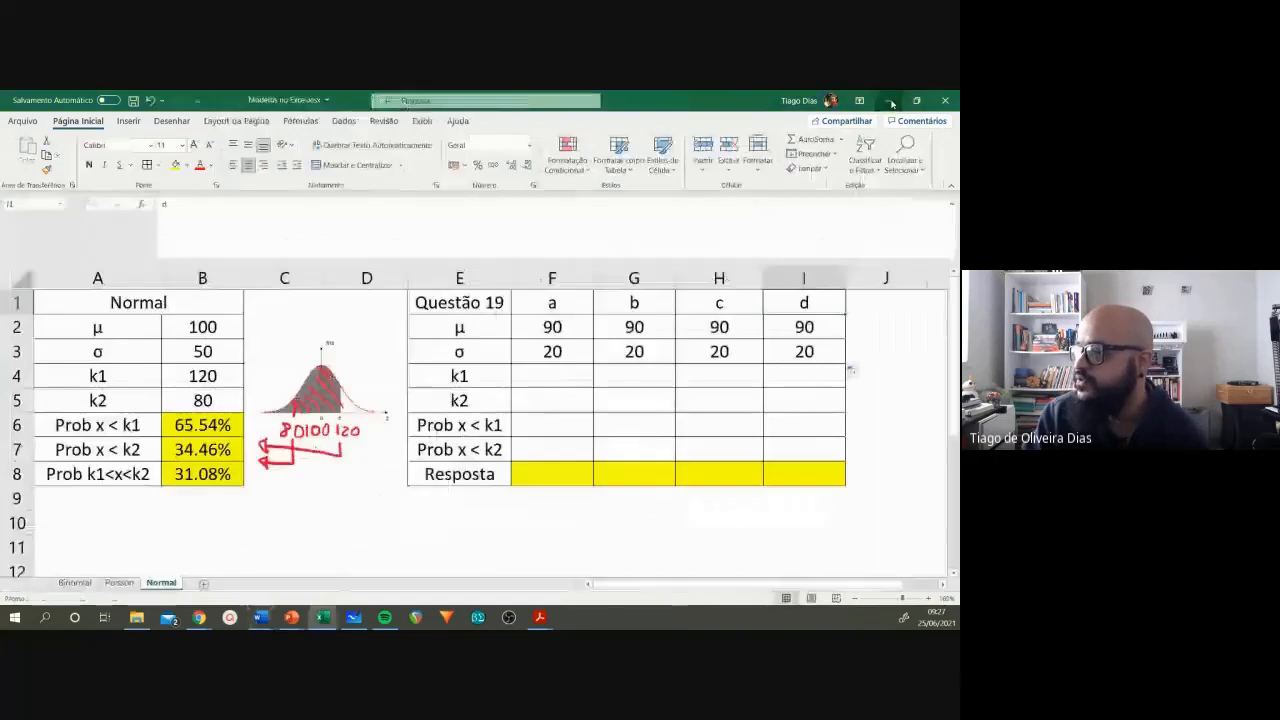
click(560, 380)
text(80)
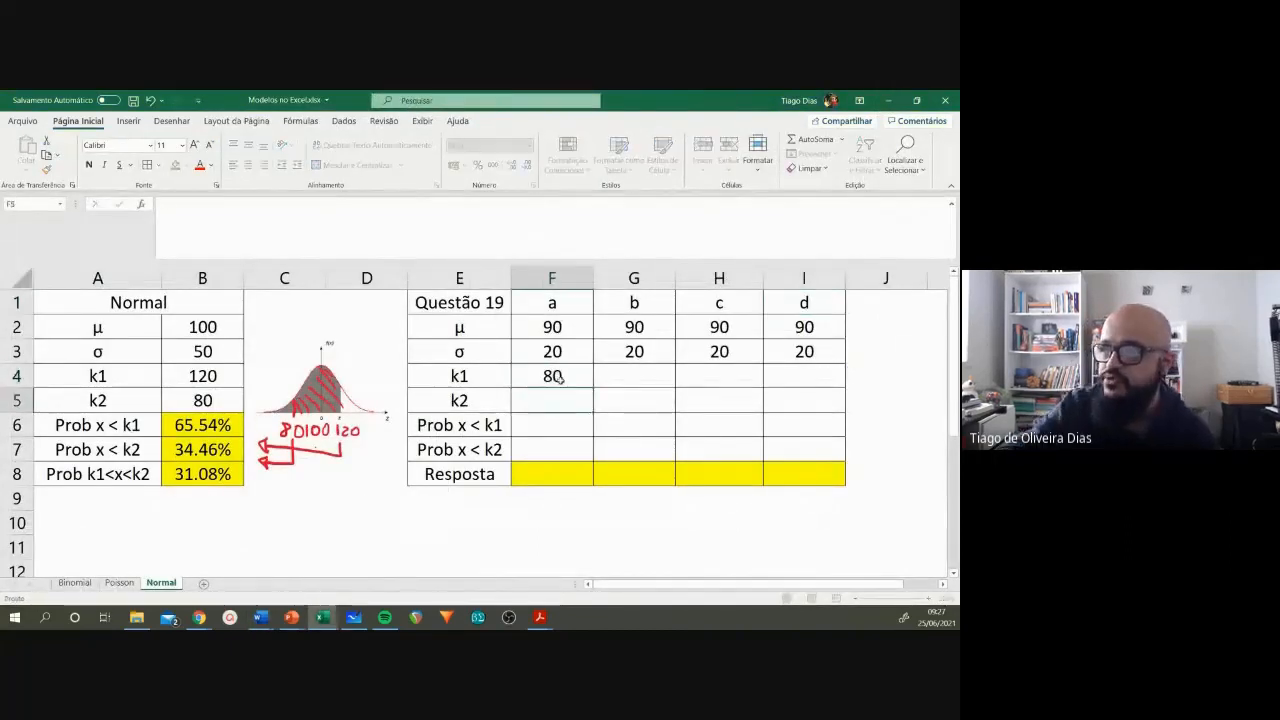
key(Return)
Step: Copy the Prob x < k1 formula from B6 into F6 for item a
click(558, 418)
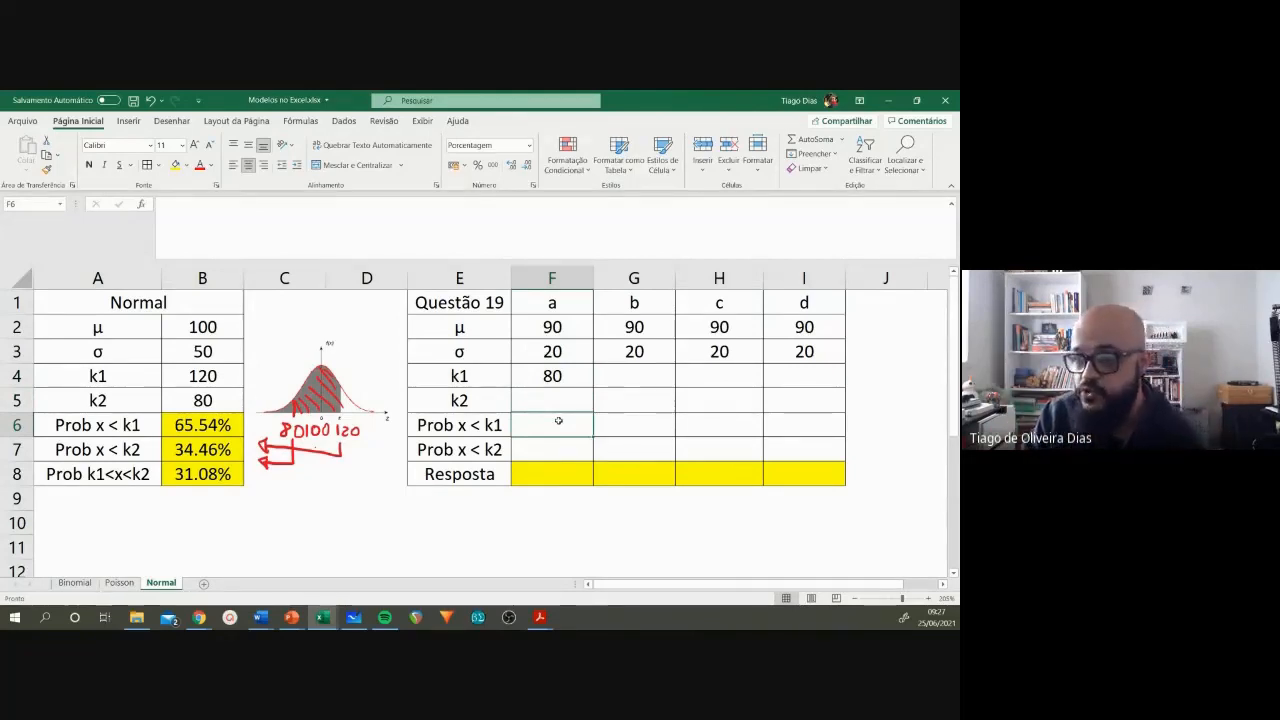
click(205, 425)
key(ctrl+c)
click(574, 422)
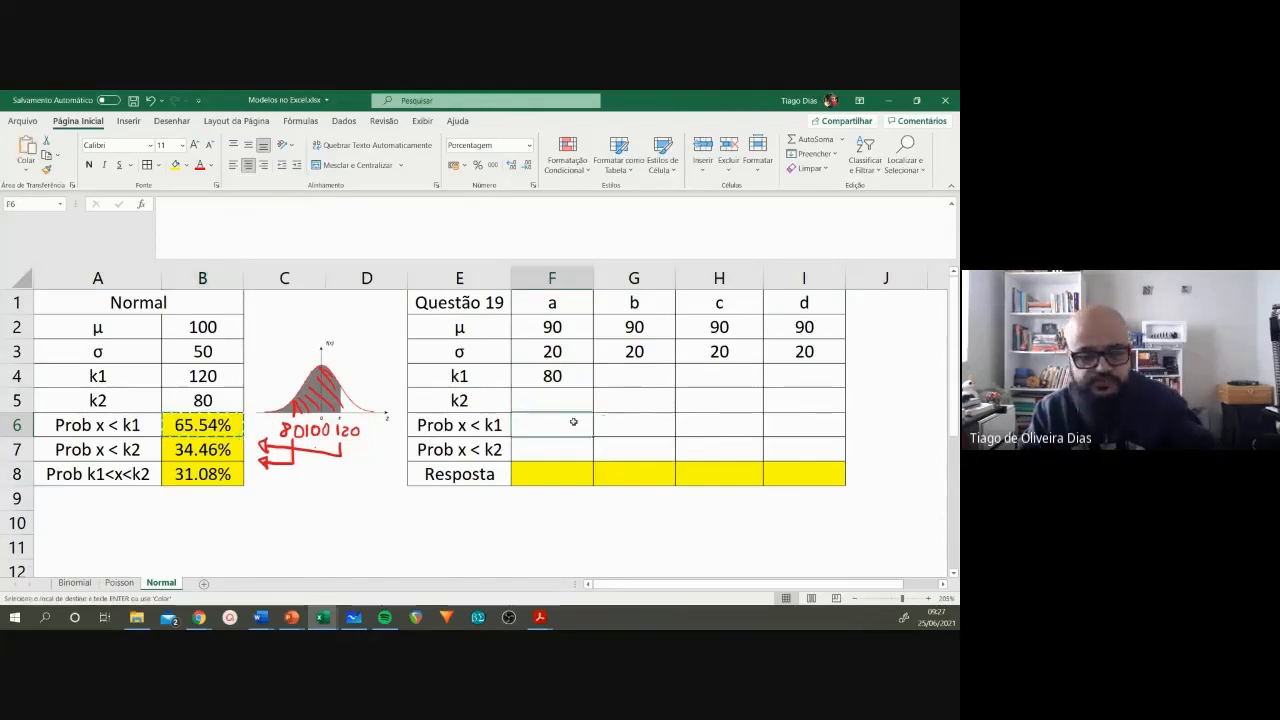
key(ctrl+v)
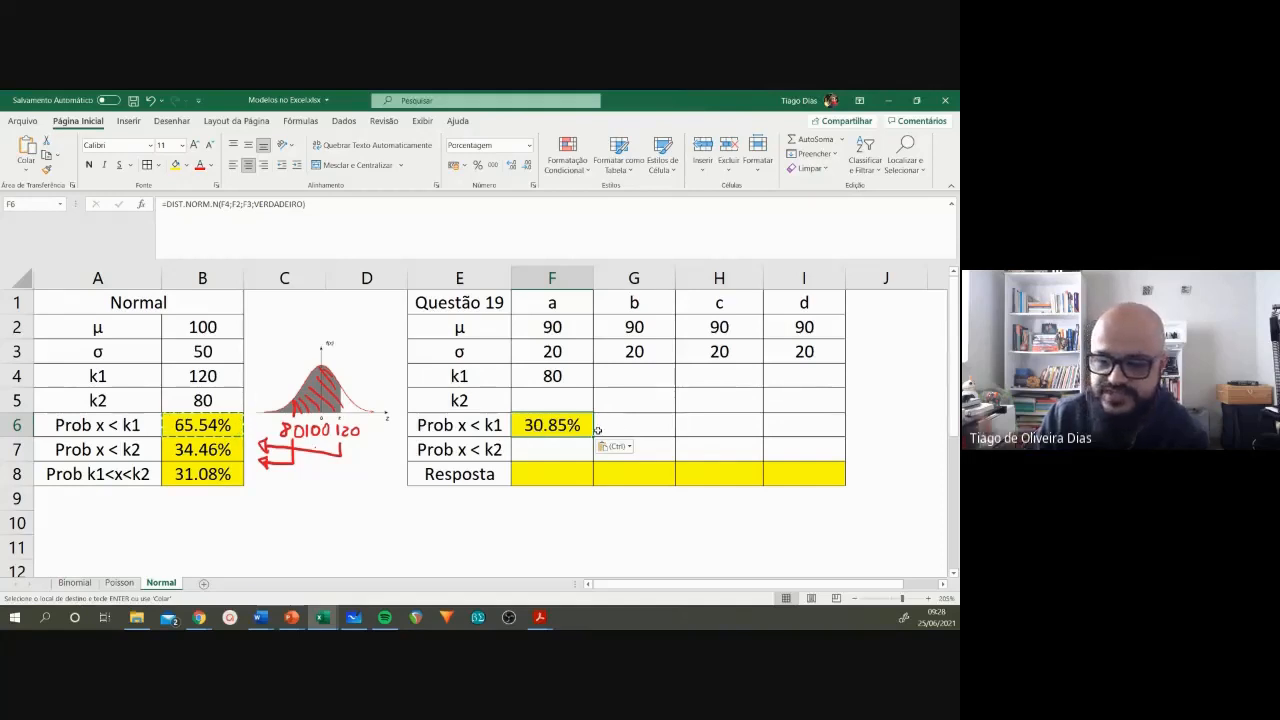
Step: Calculate the expected number of approved candidates for item a in F8 with =65*F6
click(561, 474)
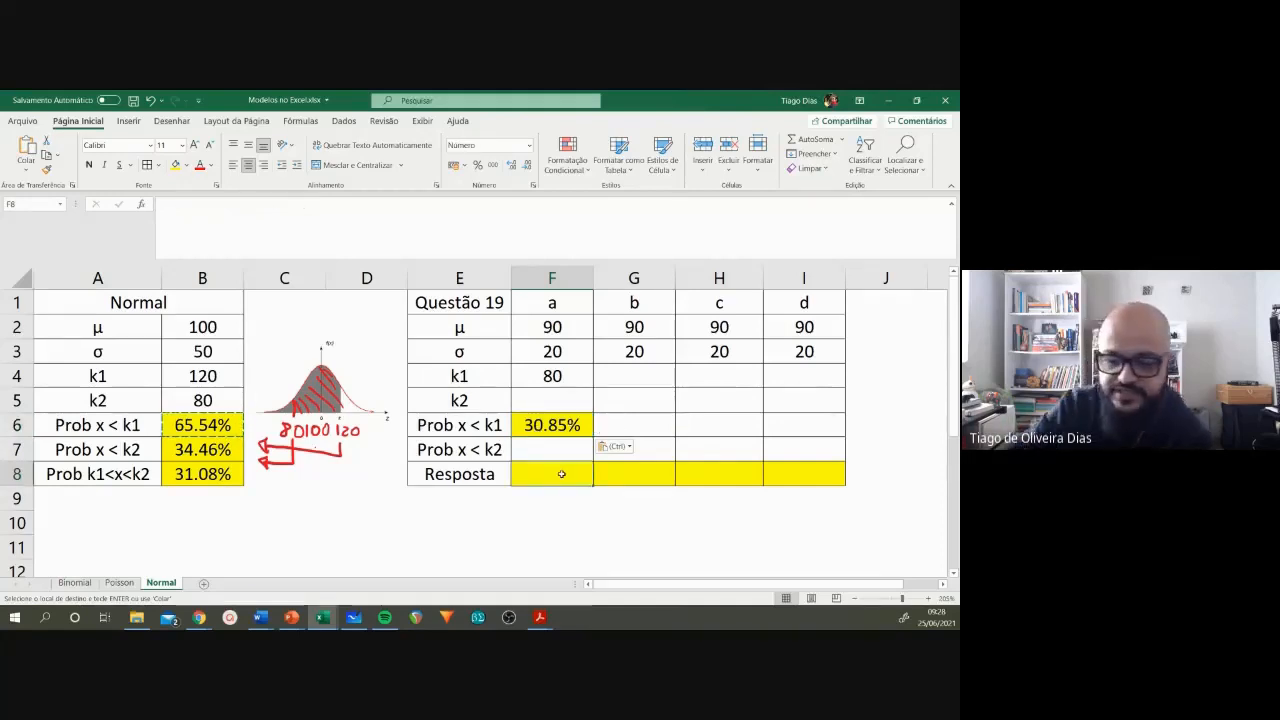
text(=65*)
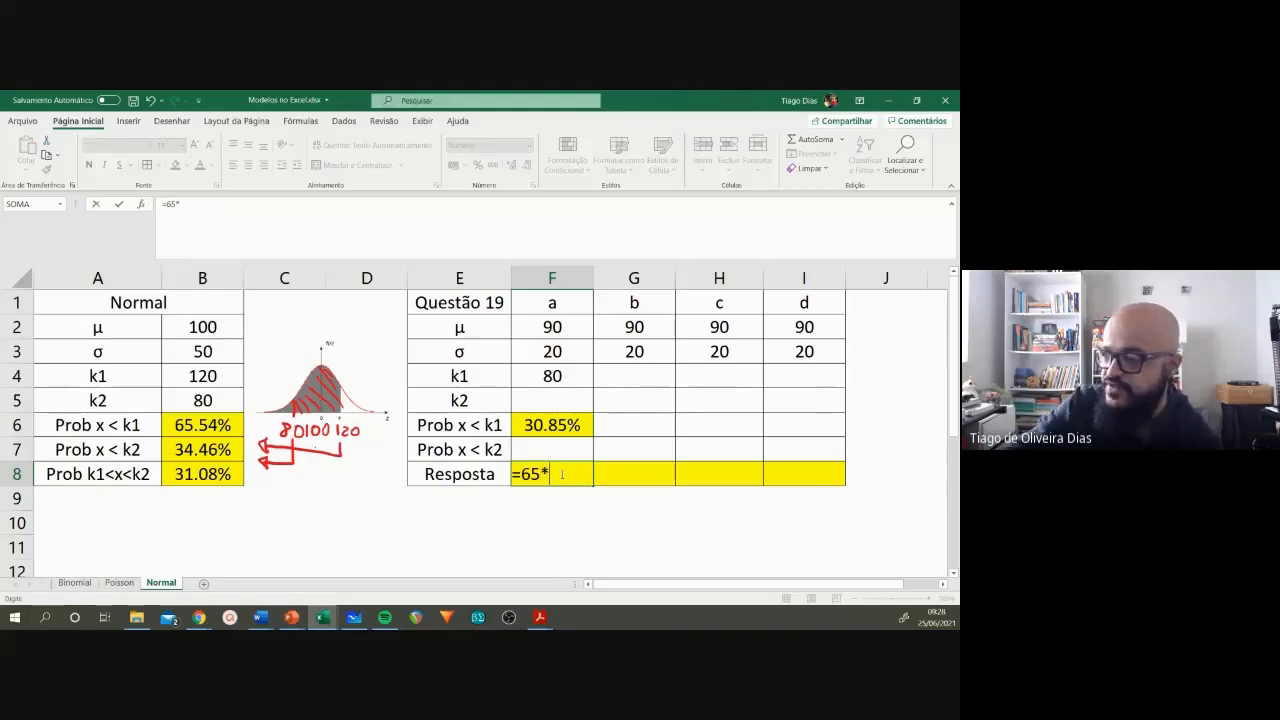
click(555, 428)
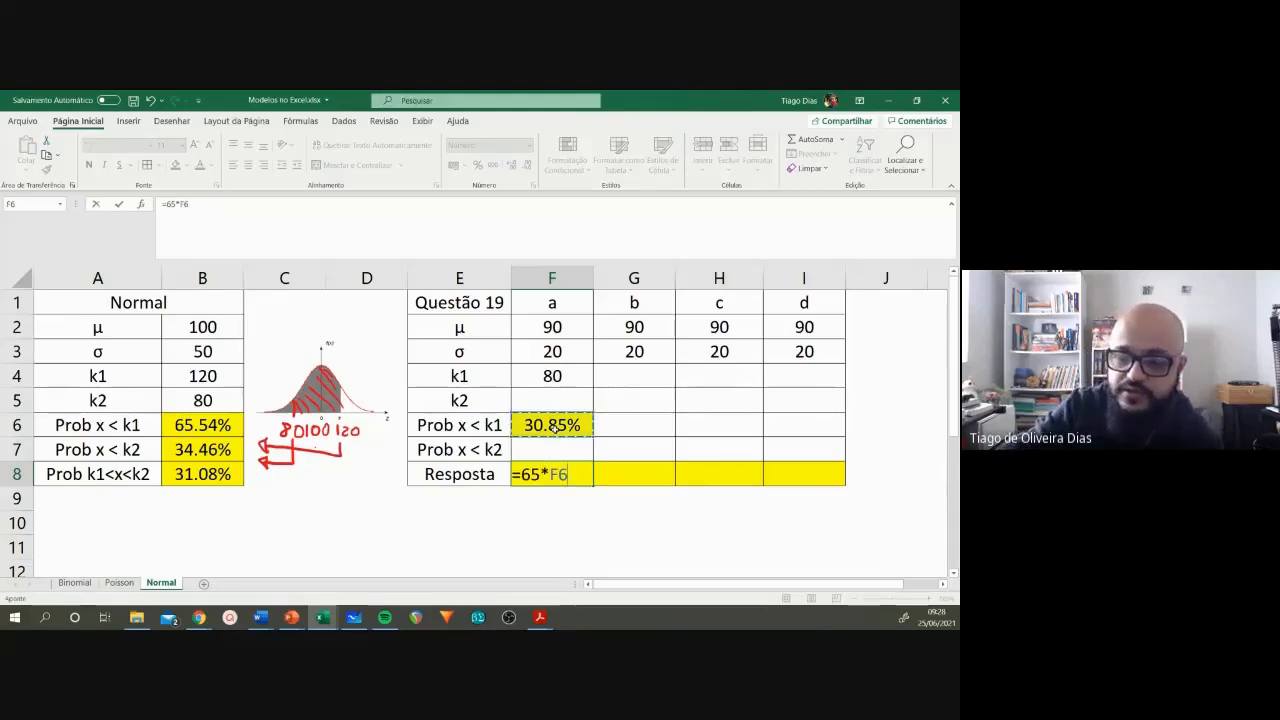
key(Return)
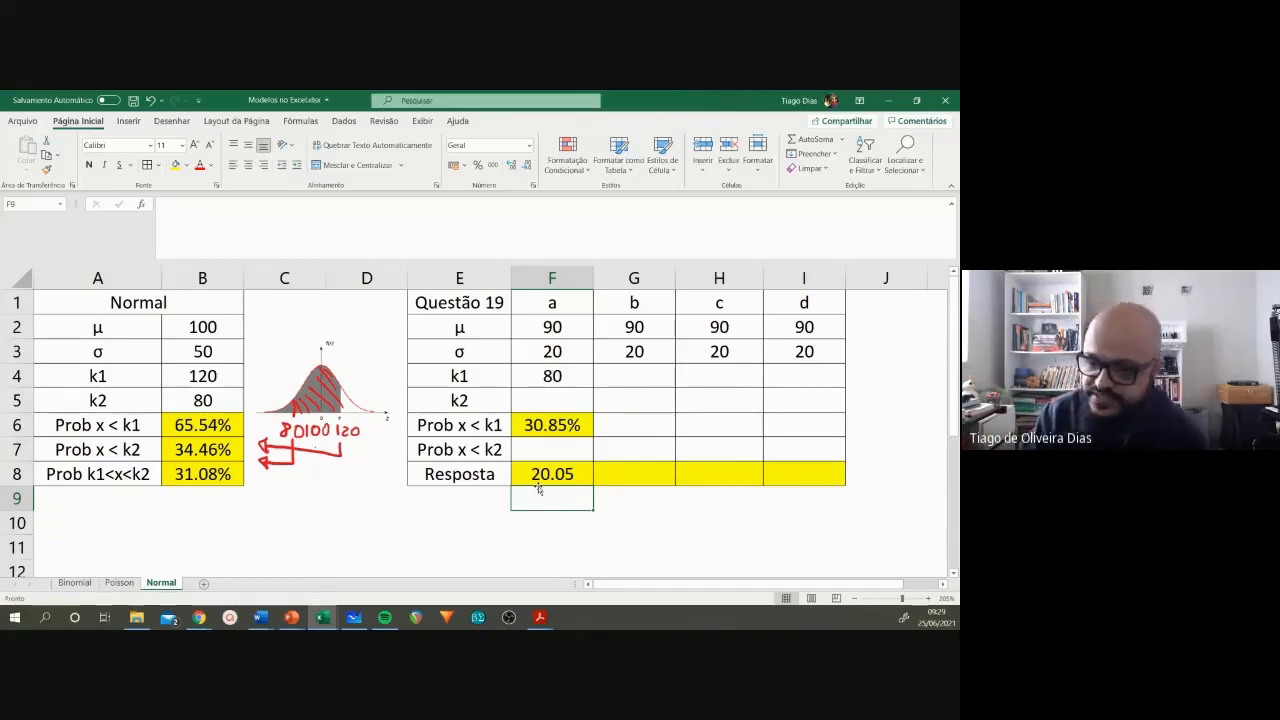
Step: Read item b of question 19 in the Word exercise list, marking its one-standard-deviation range, and return to the Excel workbook
click(268, 616)
click(358, 555)
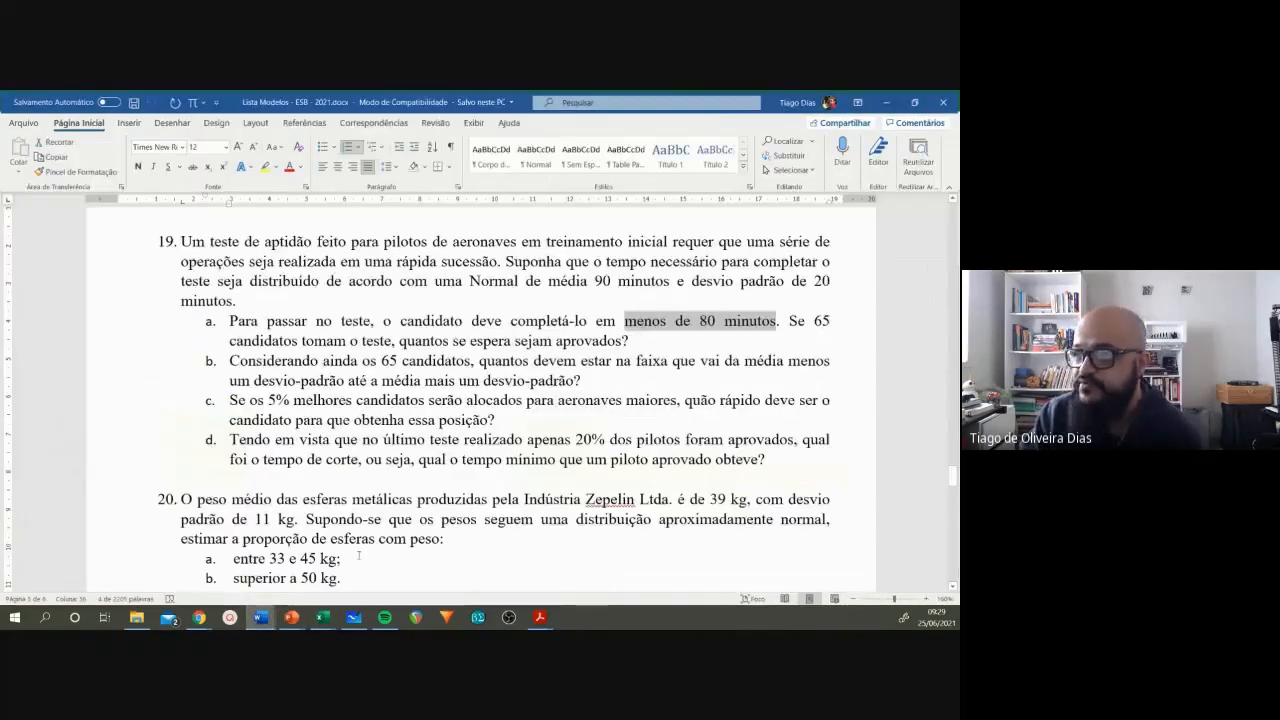
click(229, 359)
drag(229, 359, 474, 359)
click(482, 358)
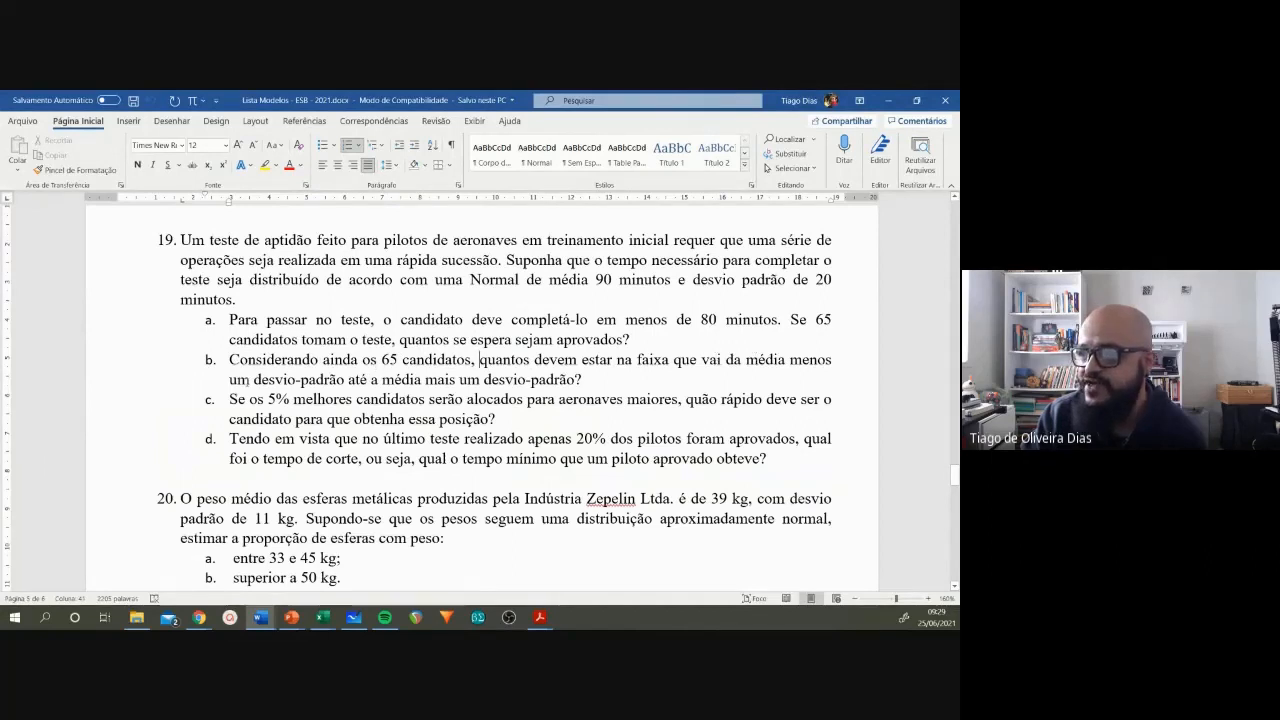
drag(246, 380, 580, 380)
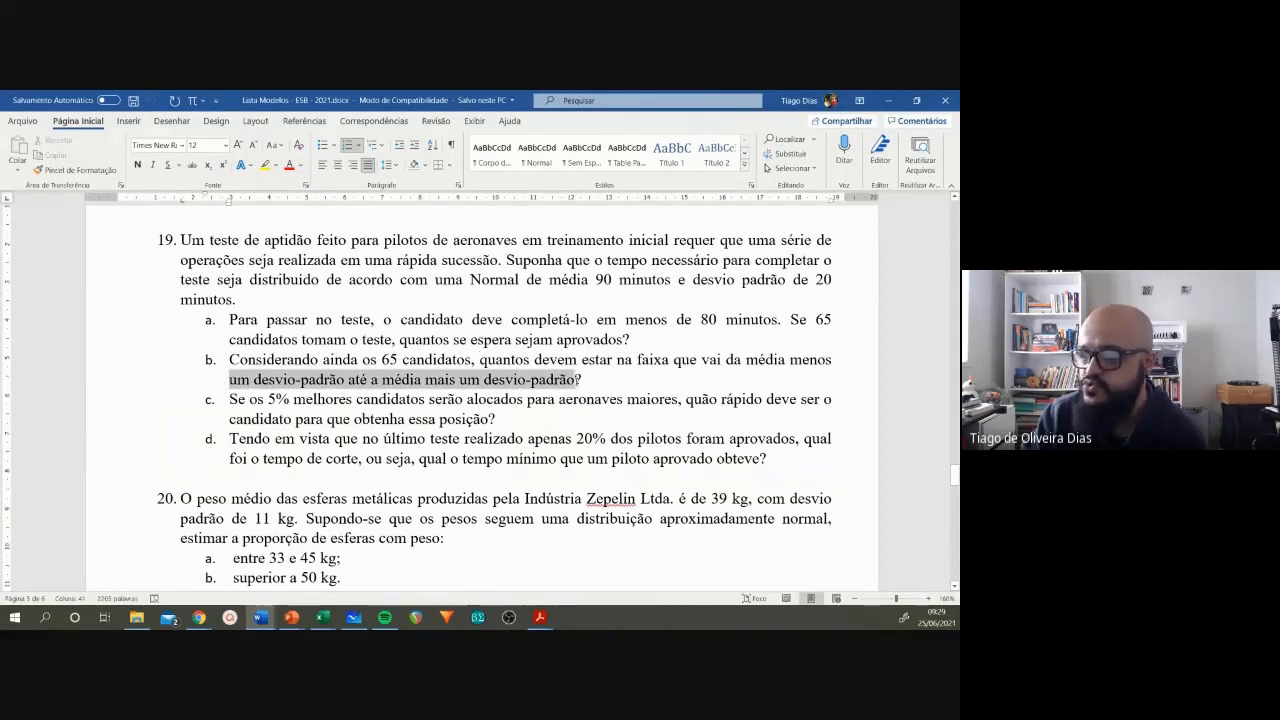
click(577, 380)
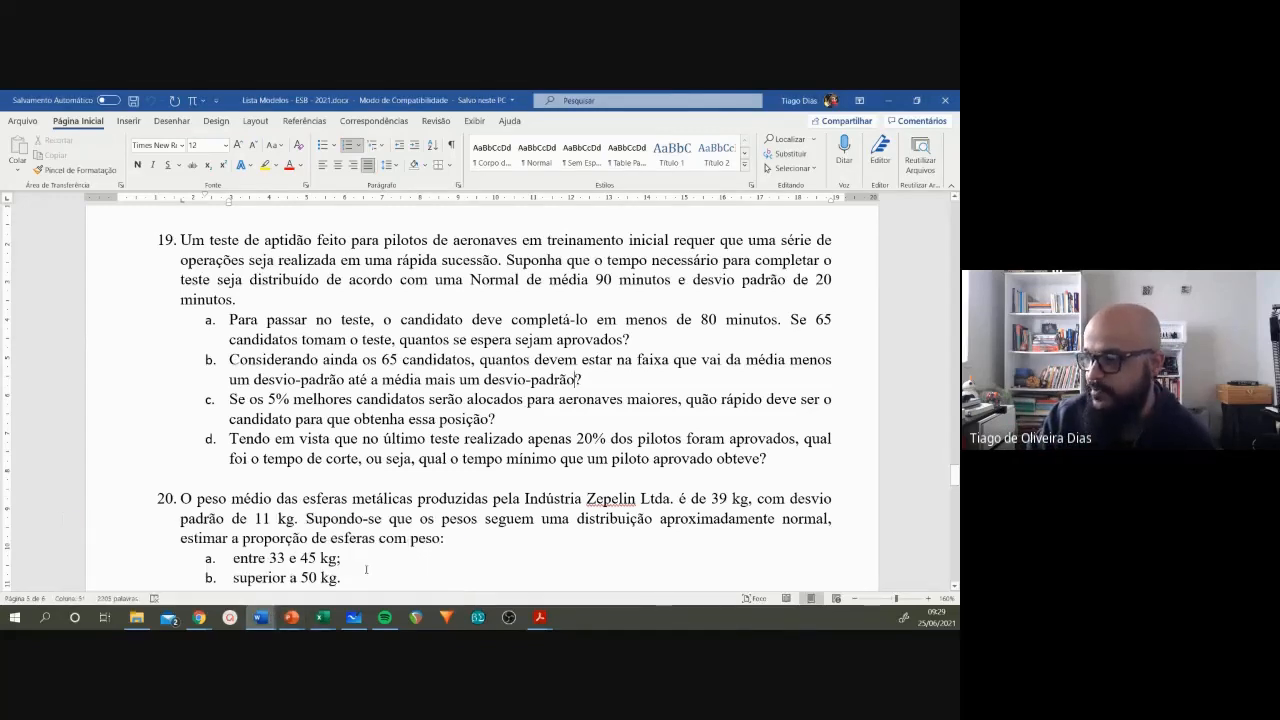
mouse_move(321, 617)
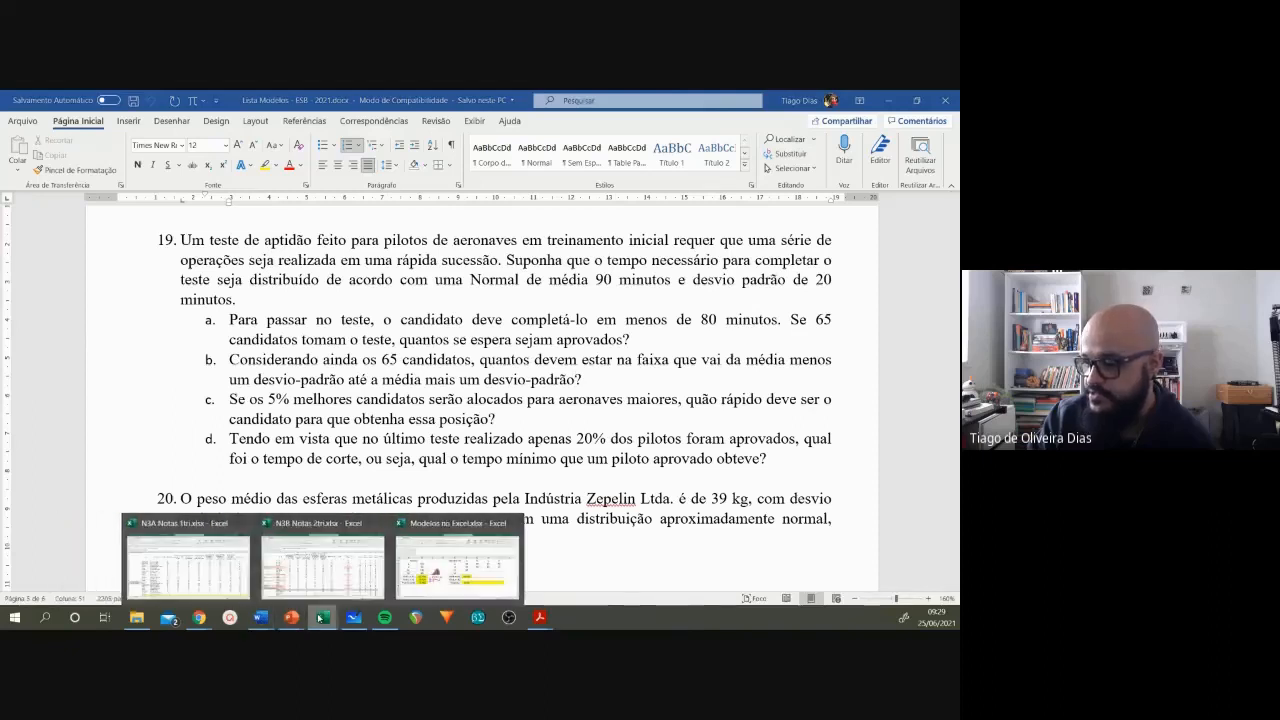
click(457, 565)
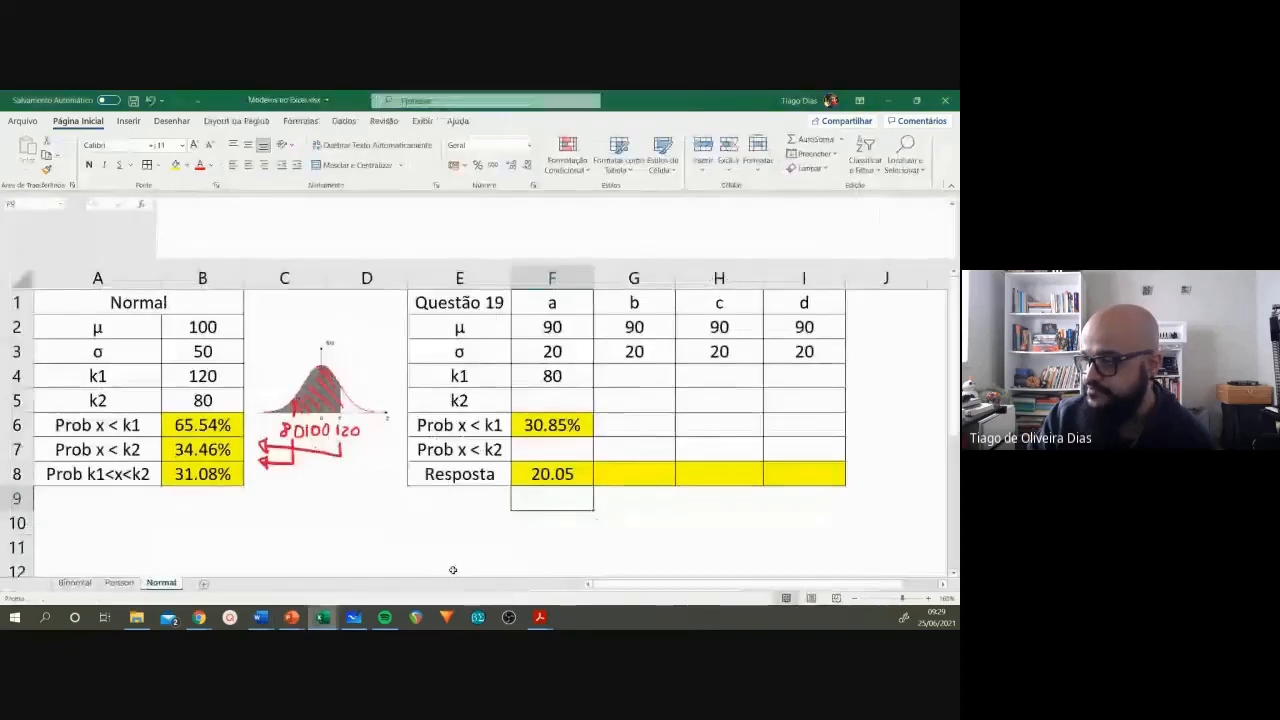
Step: Enter item b's limits, with 70 as k1 in G4 and 110 as k2 in G5
click(629, 370)
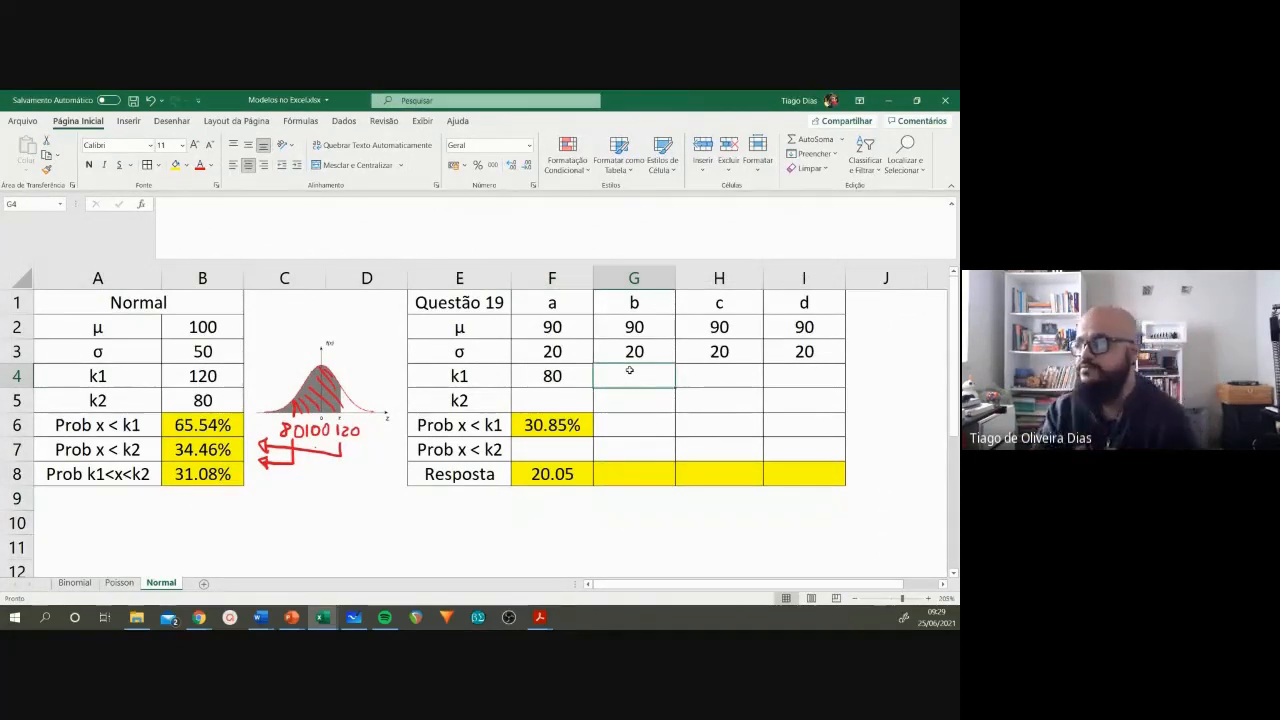
click(634, 332)
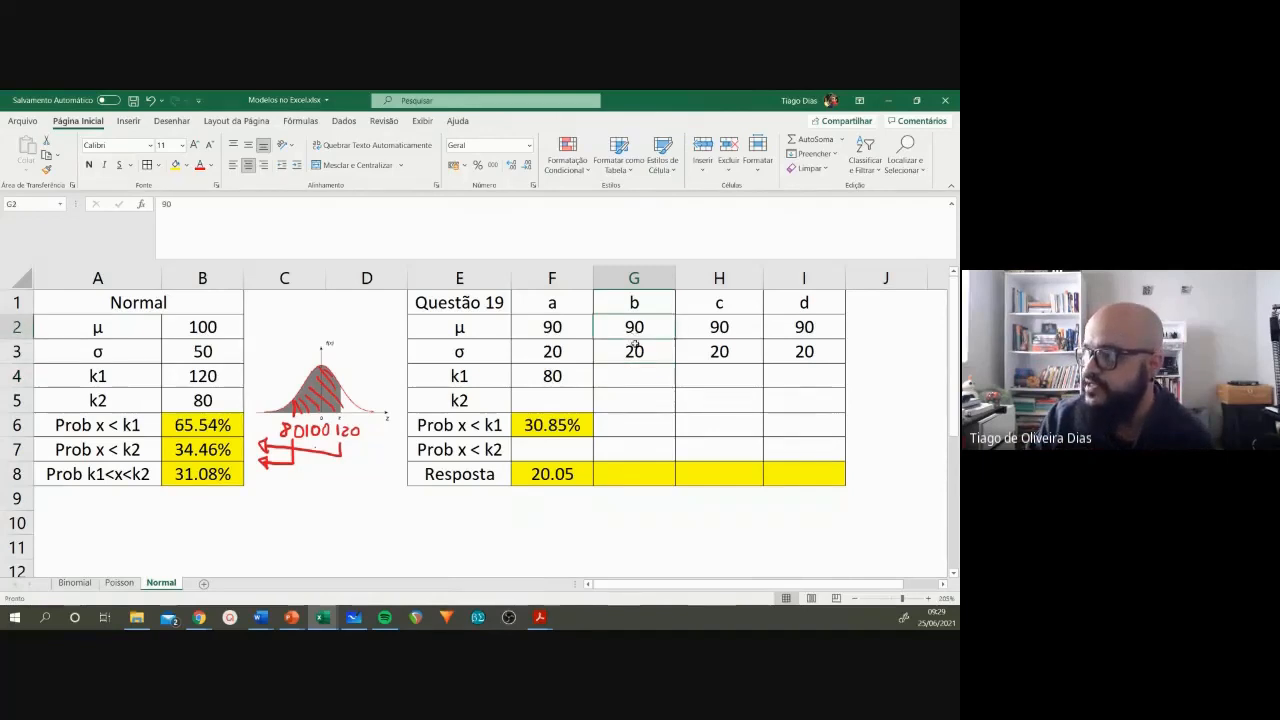
click(637, 350)
click(644, 378)
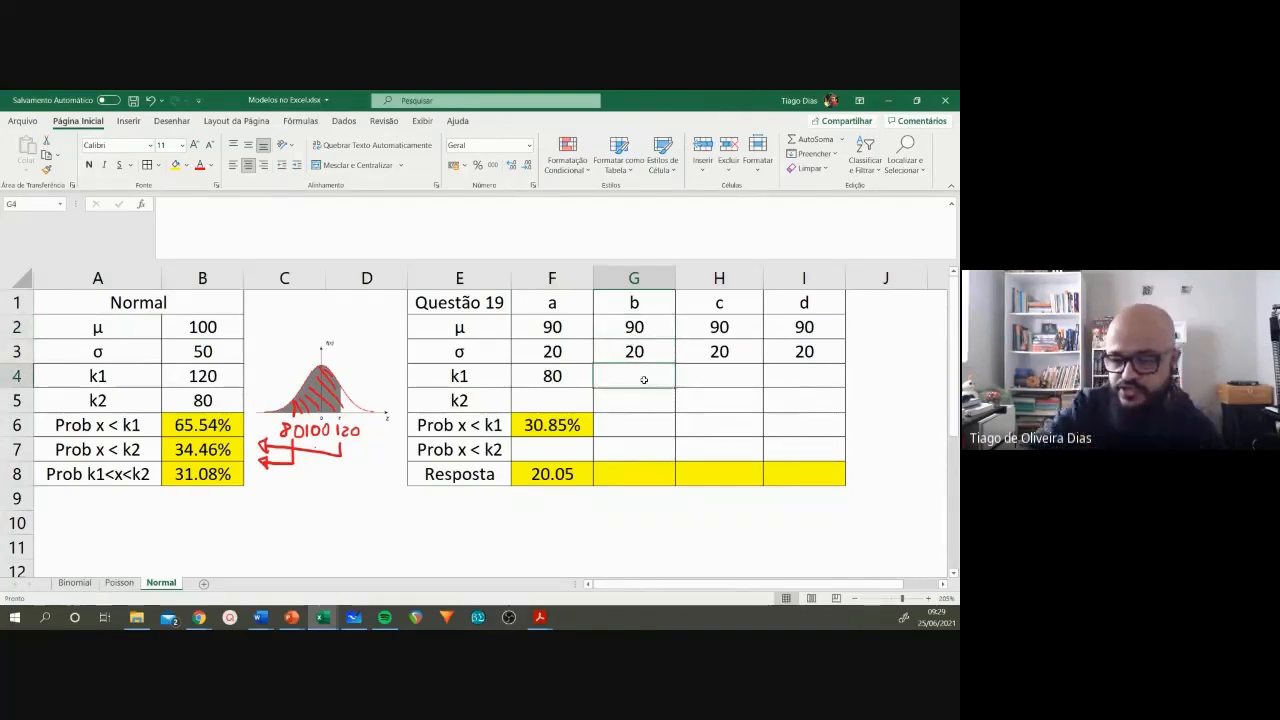
text(70)
key(Return)
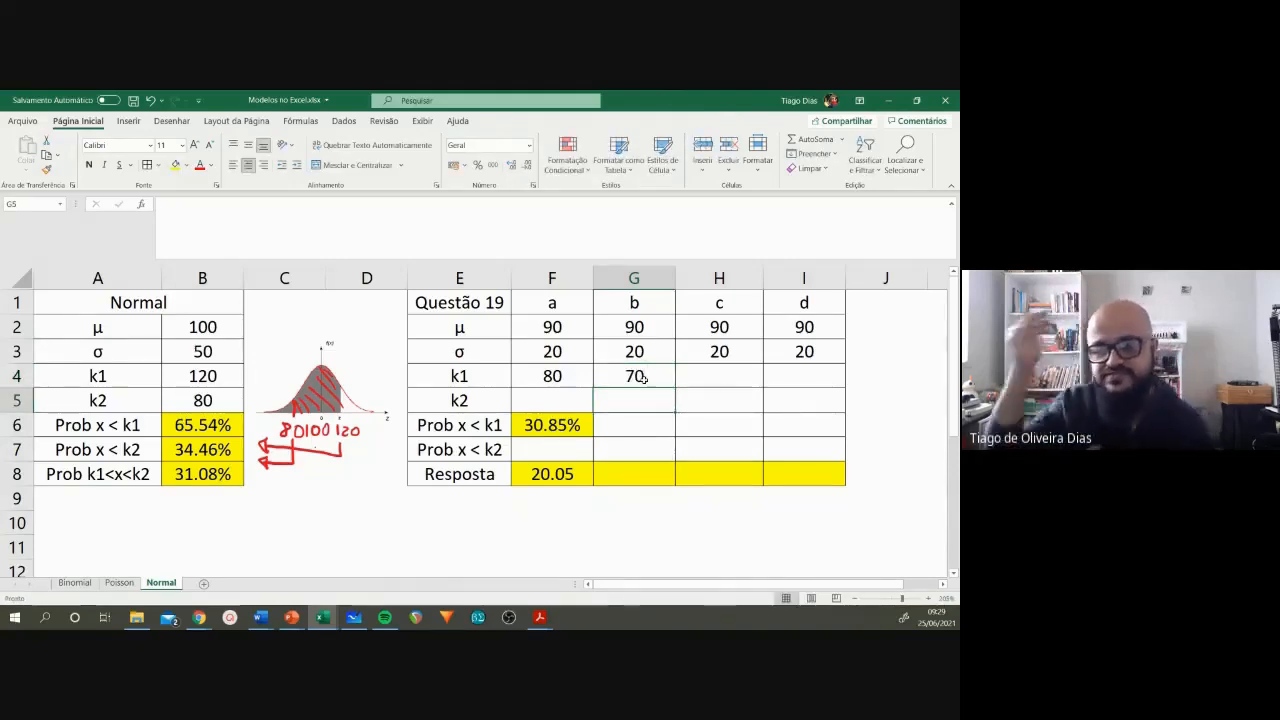
text(110)
key(Return)
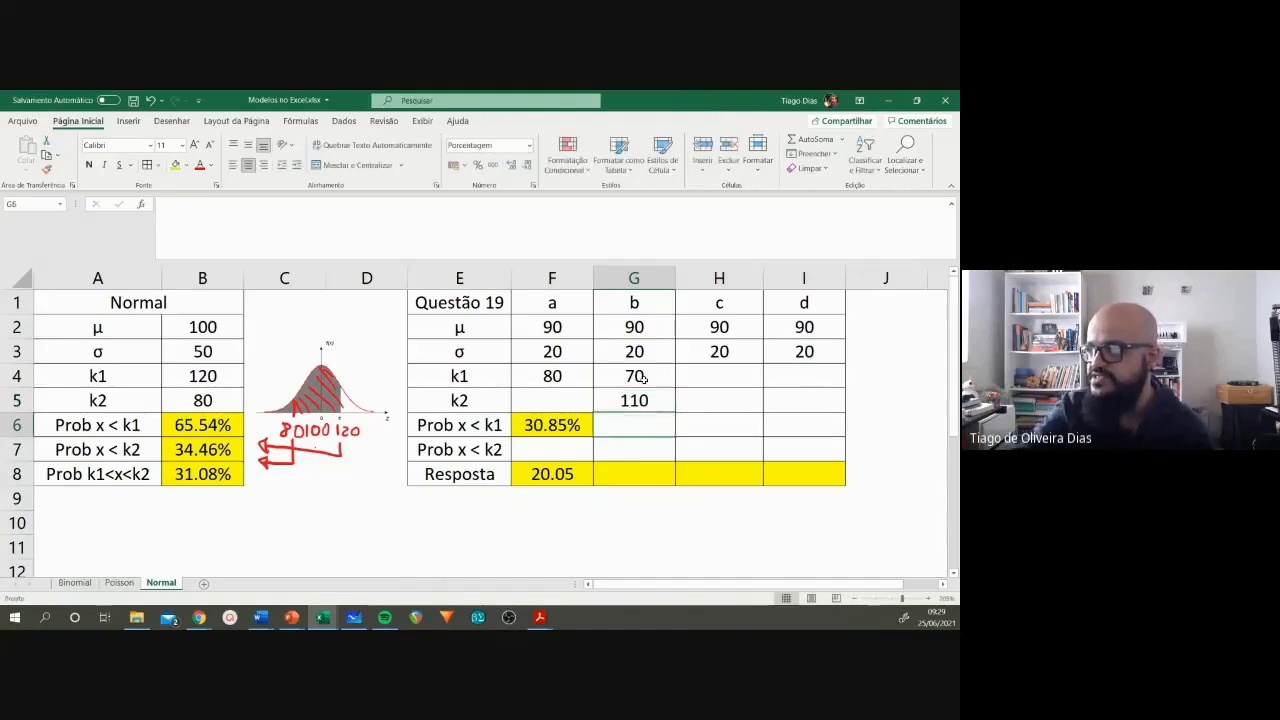
click(645, 378)
click(648, 393)
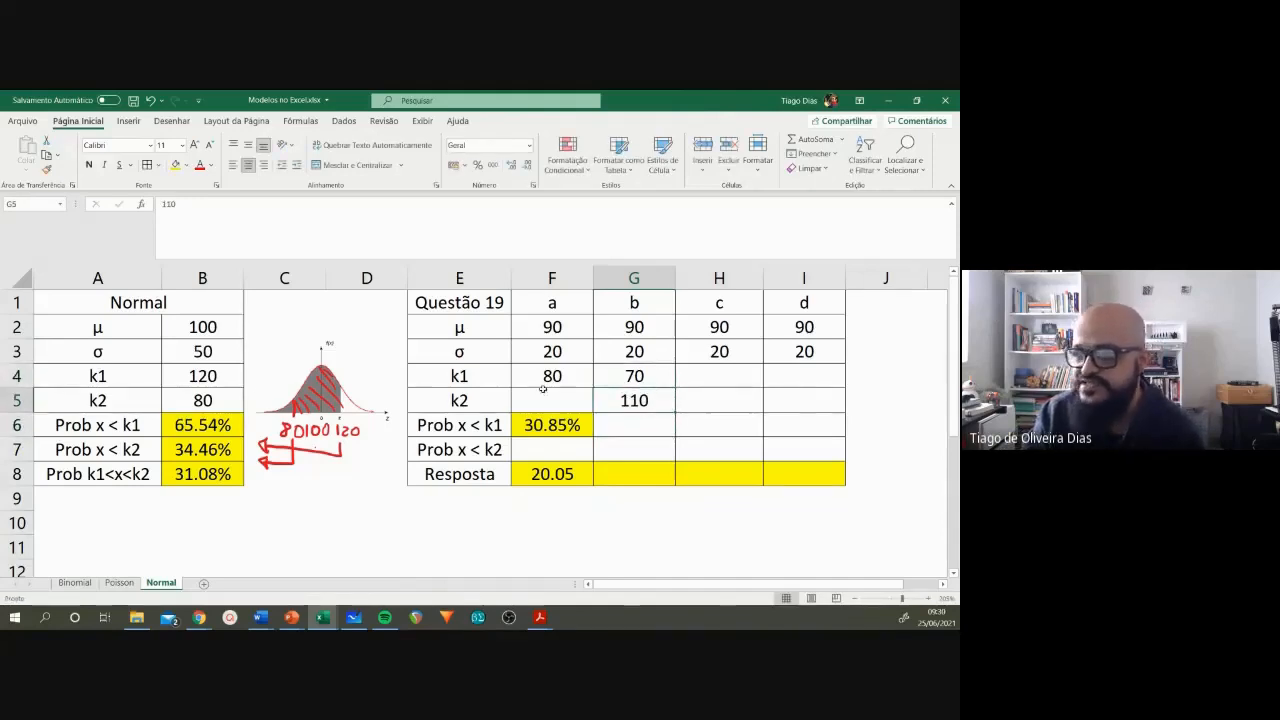
Step: Copy the Prob x < k1 and Prob x < k2 formulas from B6:B7 into G6:G7 for item b
drag(211, 377, 212, 397)
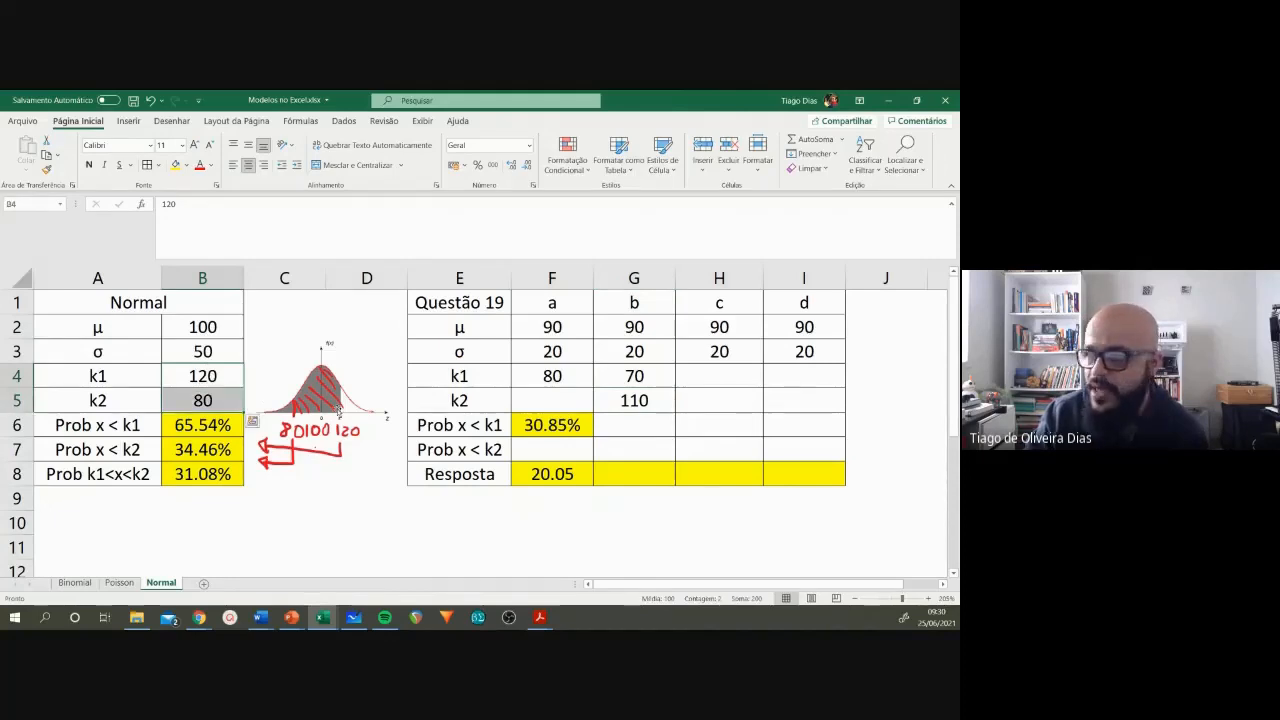
drag(654, 381, 655, 395)
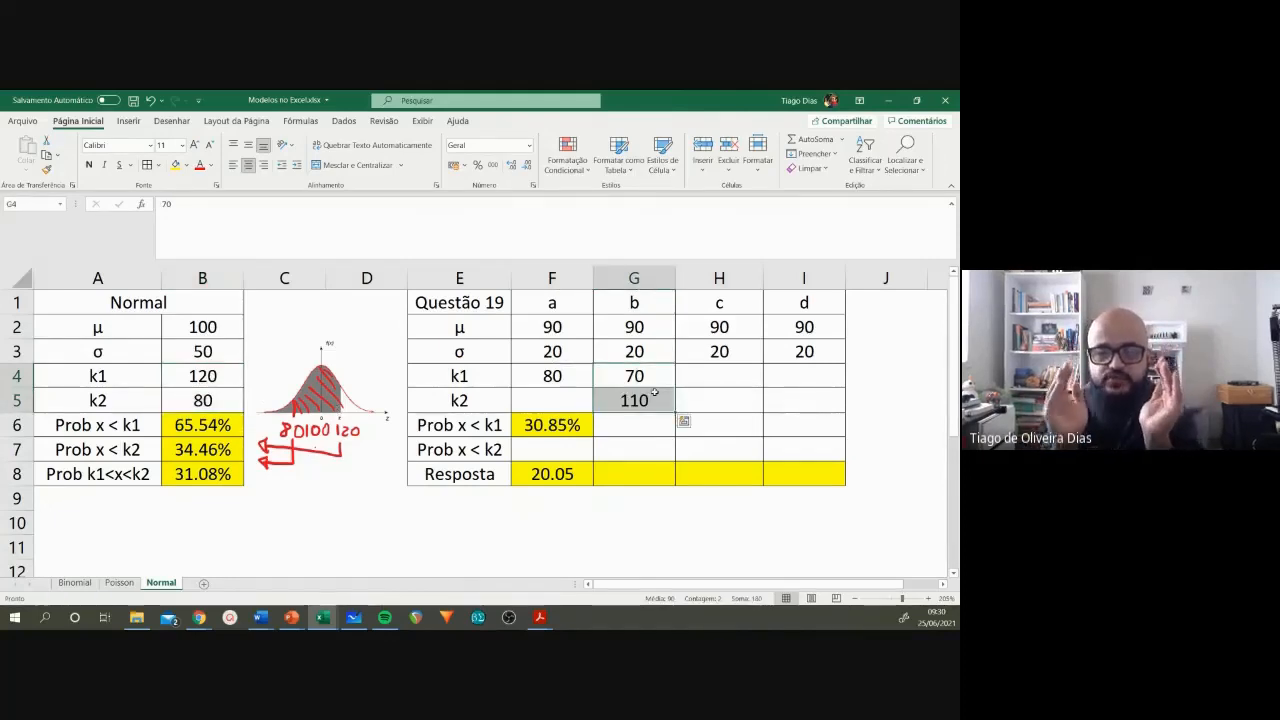
drag(212, 425, 207, 473)
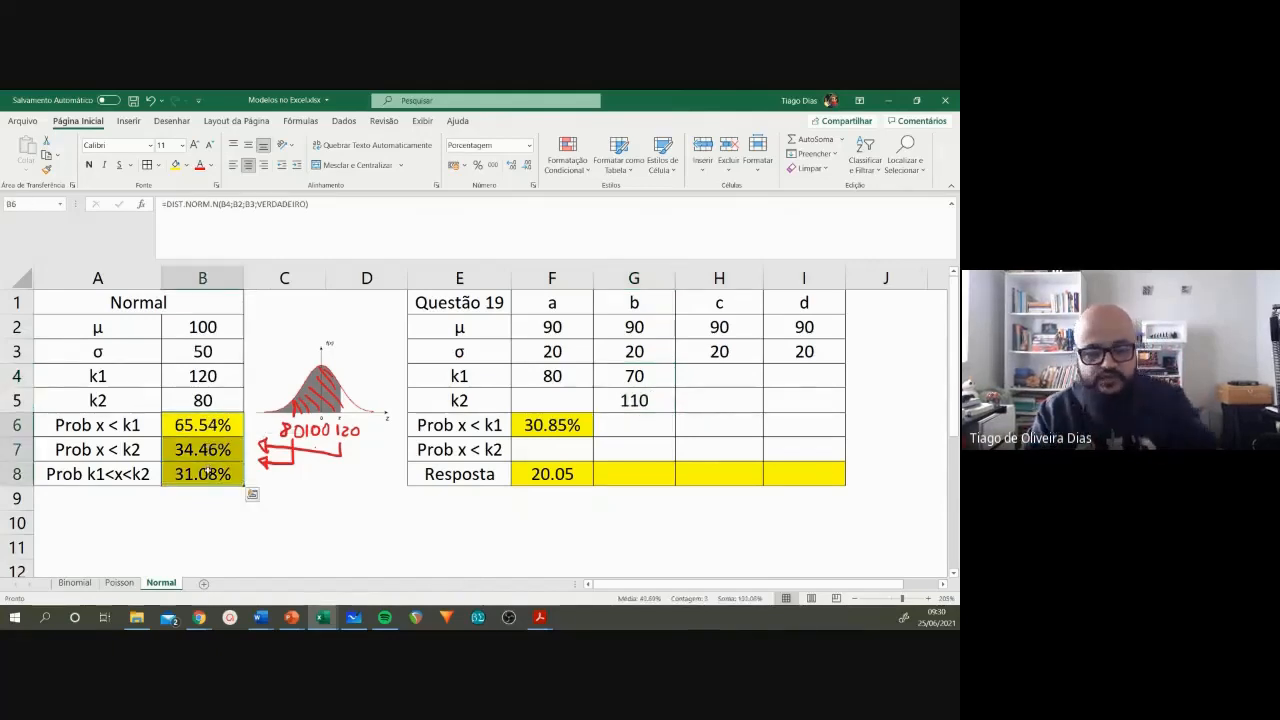
key(ctrl+c)
drag(183, 428, 190, 450)
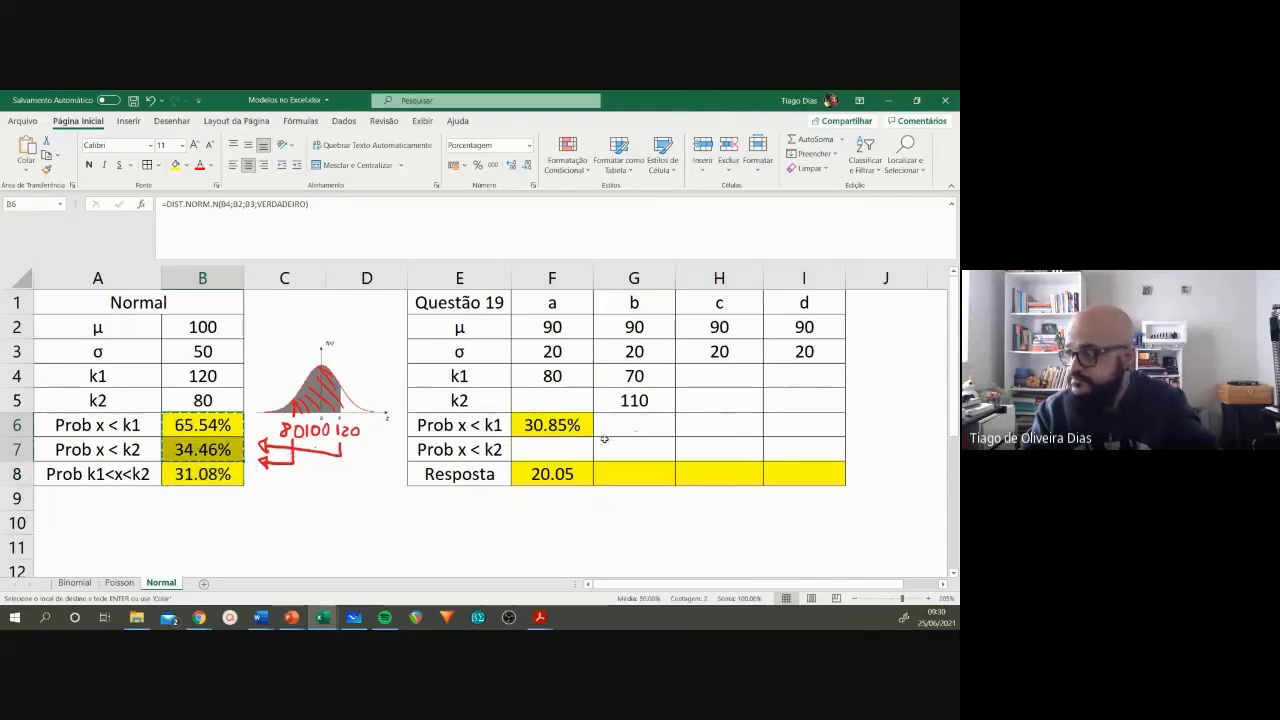
click(636, 425)
key(ctrl+v)
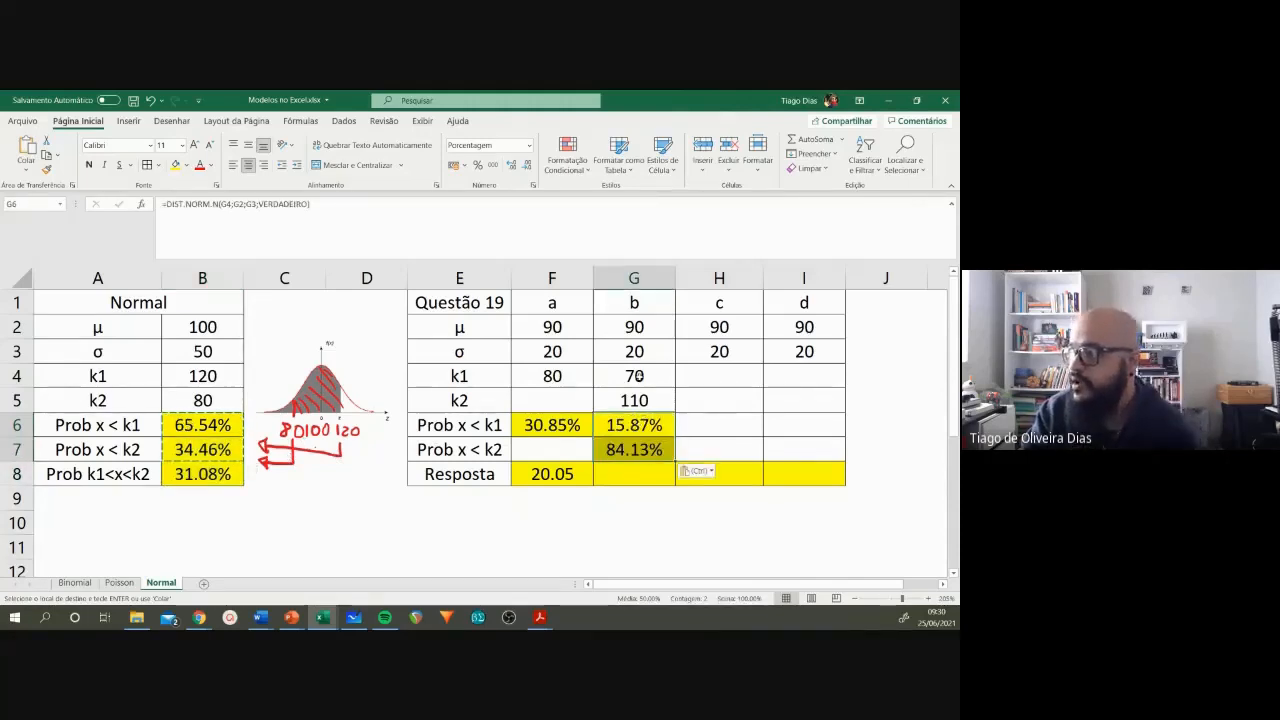
Step: Calculate item b's probability between k1 and k2 in G8 with =G7-G6
click(642, 376)
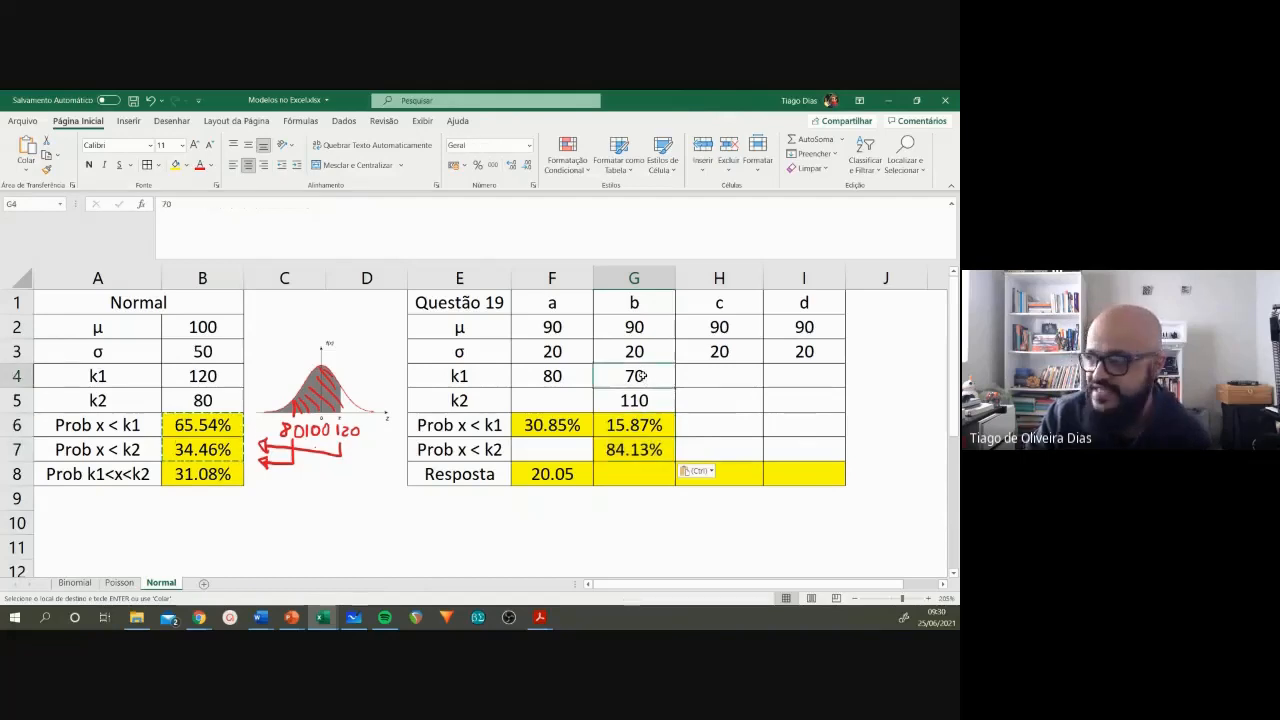
click(645, 421)
click(646, 399)
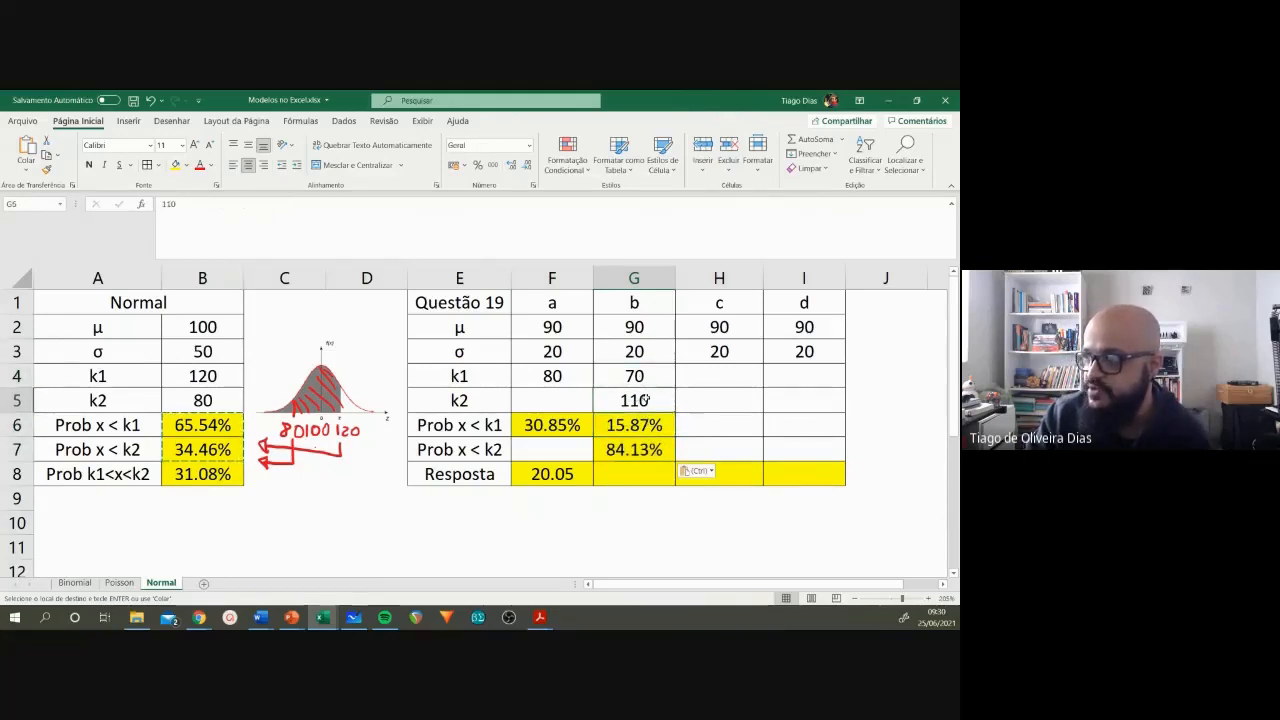
click(646, 449)
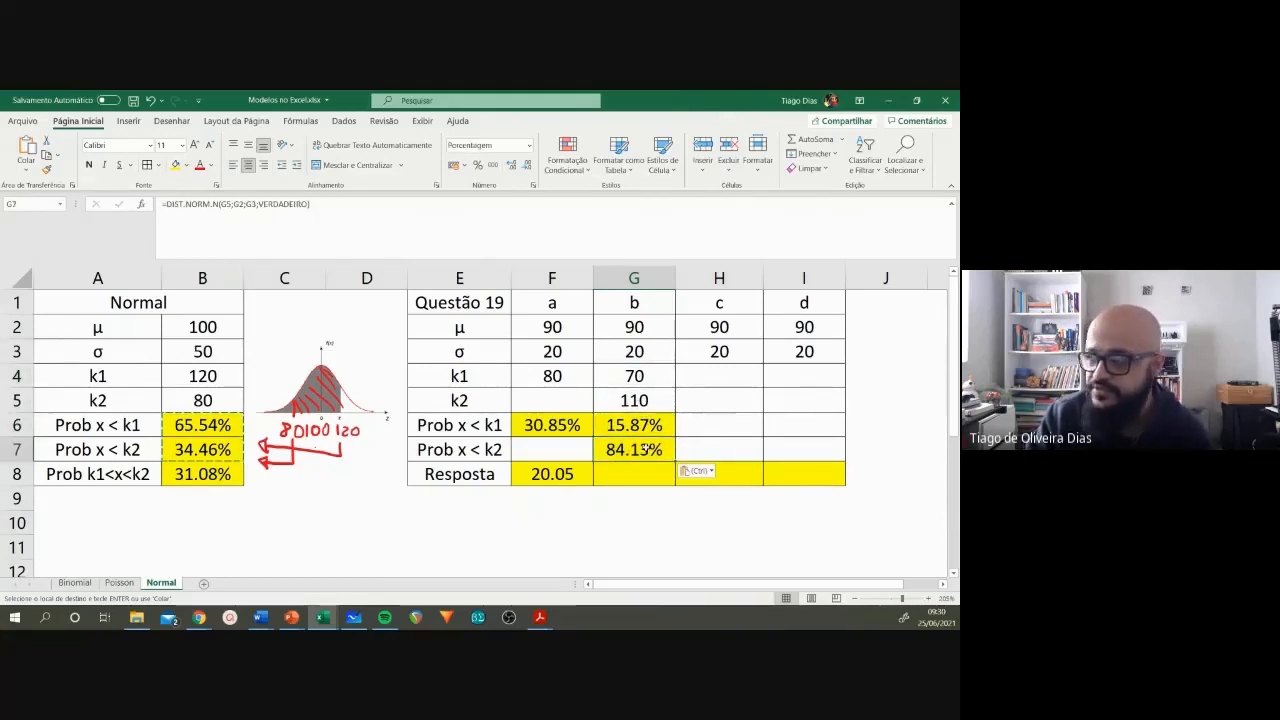
drag(645, 425, 648, 440)
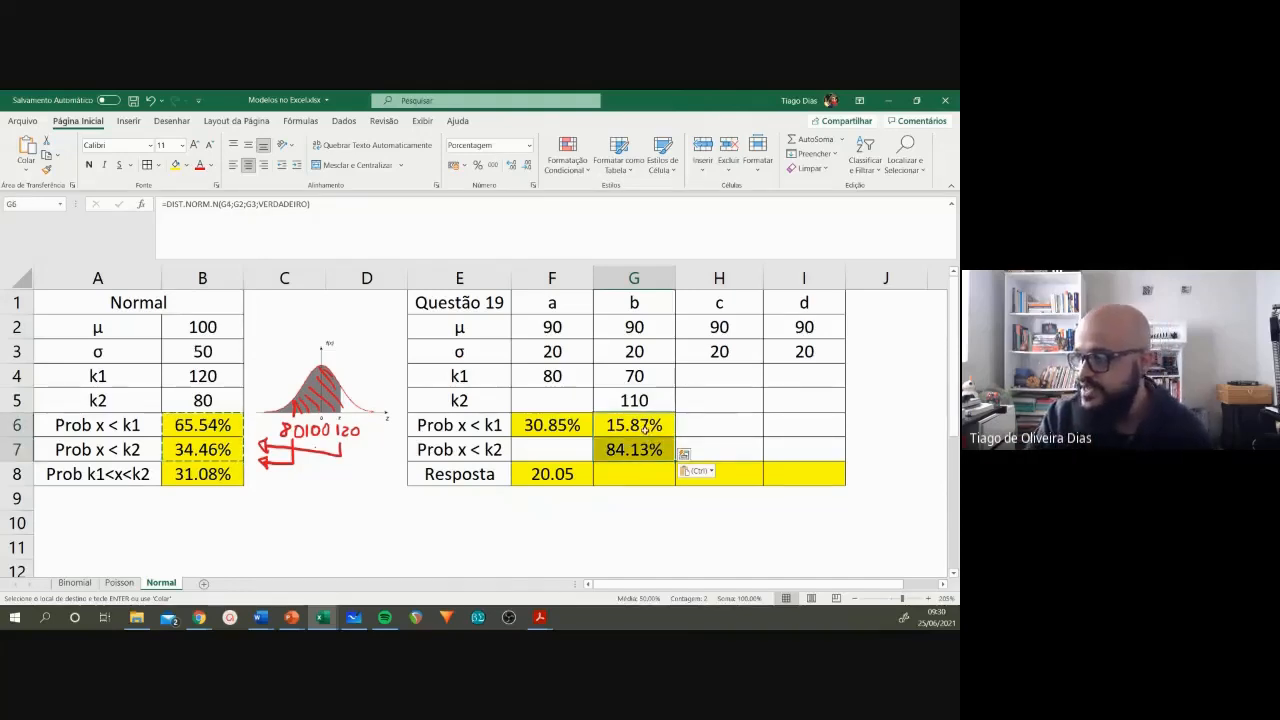
click(645, 450)
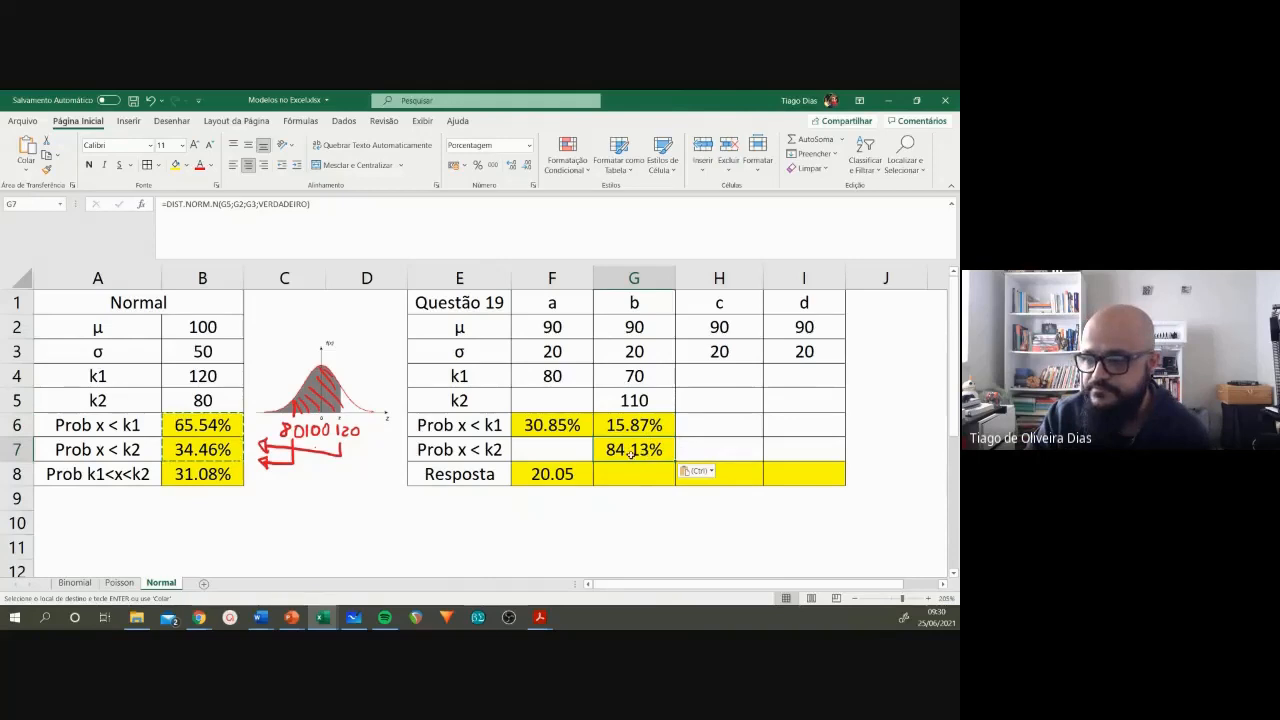
click(628, 472)
text(=)
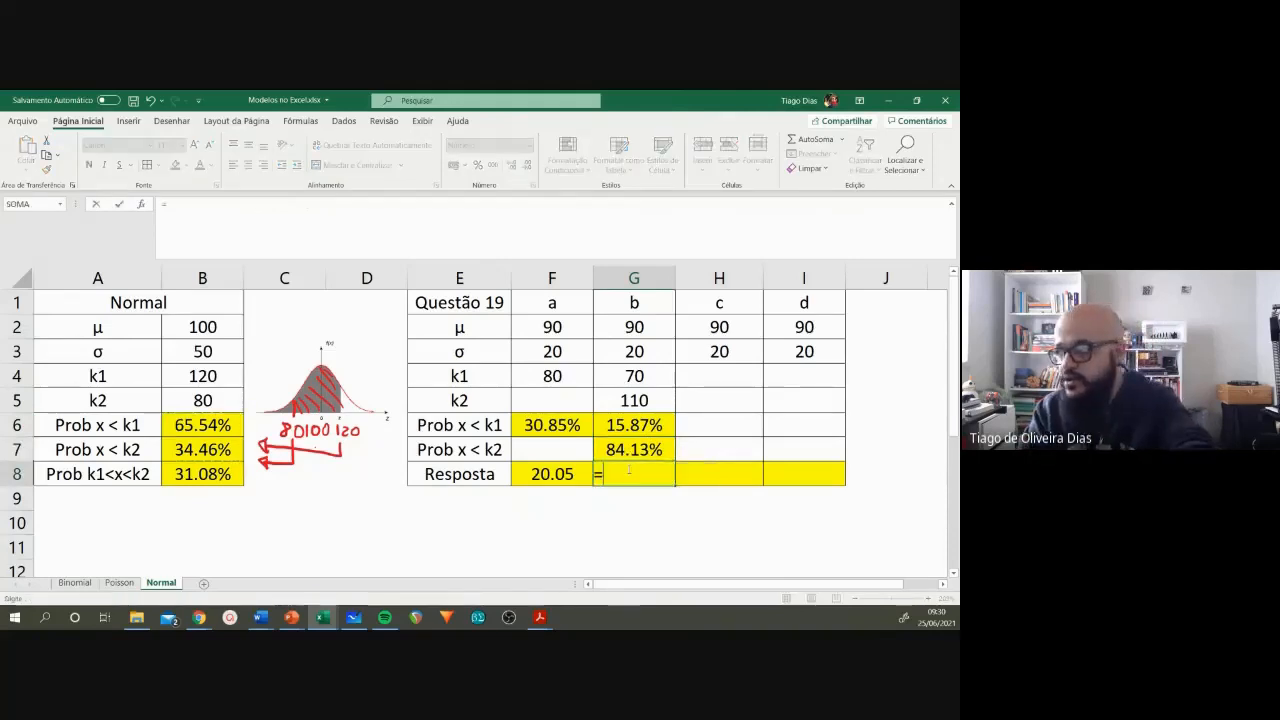
click(633, 445)
text(-)
click(633, 425)
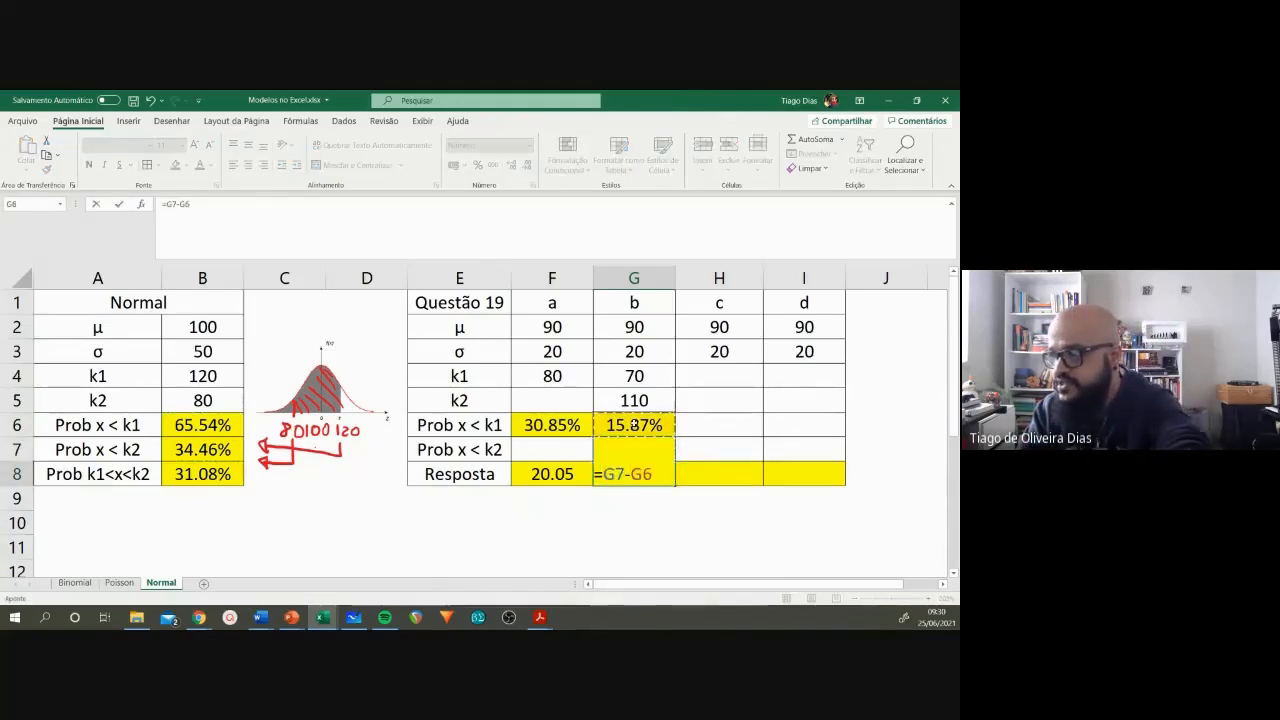
key(Return)
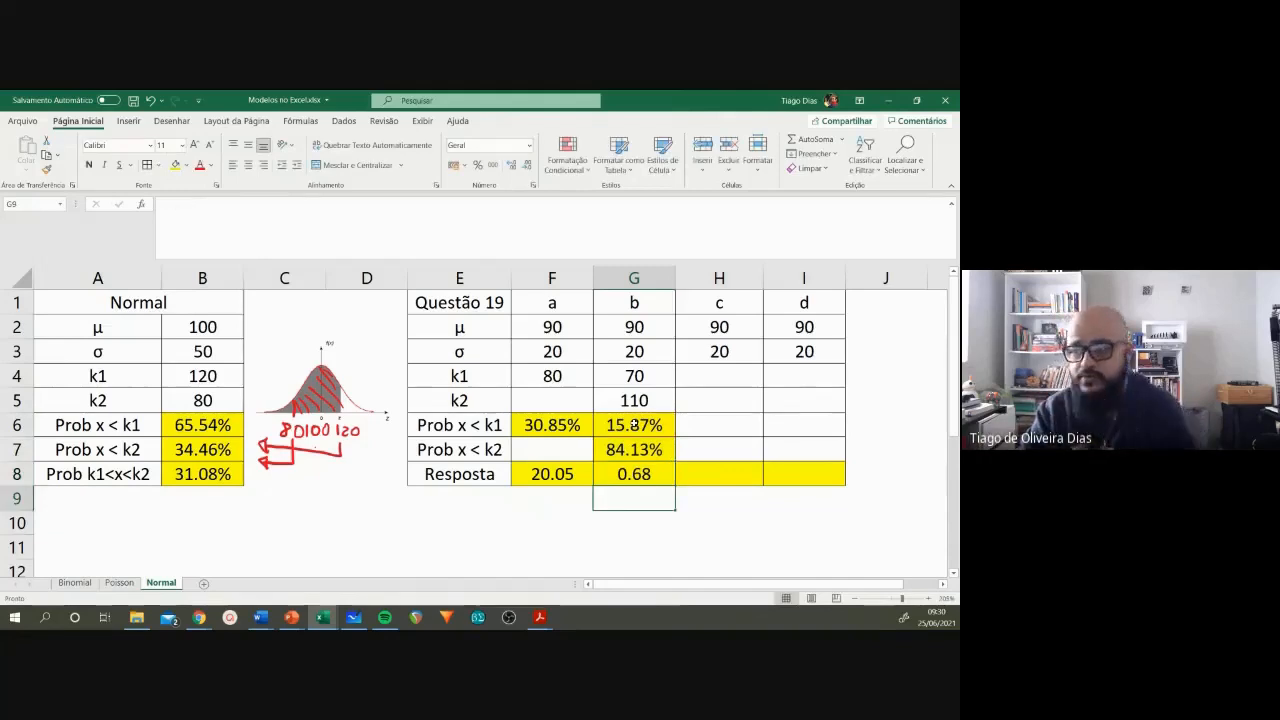
Step: Edit the answer formula in G8 to =(G7-G6)*65 to get the expected number of candidates for item b
click(636, 476)
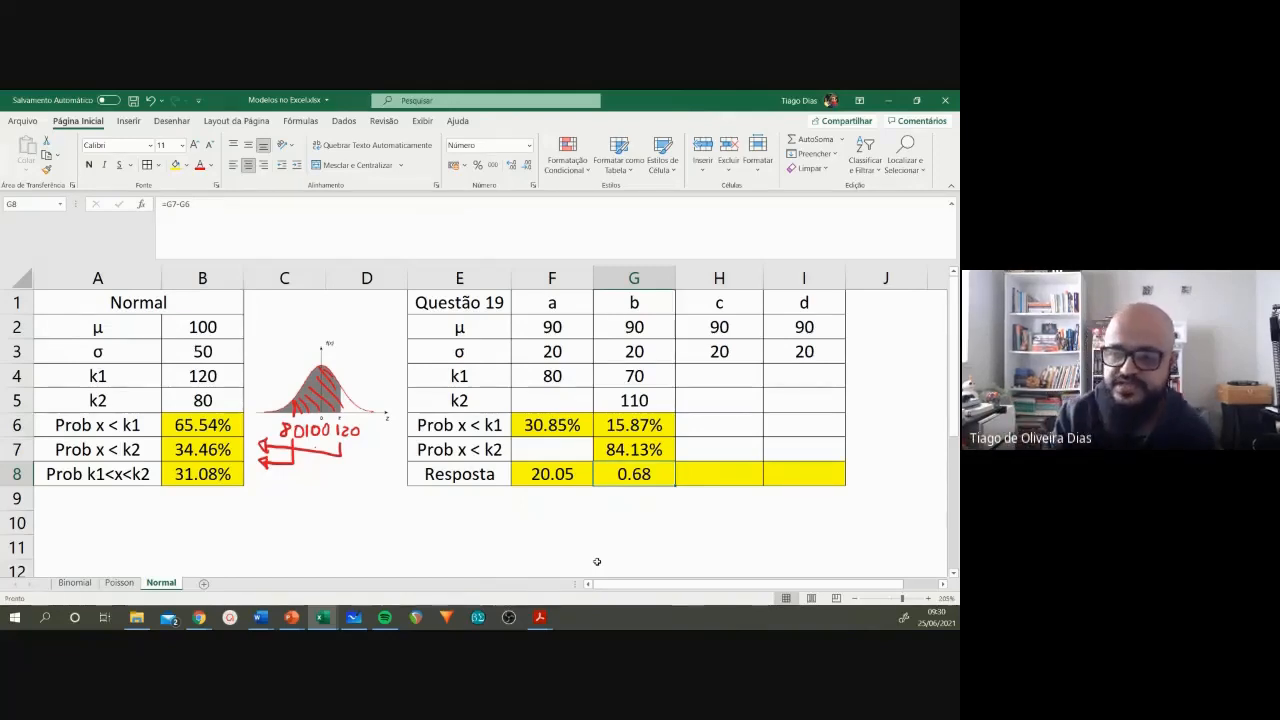
click(166, 205)
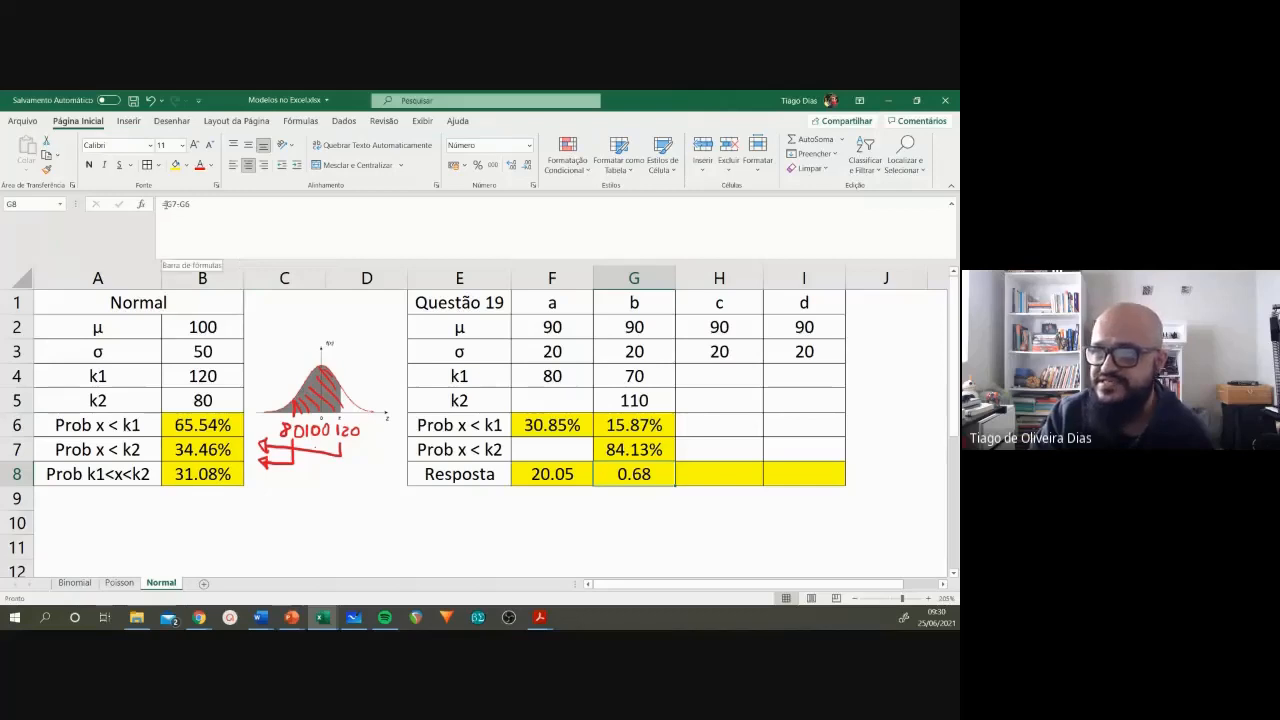
text(()
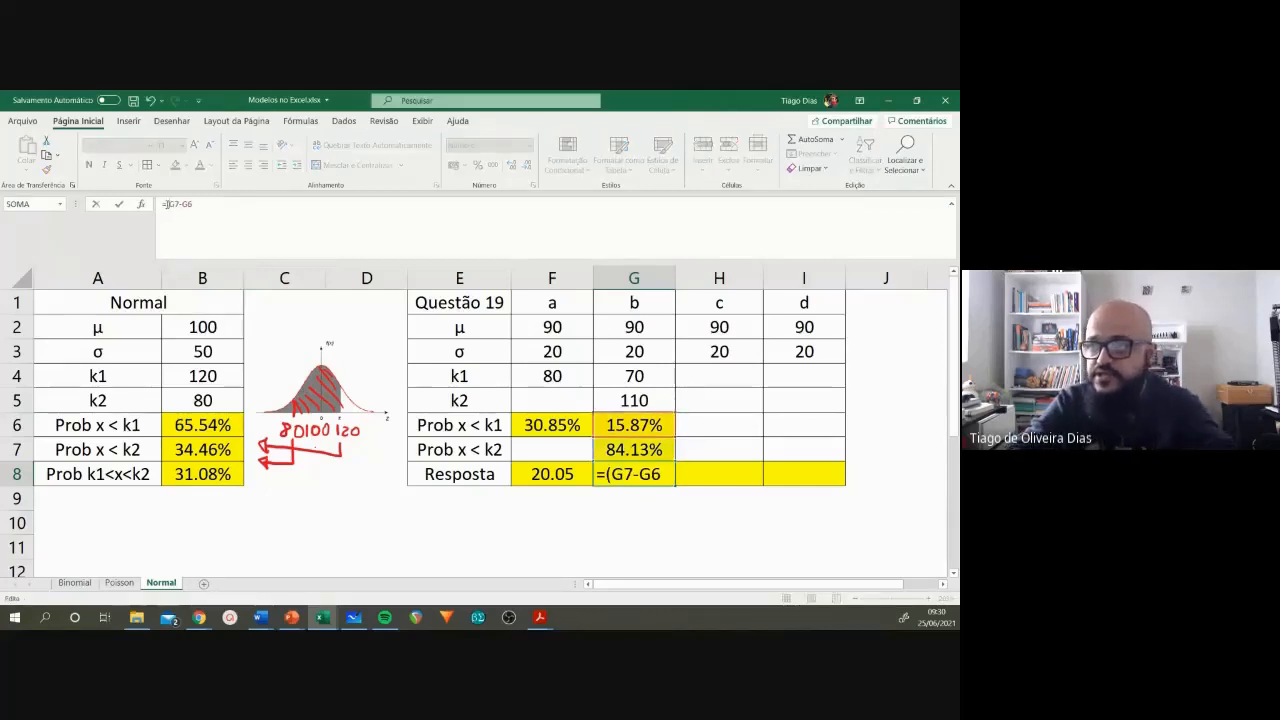
text()*65%)
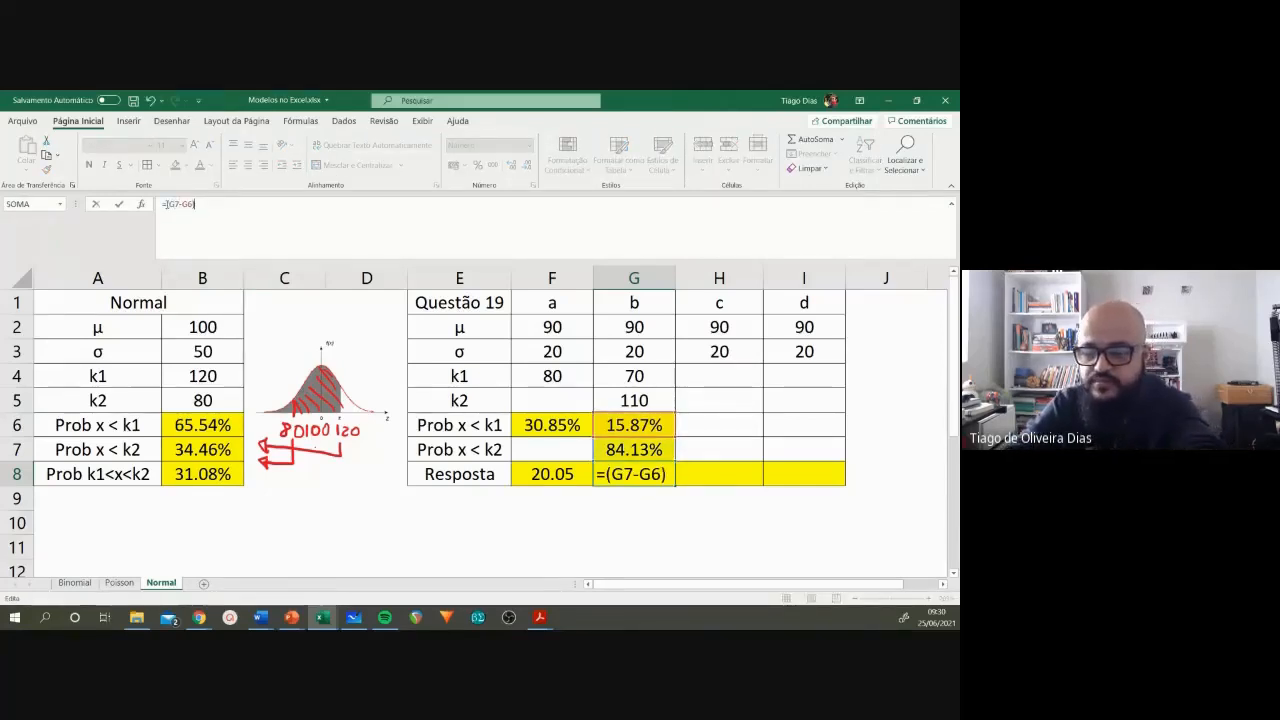
key(Return)
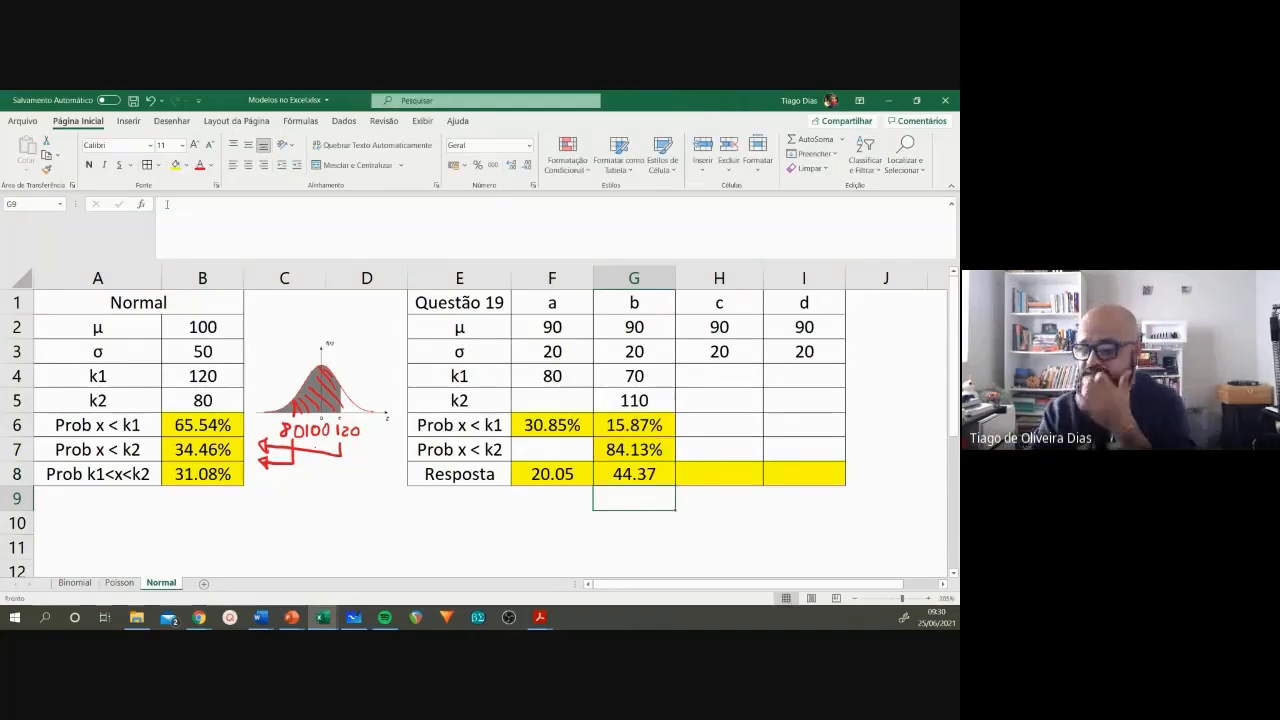
click(655, 478)
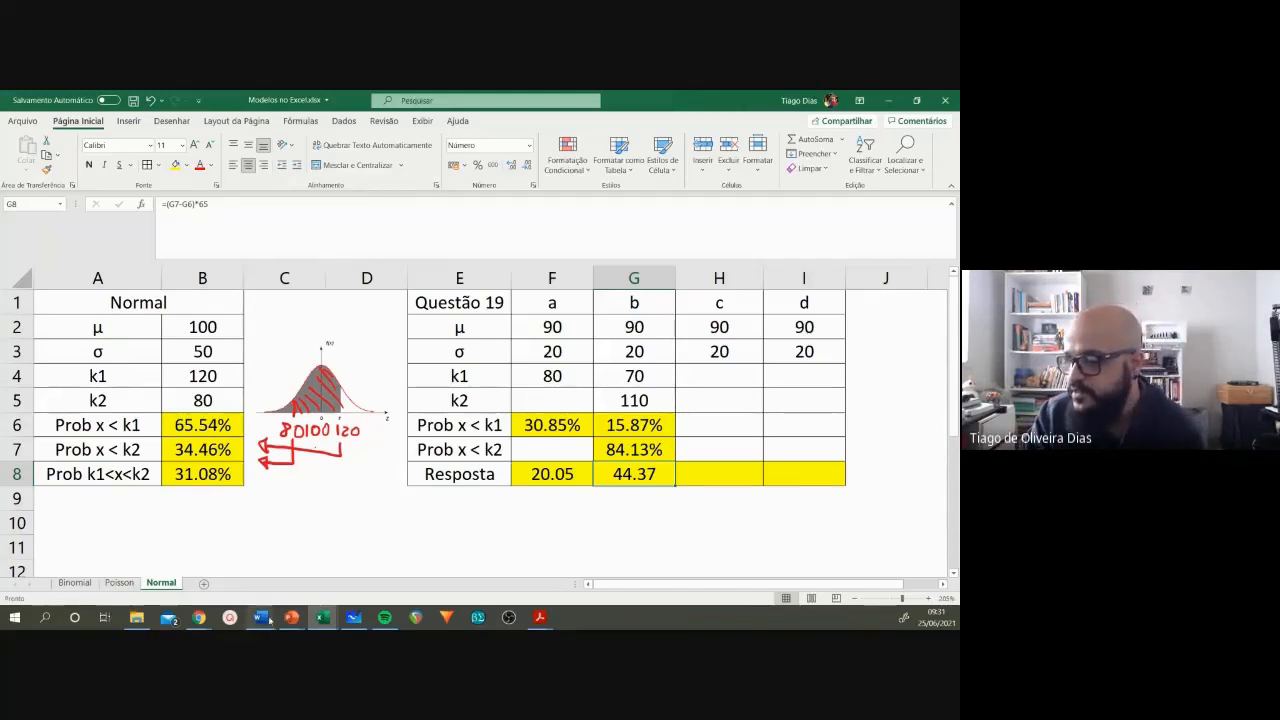
Step: Read item c of question 19 in the Word exercise list, marking its 5% and the 80 minutes in item a
mouse_move(260, 617)
click(416, 551)
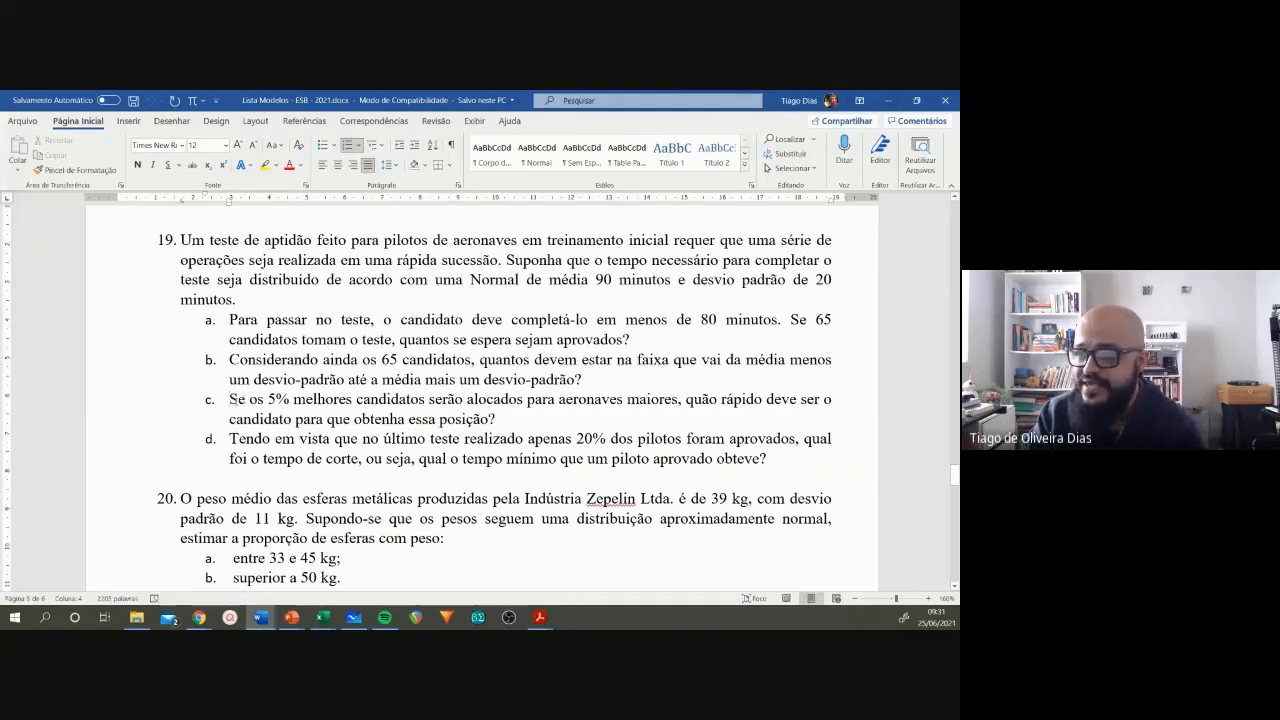
drag(266, 399, 289, 400)
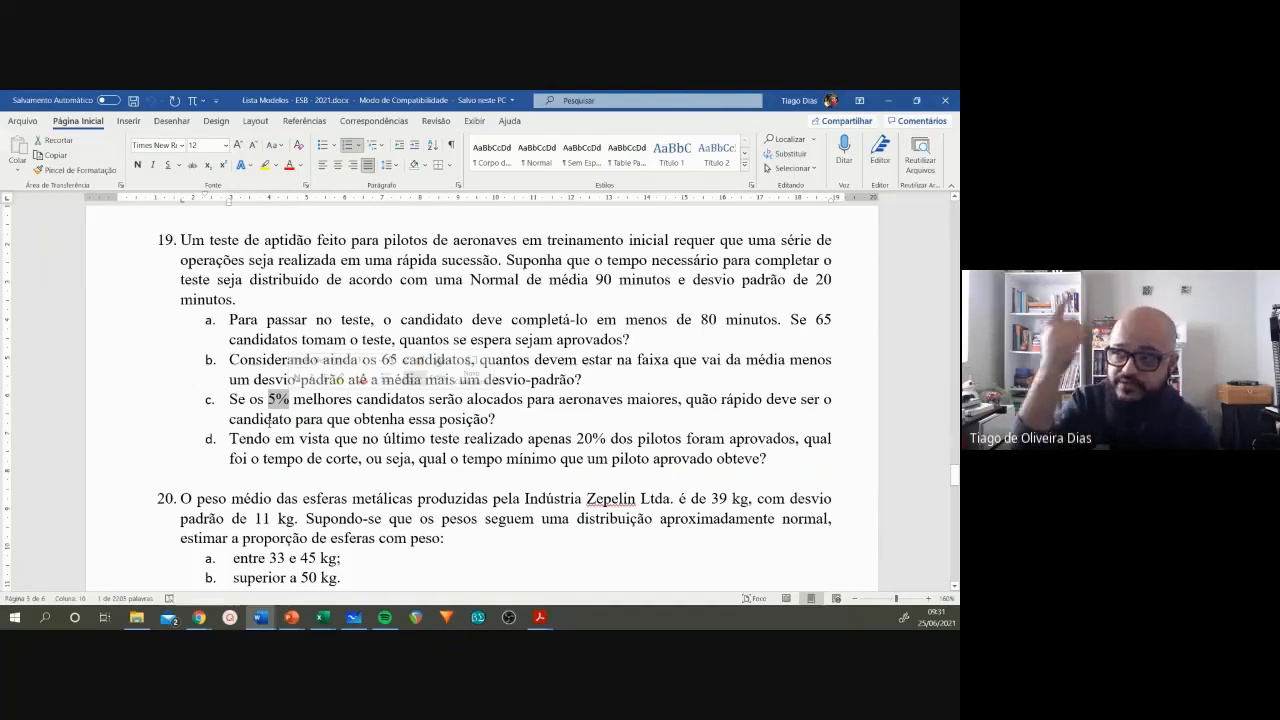
click(474, 419)
drag(699, 320, 718, 320)
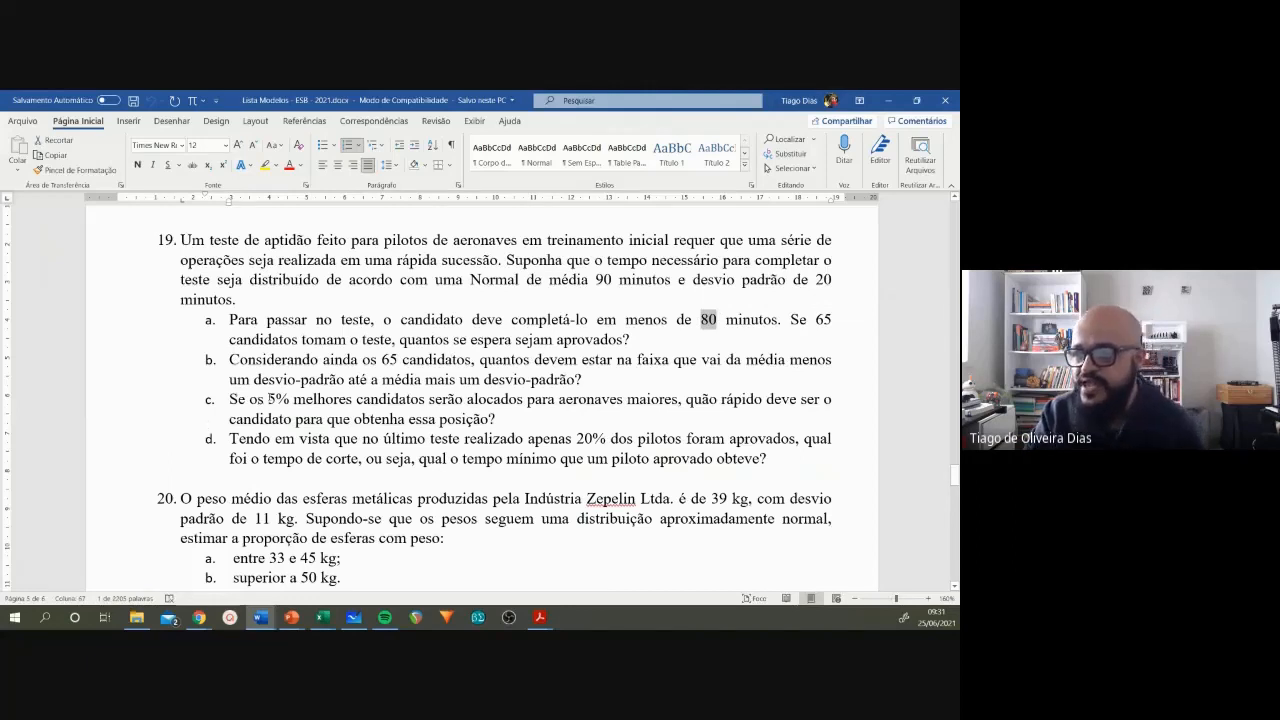
drag(268, 400, 289, 402)
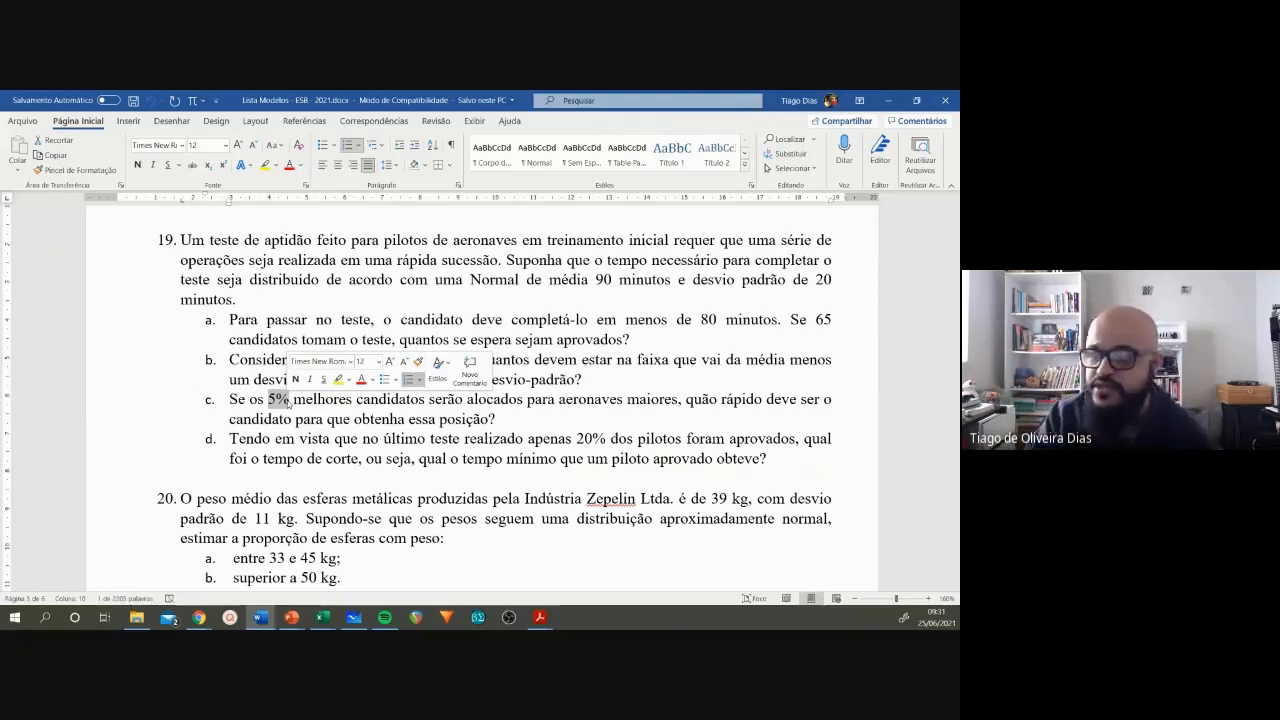
click(284, 400)
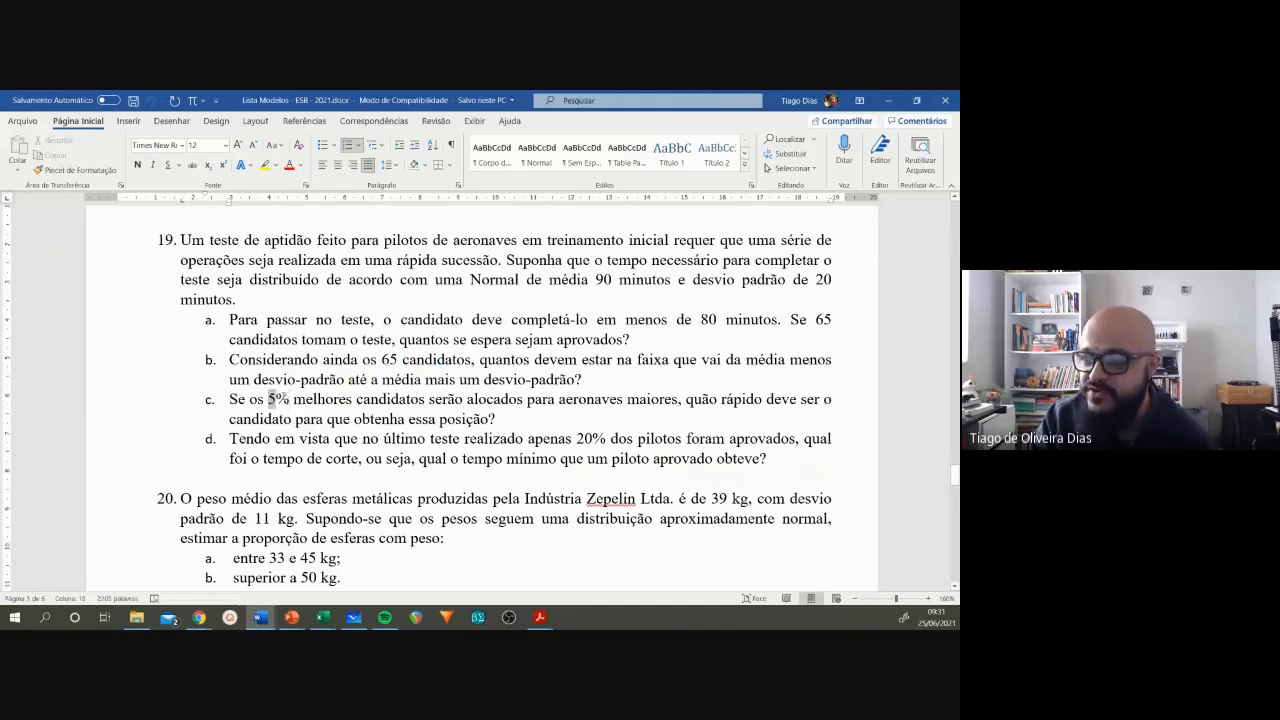
click(286, 399)
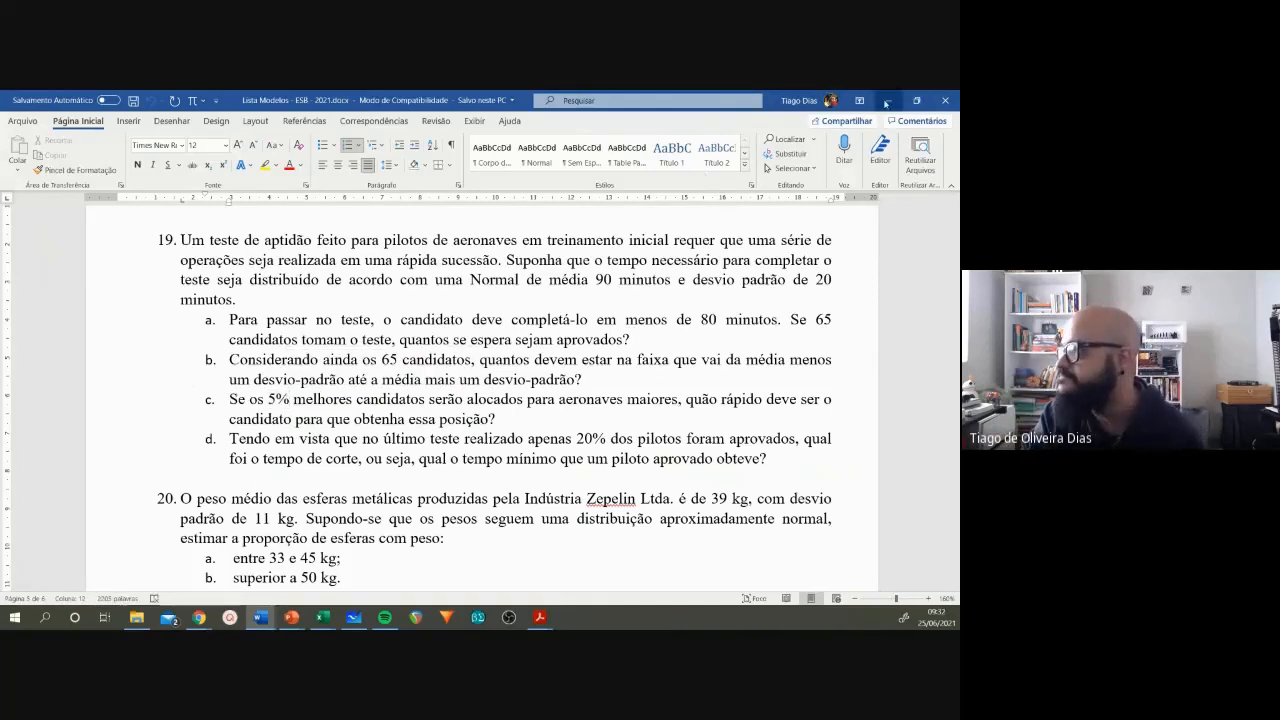
Step: Switch to Excel and calculate item c's required time in H8 with =INV.NORM.N(0.05;H2;H3)
key(alt+Tab)
click(712, 378)
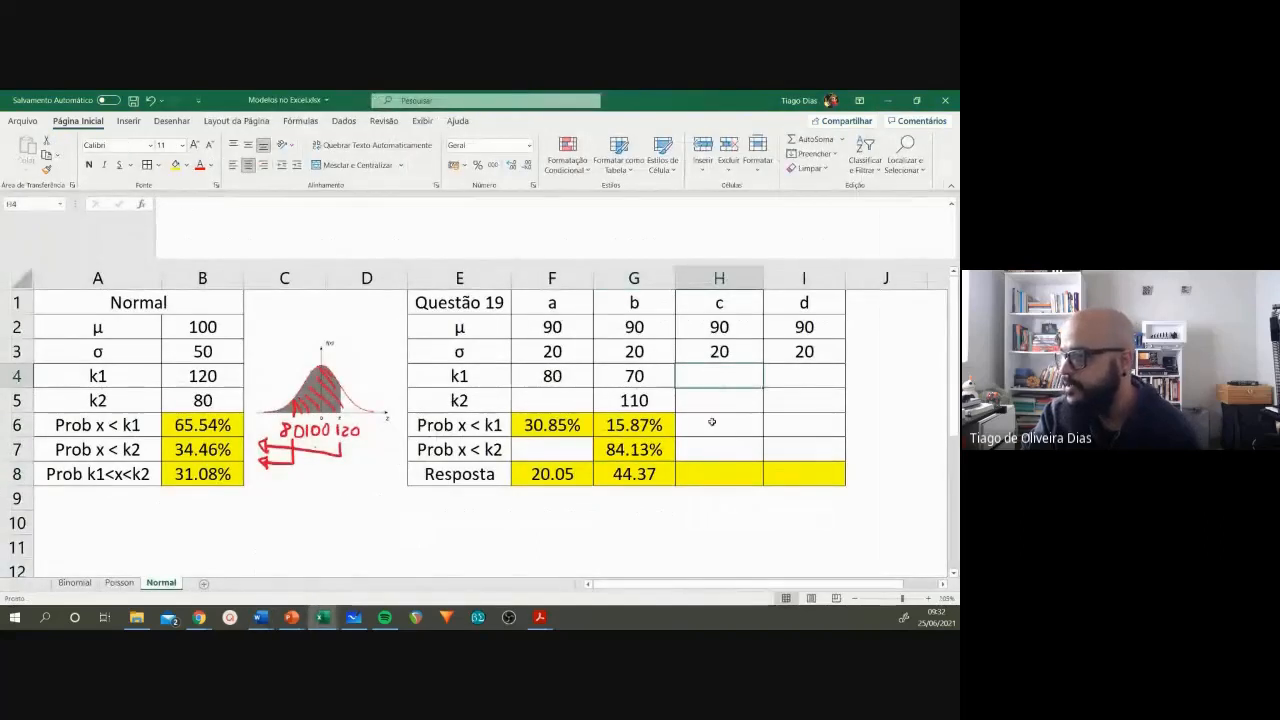
click(708, 466)
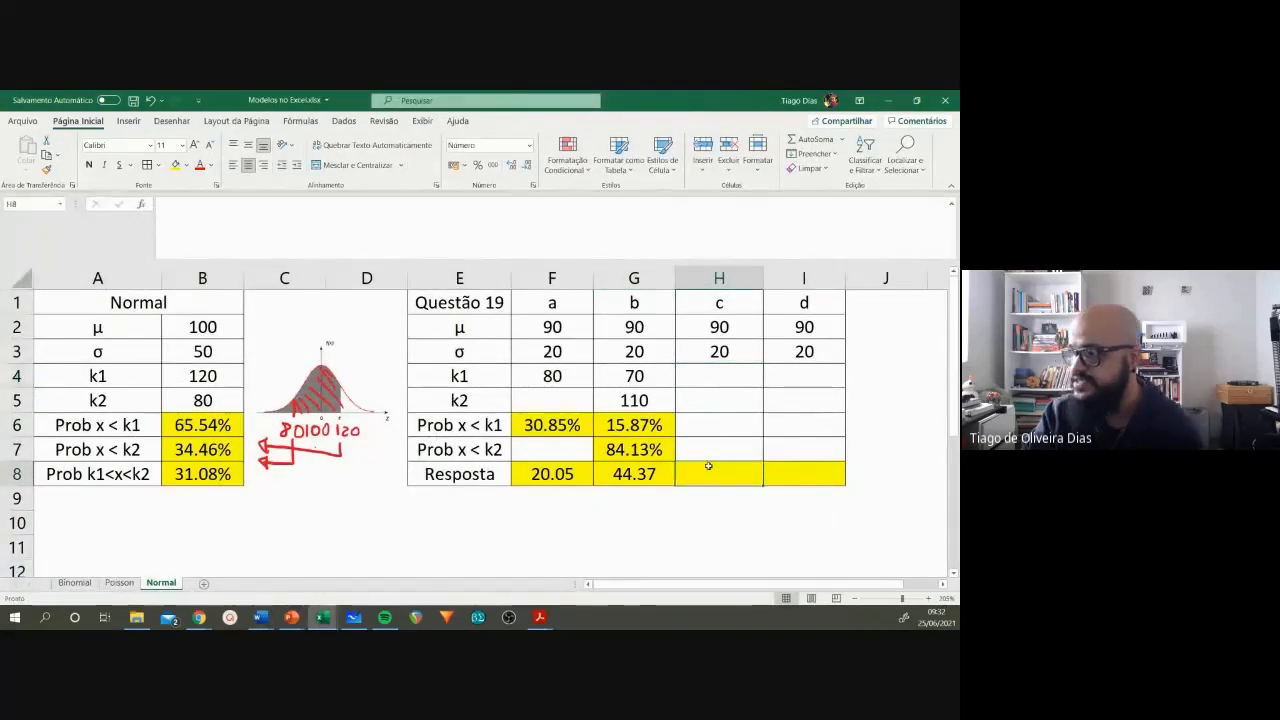
text(=)
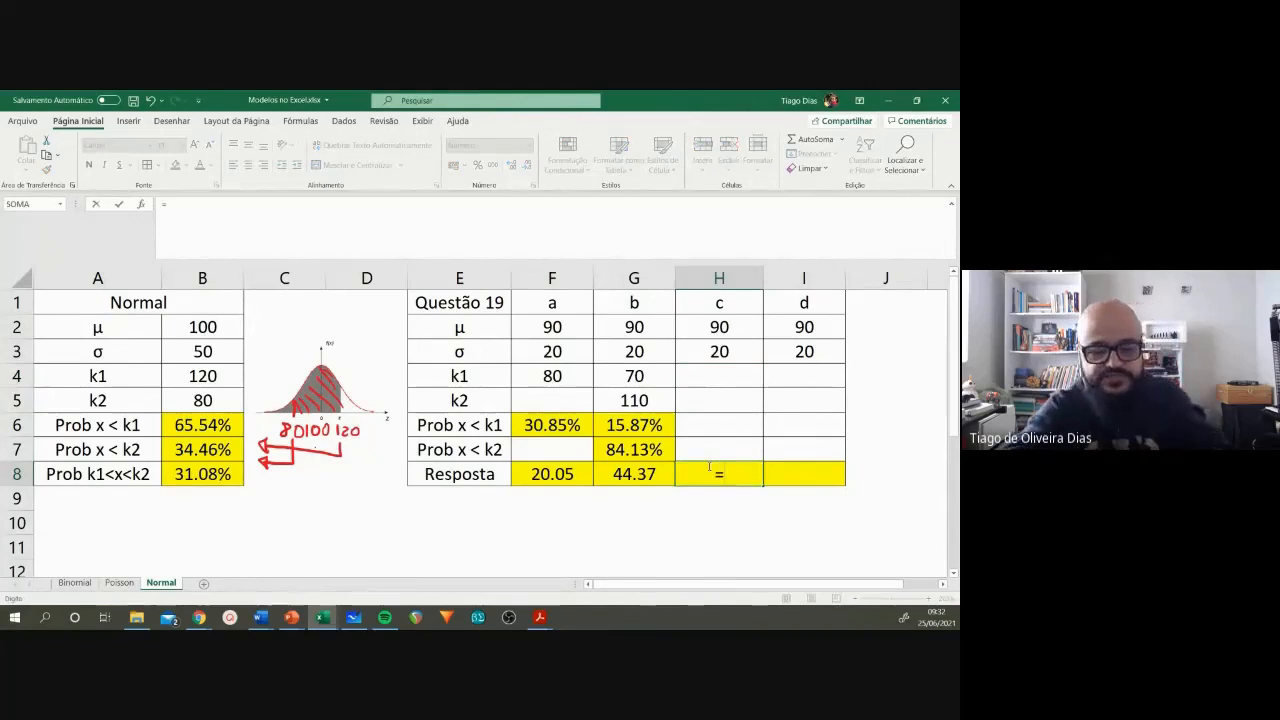
text(noe)
key(BackSpace)
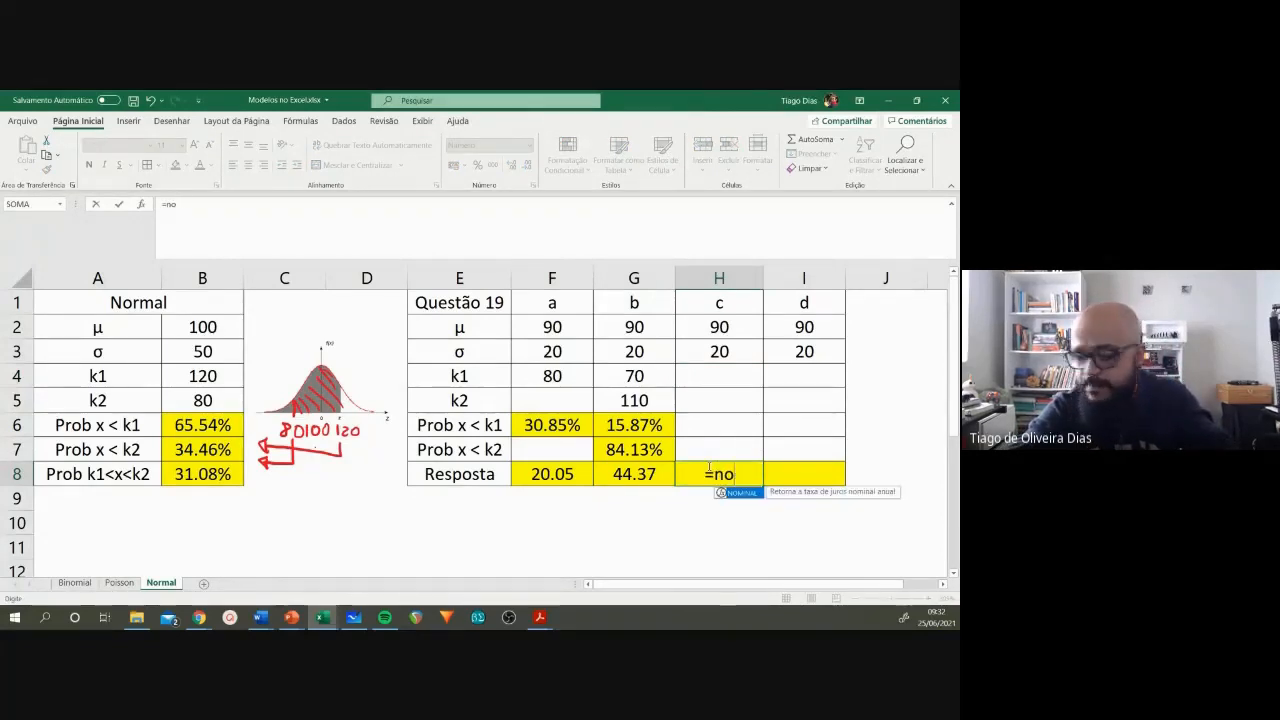
text(rm)
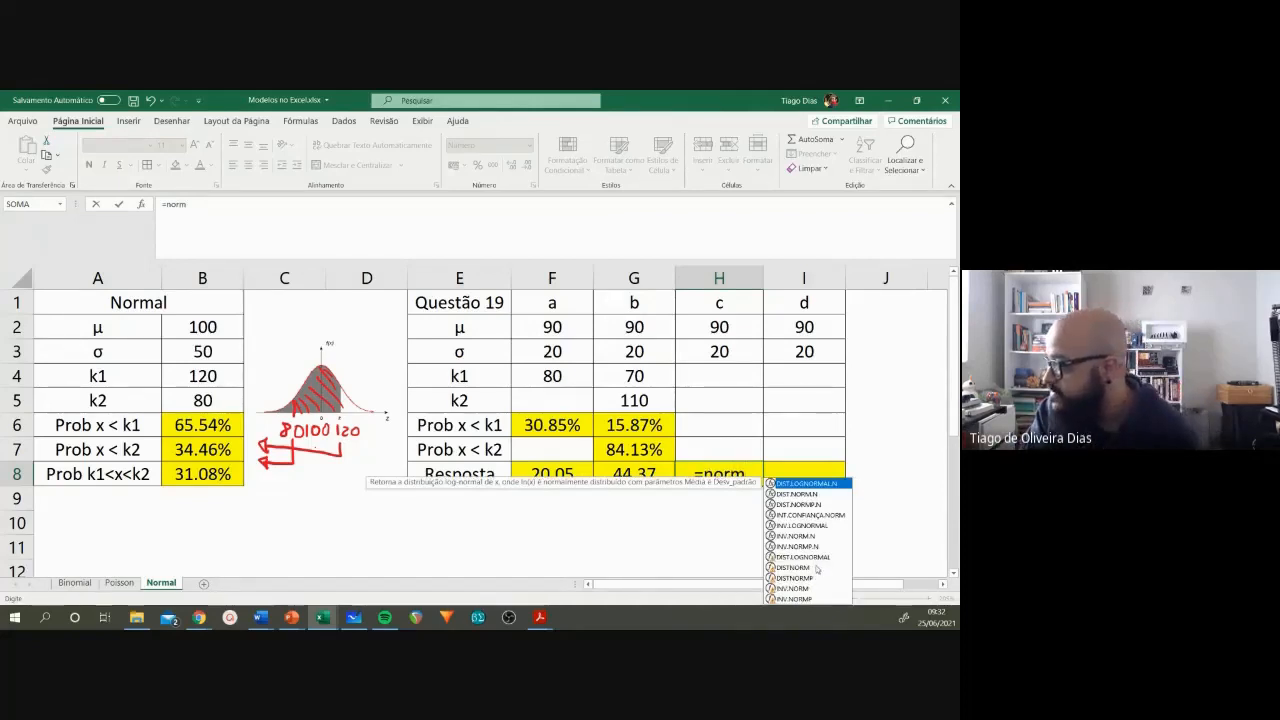
click(797, 537)
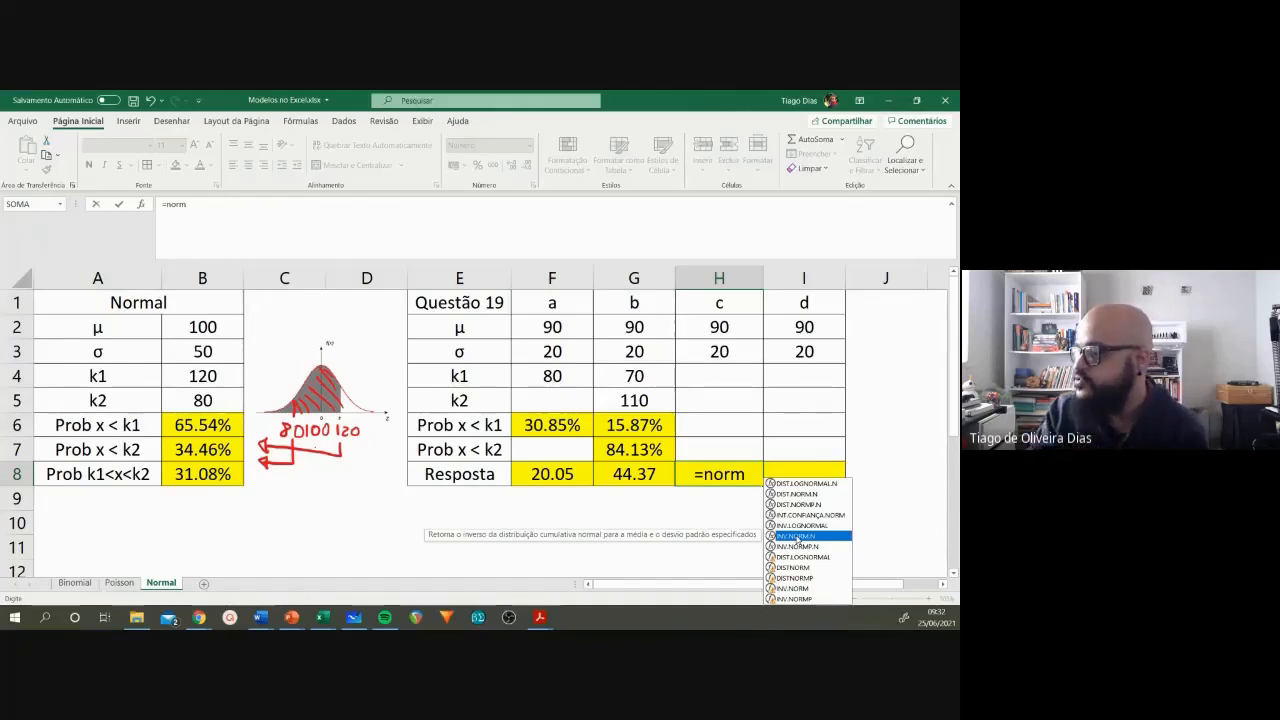
double_click(796, 536)
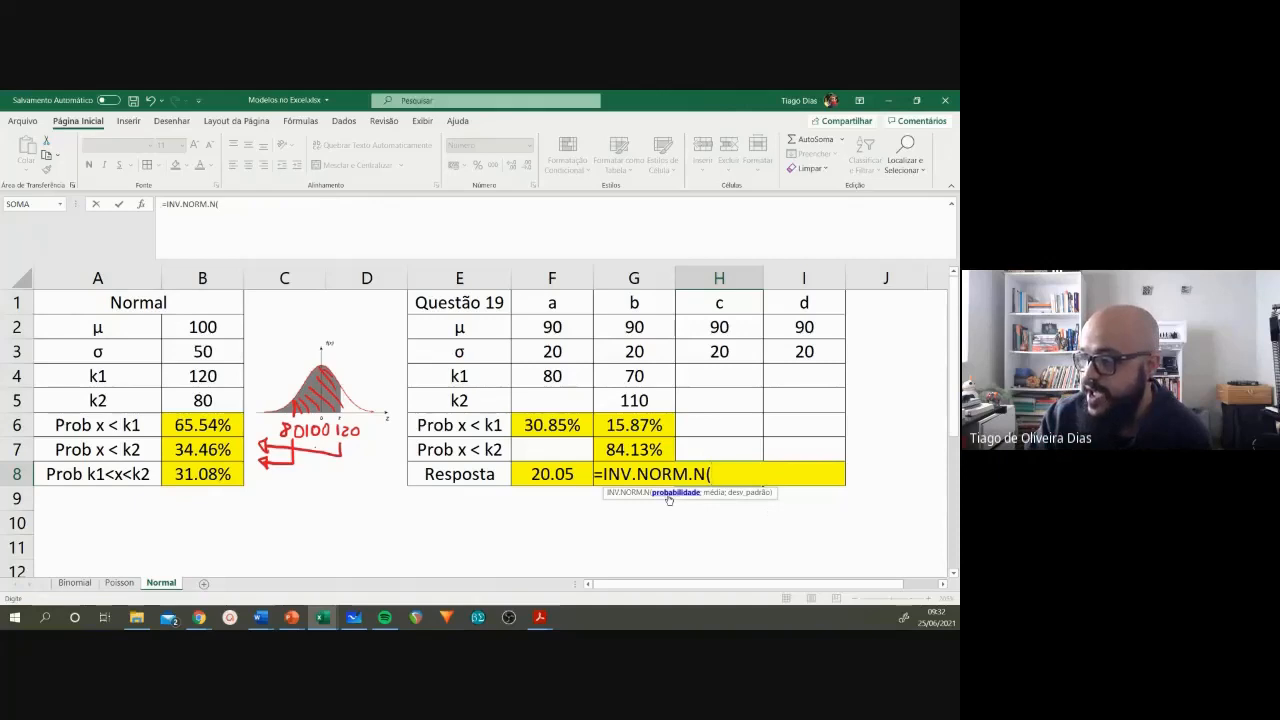
text(0)
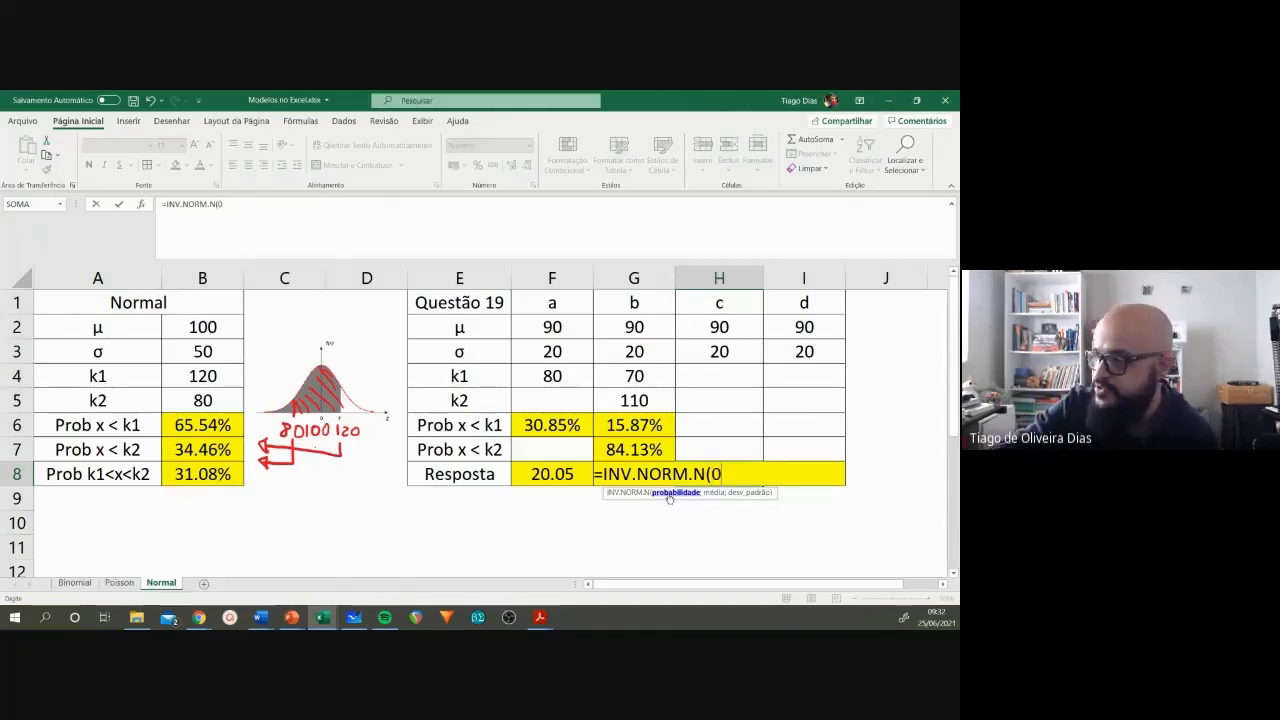
text(.05;)
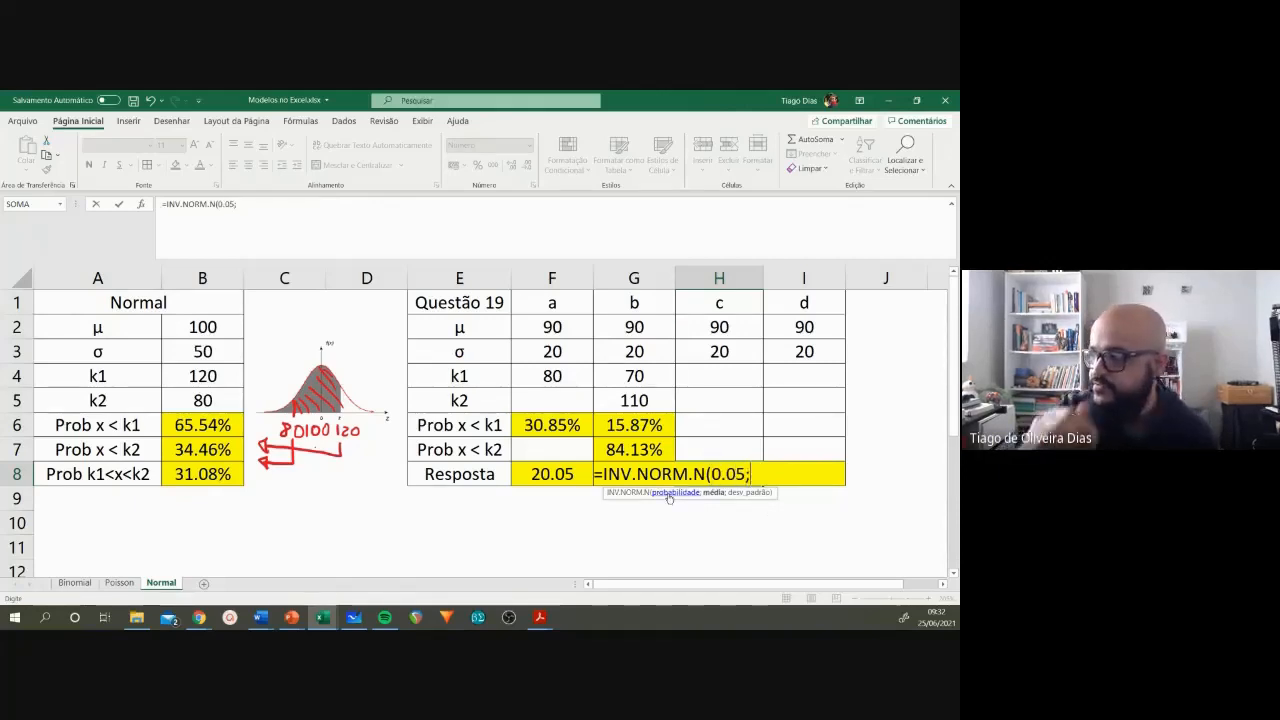
click(702, 330)
text(;)
click(710, 354)
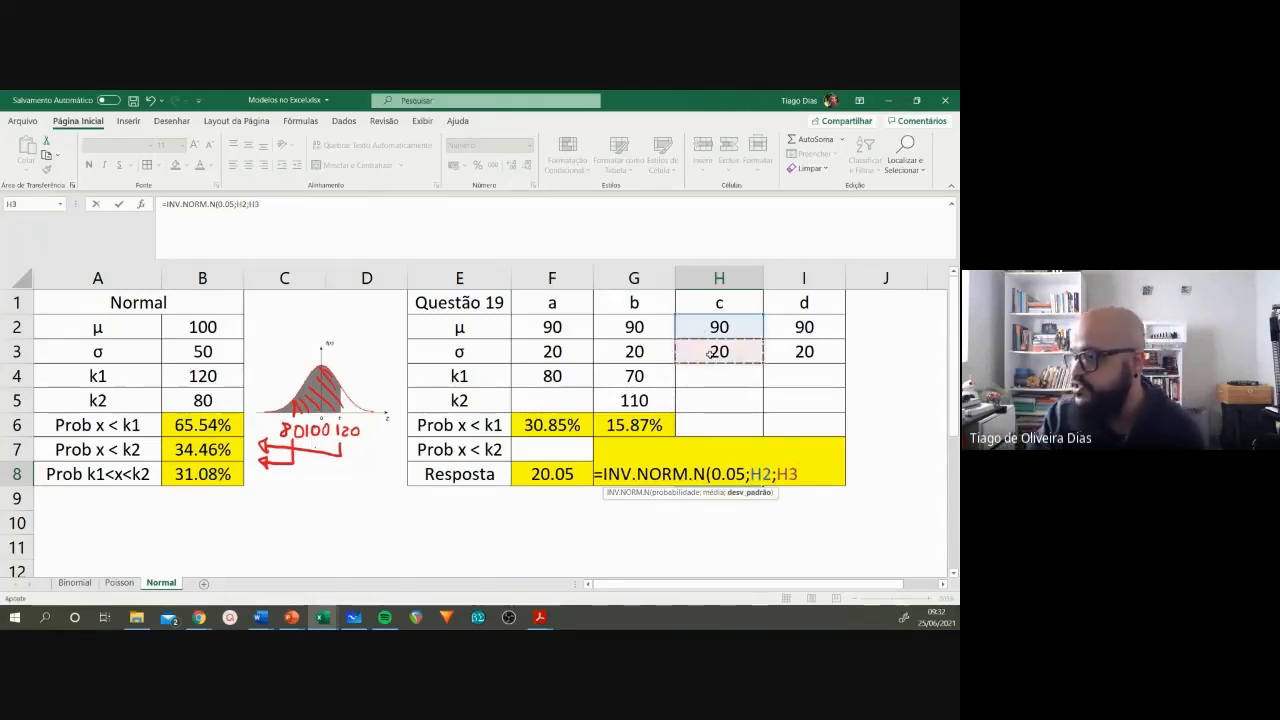
key(Return)
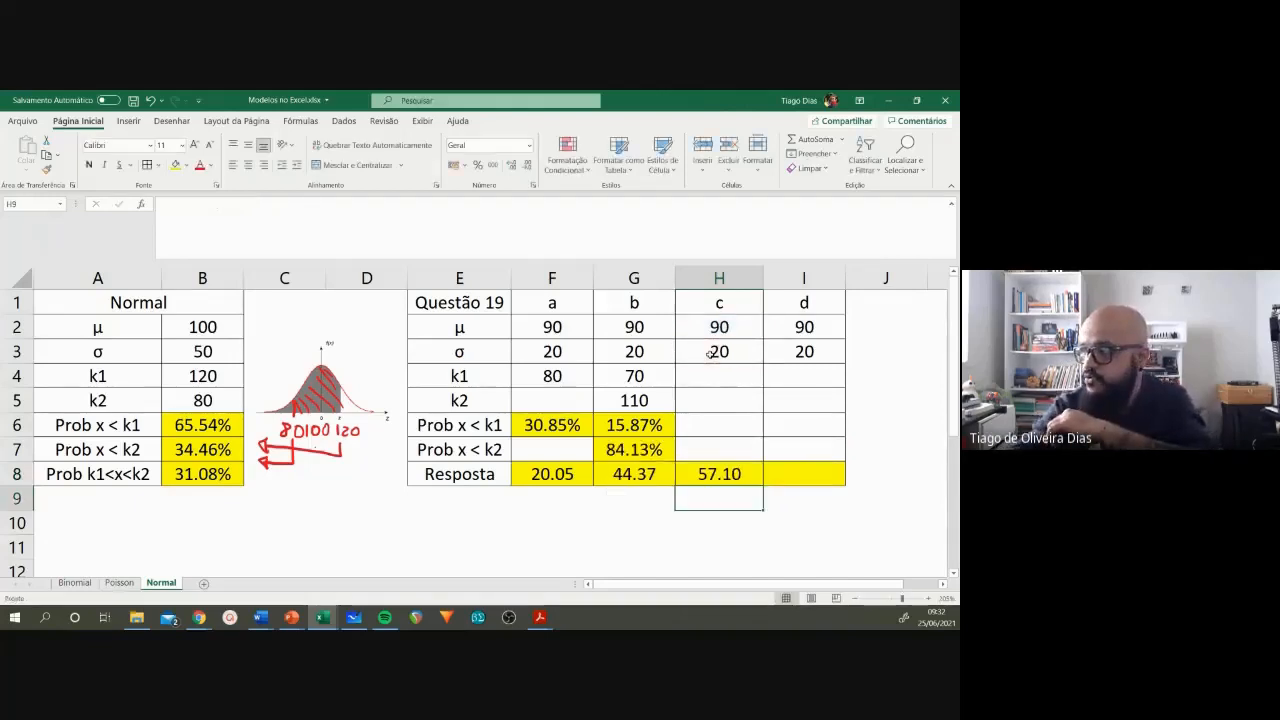
click(718, 473)
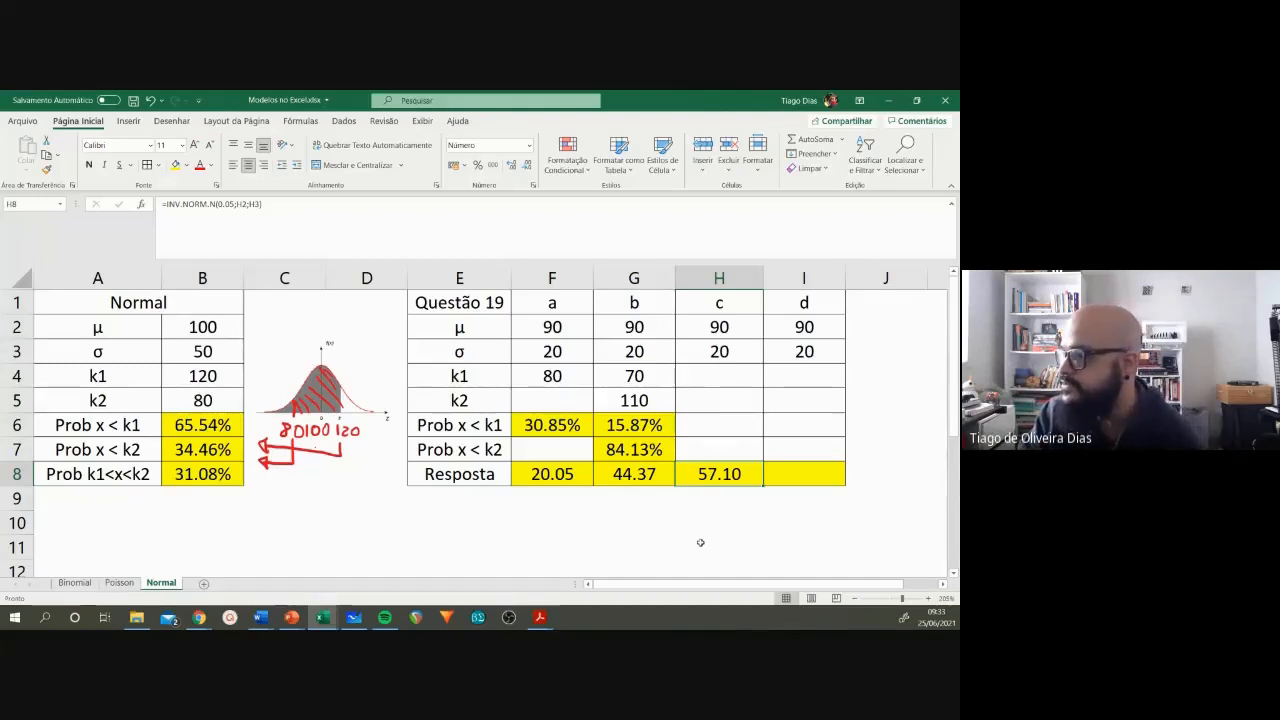
Step: Read item d of question 19 in the Word exercise list, marking its 20% of approved pilots
click(260, 617)
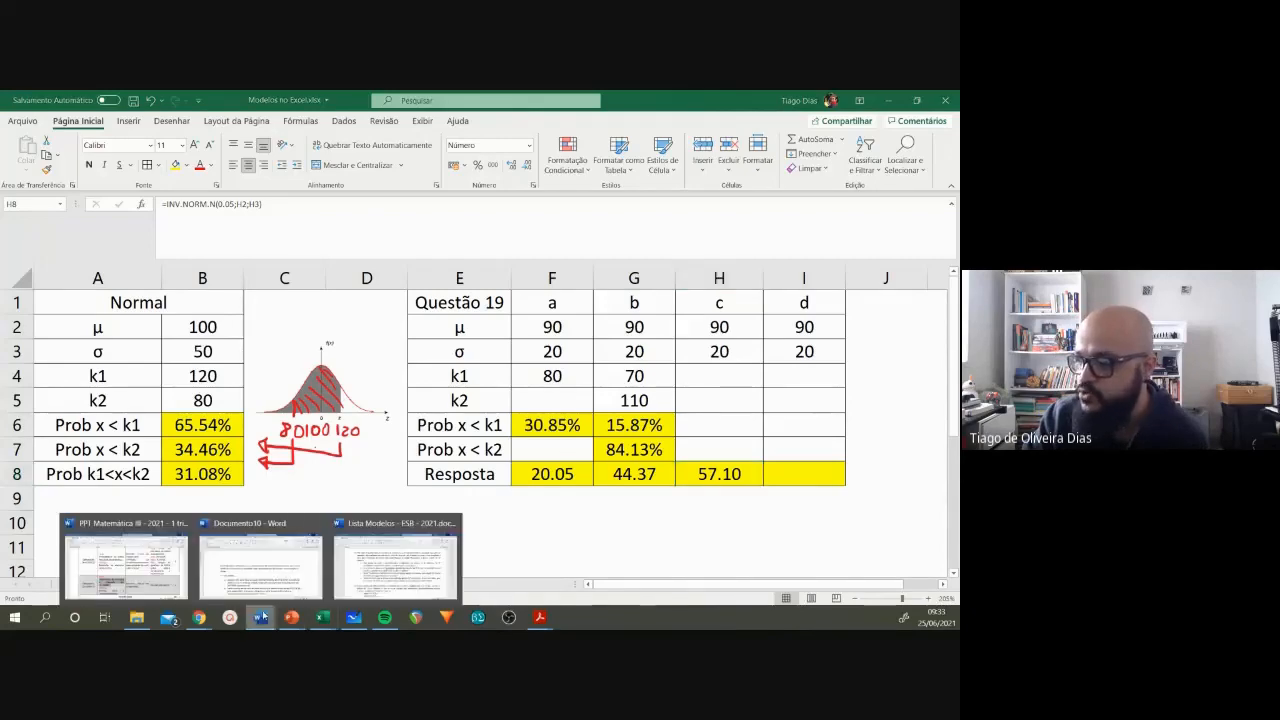
click(370, 561)
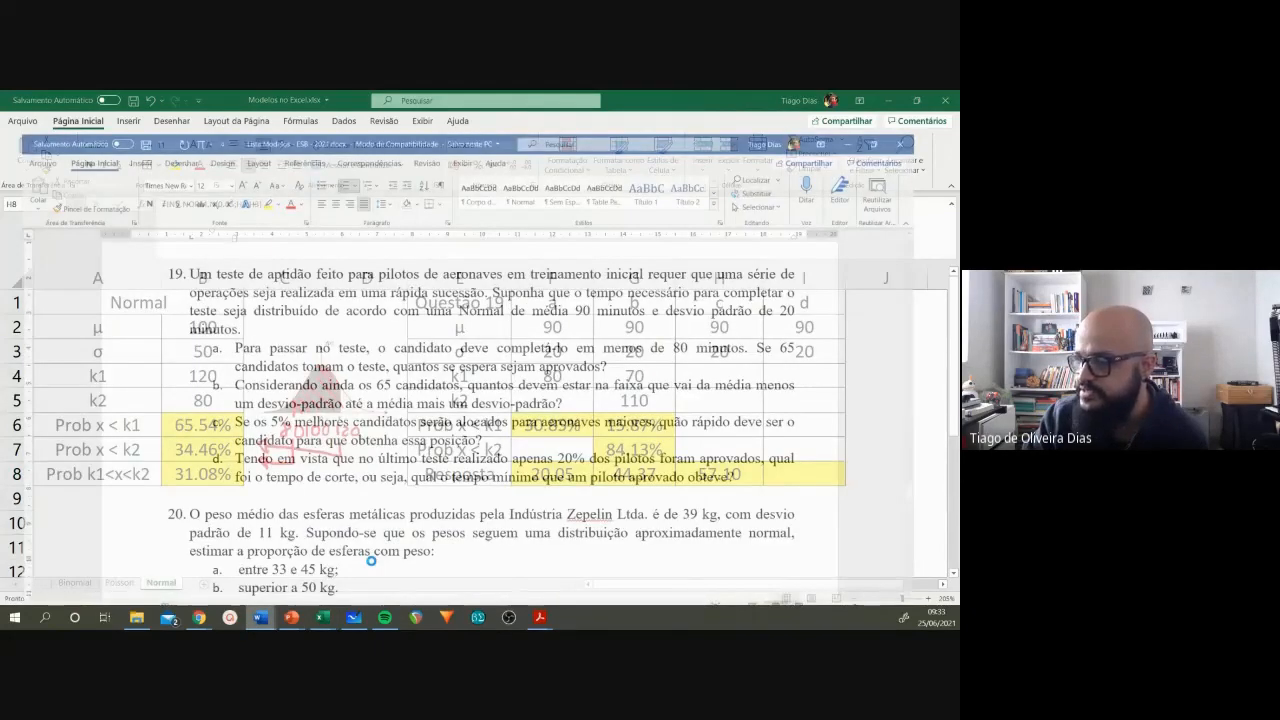
drag(231, 438, 578, 440)
click(576, 438)
double_click(580, 438)
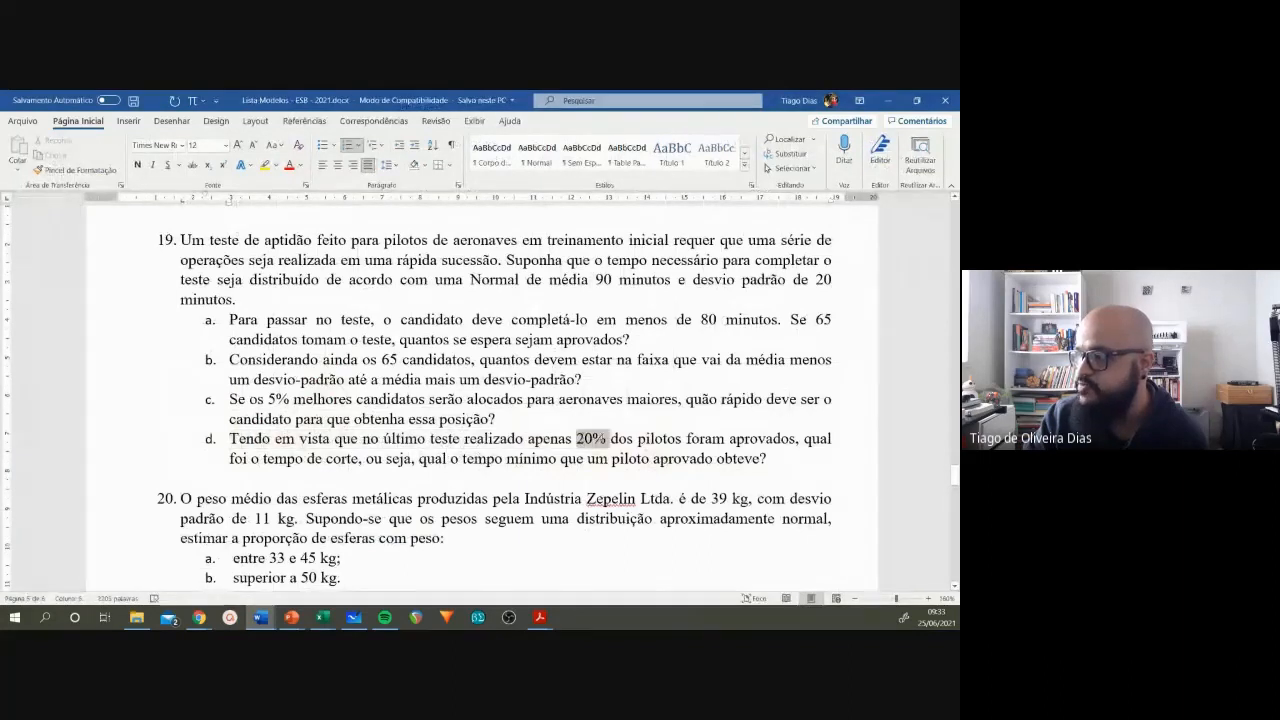
click(358, 456)
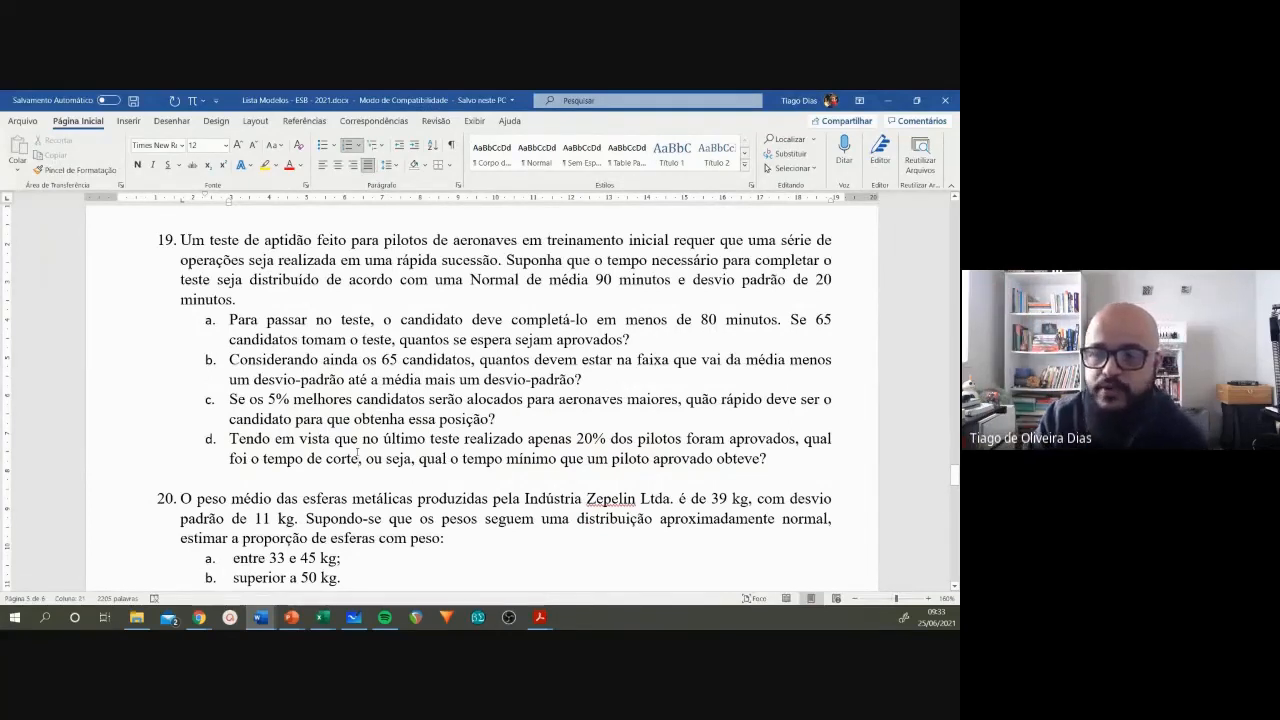
Step: Return to Excel, copy the answer formula from H8 to I8 and set its probability to 0.2 for item d
click(888, 101)
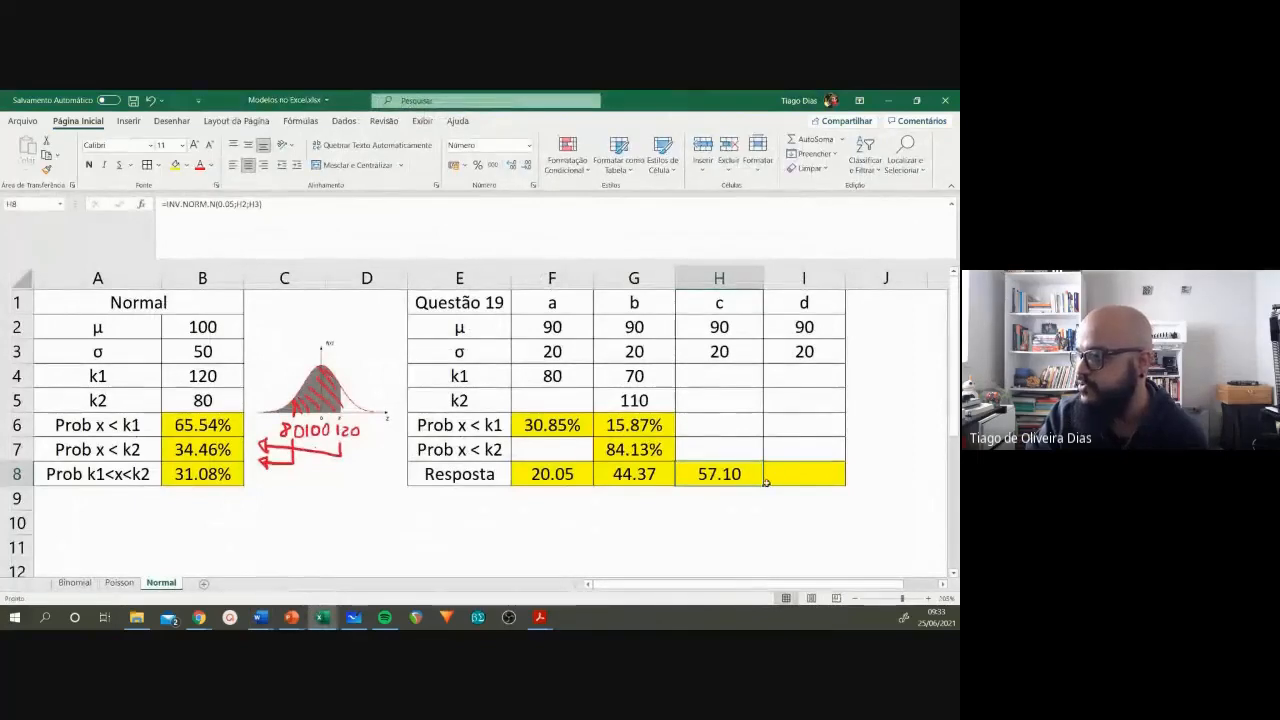
drag(765, 484, 806, 478)
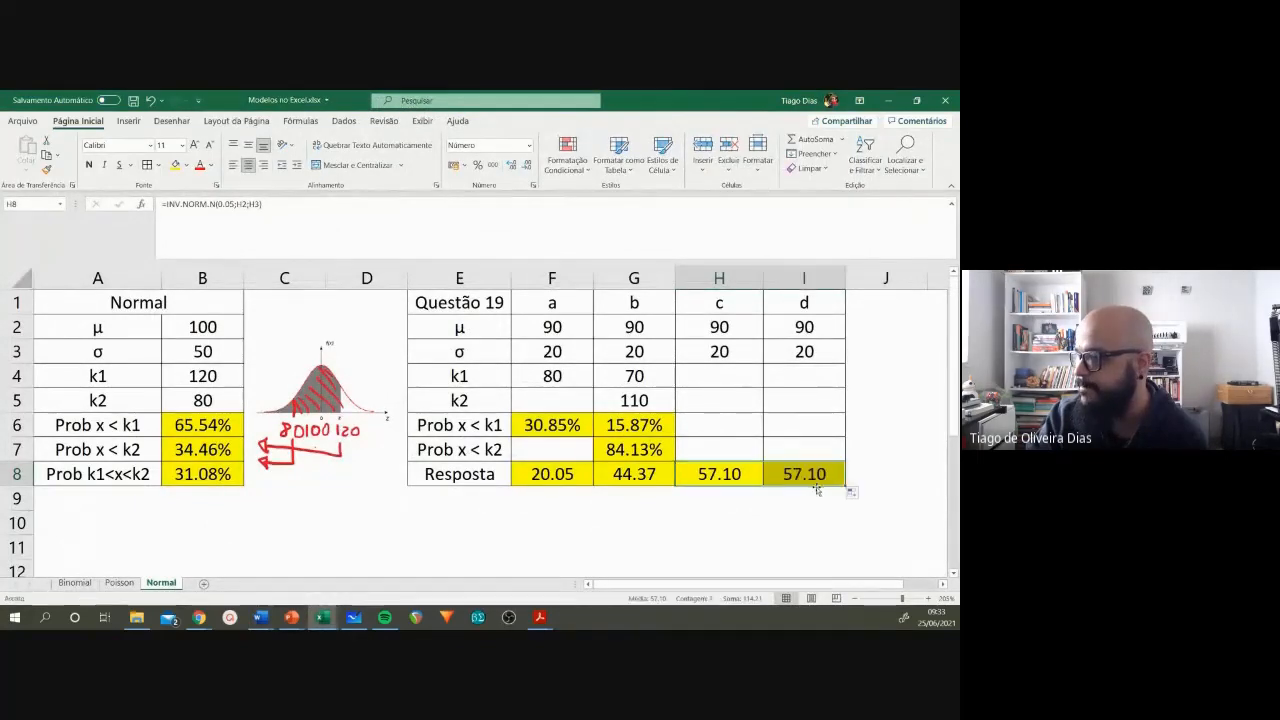
click(806, 474)
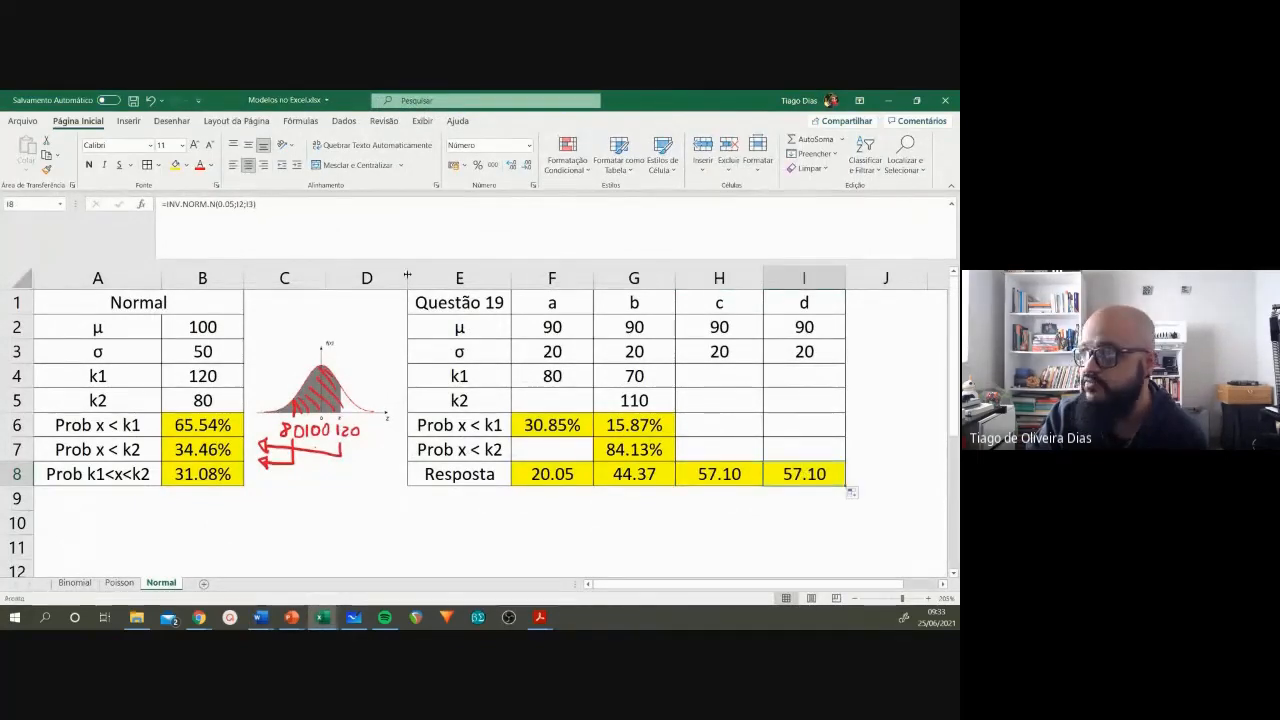
click(232, 204)
key(BackSpace)
key(BackSpace)
text(2)
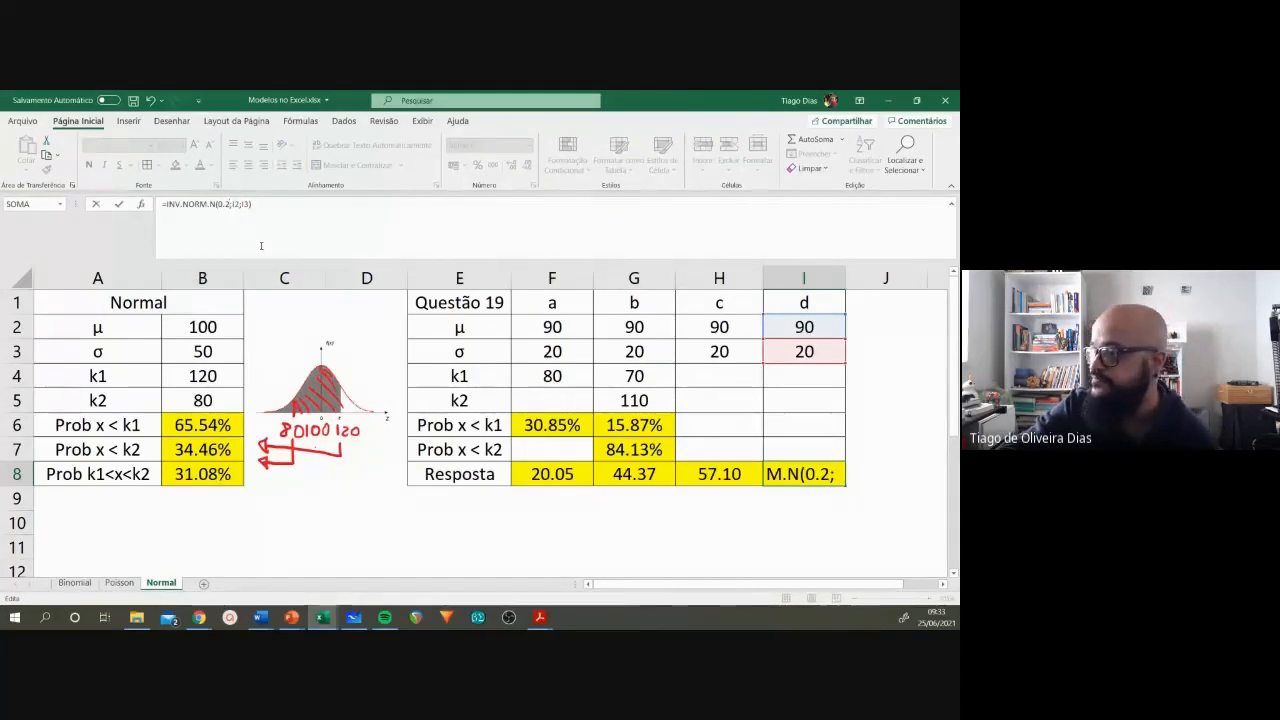
key(Return)
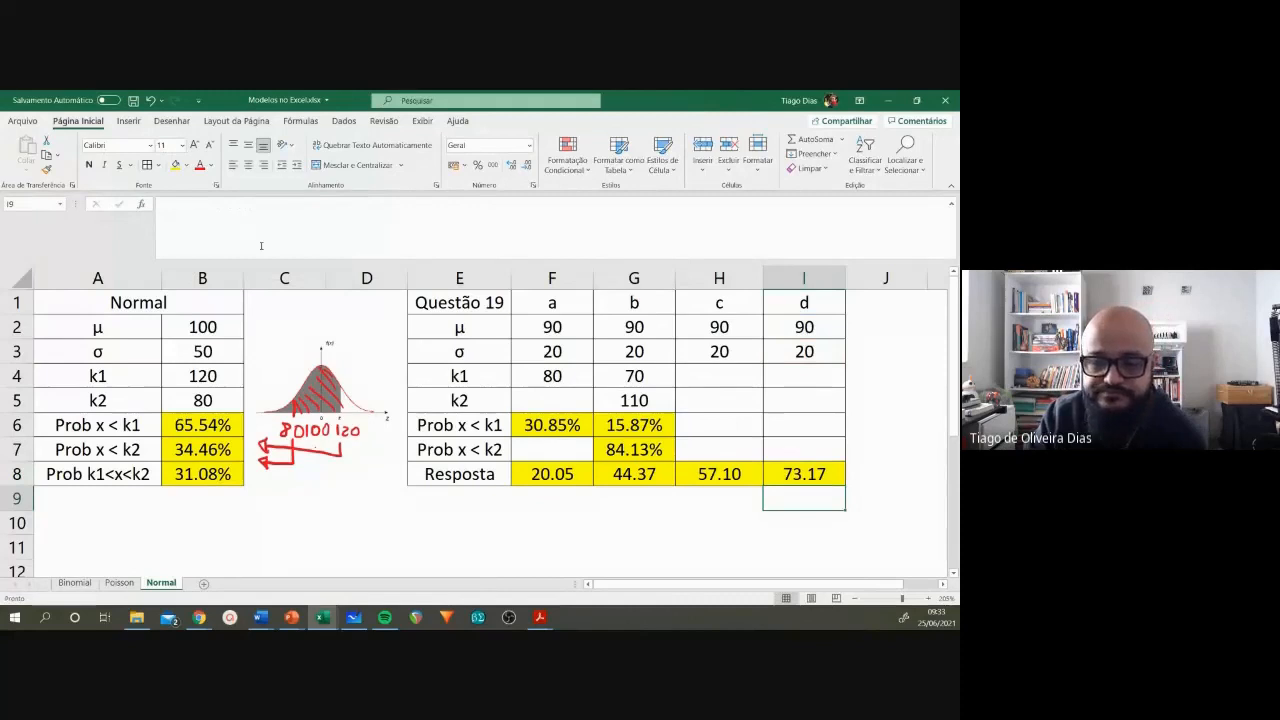